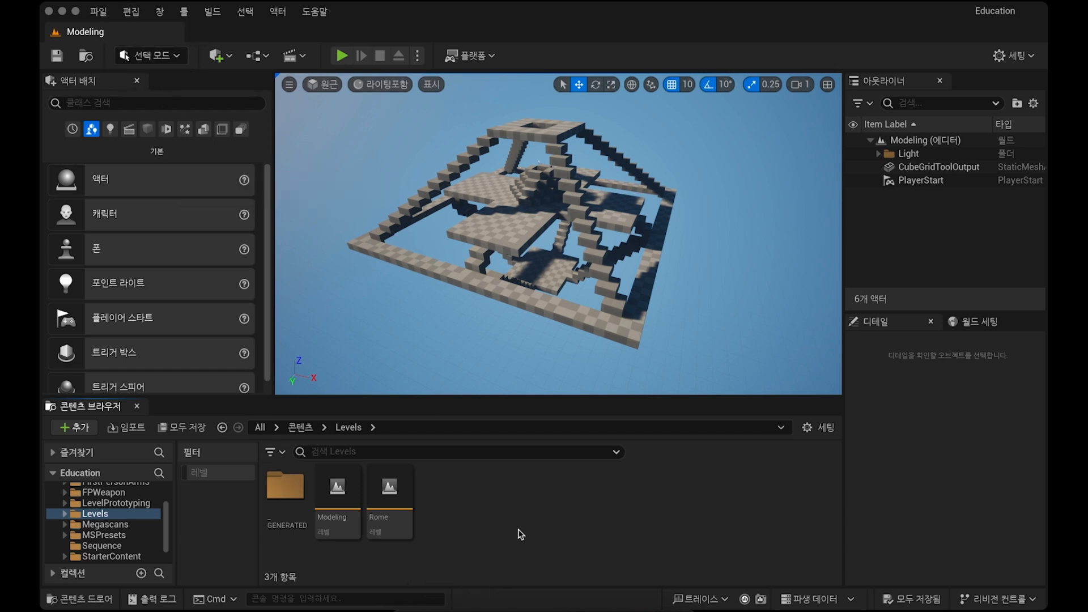
# Step: Open the Rome level and fly through it to examine the arch, statues, columns and surrounding grass
pyautogui.doubleClick(386, 492)
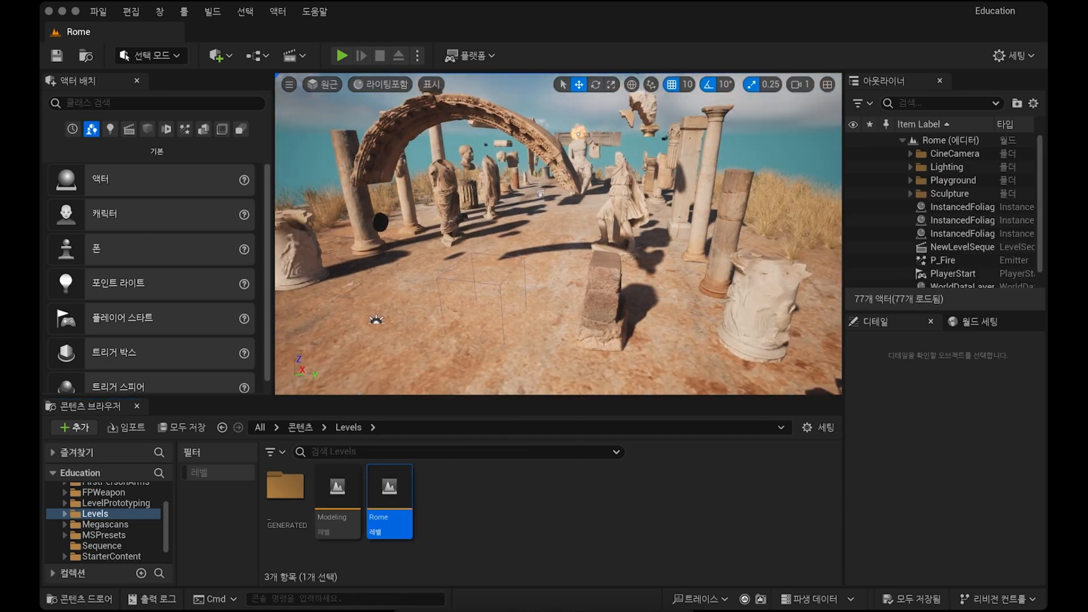
pyautogui.press('w')
pyautogui.moveTo(559, 234); pyautogui.dragTo(630, 221, button='right')
pyautogui.press('s')
pyautogui.press('w')
pyautogui.press('a')
pyautogui.press('w')
pyautogui.press('d')
pyautogui.press('d')
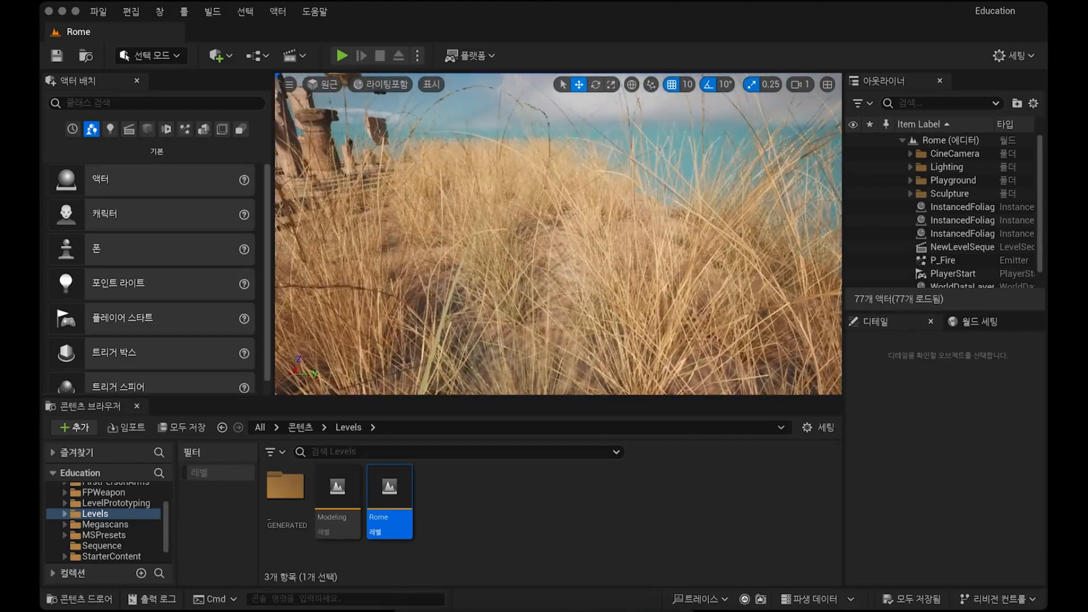
pyautogui.moveTo(630, 221)
pyautogui.mouseDown(button='right')
pyautogui.moveTo(561, 190)
pyautogui.moveTo(553, 173)
pyautogui.moveTo(454, 181)
pyautogui.moveTo(451, 156)
pyautogui.moveTo(453, 227)
pyautogui.moveTo(380, 198)
pyautogui.moveTo(482, 243)
pyautogui.moveTo(498, 198)
pyautogui.moveTo(515, 193)
pyautogui.moveTo(524, 278)
pyautogui.moveTo(533, 252)
pyautogui.moveTo(535, 261)
pyautogui.mouseUp(button='right')
pyautogui.press('w')
pyautogui.press('w')
pyautogui.press('e')
pyautogui.press('s')
pyautogui.press('e')
pyautogui.press('s')
pyautogui.press('q')
pyautogui.press('w')
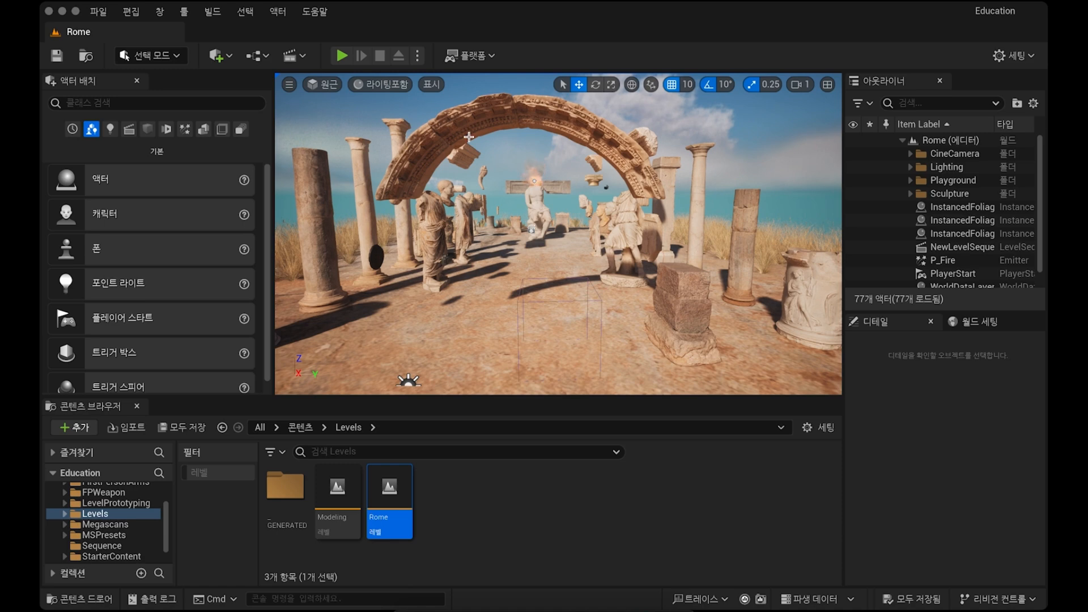
pyautogui.click(496, 519)
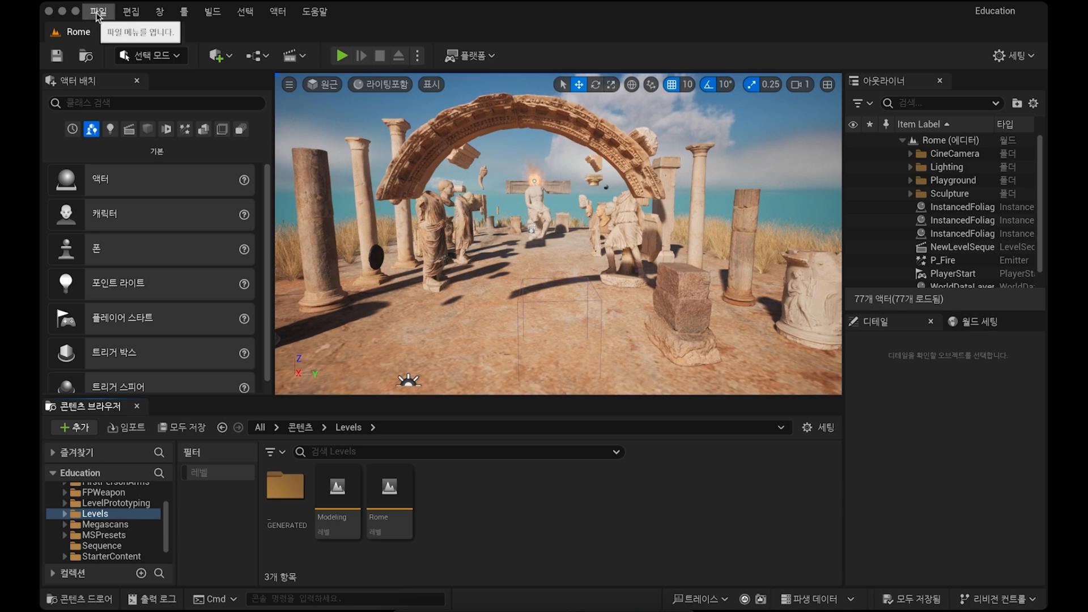
# Step: Open the Modeling level and look over its block-built stair structure
pyautogui.click(336, 492)
pyautogui.doubleClick(336, 492)
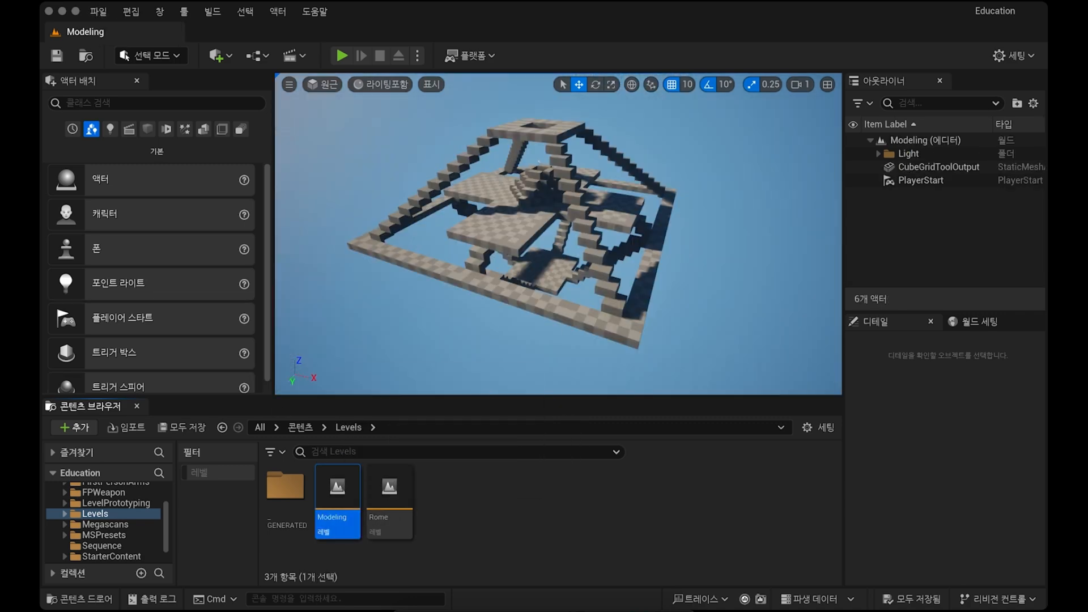
pyautogui.moveTo(558, 249)
pyautogui.mouseDown(button='right')
pyautogui.moveTo(621, 226)
pyautogui.moveTo(569, 252)
pyautogui.moveTo(547, 238)
pyautogui.moveTo(584, 272)
pyautogui.moveTo(553, 266)
pyautogui.mouseUp(button='right')
pyautogui.click(482, 515)
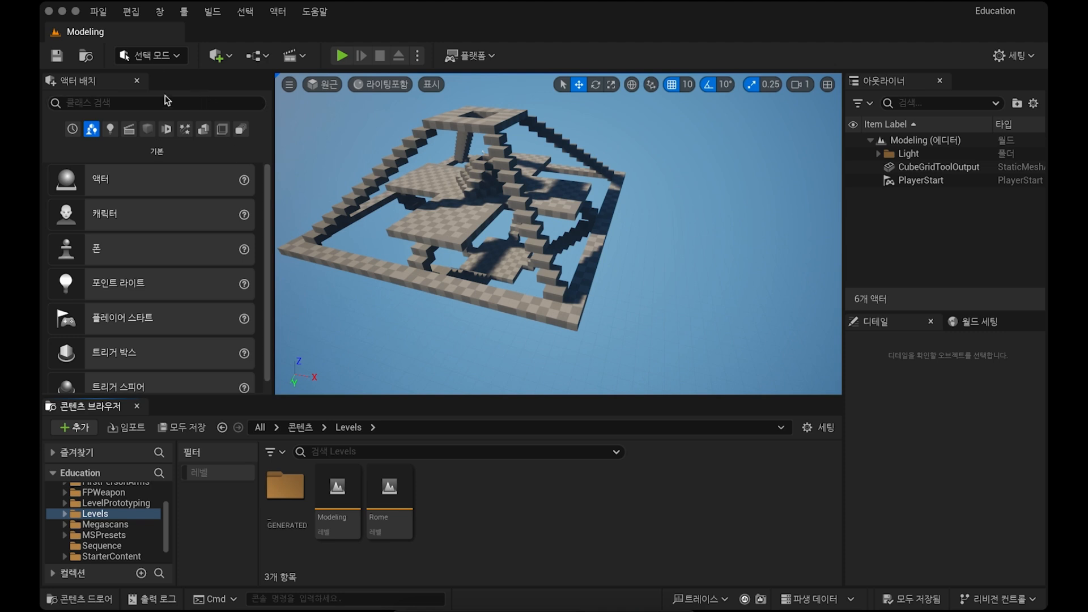
# Step: Create a new level from the Basic template
pyautogui.click(100, 12)
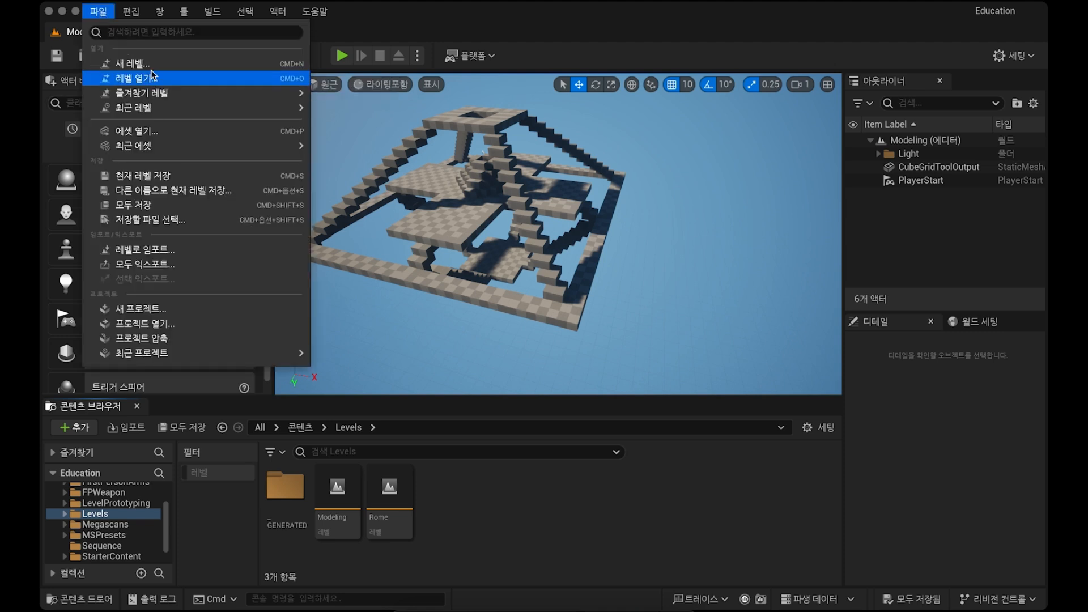
pyautogui.click(131, 63)
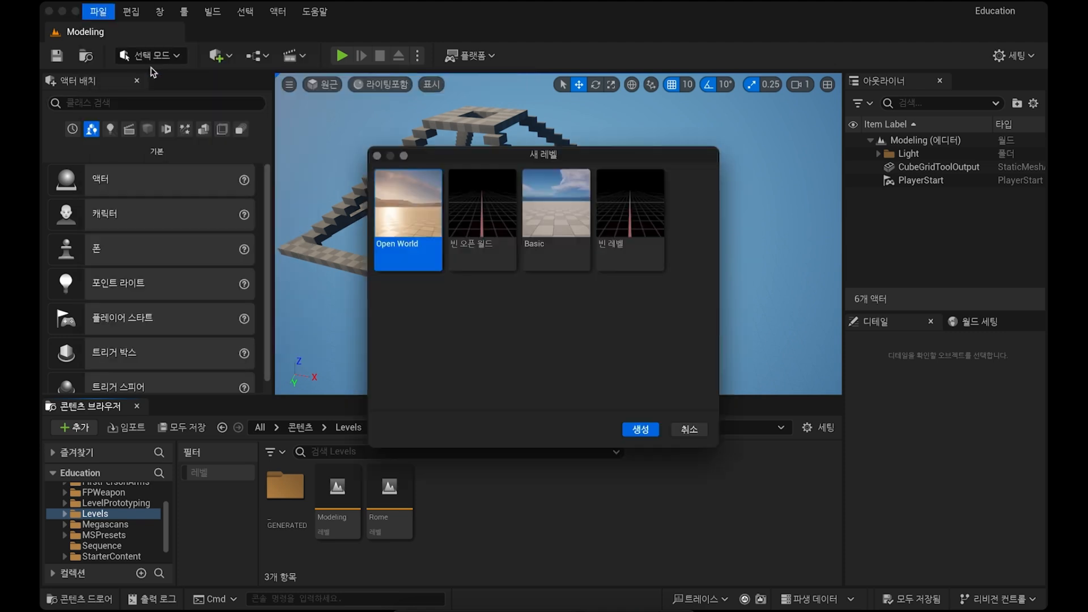
pyautogui.click(557, 211)
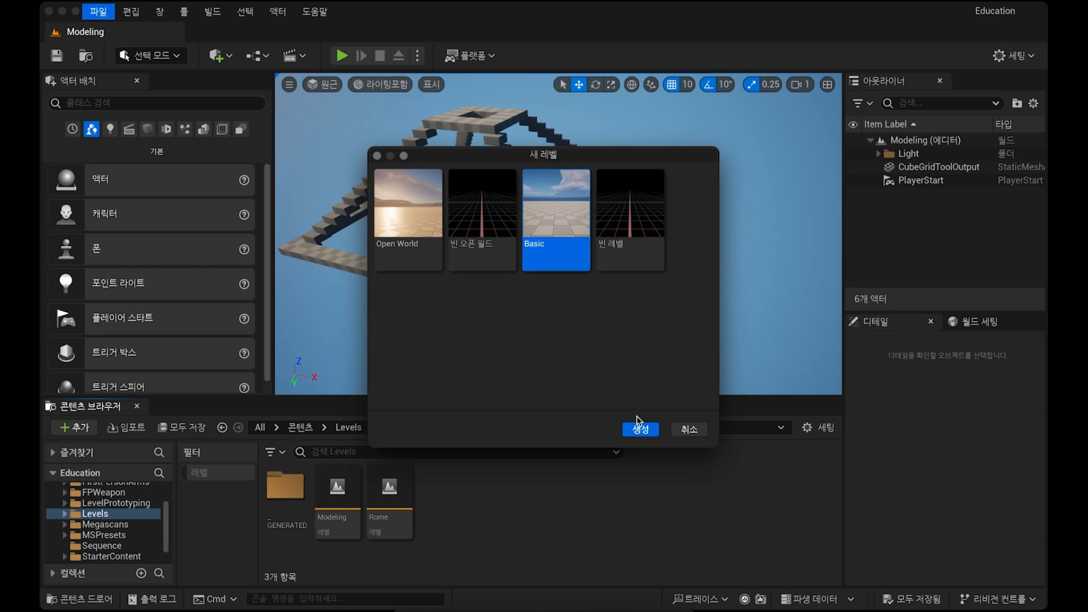
pyautogui.click(645, 430)
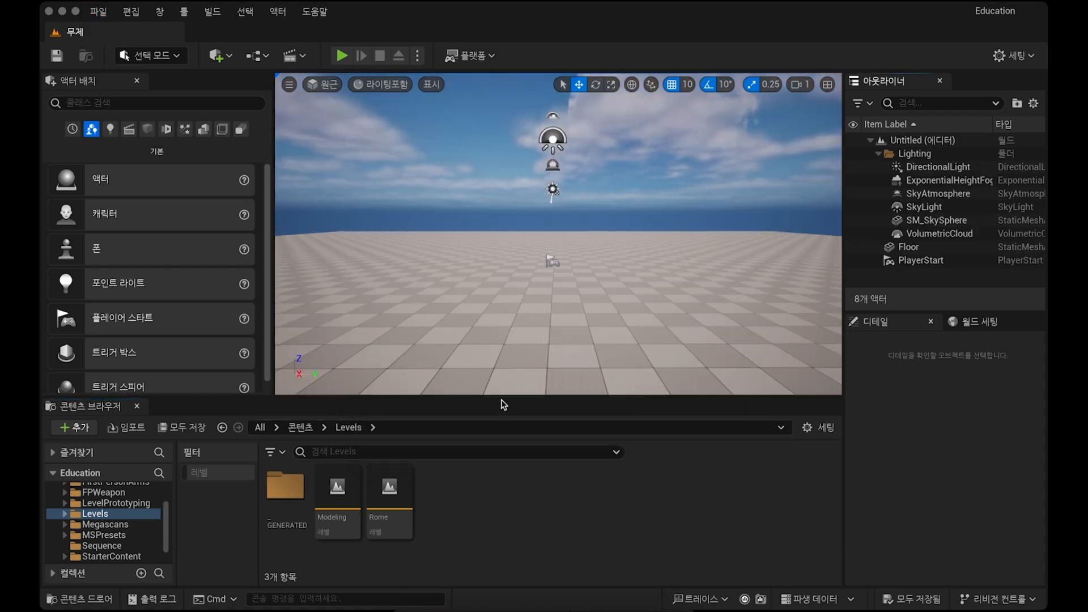
# Step: Play-test the new level, running the character around in several directions, and stop the play session
pyautogui.click(342, 55)
pyautogui.click(494, 239)
pyautogui.press('w')
pyautogui.press('s')
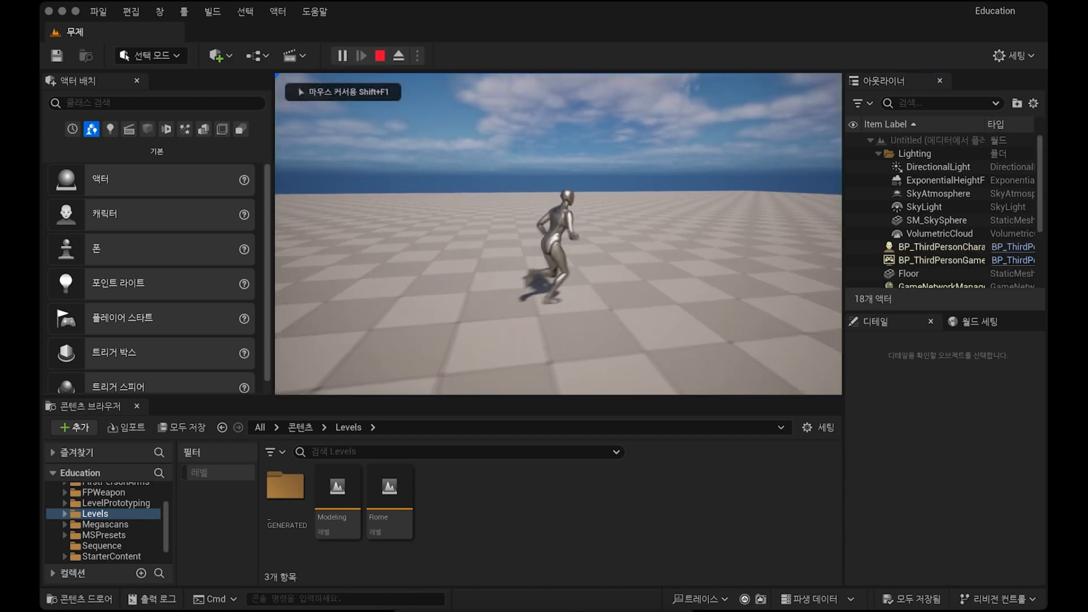
pyautogui.press('a')
pyautogui.press('d')
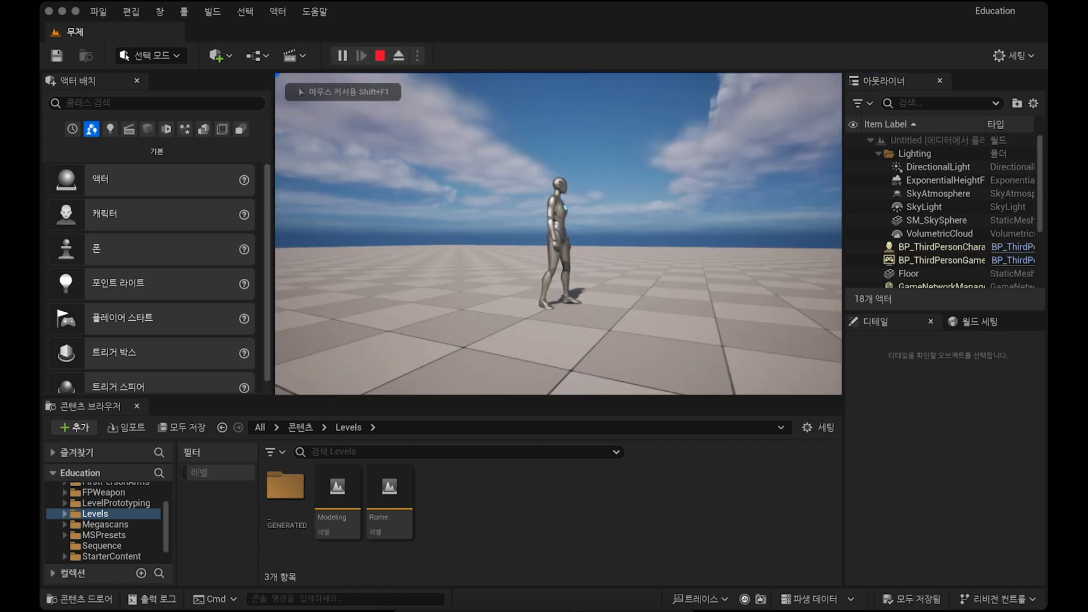
pyautogui.press('Escape')
# Step: Review the Blueprint feature packs available for the project, including the first-person one, and close the list without adding any
pyautogui.press('s')
pyautogui.moveTo(554, 274)
pyautogui.mouseDown(button='right')
pyautogui.moveTo(617, 249)
pyautogui.moveTo(674, 306)
pyautogui.moveTo(583, 334)
pyautogui.moveTo(589, 309)
pyautogui.moveTo(643, 298)
pyautogui.moveTo(558, 255)
pyautogui.mouseUp(button='right')
pyautogui.press('s')
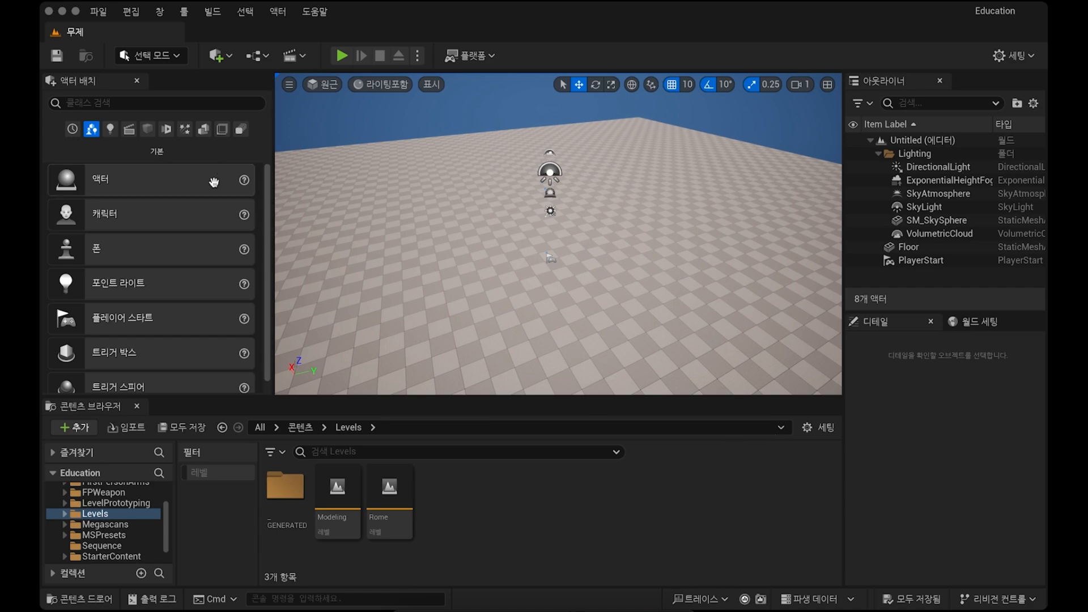
pyautogui.click(77, 430)
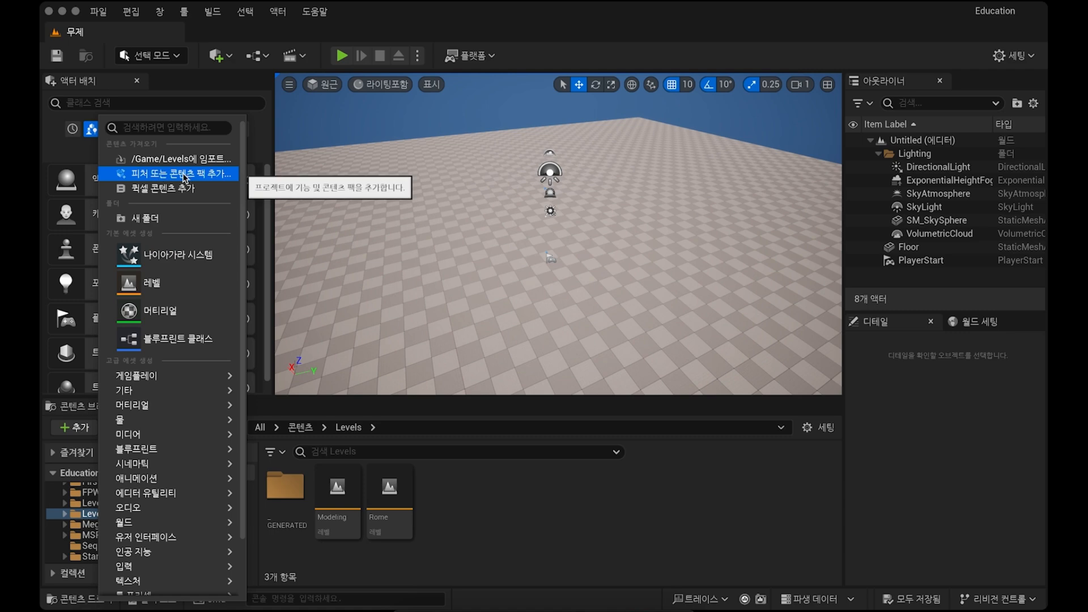
pyautogui.click(209, 176)
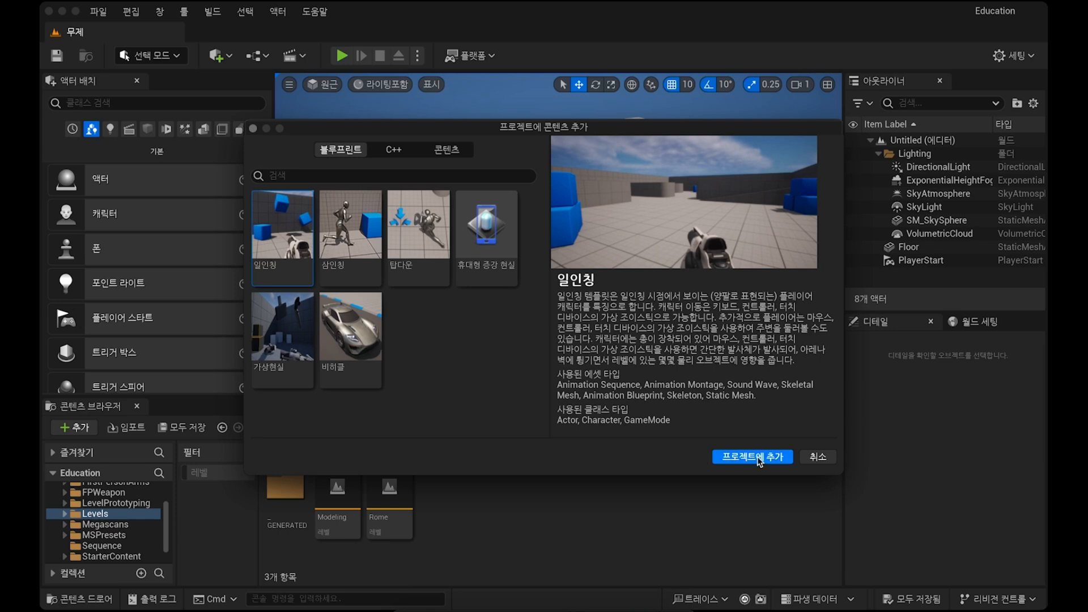
pyautogui.click(818, 457)
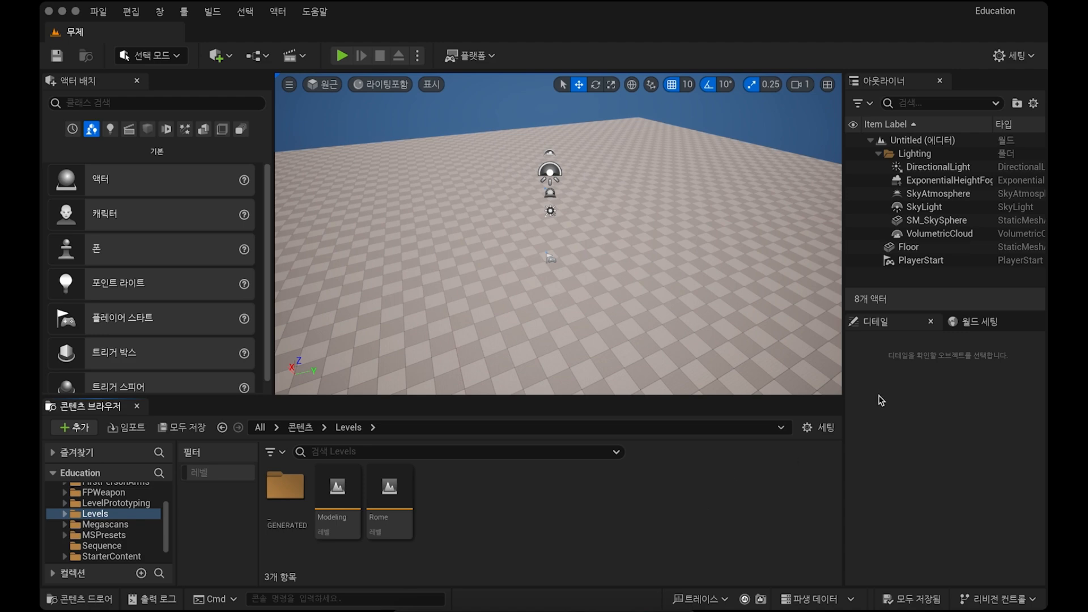
# Step: Examine the World Settings and Details panels and find World Settings in the list of available editor windows
pyautogui.click(990, 325)
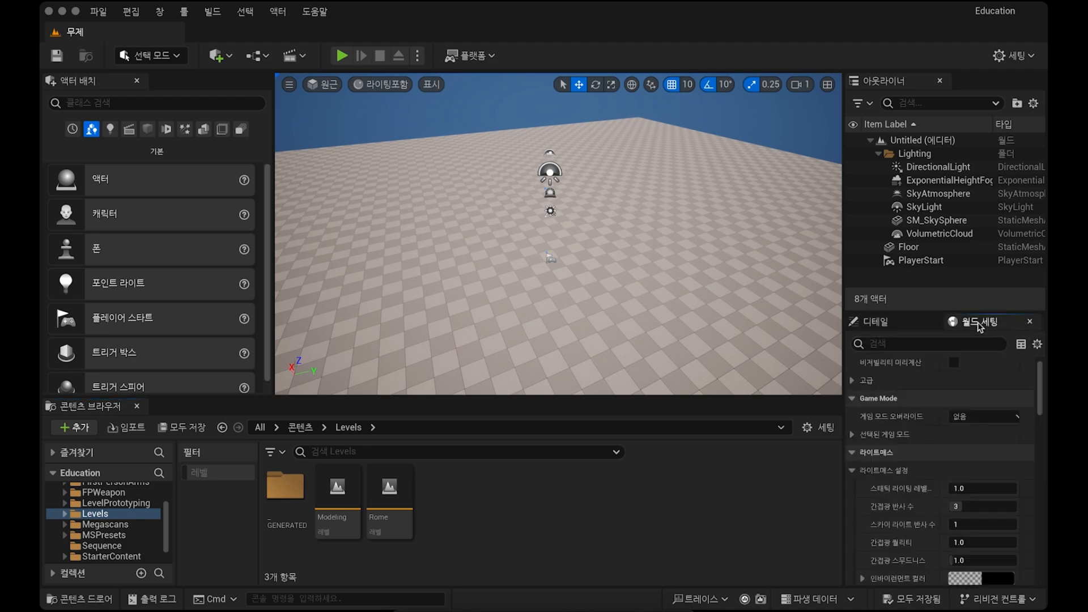
pyautogui.click(884, 325)
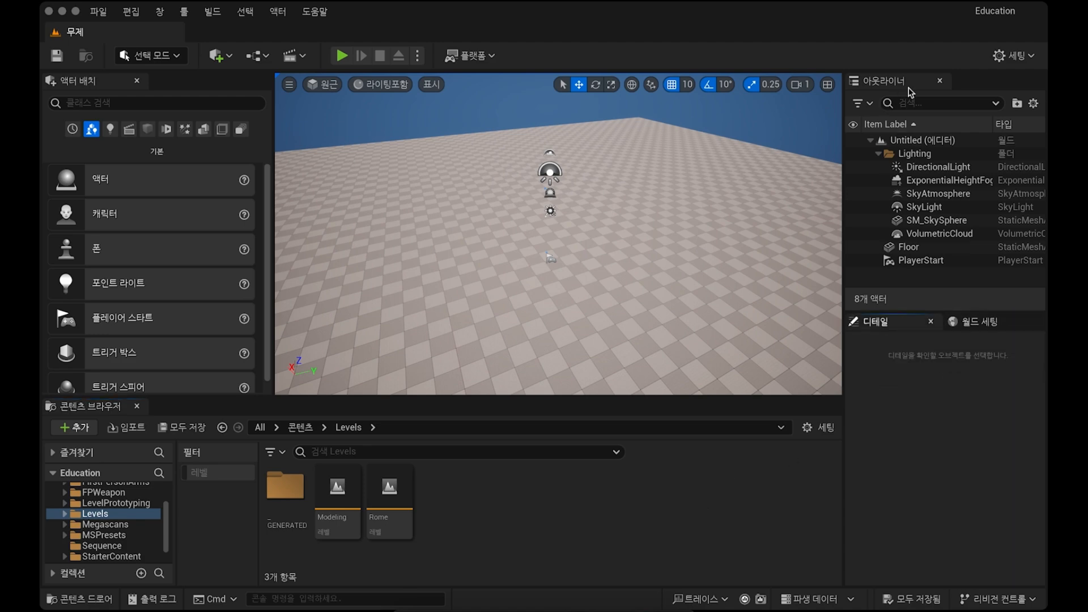
pyautogui.click(987, 323)
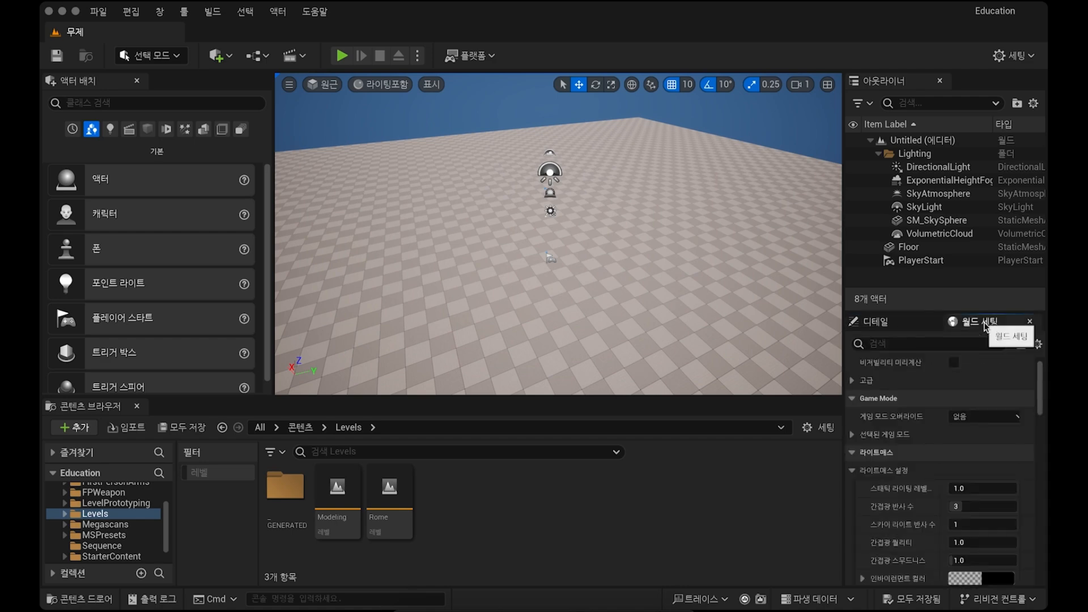
pyautogui.click(915, 321)
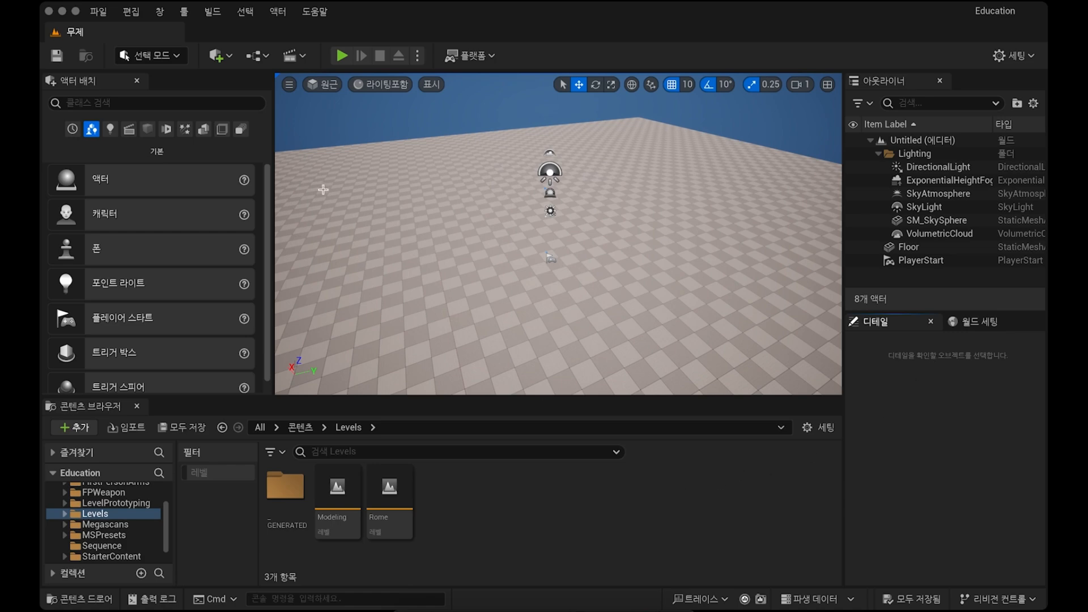
pyautogui.click(161, 12)
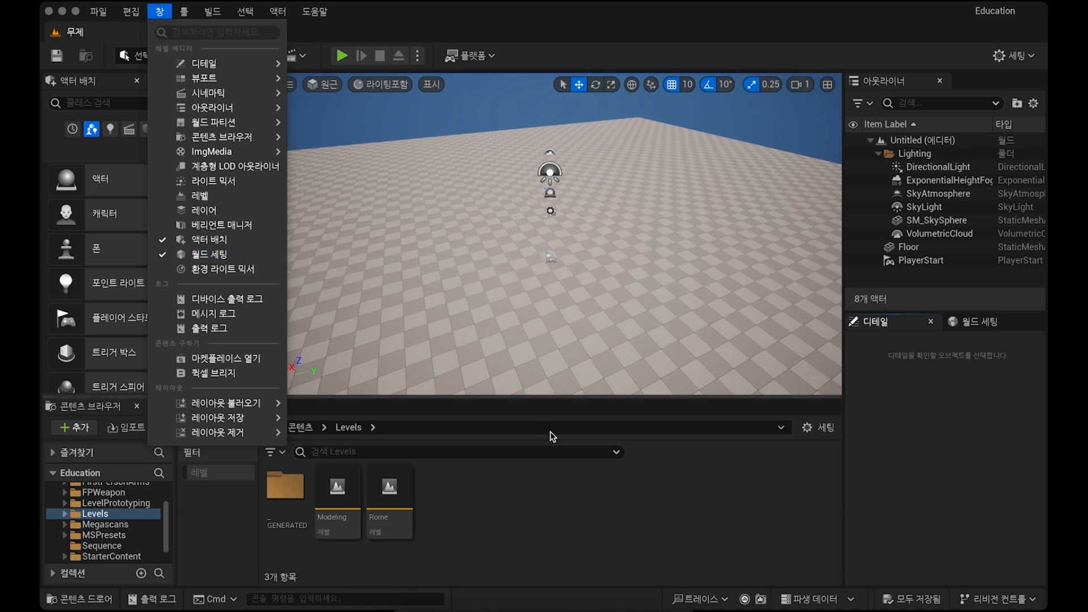
# Step: Set the level's Game Mode Override to BP_FirstPersonGameMode in World Settings and briefly play-test it
pyautogui.click(982, 322)
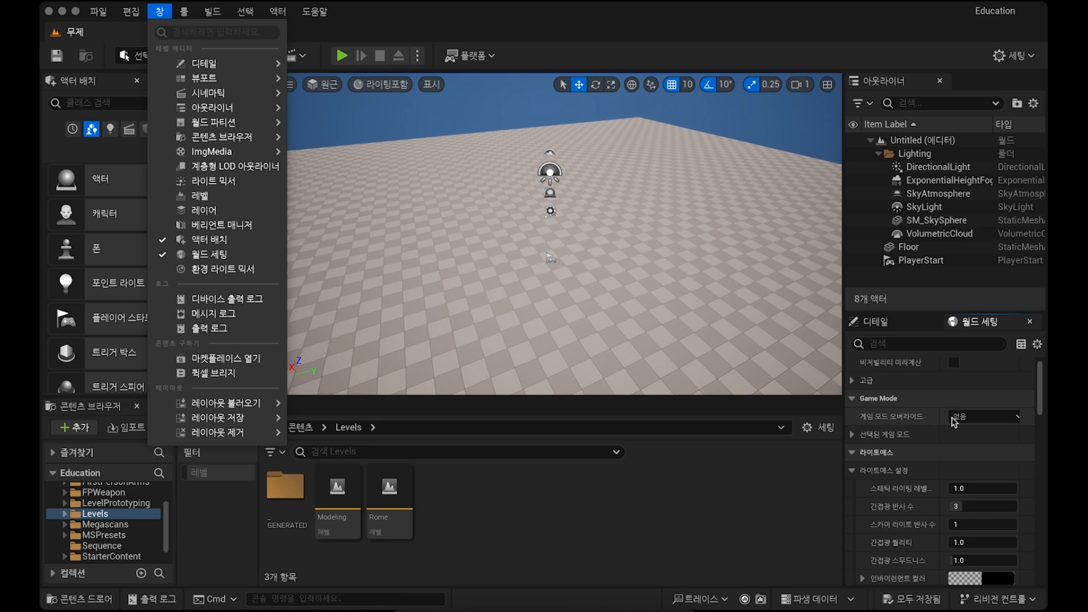
pyautogui.click(980, 417)
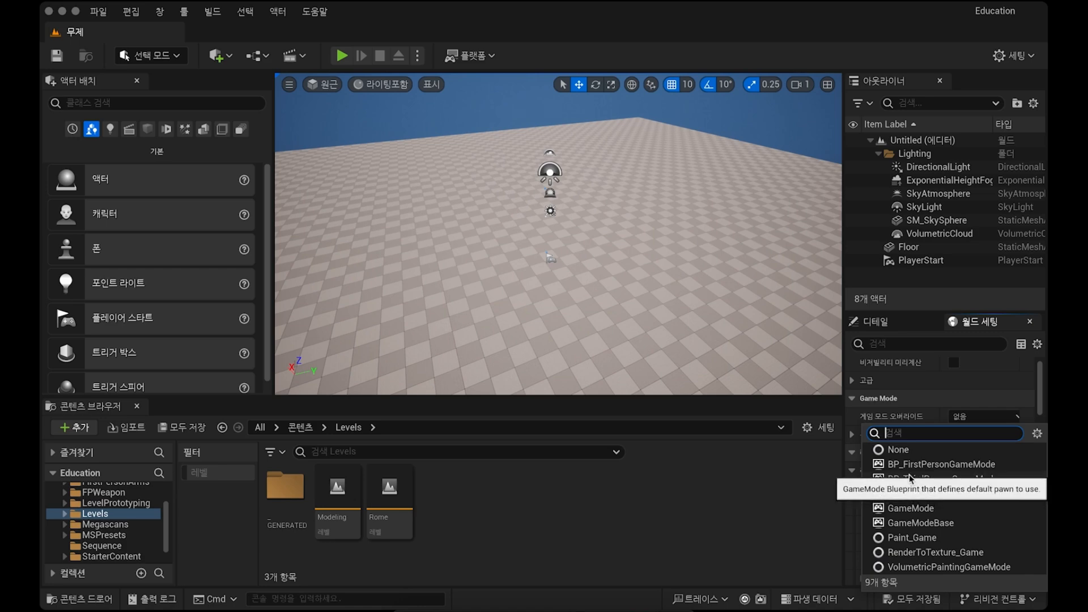
pyautogui.click(939, 464)
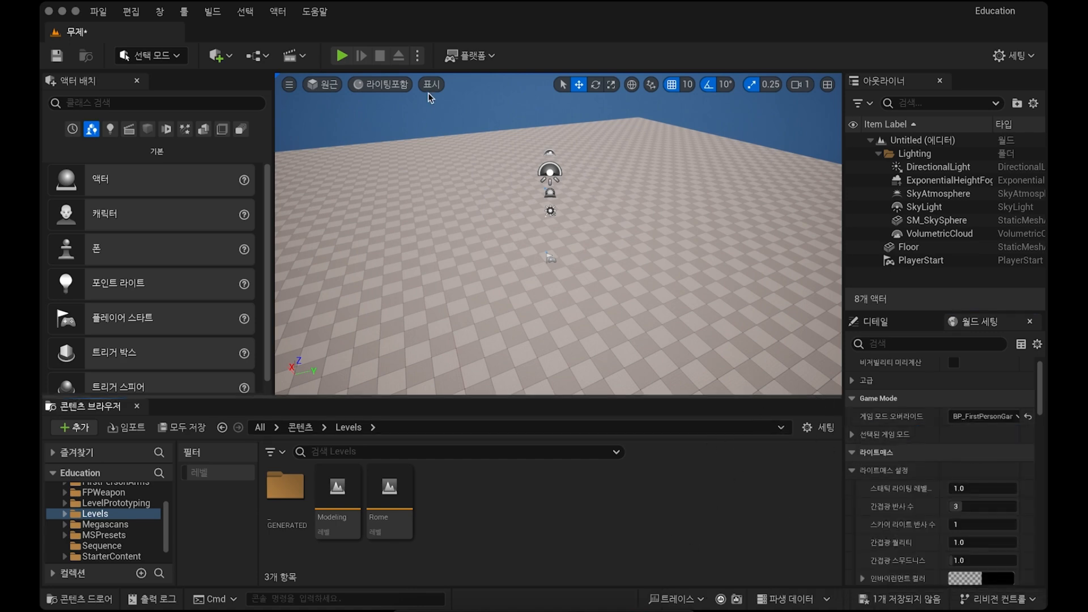
pyautogui.click(342, 56)
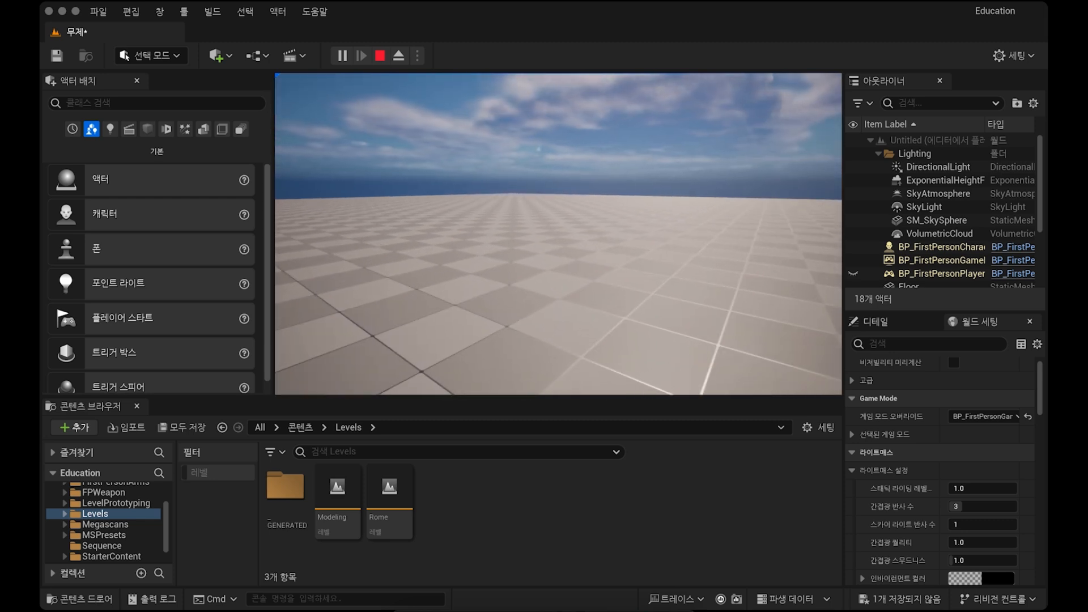
pyautogui.press('Escape')
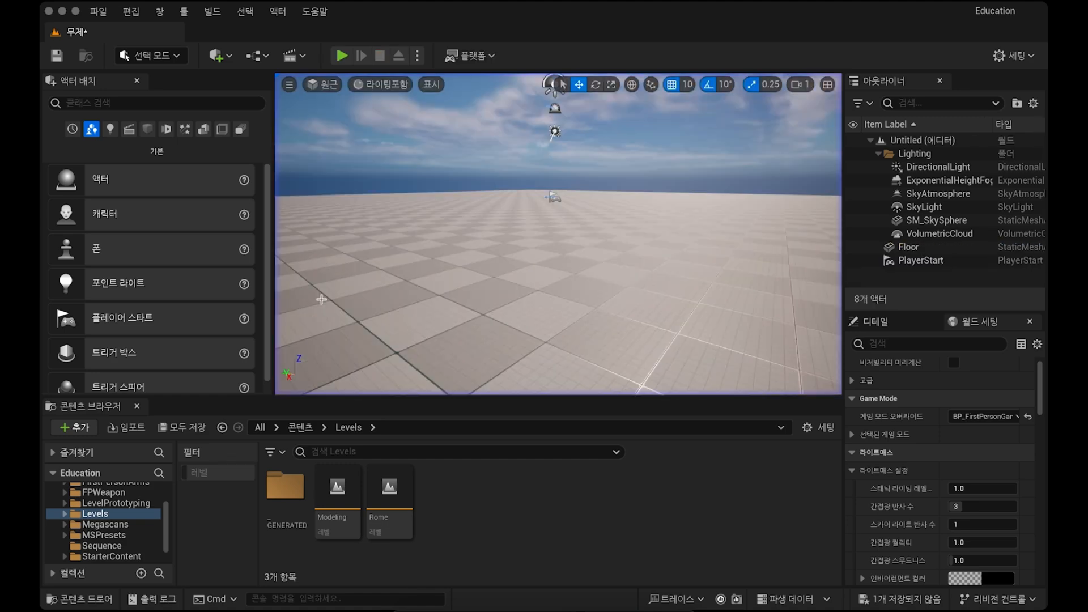
# Step: Switch the level's Game Mode Override to BP_ThirdPersonGameMode and briefly play-test it
pyautogui.press('s')
pyautogui.moveTo(559, 234); pyautogui.dragTo(558, 286, button='right')
pyautogui.press('a')
pyautogui.moveTo(331, 304); pyautogui.dragTo(340, 317, button='right')
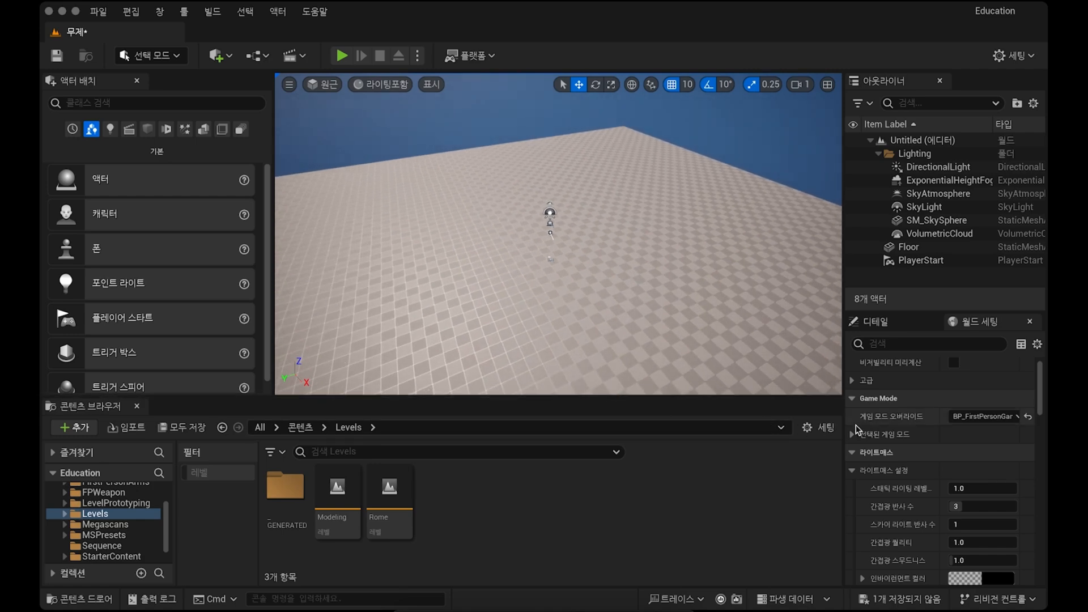
pyautogui.click(980, 417)
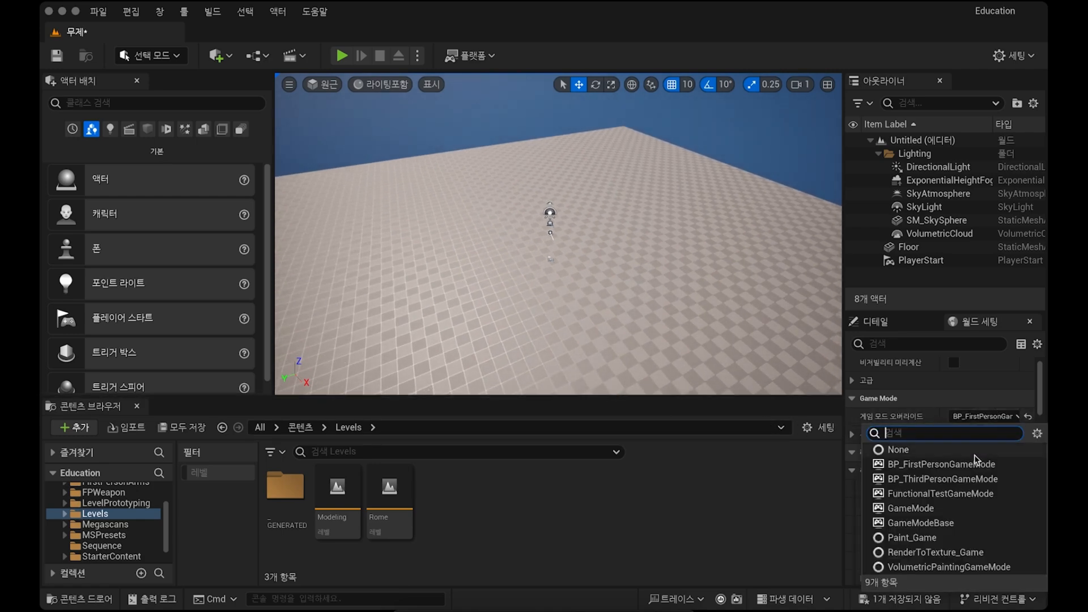
pyautogui.click(944, 482)
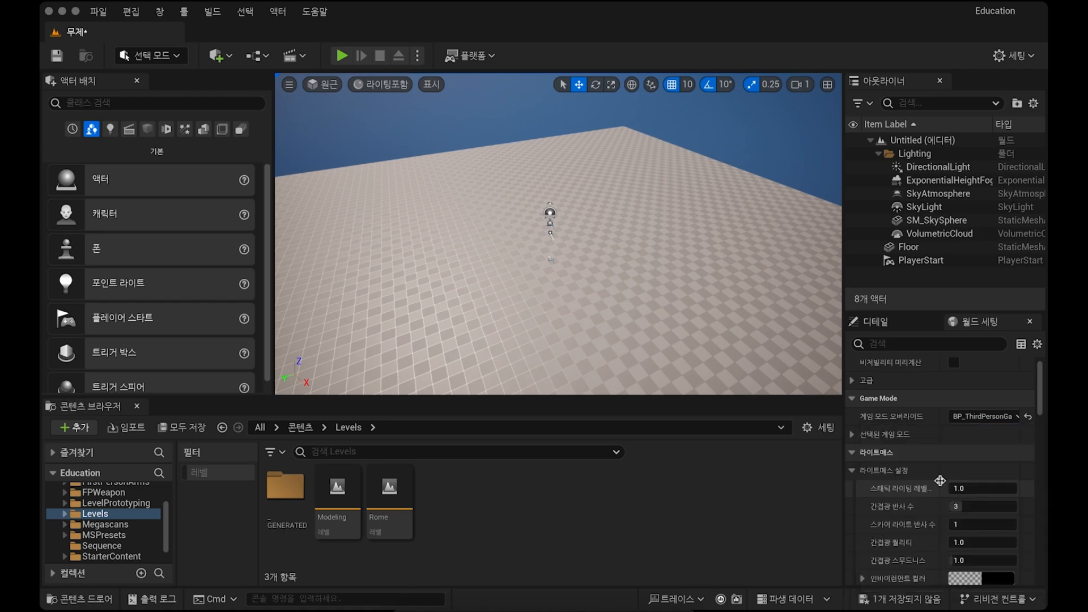
pyautogui.click(342, 55)
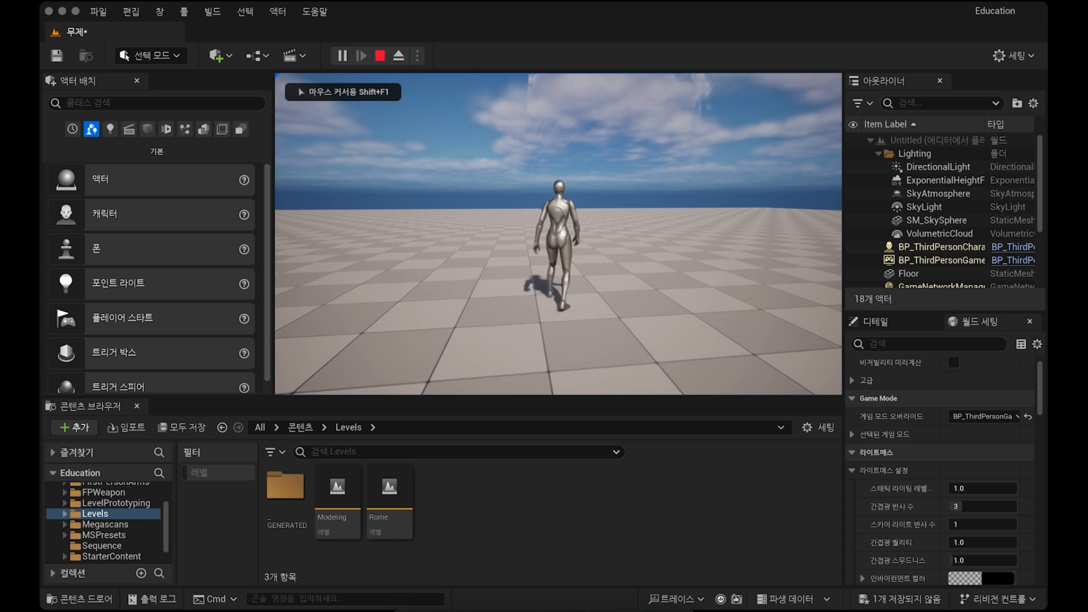
pyautogui.press('Escape')
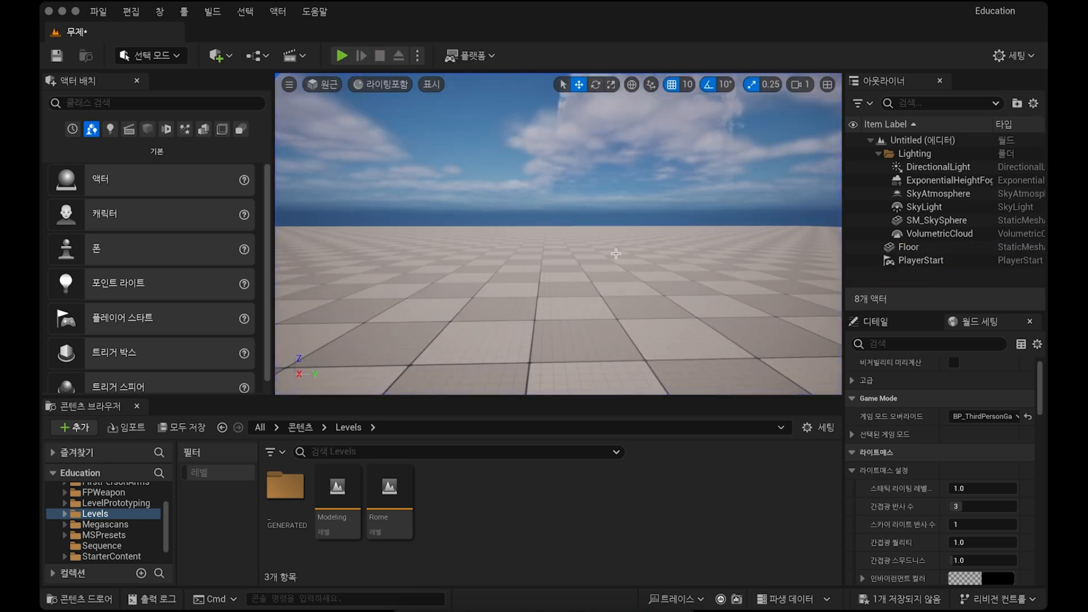
# Step: Return the level's Game Mode Override to BP_FirstPersonGameMode
pyautogui.click(983, 416)
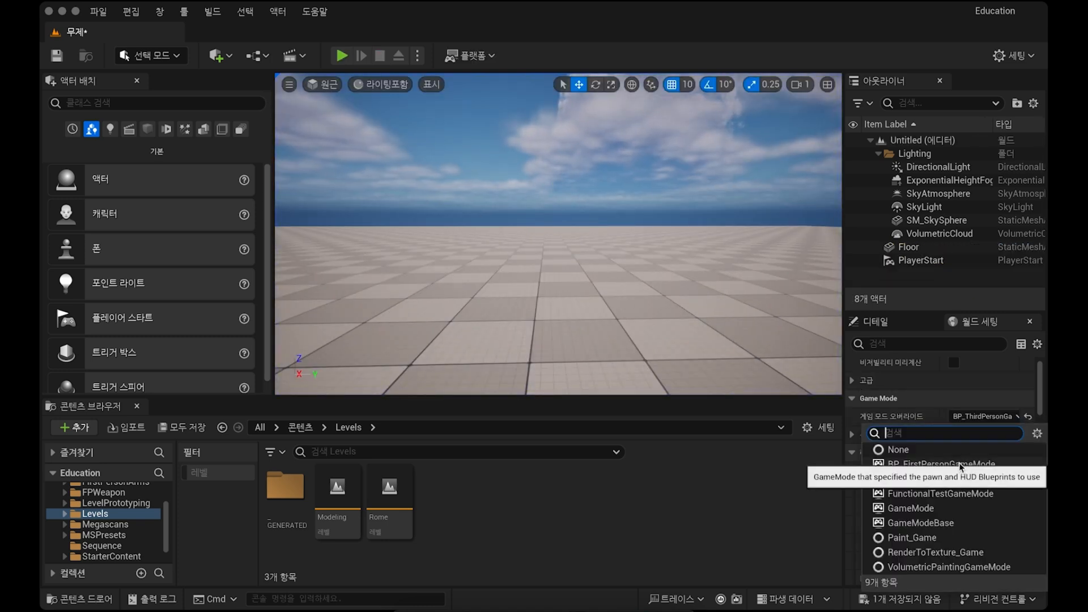
pyautogui.click(959, 462)
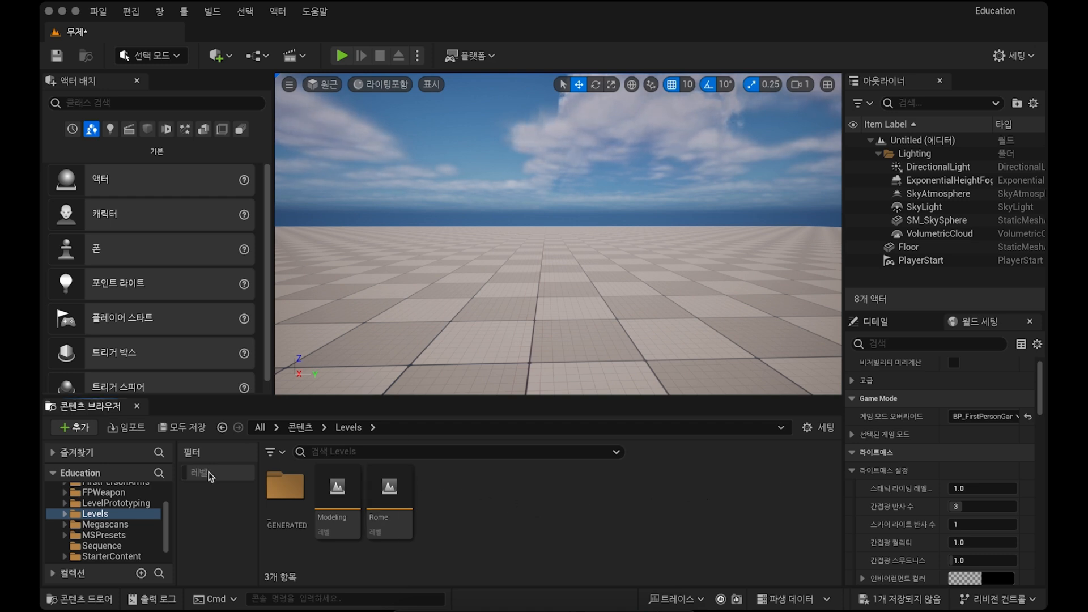
# Step: Start saving the selected unsaved level and browse the Content and Engine folders for a save location
pyautogui.click(193, 432)
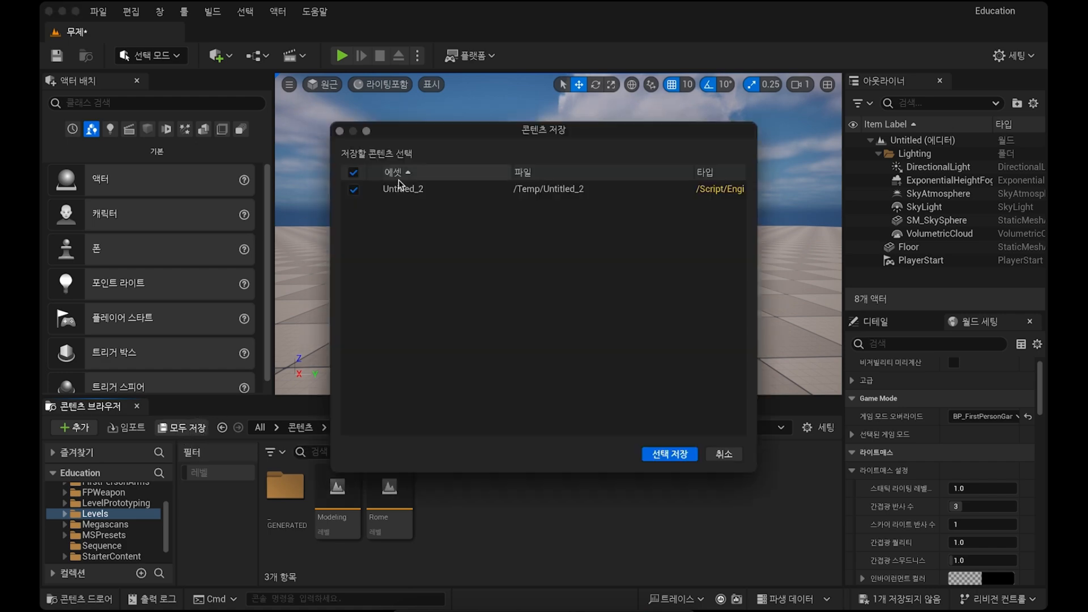
pyautogui.click(666, 454)
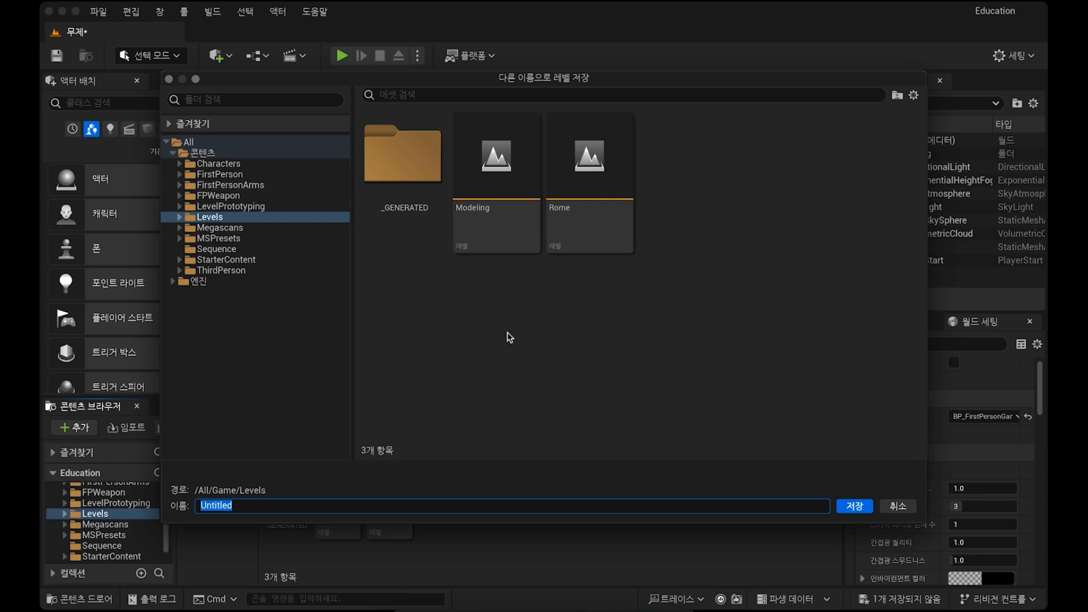
pyautogui.doubleClick(171, 152)
pyautogui.click(187, 142)
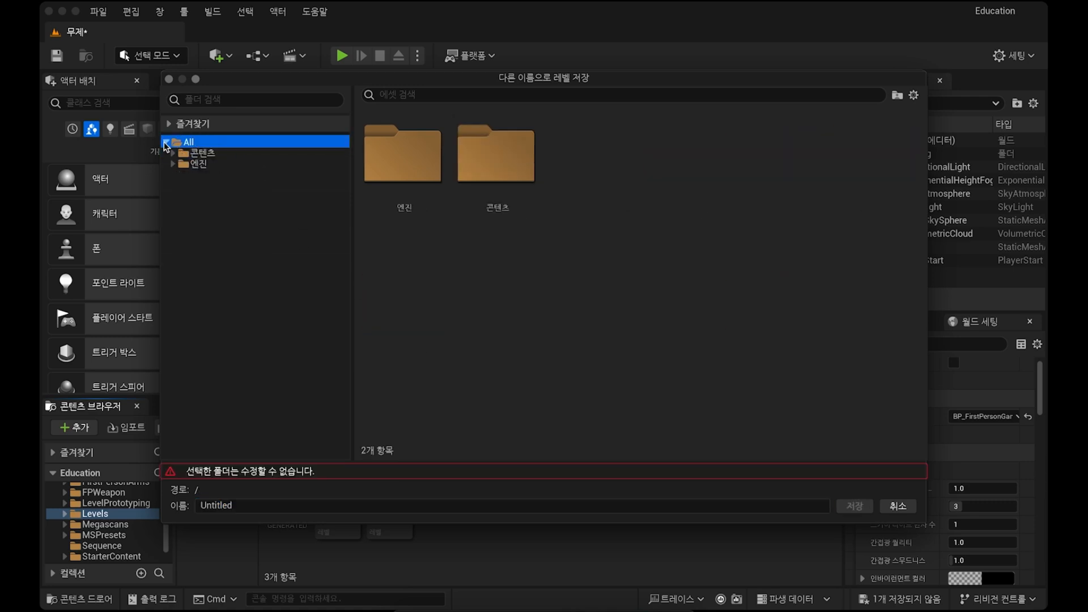
pyautogui.click(168, 143)
pyautogui.click(198, 152)
pyautogui.click(199, 163)
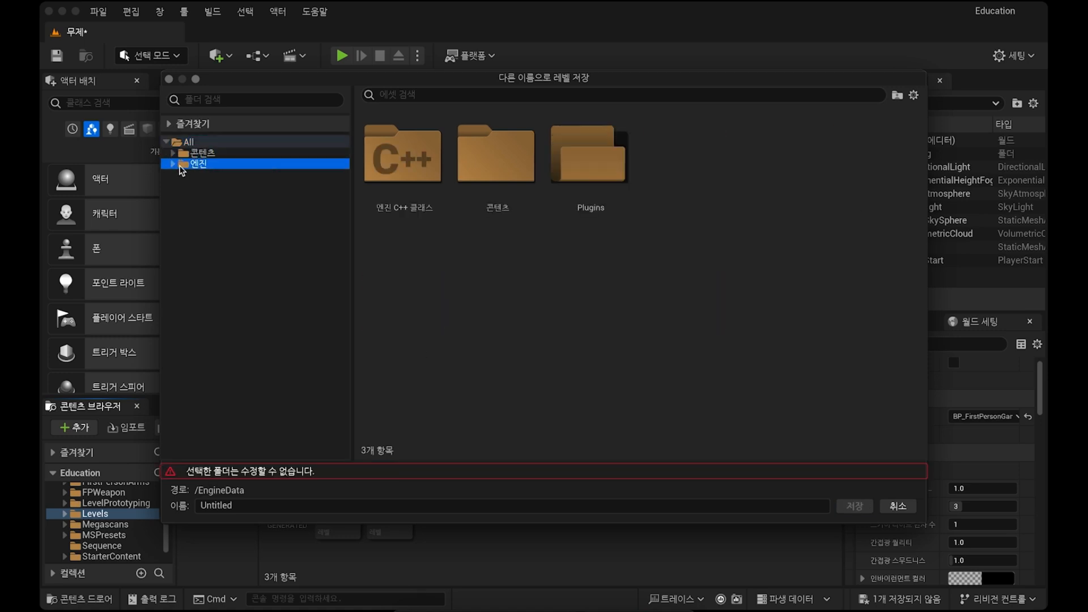
pyautogui.click(172, 164)
pyautogui.click(172, 165)
pyautogui.click(175, 154)
pyautogui.click(173, 153)
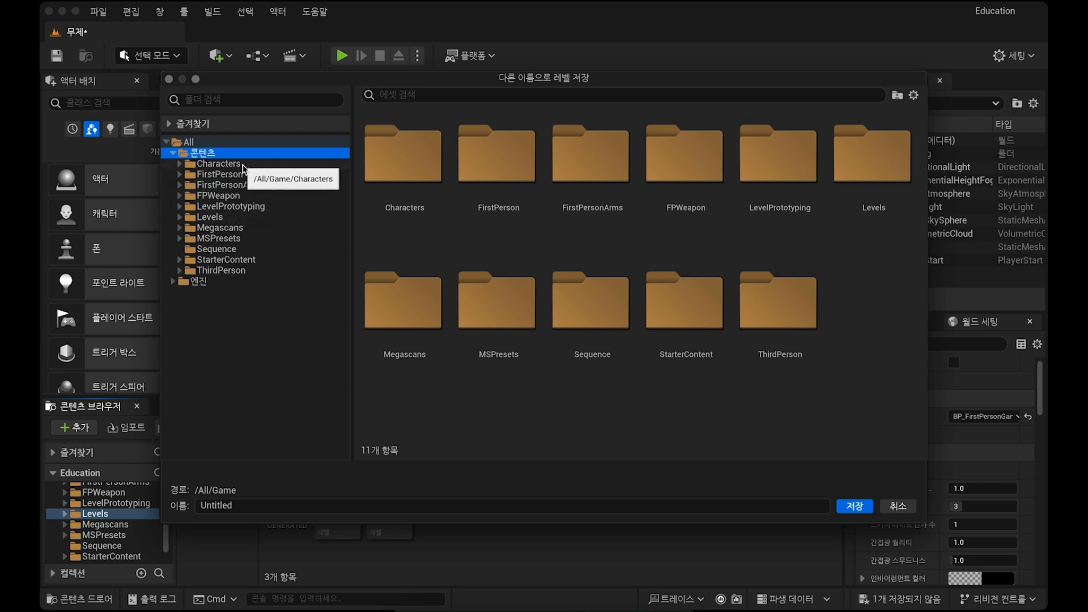
# Step: Save the level in the Levels folder under the name Material
pyautogui.click(211, 218)
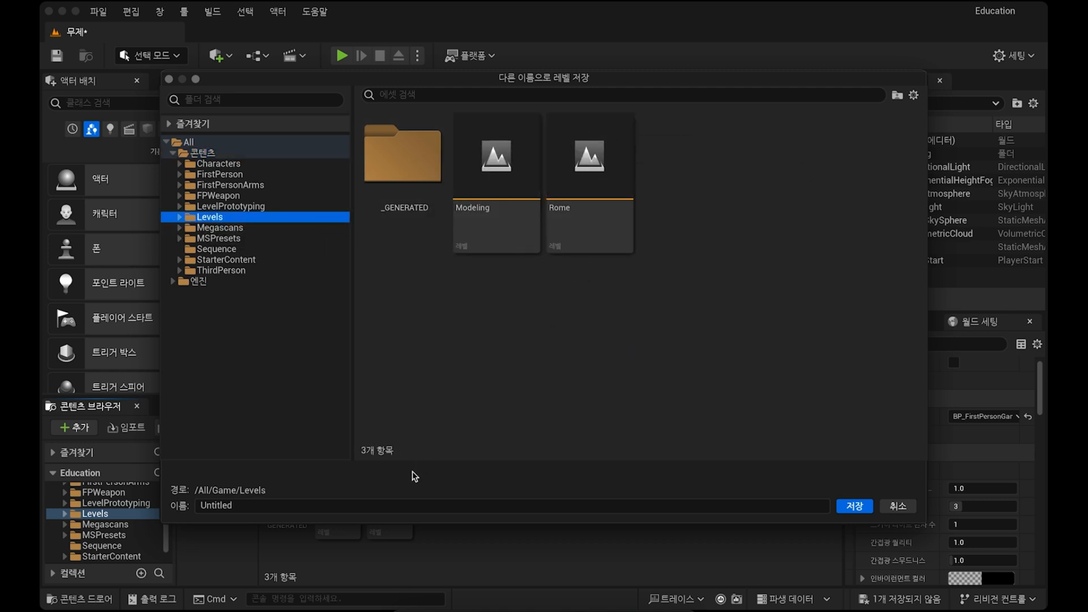
pyautogui.click(274, 505)
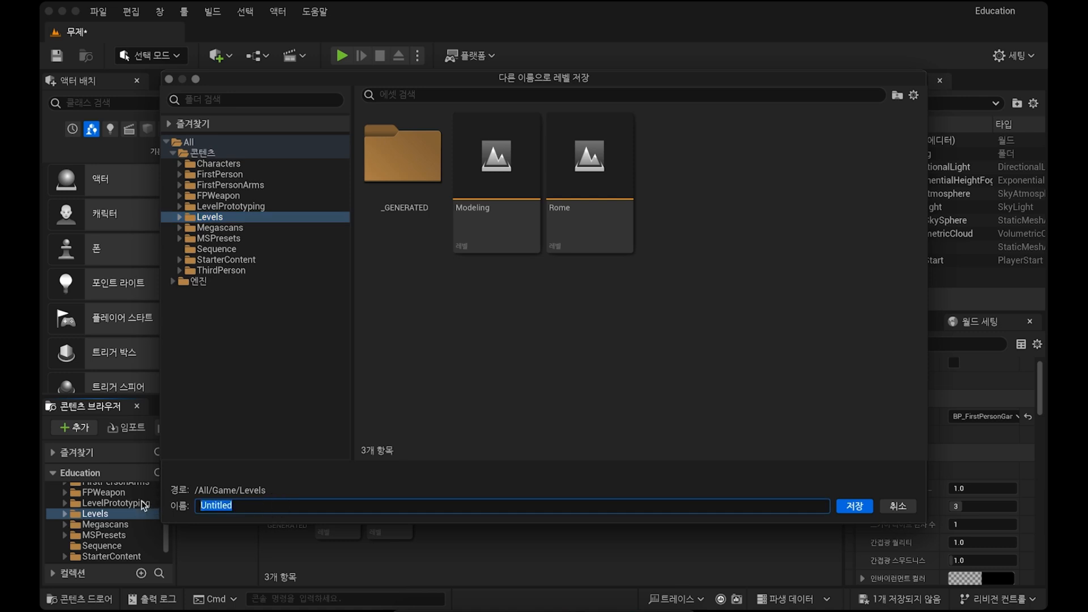
pyautogui.write('Material')
pyautogui.click(855, 505)
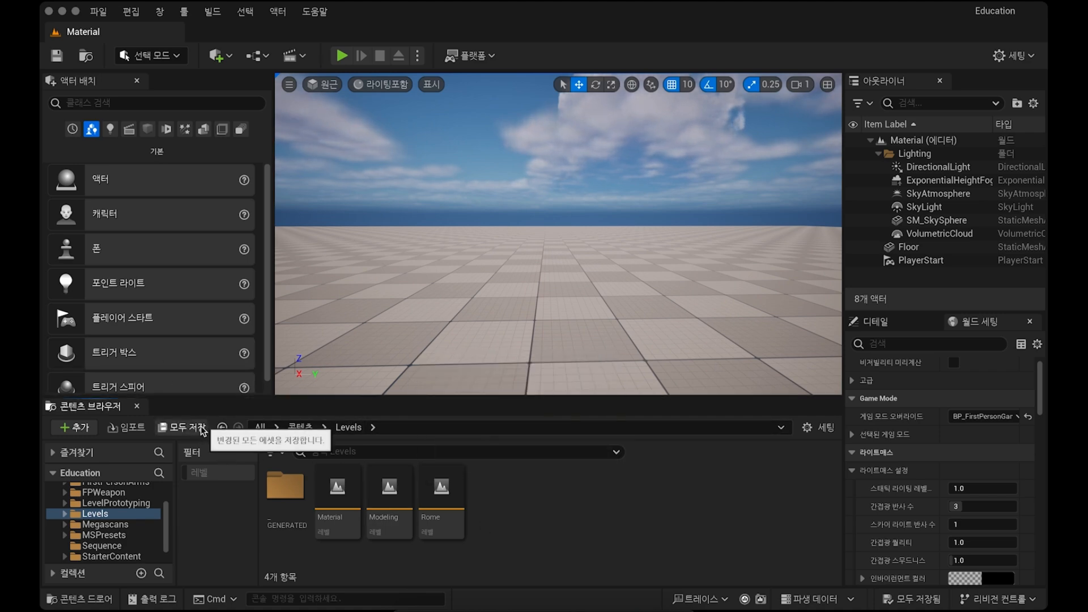
# Step: Collapse the Lighting folder and identify the Floor and PlayerStart actors, trying a Floor move and undoing it
pyautogui.moveTo(598, 301)
pyautogui.mouseDown(button='right')
pyautogui.moveTo(511, 354)
pyautogui.moveTo(527, 309)
pyautogui.moveTo(578, 326)
pyautogui.moveTo(558, 340)
pyautogui.moveTo(572, 332)
pyautogui.moveTo(549, 331)
pyautogui.moveTo(597, 301)
pyautogui.mouseUp(button='right')
pyautogui.press('s')
pyautogui.press('w')
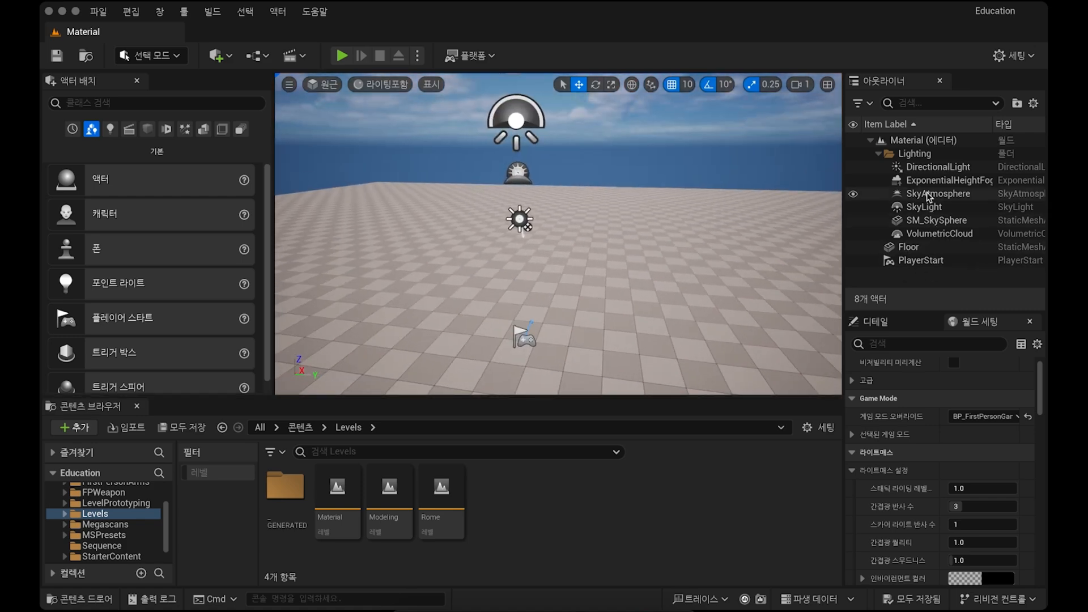
pyautogui.click(909, 154)
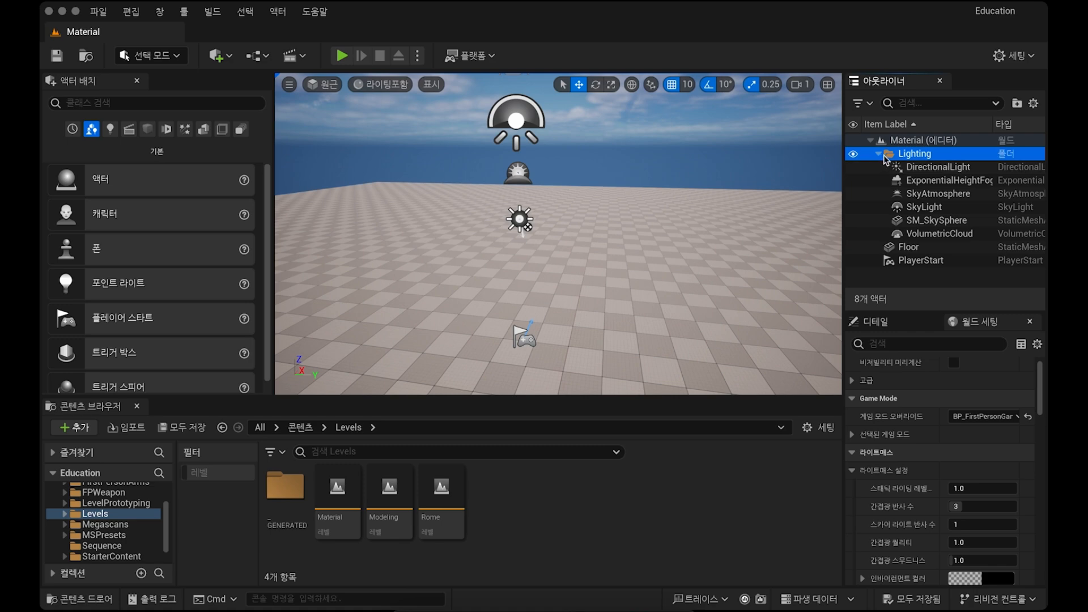
pyautogui.click(879, 154)
pyautogui.click(986, 167)
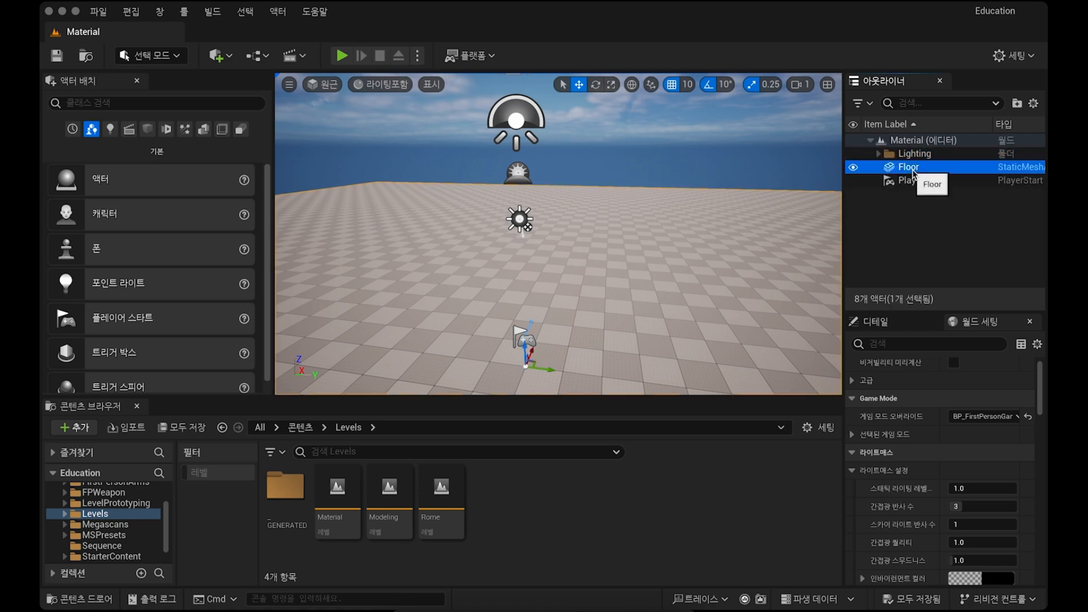
pyautogui.moveTo(527, 357); pyautogui.dragTo(563, 292)
pyautogui.hotkey('ctrl', 'z')
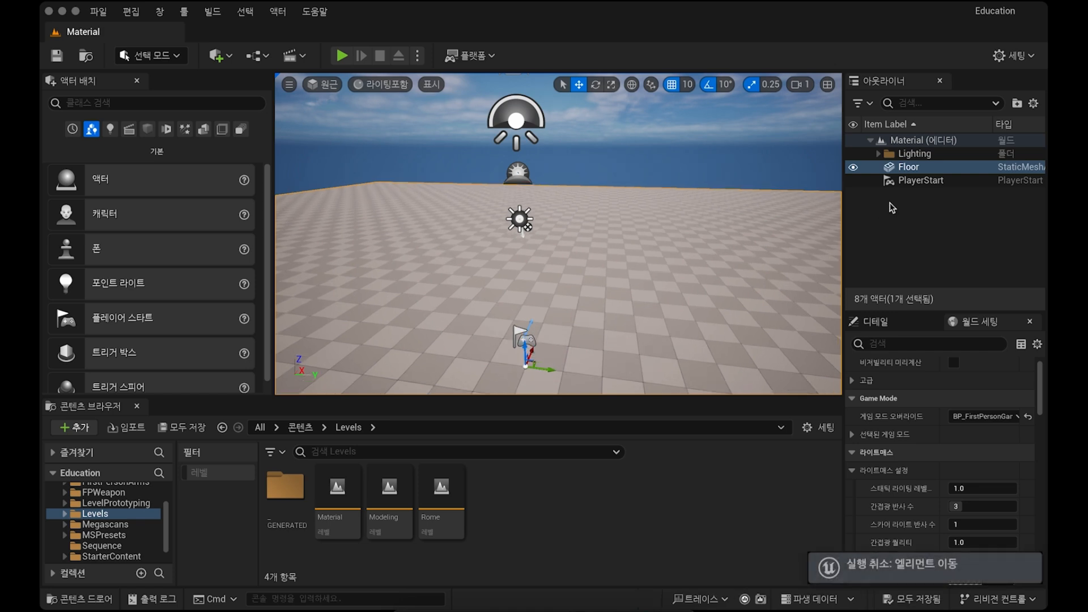
pyautogui.click(920, 180)
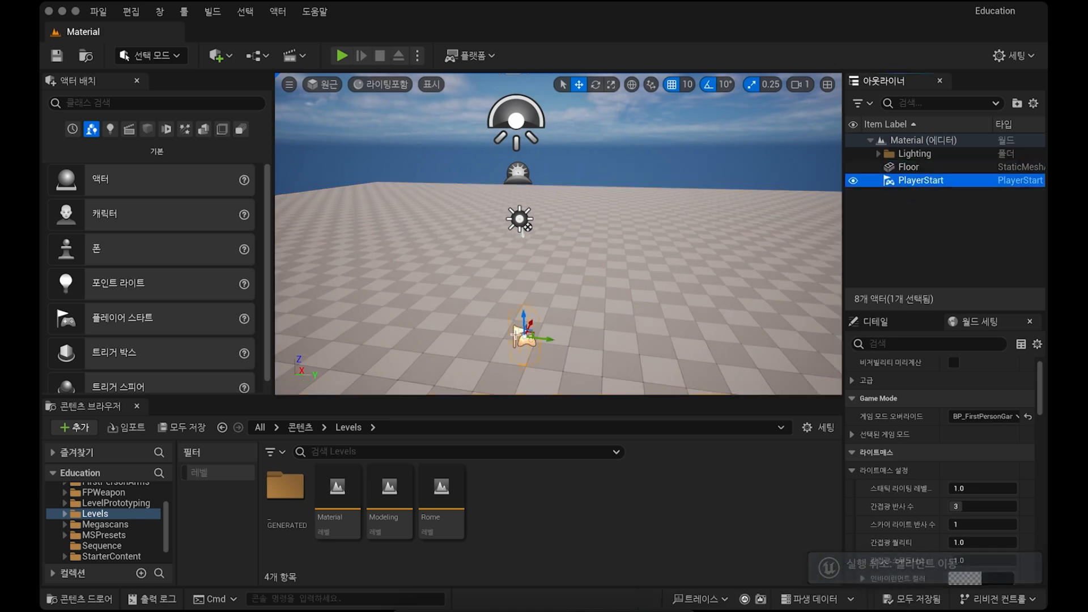
# Step: Expand the Lighting folder, inspect its actors from DirectionalLight through SM_SkySphere, and collapse the folder again
pyautogui.click(914, 155)
pyautogui.click(879, 153)
pyautogui.click(924, 167)
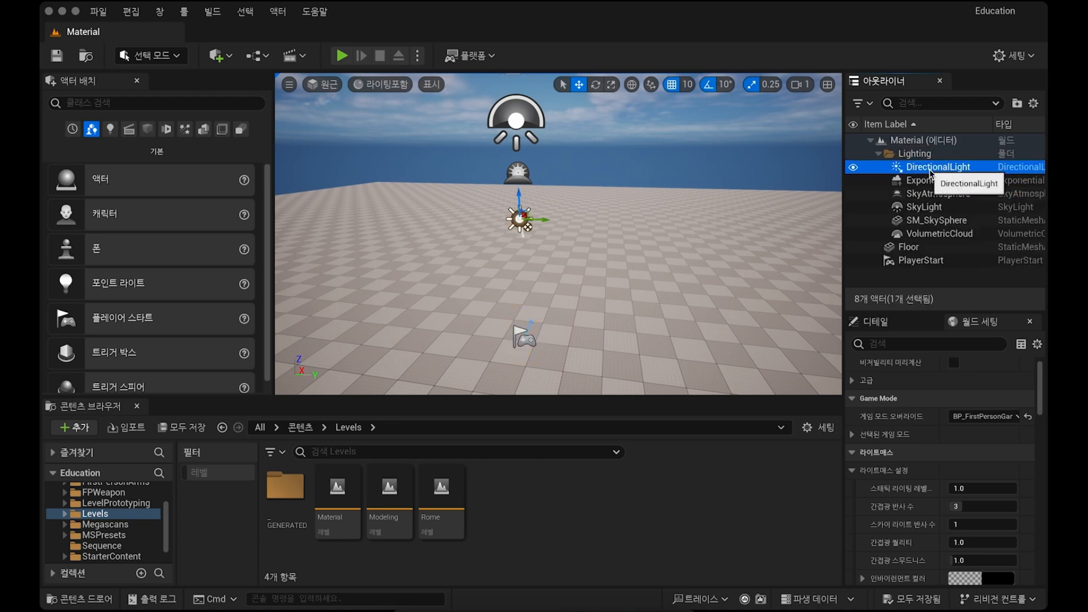
pyautogui.click(929, 180)
pyautogui.click(940, 194)
pyautogui.click(930, 207)
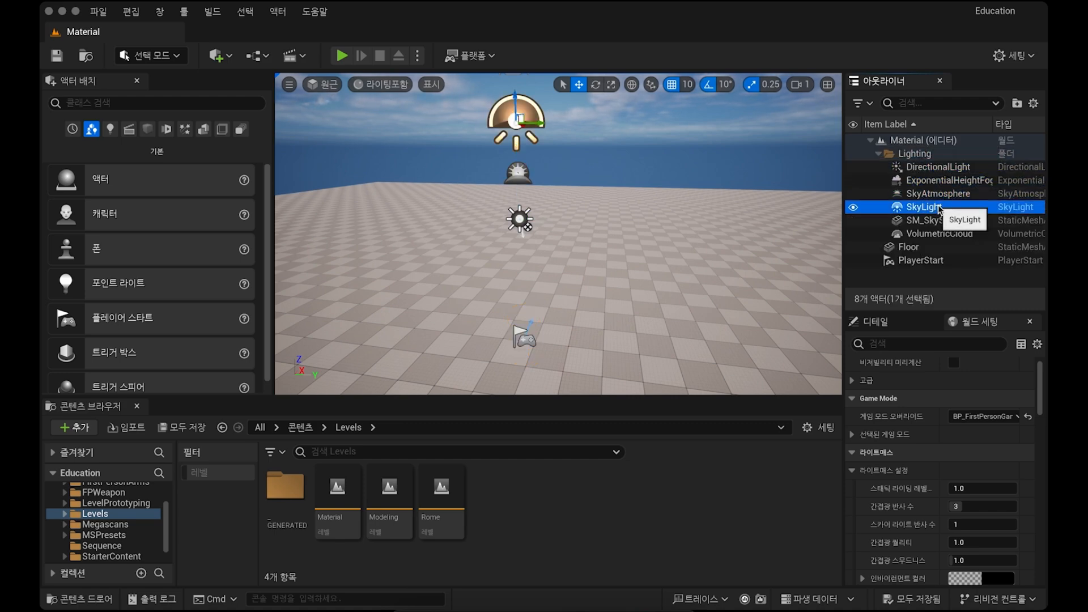
pyautogui.click(933, 220)
pyautogui.click(934, 234)
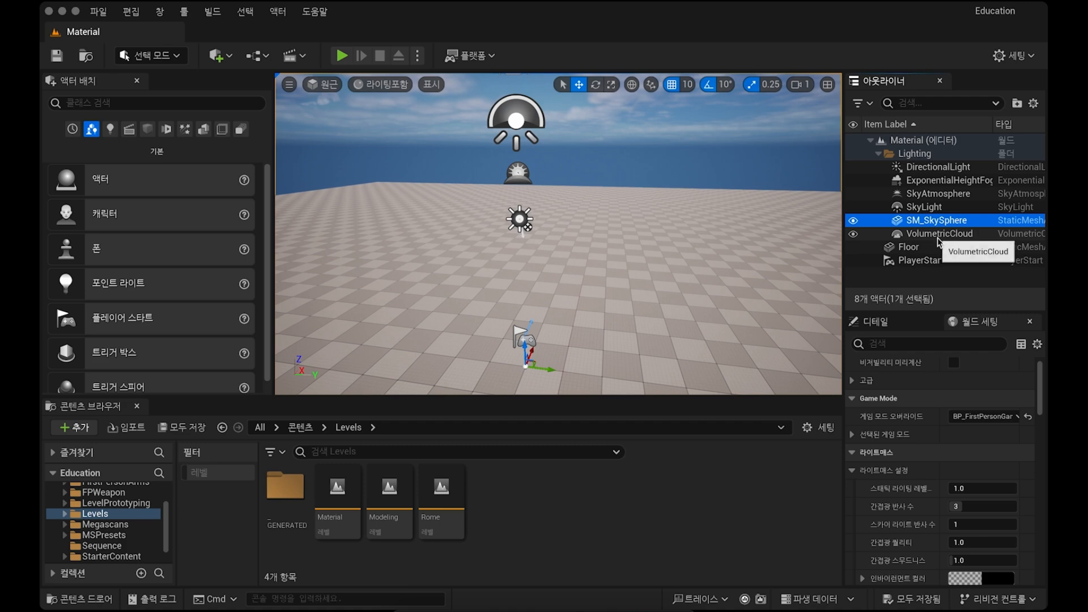
pyautogui.click(880, 153)
pyautogui.click(913, 154)
pyautogui.click(907, 220)
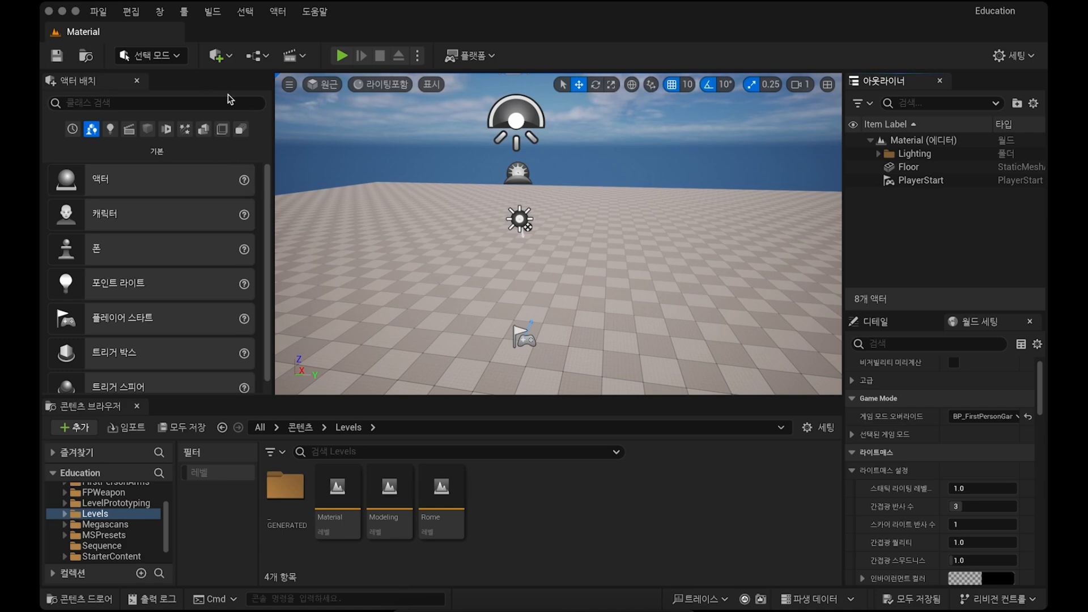
# Step: Open Quixel Bridge, enlarge its window and dock it as a tab beside the Material level
pyautogui.click(228, 58)
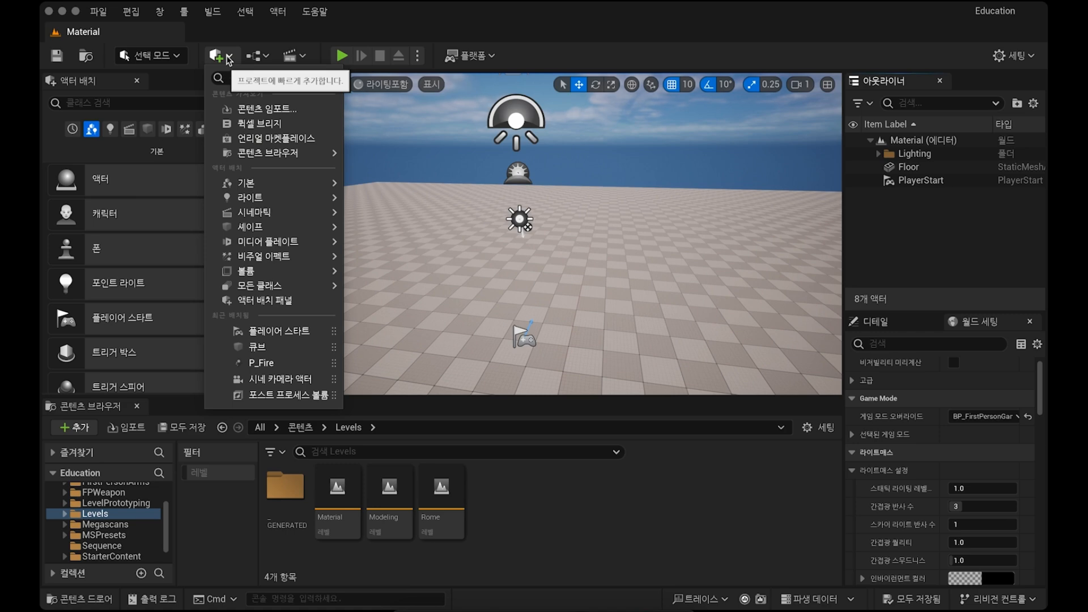
pyautogui.click(272, 130)
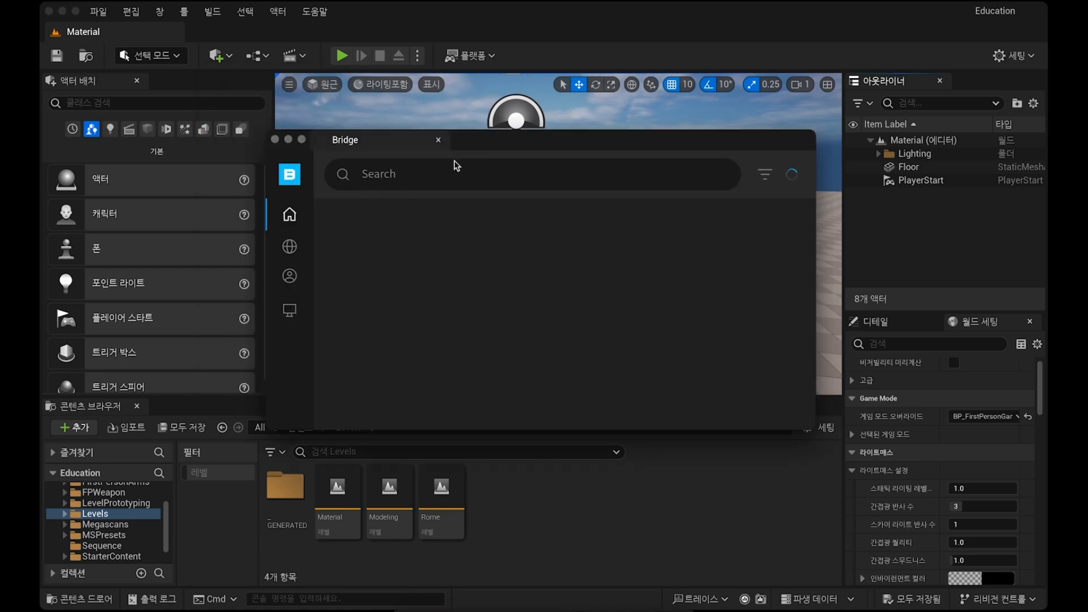
pyautogui.moveTo(502, 140); pyautogui.dragTo(368, 18)
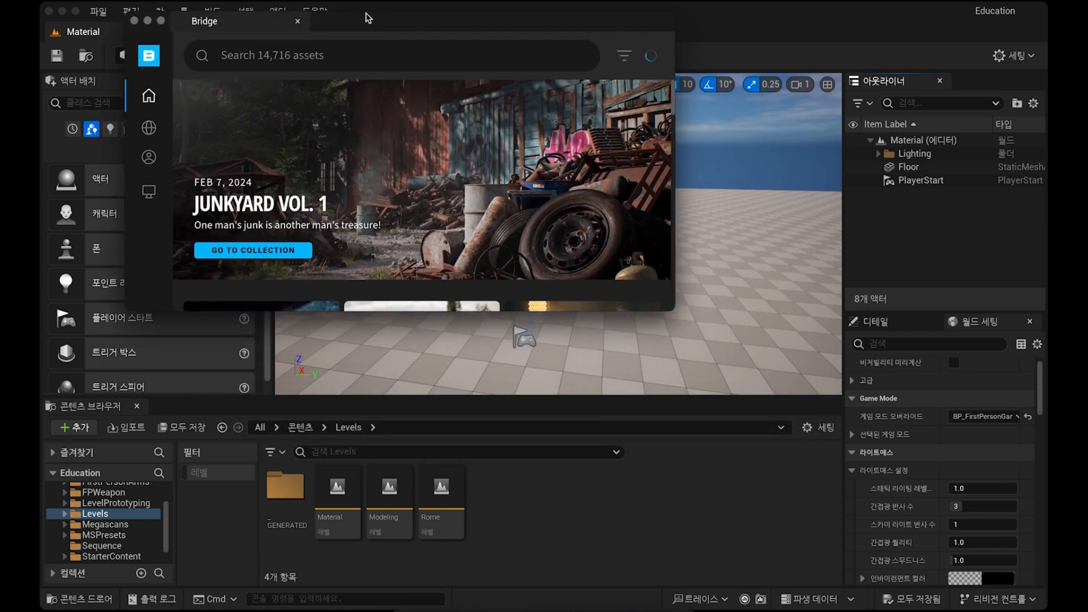
pyautogui.moveTo(674, 310); pyautogui.dragTo(952, 474)
pyautogui.moveTo(387, 21); pyautogui.dragTo(512, 152)
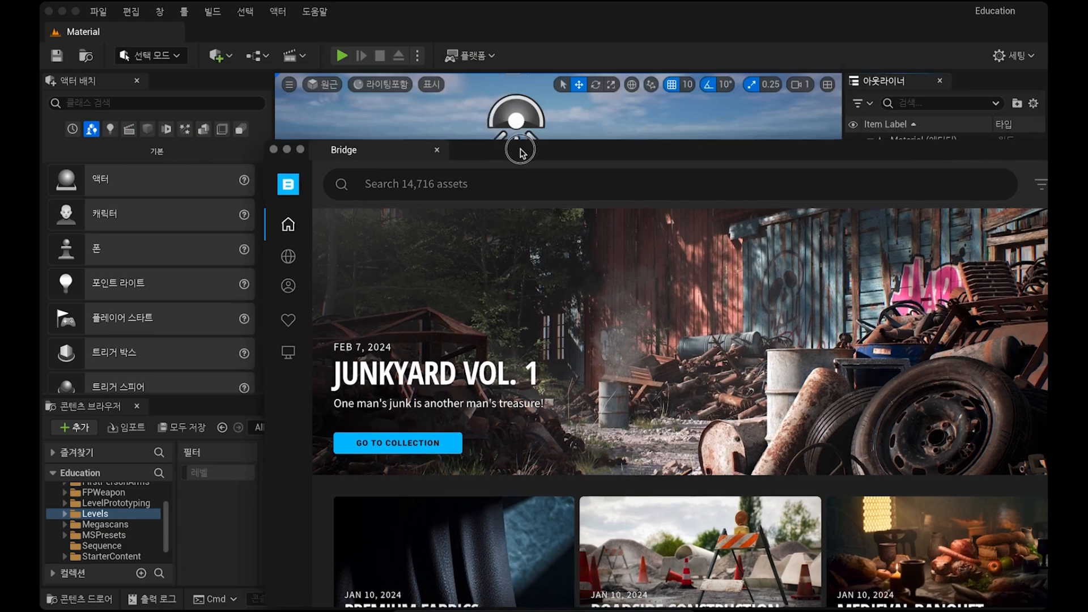
pyautogui.moveTo(381, 163); pyautogui.dragTo(218, 36)
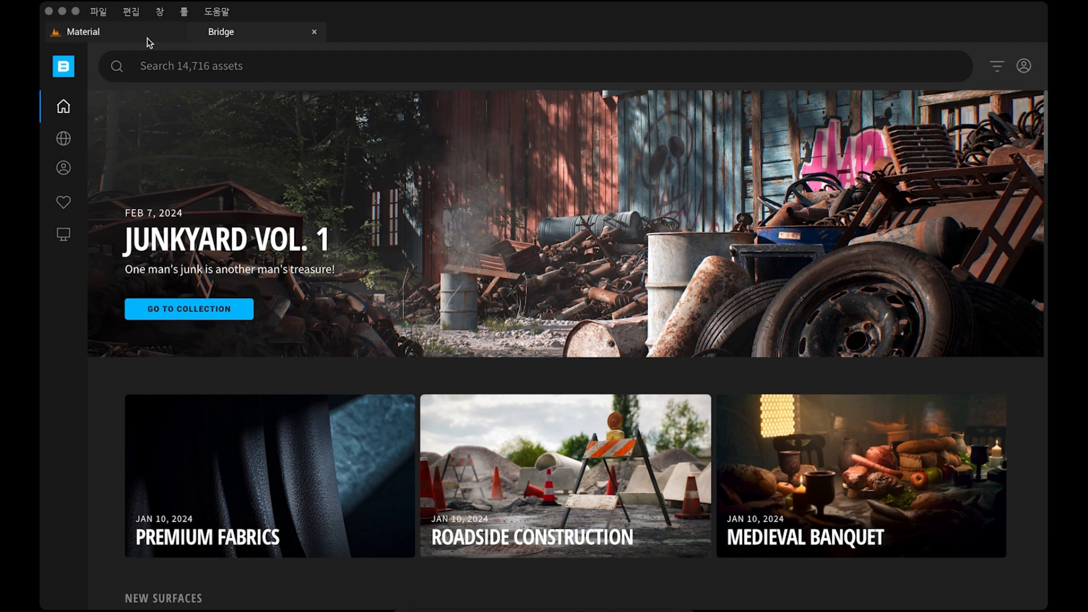
# Step: Switch back and forth between the Material level and Bridge to view each one, ending on Bridge
pyautogui.click(132, 34)
pyautogui.click(221, 34)
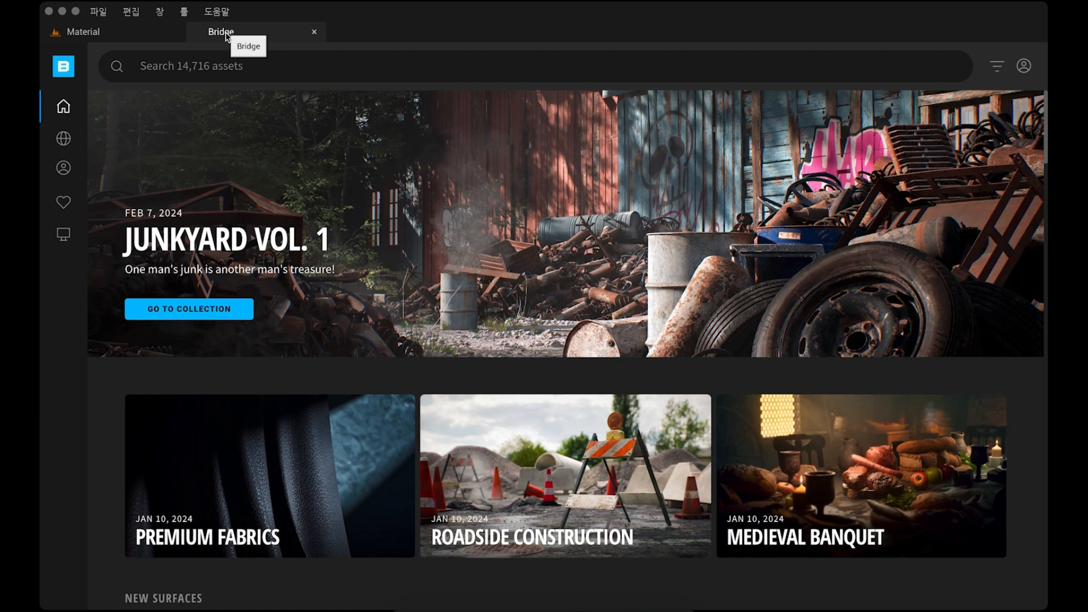
pyautogui.click(164, 34)
pyautogui.click(224, 34)
pyautogui.moveTo(224, 34)
pyautogui.mouseDown()
pyautogui.moveTo(271, 66)
pyautogui.moveTo(306, 70)
pyautogui.moveTo(393, 153)
pyautogui.moveTo(243, 34)
pyautogui.mouseUp()
pyautogui.click(146, 35)
pyautogui.click(224, 35)
pyautogui.click(170, 35)
pyautogui.click(225, 35)
# Step: Check the signed-in account and its available options in Bridge
pyautogui.click(1027, 68)
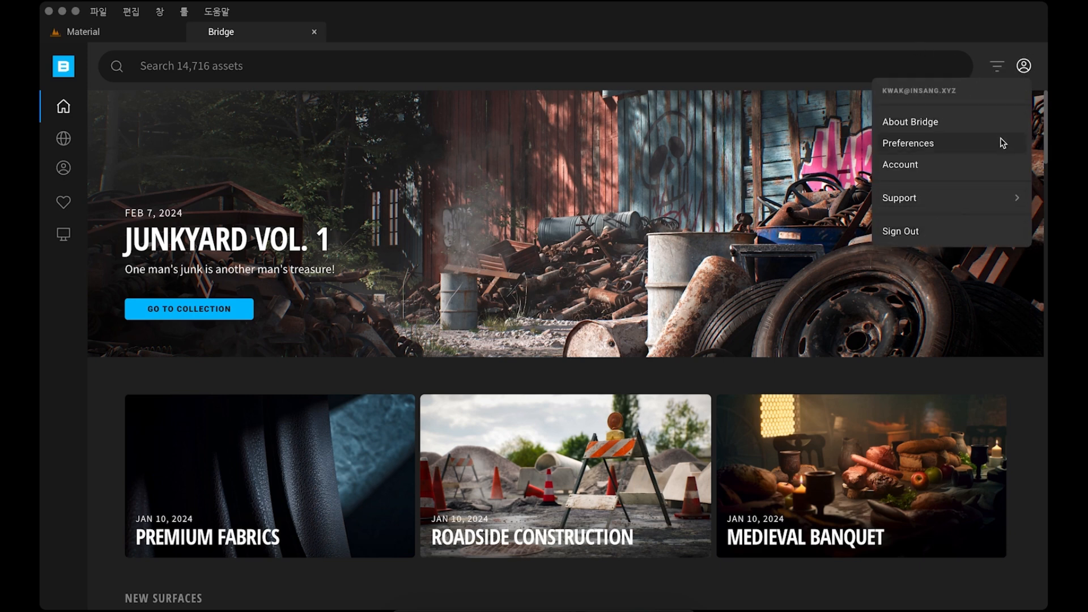
pyautogui.moveTo(925, 183)
pyautogui.click(1024, 66)
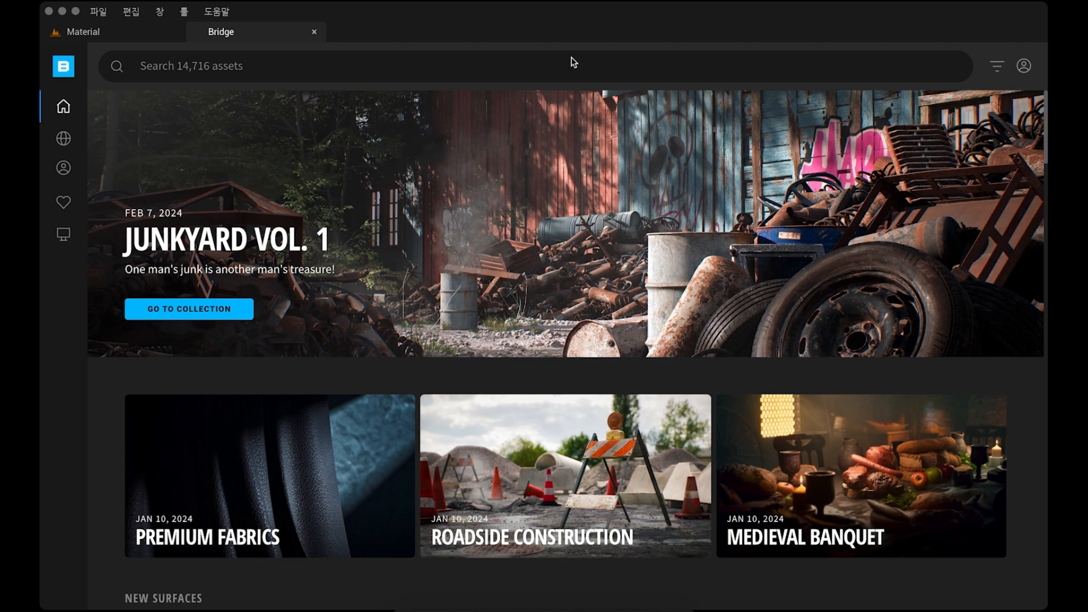
# Step: Show the 3D Assets category in Bridge and browse its models
pyautogui.moveTo(64, 108)
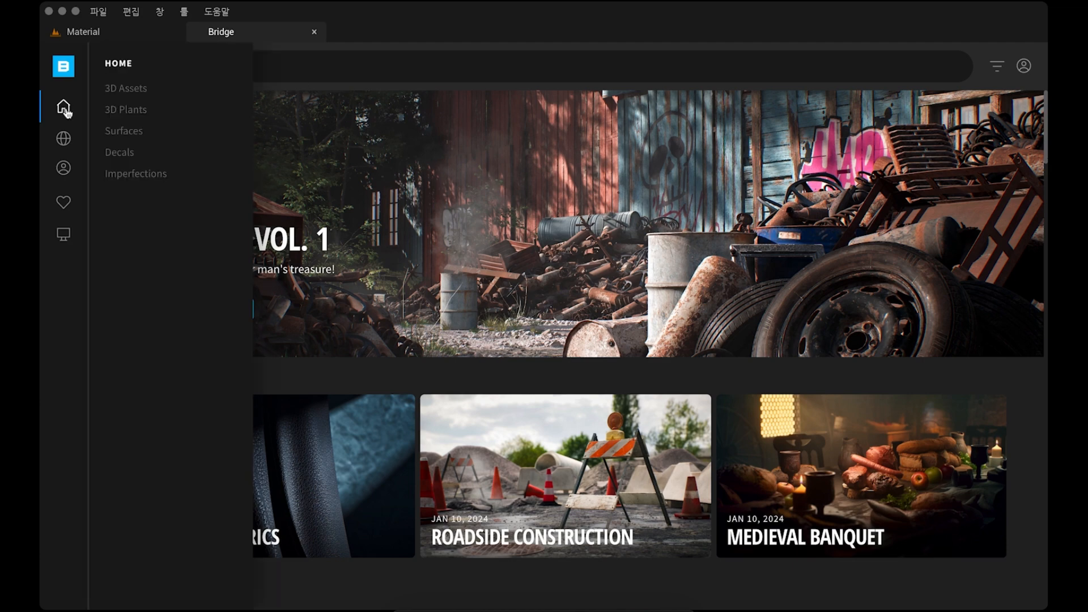
pyautogui.click(144, 90)
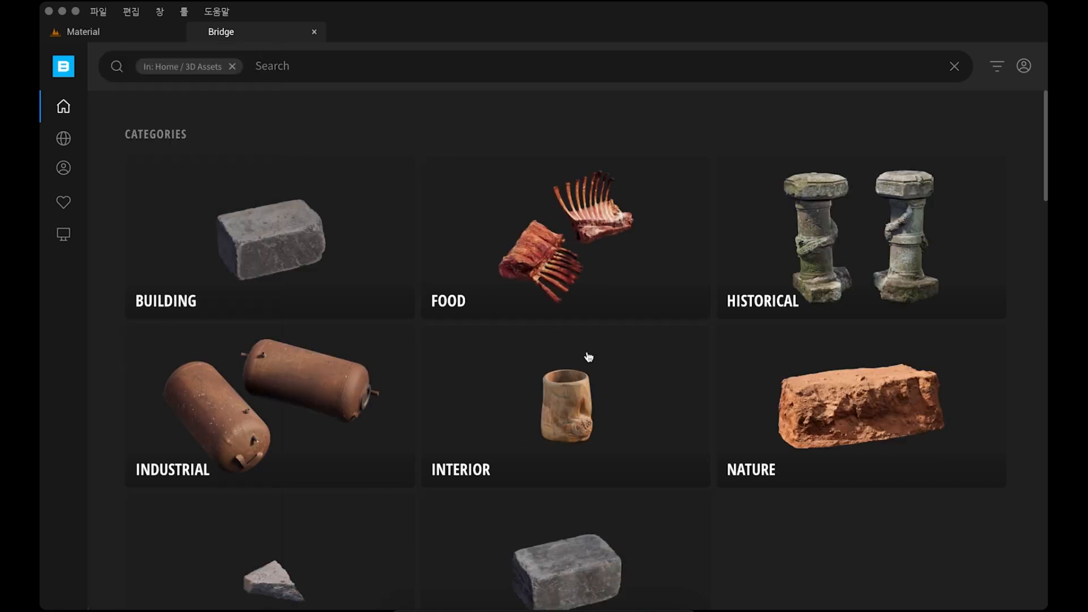
pyautogui.scroll(-8, 585, 358)
pyautogui.scroll(-3, 590, 356)
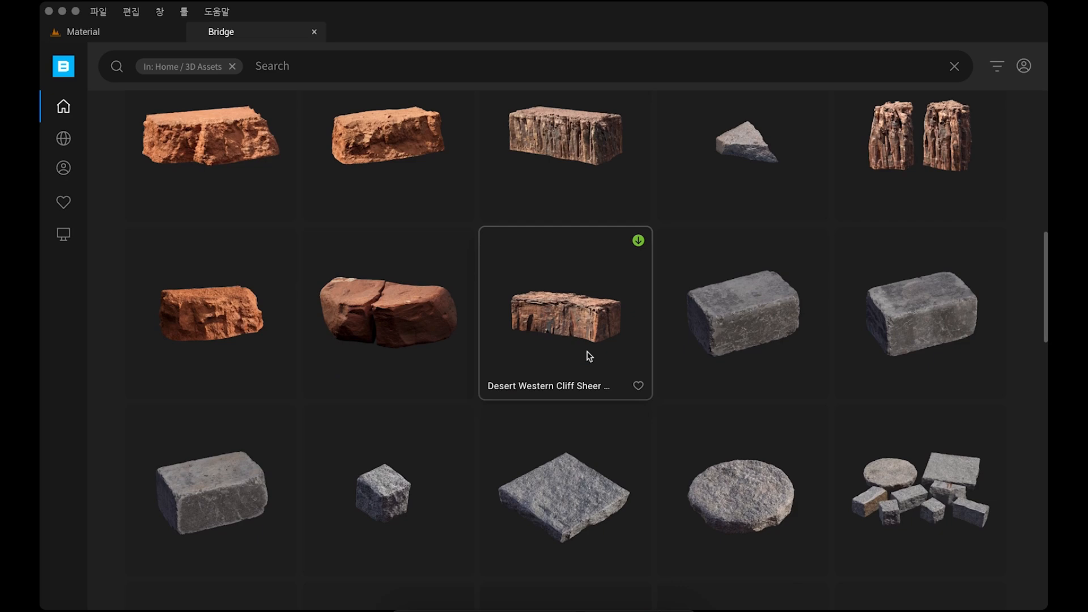
pyautogui.scroll(-1, 589, 356)
# Step: Open the details of Urban Street Pavestone Gray Single and examine its tags, size and related assets
pyautogui.click(777, 244)
pyautogui.scroll(2, 430, 257)
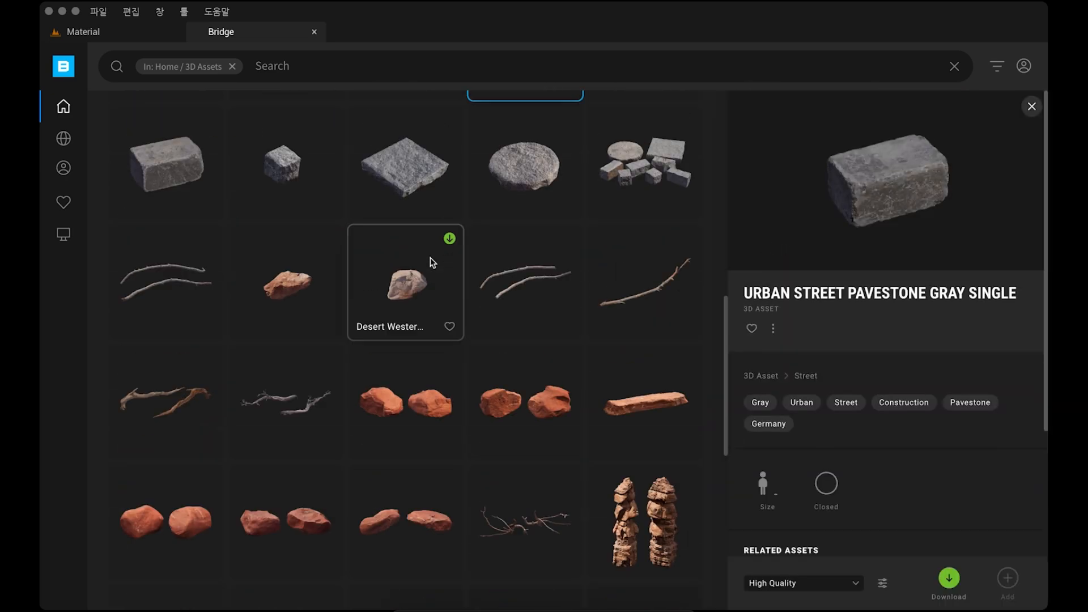
pyautogui.scroll(1, 541, 337)
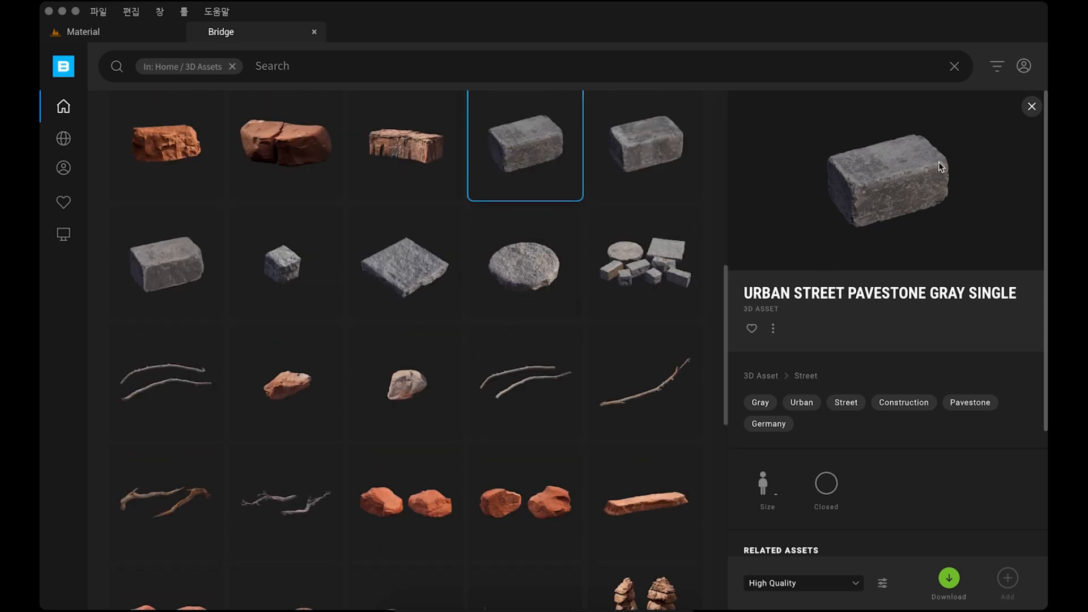
pyautogui.scroll(1, 620, 232)
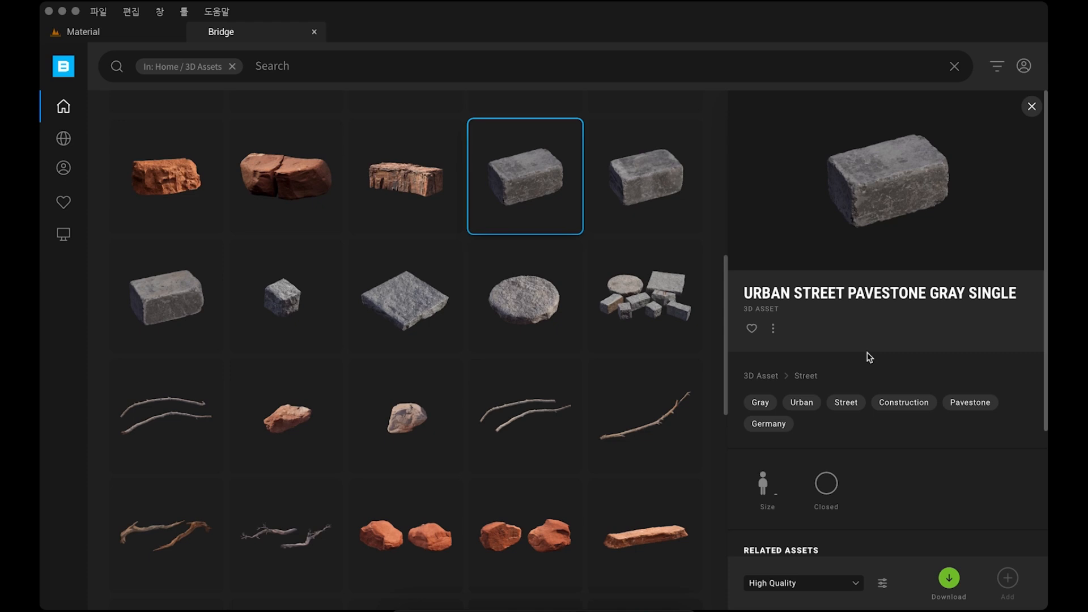
pyautogui.scroll(-1, 905, 454)
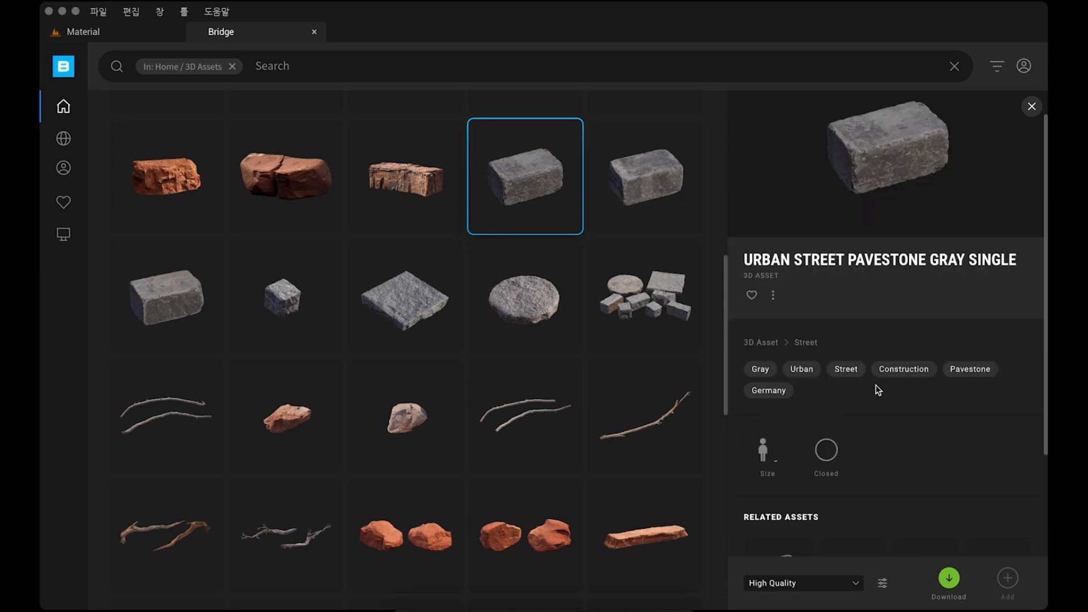
pyautogui.scroll(-3, 878, 397)
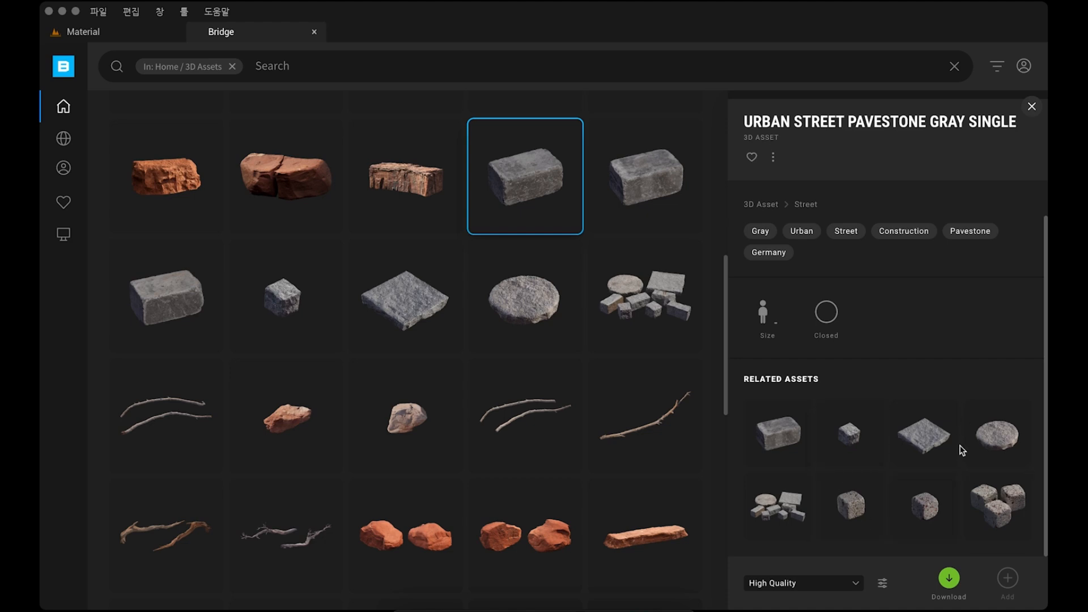
# Step: Open the related asset Urban Street Cobblestone Granite Mix and examine its details and related assets
pyautogui.click(794, 505)
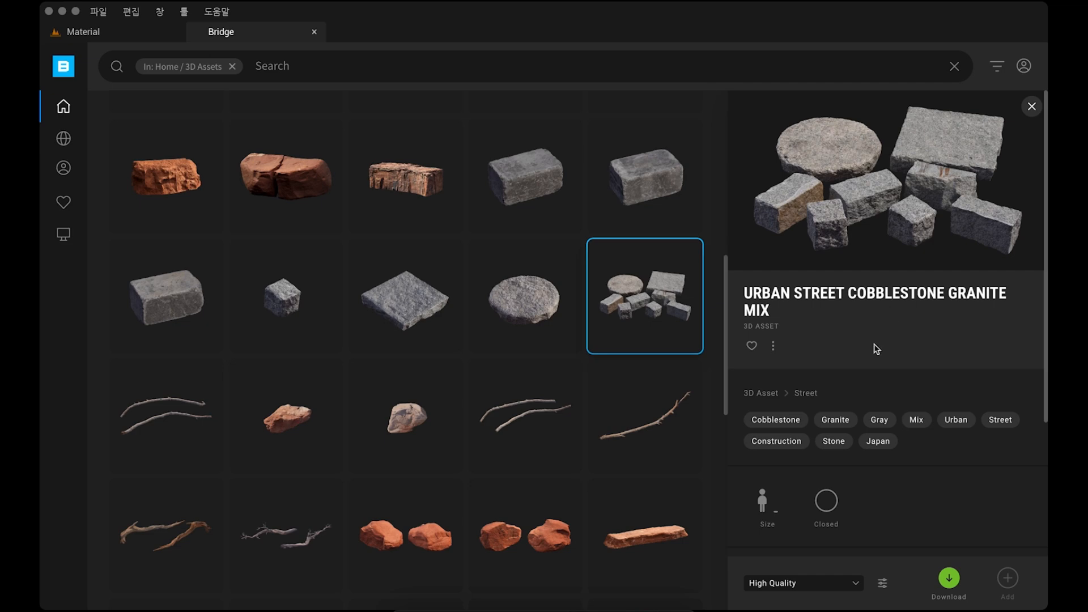
pyautogui.scroll(-3, 894, 471)
pyautogui.scroll(3, 893, 472)
pyautogui.scroll(-3, 893, 471)
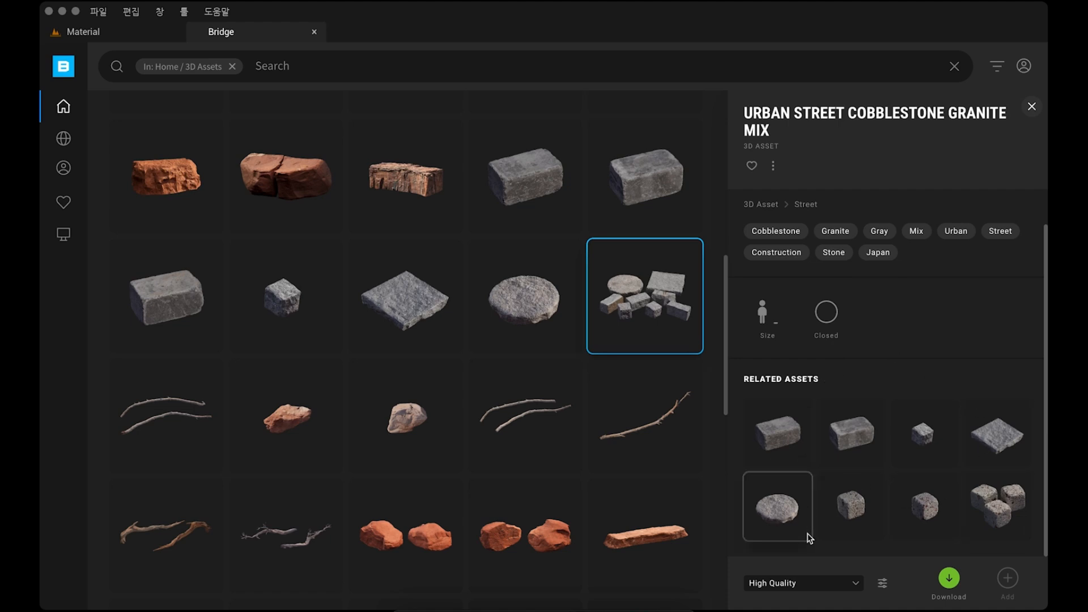
# Step: Try the Medium and Low Quality options for the cobblestone mix and set its download quality to Nanite
pyautogui.click(855, 584)
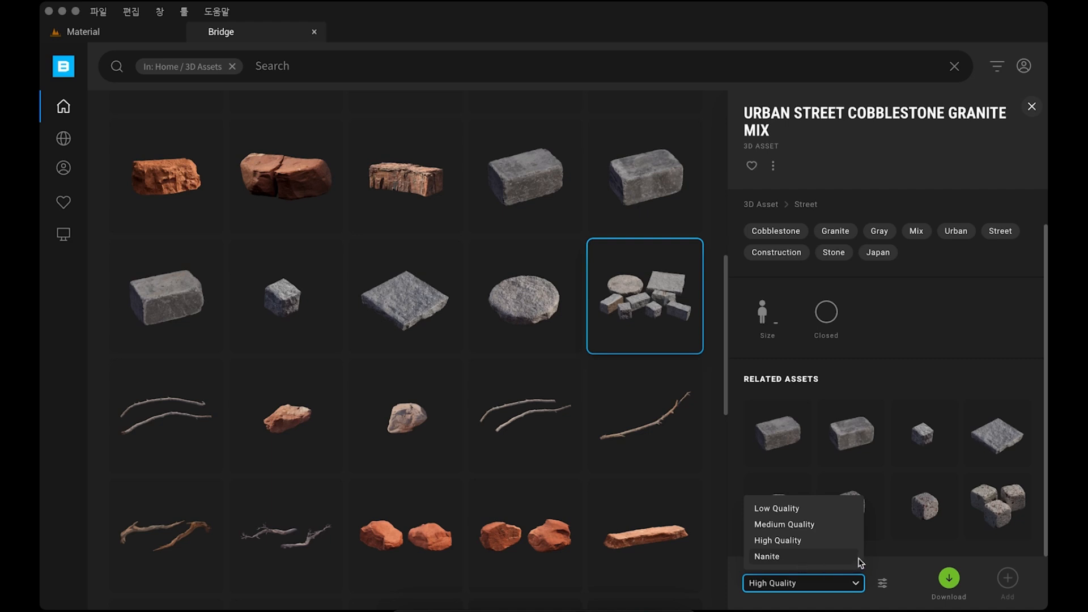
pyautogui.click(788, 556)
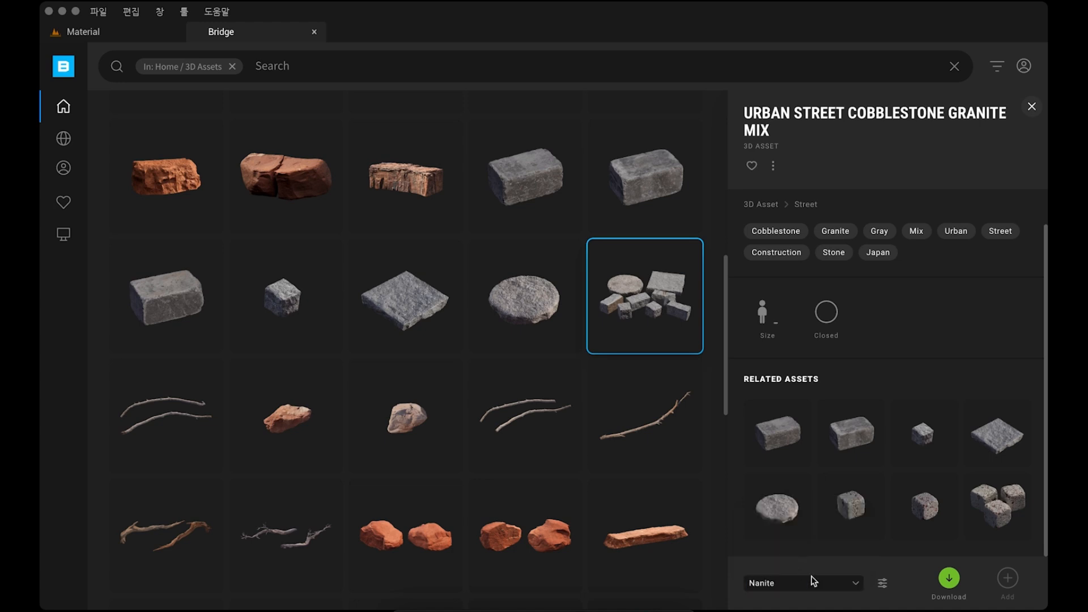
pyautogui.click(783, 585)
pyautogui.click(794, 529)
pyautogui.click(790, 584)
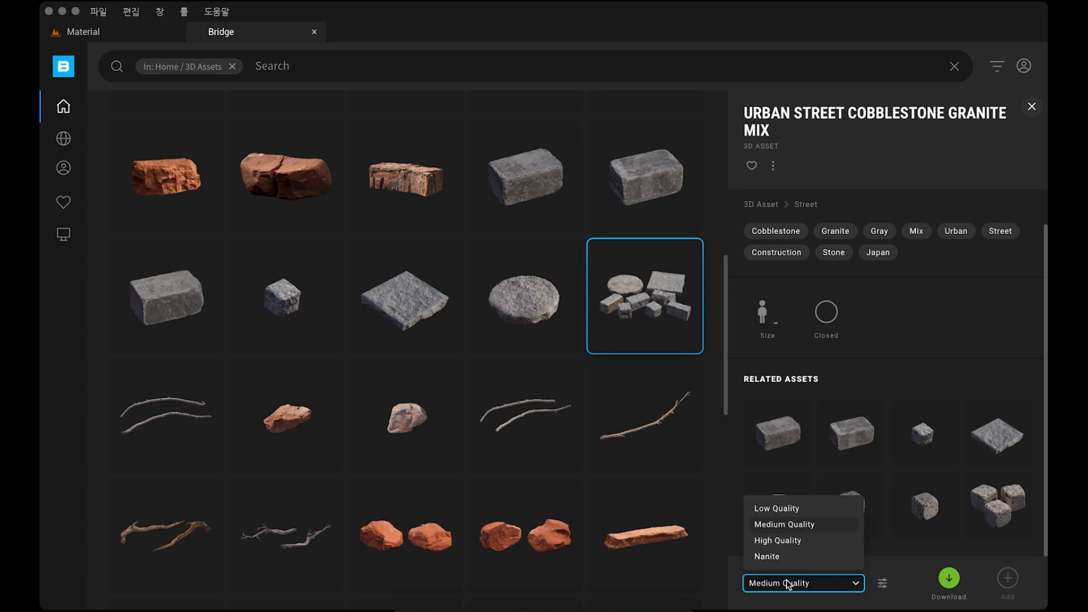
pyautogui.click(783, 512)
pyautogui.click(782, 585)
pyautogui.click(783, 585)
pyautogui.click(783, 584)
pyautogui.click(793, 584)
pyautogui.click(794, 584)
pyautogui.click(786, 557)
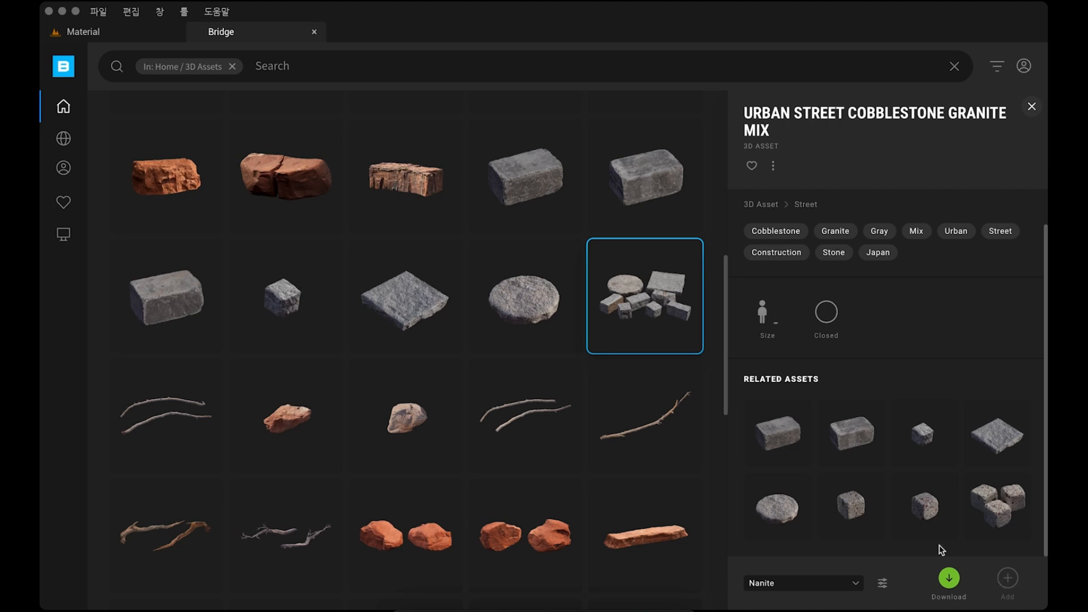
# Step: Return to the Material level and open the Broken_Roman_Statue folder under Megascans/3D_Assets
pyautogui.click(90, 32)
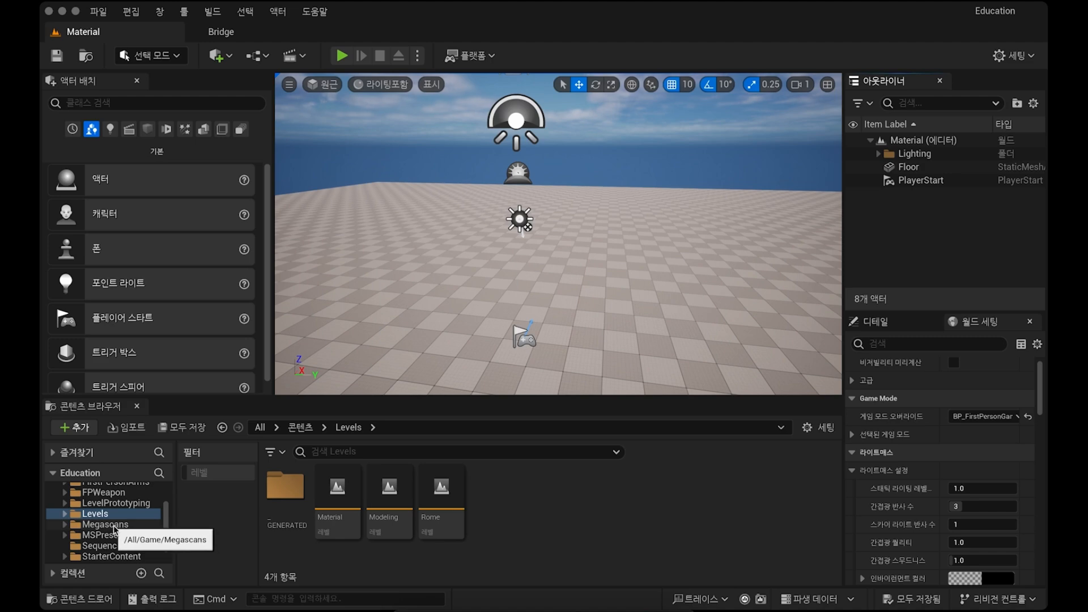
pyautogui.click(115, 530)
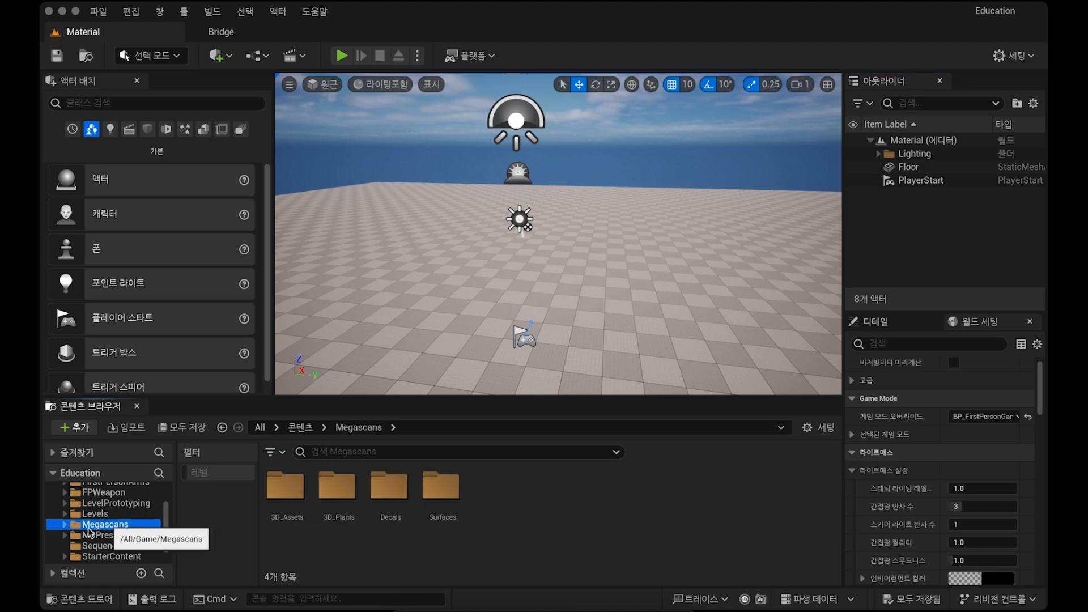
pyautogui.click(64, 525)
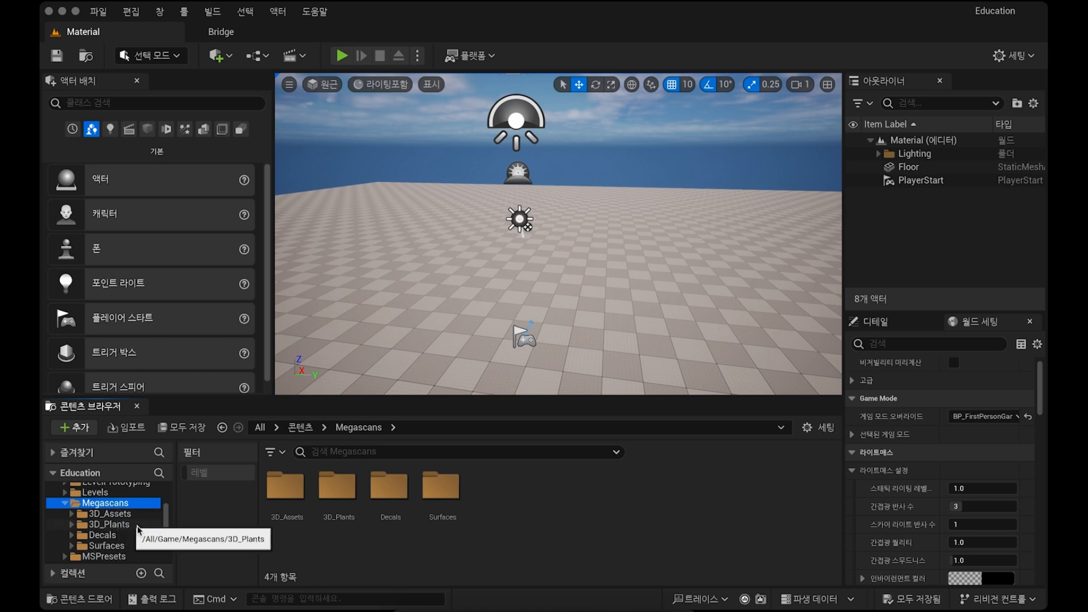
pyautogui.click(118, 535)
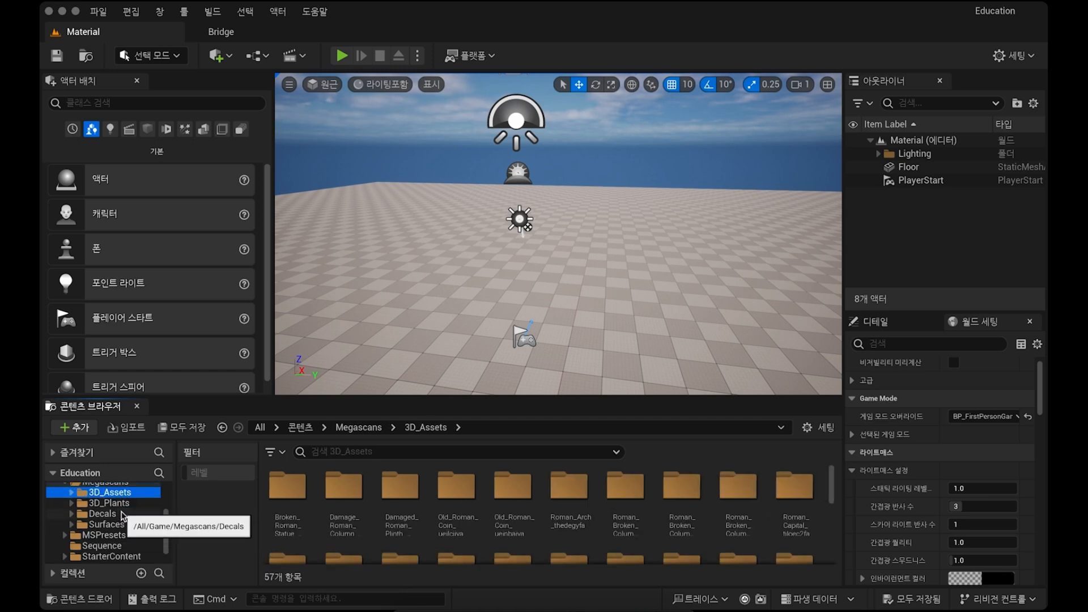
pyautogui.click(120, 524)
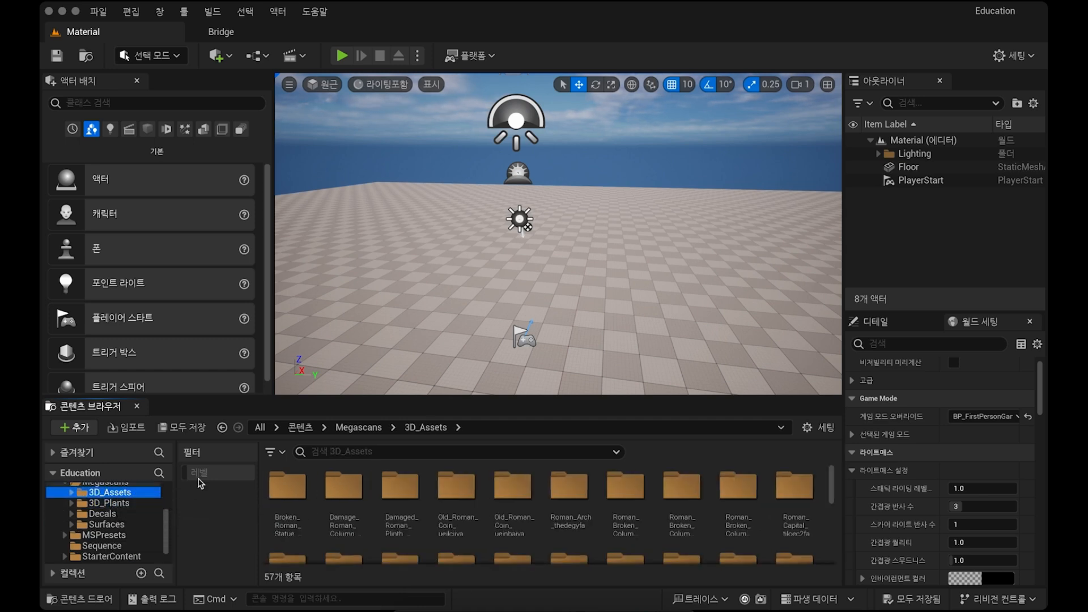
pyautogui.doubleClick(299, 491)
pyautogui.click(607, 507)
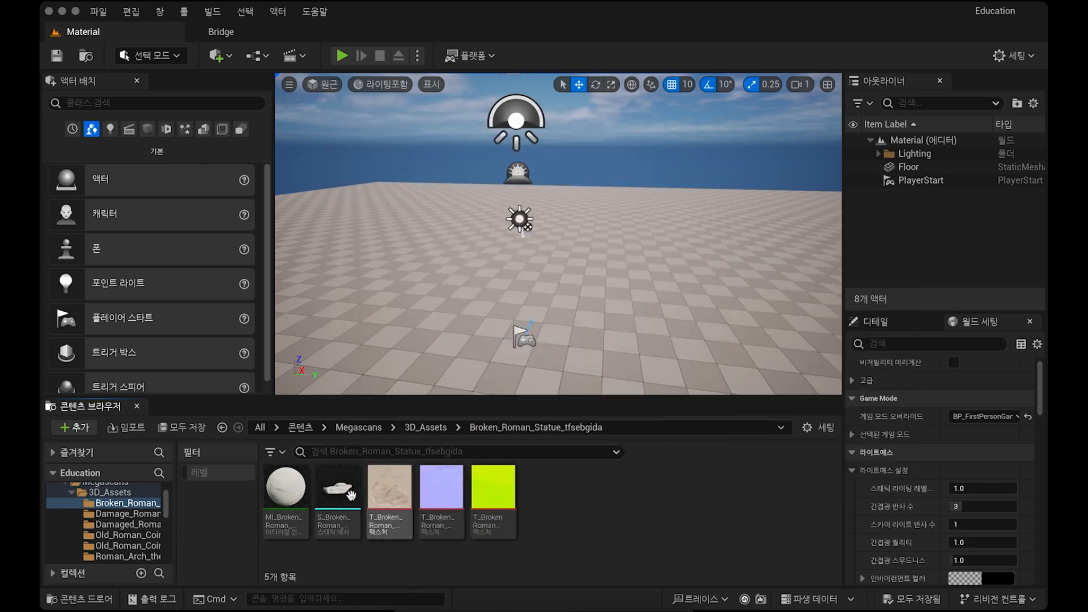
# Step: Try placing the broken Roman statue static mesh on the level floor, and undo the placement
pyautogui.moveTo(340, 495)
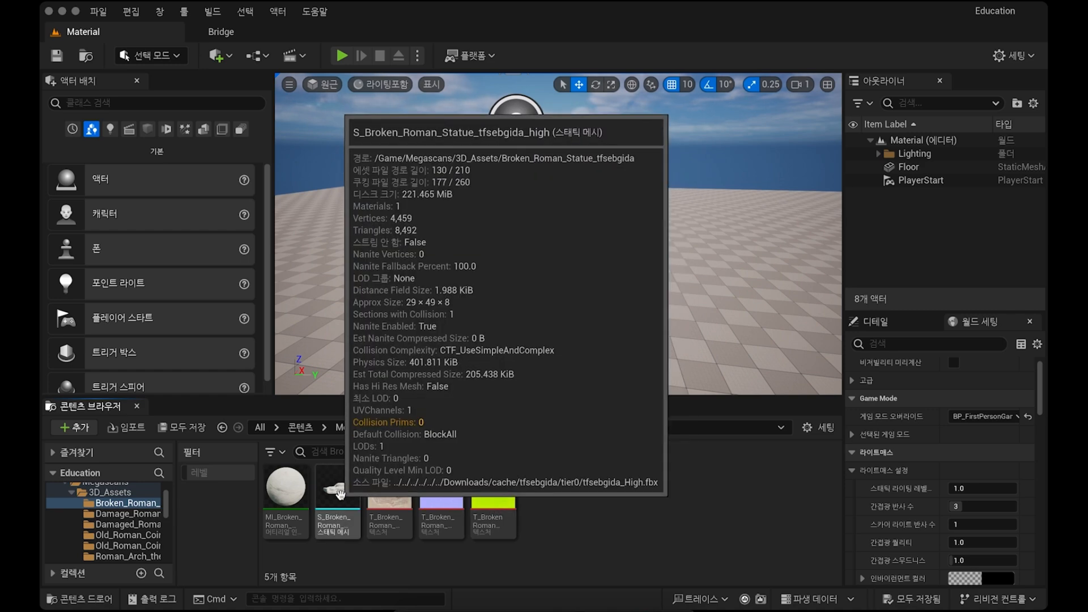
pyautogui.click(342, 488)
pyautogui.moveTo(342, 488); pyautogui.dragTo(420, 323)
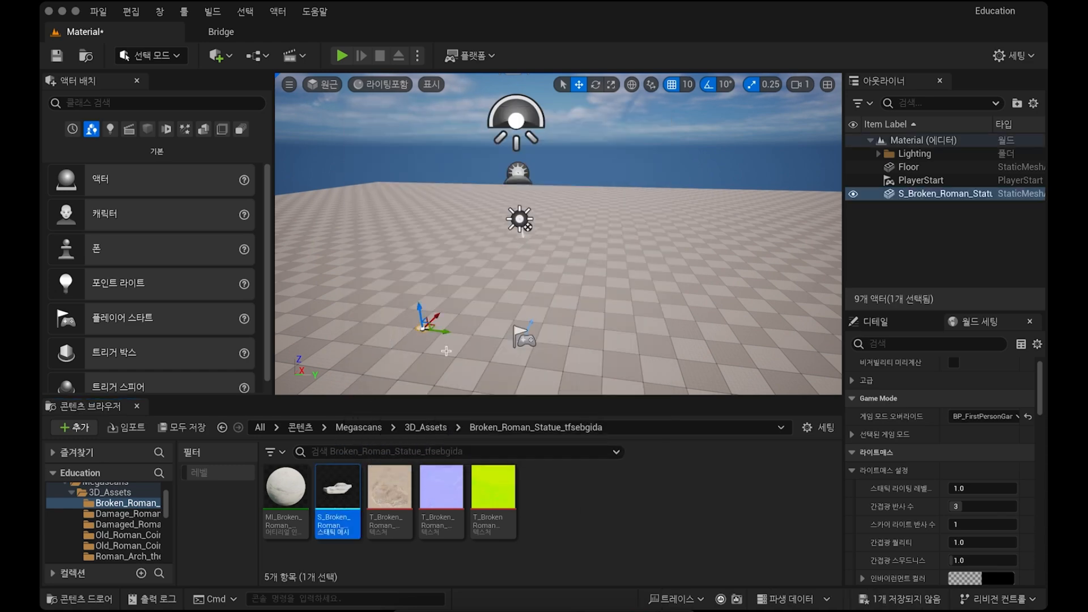
pyautogui.press('super+z')
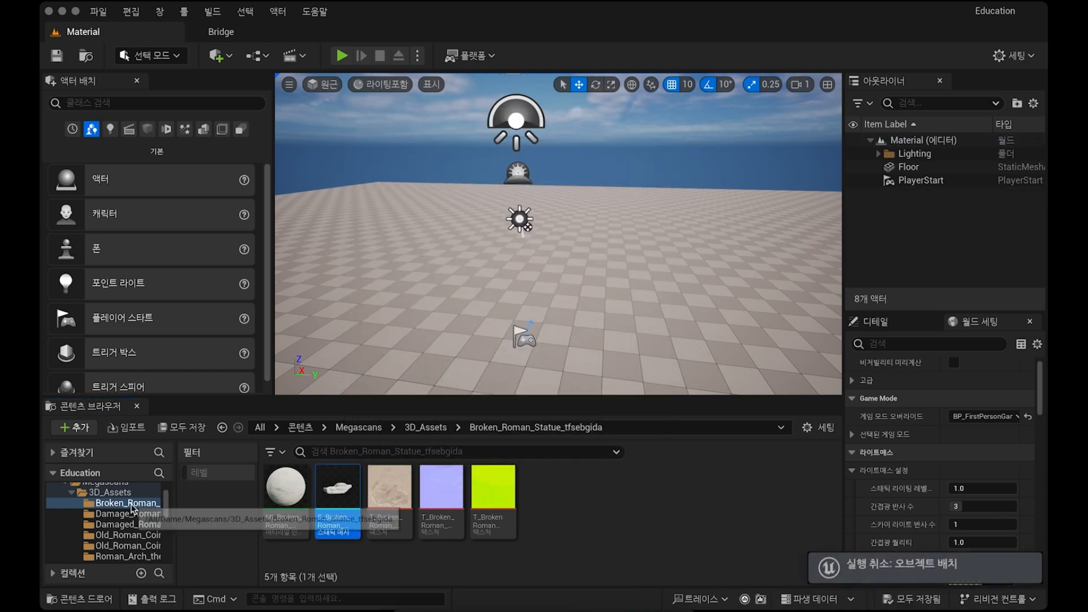
# Step: Place the static mesh from the Damaged_Roman_Plinth folder on the floor near the player start
pyautogui.click(125, 514)
pyautogui.click(128, 524)
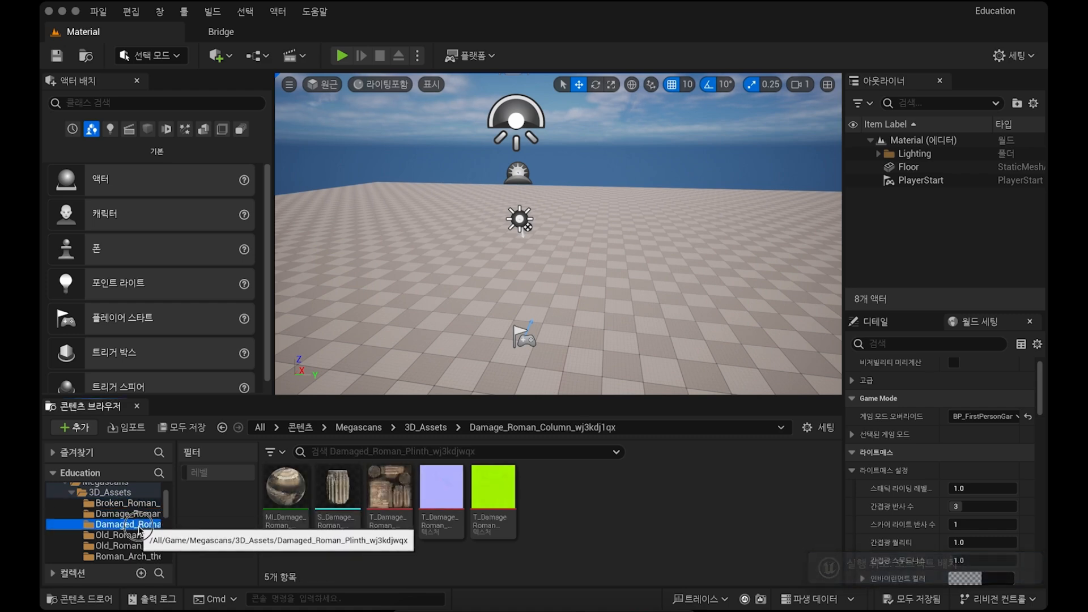
pyautogui.scroll(-2, 132, 535)
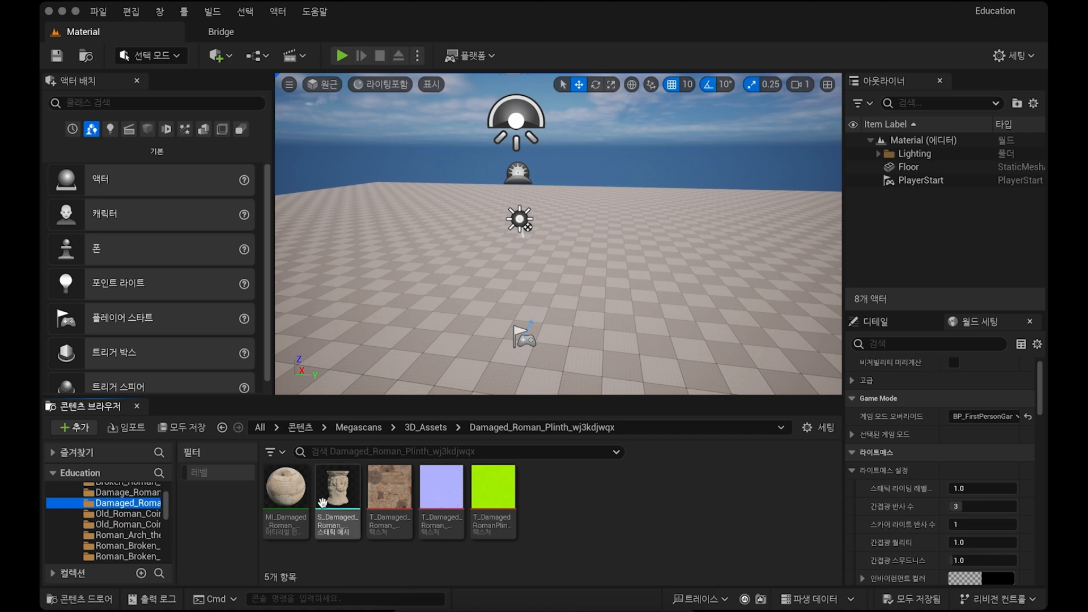
pyautogui.moveTo(339, 492)
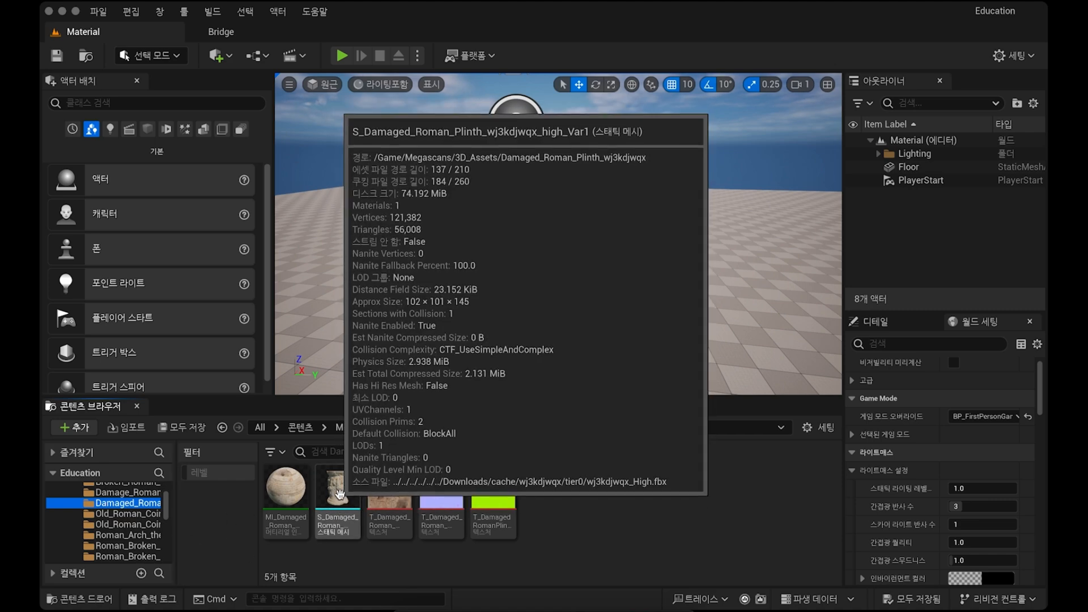
pyautogui.moveTo(339, 493); pyautogui.dragTo(474, 302)
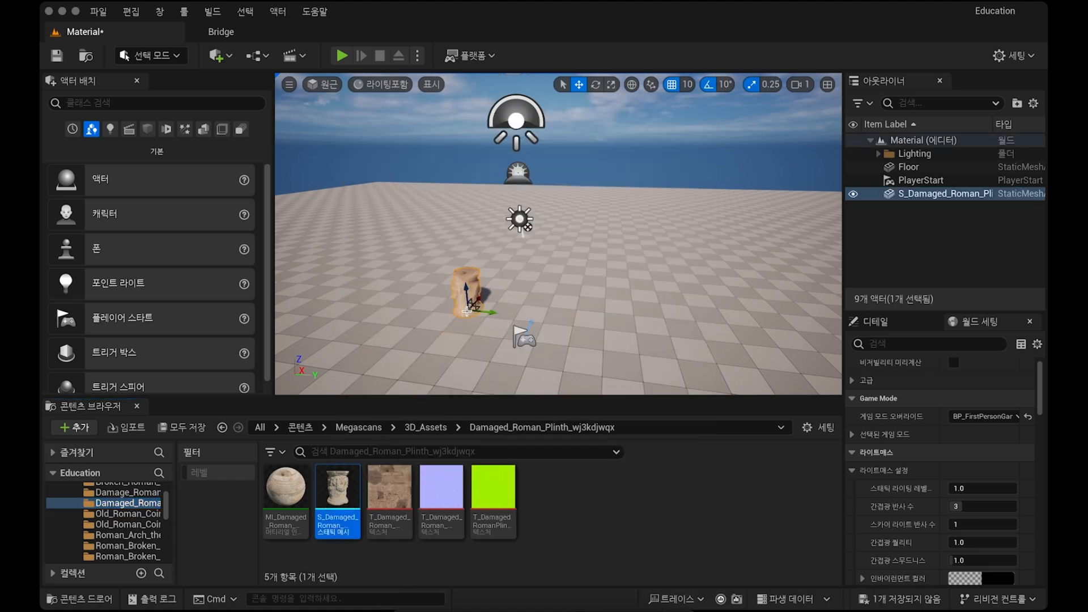
# Step: Examine the placed Roman plinth up close in the viewport
pyautogui.moveTo(474, 302); pyautogui.dragTo(397, 368, button='right')
pyautogui.press('w')
pyautogui.press('w')
pyautogui.moveTo(538, 255); pyautogui.dragTo(788, 75, button='right')
pyautogui.press('a')
pyautogui.press('s')
pyautogui.press('w')
pyautogui.press('s')
pyautogui.press('w')
pyautogui.press('q')
pyautogui.press('a')
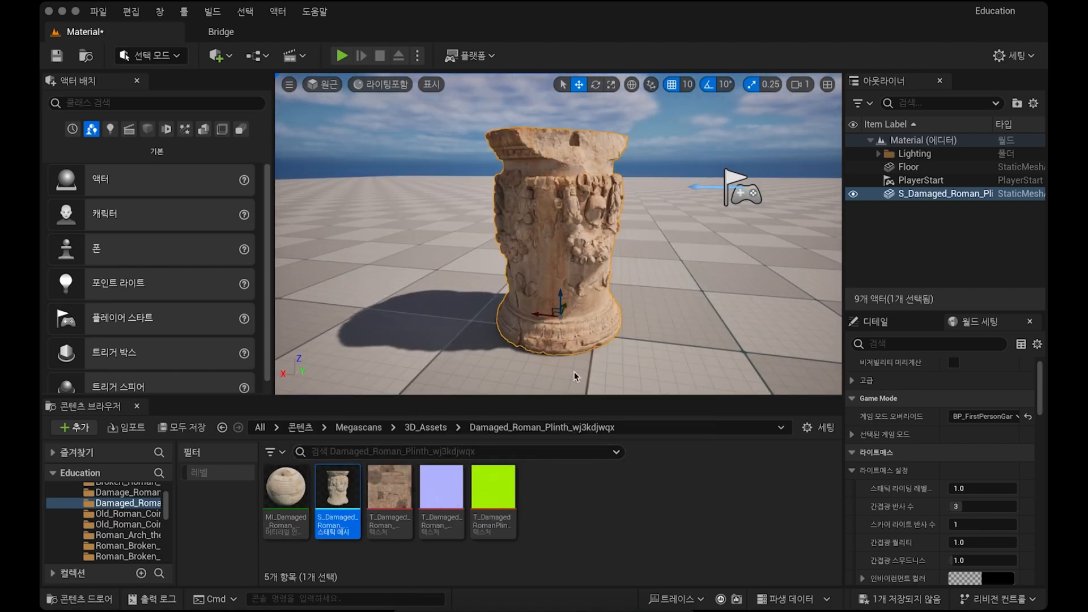
# Step: Show the plinth's details and examine its assigned static mesh and material
pyautogui.scroll(1, 942, 450)
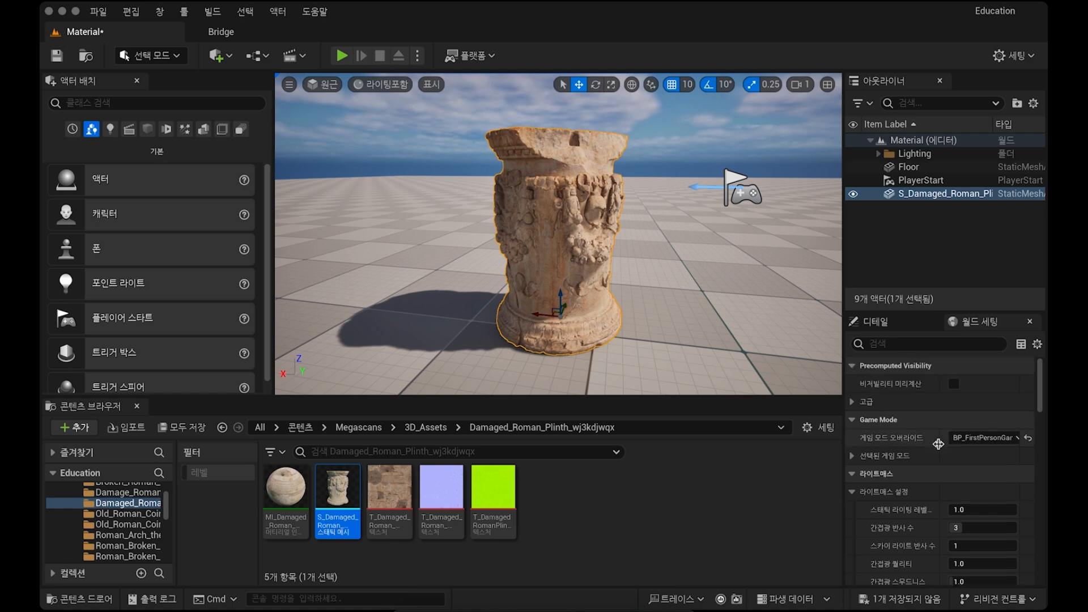
pyautogui.click(877, 321)
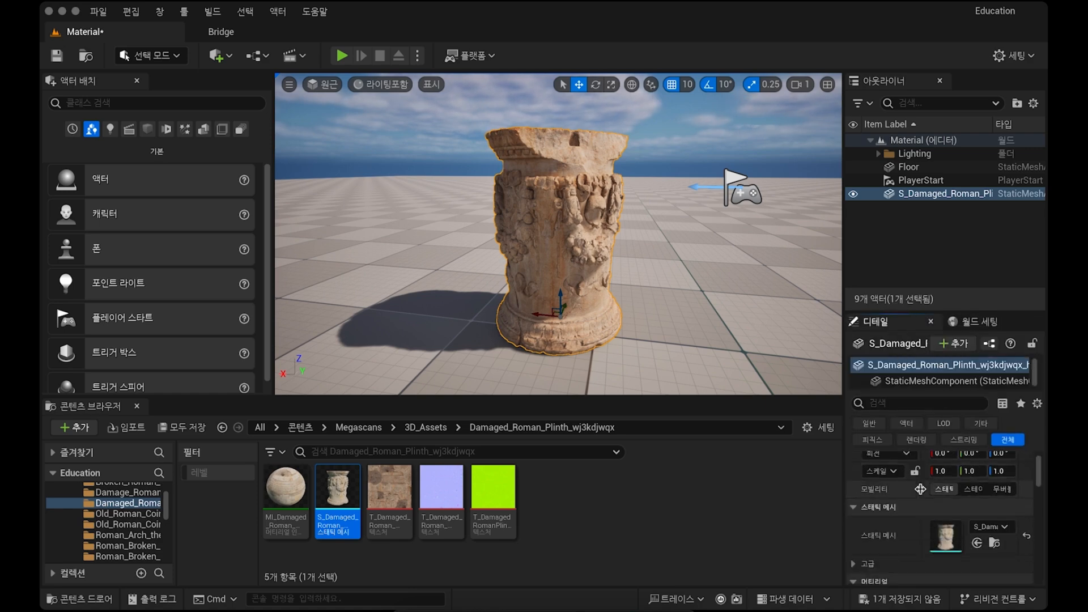
pyautogui.scroll(-2, 928, 499)
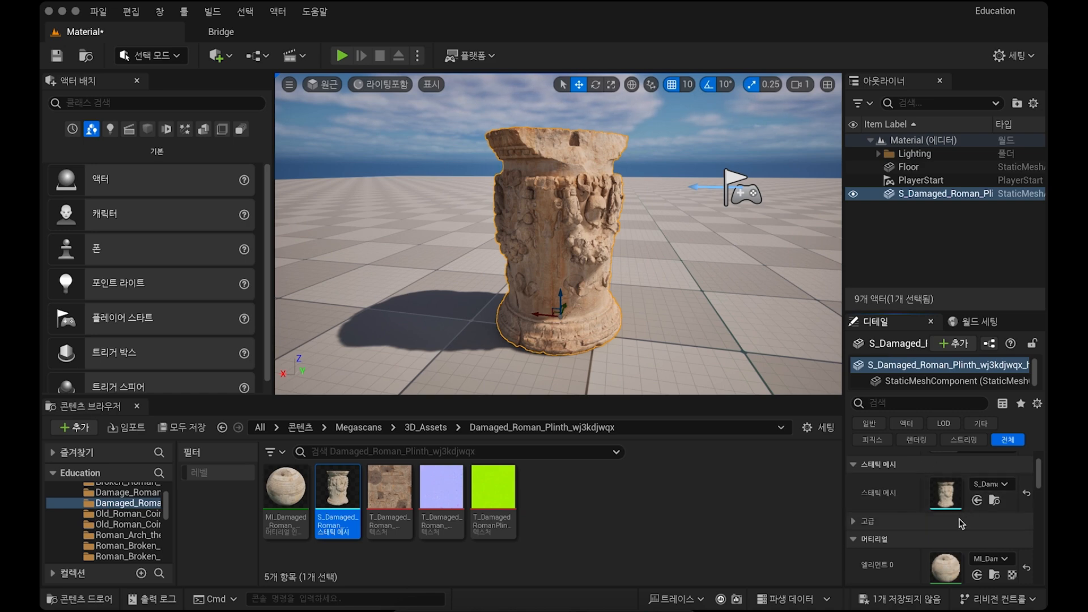
pyautogui.scroll(-1, 959, 521)
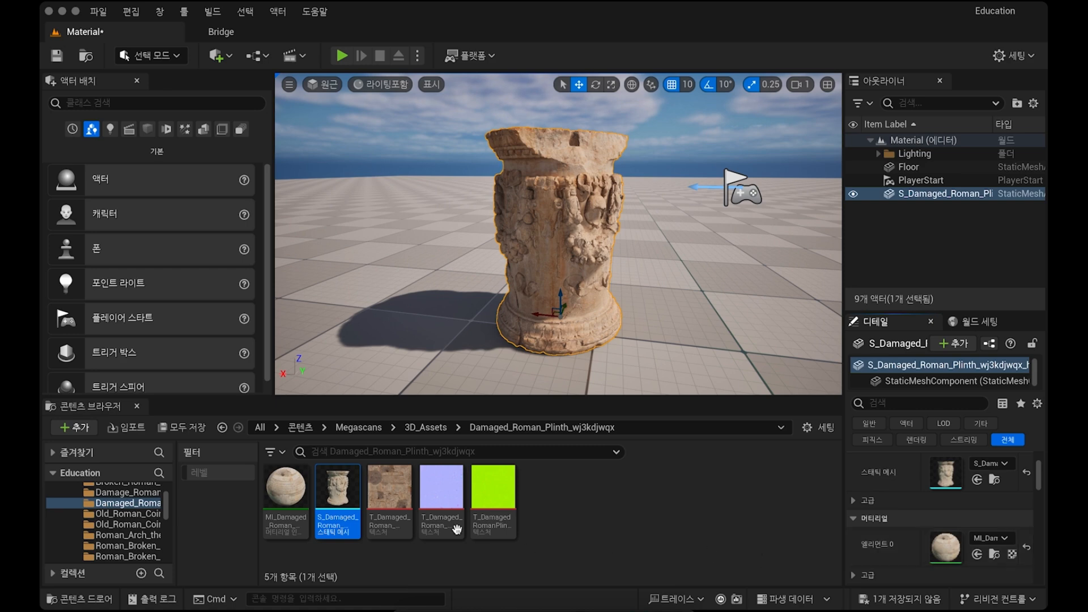
# Step: Examine the material instance, texture and static mesh assets in the Damaged_Roman_Plinth folder
pyautogui.click(279, 495)
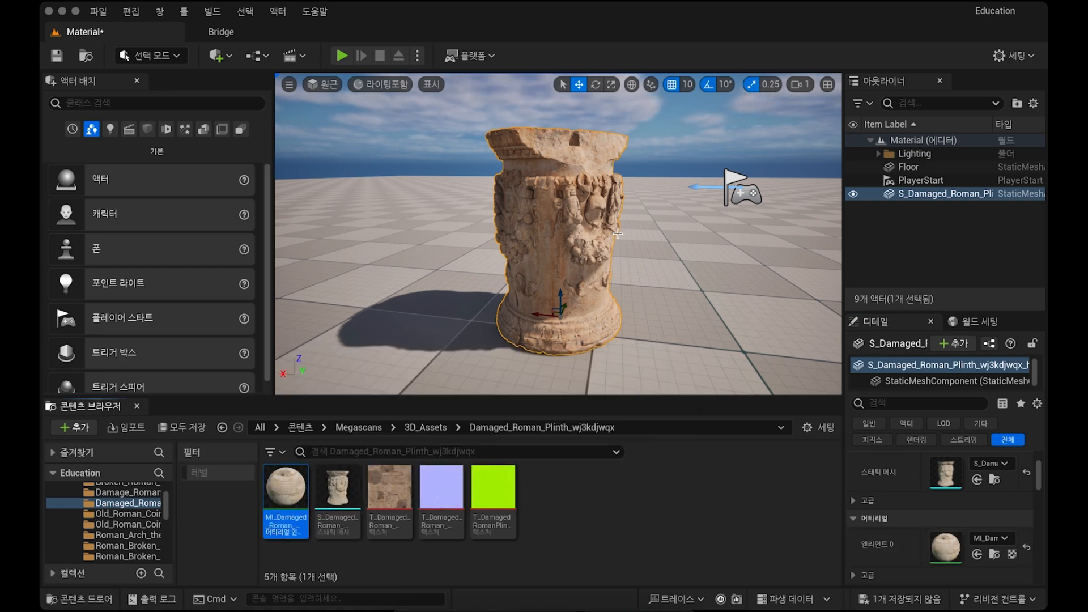
pyautogui.click(553, 560)
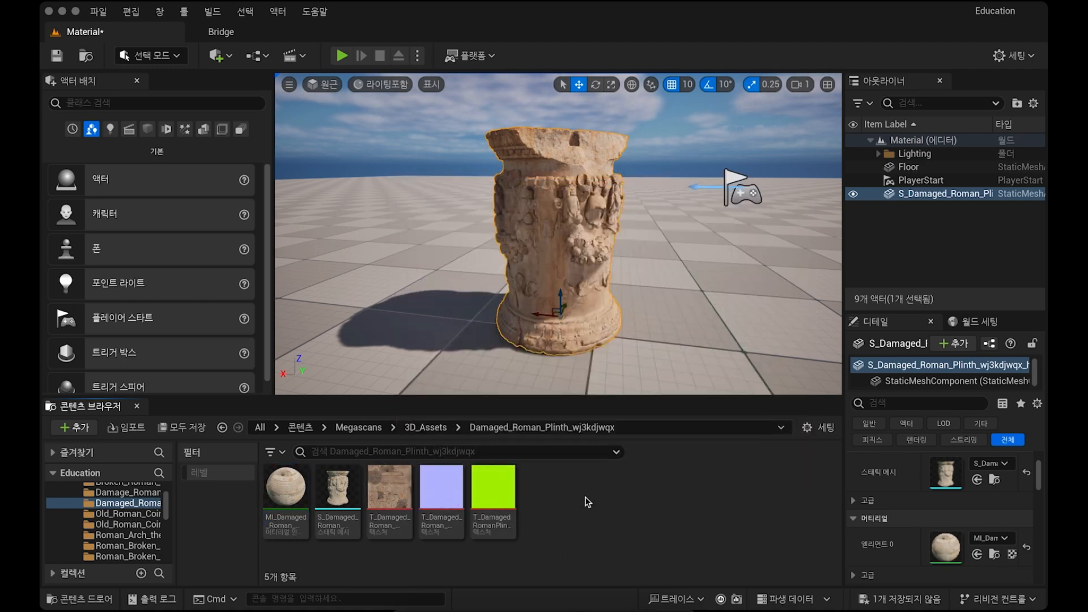
pyautogui.click(389, 490)
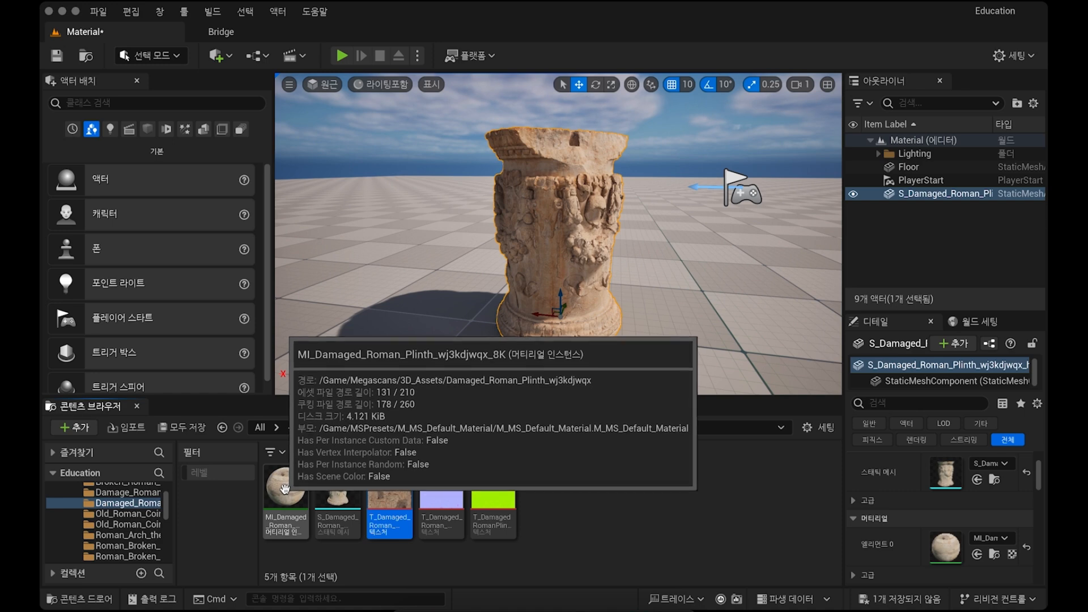
pyautogui.click(320, 485)
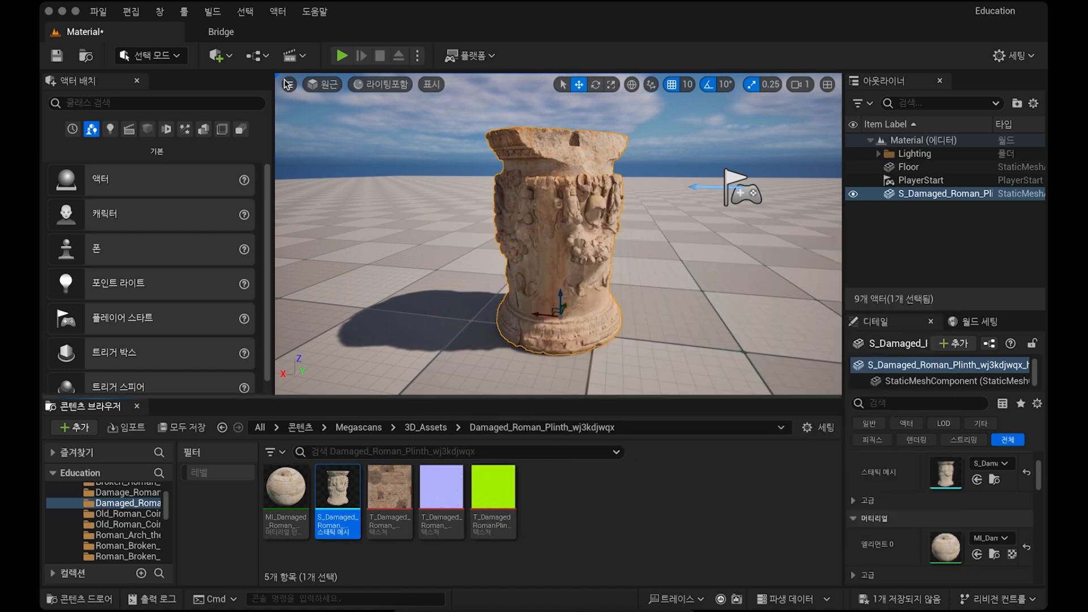
# Step: Switch to Bridge and open the Fruit category of Food within 3D Assets
pyautogui.click(244, 36)
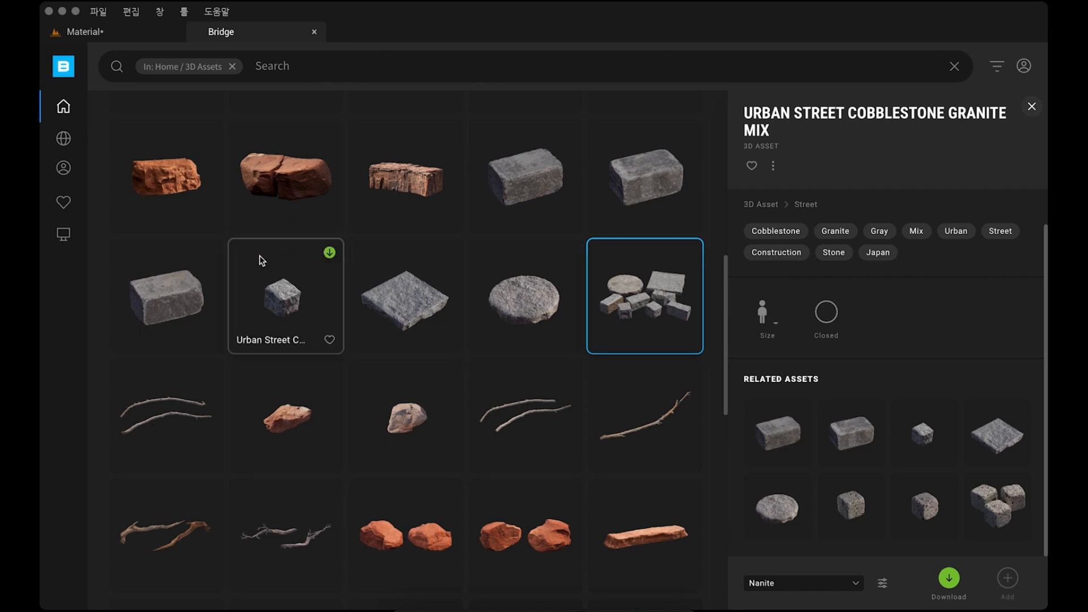
pyautogui.scroll(10, 285, 340)
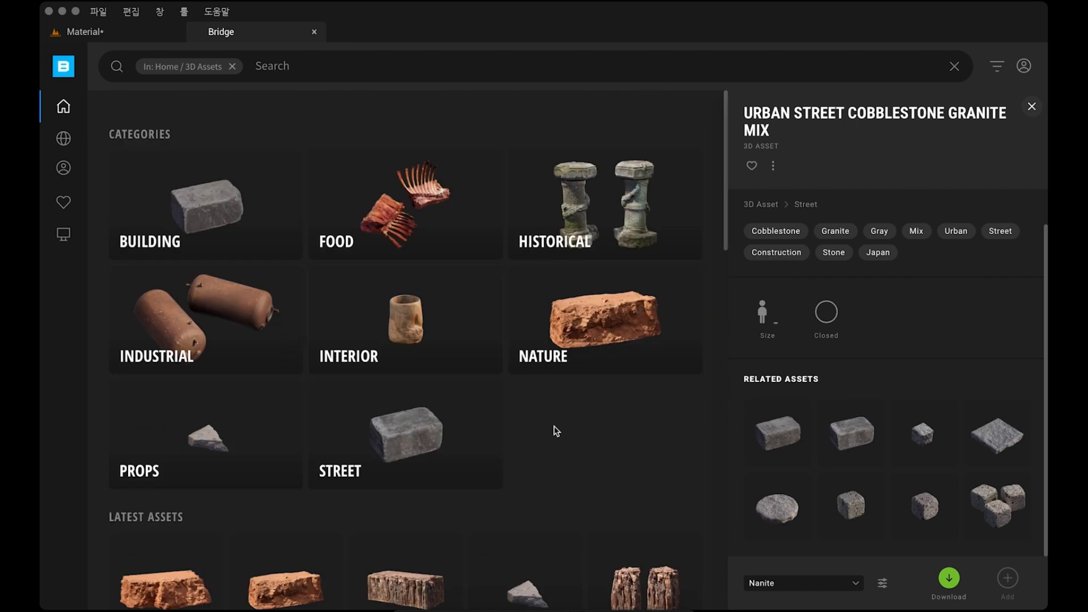
pyautogui.click(389, 235)
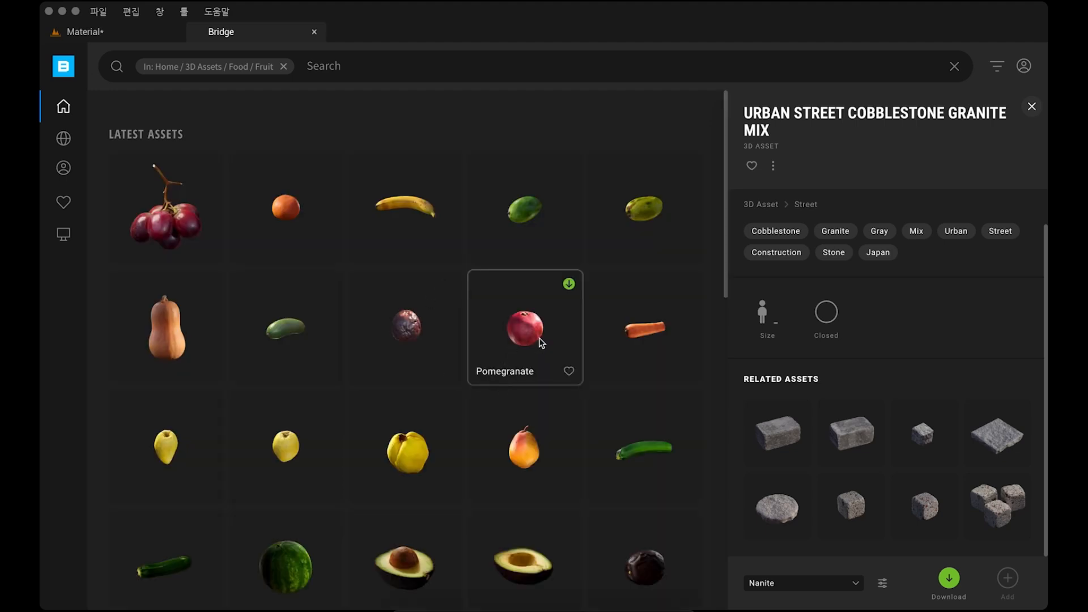
# Step: Examine the details of the Pomegranate, Pear, Red Grapes, Half Avocado and Watermelon assets
pyautogui.click(539, 342)
pyautogui.scroll(-1, 543, 379)
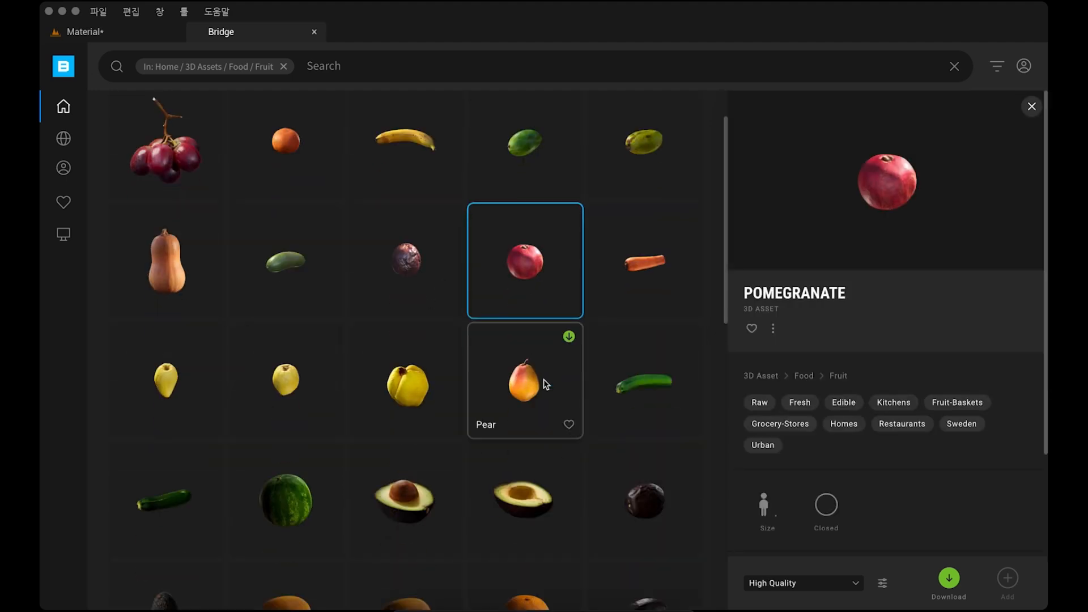
pyautogui.click(525, 384)
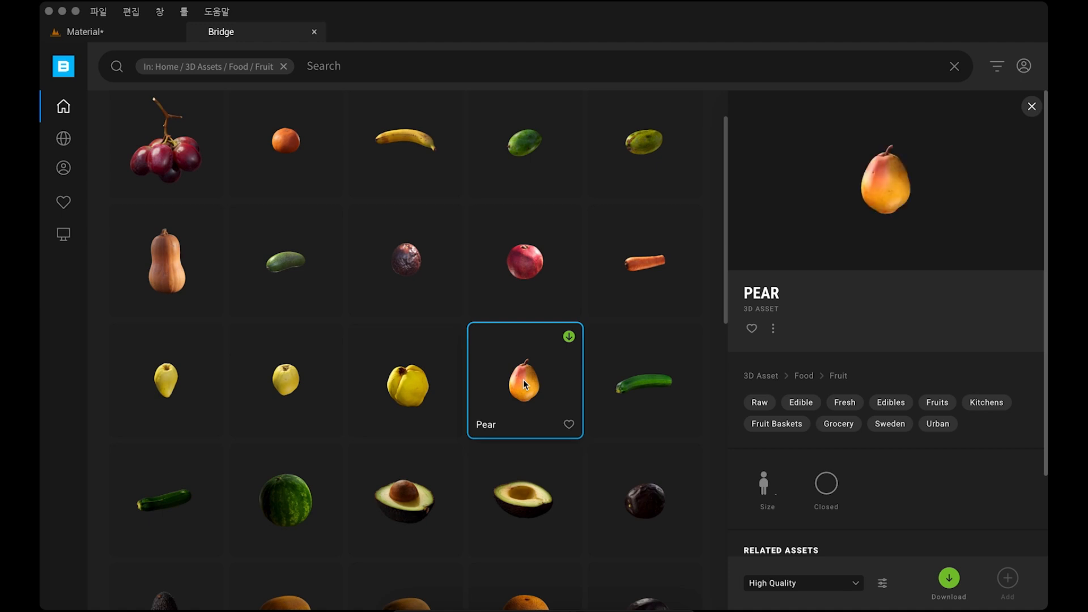
pyautogui.click(184, 171)
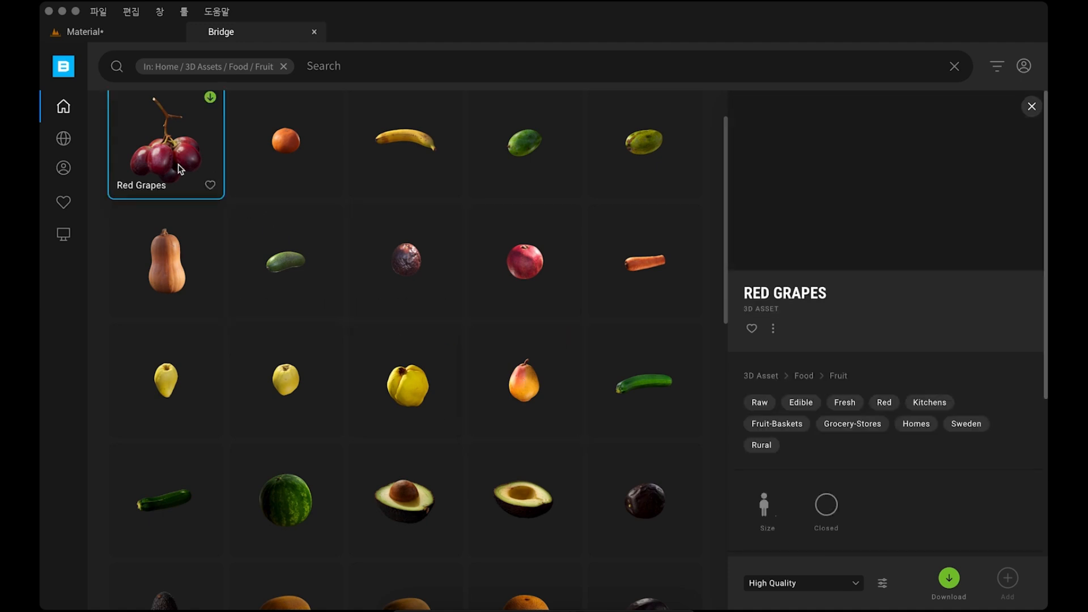
pyautogui.click(408, 504)
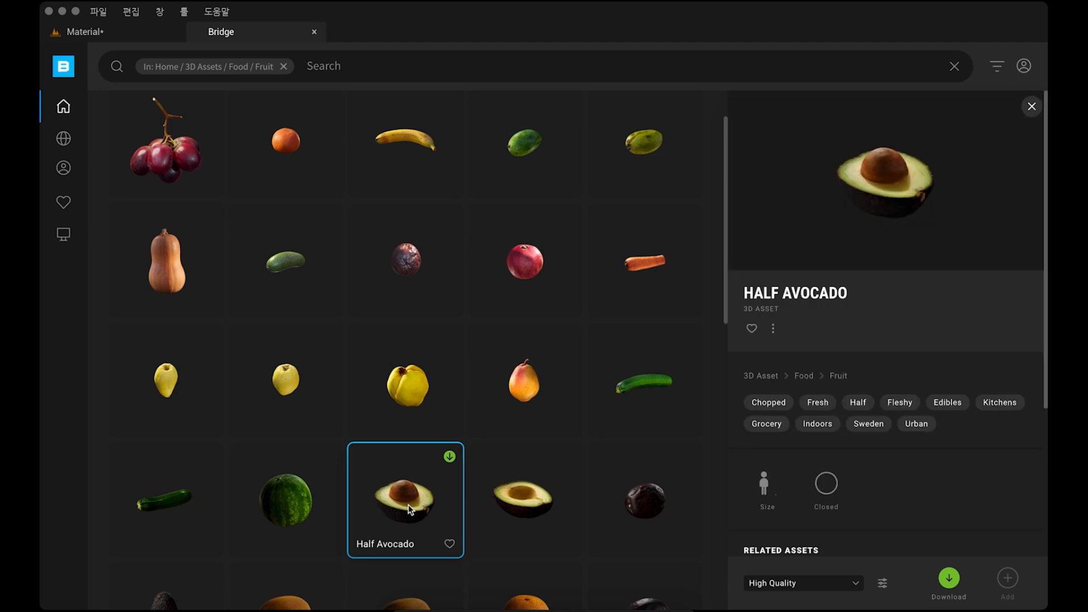
pyautogui.scroll(-3, 476, 489)
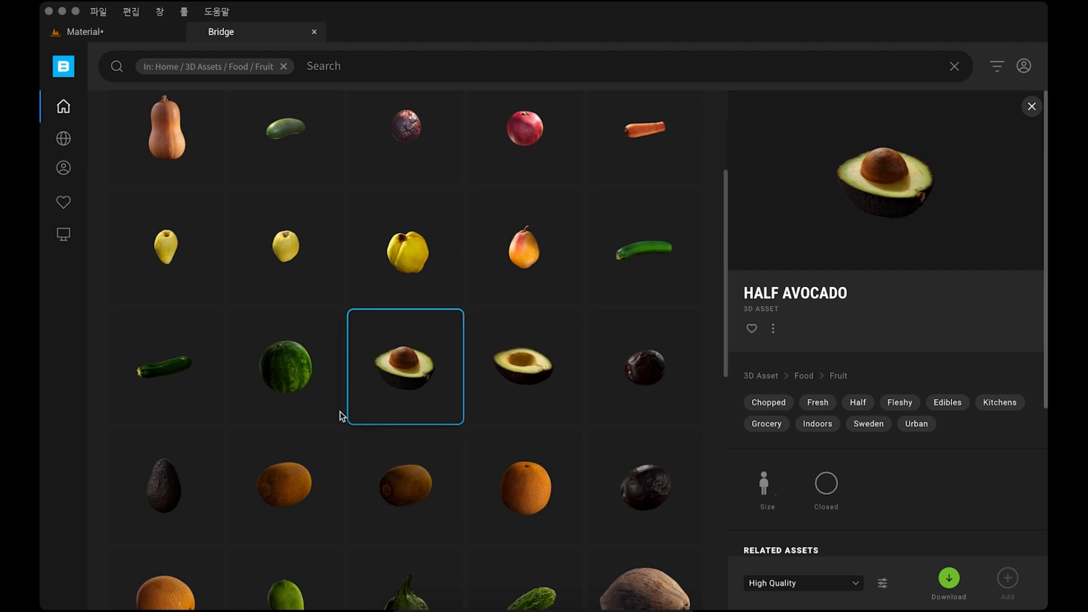
pyautogui.click(284, 381)
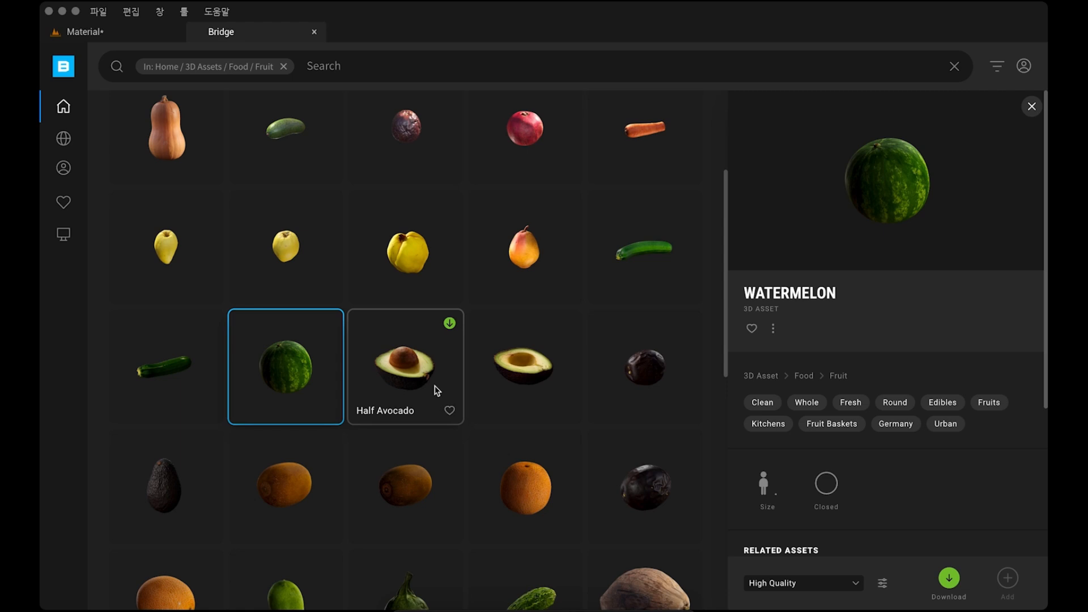
# Step: Examine the details of the two Bitten Apple assets in the Fruit category
pyautogui.scroll(-10, 437, 390)
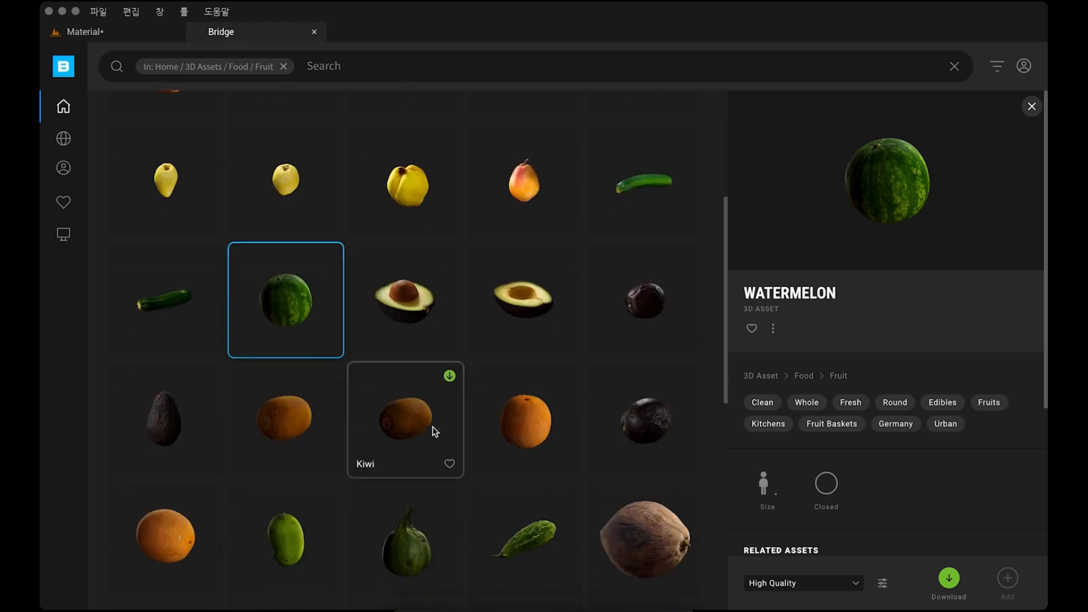
pyautogui.click(605, 447)
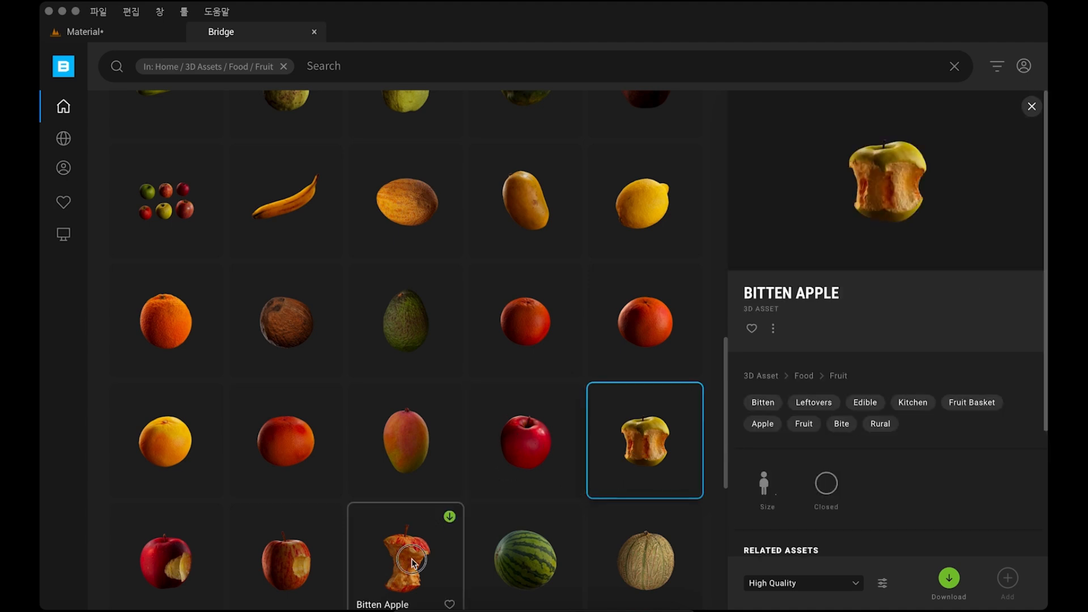
pyautogui.click(413, 563)
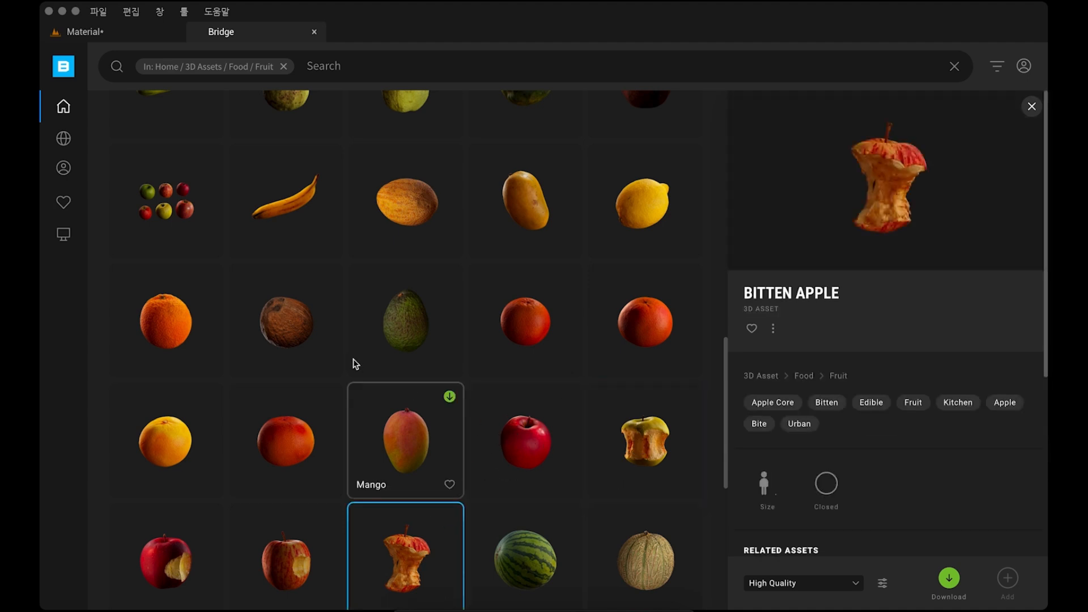
pyautogui.scroll(10, 355, 364)
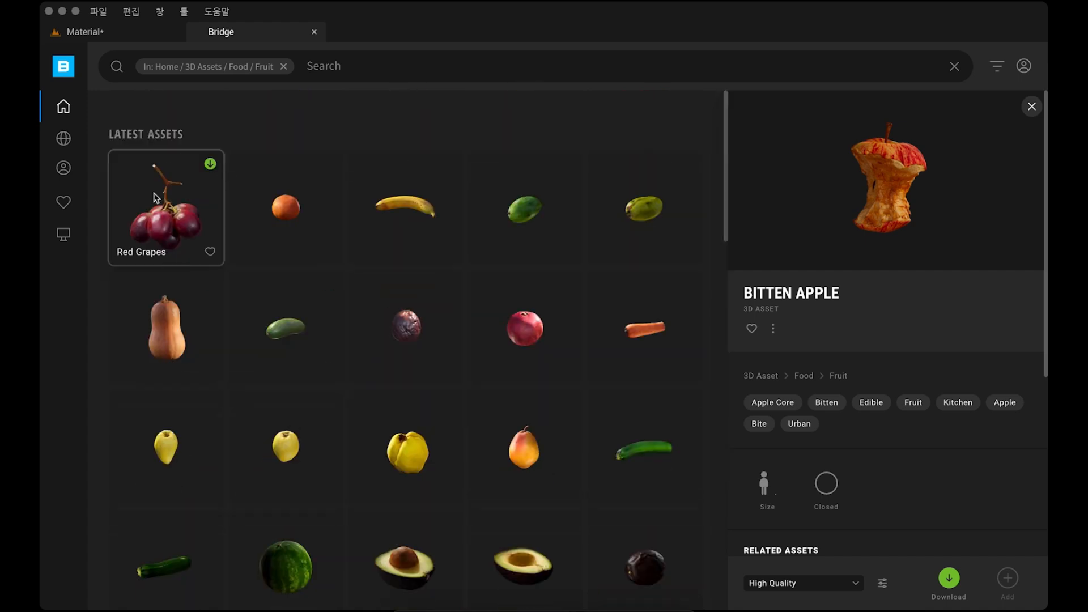
# Step: Browse the assets in the Nut category of Food and in the Historical category
pyautogui.moveTo(65, 112)
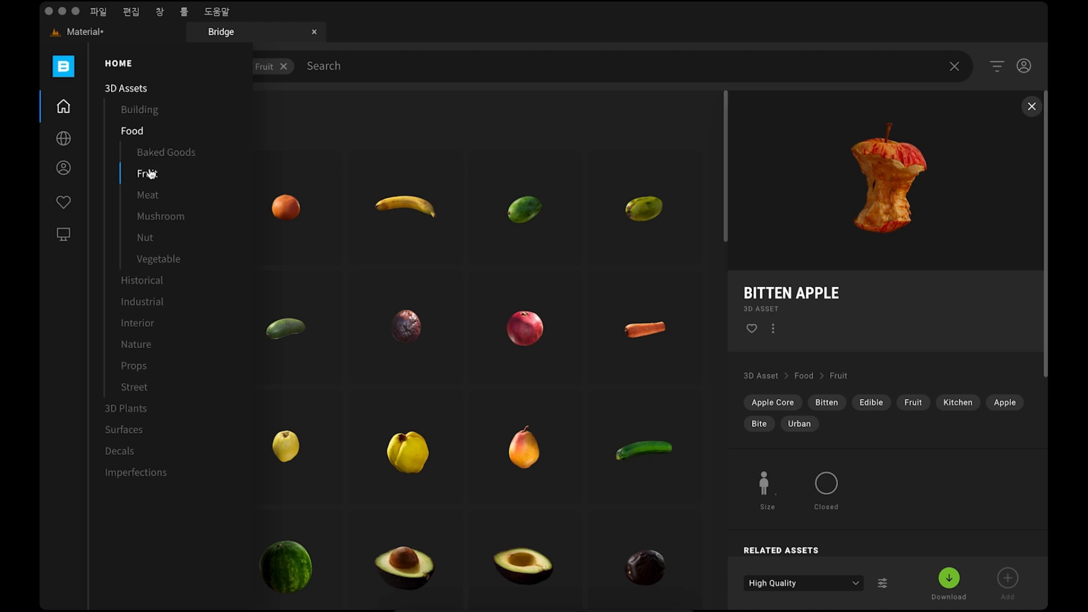
pyautogui.click(148, 242)
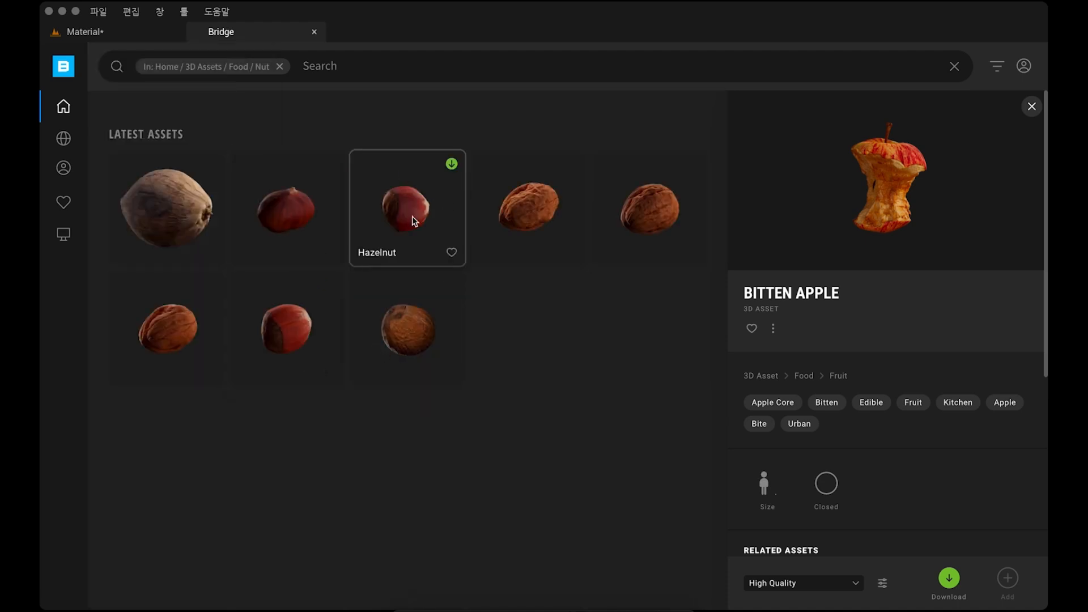
pyautogui.moveTo(64, 113)
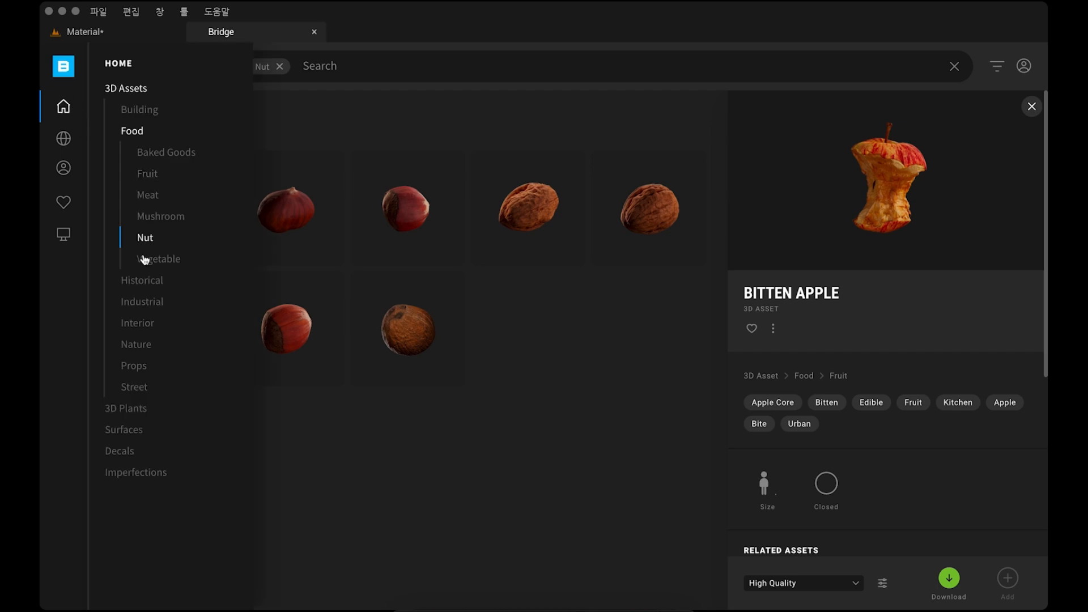
pyautogui.click(142, 282)
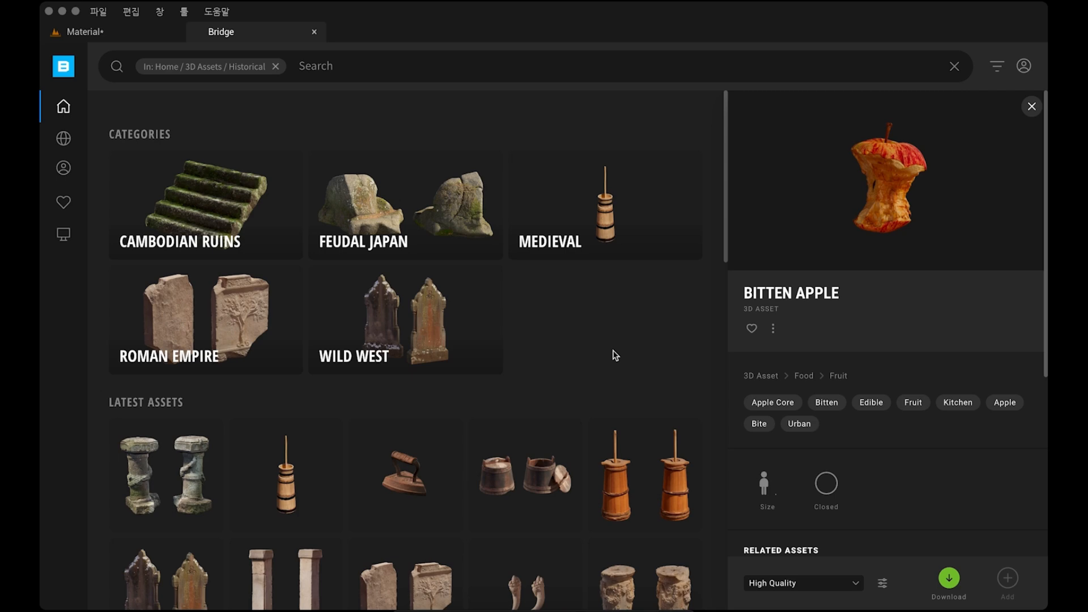
pyautogui.scroll(-1, 586, 366)
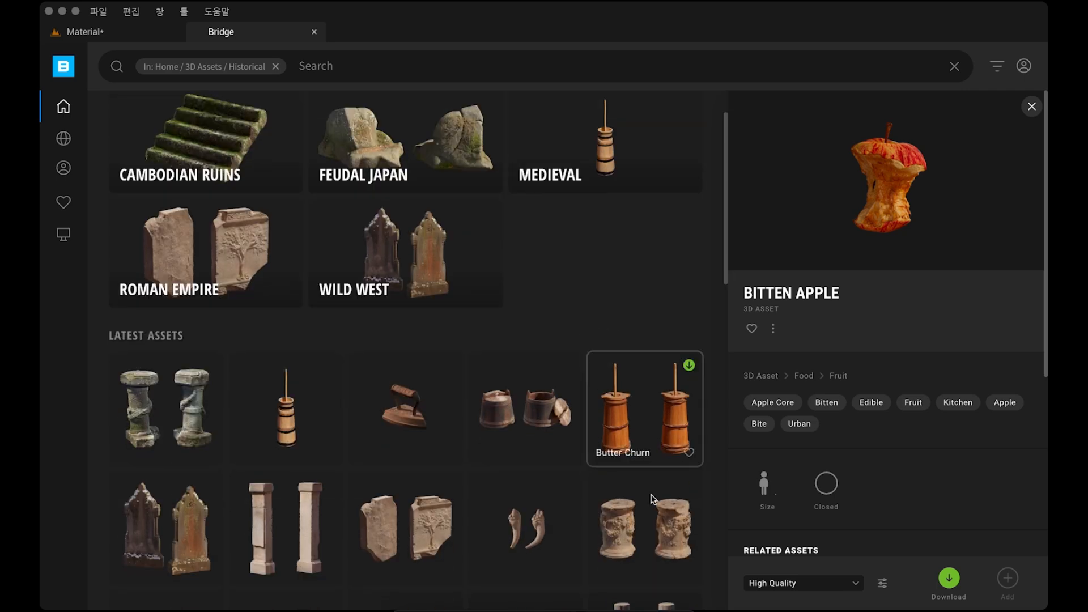
pyautogui.scroll(-10, 585, 501)
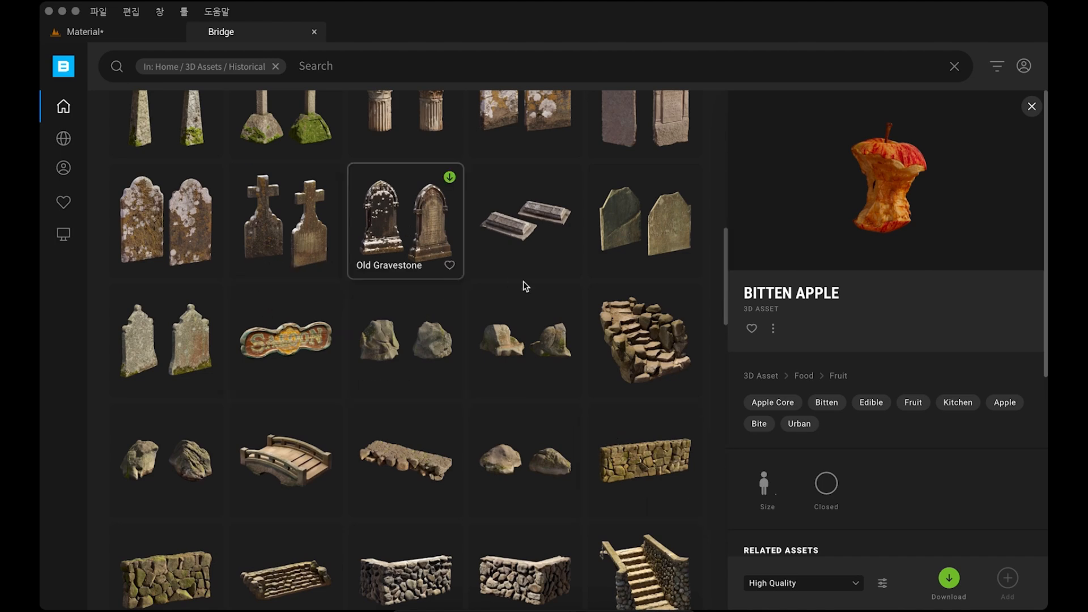
# Step: Look through the Decals categories and the categories and surface assets of Imperfections
pyautogui.moveTo(75, 112)
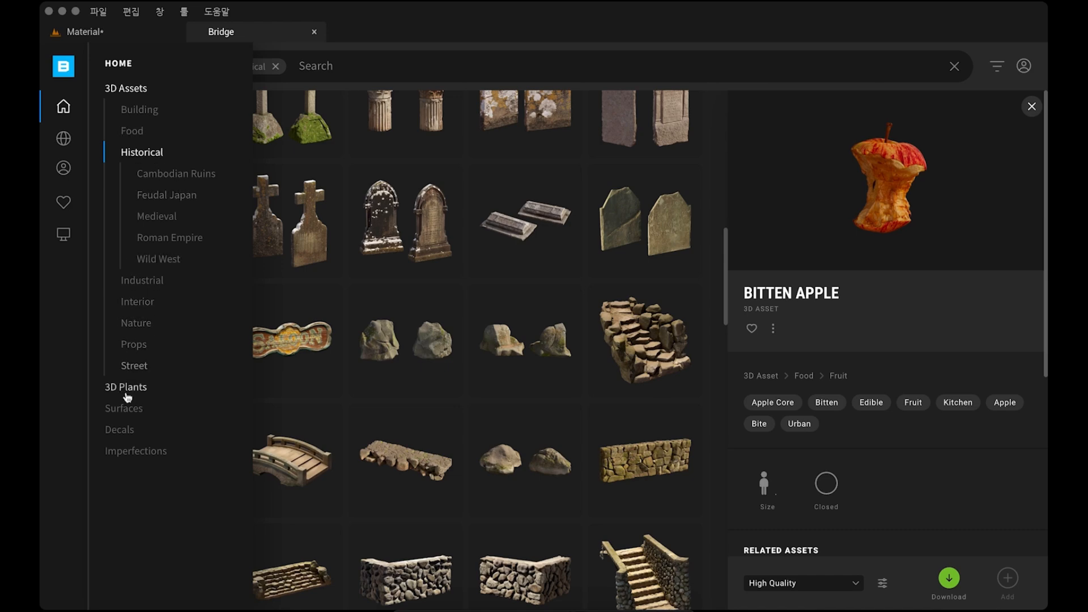
pyautogui.click(122, 431)
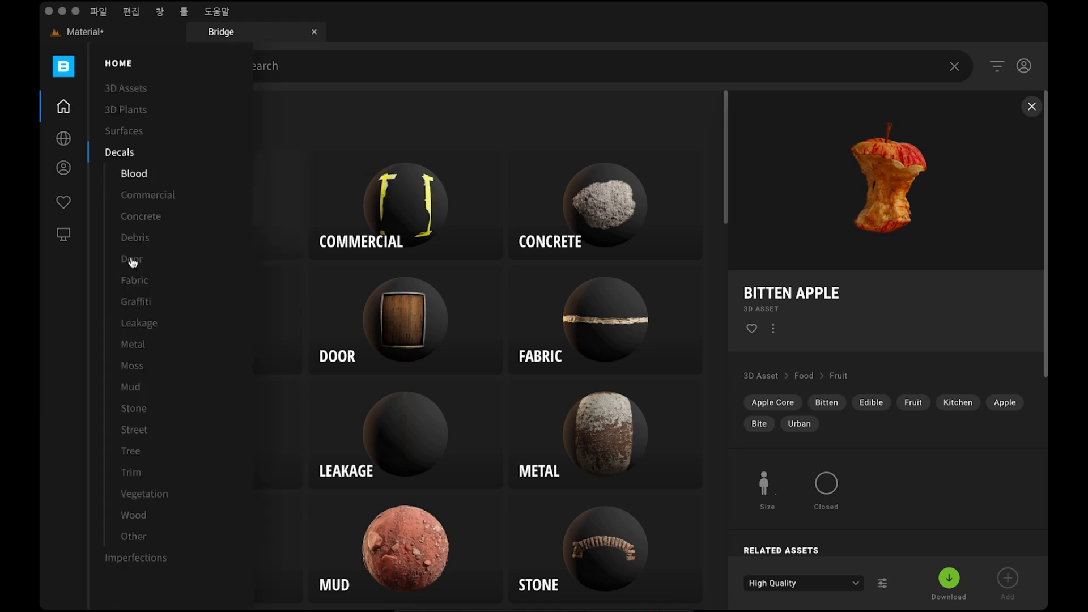
pyautogui.click(152, 559)
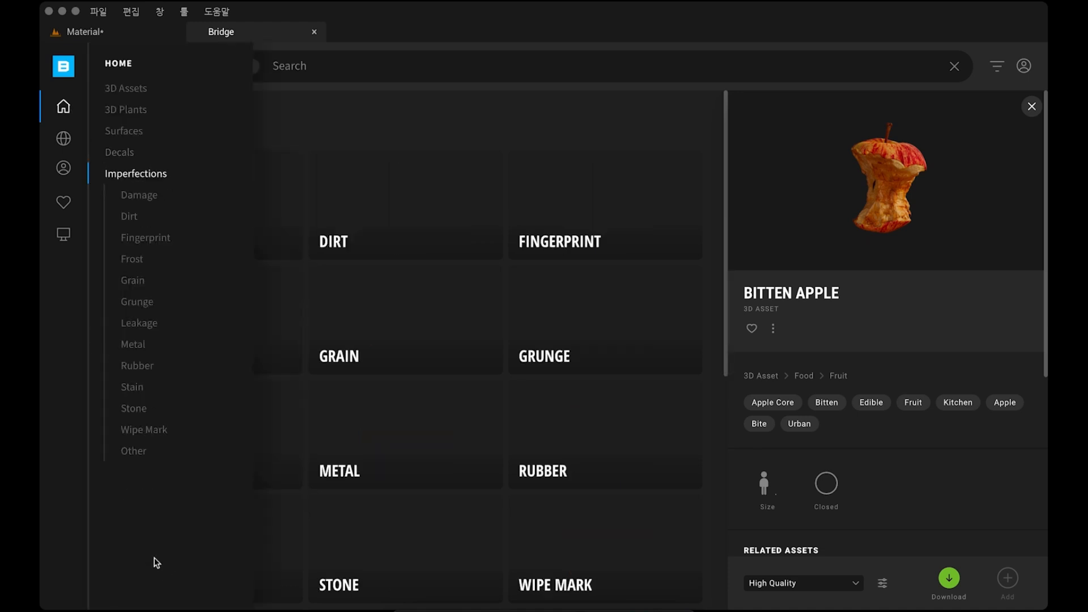
pyautogui.scroll(-3, 371, 408)
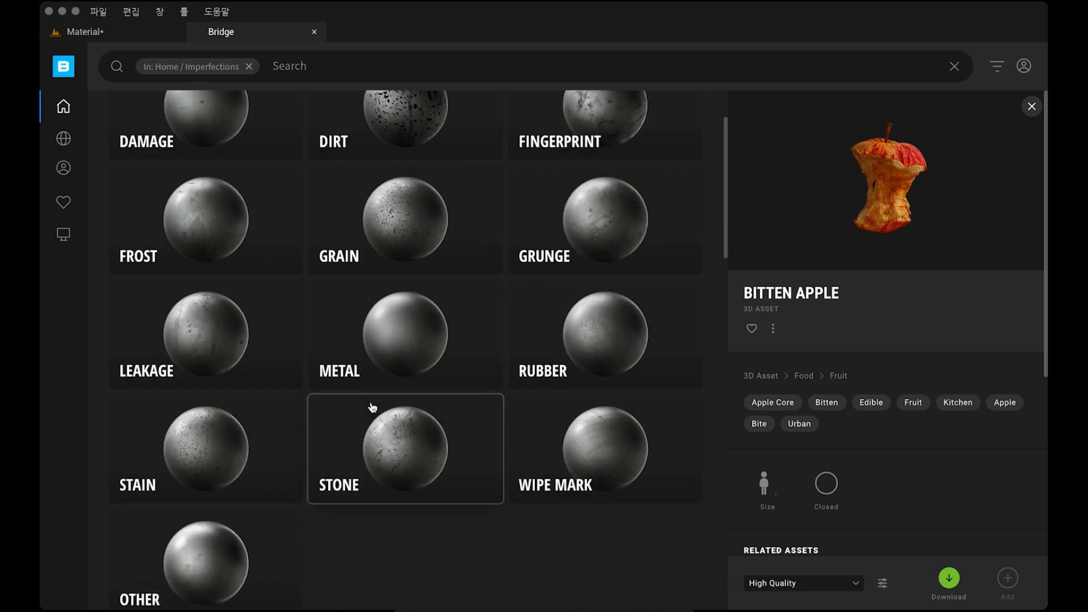
pyautogui.scroll(-2, 372, 408)
pyautogui.scroll(-5, 379, 410)
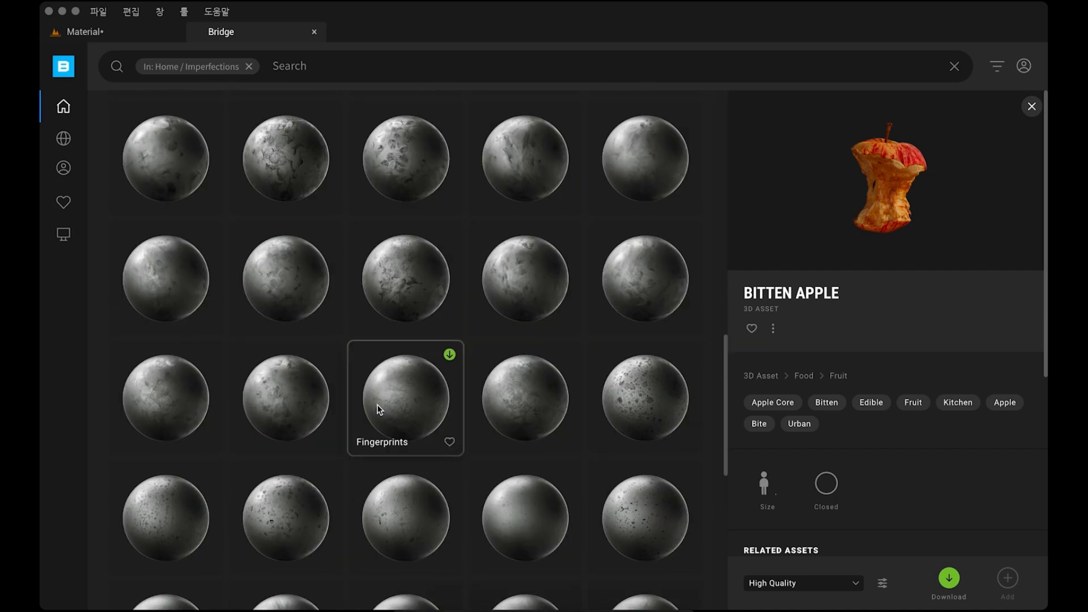
pyautogui.scroll(-1, 380, 409)
pyautogui.scroll(10, 374, 405)
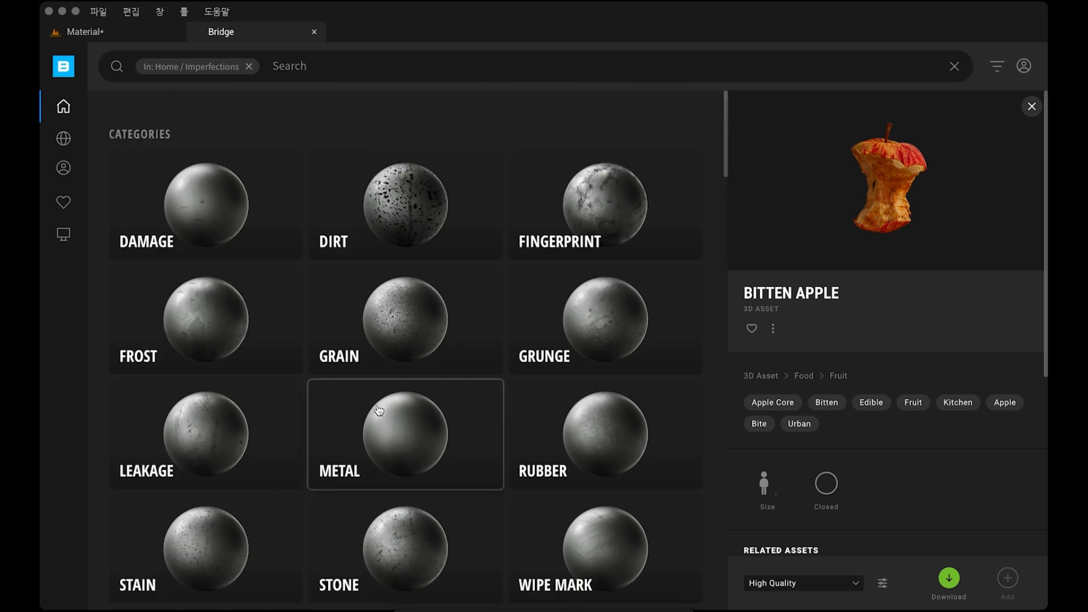
# Step: Browse the Industrial category of 3D Assets and examine the details of the Wooden Mallet
pyautogui.moveTo(69, 113)
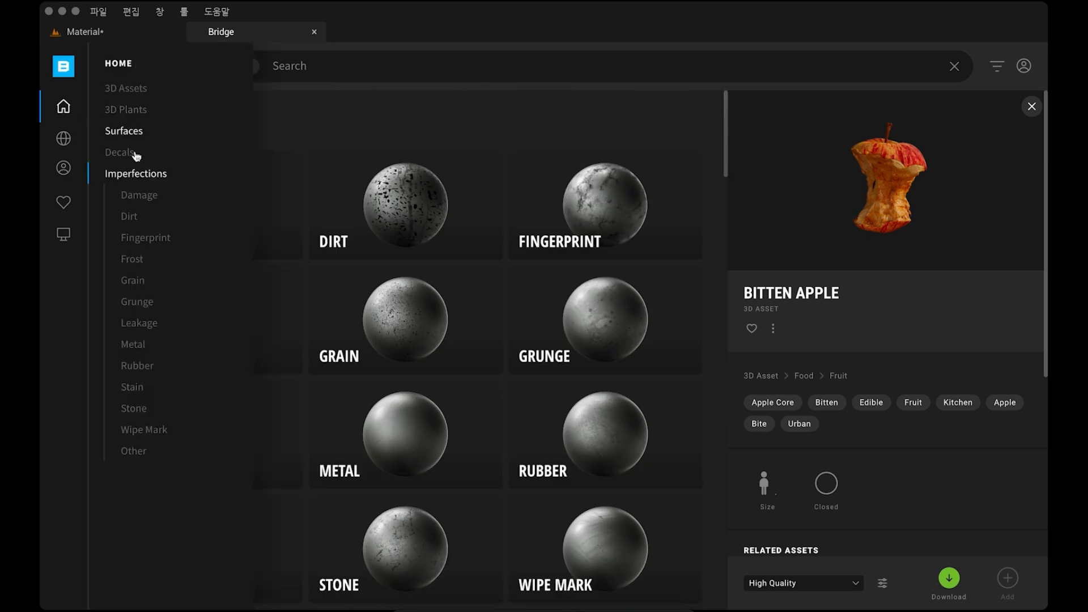
pyautogui.click(136, 90)
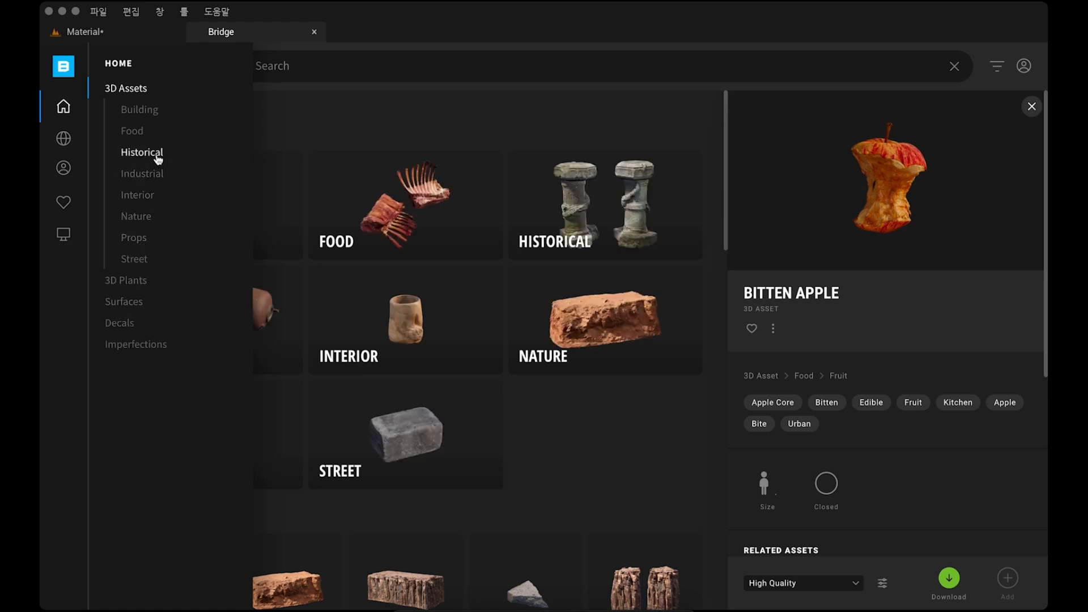
pyautogui.click(152, 174)
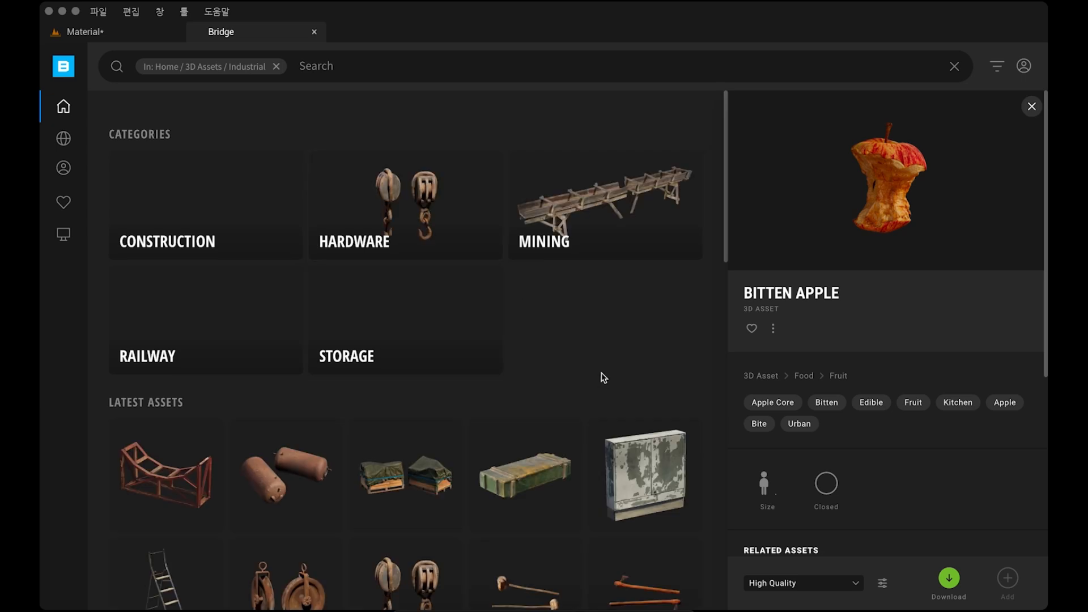
pyautogui.scroll(-5, 603, 348)
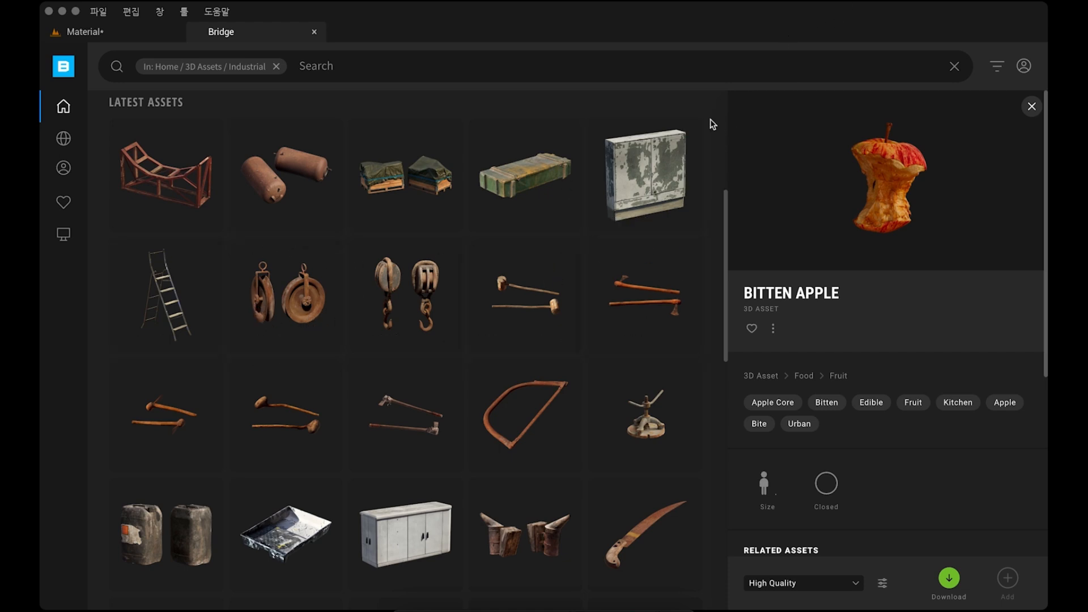
pyautogui.click(549, 290)
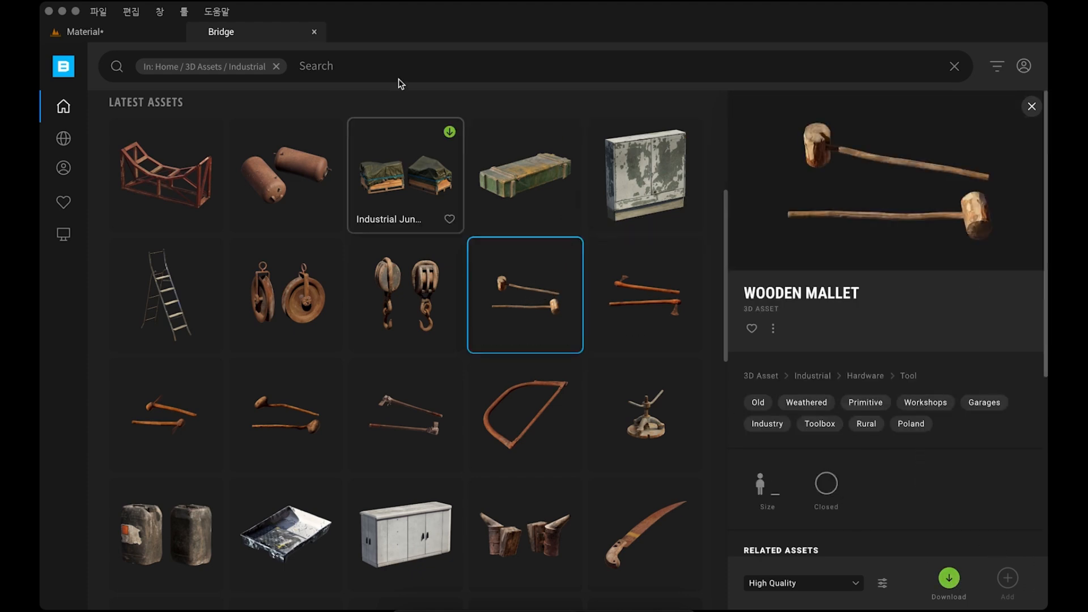
# Step: Detach Bridge into a floating window over the level editor and make it taller
pyautogui.moveTo(226, 32); pyautogui.dragTo(939, 520)
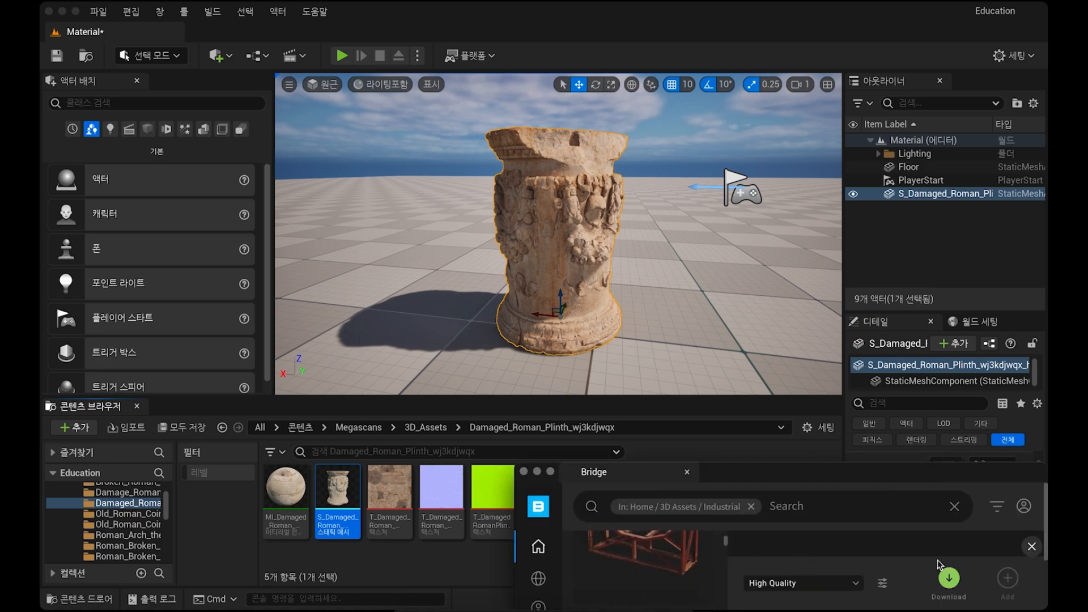
pyautogui.moveTo(857, 481); pyautogui.dragTo(744, 233)
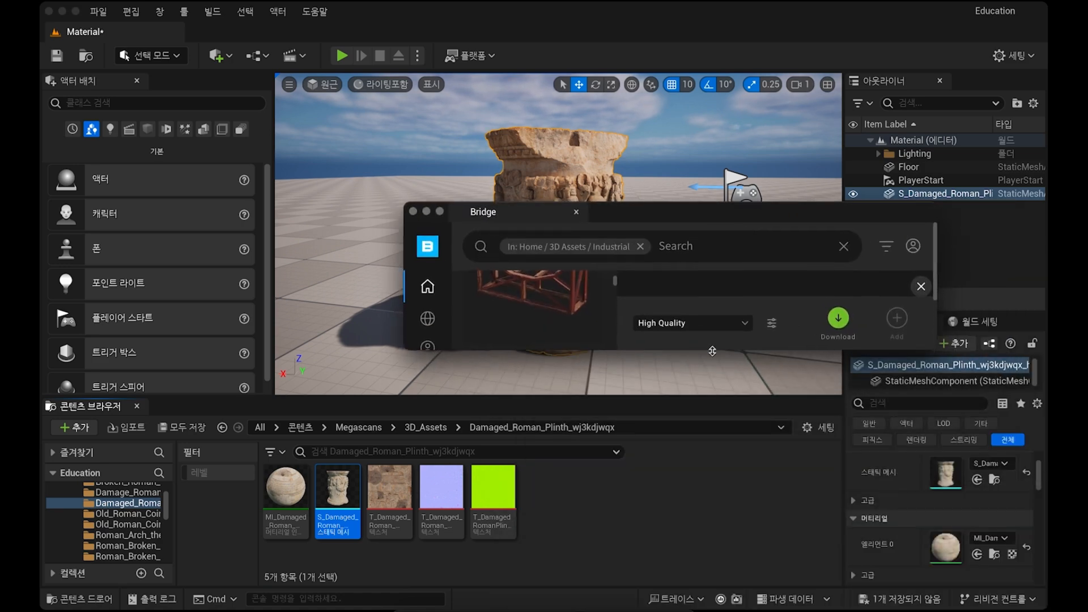
pyautogui.moveTo(713, 352); pyautogui.dragTo(710, 560)
# Step: Try to place the Industrial Junkyard Propane Tank Metal asset from Bridge into the level
pyautogui.click(544, 411)
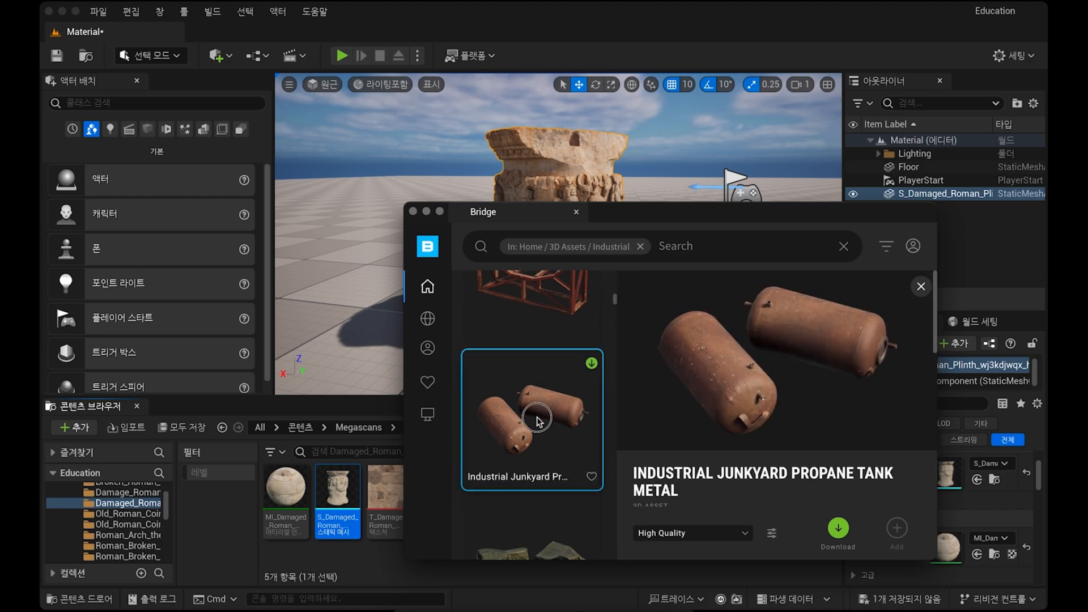
pyautogui.moveTo(541, 423); pyautogui.dragTo(331, 337)
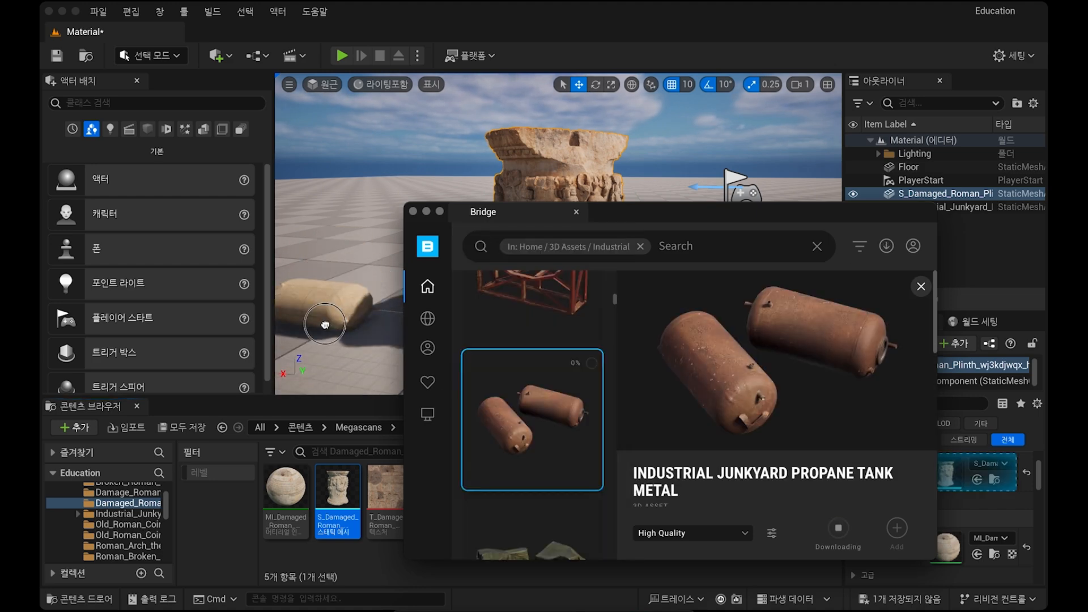
pyautogui.moveTo(325, 317); pyautogui.dragTo(546, 417)
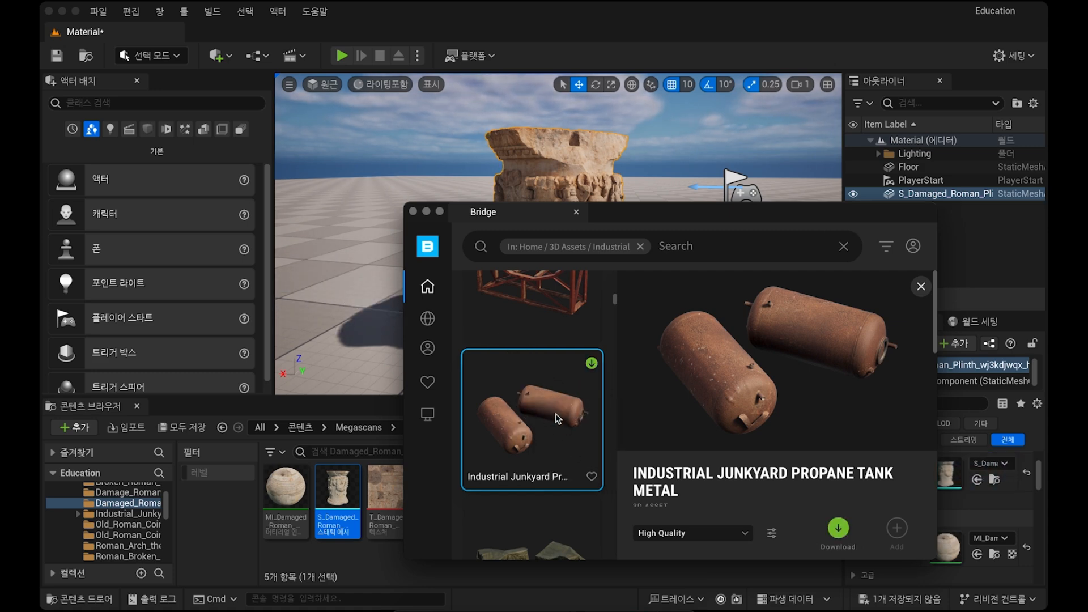
pyautogui.moveTo(555, 413); pyautogui.dragTo(705, 338)
# Step: Set the propane tank asset's download quality to Nanite and review the available quality options
pyautogui.click(704, 532)
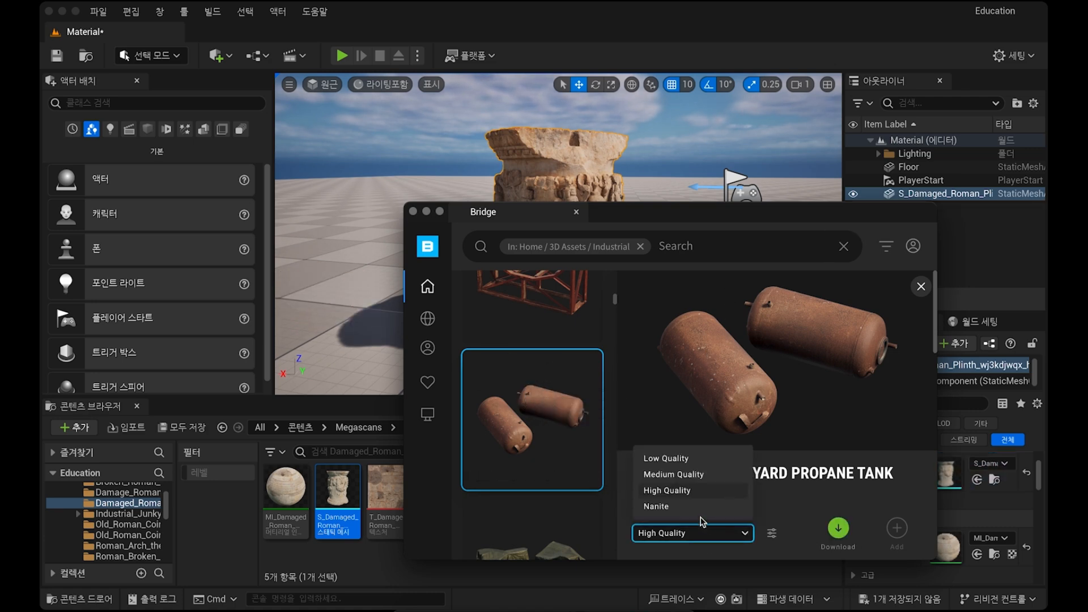
pyautogui.click(702, 514)
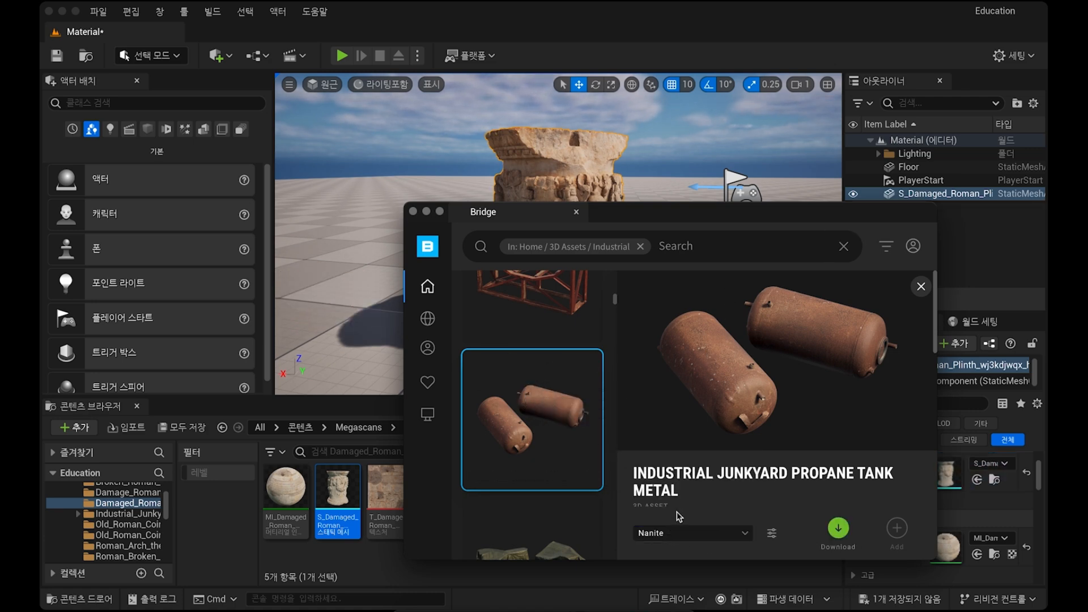
pyautogui.click(680, 534)
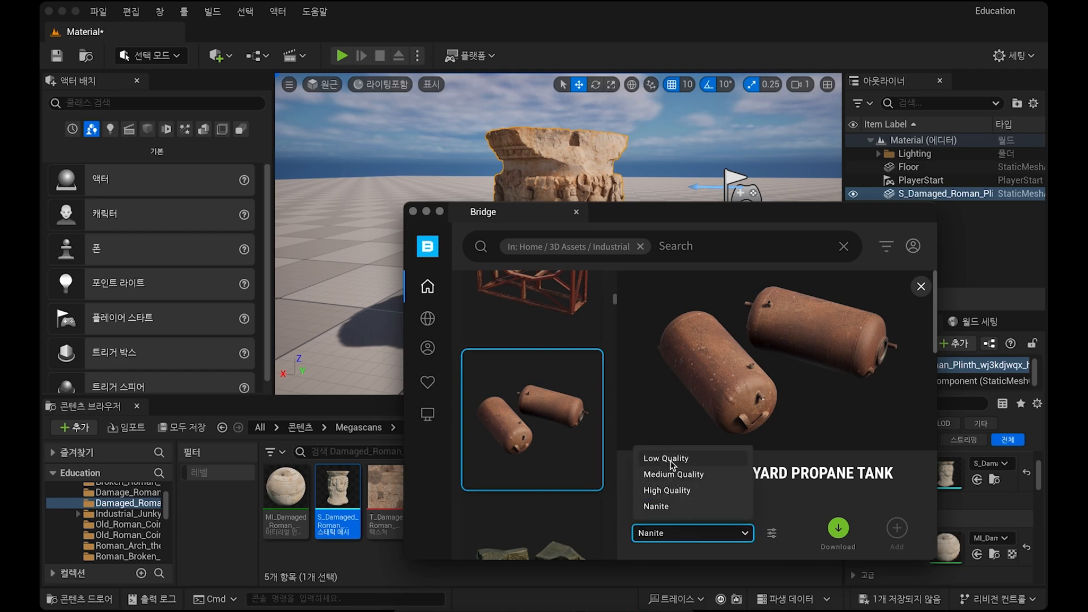
# Step: Reposition the floating Bridge window over the level viewport and enlarge it
pyautogui.moveTo(806, 214); pyautogui.dragTo(688, 131)
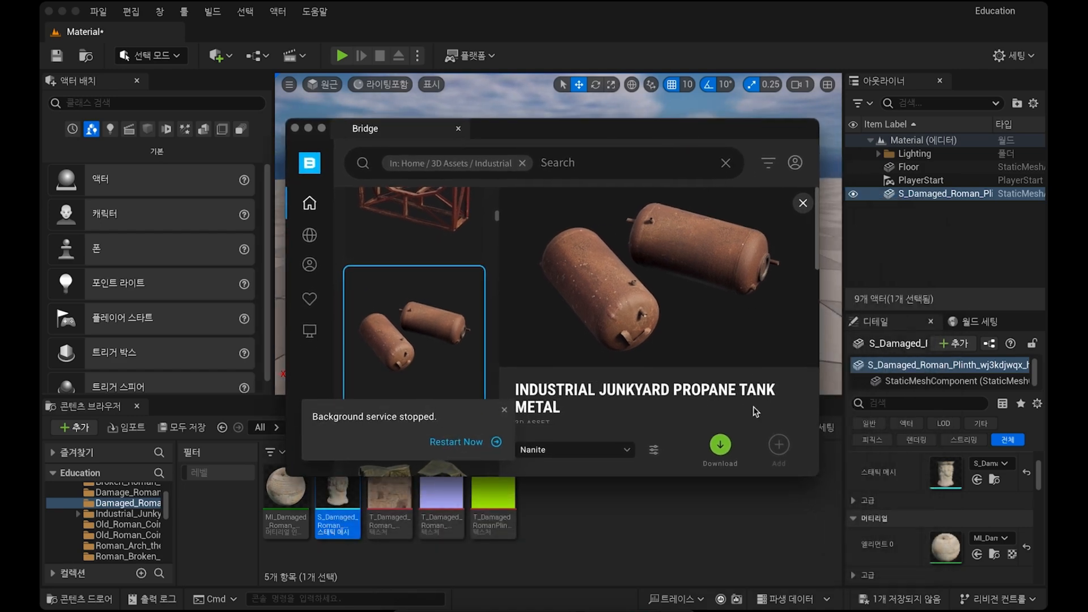
pyautogui.moveTo(809, 476); pyautogui.dragTo(944, 548)
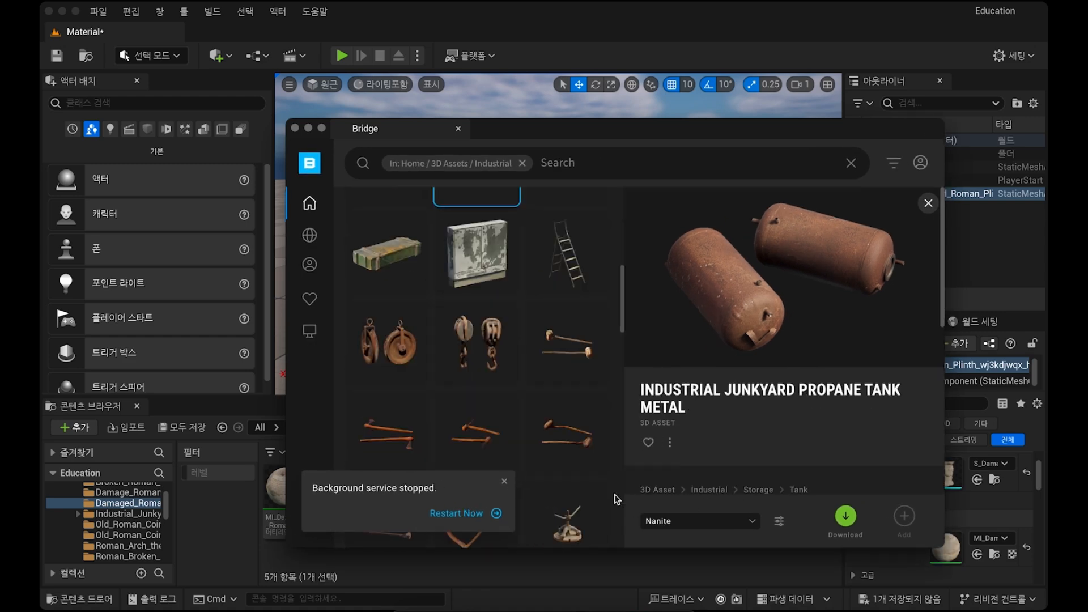
# Step: Dismiss the background service notice and the Login window, and return to browsing the Industrial assets in Bridge
pyautogui.click(502, 480)
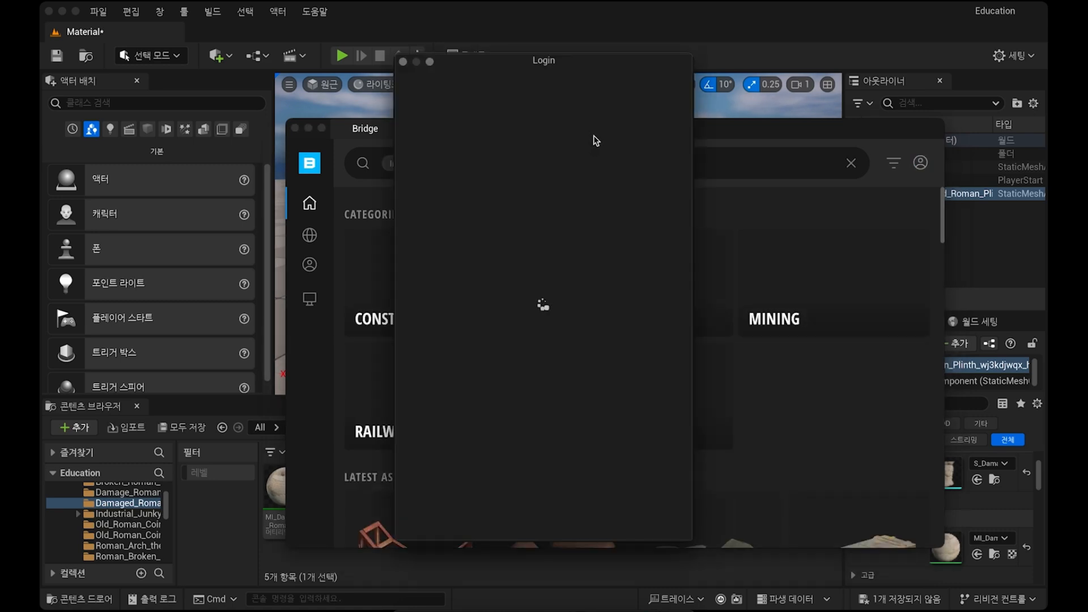
pyautogui.click(403, 62)
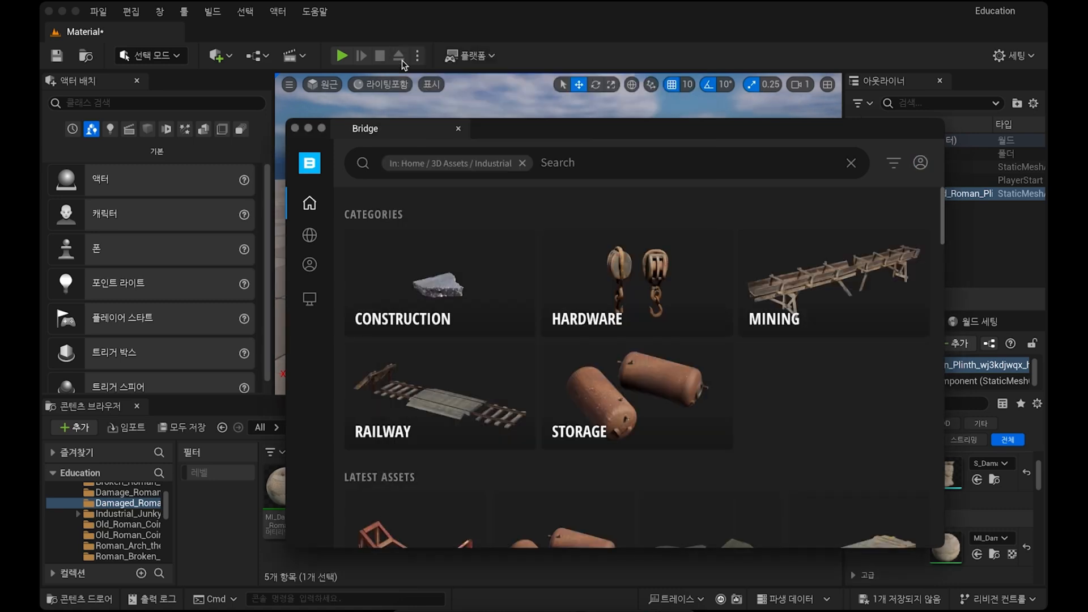
pyautogui.moveTo(827, 140); pyautogui.dragTo(823, 109)
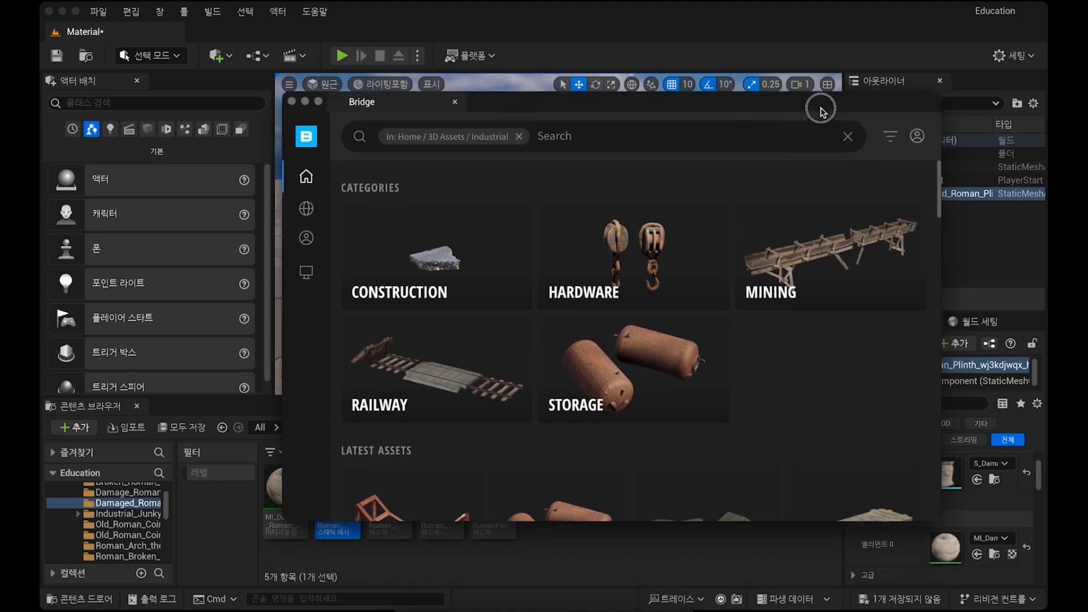
pyautogui.scroll(-10, 586, 376)
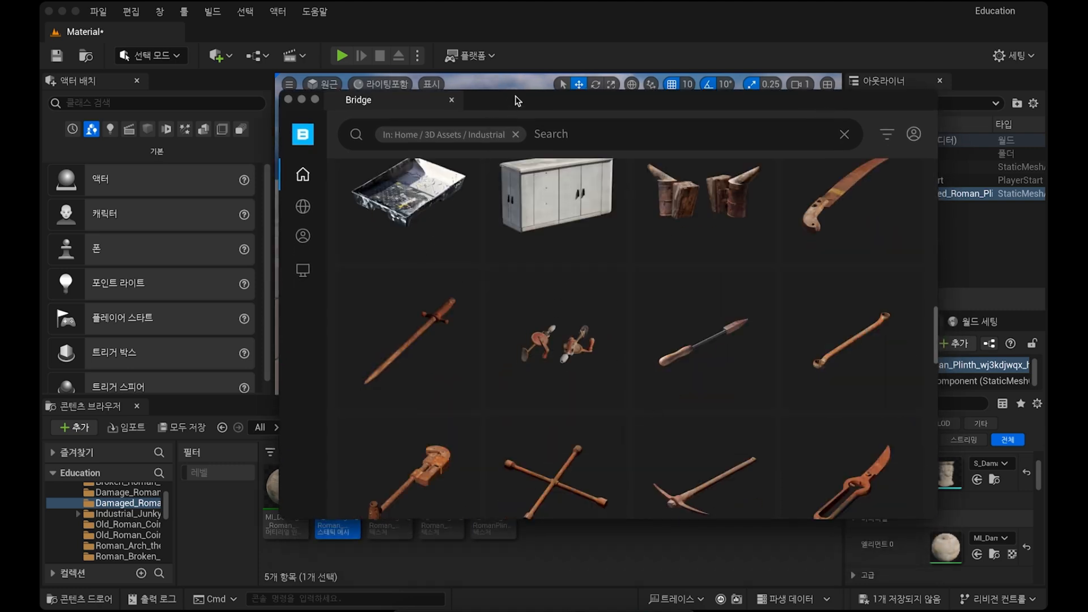
# Step: Dock the floating Bridge window as a tab beside the Material level and view the Rusty Fire Poker asset
pyautogui.moveTo(515, 98); pyautogui.dragTo(527, 141)
pyautogui.moveTo(371, 136); pyautogui.dragTo(252, 37)
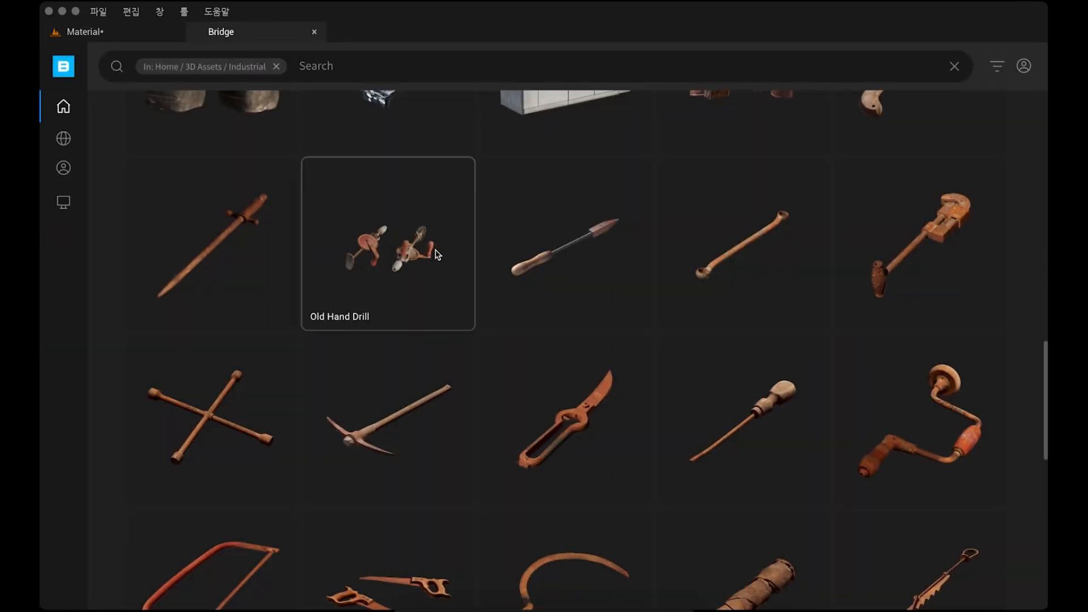
pyautogui.click(199, 226)
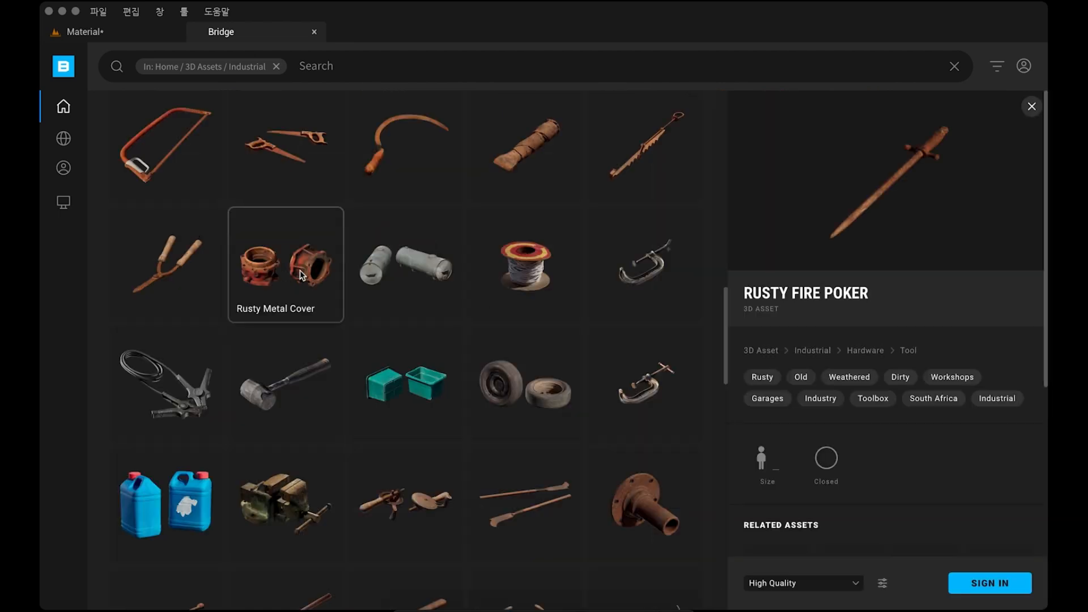
# Step: Select the Rusty Shears, Rusty Wheel Hub, Old Wire Spool, Plastic Box and Plastic Container assets together
pyautogui.click(196, 264)
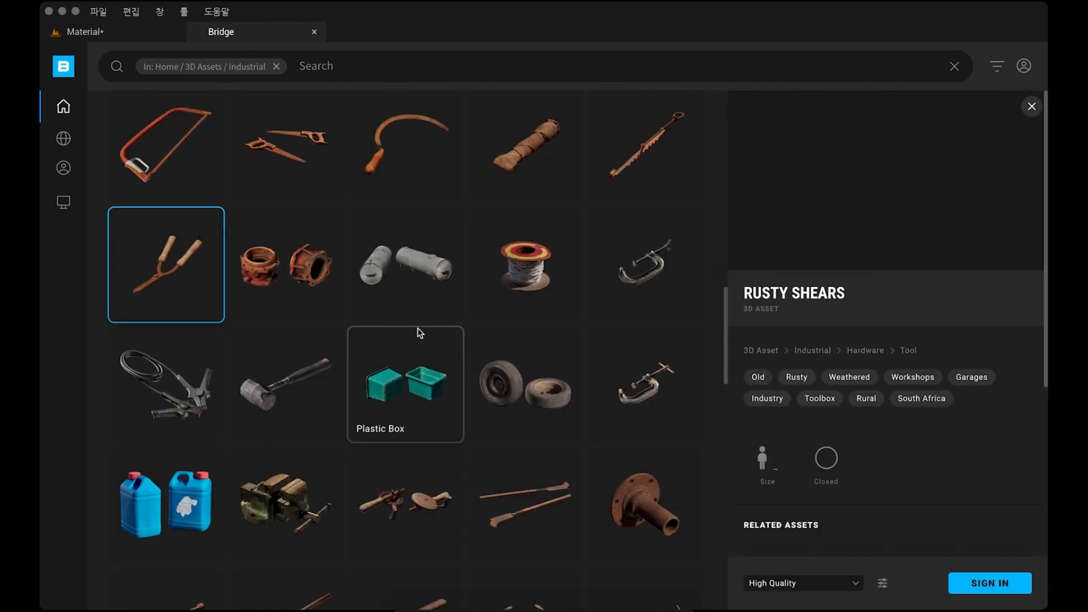
pyautogui.keyDown('super'); pyautogui.click(638, 505); pyautogui.keyUp('super')
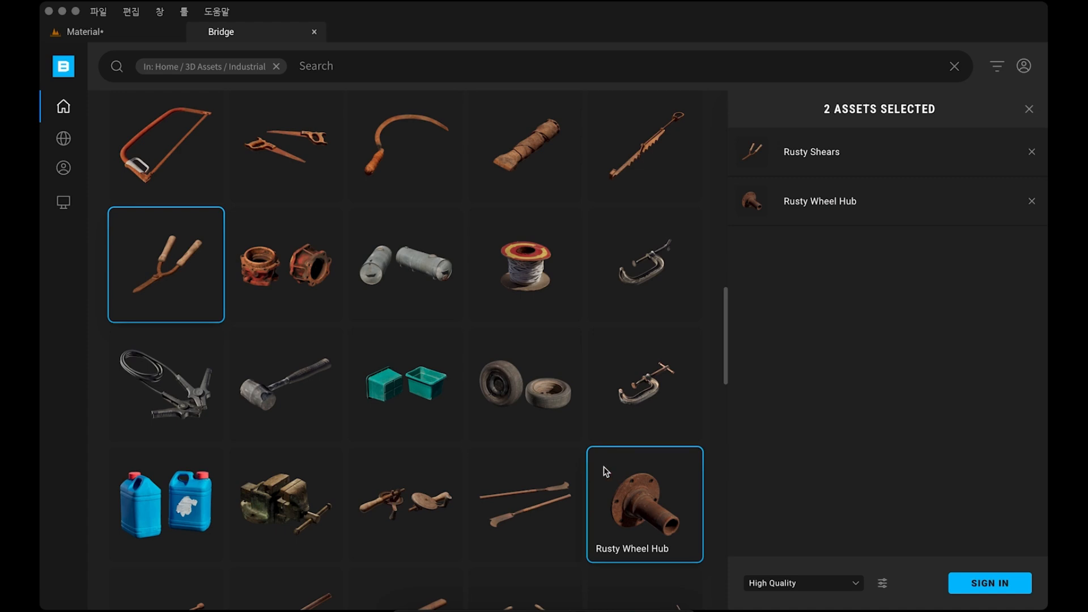
pyautogui.keyDown('super'); pyautogui.click(527, 267); pyautogui.keyUp('super')
pyautogui.keyDown('super'); pyautogui.click(410, 383); pyautogui.keyUp('super')
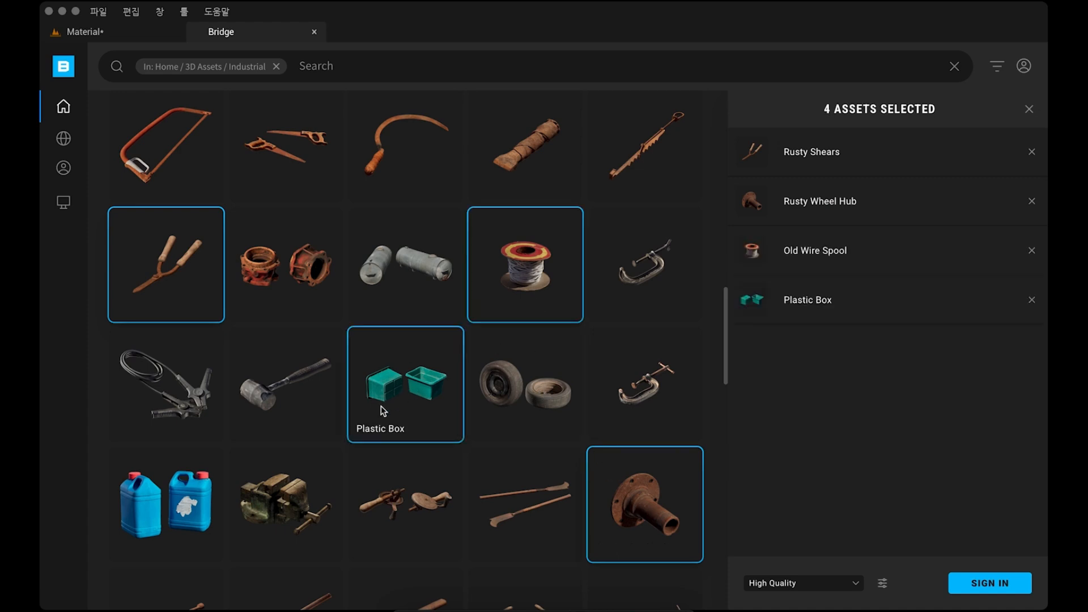
pyautogui.keyDown('super'); pyautogui.click(217, 496); pyautogui.keyUp('super')
# Step: Add the Rusty Wrench, Rusty Hammer and Rusty S Curved Wrench to the selection and open its download quality options
pyautogui.scroll(-3, 258, 497)
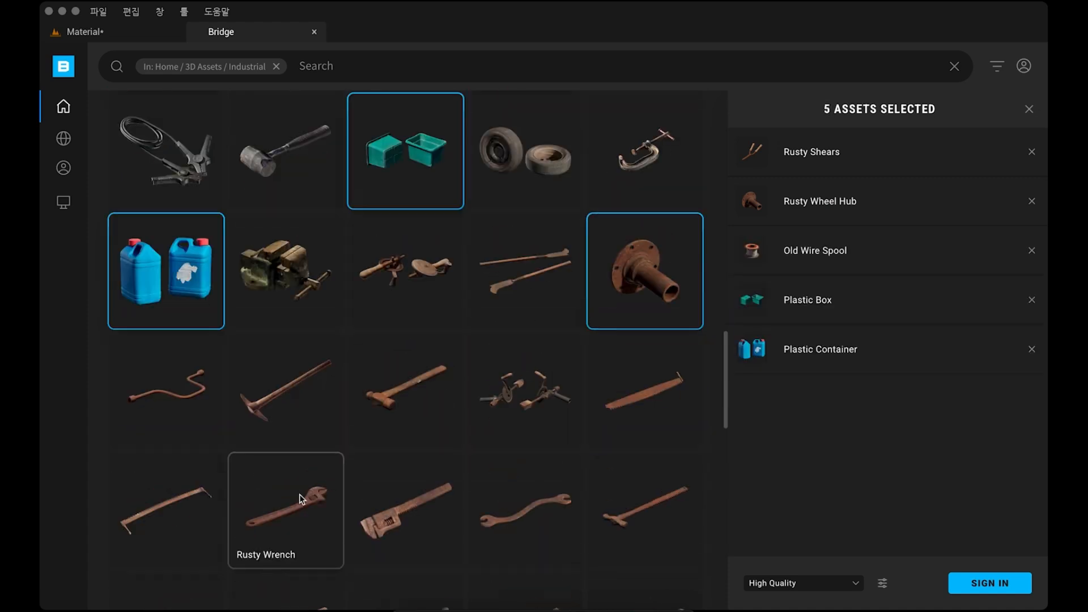
pyautogui.keyDown('super'); pyautogui.click(400, 488); pyautogui.keyUp('super')
pyautogui.keyDown('super'); pyautogui.click(415, 380); pyautogui.keyUp('super')
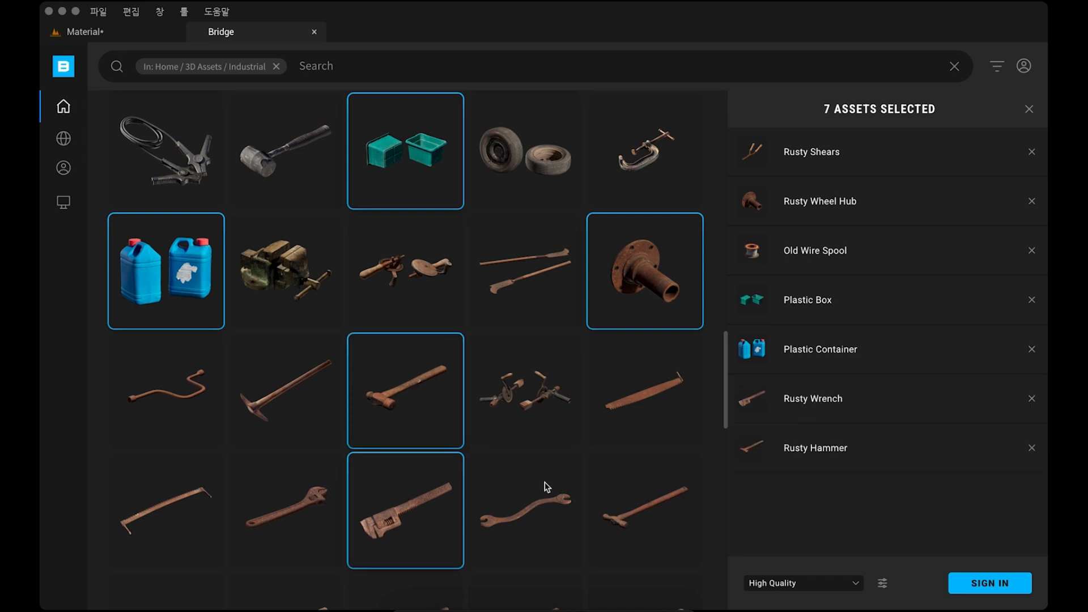
pyautogui.keyDown('super'); pyautogui.click(539, 506); pyautogui.keyUp('super')
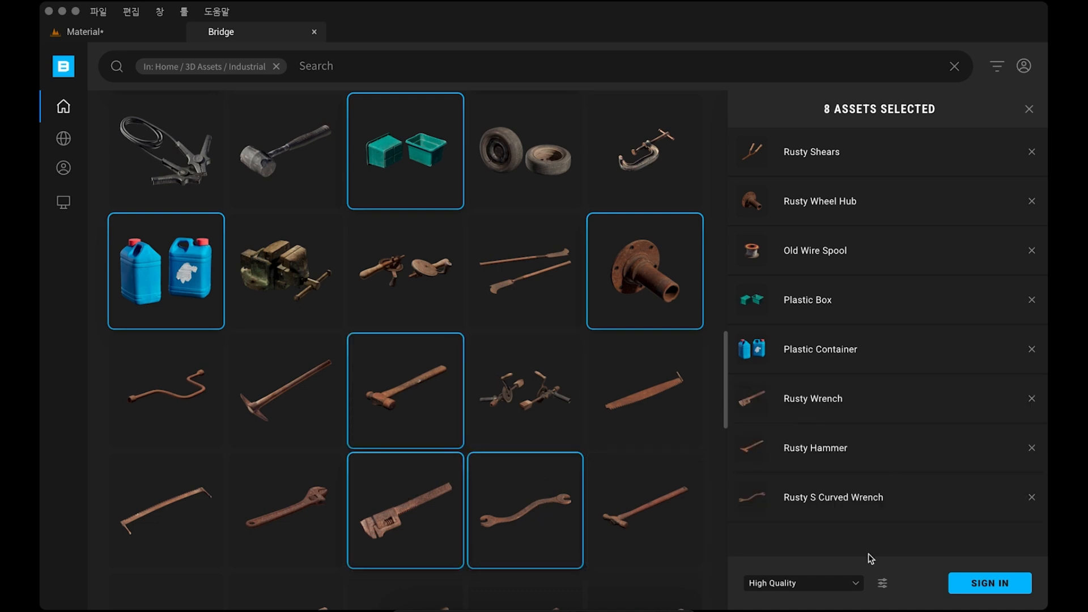
pyautogui.click(855, 584)
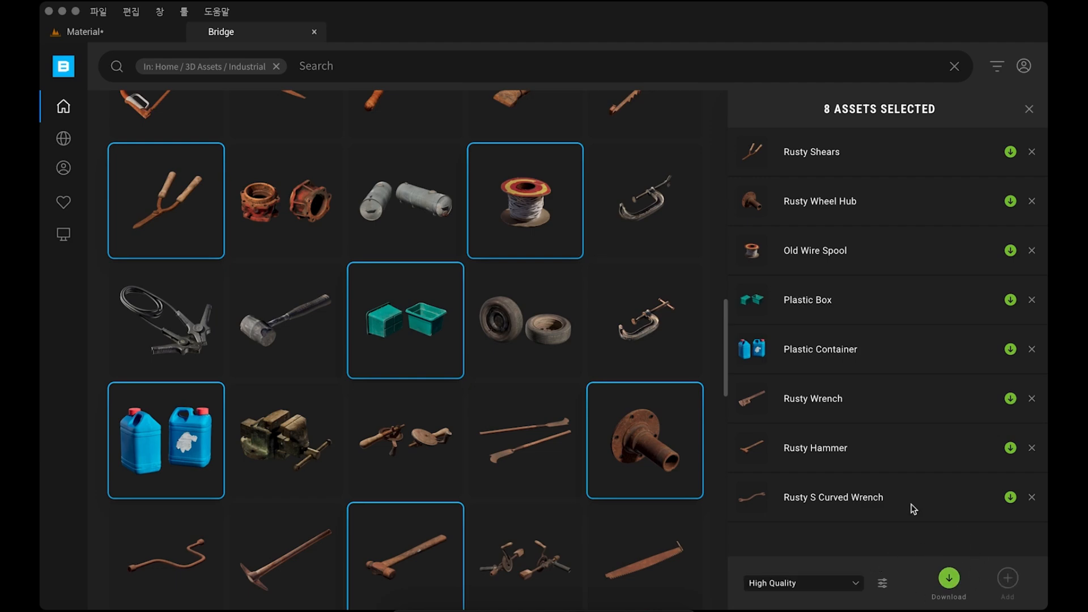
# Step: Back in the Material level, open the project's Megascans folder with 3D_Assets collapsed, and enlarge the Content Browser
pyautogui.click(101, 32)
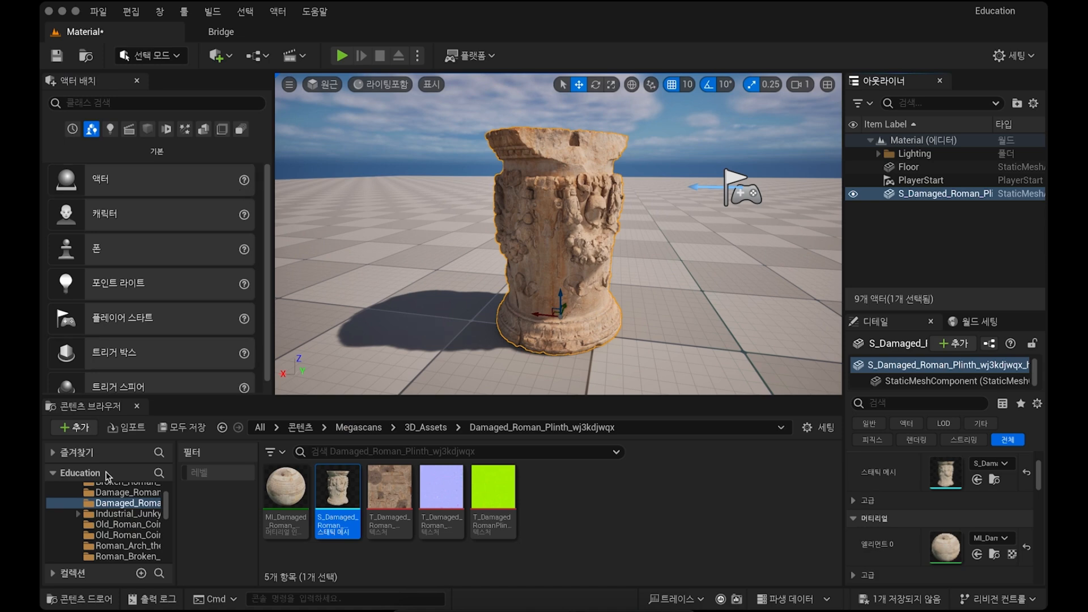
pyautogui.scroll(5, 125, 513)
pyautogui.scroll(-1, 113, 533)
pyautogui.click(122, 533)
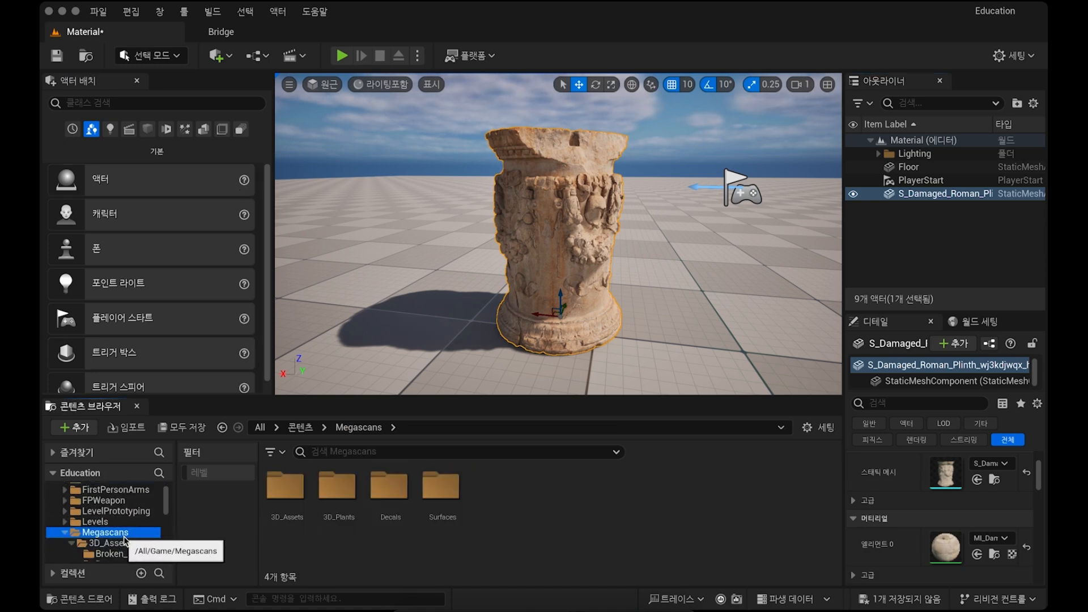
pyautogui.click(73, 543)
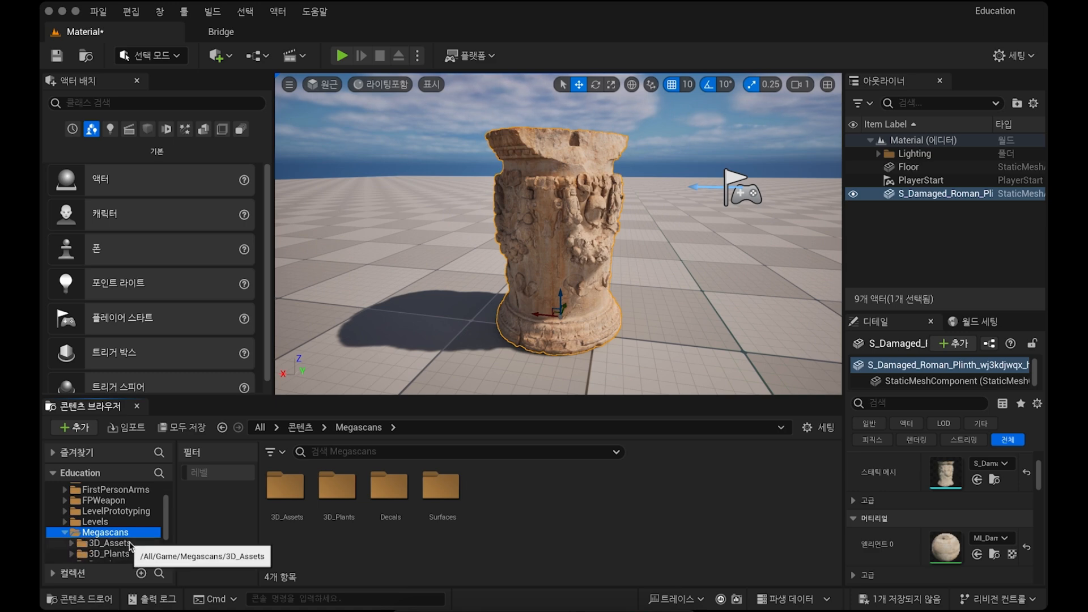
pyautogui.moveTo(340, 397); pyautogui.dragTo(340, 361)
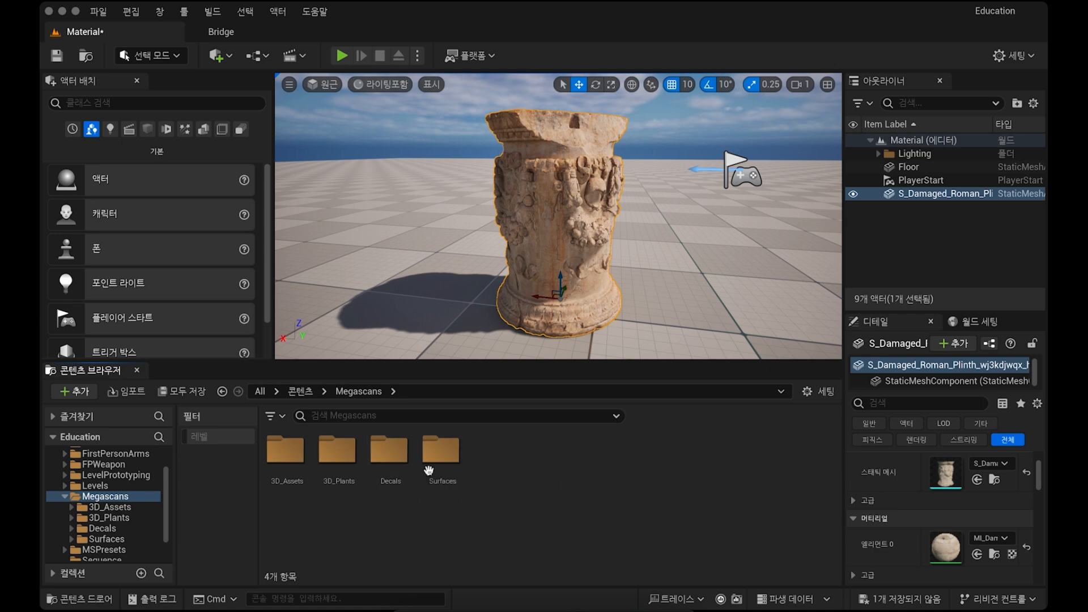
# Step: Return to Bridge, try to mark Rusty Wheel as a favorite, and view the Rusty Metal Clamp and Plastic Box assets
pyautogui.click(245, 33)
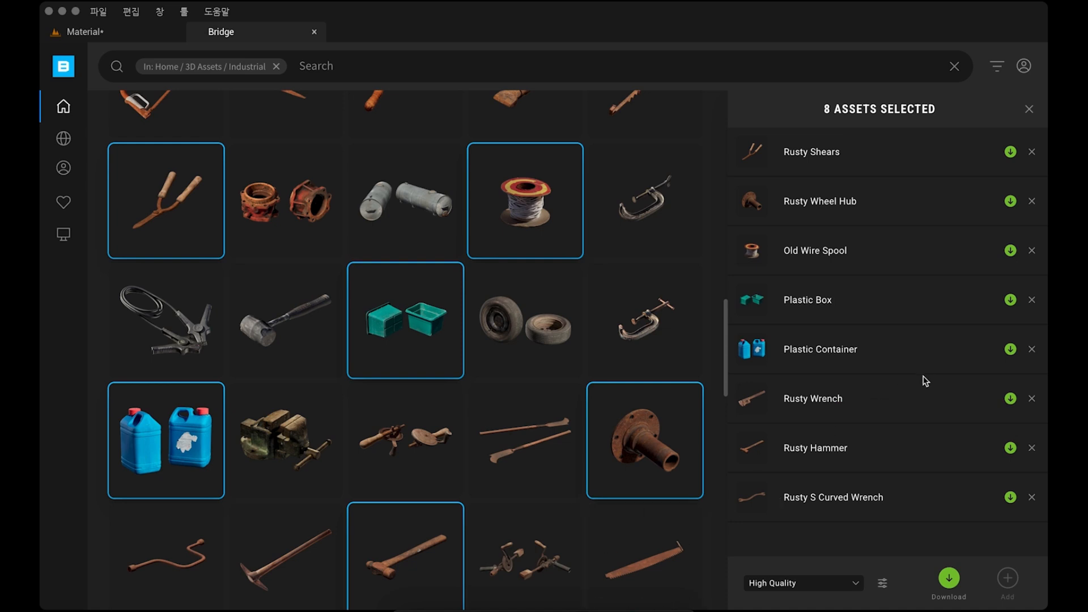
pyautogui.click(634, 328)
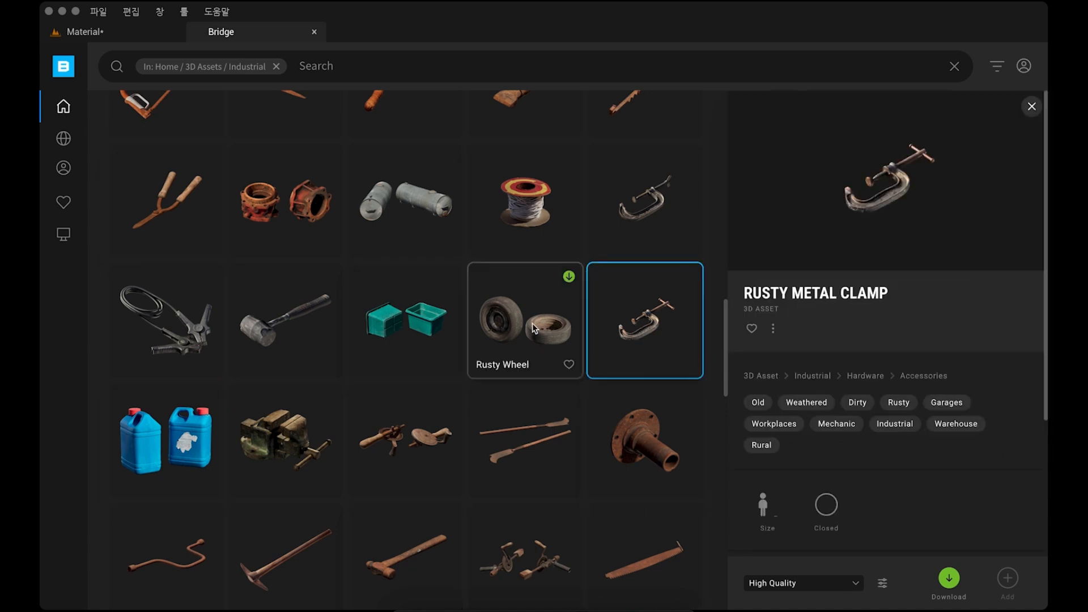
pyautogui.click(570, 369)
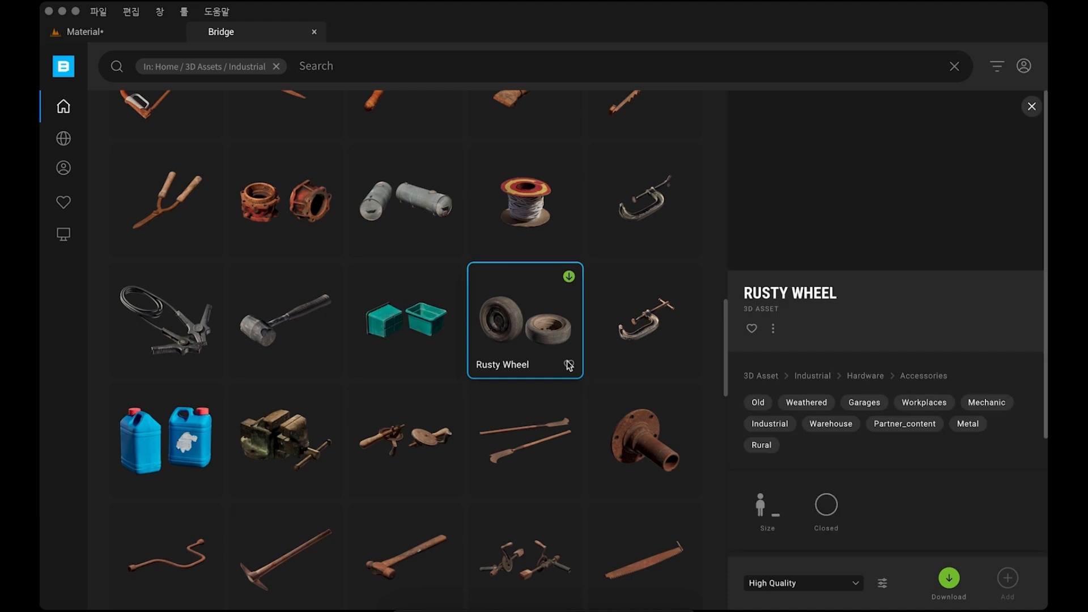
pyautogui.click(417, 343)
# Step: Check the Favorites in Bridge and look through the MetaHuman Presets
pyautogui.moveTo(95, 207)
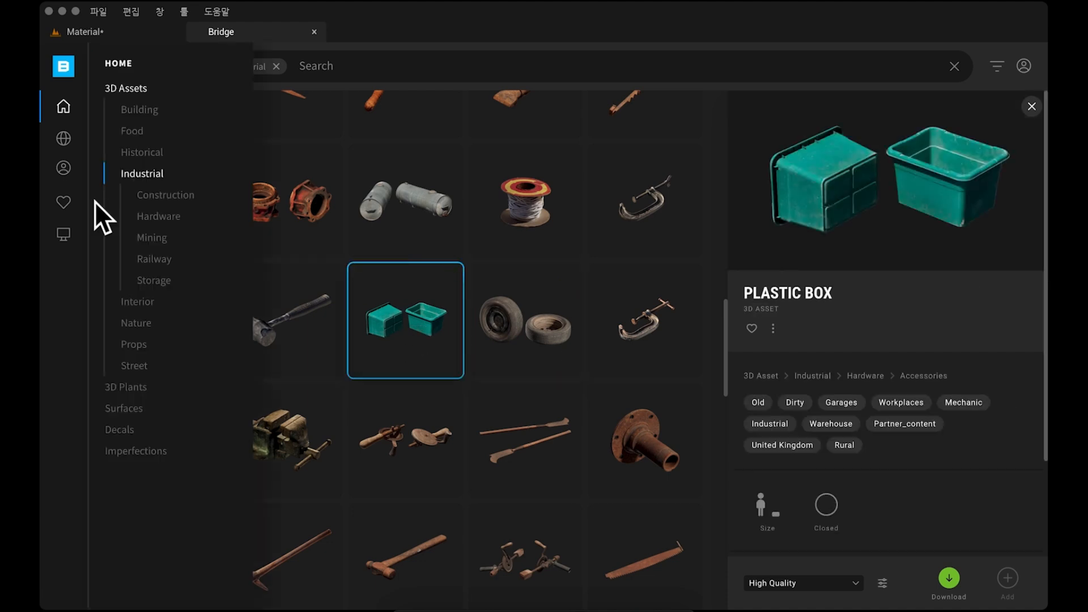
pyautogui.click(64, 203)
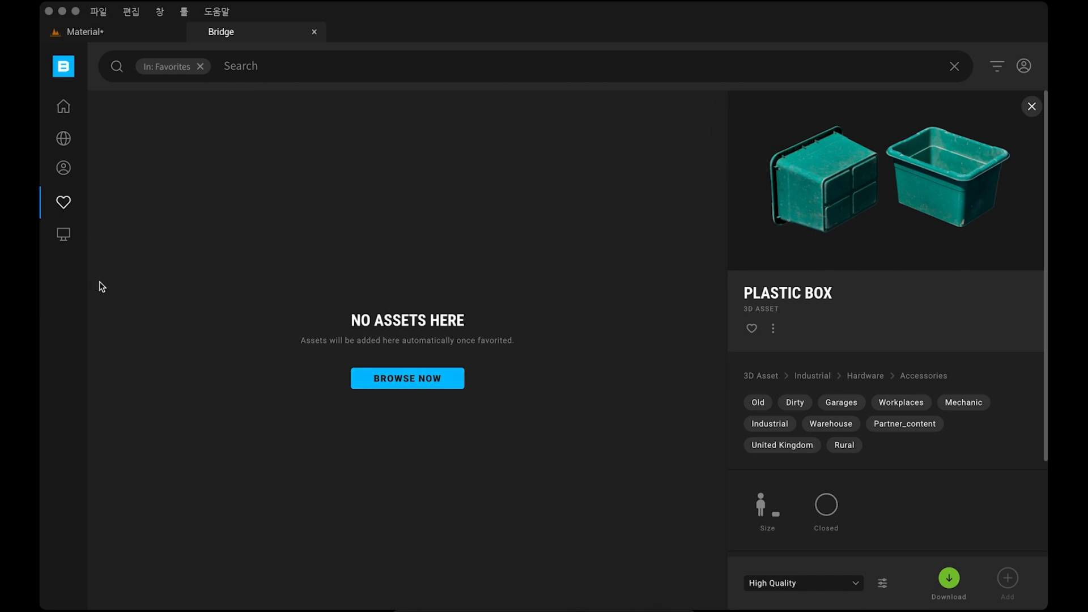
pyautogui.click(63, 168)
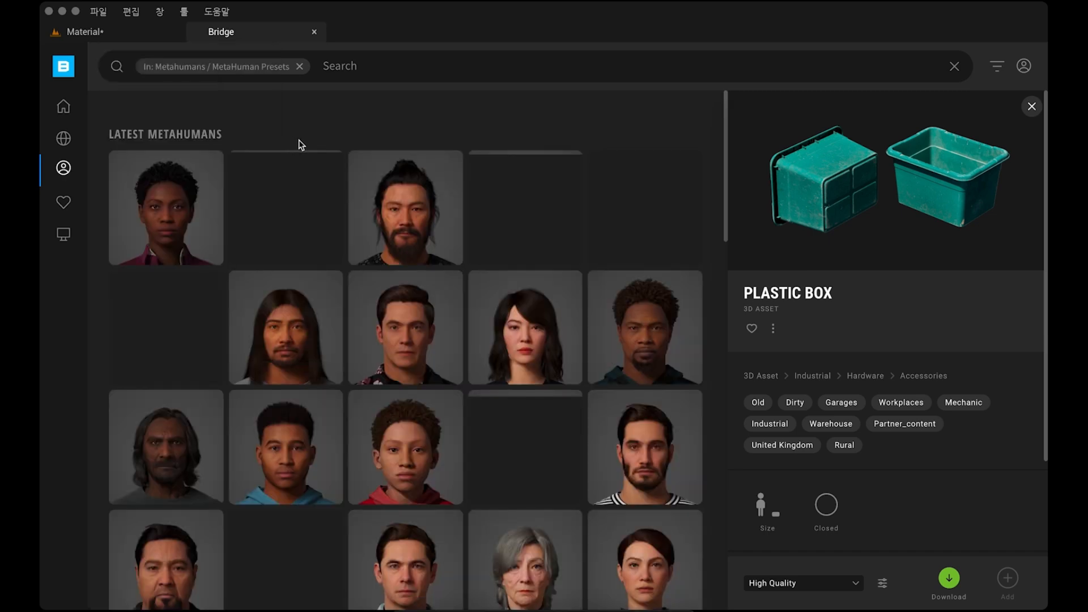
pyautogui.scroll(-15, 608, 392)
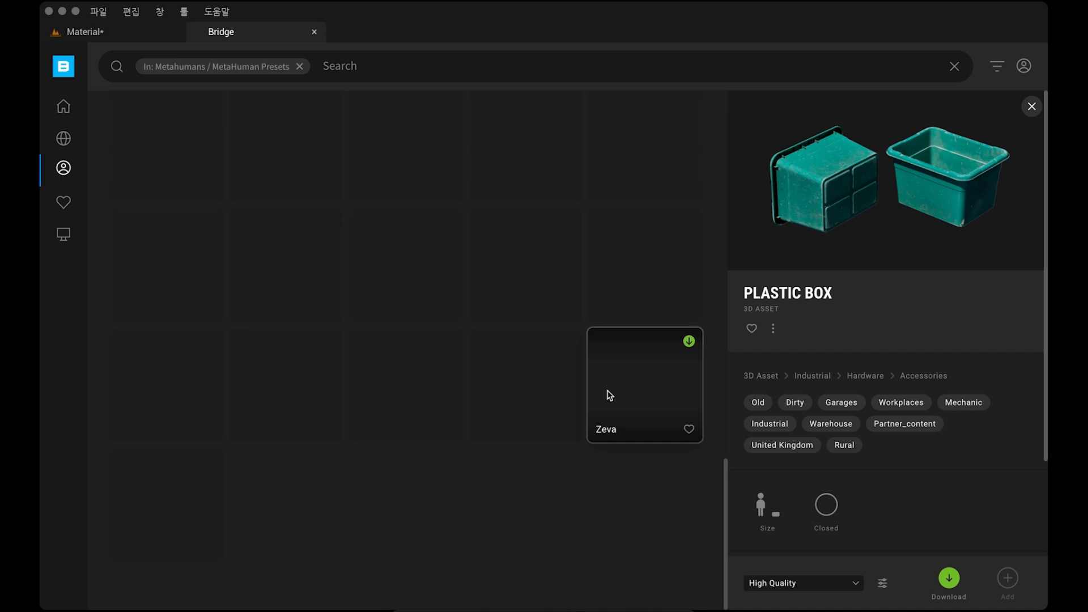
pyautogui.scroll(15, 608, 395)
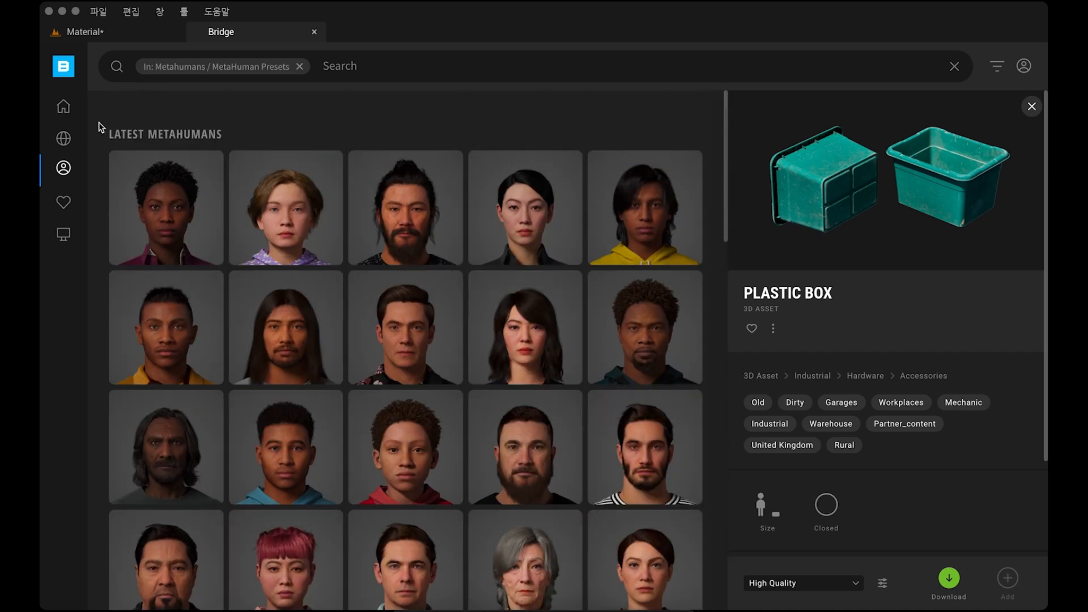
# Step: Browse the Environment collections in Bridge, including the Natural ones
pyautogui.click(63, 139)
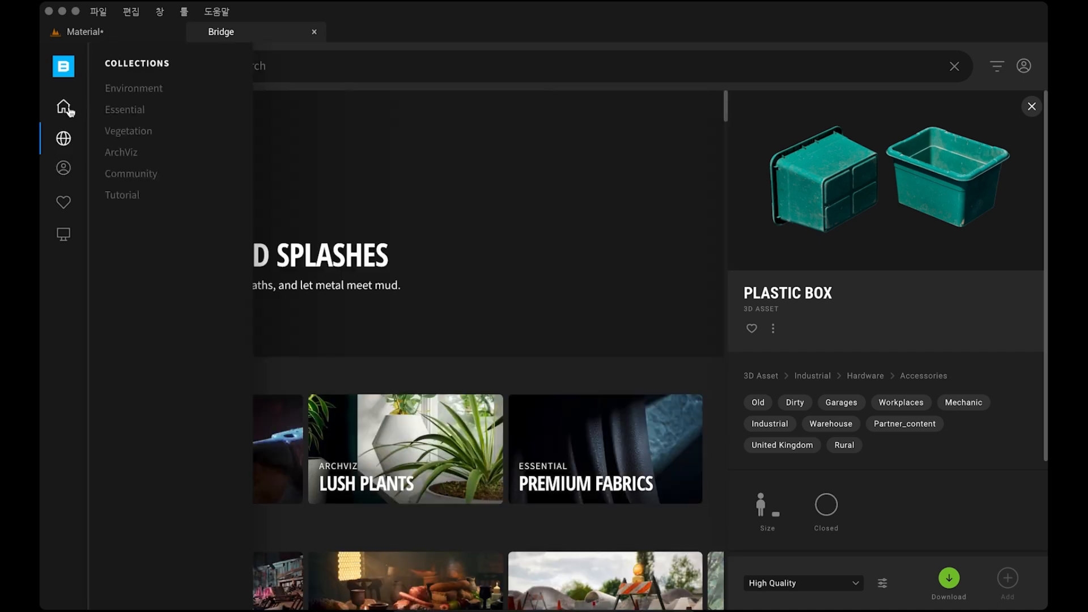
pyautogui.click(129, 89)
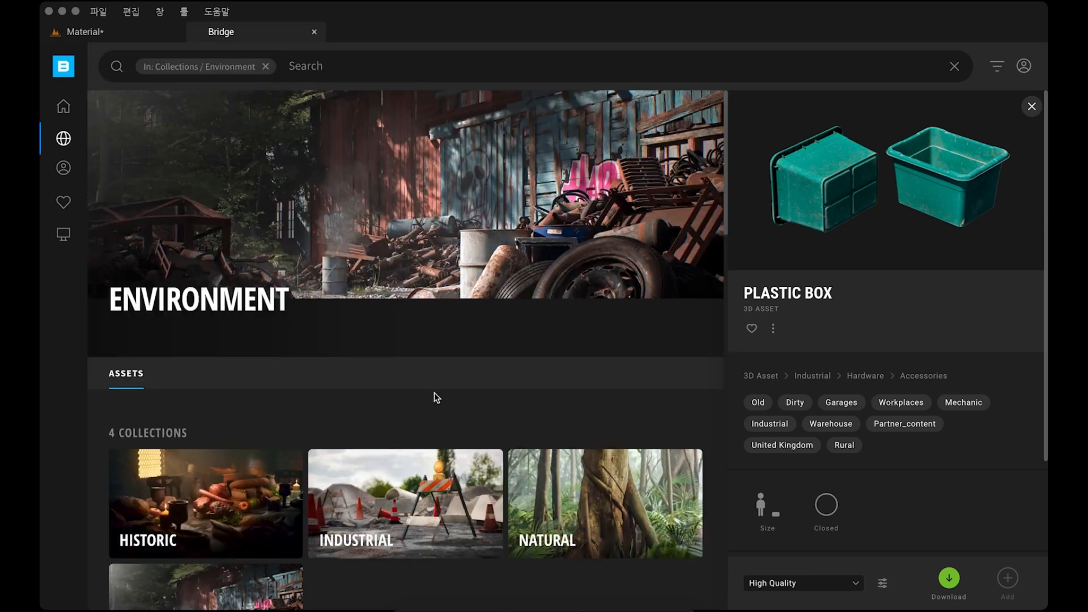
pyautogui.scroll(-10, 434, 397)
pyautogui.scroll(5, 434, 397)
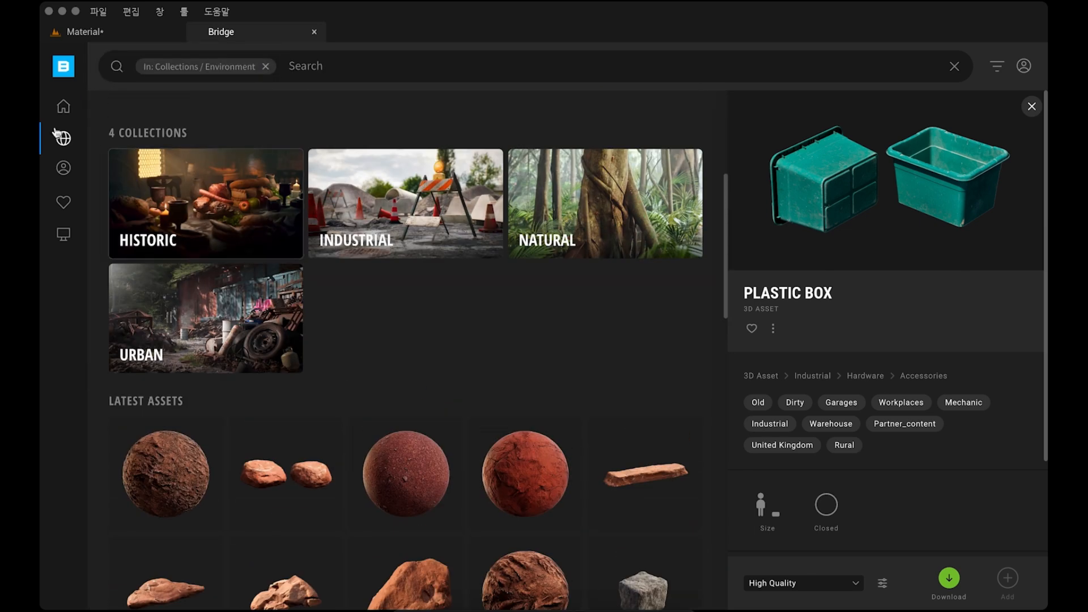
pyautogui.moveTo(59, 136)
pyautogui.click(149, 153)
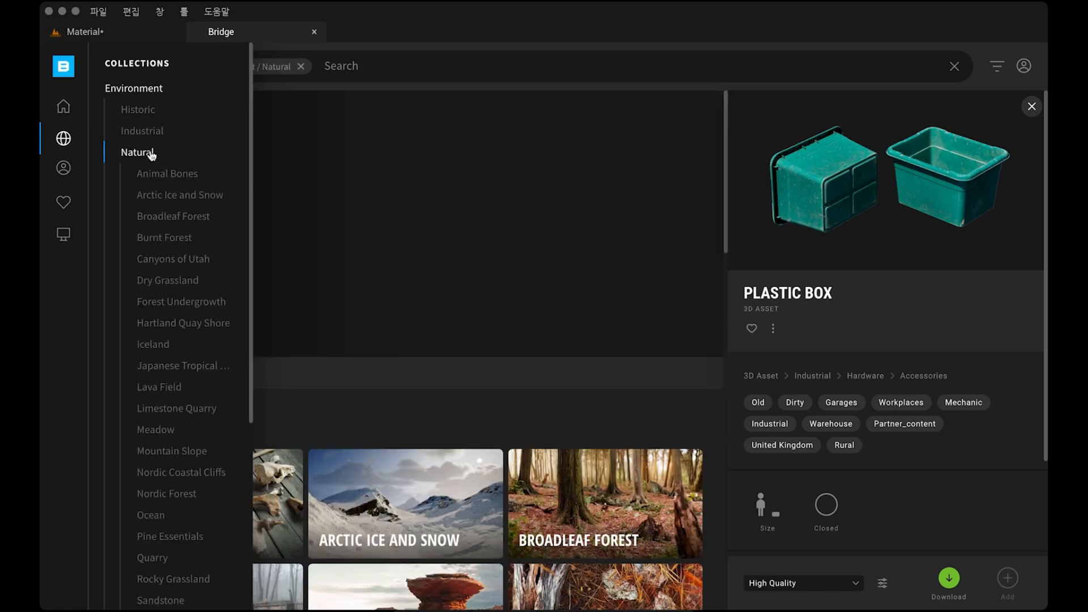
pyautogui.scroll(-8, 389, 463)
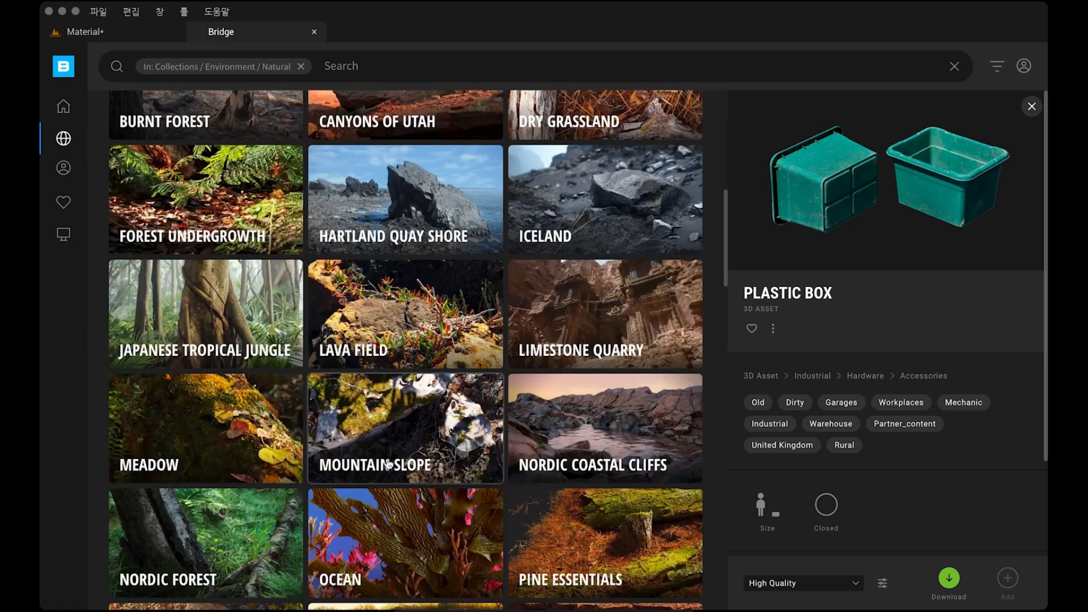
pyautogui.scroll(-2, 388, 464)
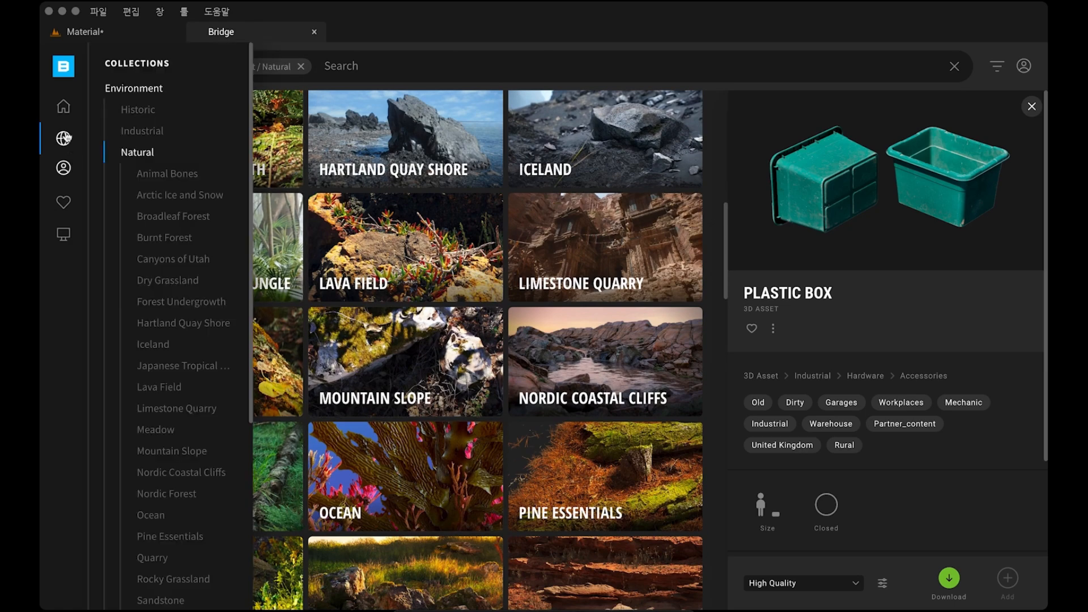
# Step: Review the 3D Assets categories in Bridge and return to its Home page
pyautogui.click(64, 107)
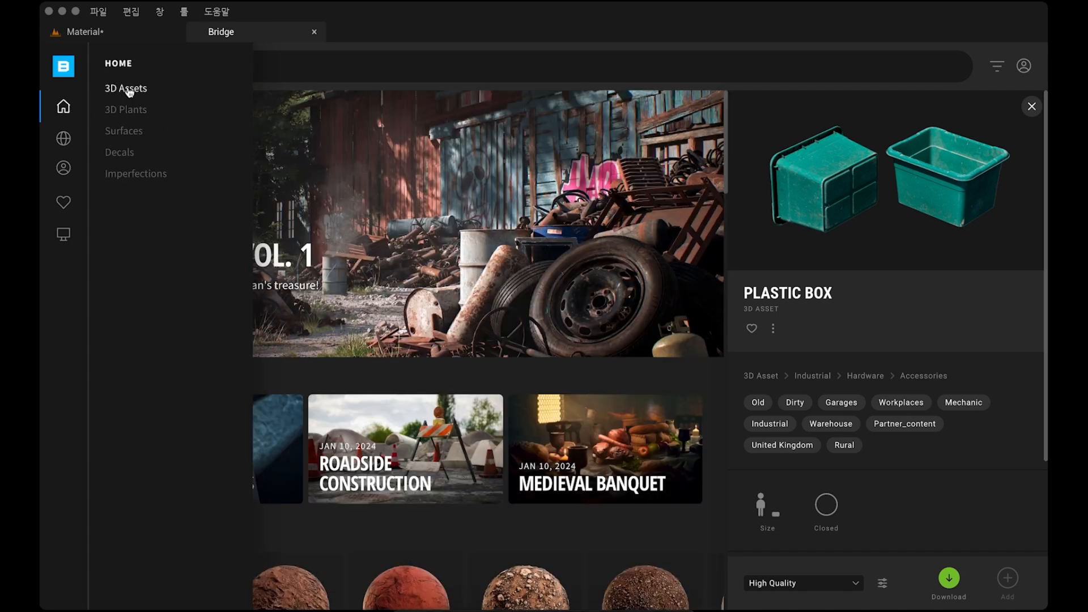
pyautogui.click(127, 89)
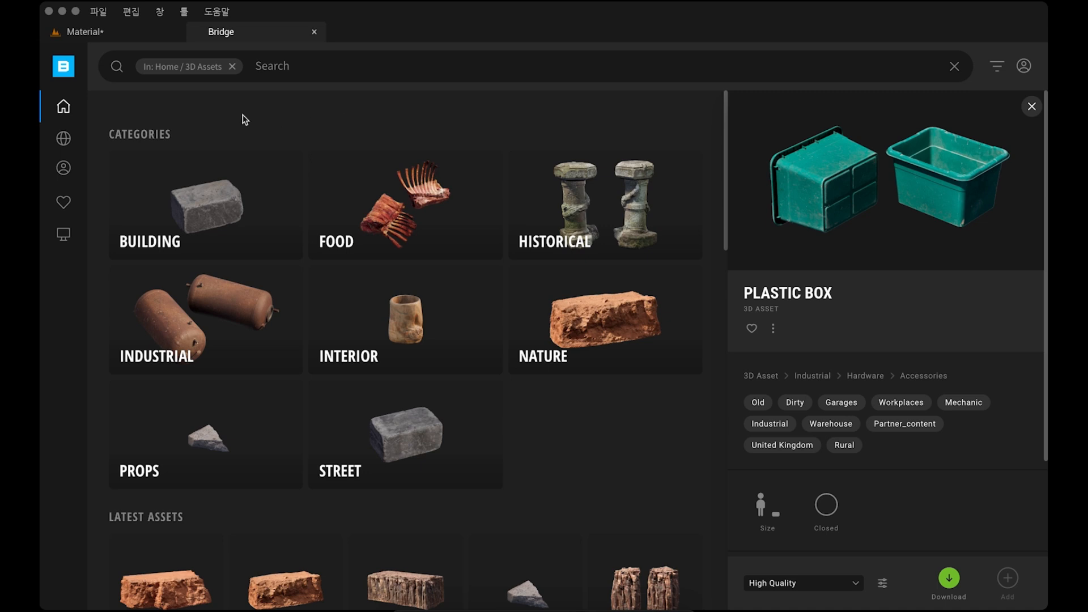
pyautogui.moveTo(65, 109)
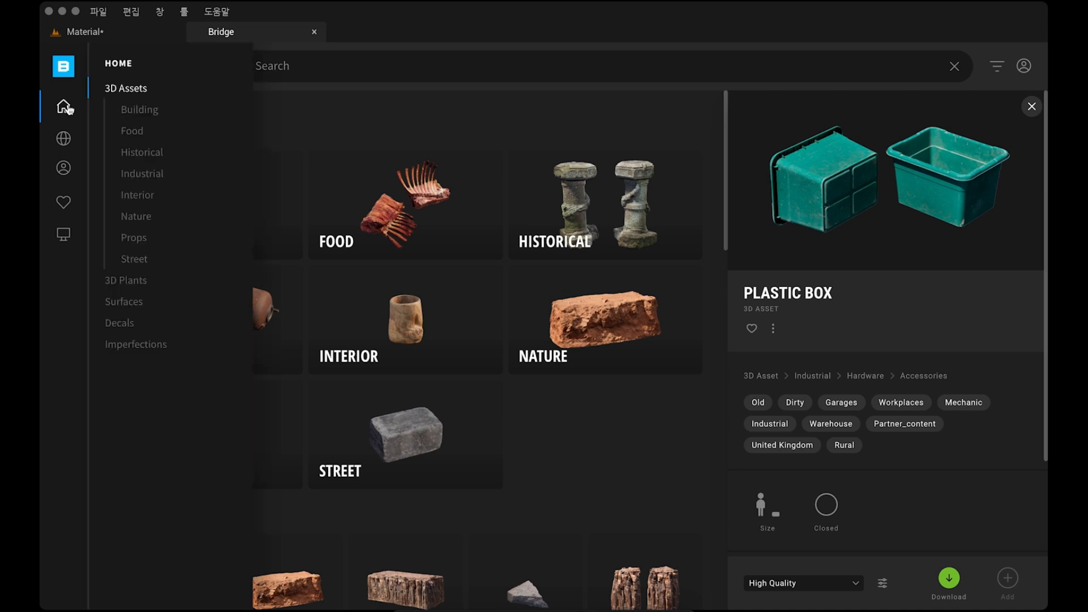
pyautogui.click(116, 65)
pyautogui.click(63, 109)
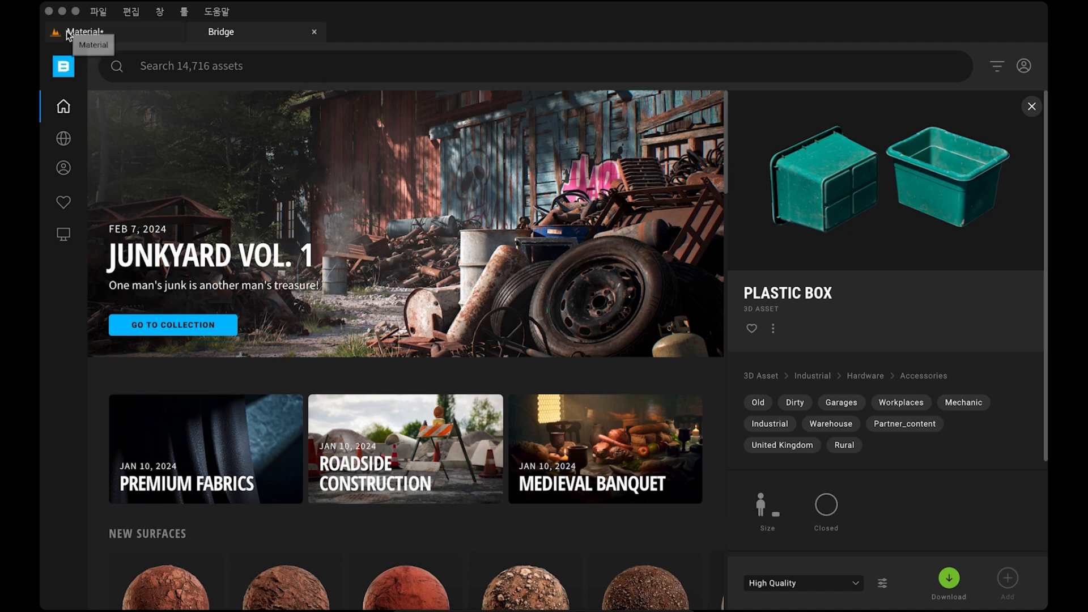
# Step: Switch to the Material level, play it in the viewport, and walk up to the damaged Roman plinth
pyautogui.click(111, 37)
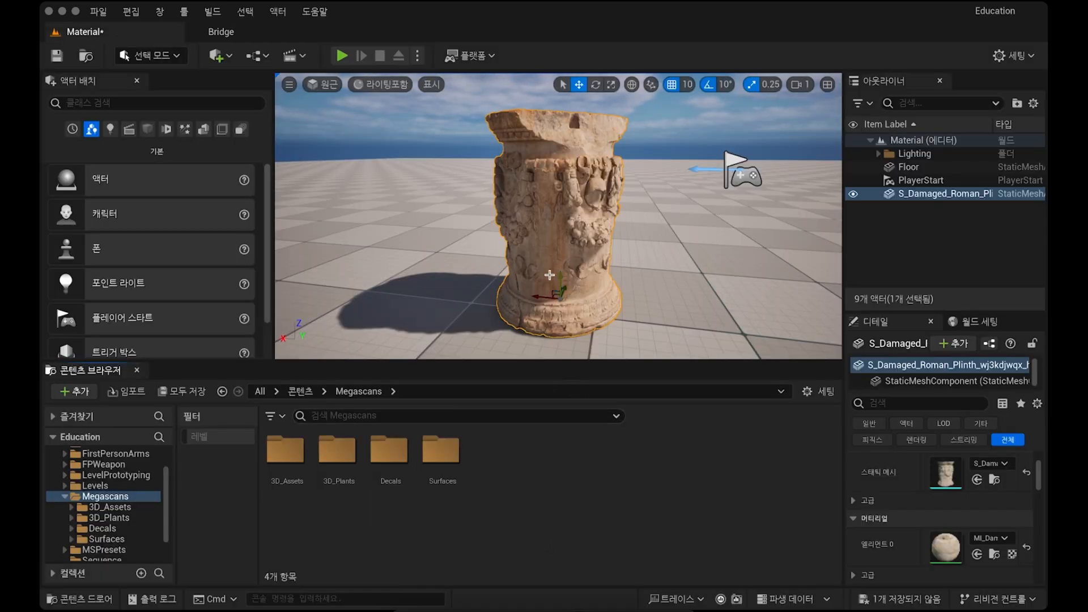
pyautogui.moveTo(542, 294); pyautogui.dragTo(553, 323, button='right')
pyautogui.click(341, 55)
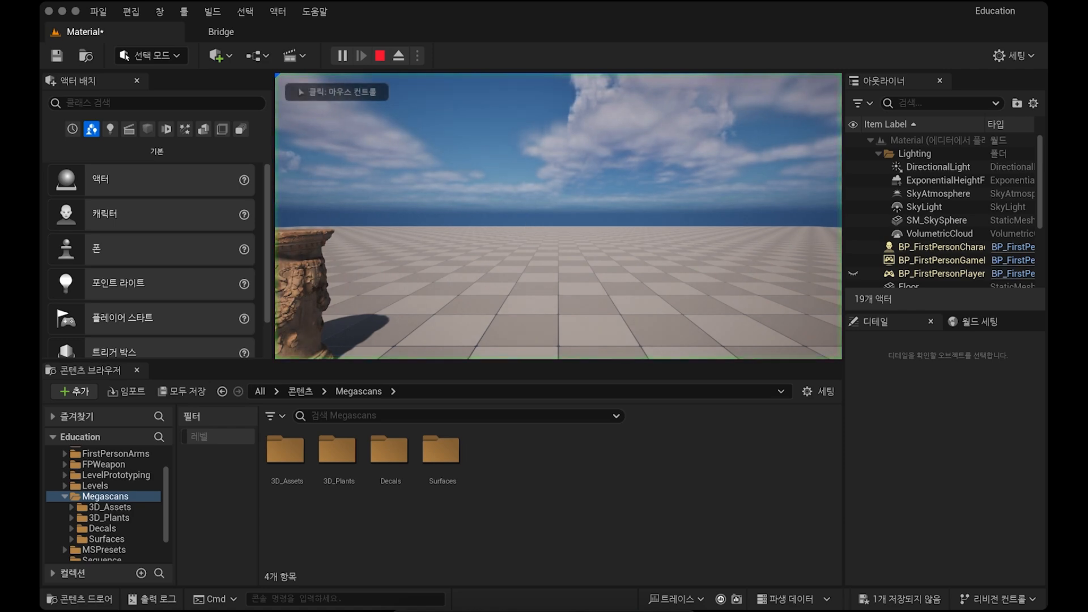
pyautogui.press('w')
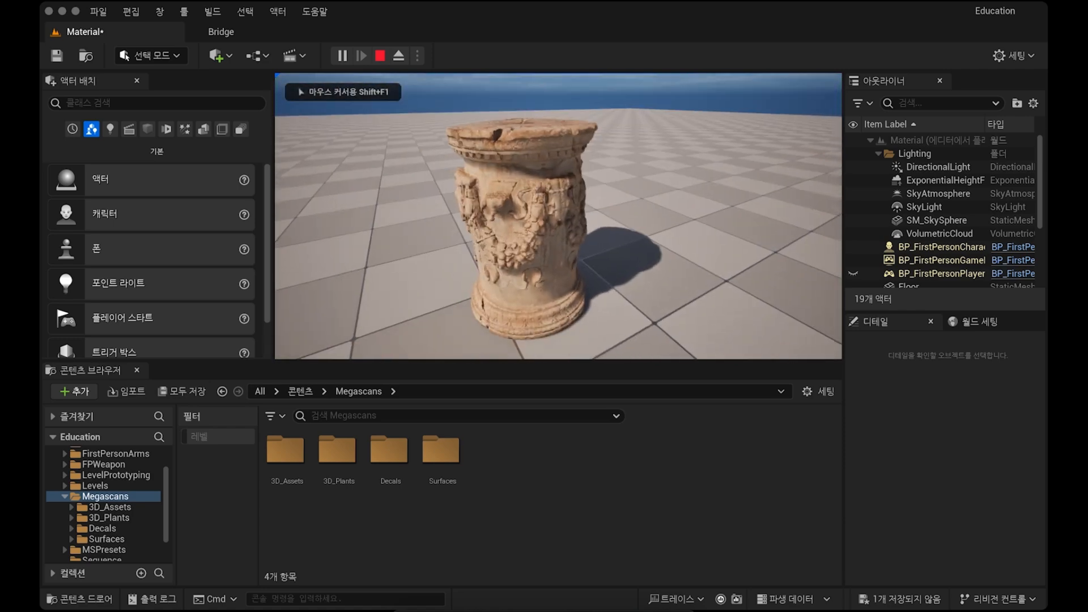
pyautogui.press('w')
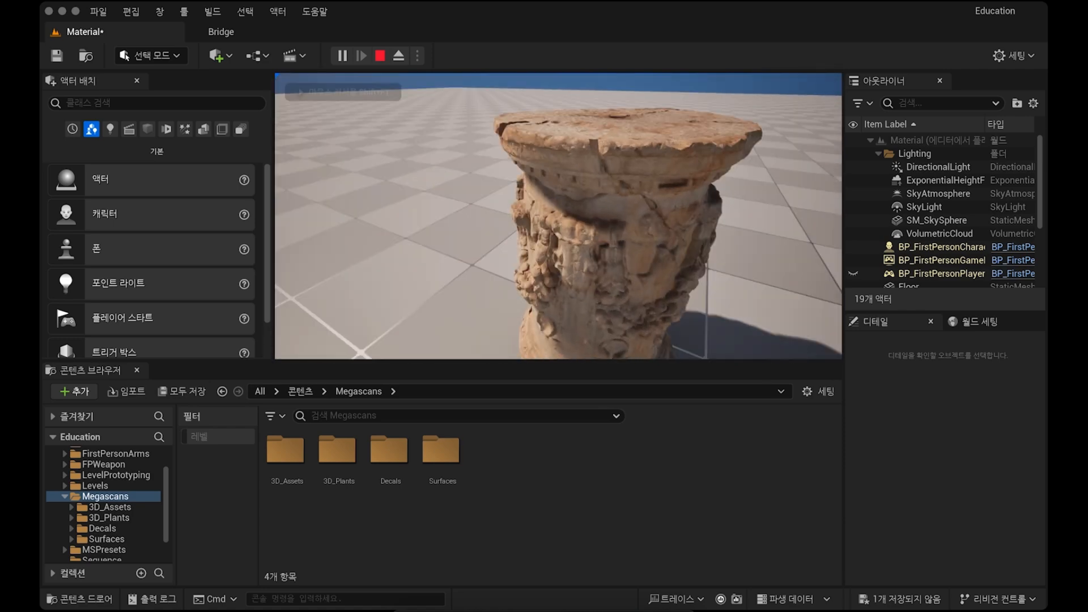
# Step: Circle the damaged Roman plinth in the play session to view its sides, and stop playing
pyautogui.press('d')
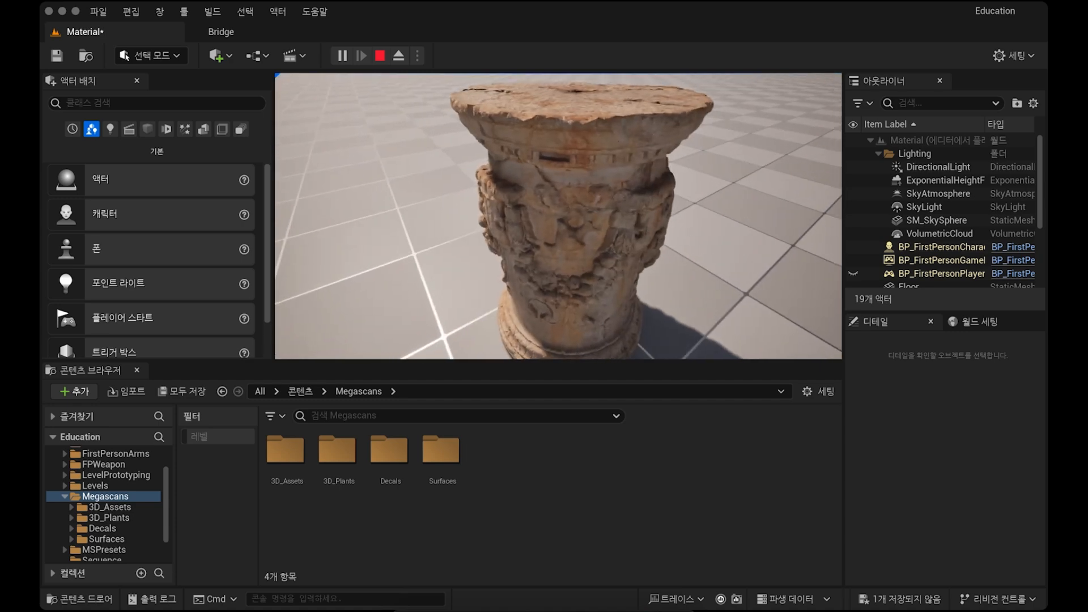
pyautogui.press('a')
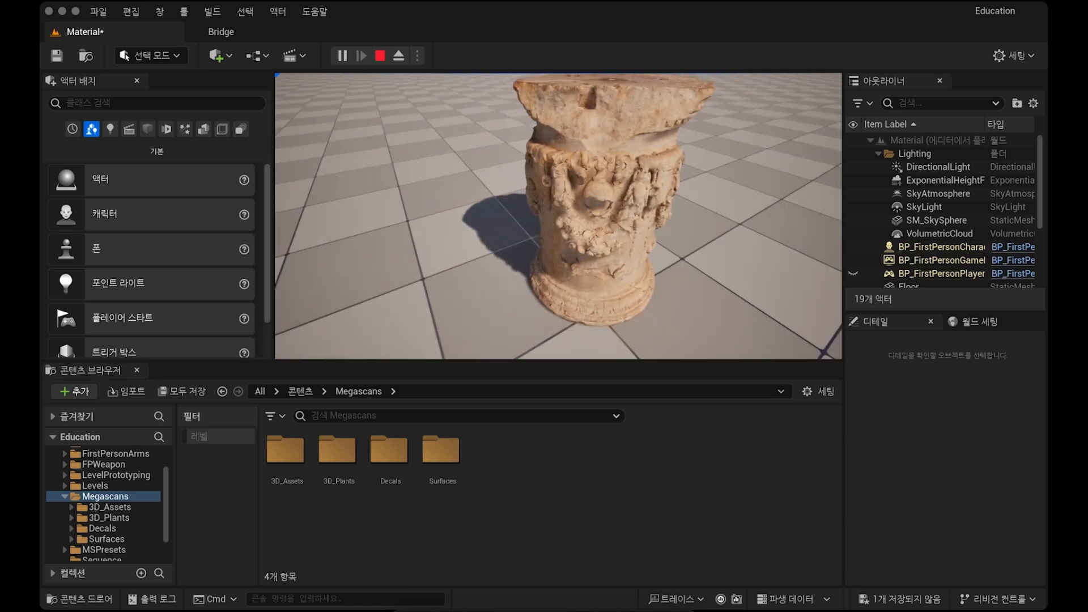
pyautogui.press('Escape')
# Step: Reframe the selected damaged Roman plinth in the editor viewport and locate its source asset in the Content Browser
pyautogui.press('w')
pyautogui.moveTo(624, 250)
pyautogui.mouseDown(button='right')
pyautogui.moveTo(618, 271)
pyautogui.moveTo(624, 250)
pyautogui.mouseUp(button='right')
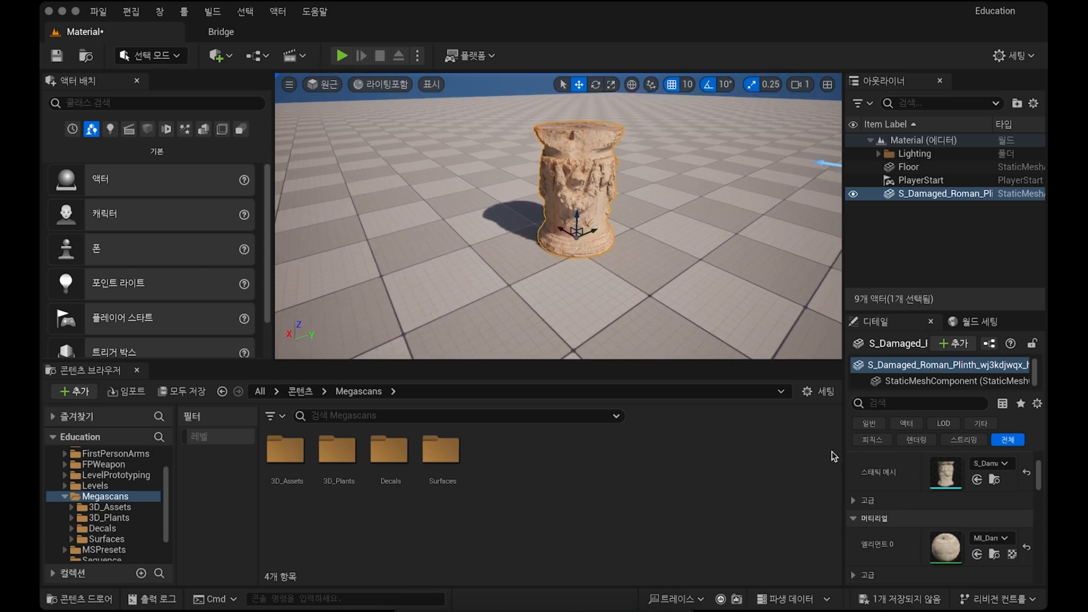
pyautogui.press('super+b')
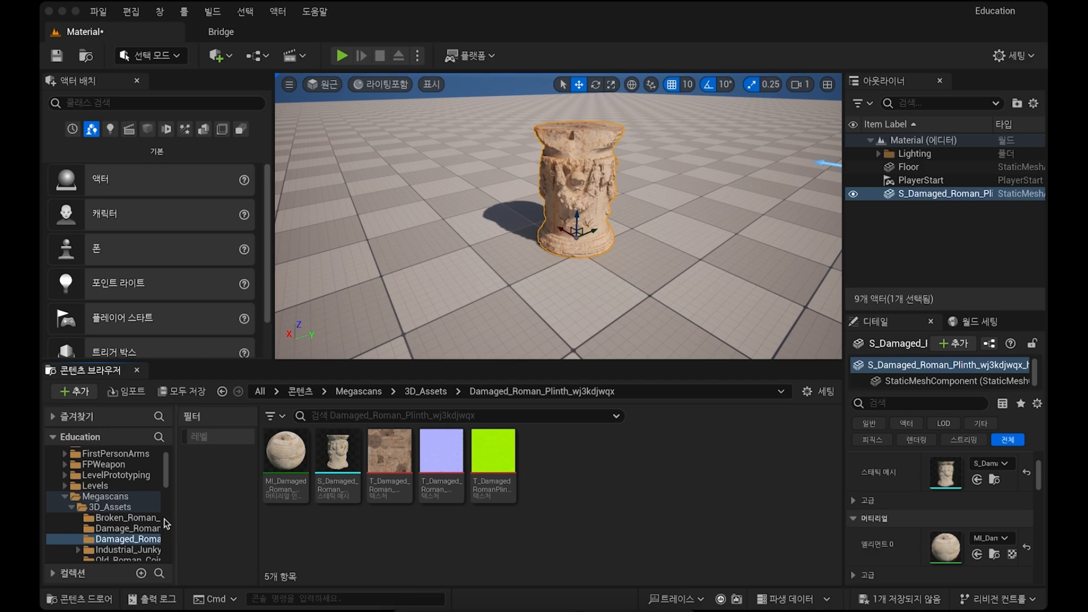
# Step: Look through the first asset folders under Megascans 3D_Assets, down to the Roman broken column base
pyautogui.click(132, 509)
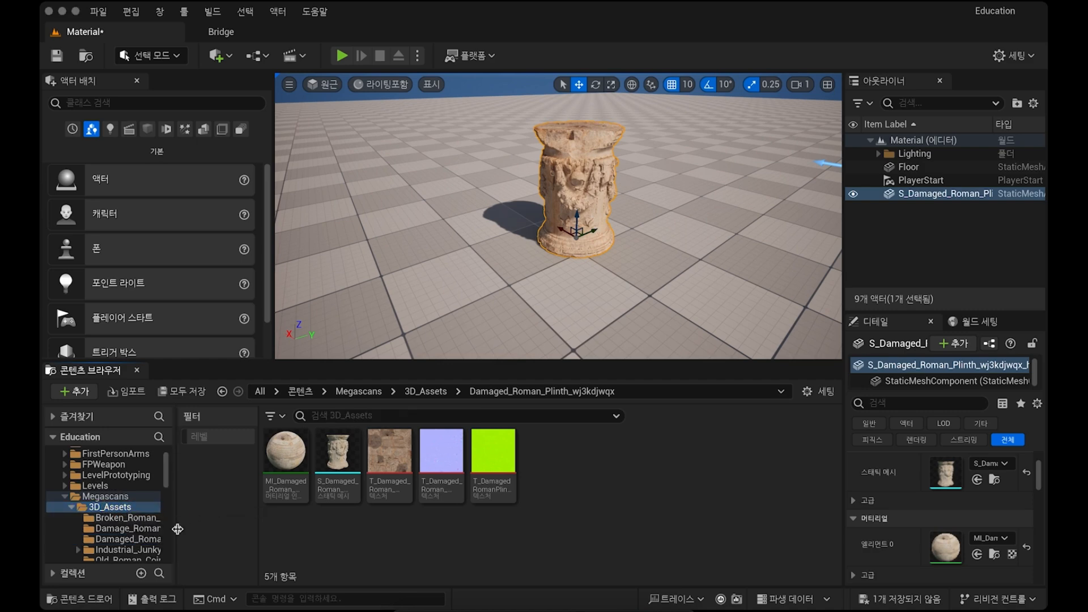
pyautogui.click(137, 524)
pyautogui.click(136, 528)
pyautogui.click(136, 539)
pyautogui.scroll(-1, 135, 546)
pyautogui.click(135, 528)
pyautogui.click(135, 539)
pyautogui.scroll(-1, 132, 547)
pyautogui.click(120, 529)
pyautogui.click(132, 549)
pyautogui.scroll(-1, 132, 548)
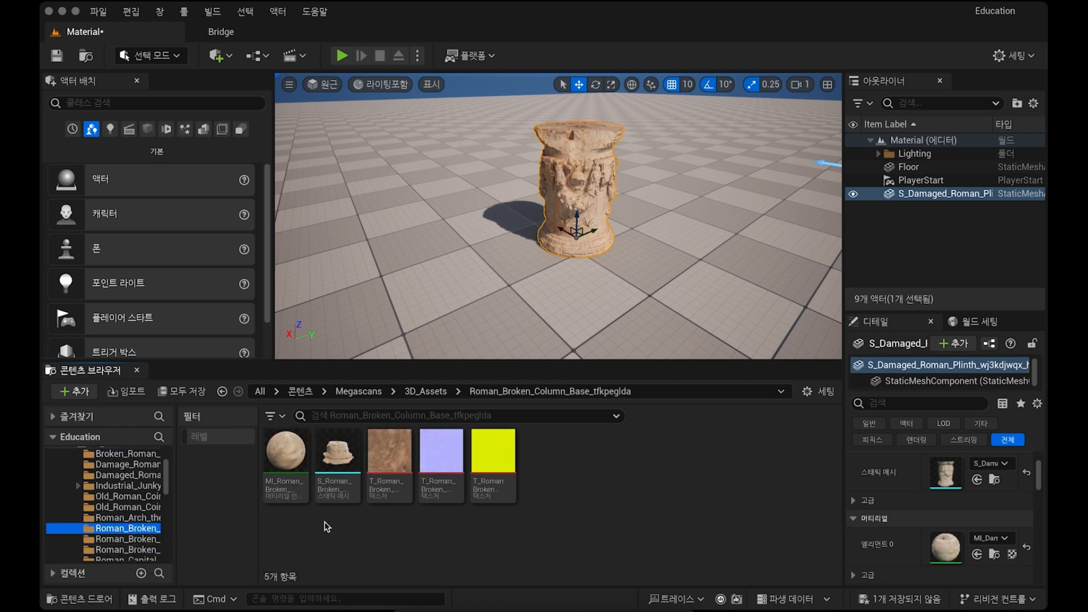
# Step: Look through the Roman broken column, capital and column folders in 3D_Assets
pyautogui.click(124, 540)
pyautogui.scroll(2, 124, 543)
pyautogui.scroll(-3, 124, 543)
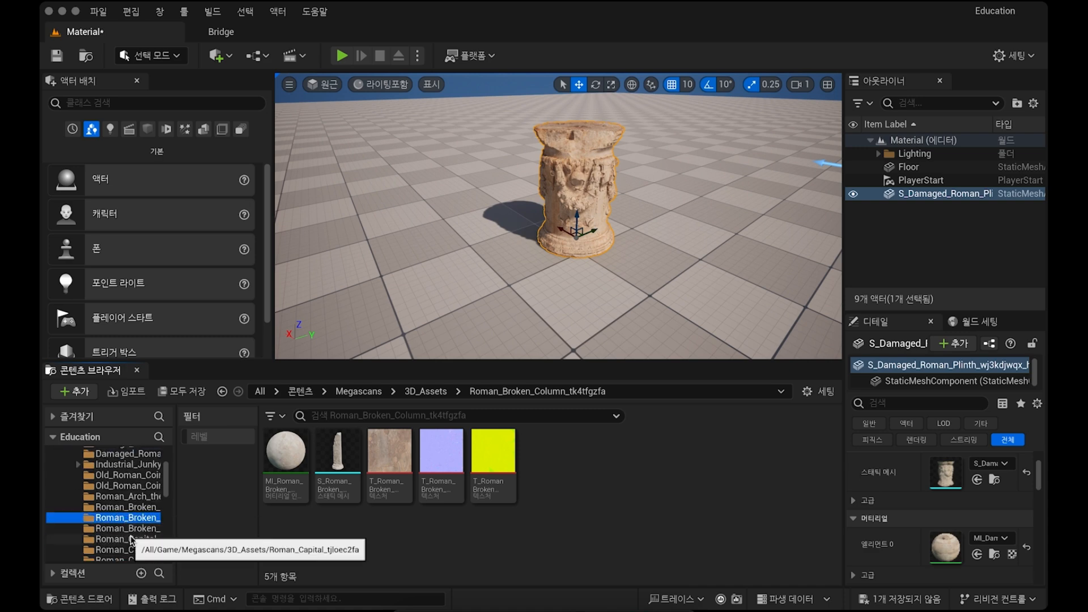
pyautogui.click(131, 539)
pyautogui.scroll(-1, 132, 539)
pyautogui.click(128, 531)
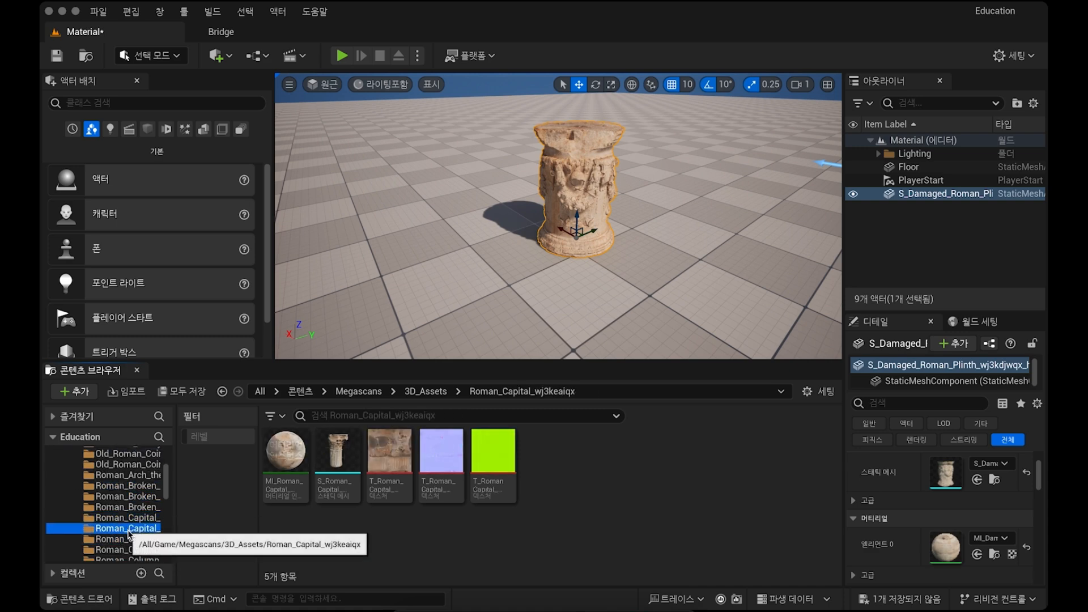
pyautogui.scroll(-1, 128, 533)
pyautogui.click(128, 530)
pyautogui.scroll(-1, 129, 531)
pyautogui.scroll(4, 128, 530)
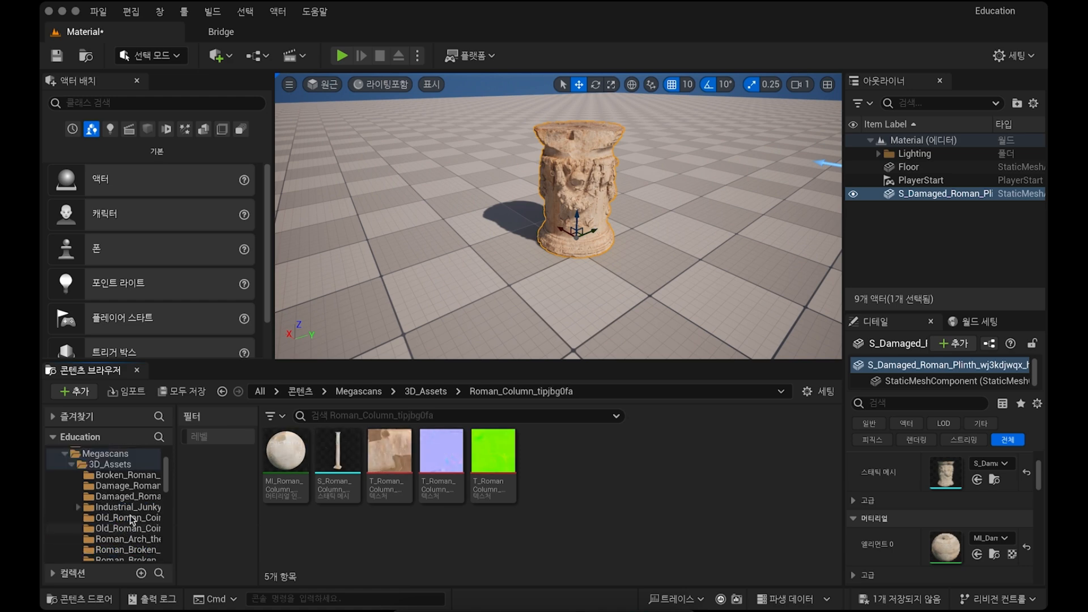
# Step: Place the static mesh from the Damage_Roman_Column folder on the floor to the left of the plinth
pyautogui.click(129, 488)
pyautogui.moveTo(338, 452)
pyautogui.moveTo(338, 451); pyautogui.dragTo(383, 240)
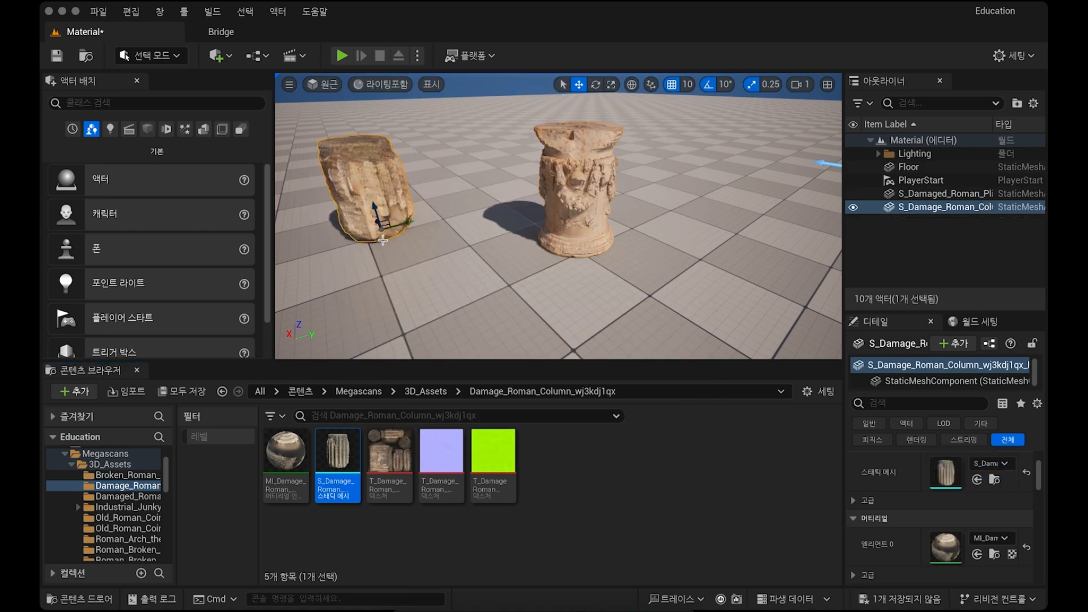
# Step: Show the whole 3D_Assets folder and replace the Level filter with a Static Mesh filter
pyautogui.click(120, 466)
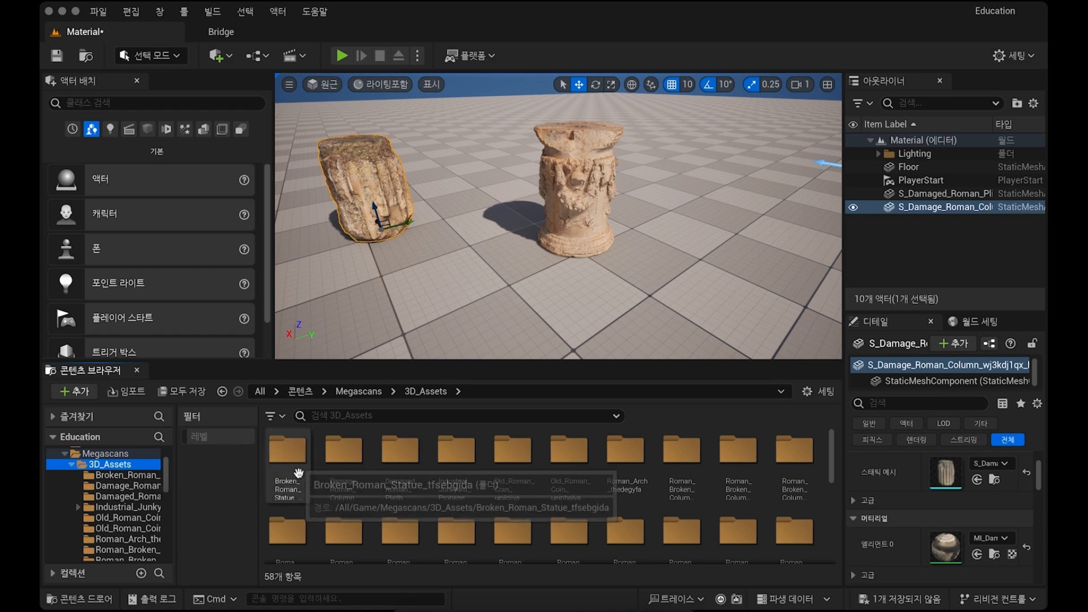
pyautogui.click(283, 418)
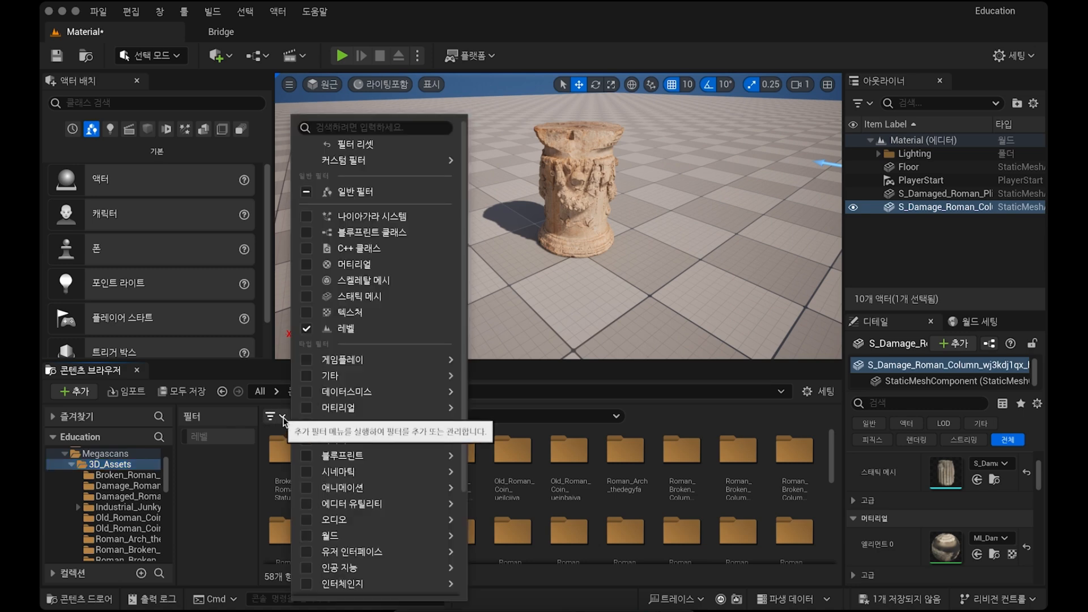
pyautogui.click(307, 328)
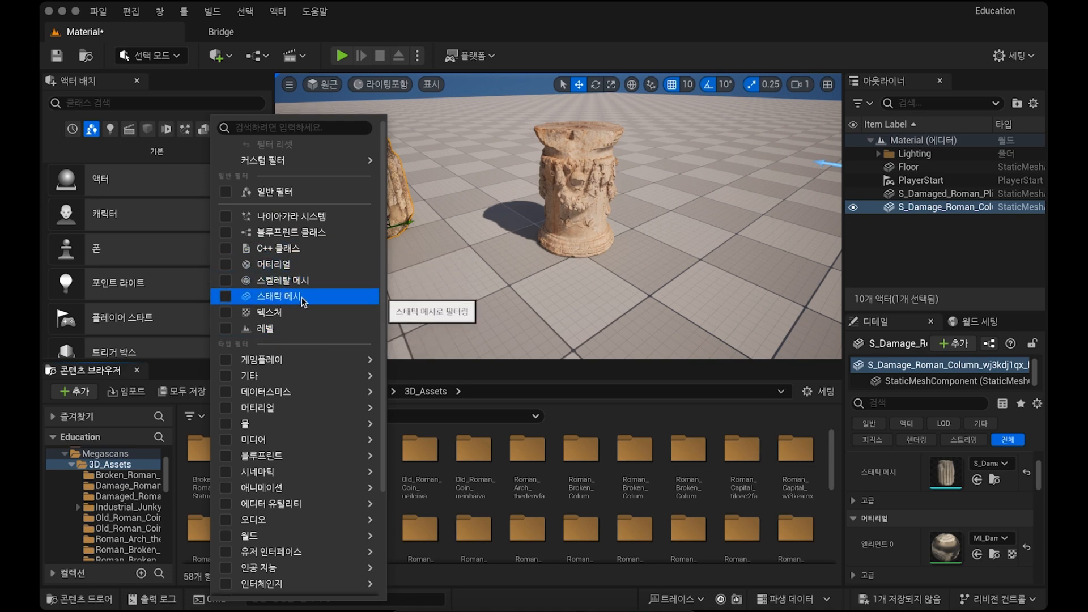
pyautogui.click(225, 301)
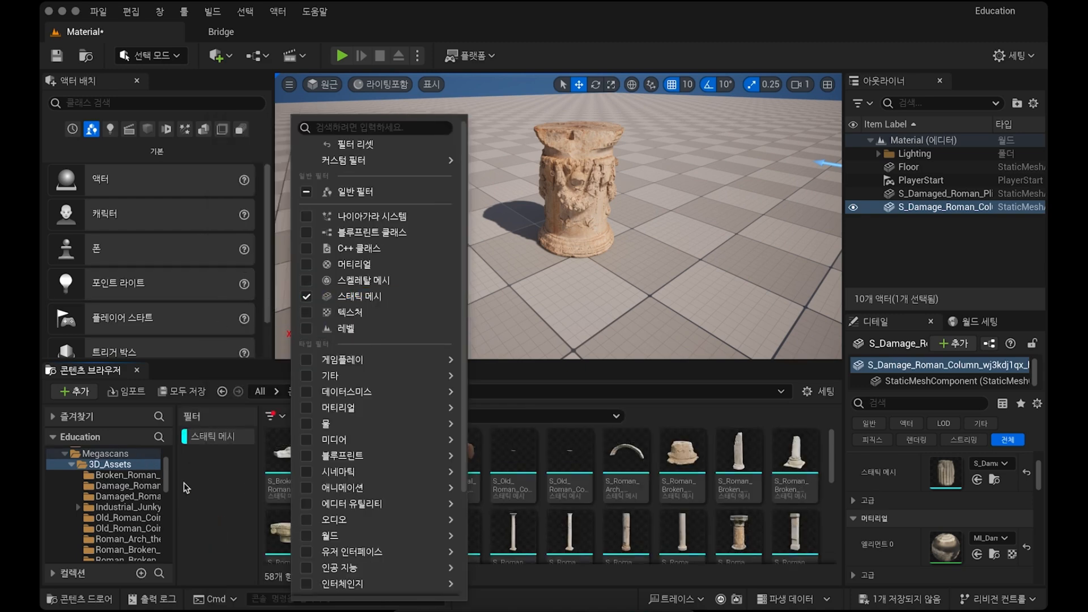
pyautogui.click(229, 491)
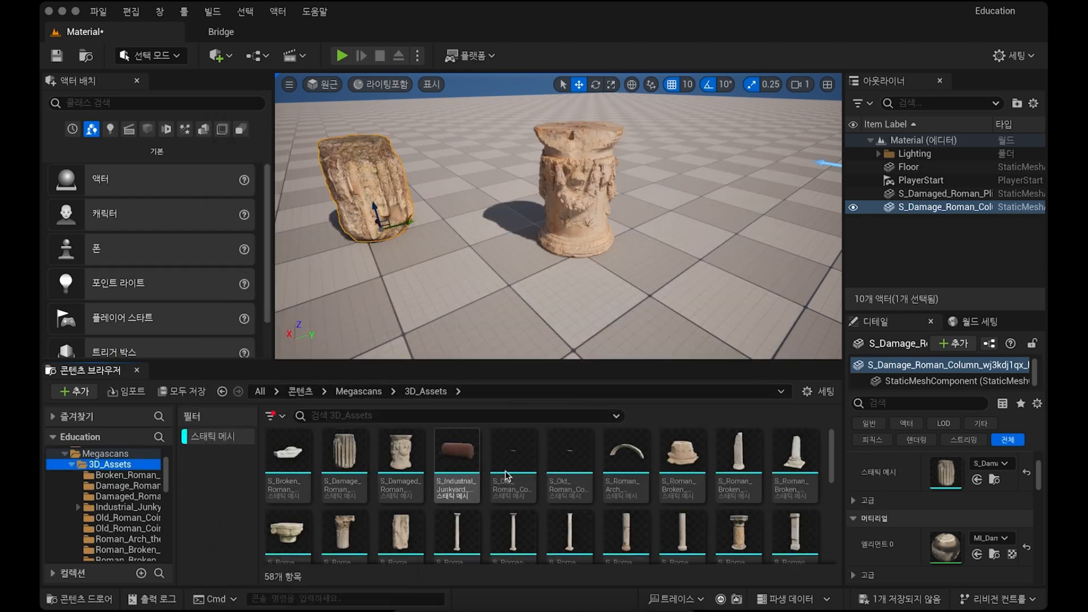
# Step: Browse the filtered 3D_Assets static meshes and compare the folder with the Static Mesh filter off and on
pyautogui.scroll(-5, 795, 510)
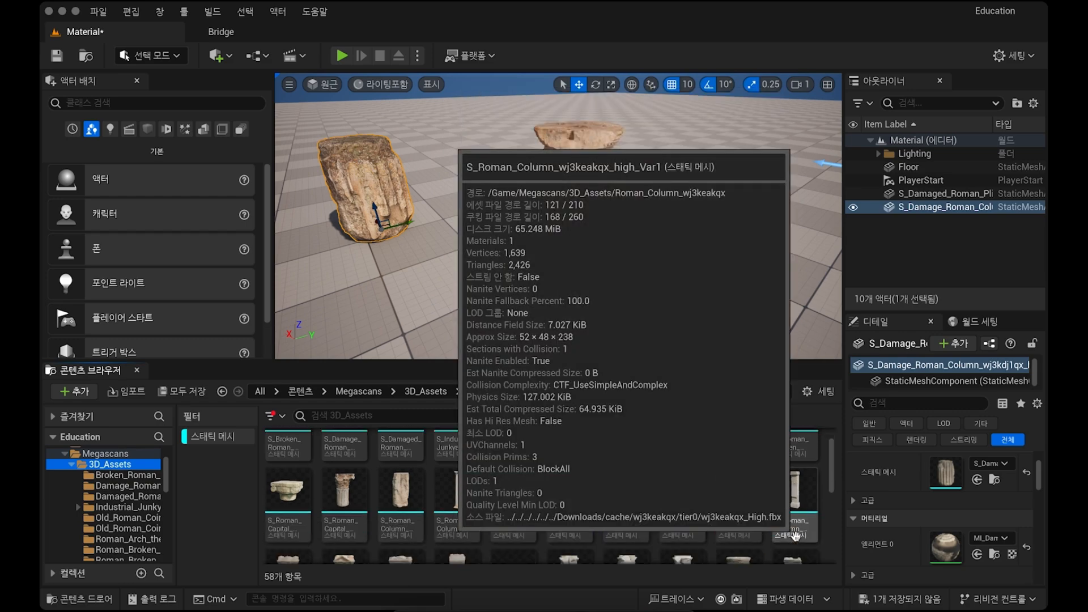
pyautogui.scroll(-5, 795, 536)
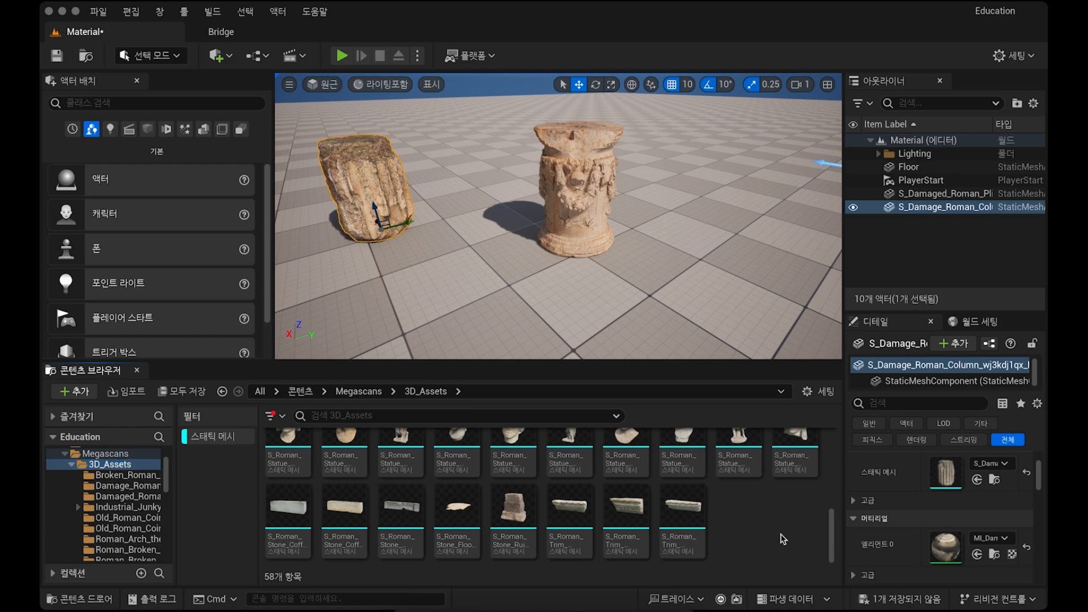
pyautogui.scroll(2, 792, 537)
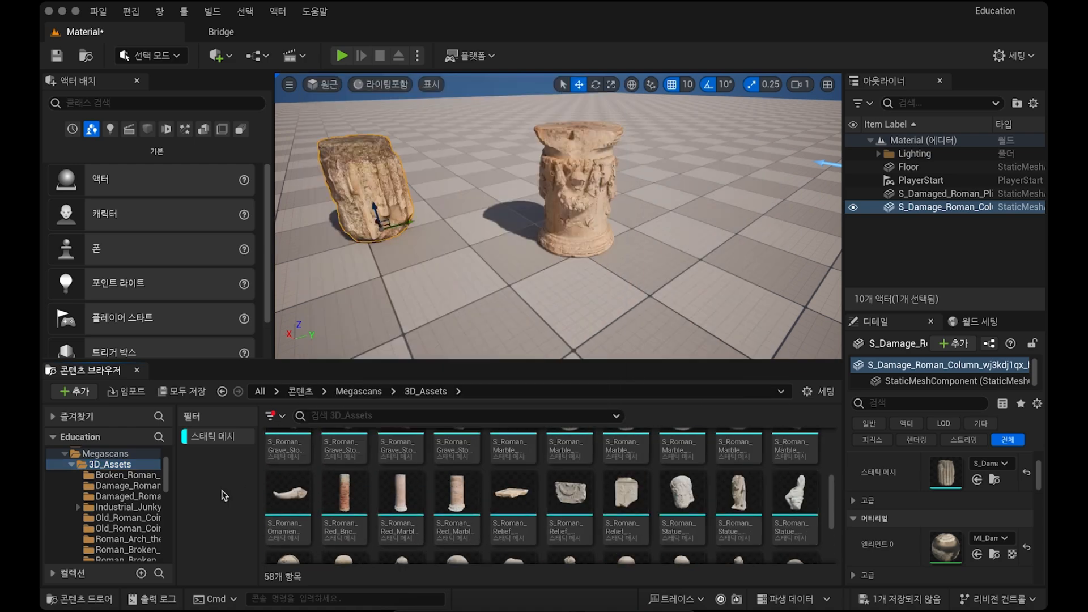
pyautogui.click(225, 440)
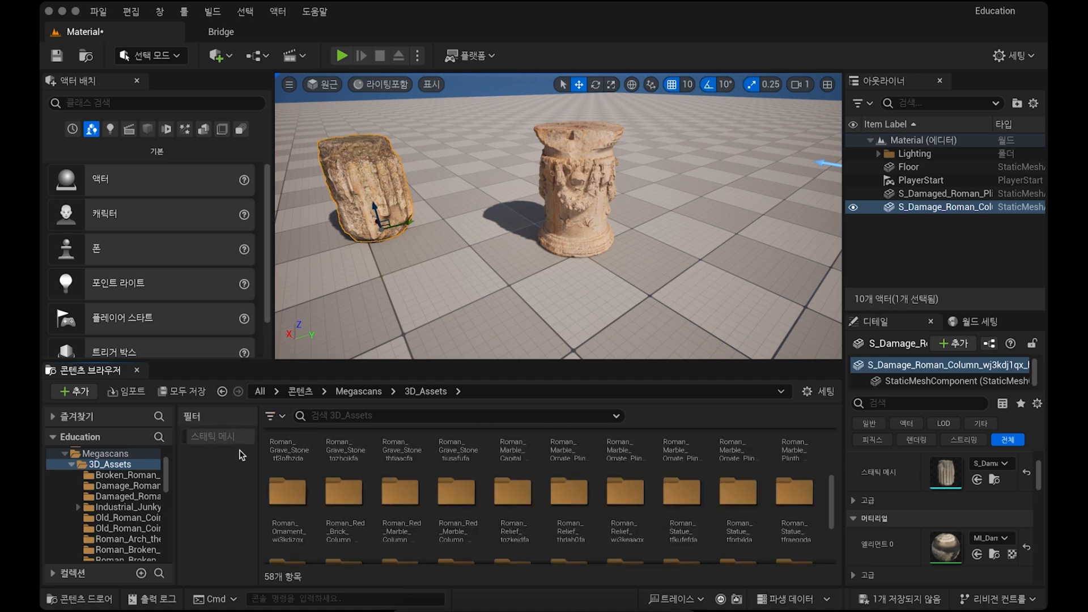
pyautogui.click(216, 435)
pyautogui.scroll(-1, 348, 490)
pyautogui.scroll(3, 348, 490)
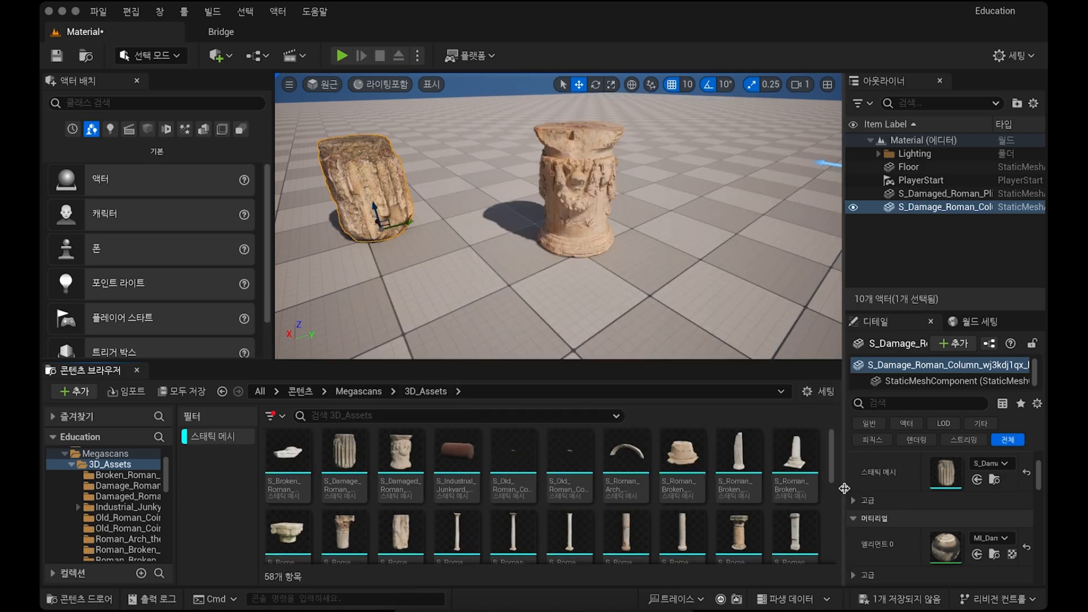
# Step: Check the Nanite options of the damaged Roman plinth static mesh and leave them as they are
pyautogui.moveTo(675, 457)
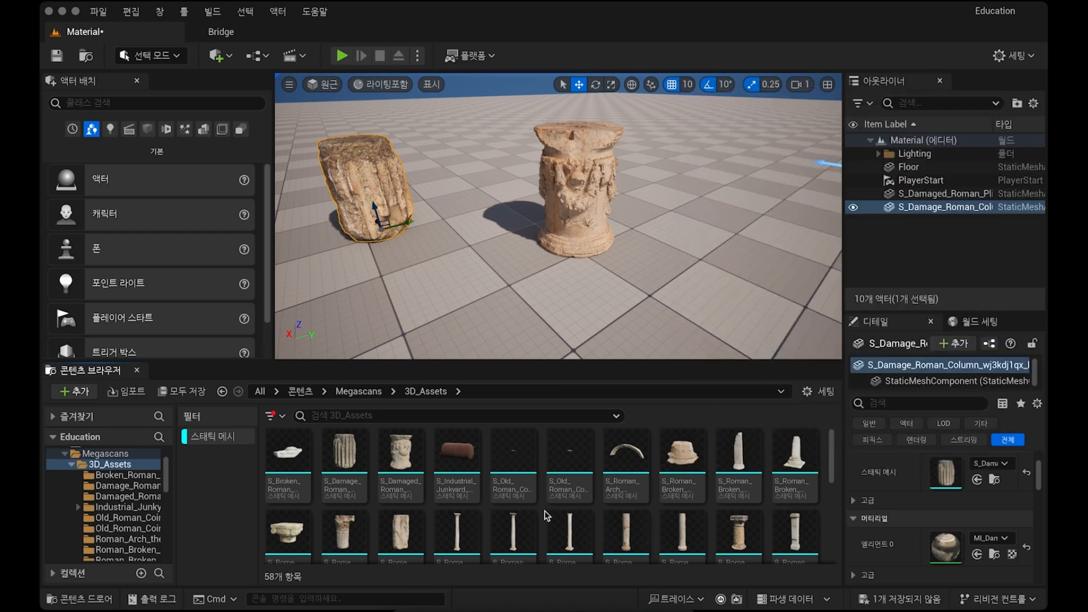
pyautogui.click(412, 449)
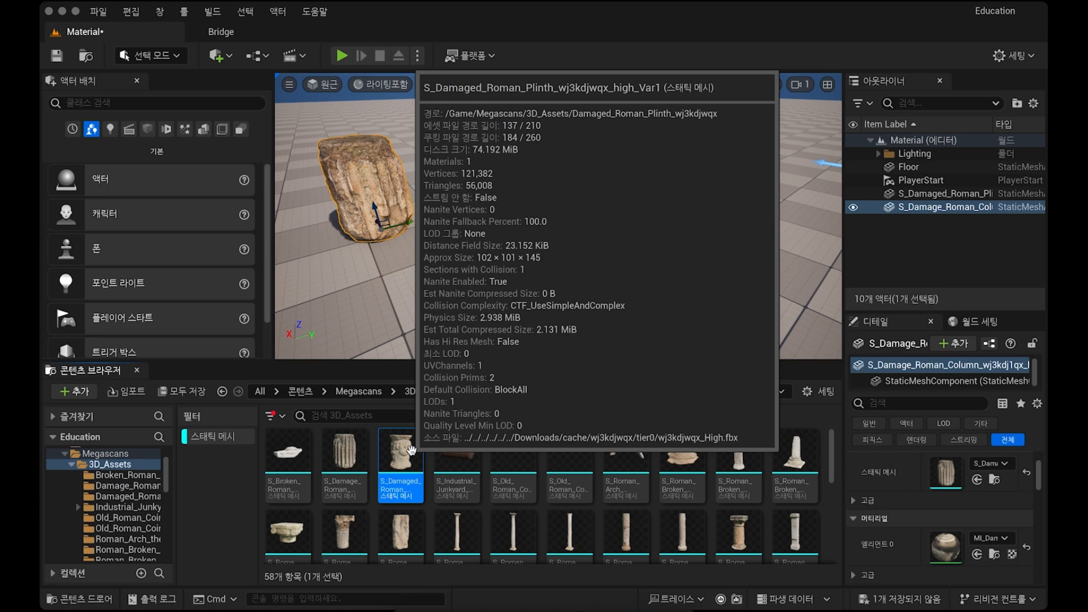
pyautogui.rightClick(407, 454)
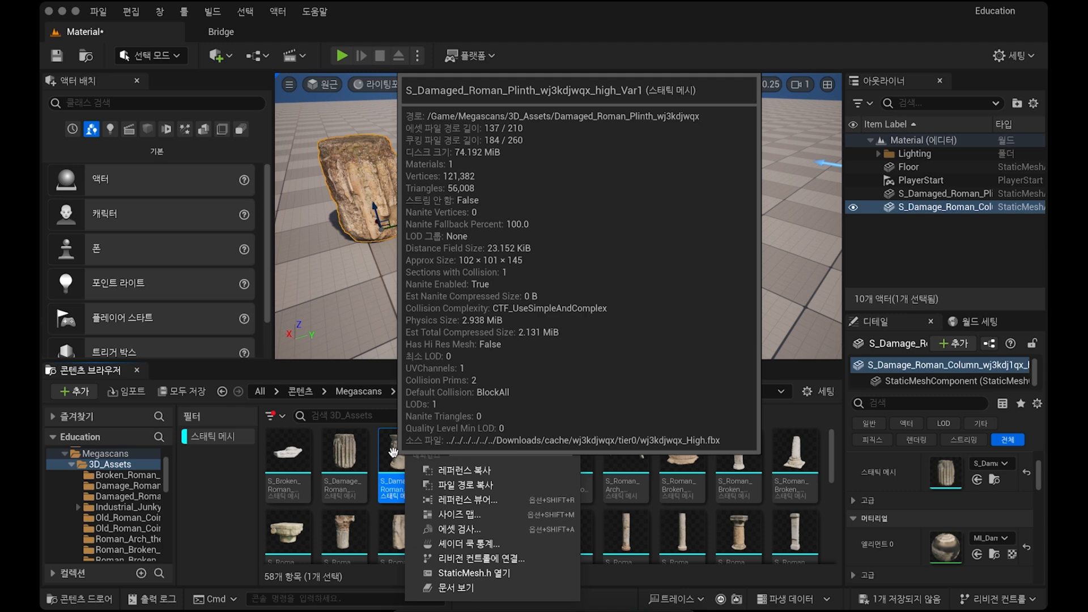
pyautogui.click(393, 452)
pyautogui.rightClick(397, 463)
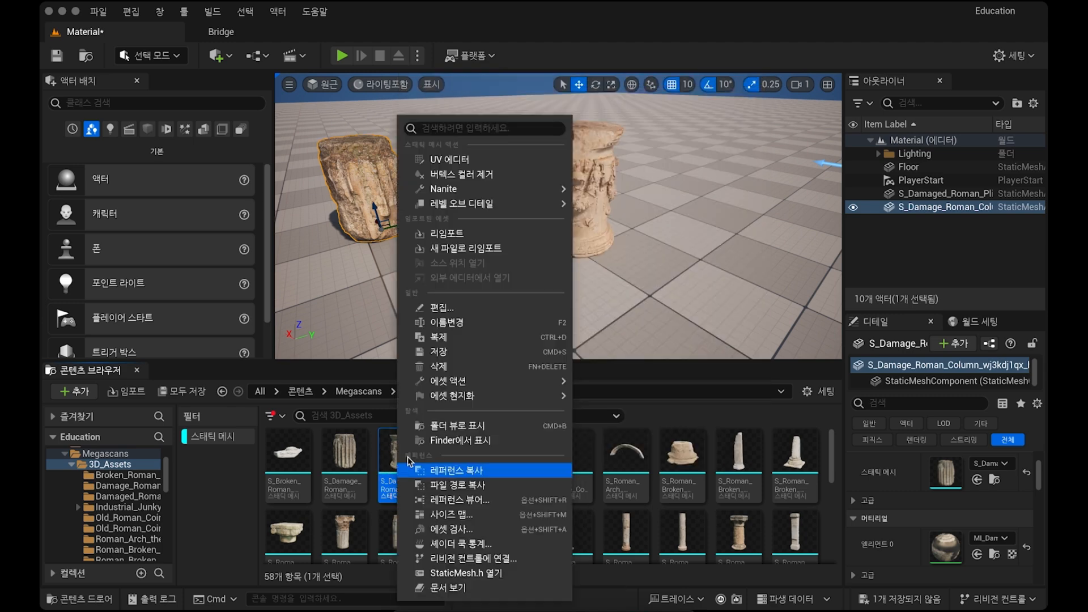
pyautogui.moveTo(486, 189)
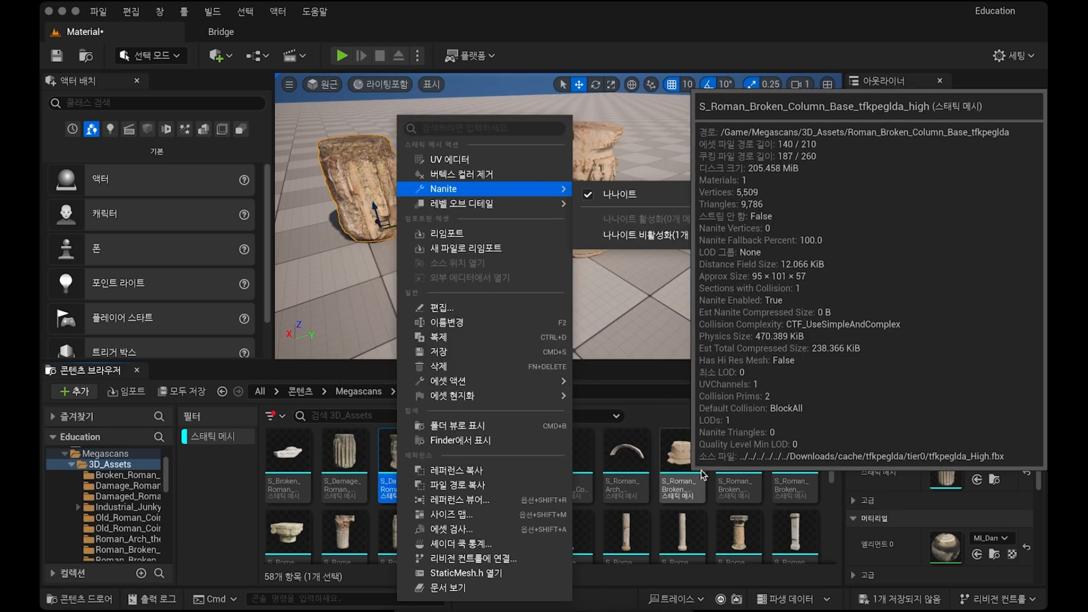
pyautogui.click(740, 467)
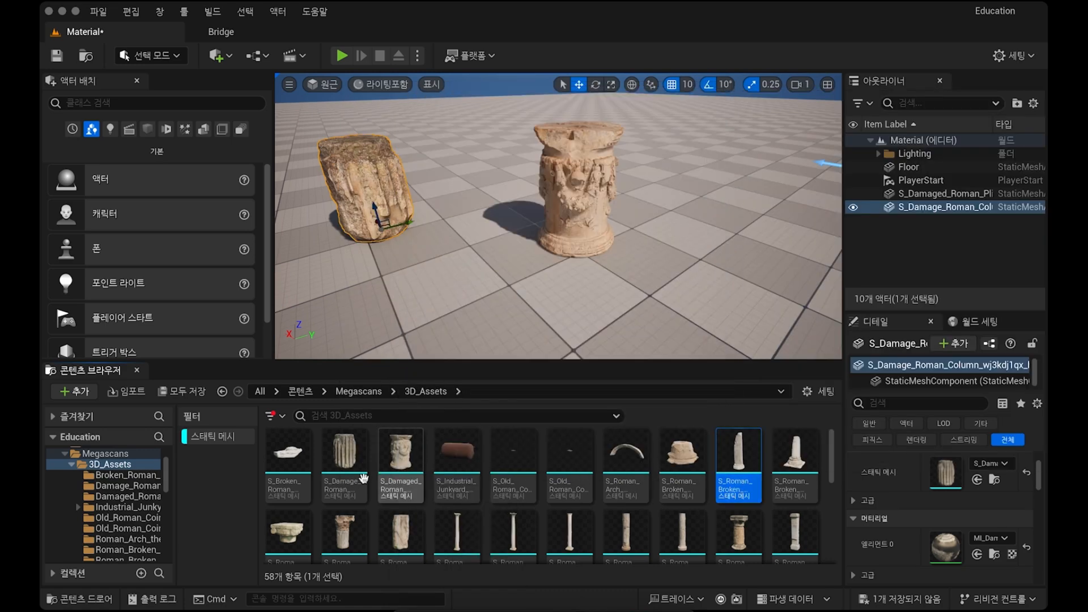
# Step: Select all the static meshes in 3D_Assets and change their Nanite setting together
pyautogui.click(288, 457)
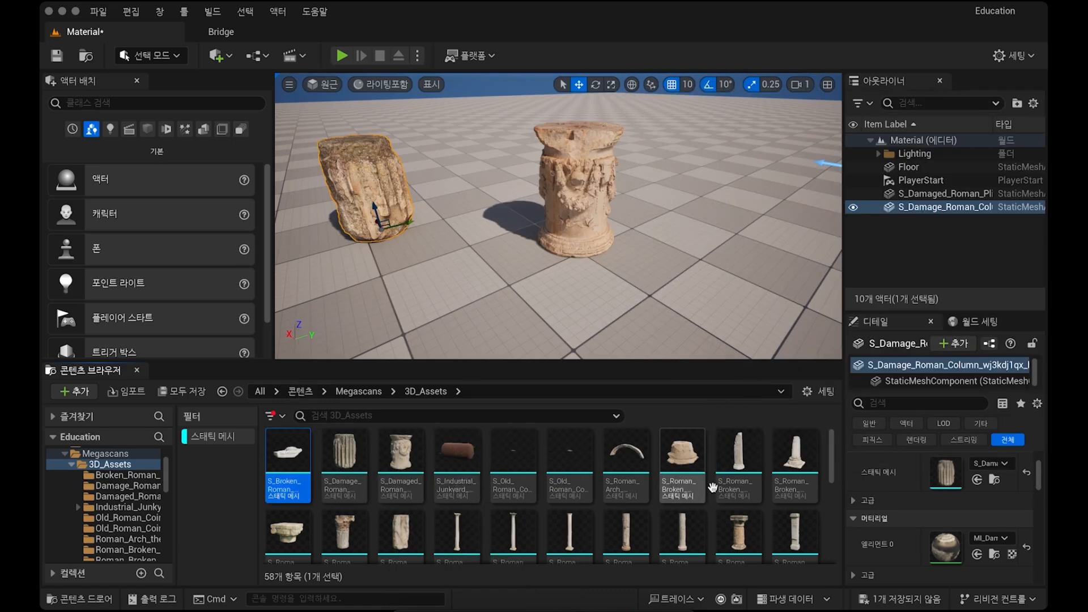
pyautogui.moveTo(286, 451)
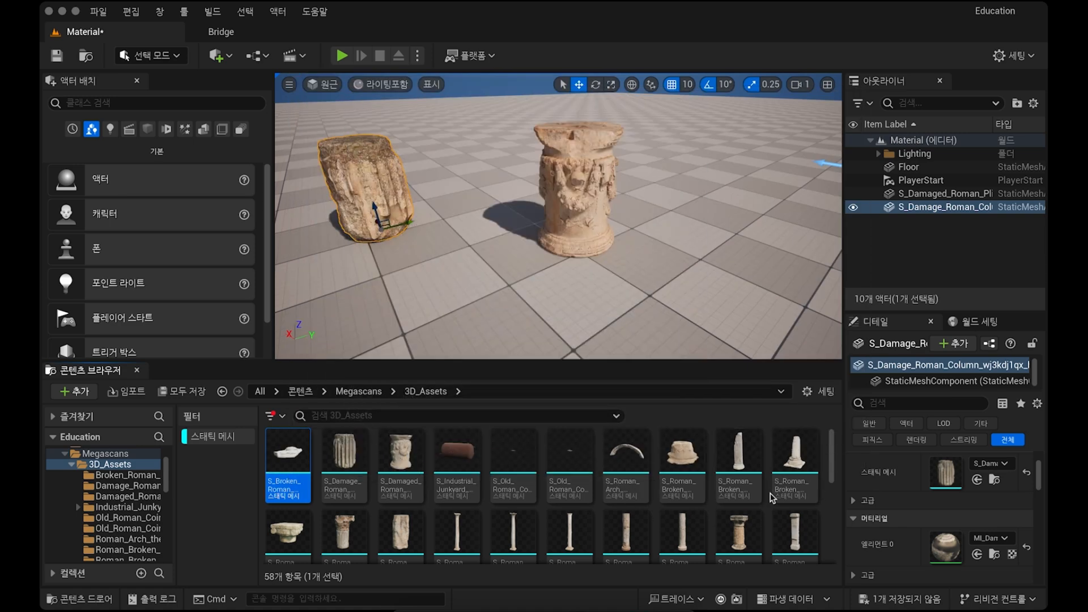
pyautogui.scroll(-2, 771, 498)
pyautogui.scroll(-3, 771, 497)
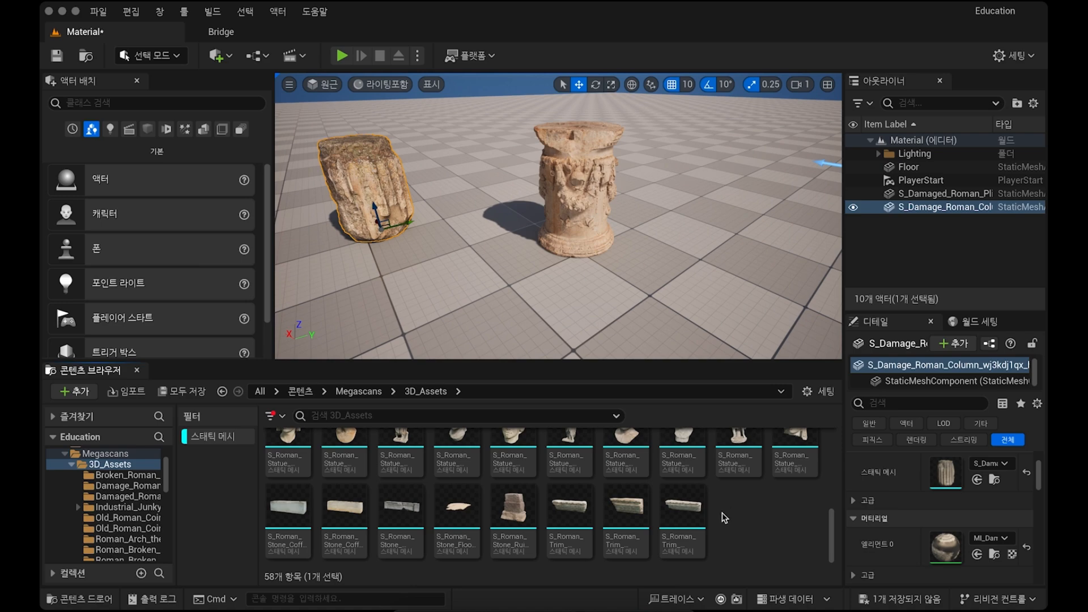
pyautogui.moveTo(683, 511)
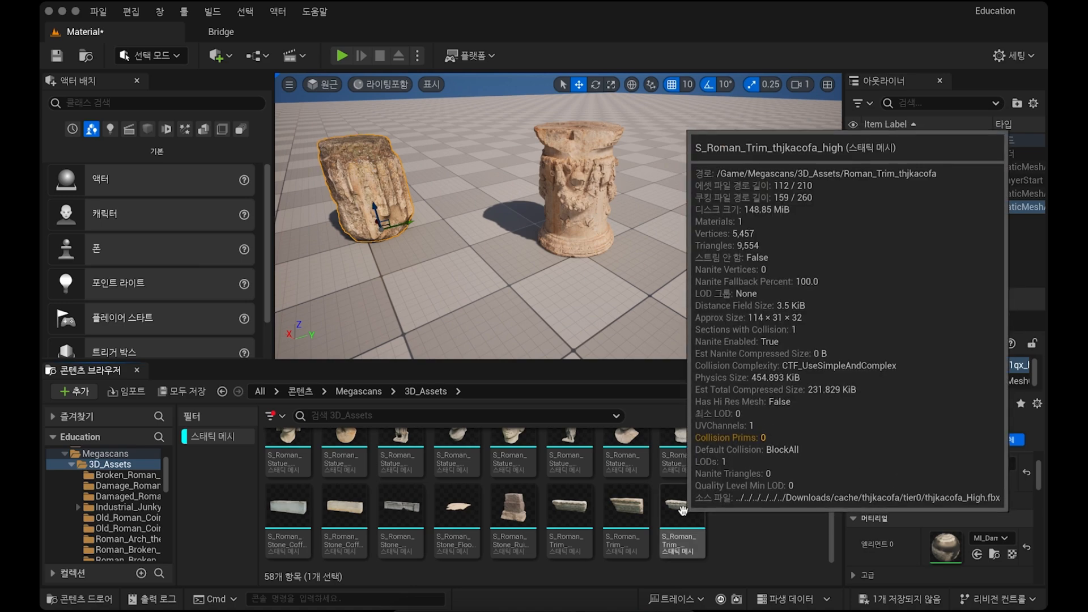
pyautogui.hotkey('ctrl', 'a')
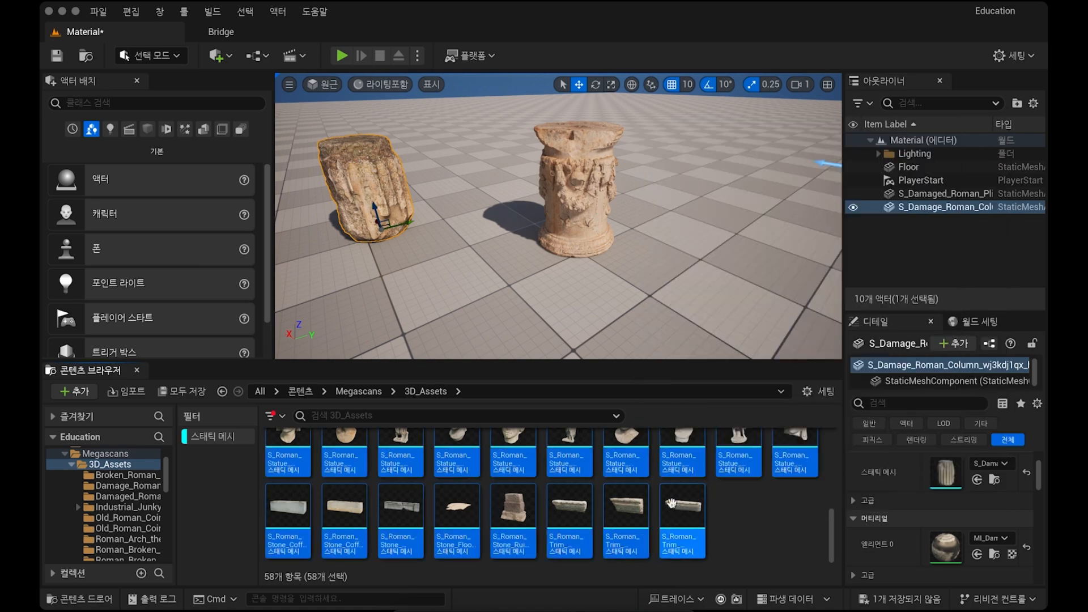
pyautogui.rightClick(683, 510)
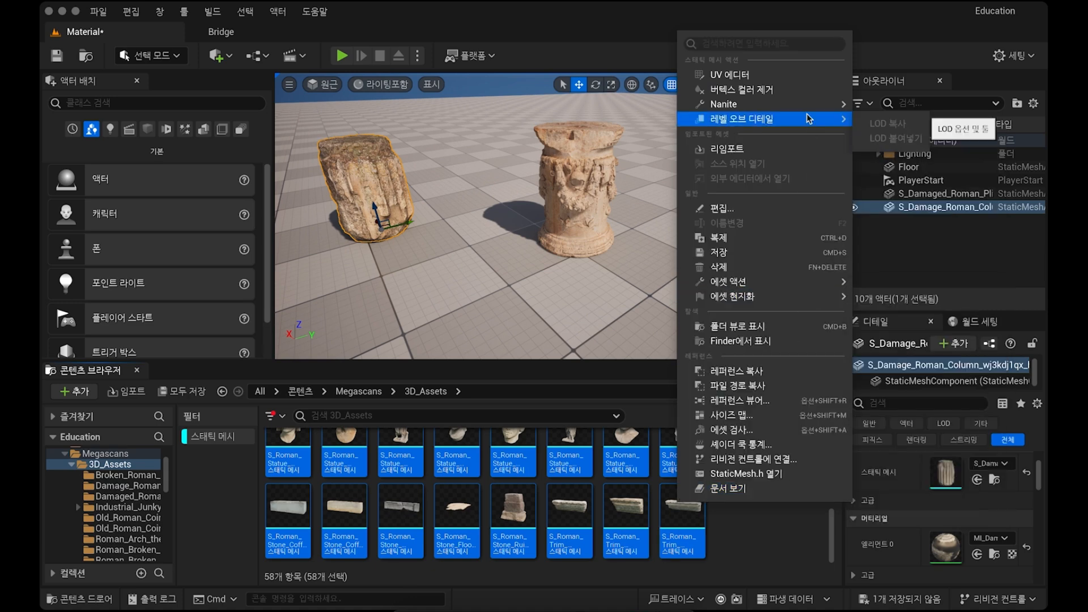
pyautogui.moveTo(806, 106)
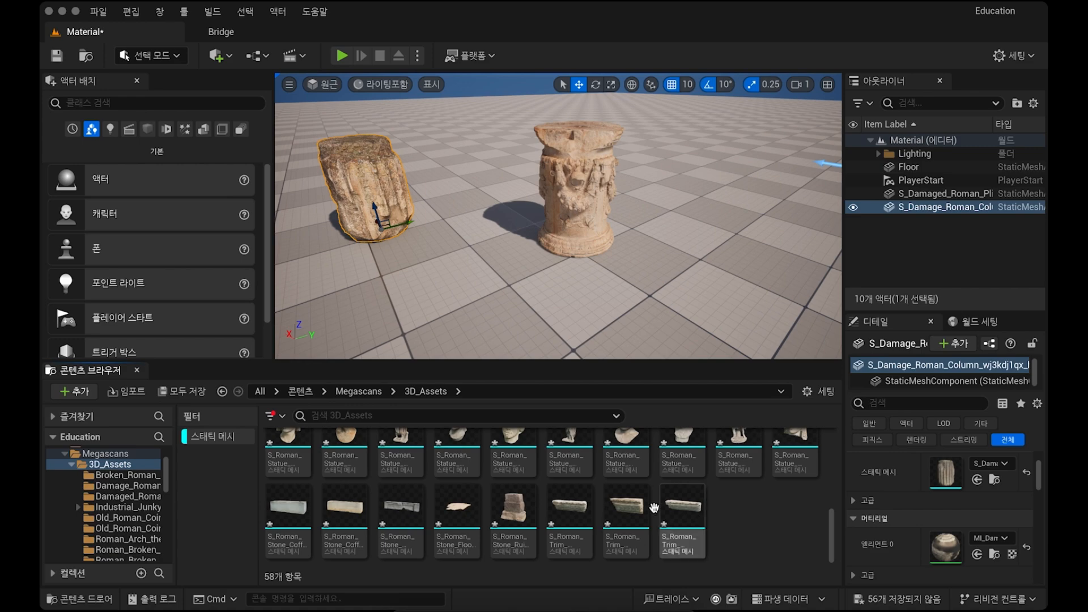
# Step: Place the Roman broken column base mesh on the floor in front of the plinth, to its right
pyautogui.scroll(2, 680, 516)
pyautogui.scroll(5, 653, 508)
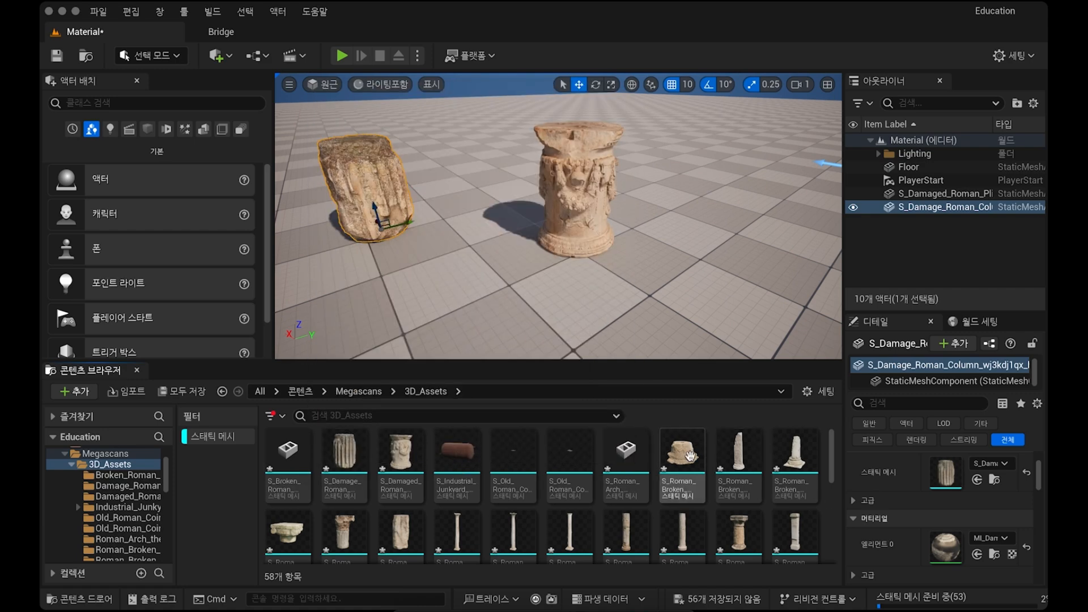
pyautogui.moveTo(692, 457); pyautogui.dragTo(712, 277)
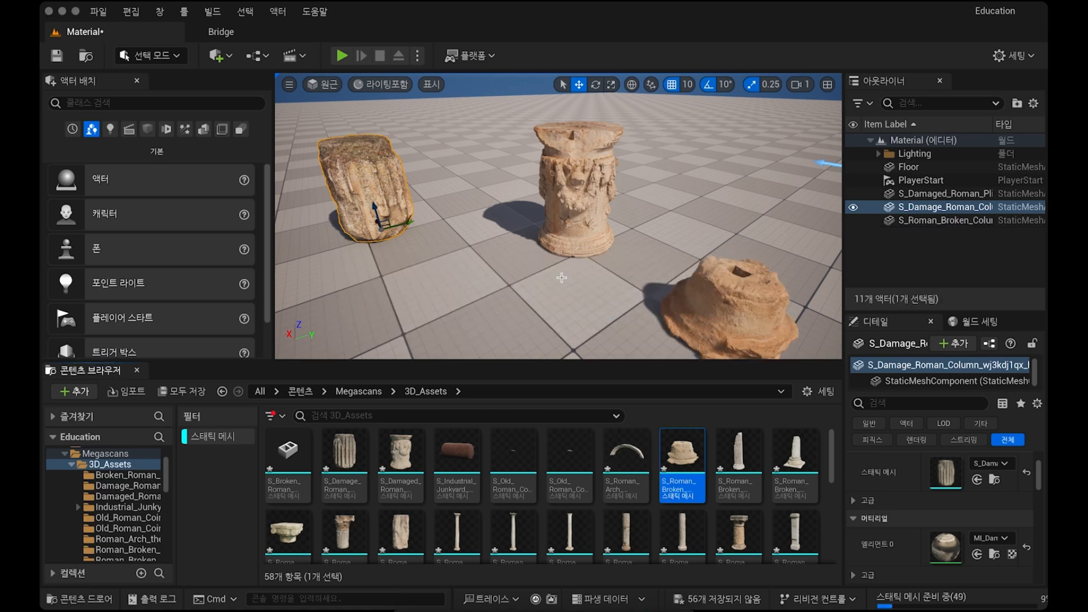
# Step: Place a Roman grave stone mesh from 3D_Assets on the floor near the player start
pyautogui.press('s')
pyautogui.moveTo(633, 279); pyautogui.dragTo(573, 261, button='right')
pyautogui.press('d')
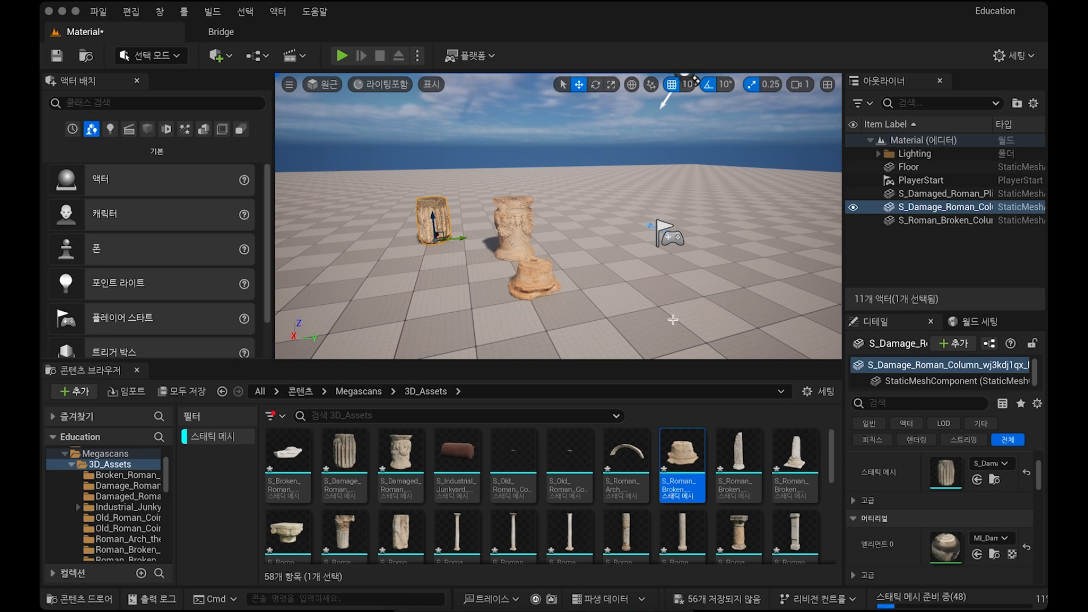
pyautogui.scroll(-1, 604, 503)
pyautogui.scroll(-5, 603, 503)
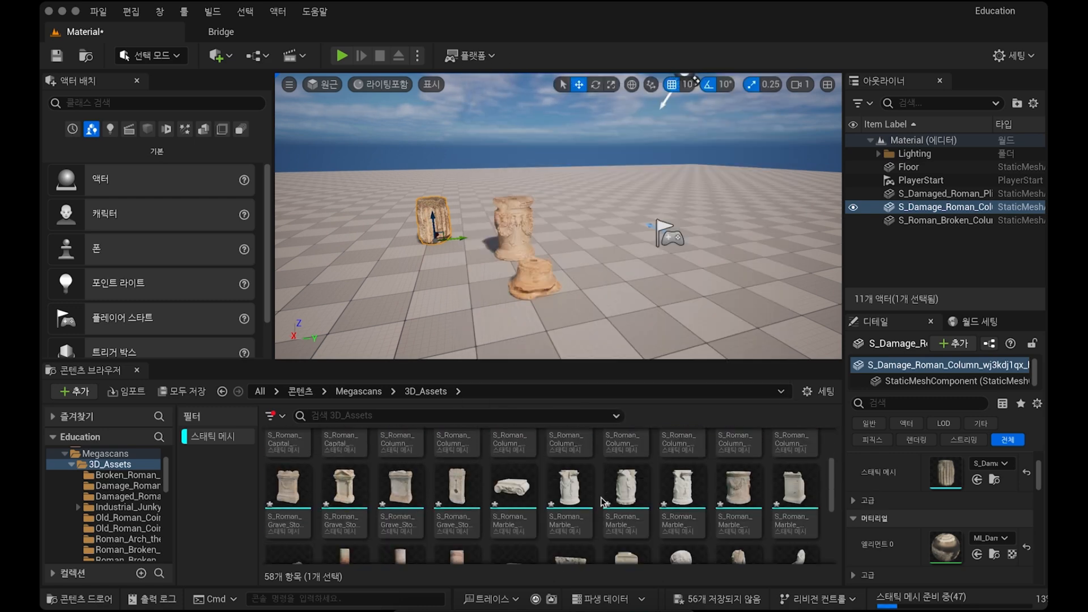
pyautogui.moveTo(344, 490); pyautogui.dragTo(667, 290)
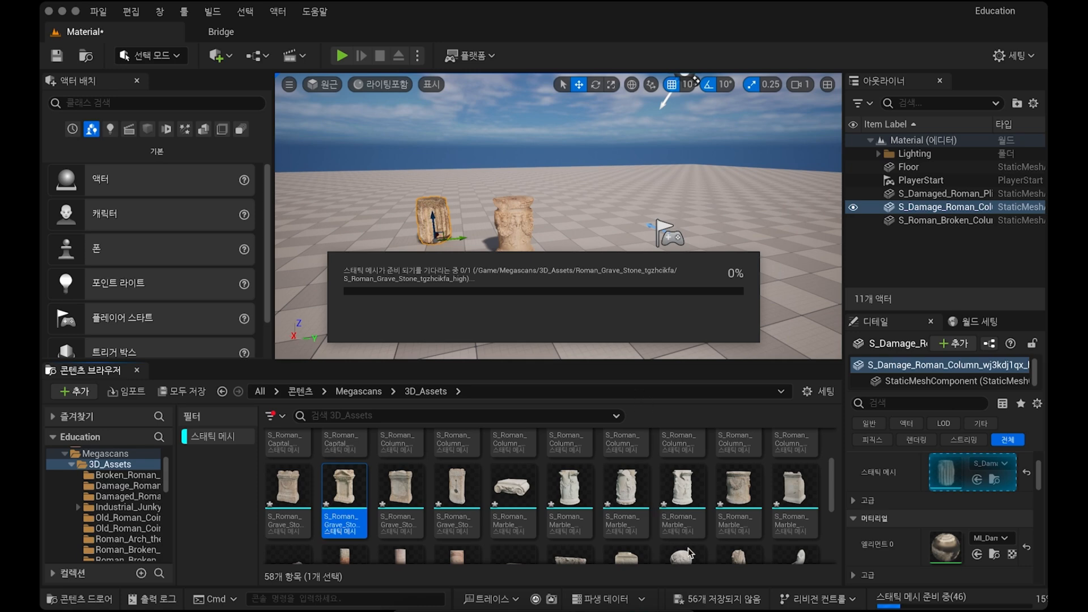
# Step: Examine the front and carved details of the placed Roman grave stone up close
pyautogui.moveTo(579, 304); pyautogui.dragTo(549, 272, button='right')
pyautogui.press('w')
pyautogui.press('s')
pyautogui.press('w')
pyautogui.press('d')
pyautogui.click(484, 216)
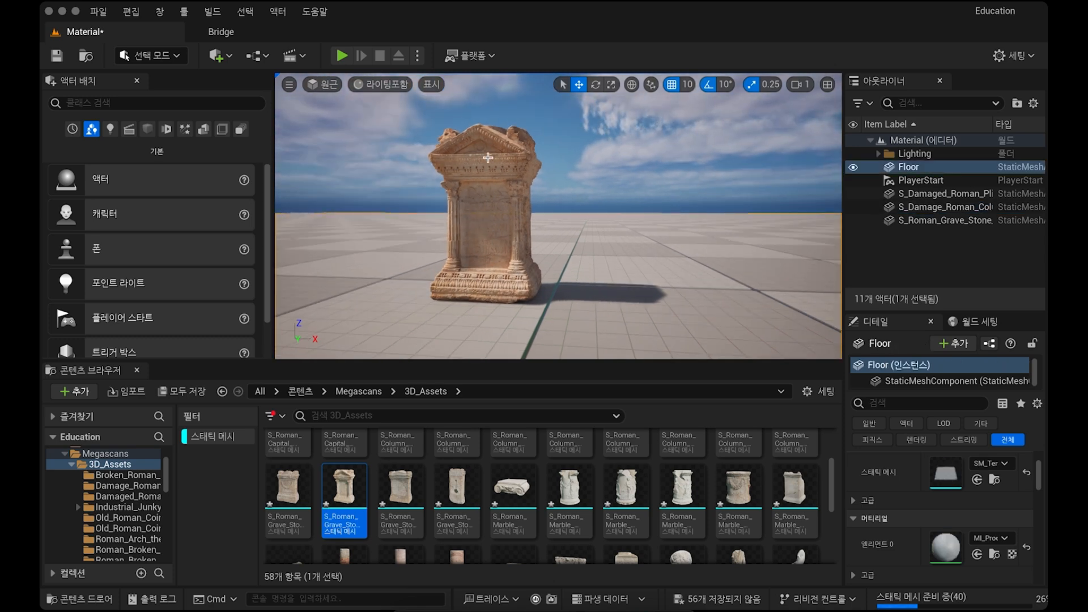
pyautogui.click(487, 158)
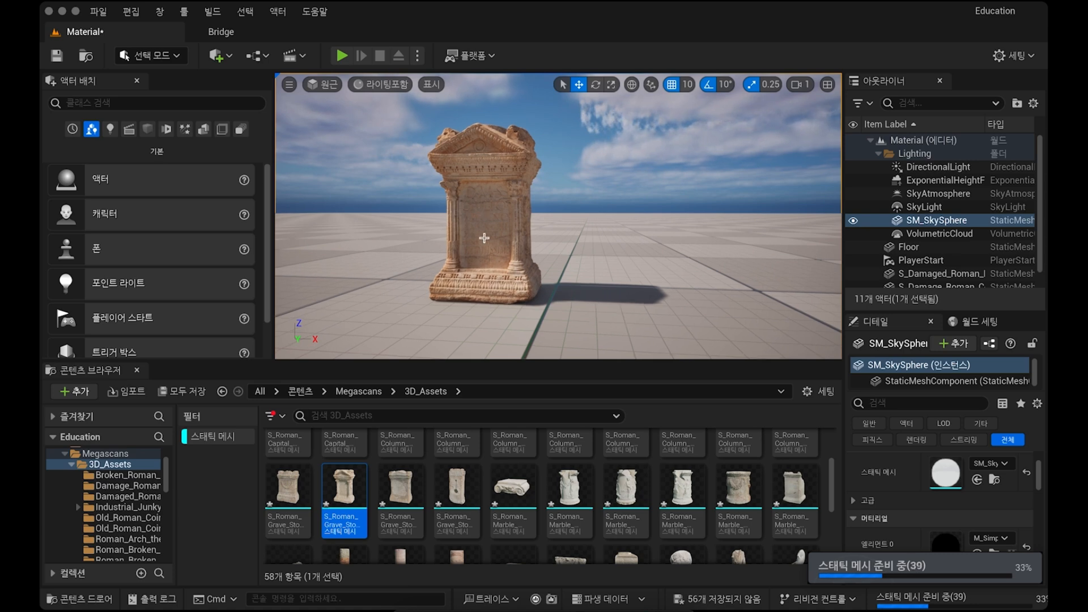
pyautogui.click(484, 237)
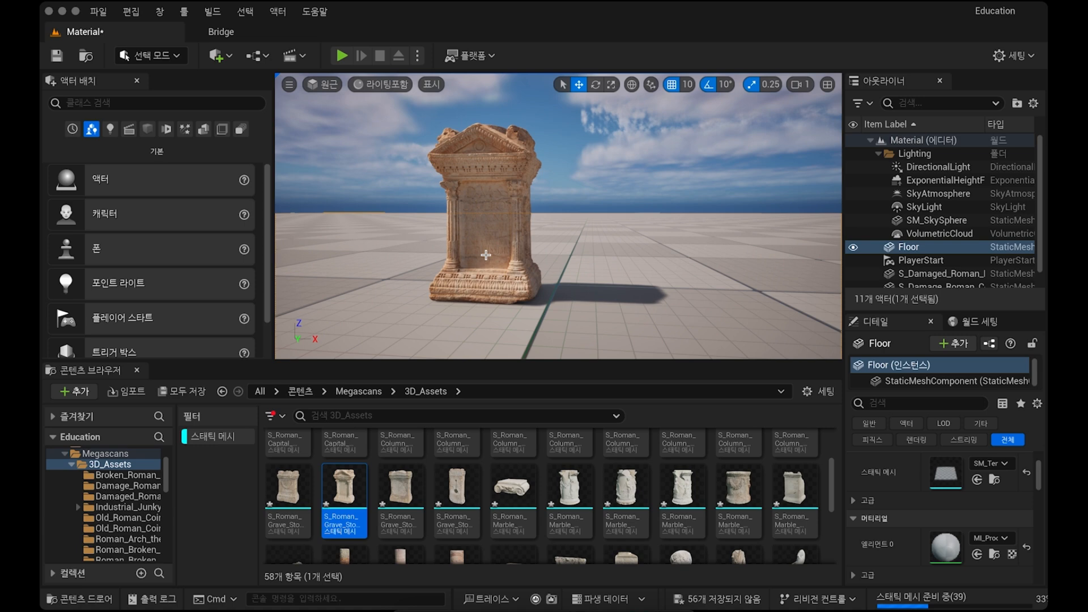
pyautogui.click(546, 200)
pyautogui.moveTo(622, 213); pyautogui.dragTo(657, 214, button='right')
# Step: Scale the damaged Roman plinth uniformly to 3.75 and inspect its surface detail up close and from afar
pyautogui.click(803, 182)
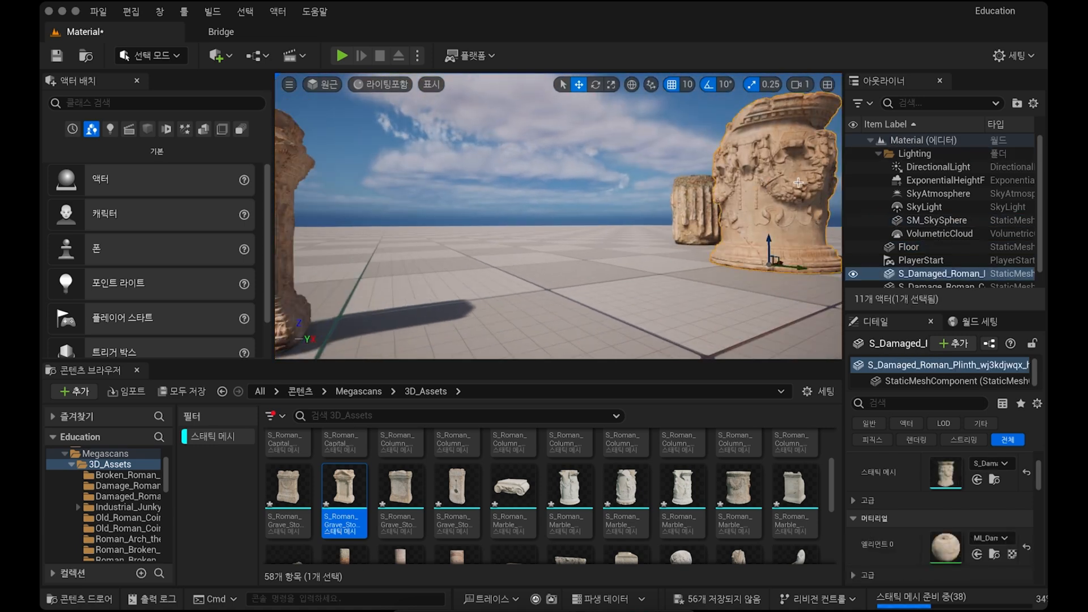
pyautogui.press('f')
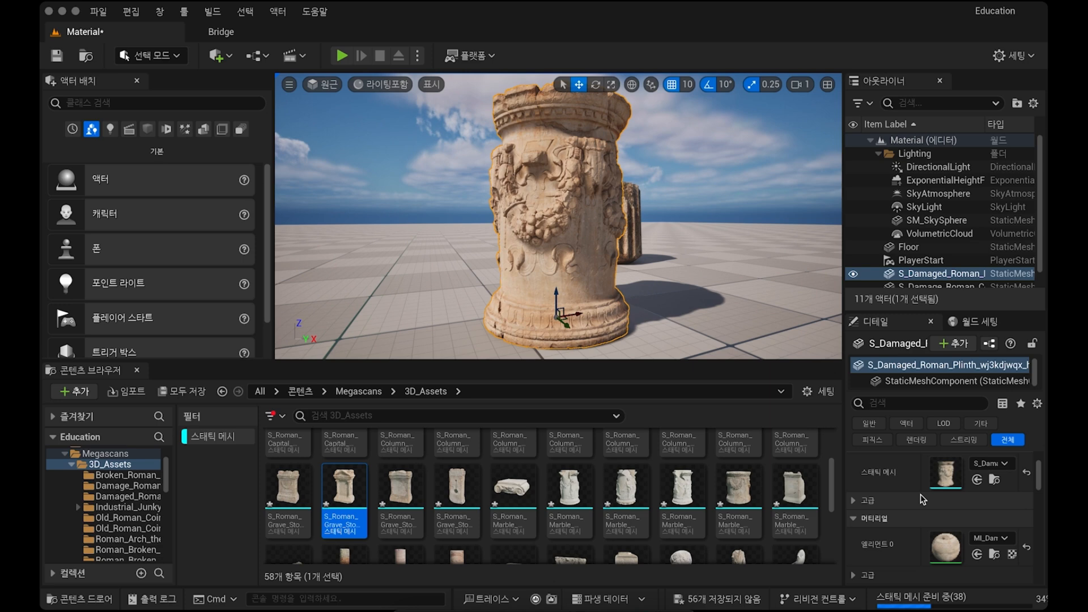
pyautogui.scroll(3, 893, 474)
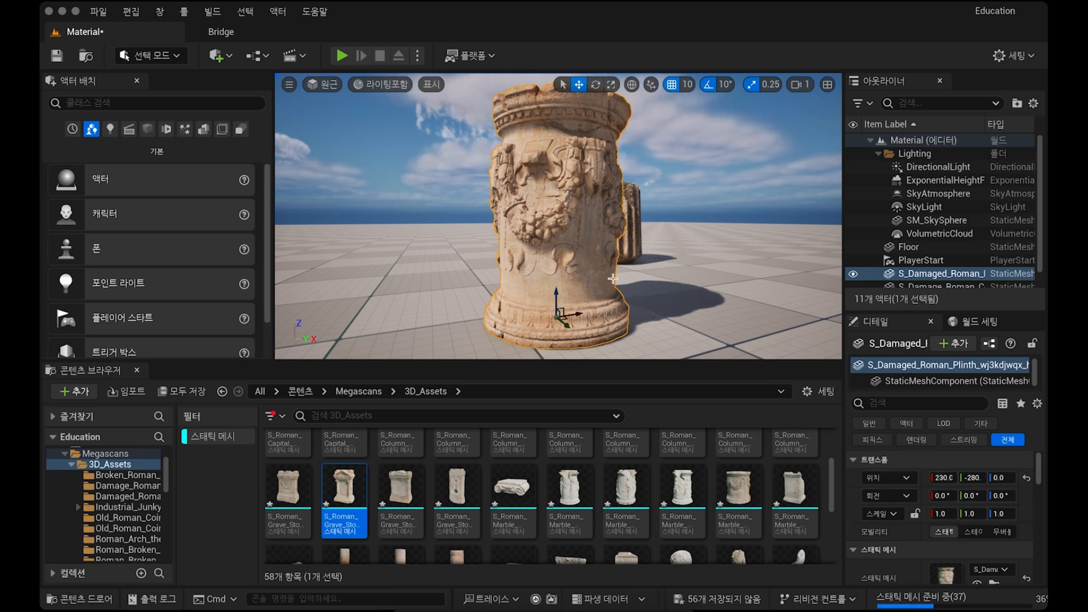
pyautogui.press('e')
pyautogui.press('r')
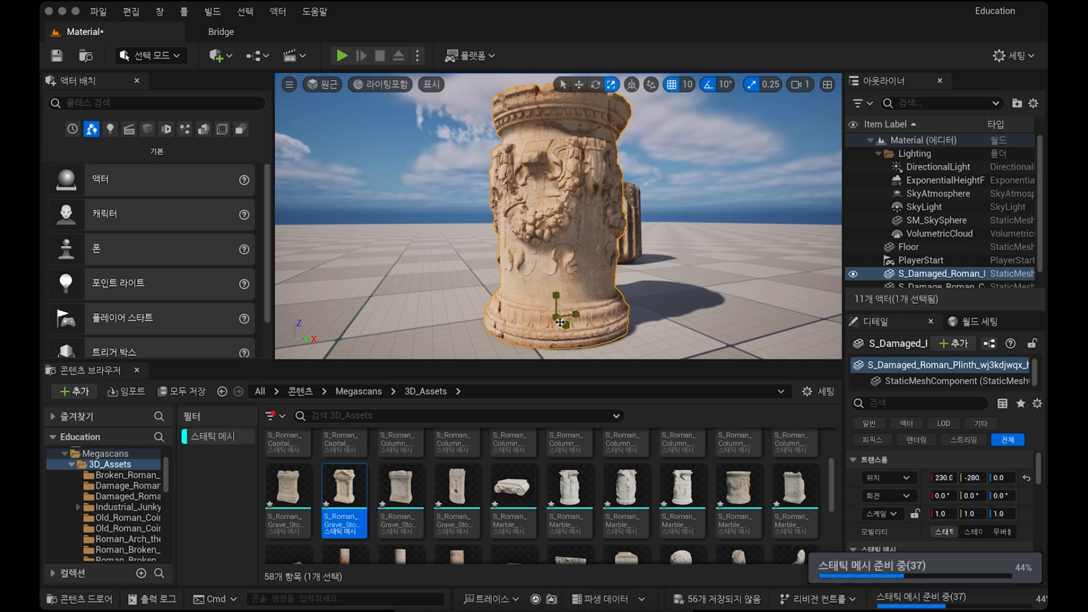
pyautogui.moveTo(555, 317); pyautogui.dragTo(624, 308)
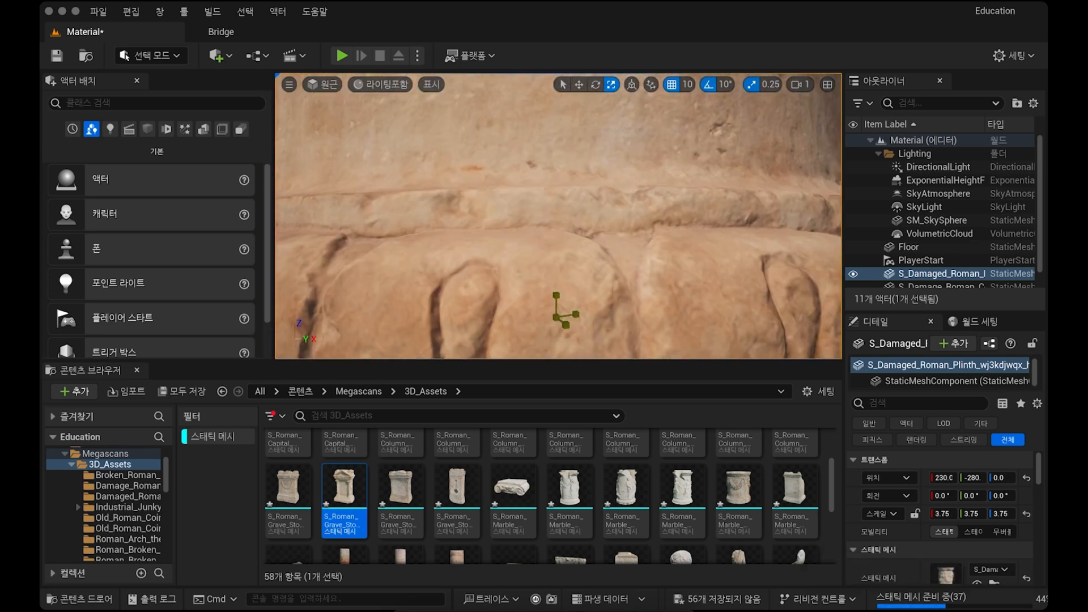
pyautogui.moveTo(557, 248); pyautogui.dragTo(634, 175, button='right')
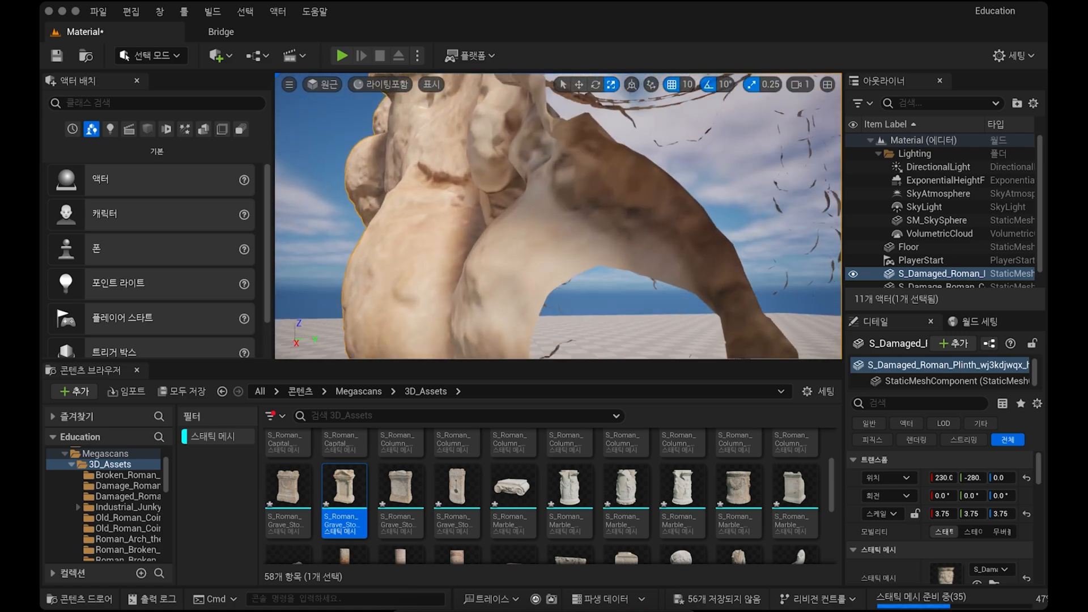
pyautogui.moveTo(633, 176); pyautogui.dragTo(596, 298, button='right')
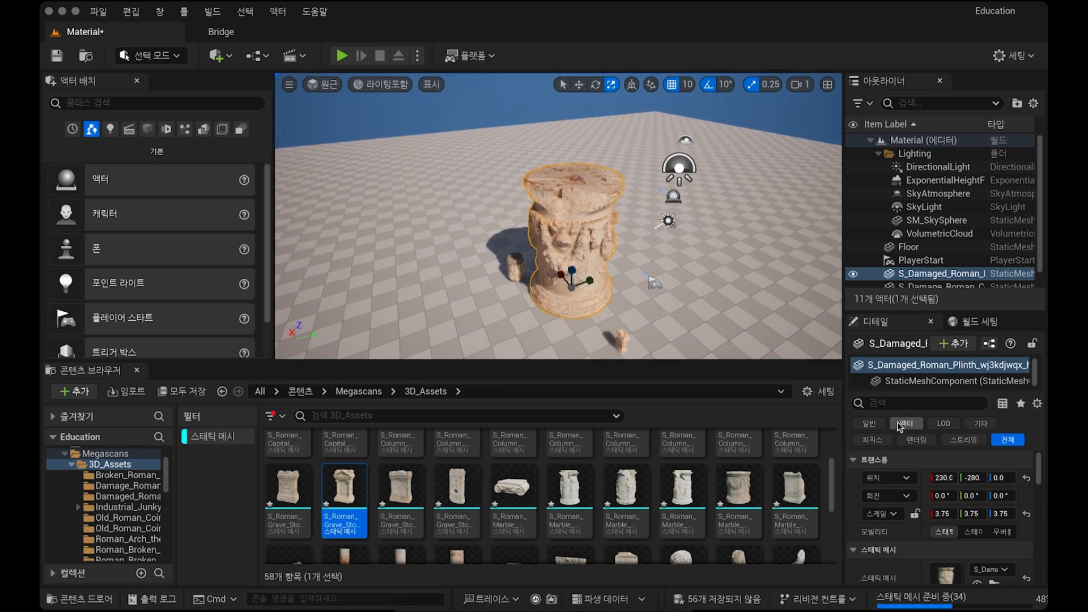
# Step: Enlarge the damaged Roman plinth to a uniform scale of 10.25, inspect its carvings, and undo its scaling
pyautogui.moveTo(572, 285); pyautogui.dragTo(622, 198)
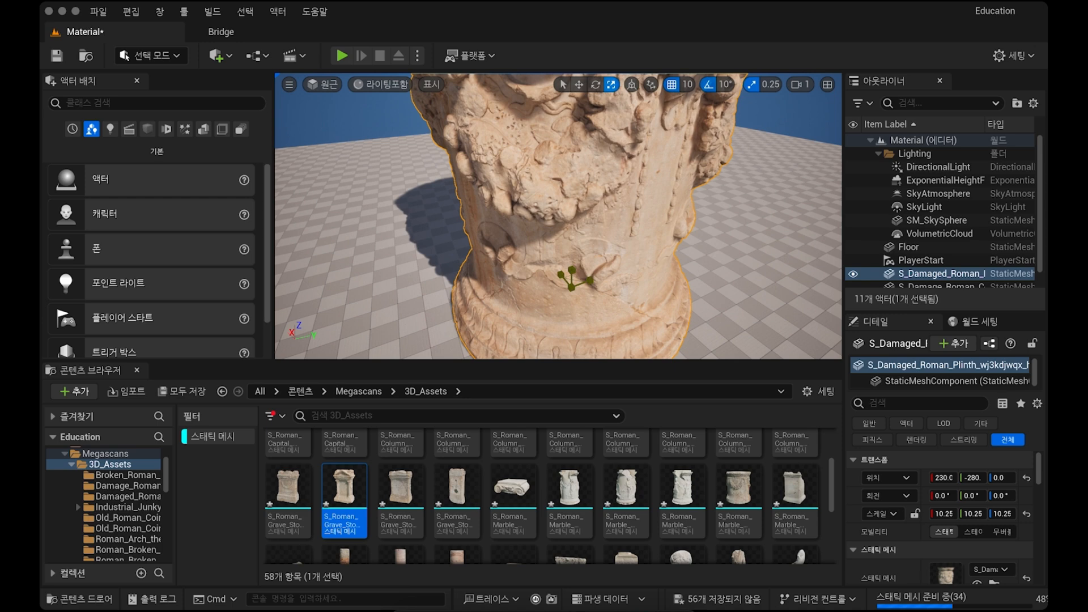
pyautogui.moveTo(583, 277); pyautogui.dragTo(578, 187, button='right')
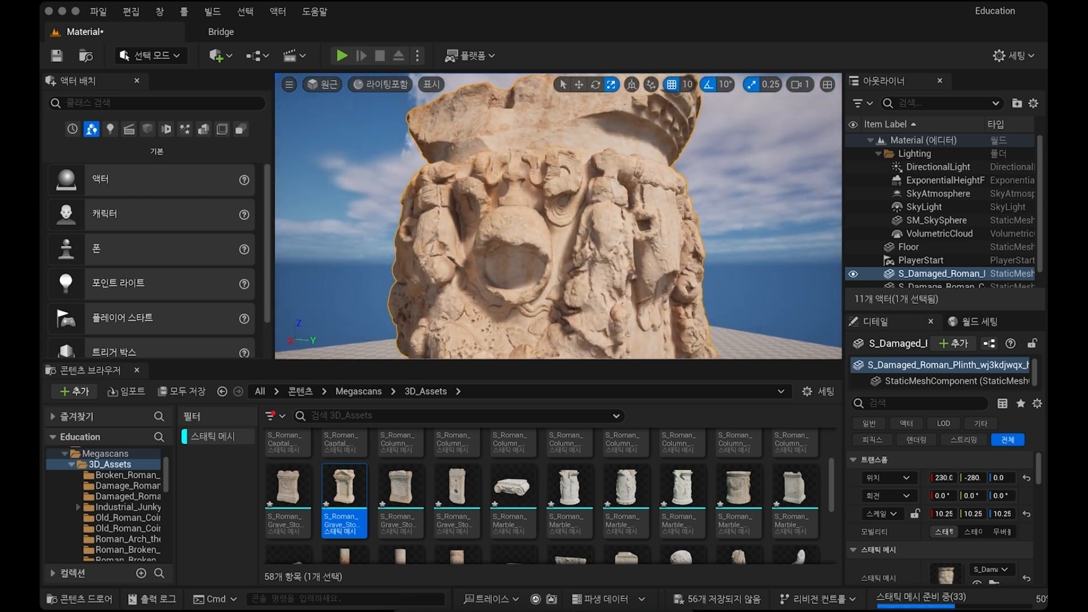
pyautogui.hotkey('ctrl', 'z')
pyautogui.press('f')
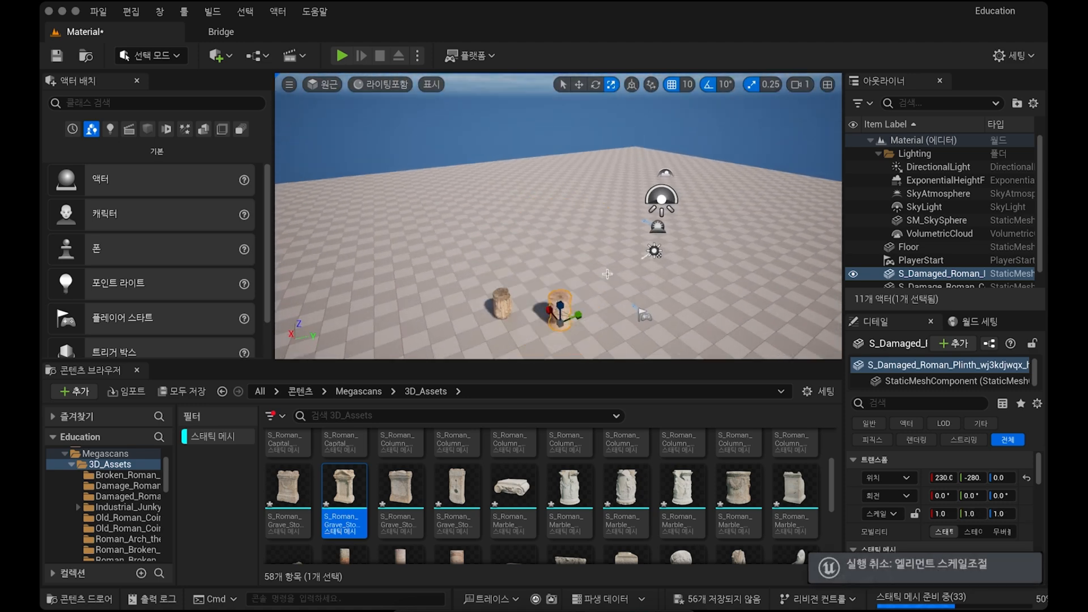
# Step: Delete the damaged Roman plinth, the damaged Roman column and the Roman grave stone from the level
pyautogui.press('w')
pyautogui.moveTo(539, 266); pyautogui.dragTo(431, 272, button='right')
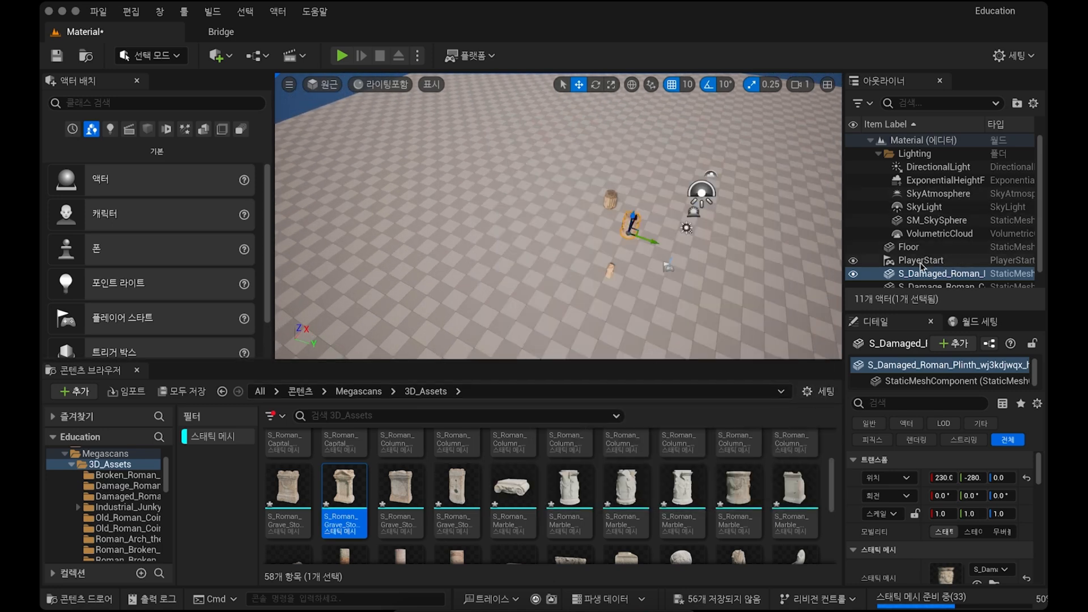
pyautogui.scroll(-1, 913, 255)
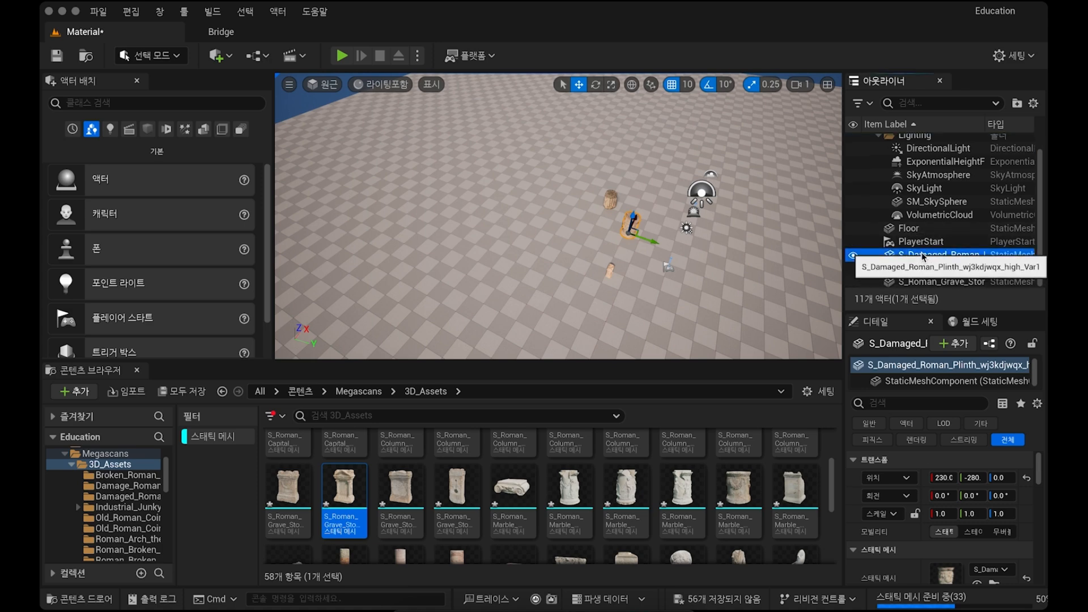
pyautogui.keyDown('shift'); pyautogui.click(935, 282); pyautogui.keyUp('shift')
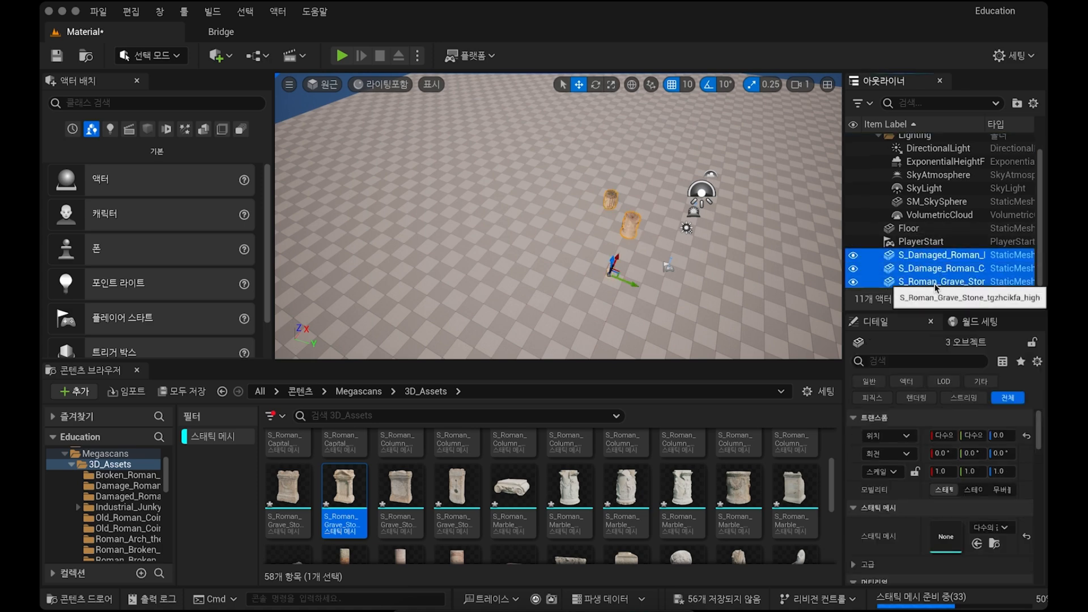
pyautogui.press('Delete')
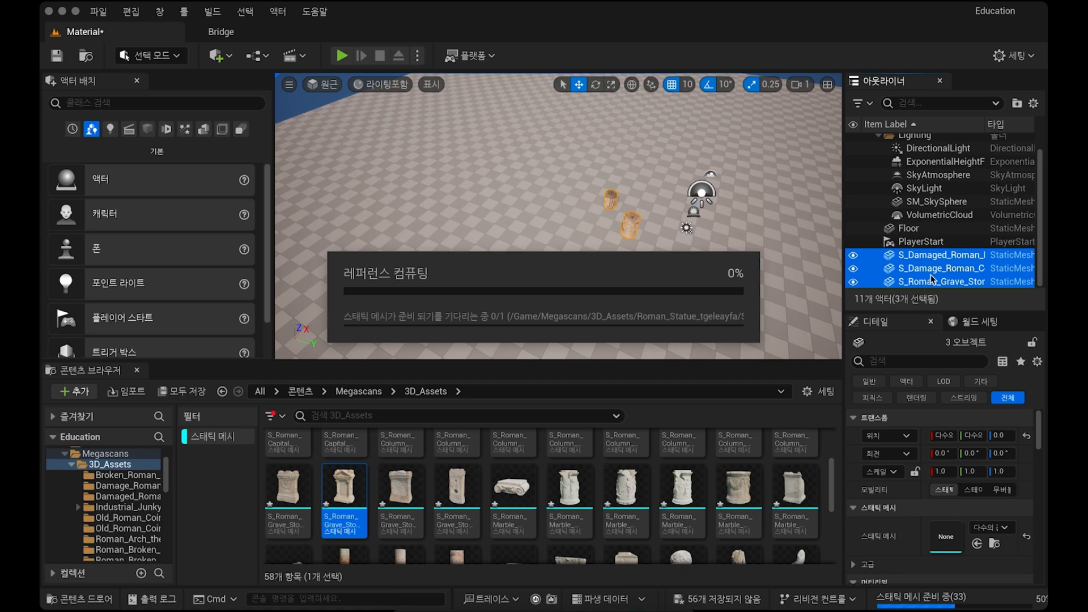
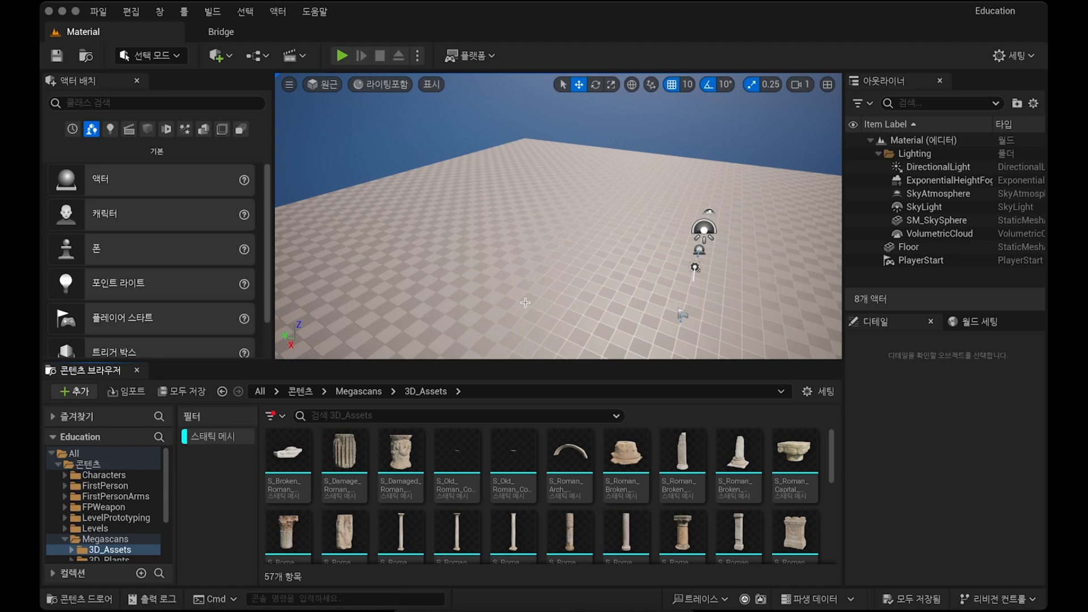
# Step: Place the damaged Roman plinth and the Roman broken column base side by side on the floor, undoing the column base's last move
pyautogui.moveTo(401, 453); pyautogui.dragTo(317, 255)
pyautogui.press('f')
pyautogui.moveTo(539, 281)
pyautogui.mouseDown(button='right')
pyautogui.moveTo(488, 267)
pyautogui.moveTo(510, 261)
pyautogui.moveTo(539, 281)
pyautogui.mouseUp(button='right')
pyautogui.moveTo(629, 447); pyautogui.dragTo(598, 276)
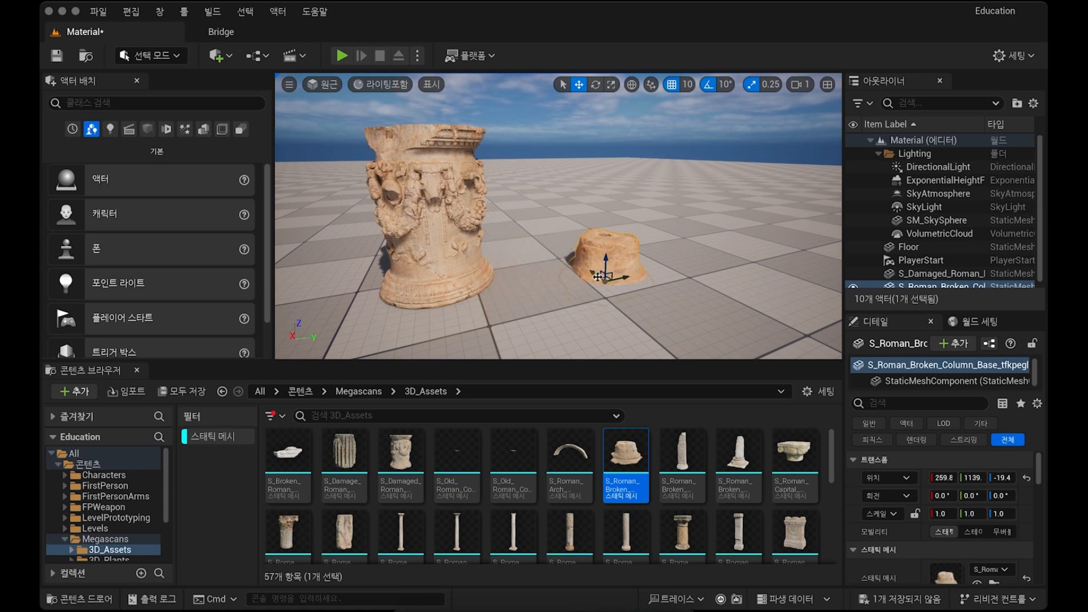
pyautogui.press('super+z')
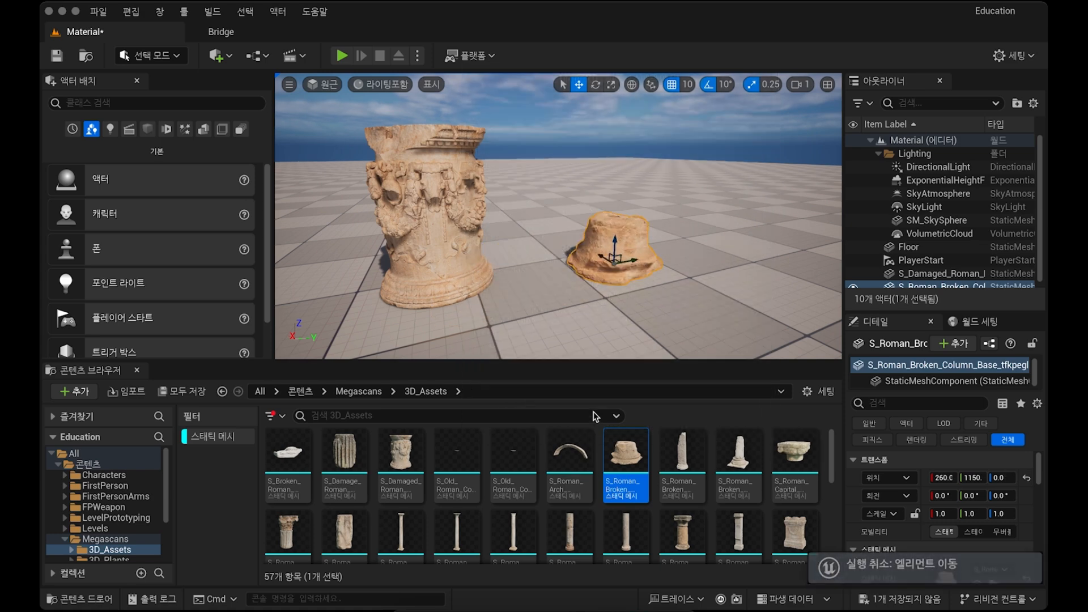
# Step: Place the headless Roman statue on the floor beyond the column base and rotate it about 180° around Z
pyautogui.scroll(-5, 730, 526)
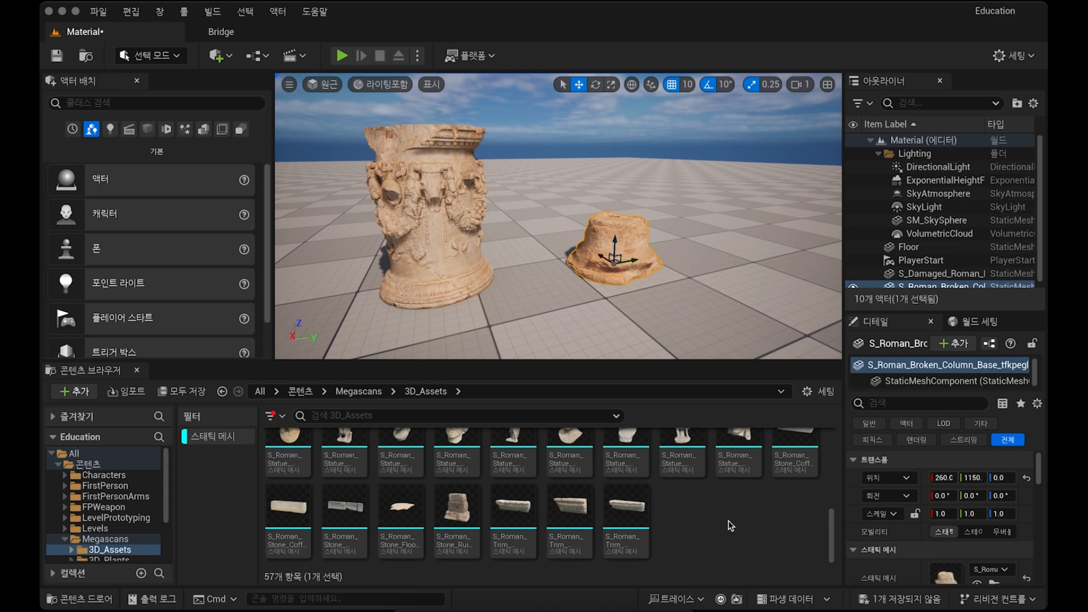
pyautogui.scroll(2, 731, 525)
pyautogui.moveTo(683, 471); pyautogui.dragTo(774, 232)
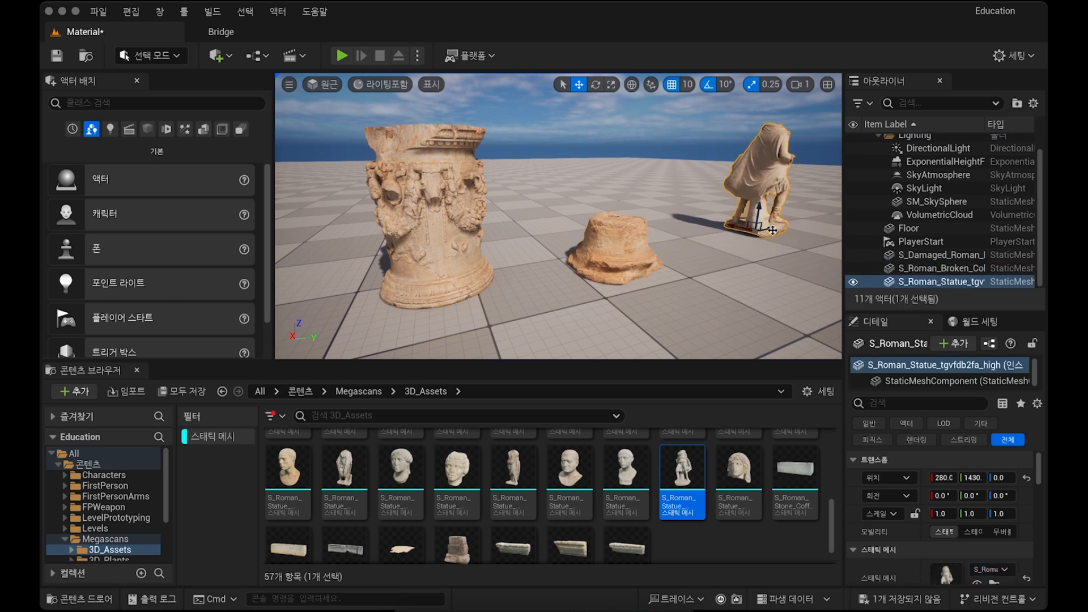
pyautogui.press('e')
pyautogui.moveTo(787, 242); pyautogui.dragTo(798, 242)
pyautogui.press('w')
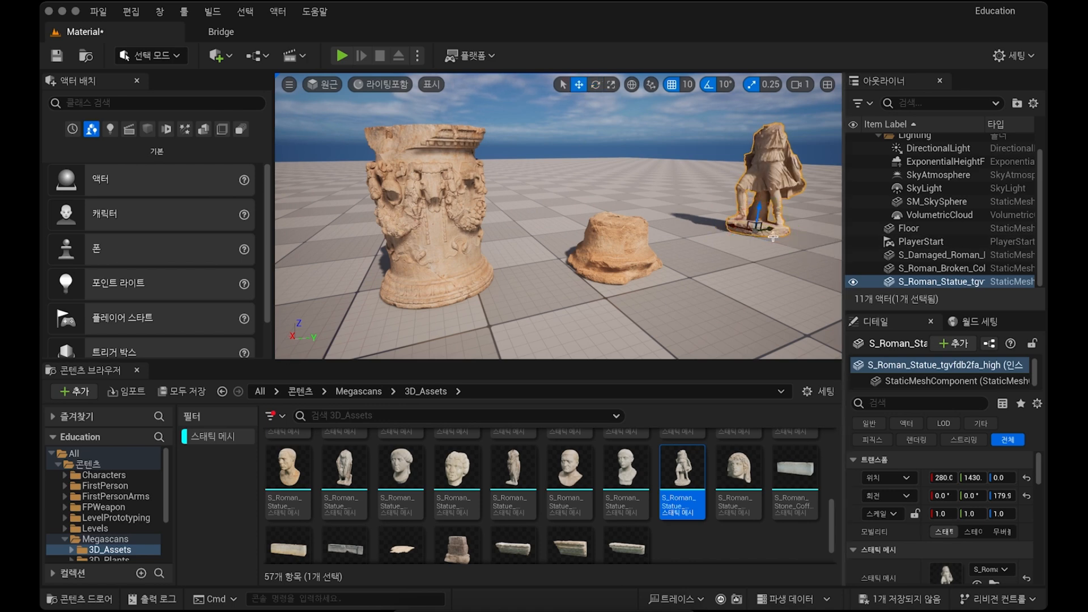
# Step: Move the Roman statue beside the broken column base, to about X 190 and Y 1230
pyautogui.moveTo(756, 225); pyautogui.dragTo(658, 244)
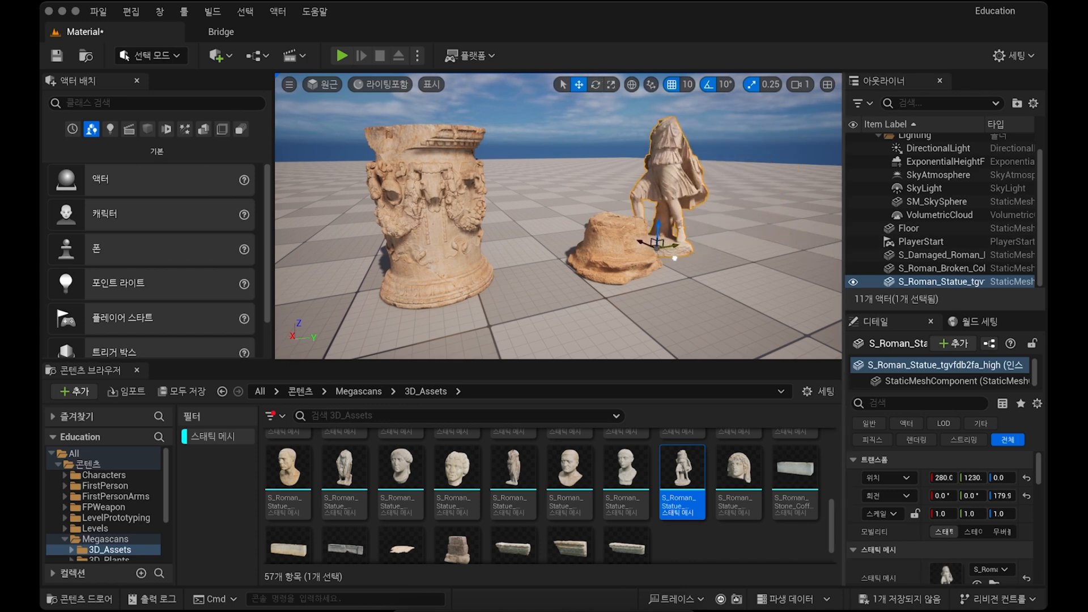
pyautogui.click(656, 244)
pyautogui.click(656, 244)
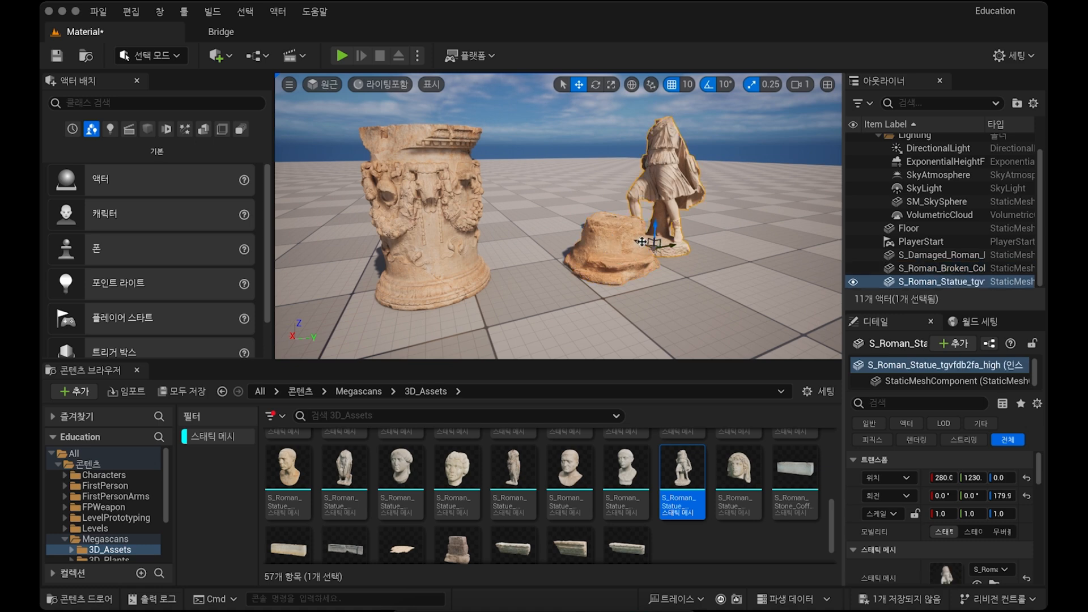
pyautogui.moveTo(655, 244); pyautogui.dragTo(715, 265)
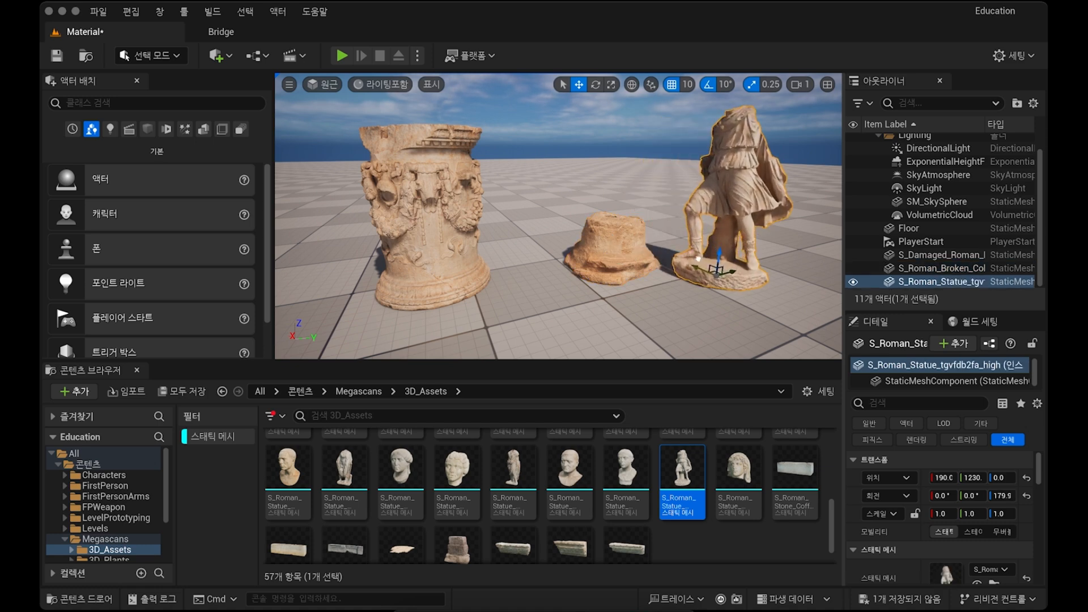
pyautogui.press('w')
pyautogui.moveTo(715, 265); pyautogui.dragTo(728, 321, button='right')
pyautogui.press('s')
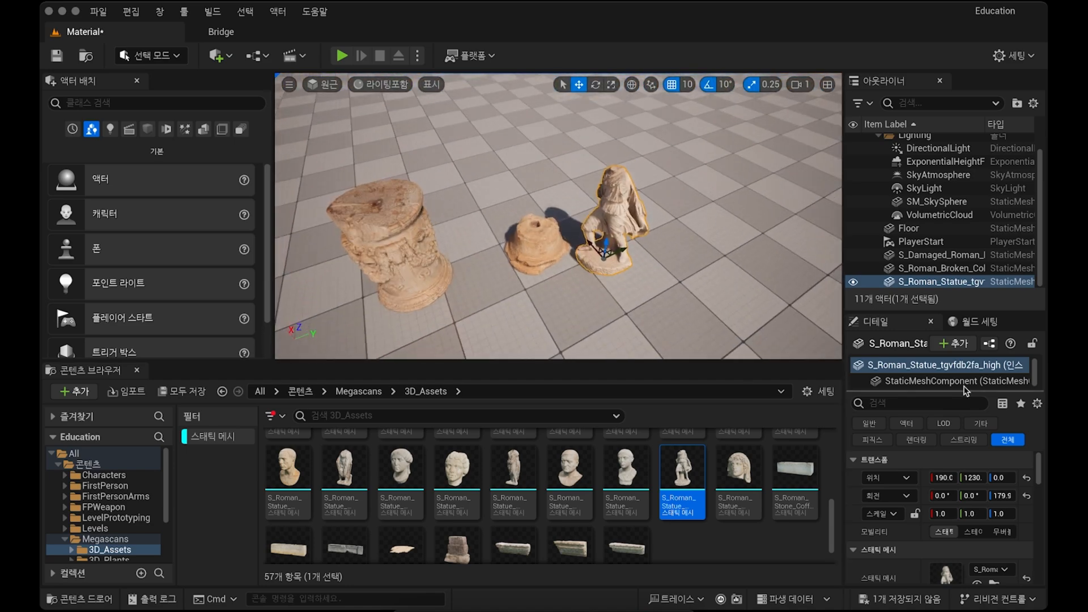
# Step: Scale the Roman statue uniformly to 1.75 and move it away from the column base to about Y 1330
pyautogui.press('e')
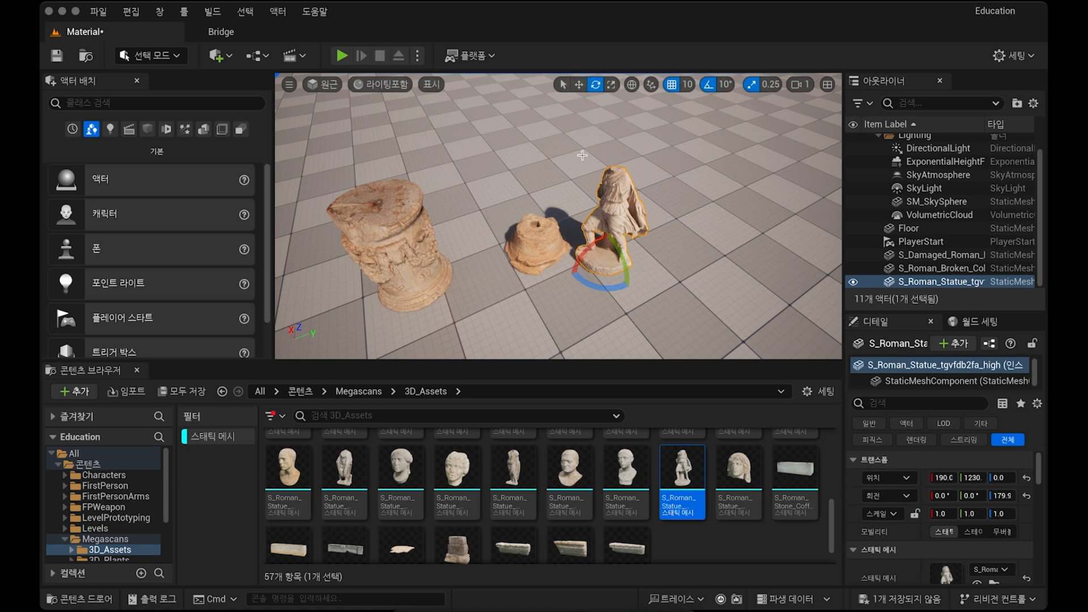
pyautogui.press('r')
pyautogui.moveTo(606, 260); pyautogui.dragTo(621, 215)
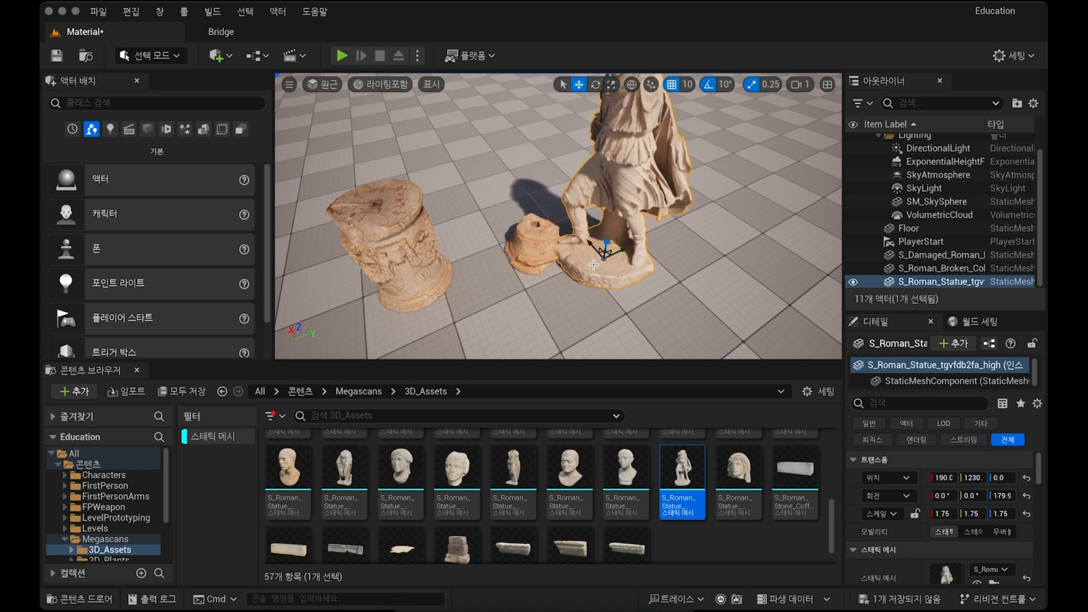
pyautogui.moveTo(617, 251); pyautogui.dragTo(678, 229)
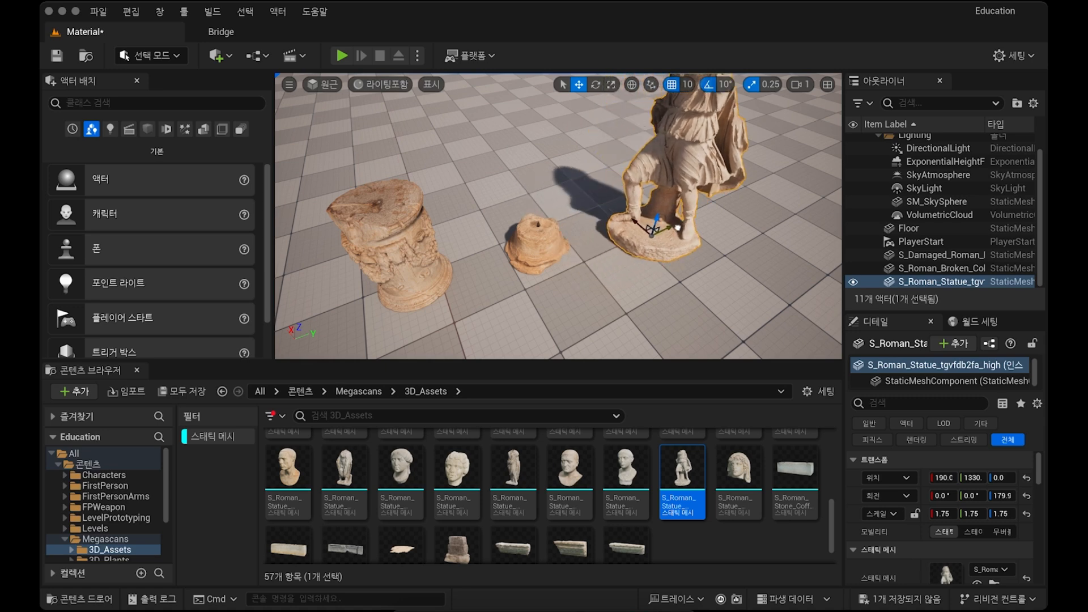
# Step: Turn the Roman statue around Z to a rotation of about 140°
pyautogui.press('e')
pyautogui.moveTo(671, 258); pyautogui.dragTo(639, 258)
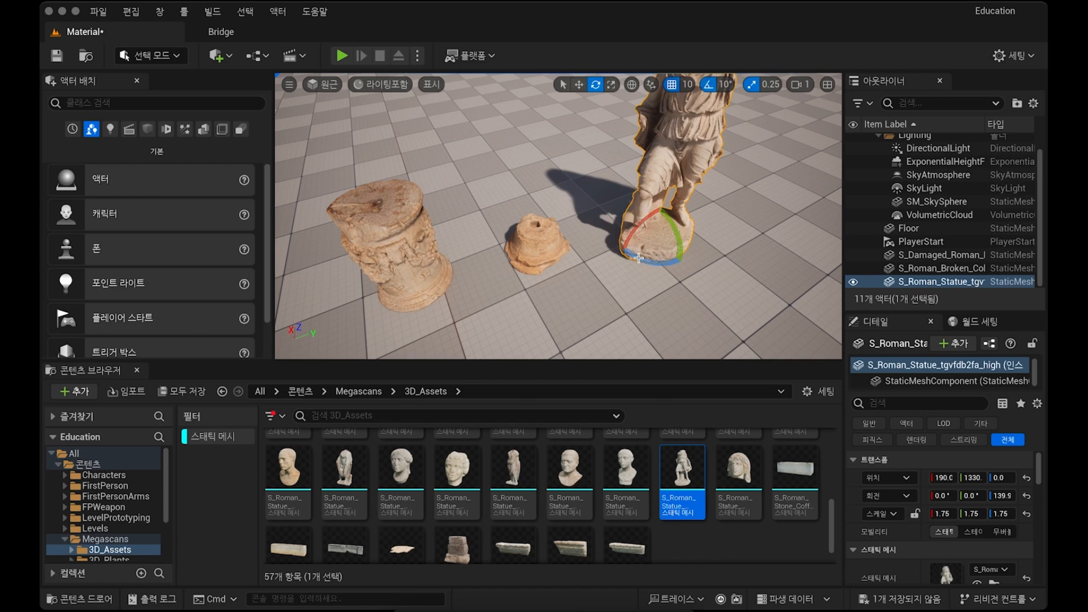
pyautogui.press('q')
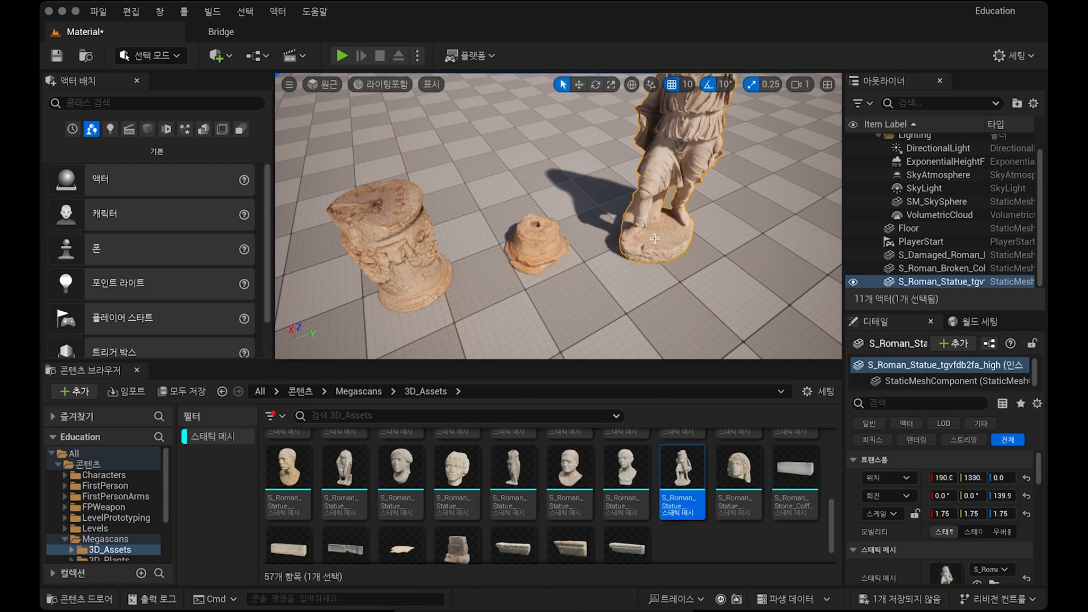
# Step: Examine the placed Roman statue up close together with its transform, static mesh and material settings
pyautogui.press('w')
pyautogui.press('e')
pyautogui.press('r')
pyautogui.moveTo(689, 222); pyautogui.dragTo(726, 261, button='right')
pyautogui.press('w')
pyautogui.press('w')
pyautogui.press('e')
pyautogui.press('w')
pyautogui.press('s')
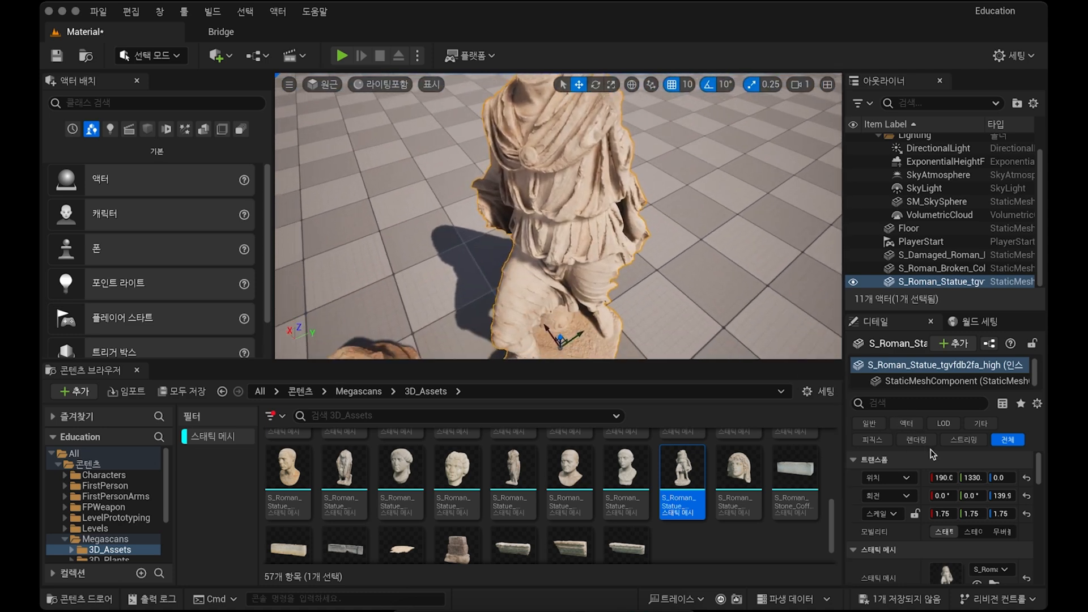
pyautogui.scroll(-3, 936, 454)
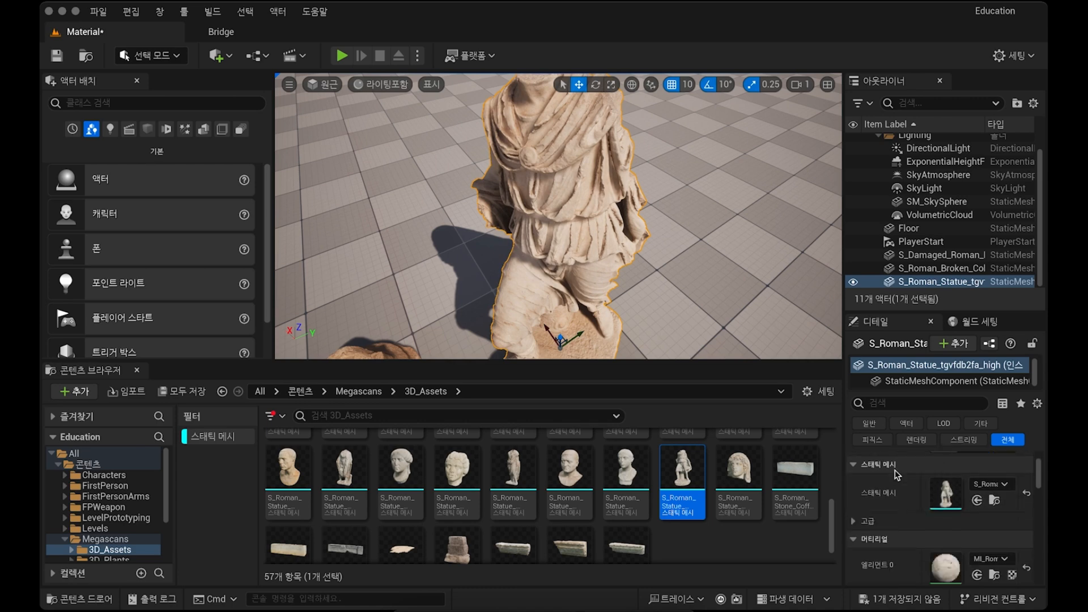
pyautogui.scroll(3, 902, 474)
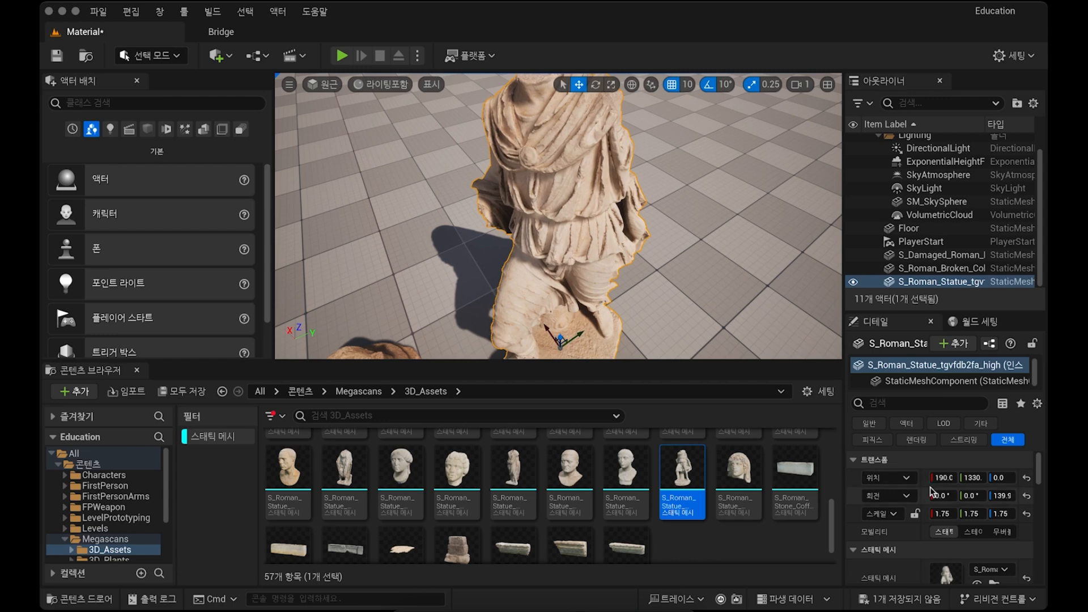
pyautogui.scroll(-2, 924, 490)
pyautogui.scroll(-3, 904, 502)
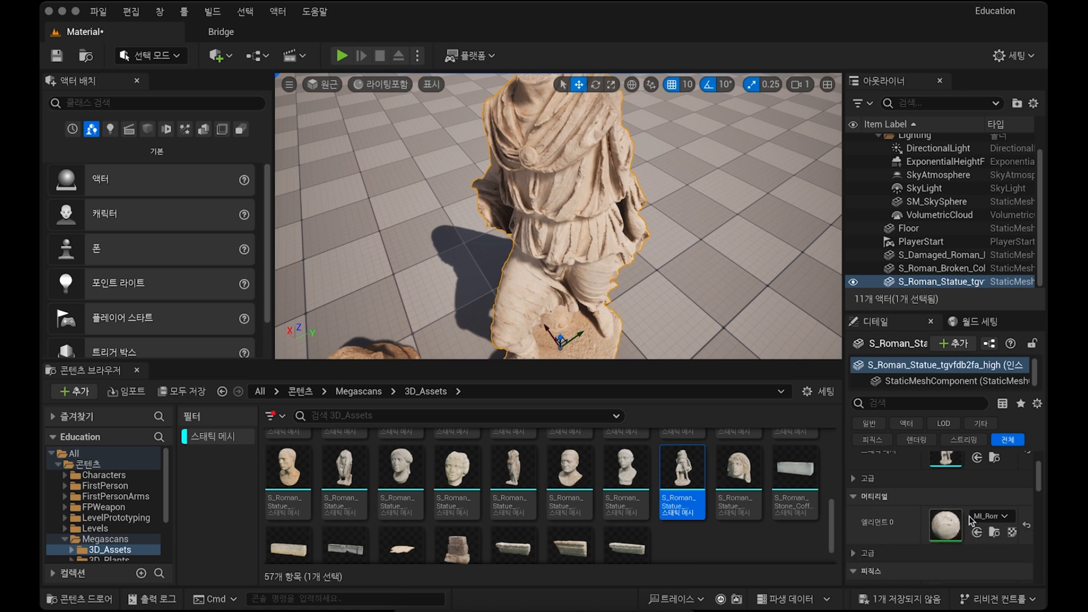
# Step: Try the M_UVOverlapChecker material on the Roman statue's Element 0 slot
pyautogui.click(996, 520)
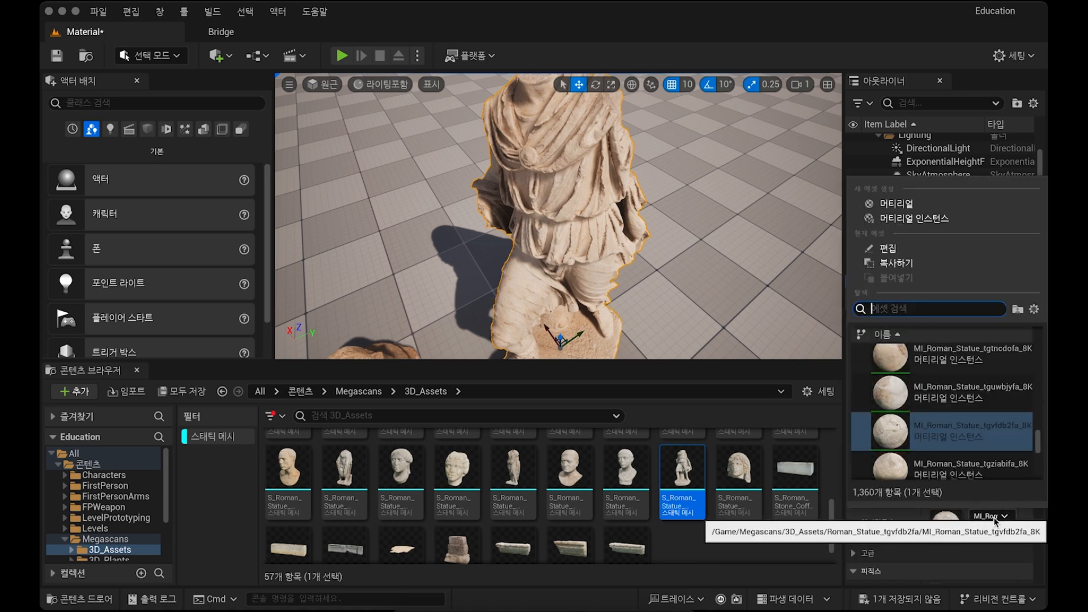
pyautogui.scroll(3, 975, 442)
pyautogui.scroll(-10, 975, 441)
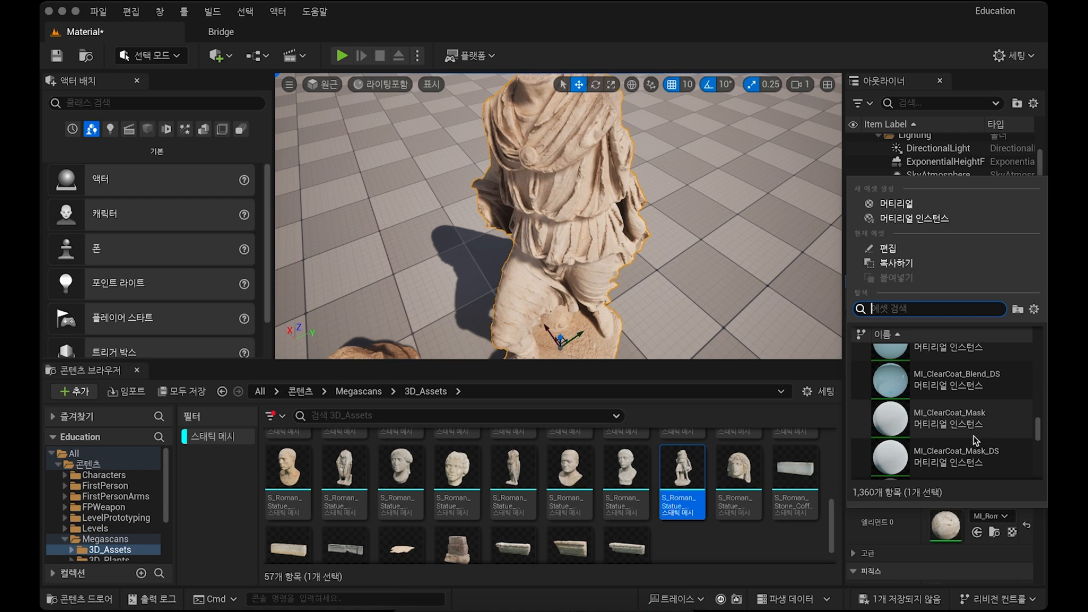
pyautogui.click(971, 365)
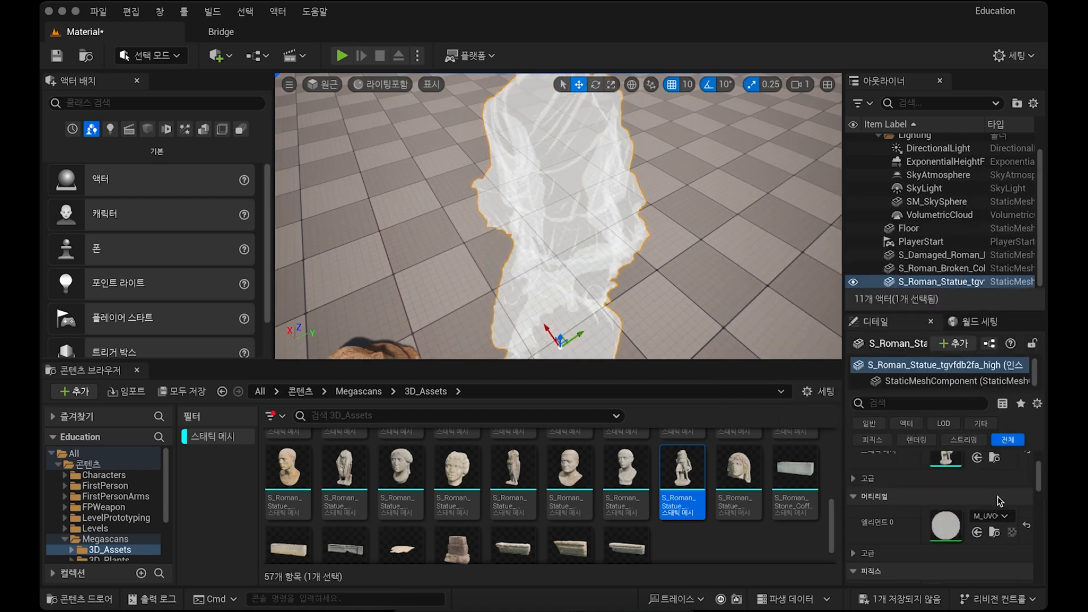
# Step: Try the M_ShellMaster material on the whole Roman statue, and undo back to its original Roman statue material
pyautogui.click(991, 516)
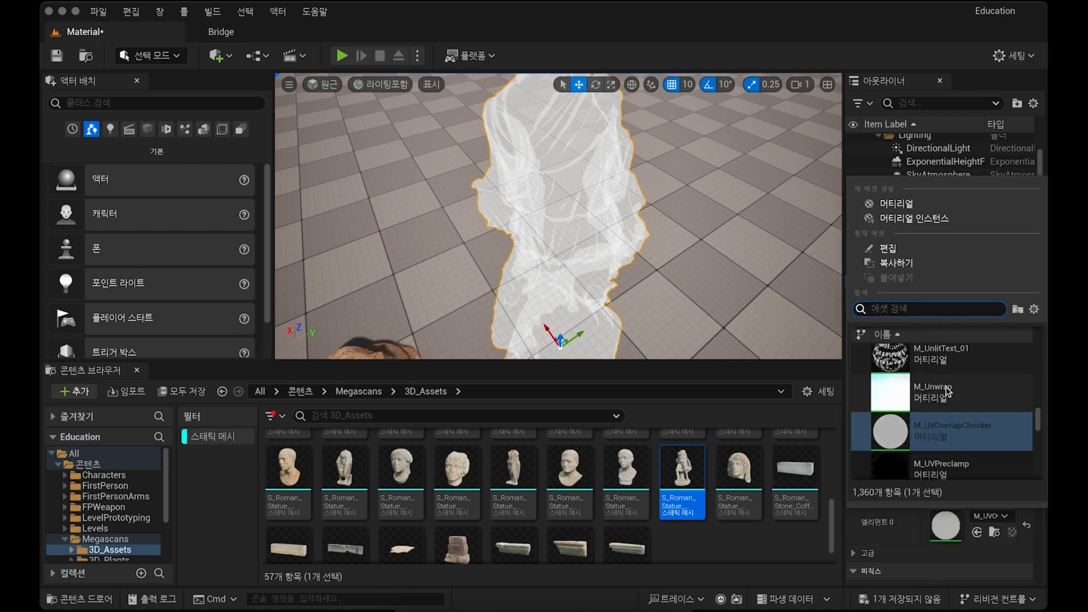
pyautogui.scroll(5, 944, 377)
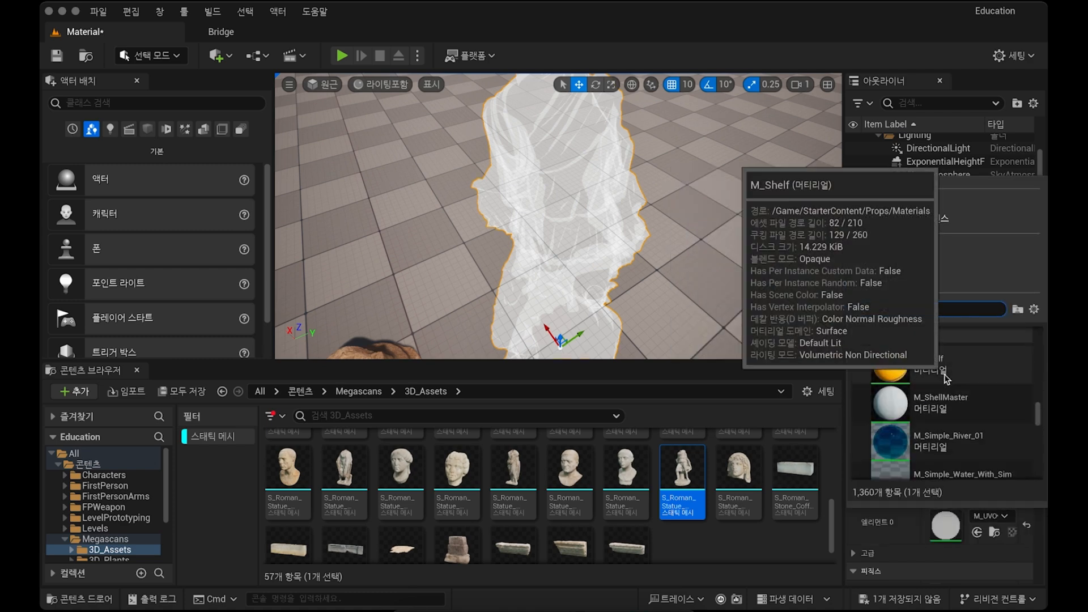
pyautogui.click(950, 409)
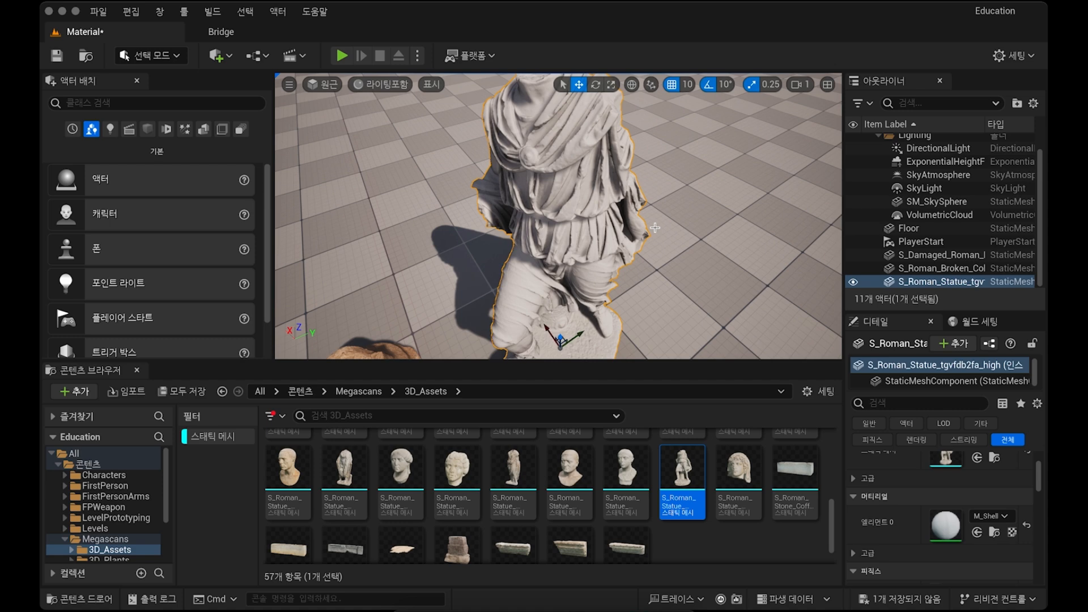
pyautogui.moveTo(655, 227)
pyautogui.mouseDown(button='right')
pyautogui.moveTo(681, 233)
pyautogui.moveTo(629, 198)
pyautogui.moveTo(655, 198)
pyautogui.moveTo(629, 216)
pyautogui.moveTo(655, 192)
pyautogui.moveTo(651, 232)
pyautogui.moveTo(627, 227)
pyautogui.moveTo(658, 229)
pyautogui.moveTo(658, 182)
pyautogui.moveTo(655, 227)
pyautogui.mouseUp(button='right')
pyautogui.press('w')
pyautogui.press('w')
pyautogui.press('s')
pyautogui.press('s')
pyautogui.press('w')
pyautogui.press('s')
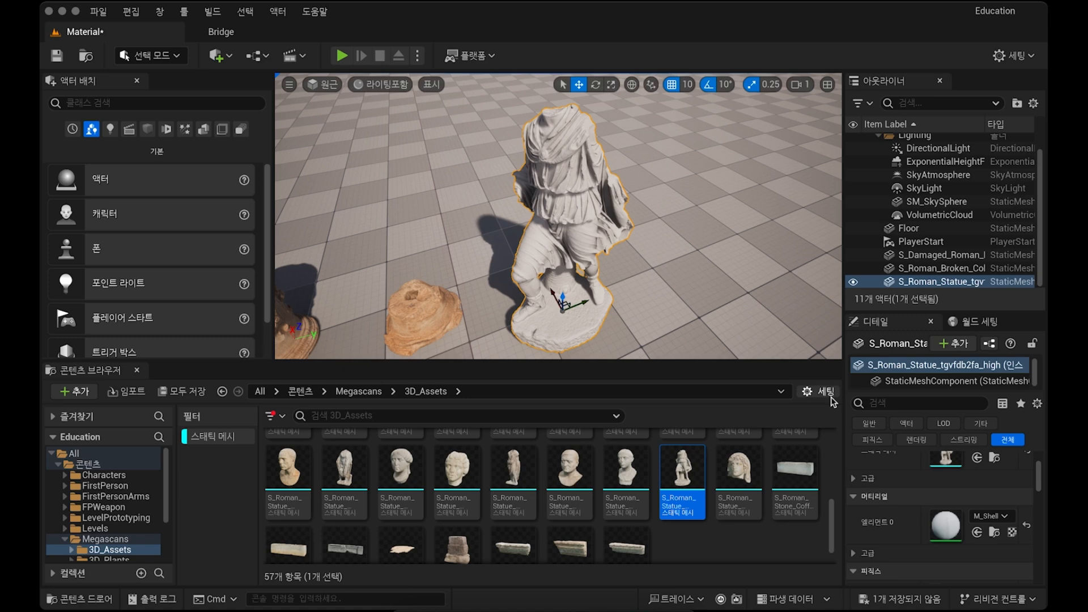
pyautogui.press('super+z')
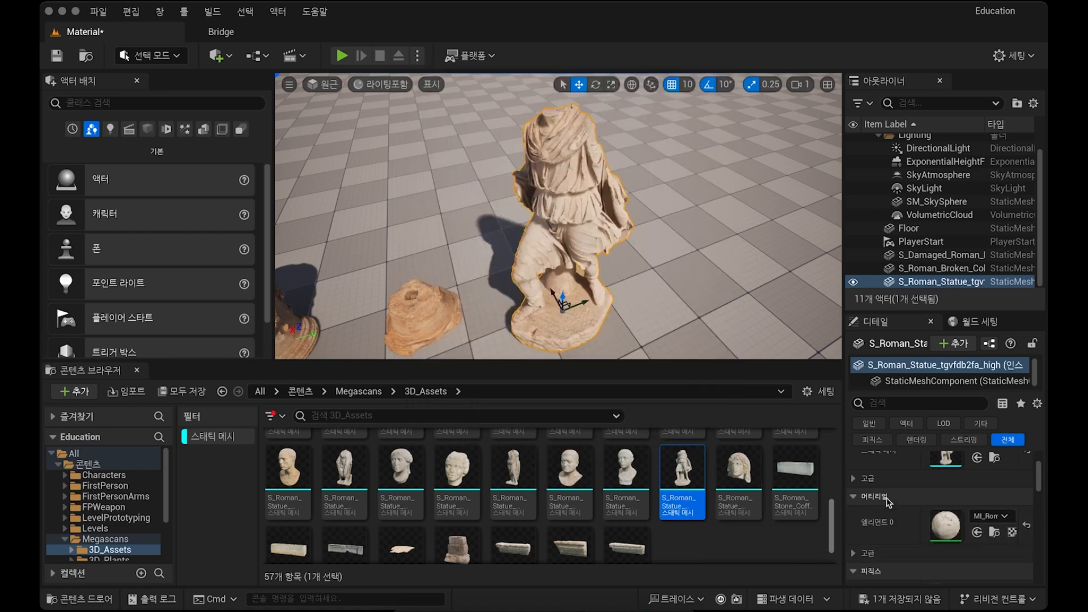
# Step: Open the statue's material instance for editing in a smaller window that leaves the level view visible, and frame the whole preview sphere
pyautogui.doubleClick(947, 529)
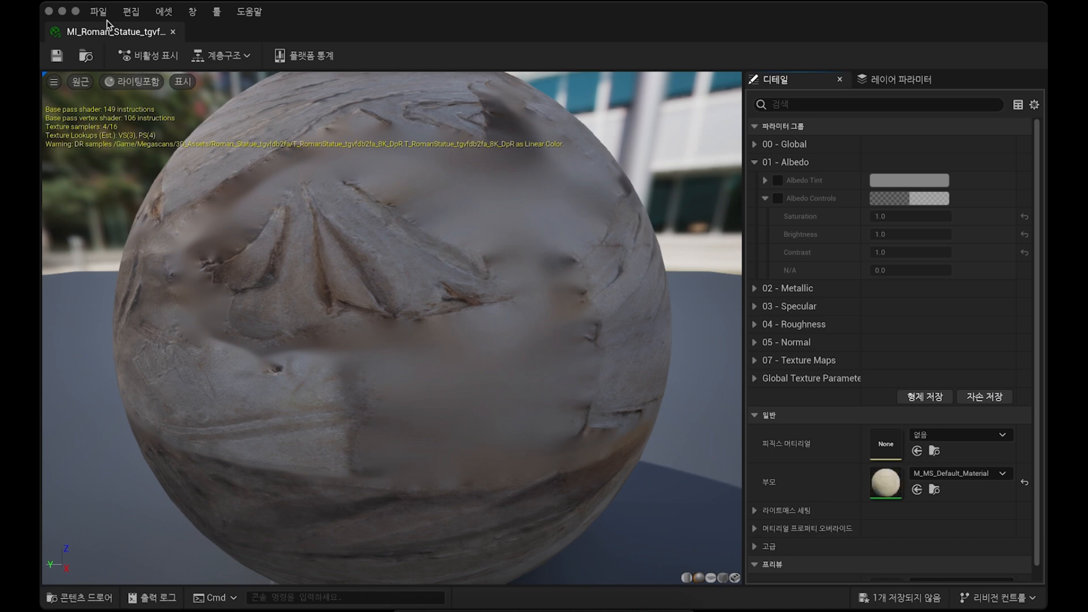
pyautogui.moveTo(142, 56); pyautogui.dragTo(364, 167)
pyautogui.moveTo(592, 165); pyautogui.dragTo(759, 273)
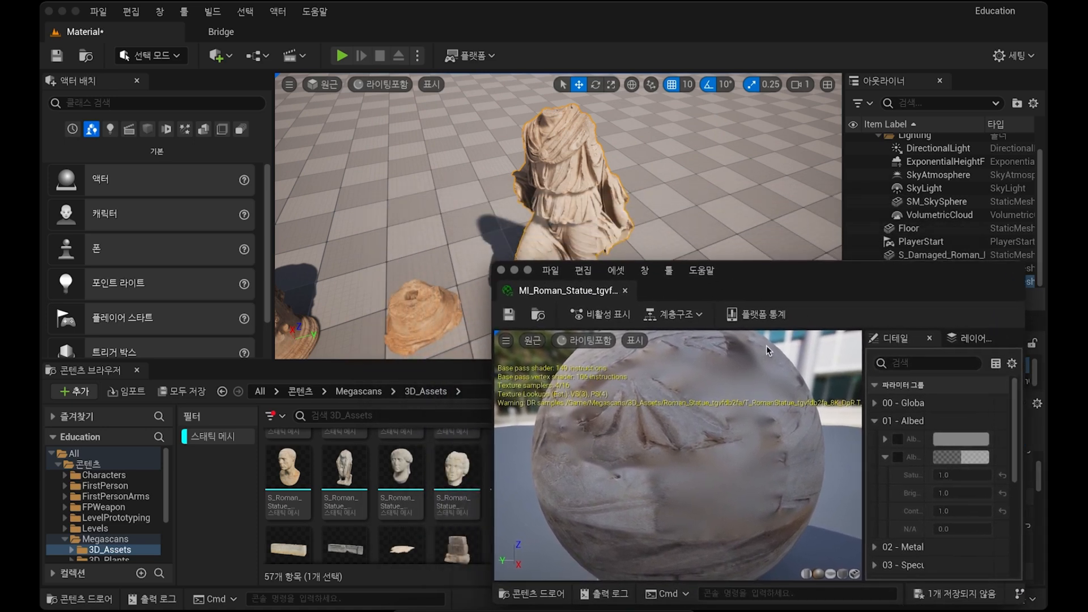
pyautogui.scroll(-8, 729, 443)
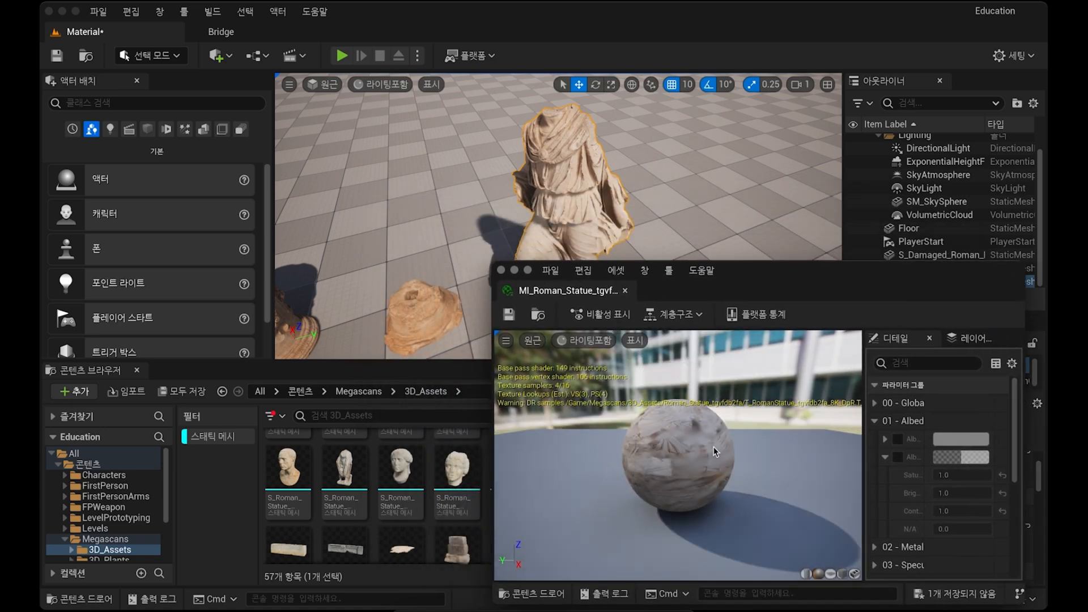
pyautogui.scroll(2, 678, 456)
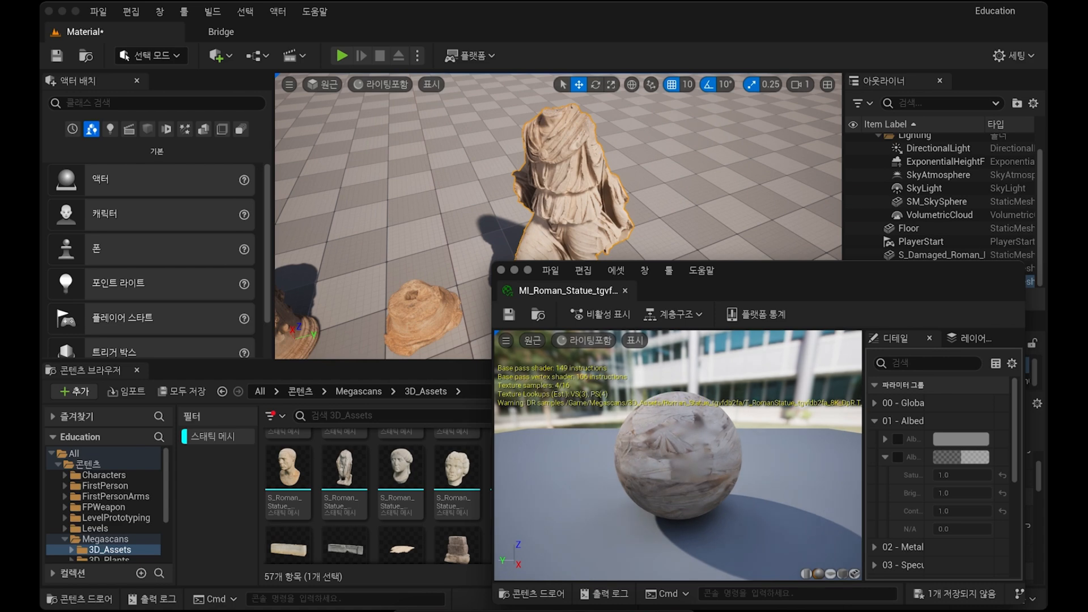
pyautogui.scroll(-1, 677, 456)
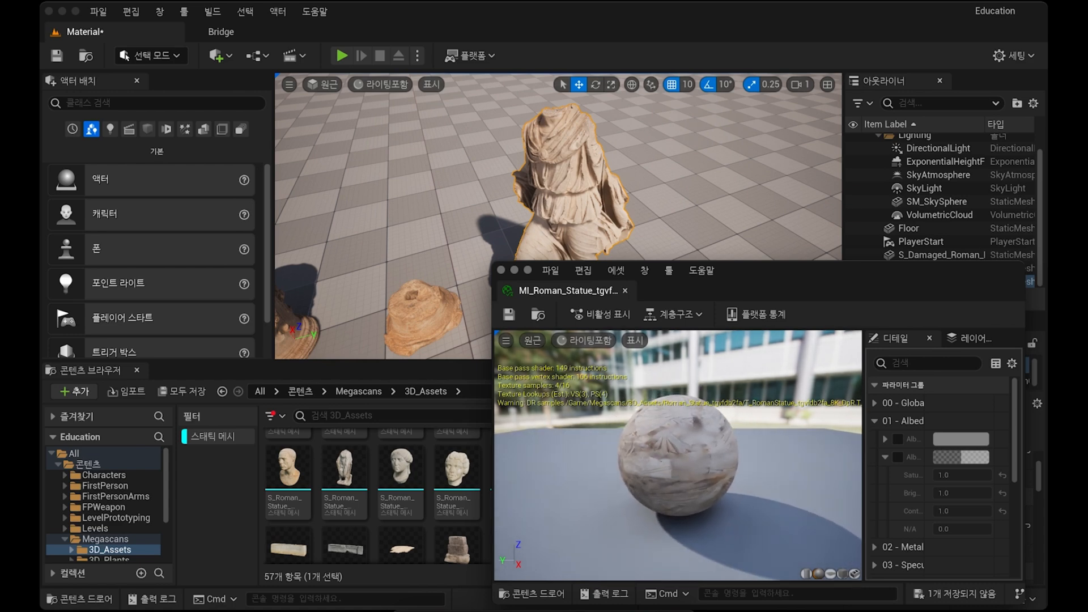
pyautogui.scroll(2, 678, 456)
pyautogui.scroll(-2, 678, 456)
pyautogui.scroll(2, 678, 455)
pyautogui.moveTo(678, 456)
pyautogui.mouseDown(button='middle')
pyautogui.moveTo(615, 450)
pyautogui.moveTo(709, 454)
pyautogui.moveTo(663, 457)
pyautogui.moveTo(657, 436)
pyautogui.moveTo(689, 455)
pyautogui.moveTo(684, 443)
pyautogui.mouseUp(button='middle')
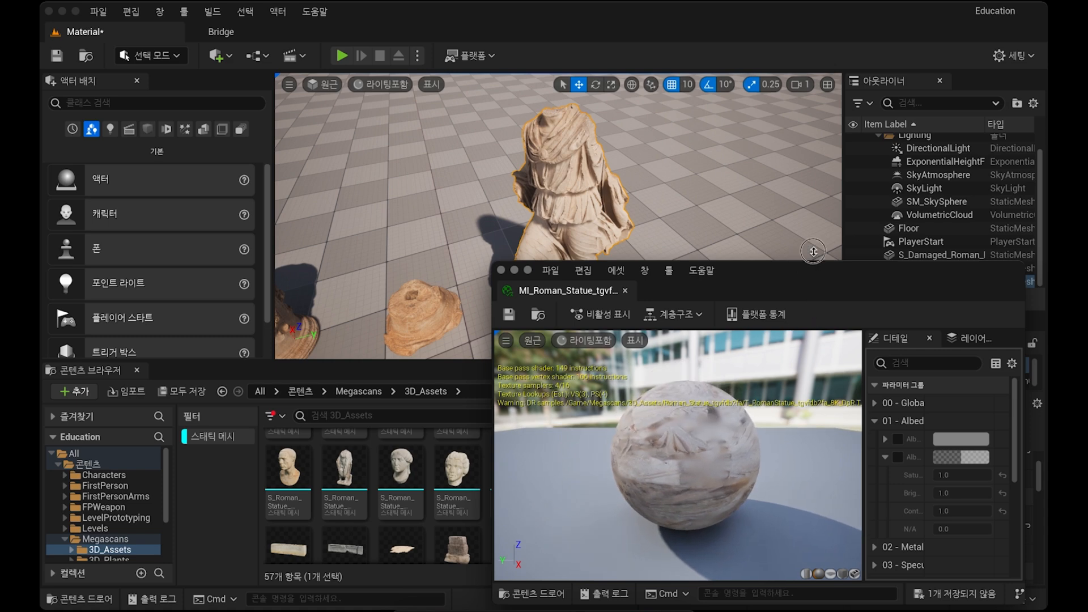
pyautogui.moveTo(806, 261); pyautogui.dragTo(810, 255)
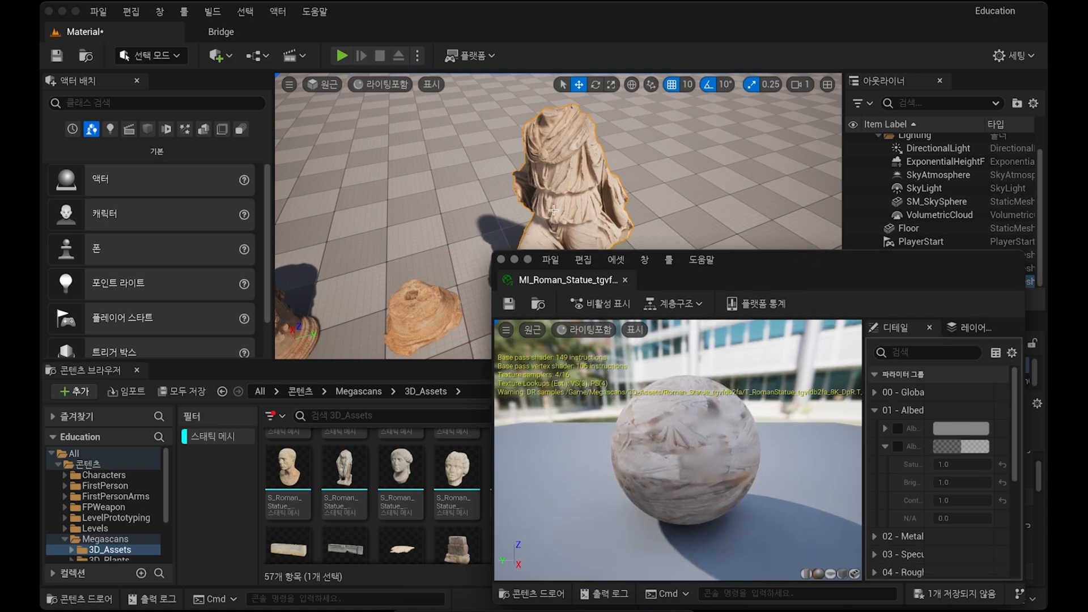
# Step: Frame the statue's draped torso in the level view and place the material instance window beside it
pyautogui.moveTo(550, 209); pyautogui.dragTo(603, 238)
pyautogui.press('w')
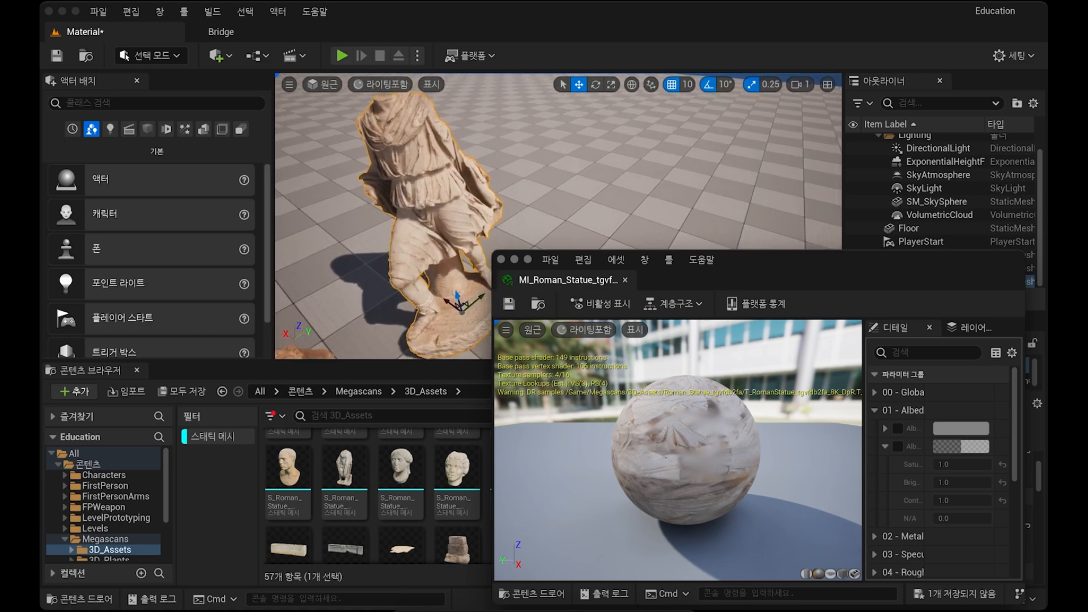
pyautogui.moveTo(559, 216)
pyautogui.mouseDown(button='right')
pyautogui.moveTo(553, 165)
pyautogui.moveTo(542, 225)
pyautogui.moveTo(542, 196)
pyautogui.moveTo(508, 218)
pyautogui.moveTo(524, 195)
pyautogui.moveTo(562, 187)
pyautogui.moveTo(570, 193)
pyautogui.moveTo(556, 209)
pyautogui.mouseUp(button='right')
pyautogui.press('w')
pyautogui.press('s')
pyautogui.press('w')
pyautogui.press('a')
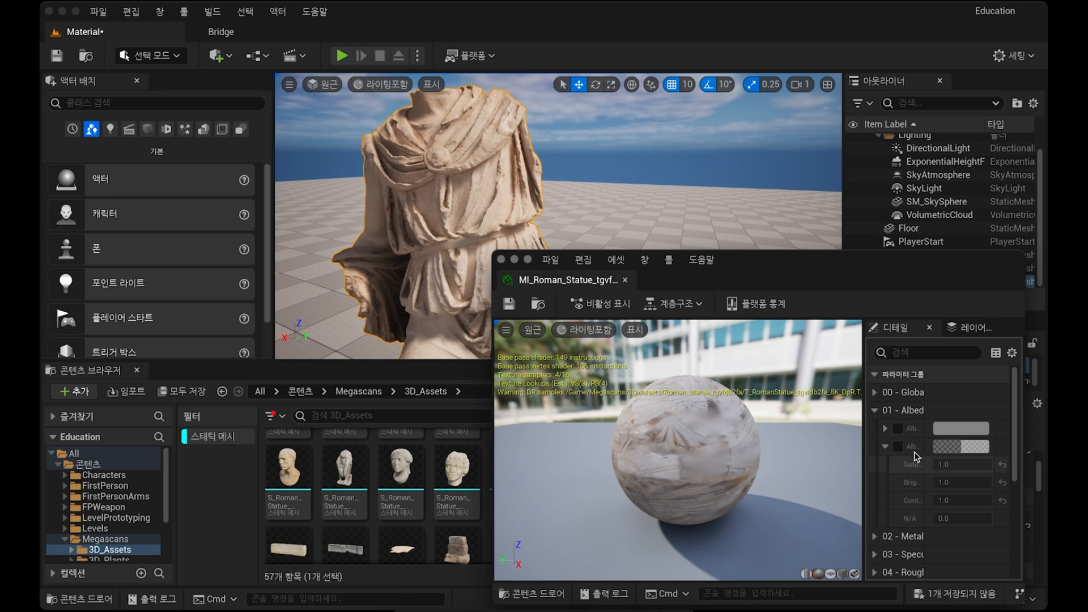
pyautogui.click(876, 414)
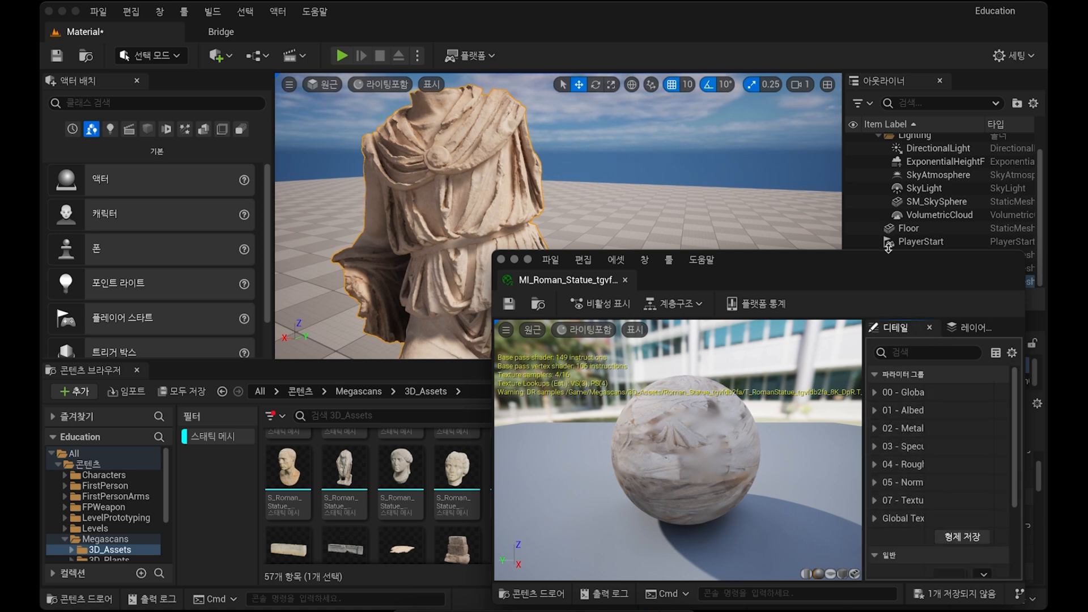
pyautogui.moveTo(916, 252); pyautogui.dragTo(918, 58)
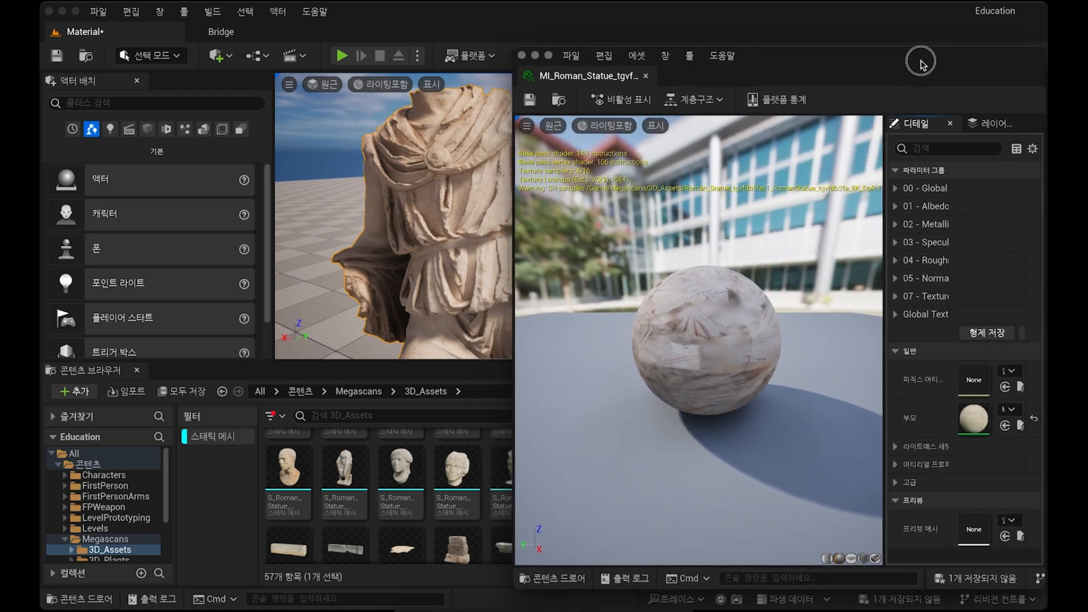
pyautogui.moveTo(427, 256); pyautogui.dragTo(447, 256, button='right')
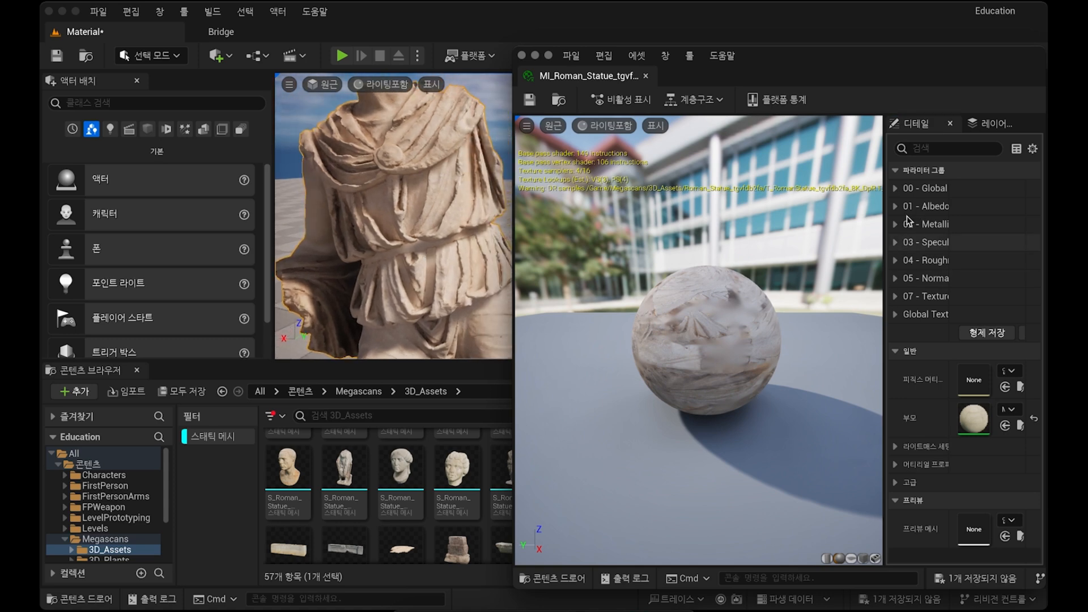
# Step: Expand the 01 - Albedo parameters, widen the parameter area and enable Albedo Controls
pyautogui.click(897, 206)
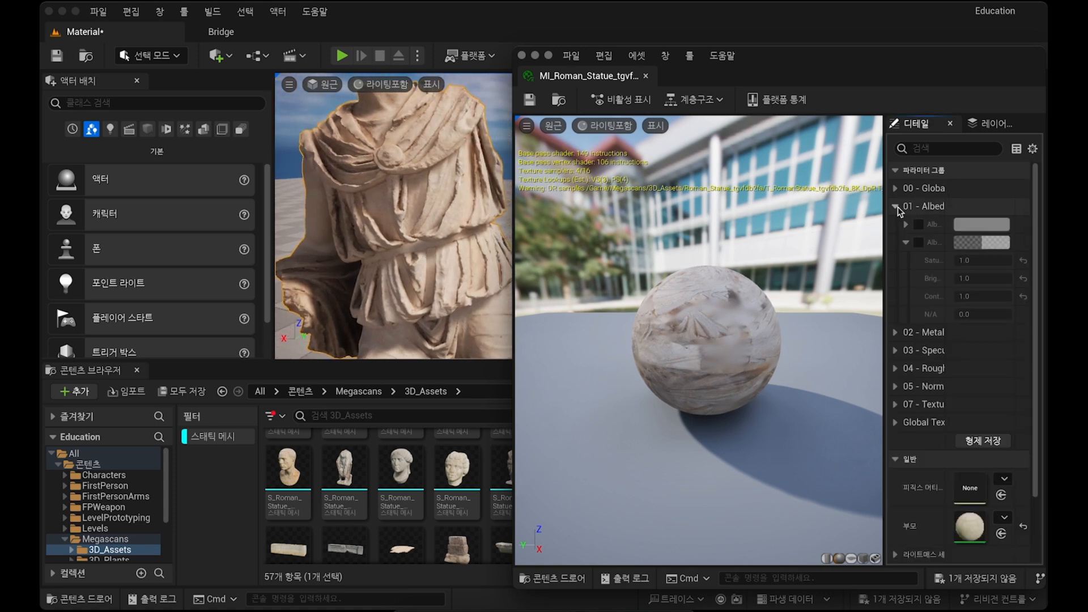
pyautogui.moveTo(885, 238); pyautogui.dragTo(795, 241)
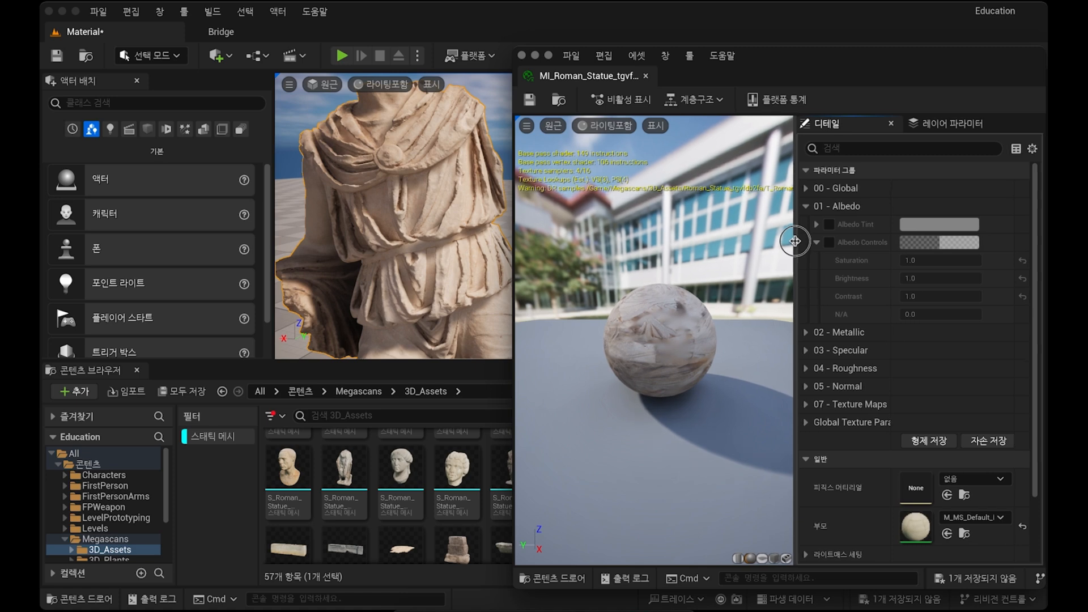
pyautogui.click(829, 244)
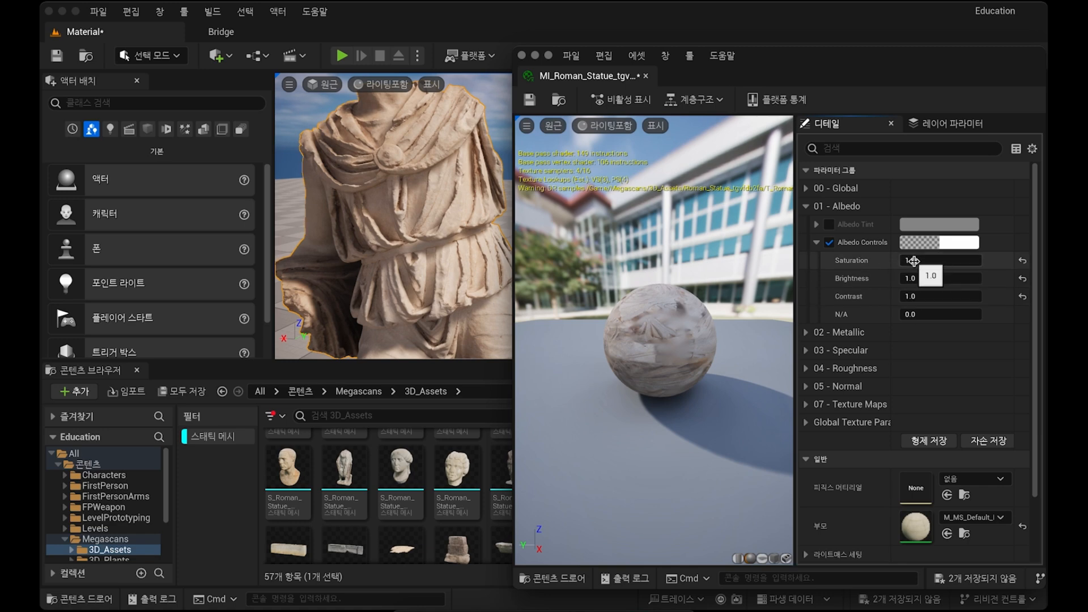
# Step: Lower the albedo Saturation to 0.444 and set it back to 1.0
pyautogui.click(914, 260)
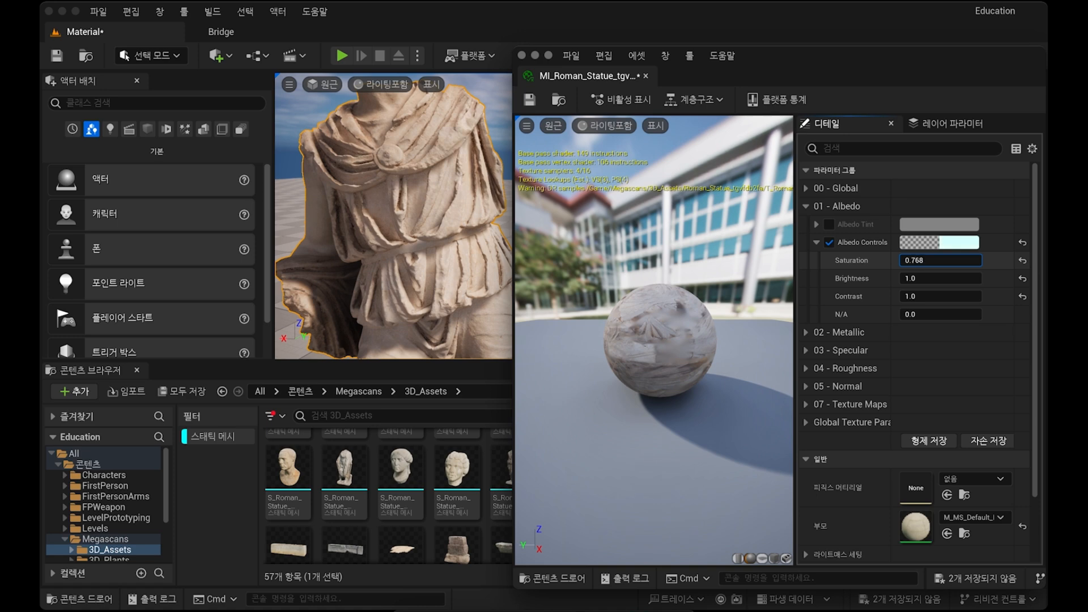
pyautogui.press('Return')
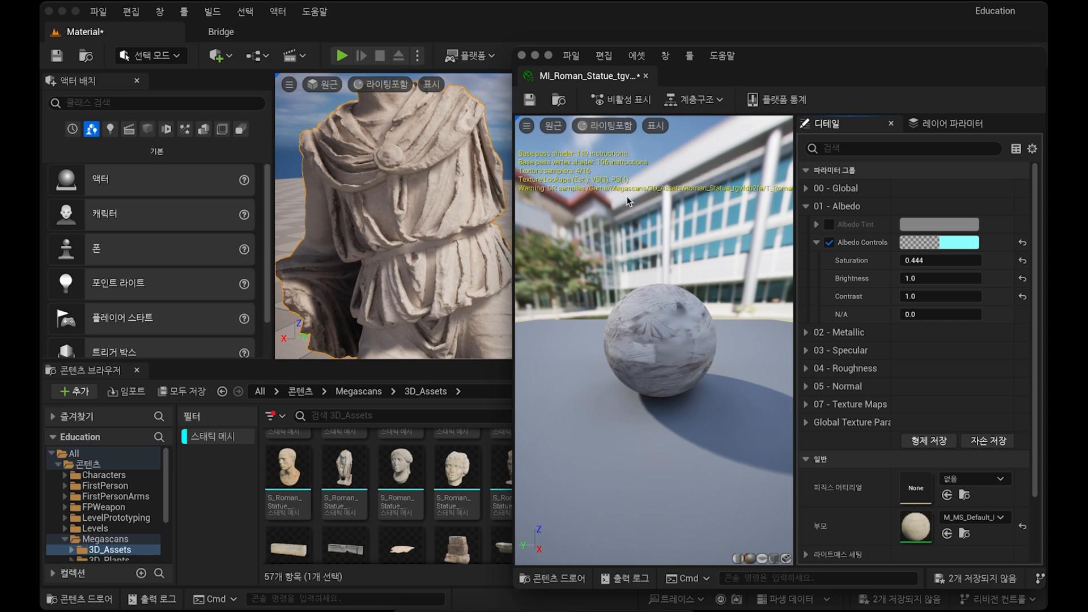
pyautogui.click(929, 263)
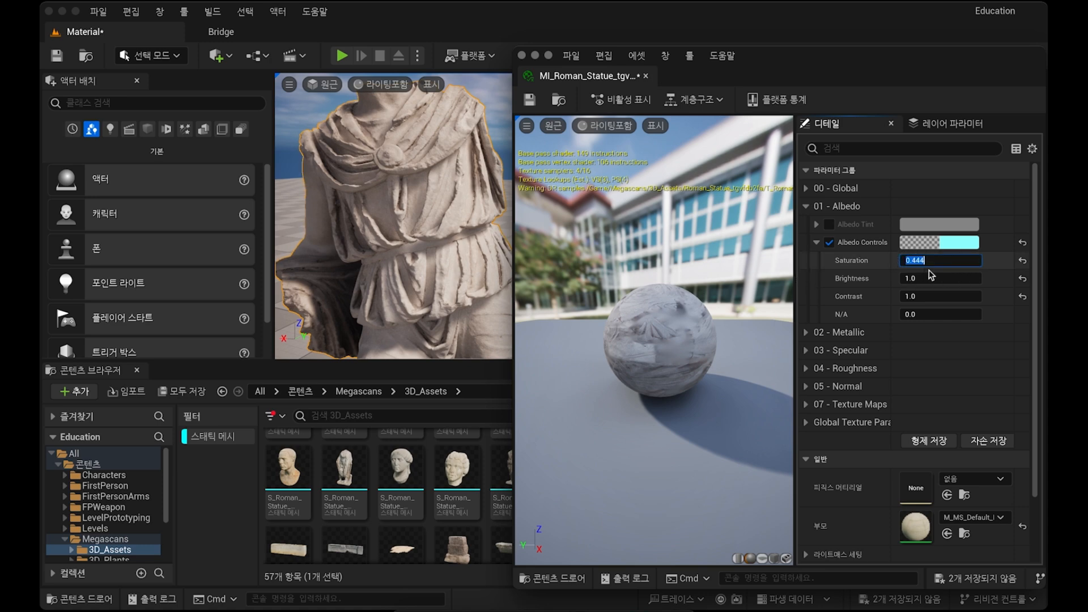
pyautogui.write('1')
pyautogui.press('Return')
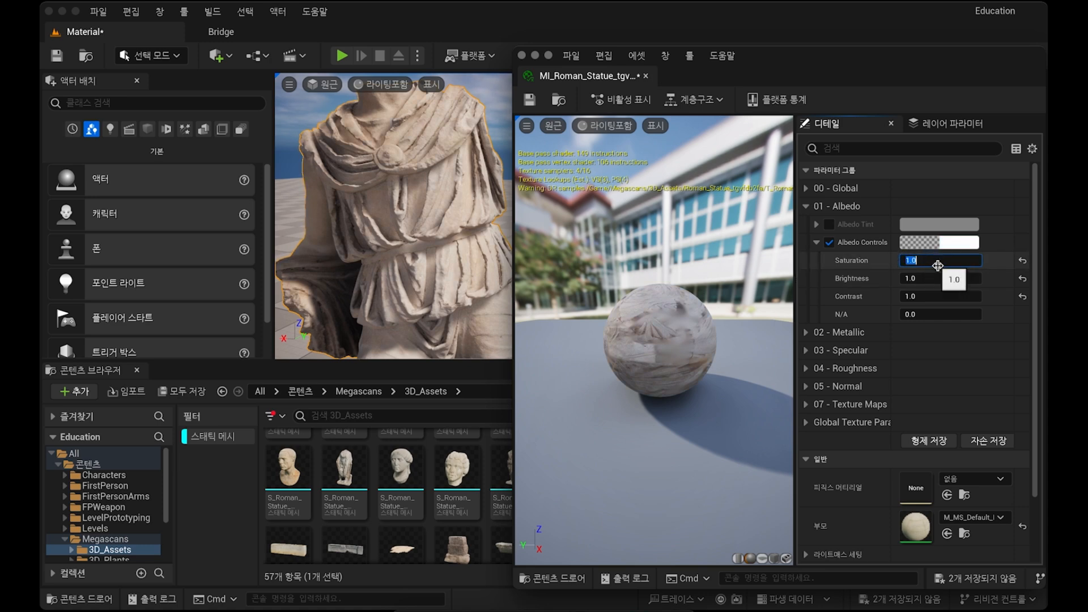
pyautogui.click(915, 262)
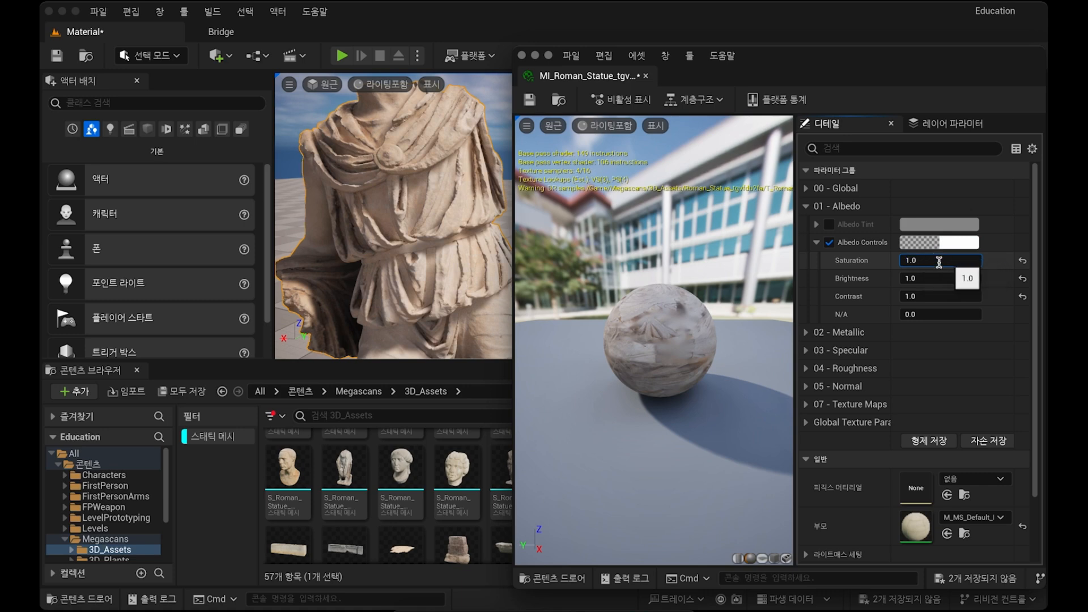
pyautogui.press('Return')
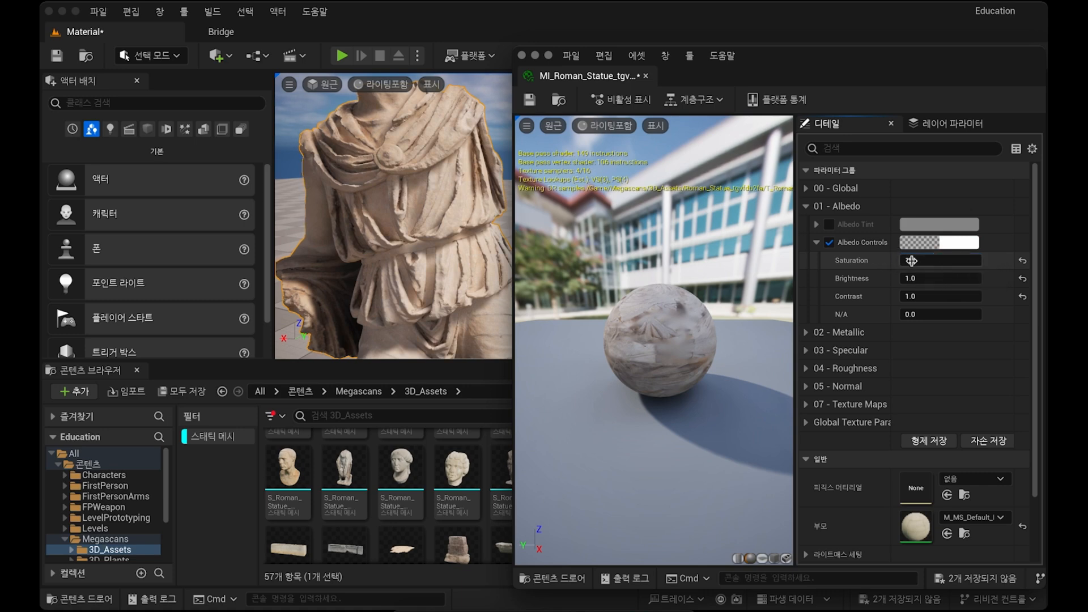
# Step: Try an albedo Saturation of about 4.43, undo it, and set Saturation to about 1.17
pyautogui.moveTo(924, 260); pyautogui.dragTo(975, 260)
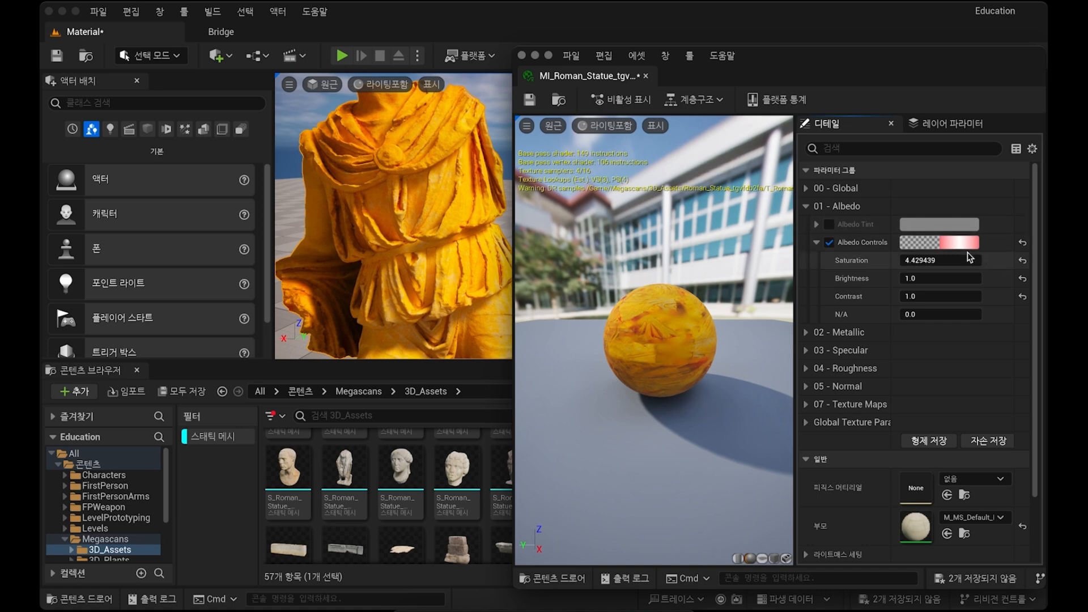
pyautogui.press('super+z')
pyautogui.moveTo(912, 262); pyautogui.dragTo(924, 262)
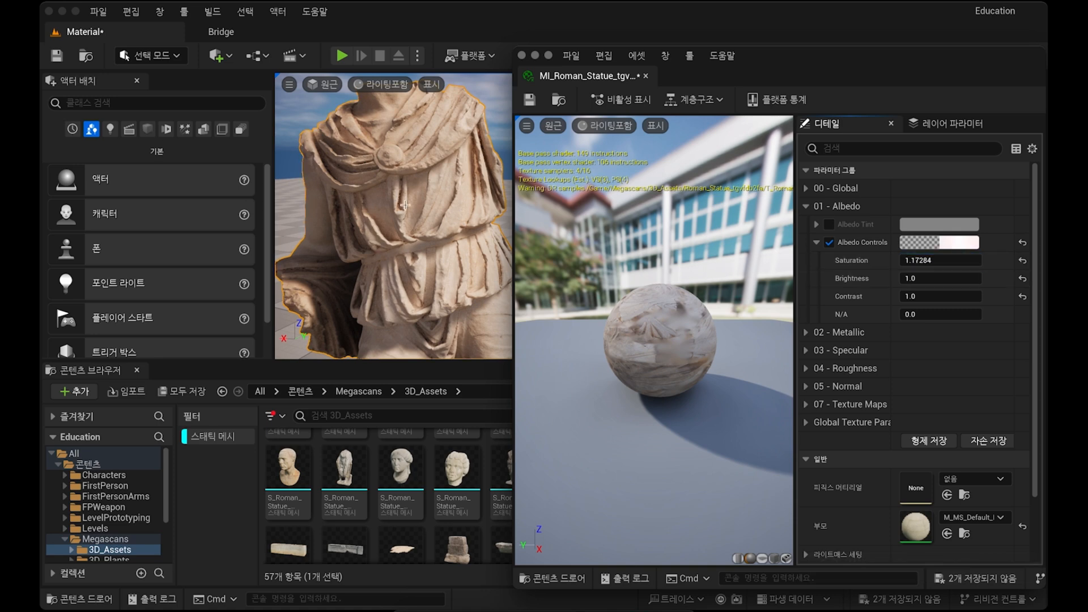
# Step: Undo the last Saturation change, lower the albedo Brightness to about 0.128 and inspect the darkened statue in the level view
pyautogui.press('super+z')
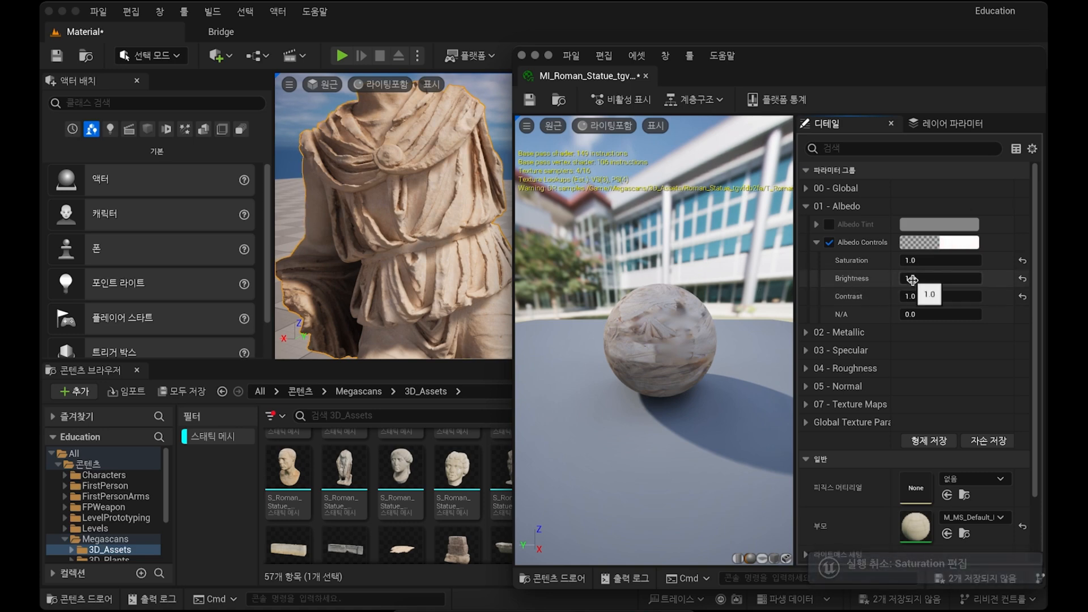
pyautogui.moveTo(911, 279)
pyautogui.mouseDown()
pyautogui.moveTo(948, 279)
pyautogui.moveTo(914, 280)
pyautogui.mouseUp()
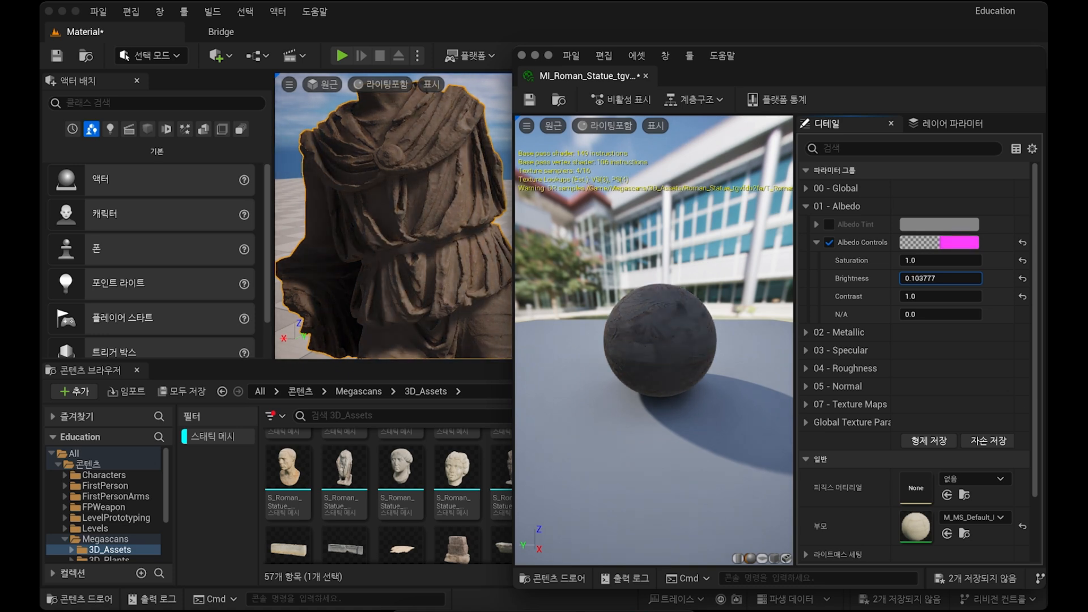
pyautogui.moveTo(917, 278); pyautogui.dragTo(912, 278)
pyautogui.moveTo(438, 243); pyautogui.dragTo(479, 245, button='right')
pyautogui.press('s')
pyautogui.press('w')
pyautogui.press('w')
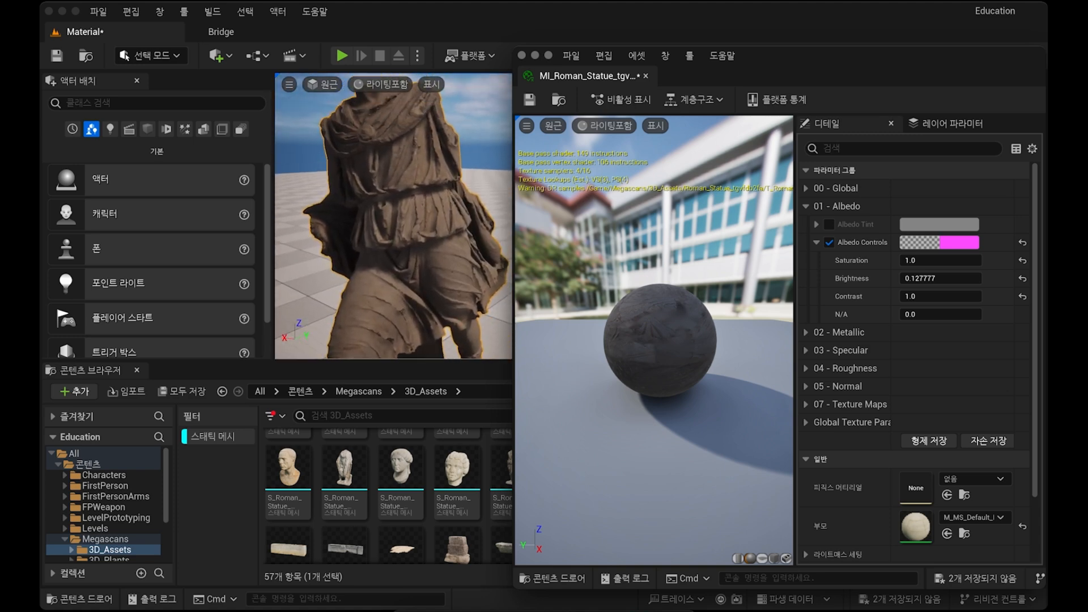
# Step: Reset the albedo Brightness to its default and set it to 1.0
pyautogui.click(1023, 278)
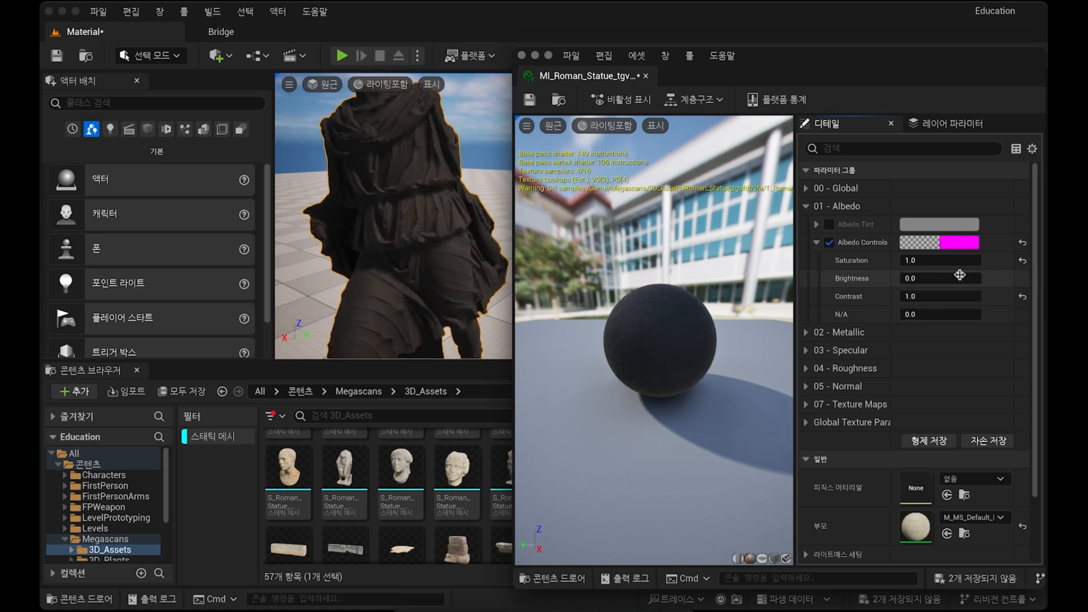
pyautogui.click(927, 277)
pyautogui.write('1.0')
pyautogui.press('Return')
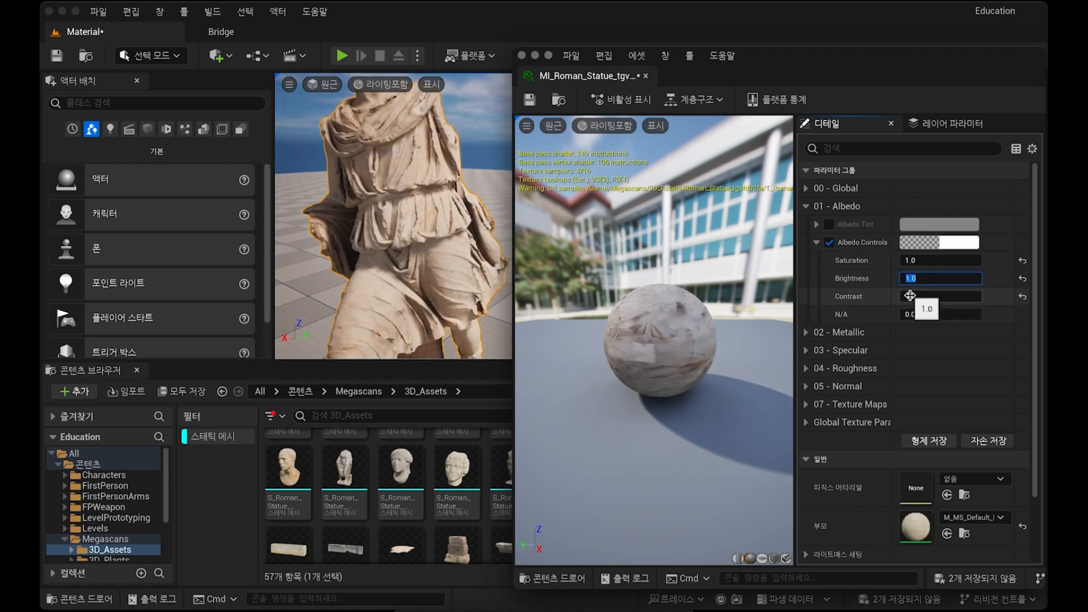
# Step: Try albedo Contrast values of about 2.09 and -0.344, and undo the Contrast change
pyautogui.moveTo(911, 296); pyautogui.dragTo(925, 296)
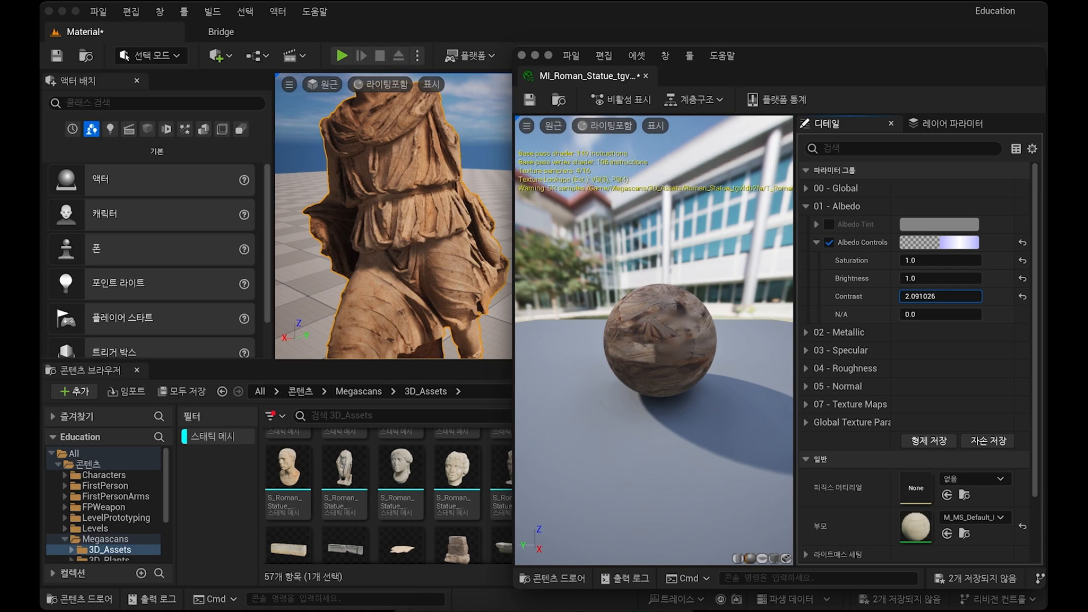
pyautogui.moveTo(925, 296); pyautogui.dragTo(913, 296)
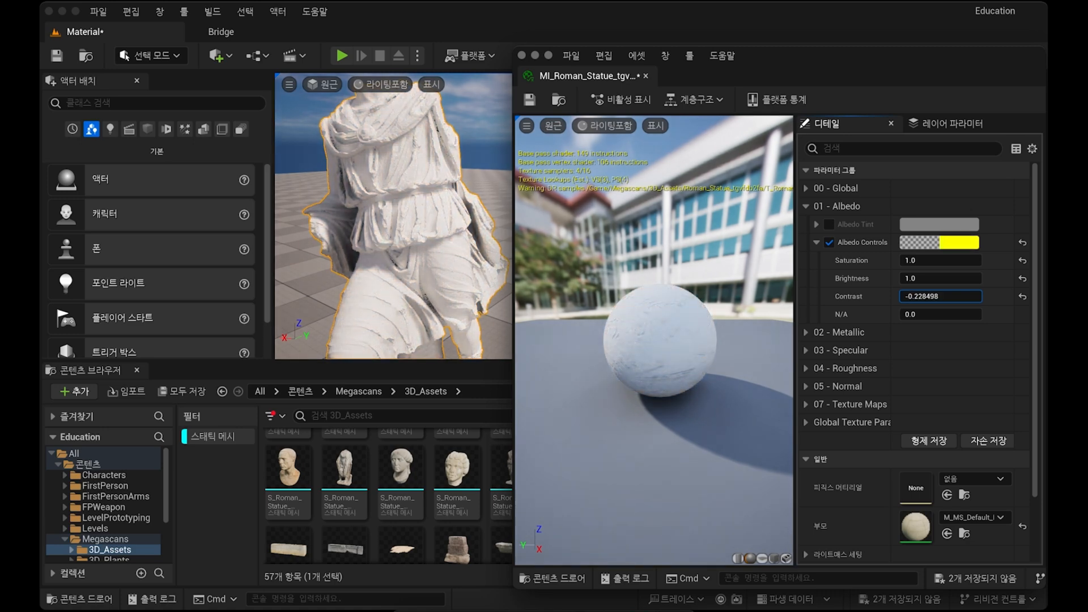
pyautogui.moveTo(913, 296); pyautogui.dragTo(912, 295)
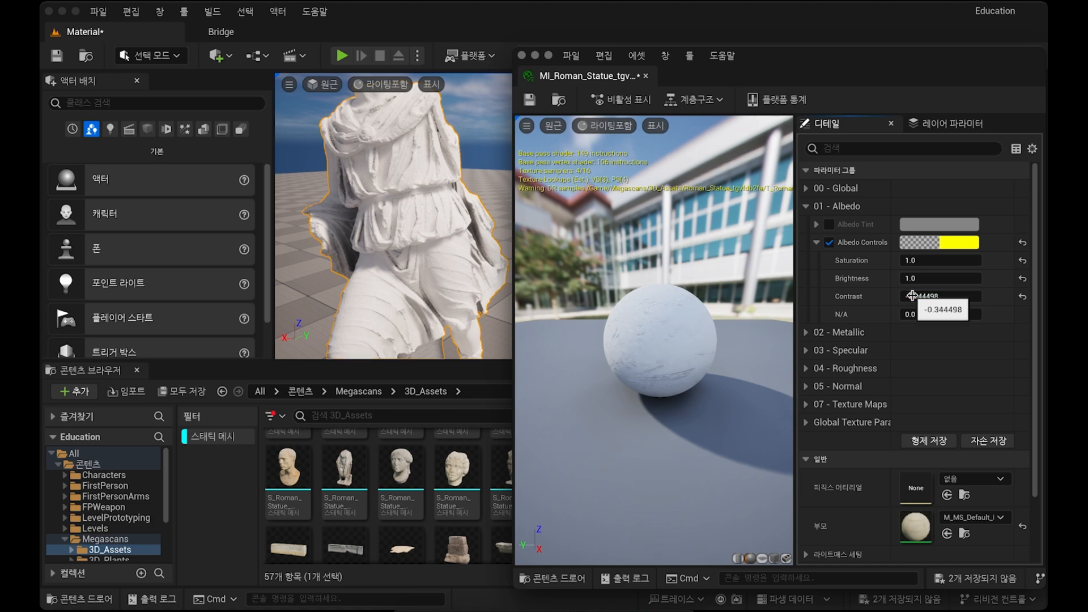
pyautogui.press('super+z')
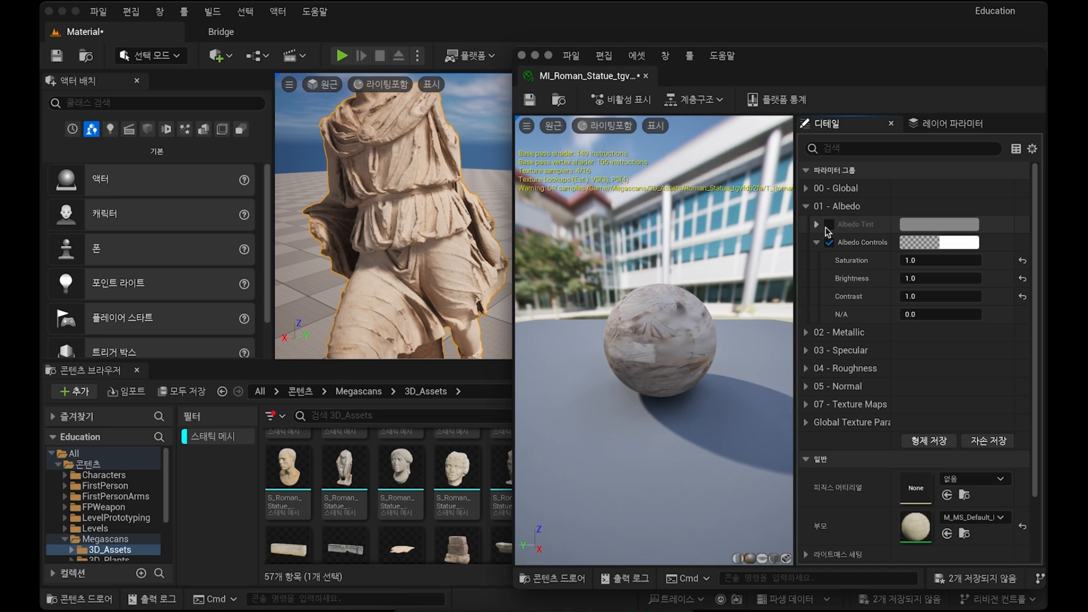
# Step: Enable the Albedo Tint parameter override in the 01 - Albedo group of the statue's material instance
pyautogui.click(830, 226)
pyautogui.click(817, 225)
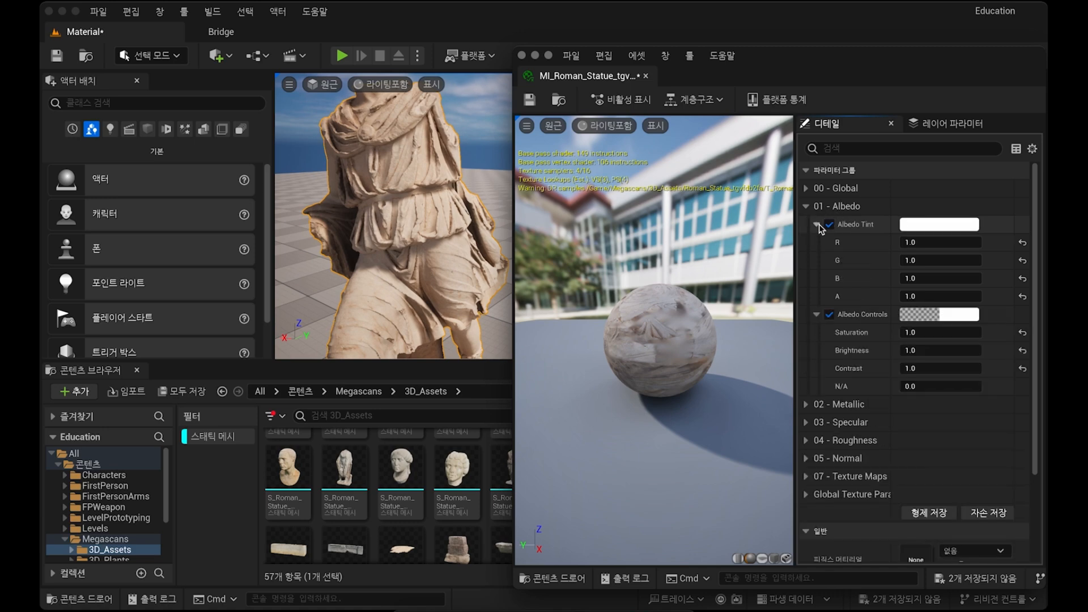
pyautogui.click(816, 225)
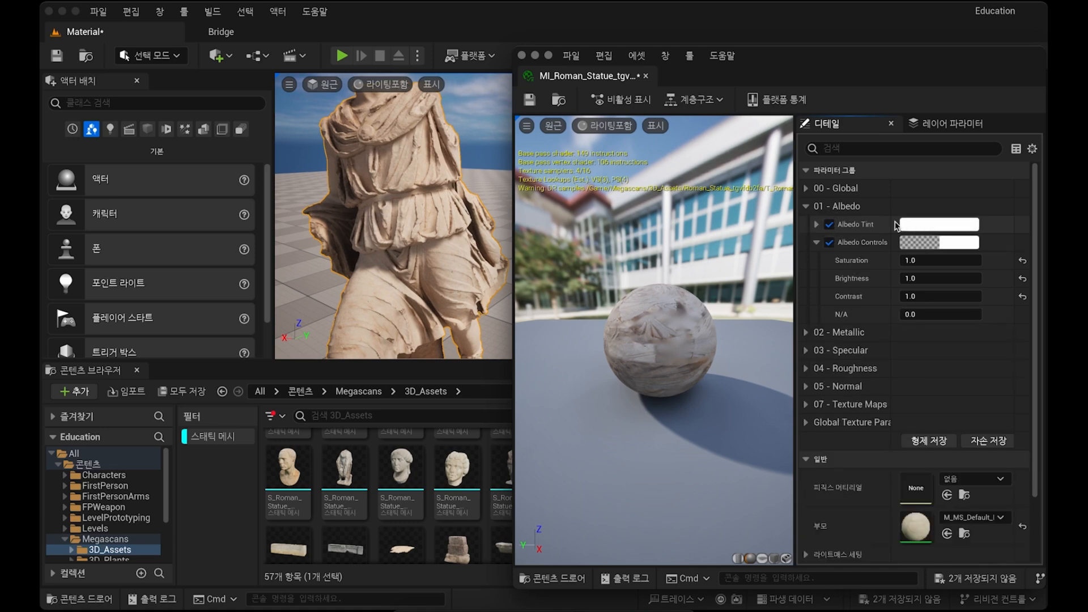
# Step: Set the Albedo Tint to a pink of about R 0.93, G 0.34, B 1.0
pyautogui.click(942, 224)
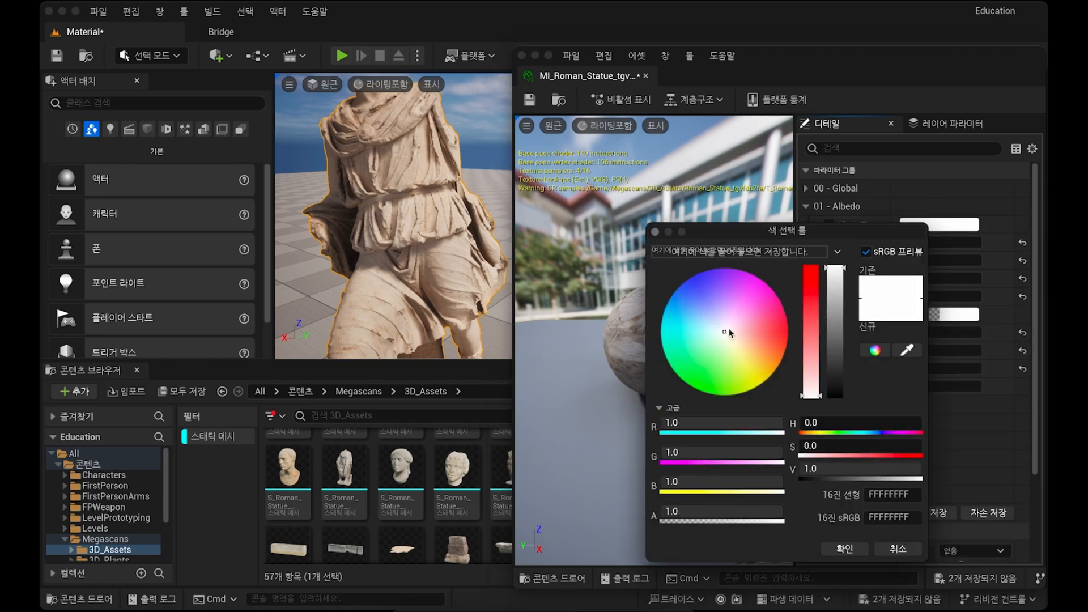
pyautogui.moveTo(728, 333); pyautogui.dragTo(741, 292)
pyautogui.click(847, 549)
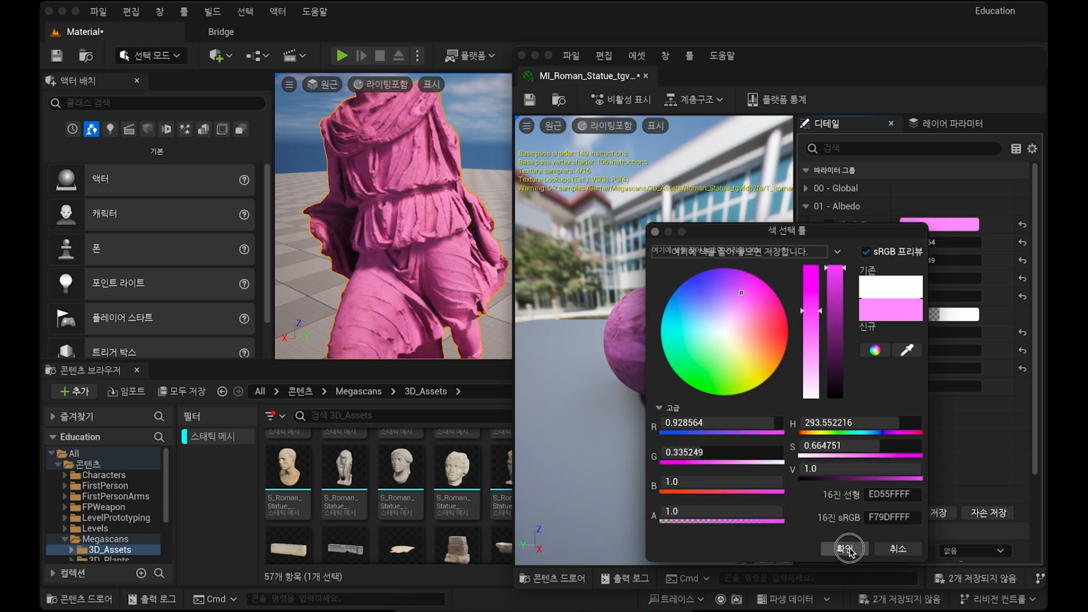
# Step: Examine the tinted statue in the level from different distances and angles
pyautogui.moveTo(436, 218); pyautogui.dragTo(412, 216, button='right')
pyautogui.press('s')
pyautogui.press('w')
pyautogui.press('w')
pyautogui.press('a')
pyautogui.press('s')
pyautogui.press('w')
pyautogui.press('w')
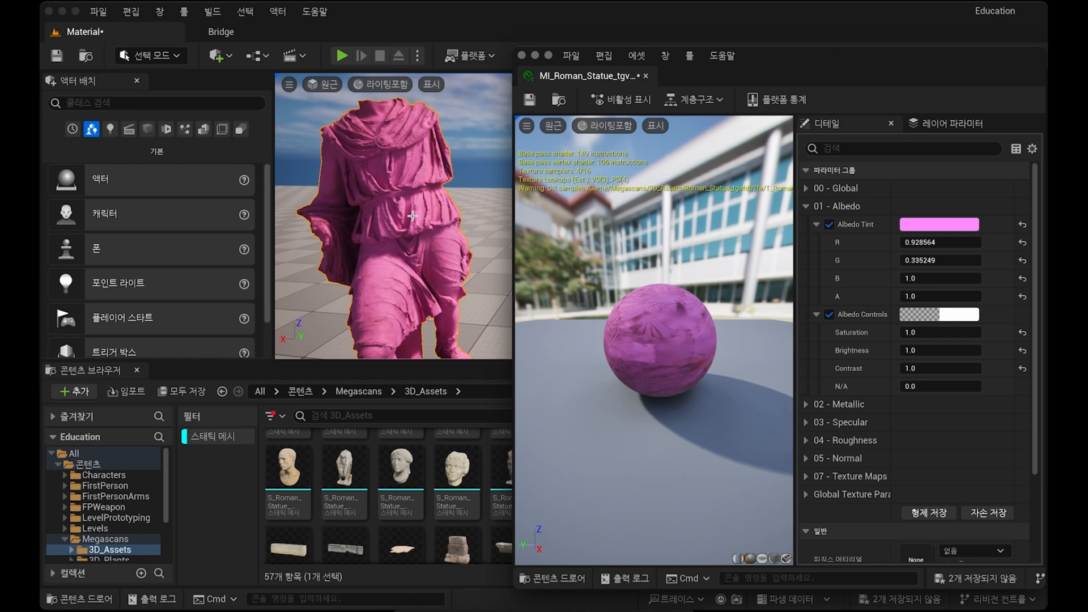
# Step: Set the Albedo Tint to pure white, with R, G and B at 1.0
pyautogui.click(924, 226)
pyautogui.moveTo(712, 332); pyautogui.dragTo(706, 335)
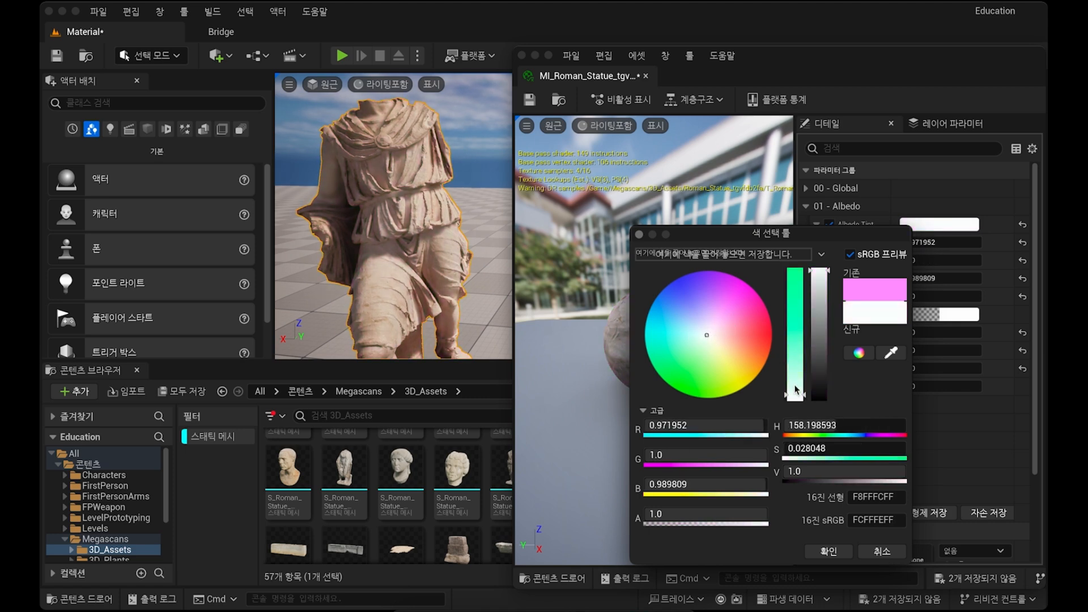
pyautogui.moveTo(791, 386); pyautogui.dragTo(795, 400)
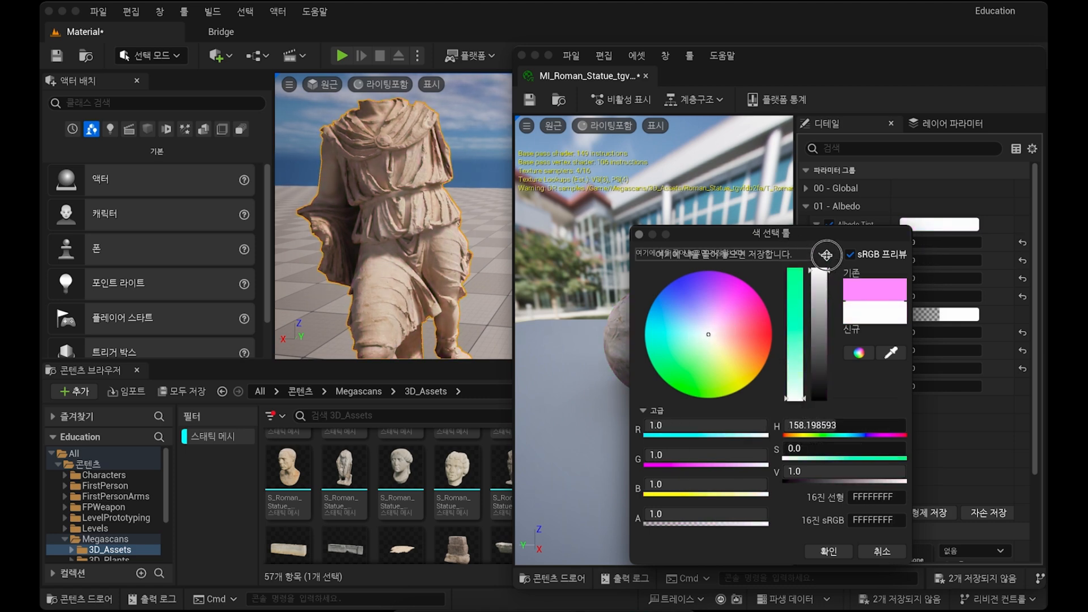
pyautogui.click(844, 553)
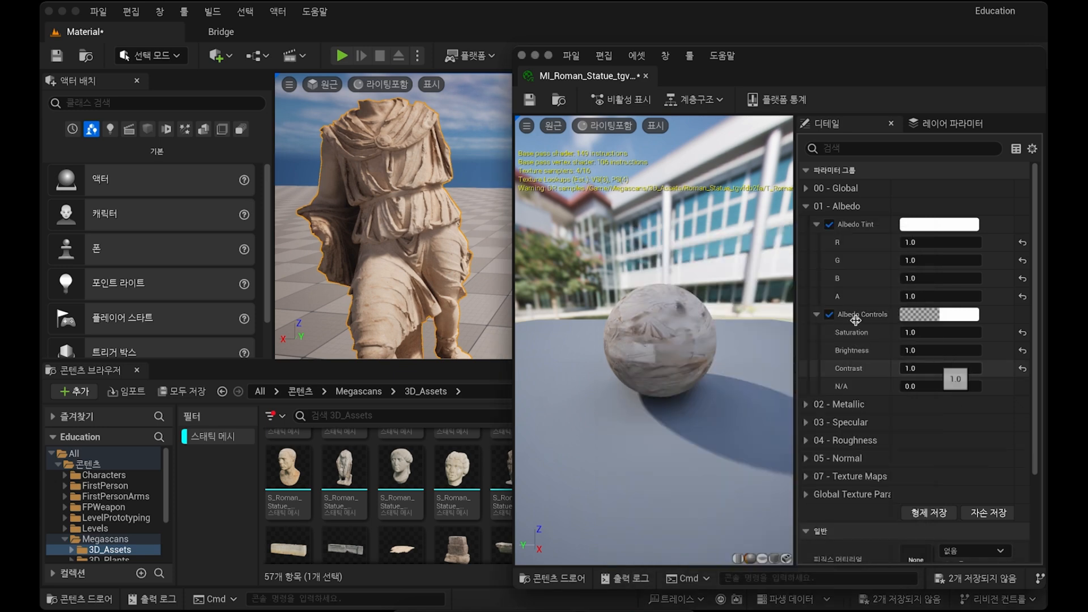
# Step: Enable the Max Roughness override in the 04 - Roughness group
pyautogui.click(806, 207)
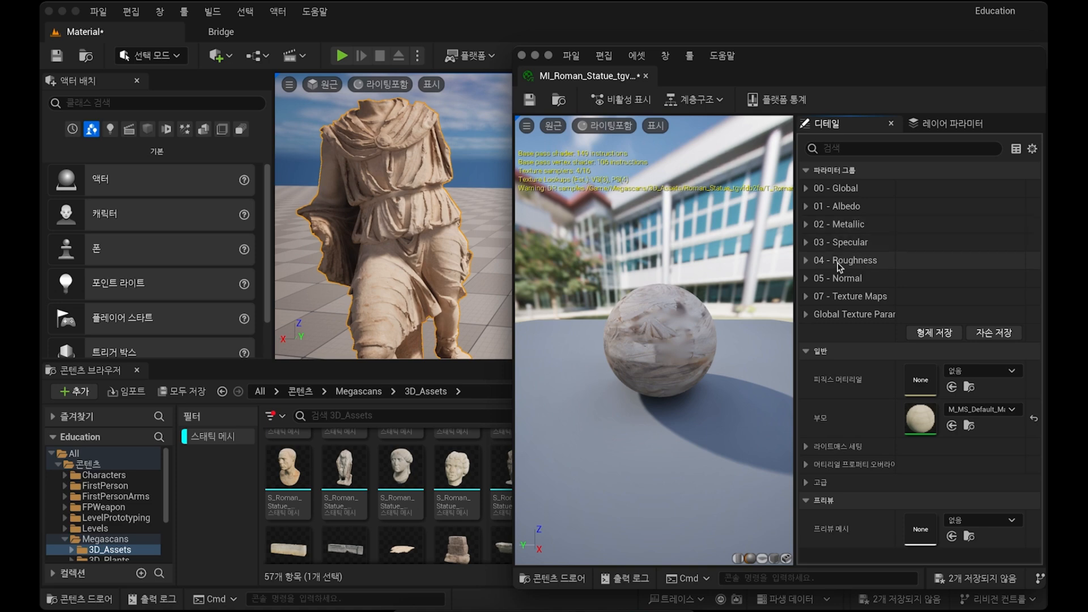
pyautogui.click(806, 261)
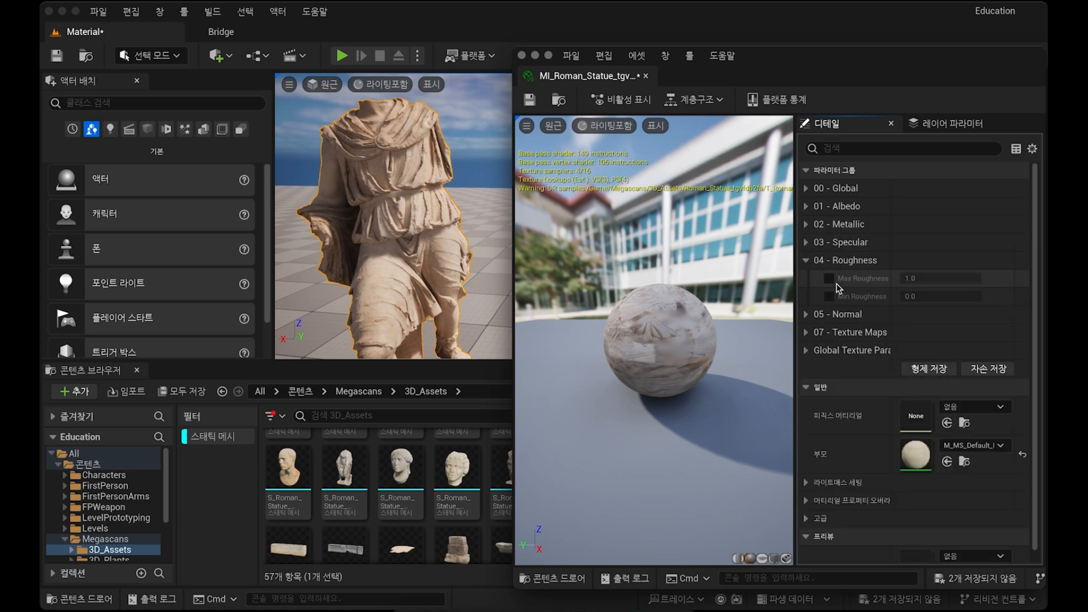
pyautogui.click(830, 279)
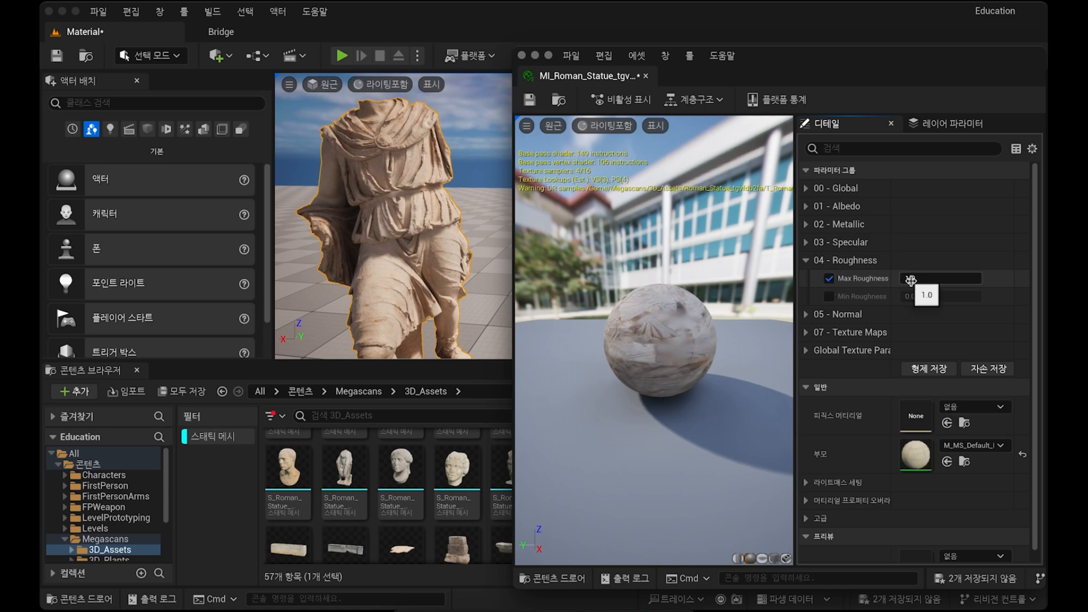
# Step: Raise Max Roughness to about 17.33 and check the statue's surface close up
pyautogui.moveTo(913, 281); pyautogui.dragTo(915, 281)
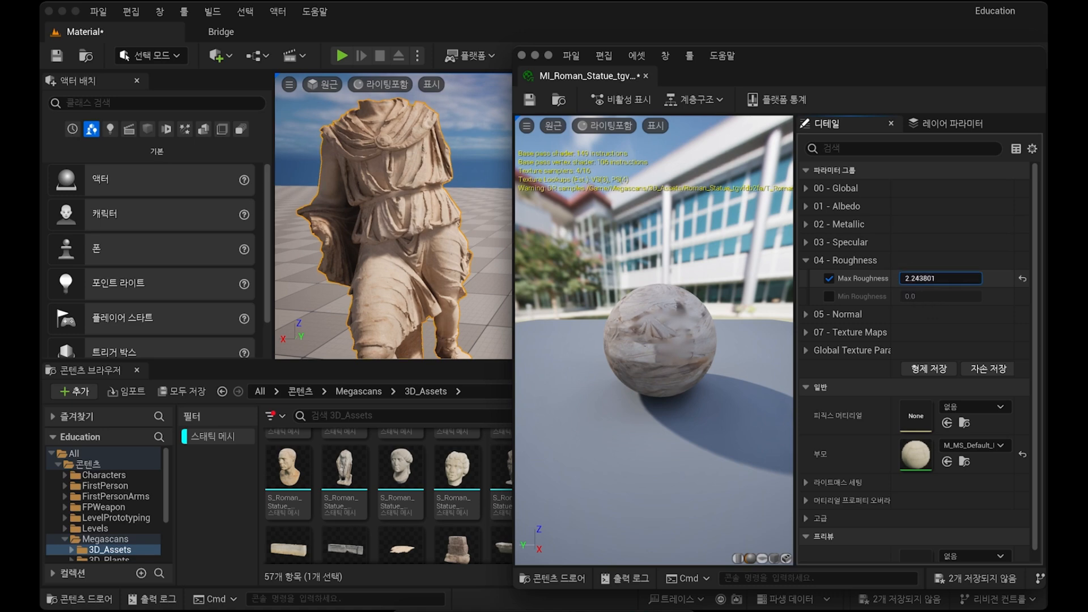
pyautogui.moveTo(918, 280); pyautogui.dragTo(935, 281)
pyautogui.moveTo(407, 212)
pyautogui.mouseDown(button='right')
pyautogui.moveTo(417, 218)
pyautogui.moveTo(385, 218)
pyautogui.moveTo(408, 210)
pyautogui.moveTo(399, 195)
pyautogui.moveTo(406, 210)
pyautogui.mouseUp(button='right')
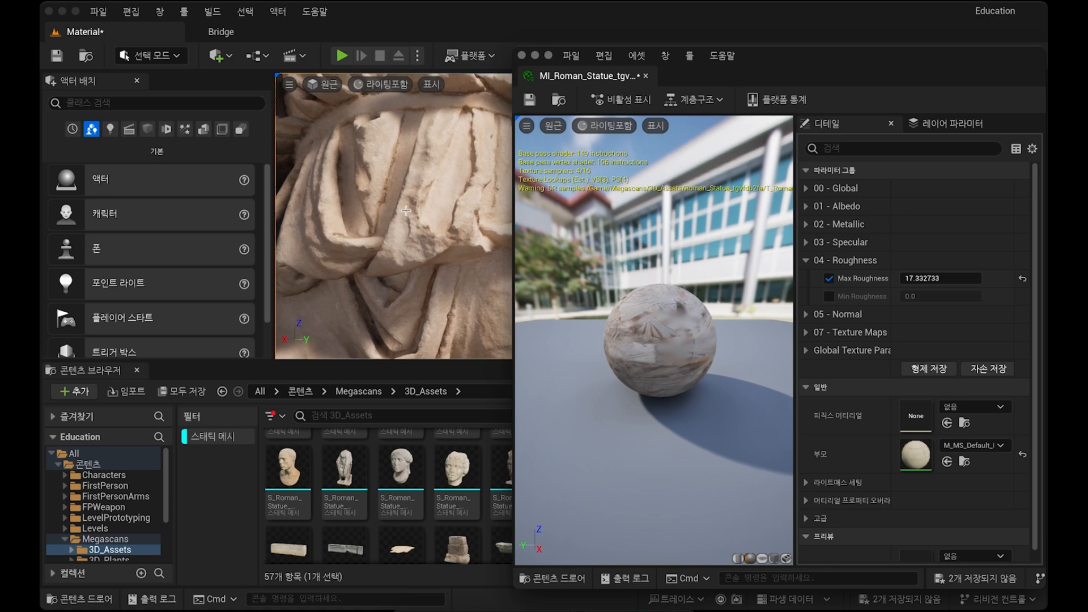
# Step: Lower Max Roughness to about -0.108 and check the statue's drapery
pyautogui.moveTo(941, 278); pyautogui.dragTo(887, 278)
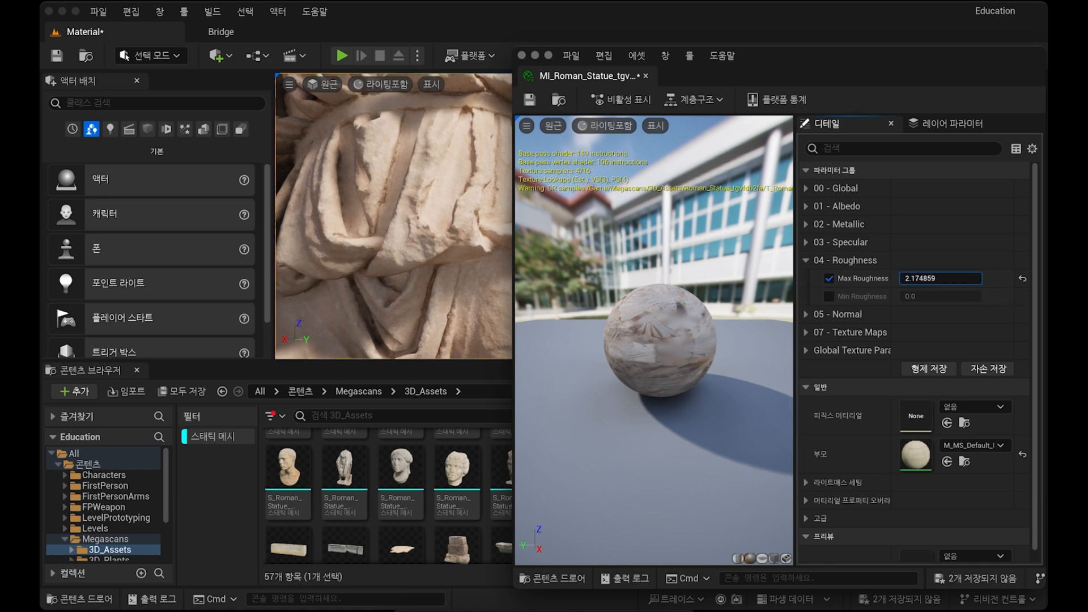
pyautogui.moveTo(887, 279); pyautogui.dragTo(866, 278)
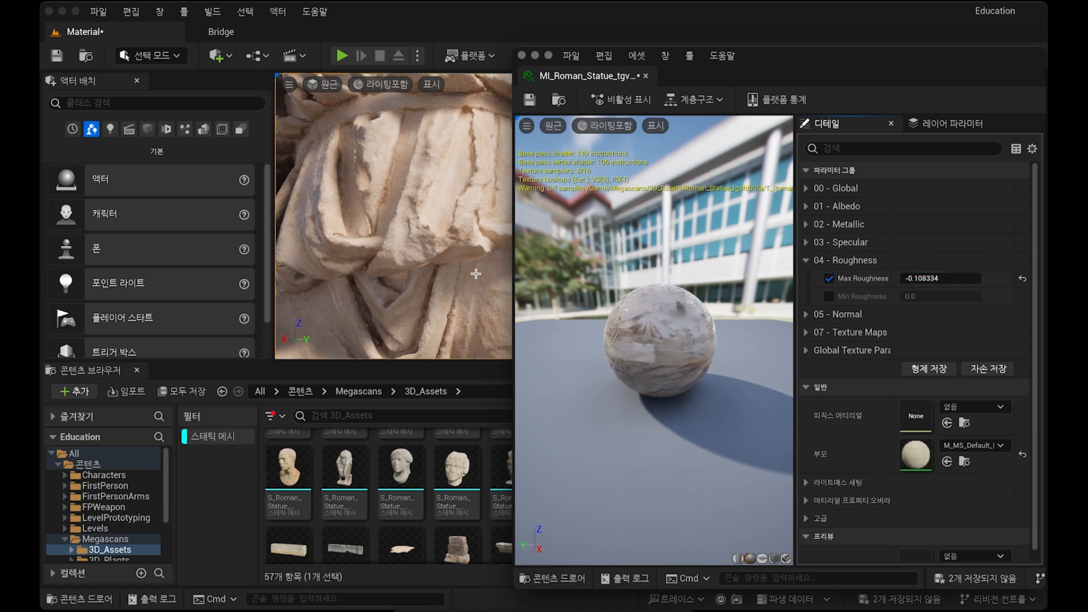
pyautogui.moveTo(393, 216); pyautogui.dragTo(442, 250, button='right')
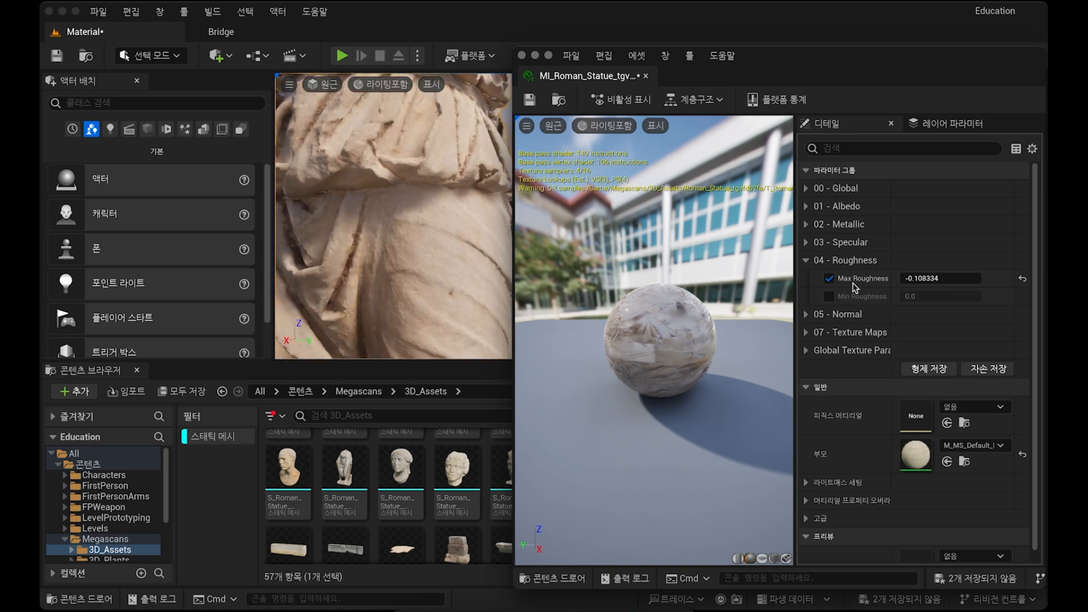
# Step: Set Max Roughness to 0.1 and inspect how the statue's surface reflects light
pyautogui.click(929, 279)
pyautogui.click(943, 279)
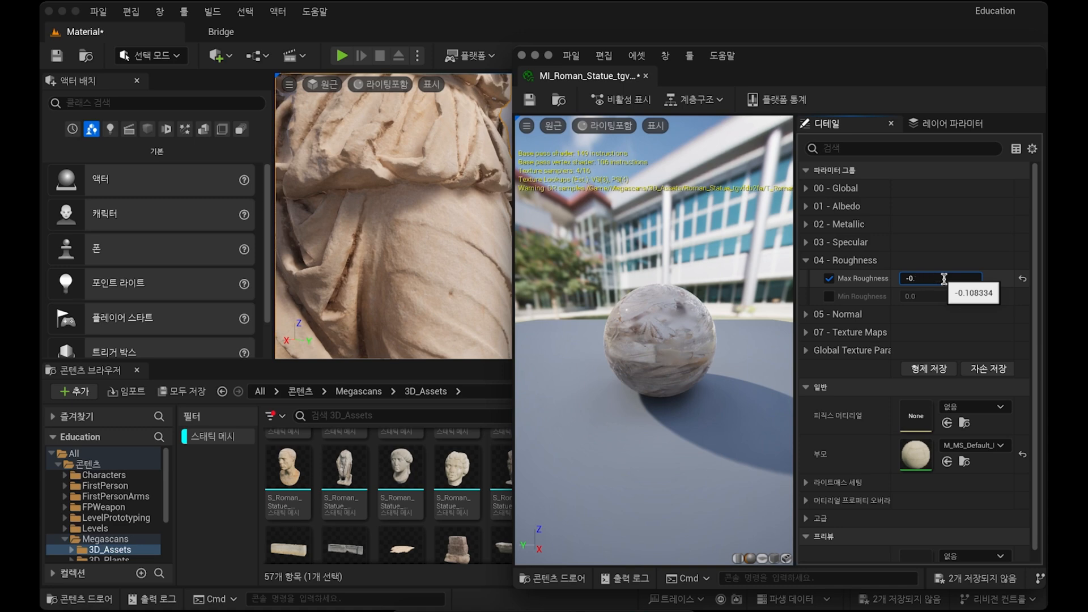
pyautogui.write('.1')
pyautogui.press('Return')
pyautogui.moveTo(424, 181); pyautogui.dragTo(463, 164, button='right')
pyautogui.press('s')
pyautogui.press('w')
pyautogui.press('s')
pyautogui.press('w')
pyautogui.press('w')
# Step: Set Max Roughness to 1.0
pyautogui.click(908, 279)
pyautogui.write('1')
pyautogui.press('Return')
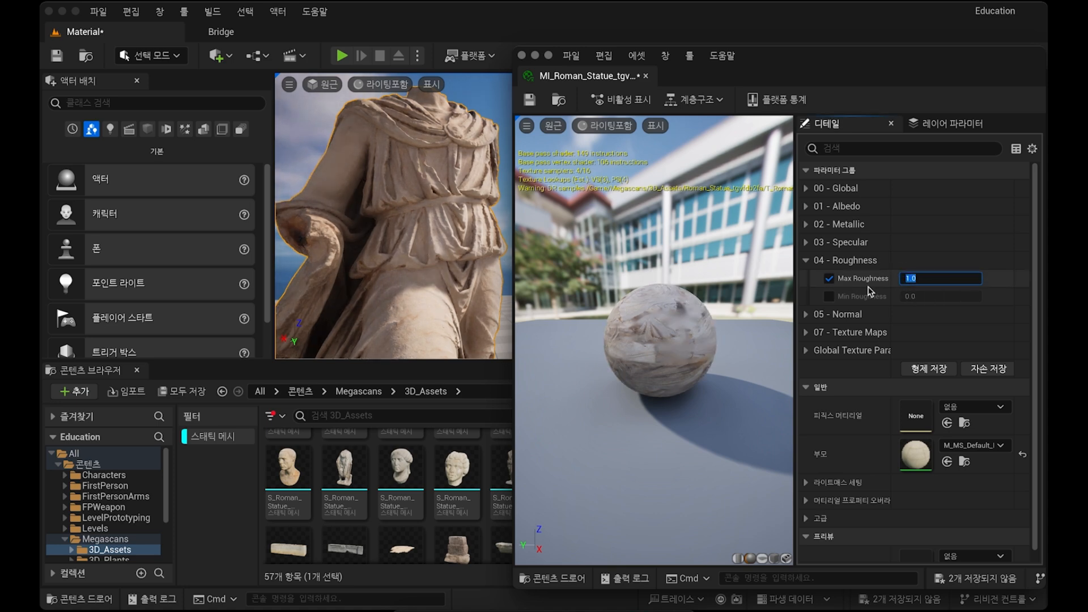
# Step: Reduce Max Roughness to 0.94 and further to 0.288 for a glossier surface on the statue
pyautogui.moveTo(413, 269)
pyautogui.mouseDown(button='right')
pyautogui.moveTo(453, 267)
pyautogui.moveTo(410, 278)
pyautogui.mouseUp(button='right')
pyautogui.click(932, 284)
pyautogui.write('0.94')
pyautogui.moveTo(933, 278); pyautogui.dragTo(893, 279)
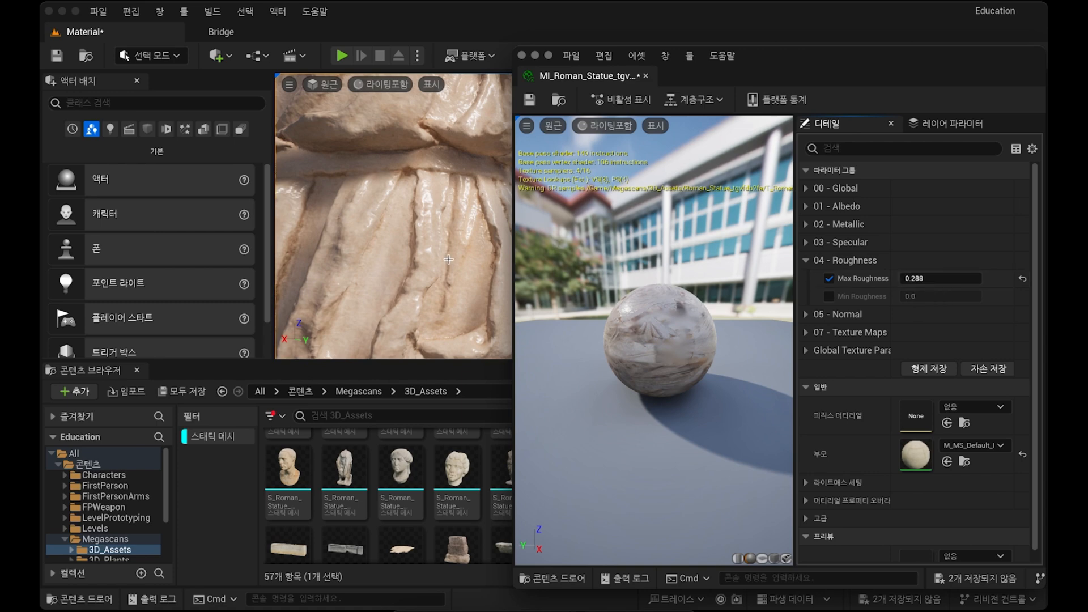
# Step: Examine the statue's highlights from several angles and distances with the reduced roughness
pyautogui.moveTo(456, 252); pyautogui.dragTo(299, 256, button='right')
pyautogui.press('s')
pyautogui.press('s')
pyautogui.press('e')
pyautogui.press('s')
pyautogui.press('w')
pyautogui.press('w')
pyautogui.press('s')
pyautogui.press('s')
pyautogui.press('a')
pyautogui.press('d')
pyautogui.press('s')
pyautogui.press('a')
pyautogui.press('s')
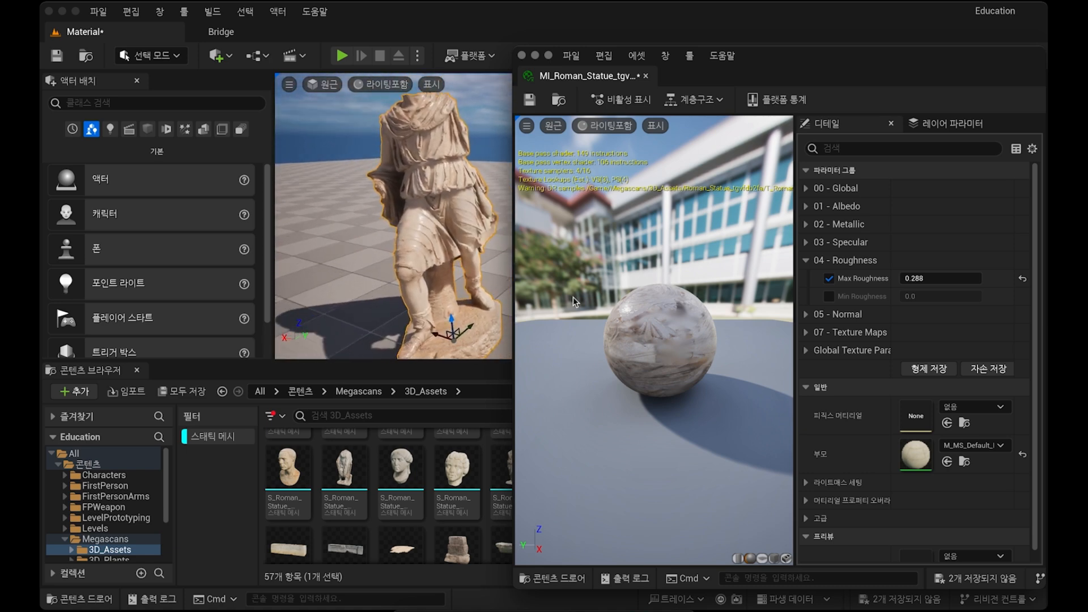
# Step: Restore Max Roughness to 1.0 and close the material instance editor
pyautogui.click(921, 278)
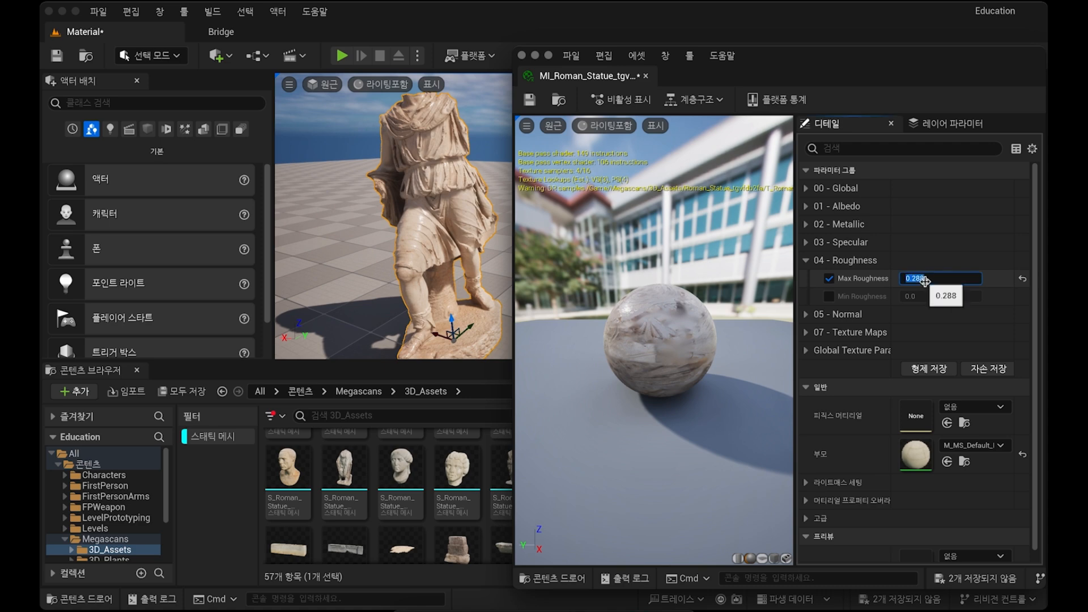
pyautogui.write('1')
pyautogui.press('Return')
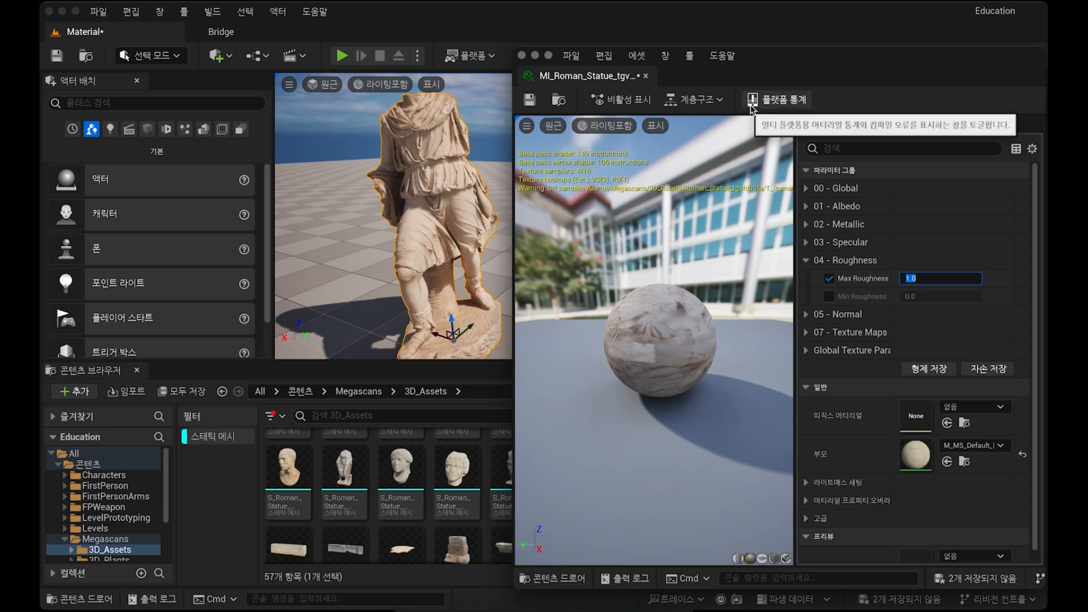
pyautogui.click(522, 56)
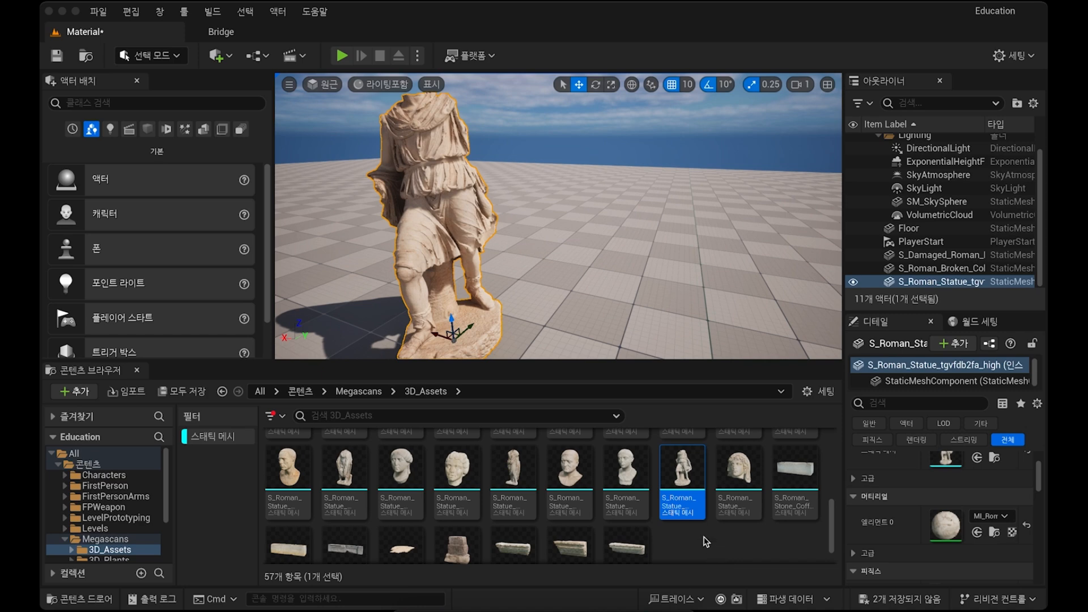
# Step: Place the S_Roman_Statue_tguwbjyfa_high bust on the floor beside the full-body statue and scale it up to a similar height
pyautogui.click(629, 462)
pyautogui.moveTo(629, 461); pyautogui.dragTo(620, 309)
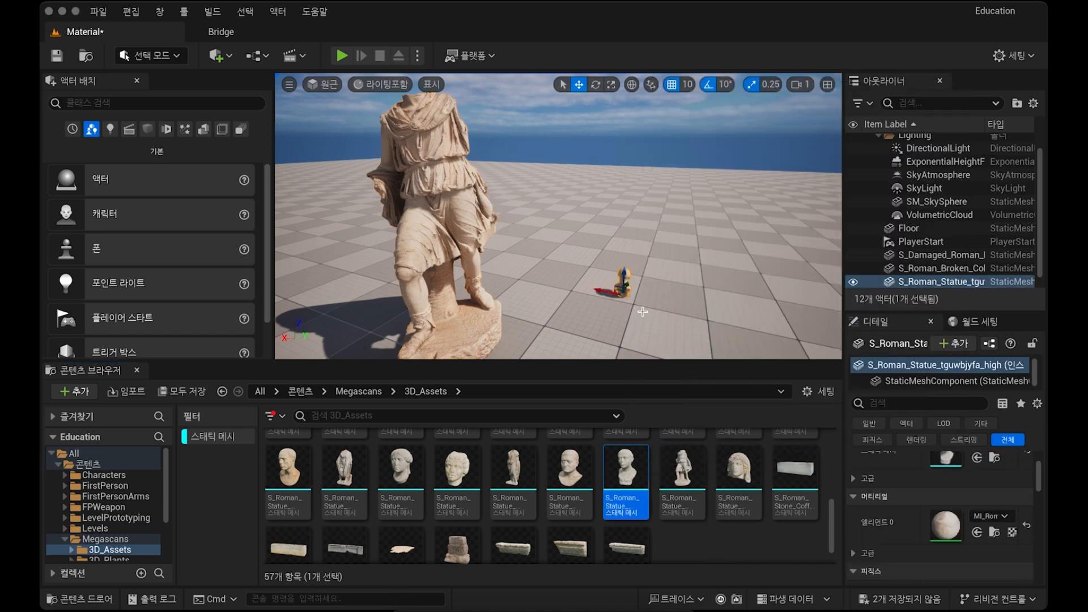
pyautogui.press('e')
pyautogui.moveTo(648, 314); pyautogui.dragTo(567, 278)
pyautogui.press('r')
pyautogui.scroll(-5, 567, 278)
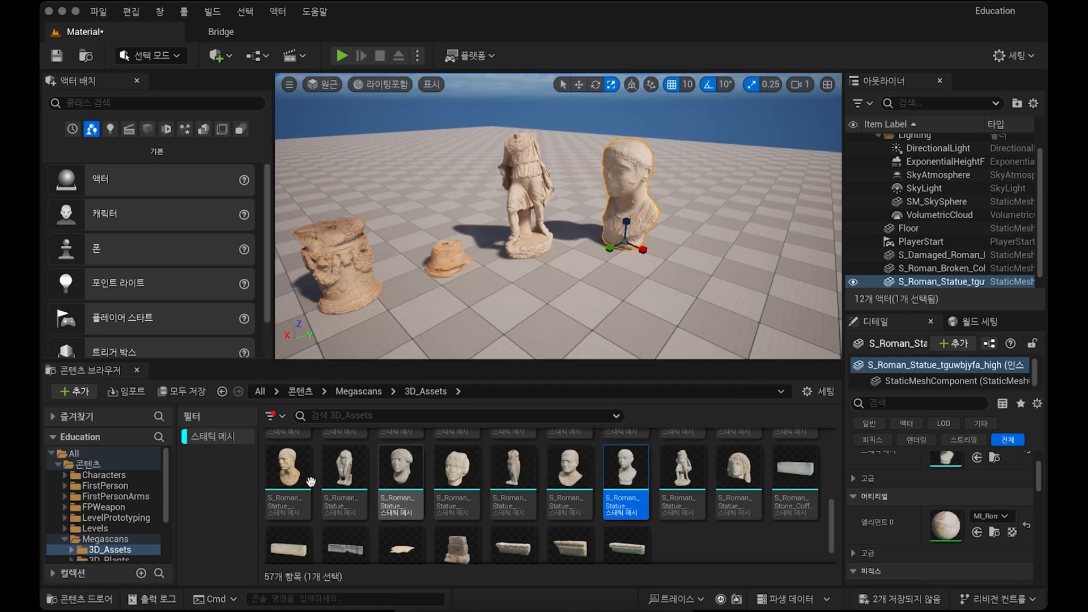
# Step: Place the S_Roman_Statue_tgeodcxda_high draped statue beside the bust and enlarge it to match the other pieces
pyautogui.moveTo(344, 469); pyautogui.dragTo(723, 290)
pyautogui.press('e')
pyautogui.press('r')
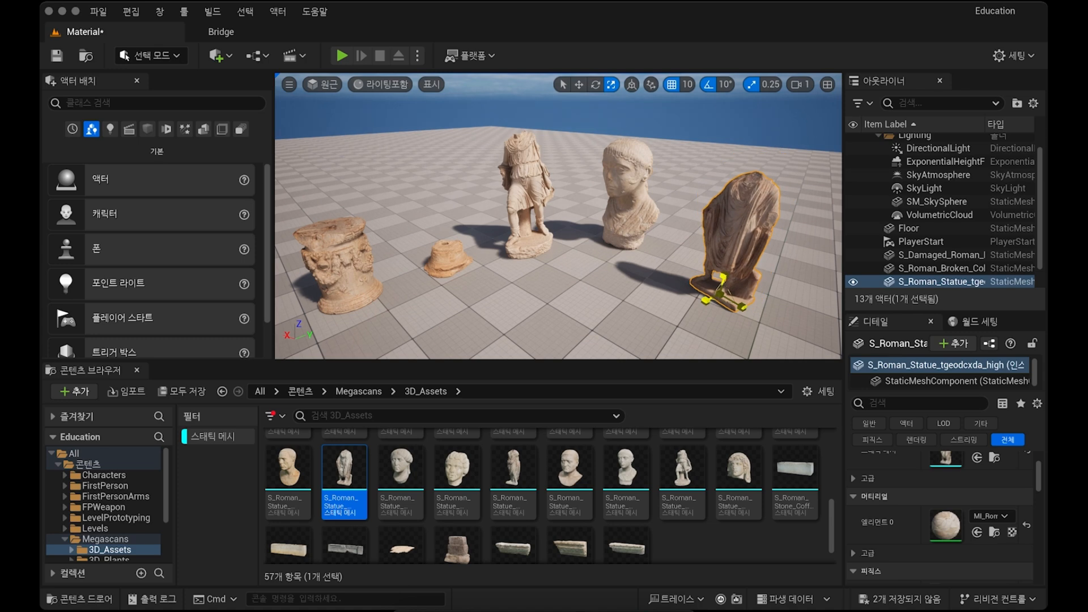
pyautogui.press('w')
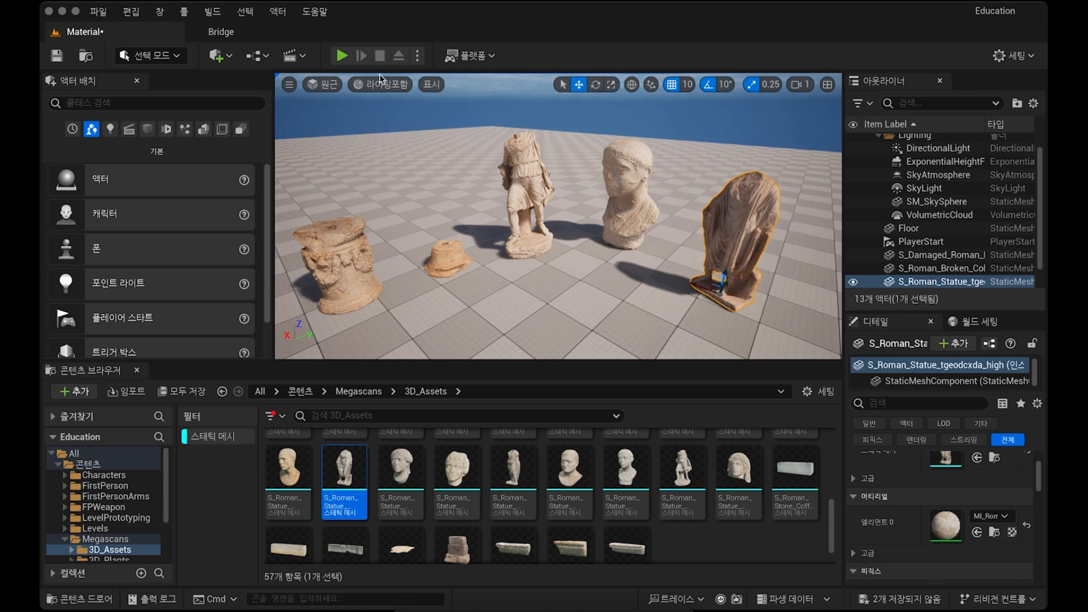
# Step: Play the level, walk among the statues in first person to inspect their materials, and stop the play session
pyautogui.click(340, 55)
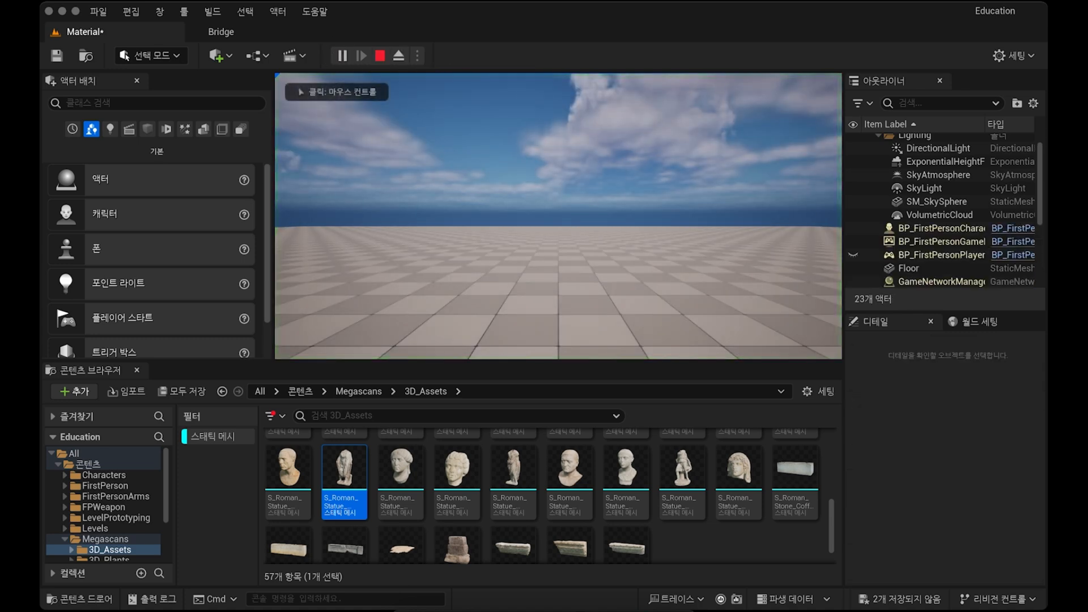
pyautogui.click(586, 224)
pyautogui.press('w')
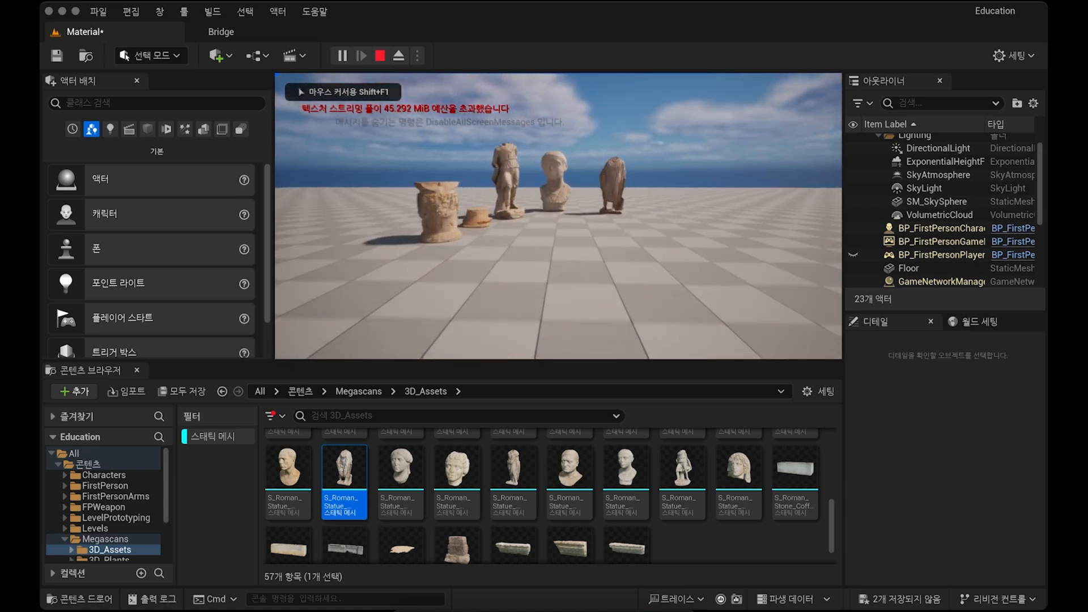
pyautogui.press('w')
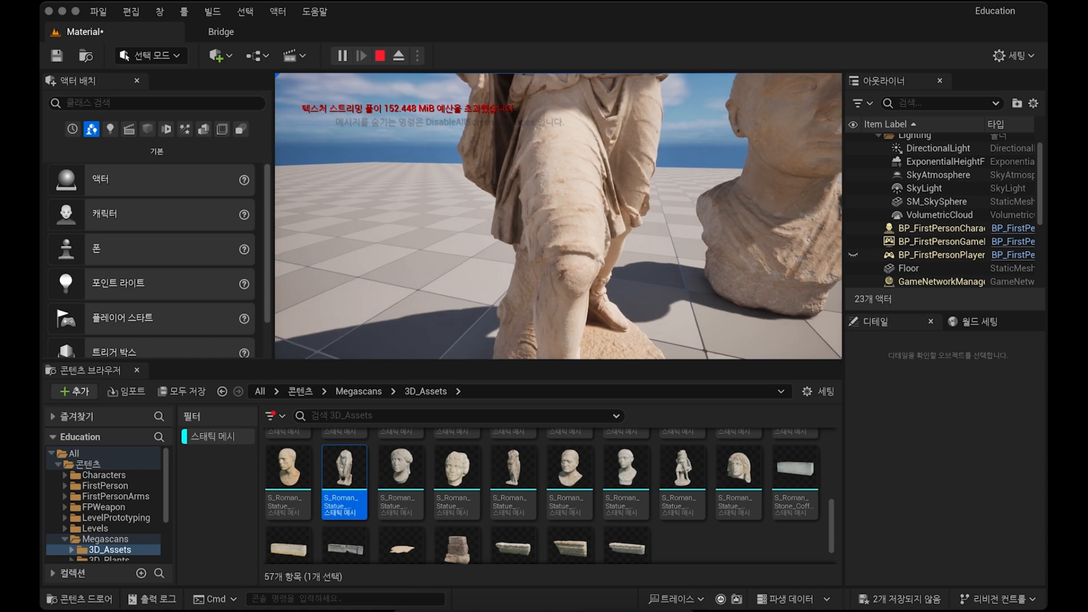
pyautogui.press('w')
pyautogui.press('space')
pyautogui.press('w')
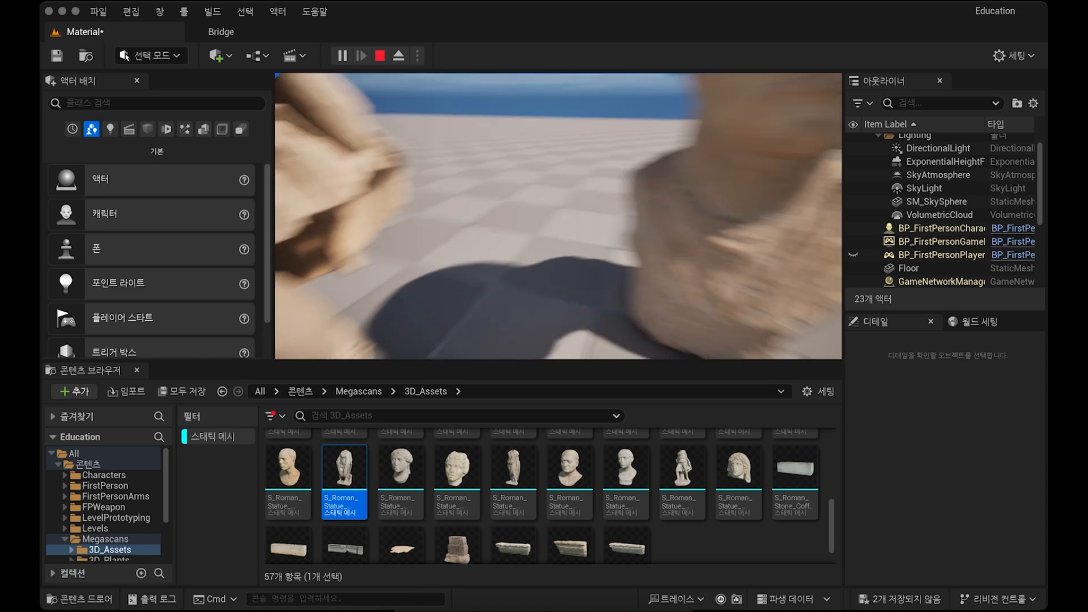
pyautogui.press('s')
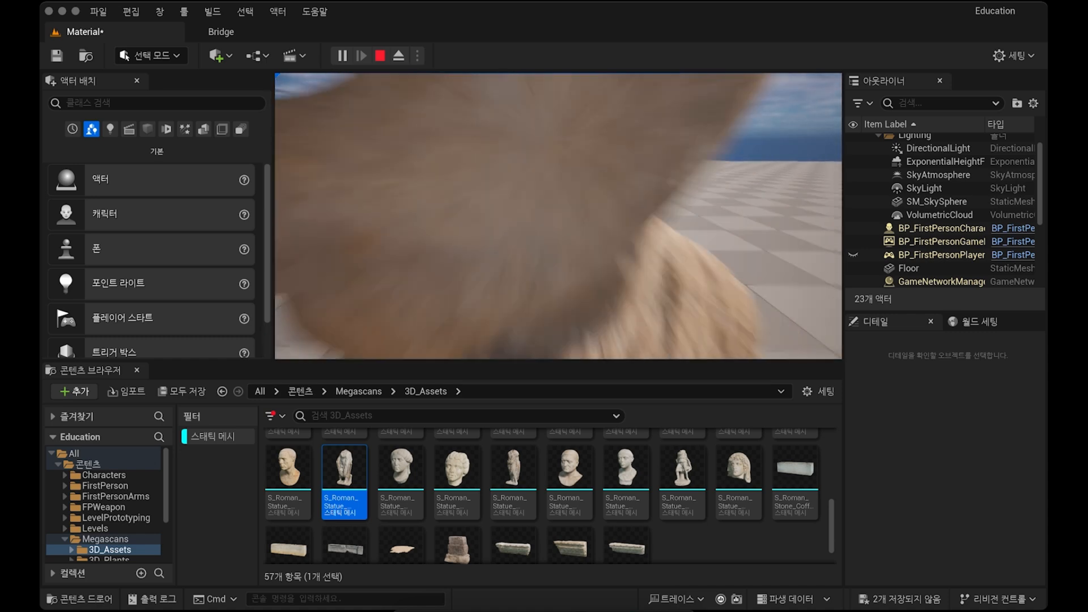
pyautogui.press('w')
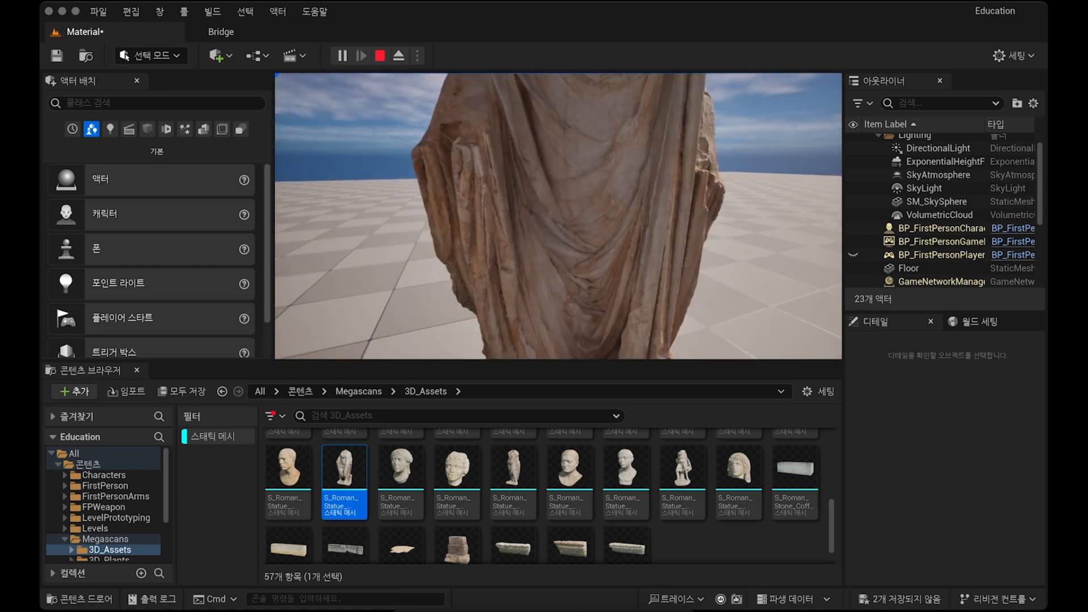
pyautogui.press('s')
pyautogui.press('w')
pyautogui.press('a')
pyautogui.press('d')
pyautogui.press('s')
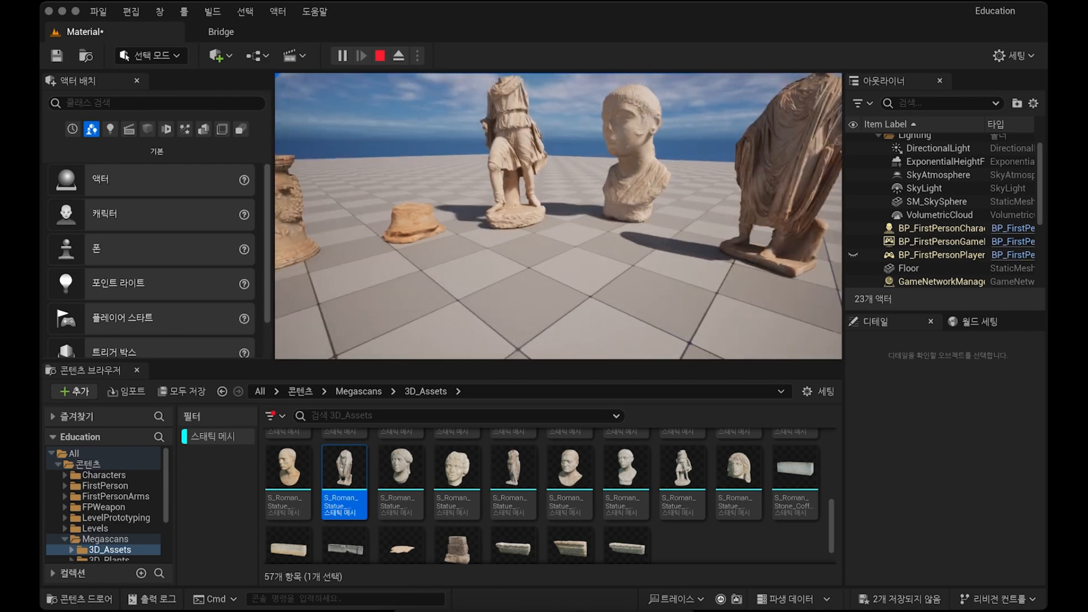
pyautogui.press('Escape')
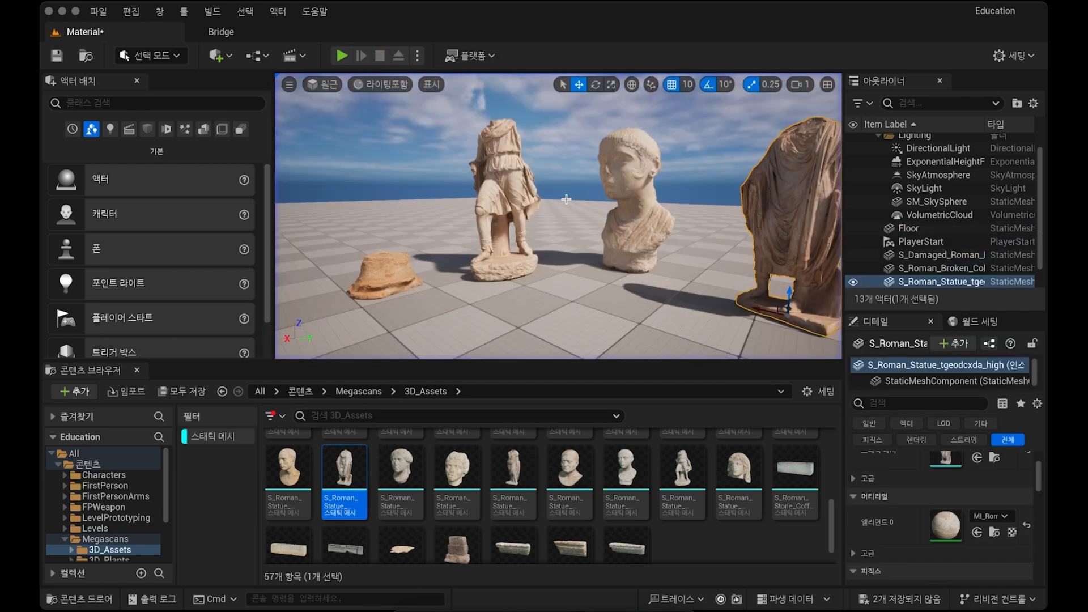
# Step: Set the level's game mode override to BP_ThirdPersonGameMode in the world settings
pyautogui.click(984, 322)
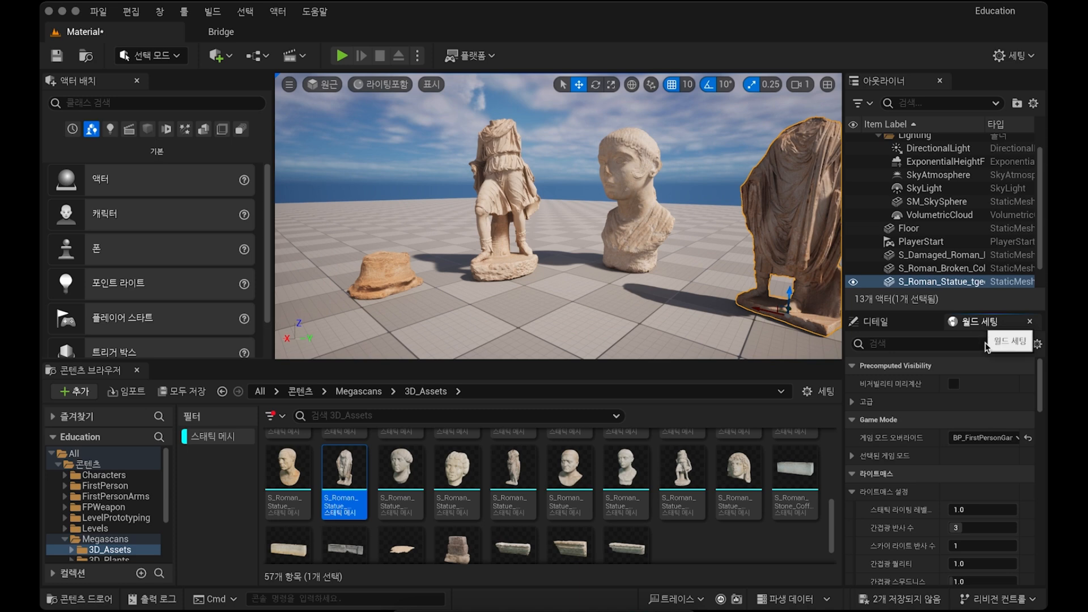
pyautogui.click(989, 440)
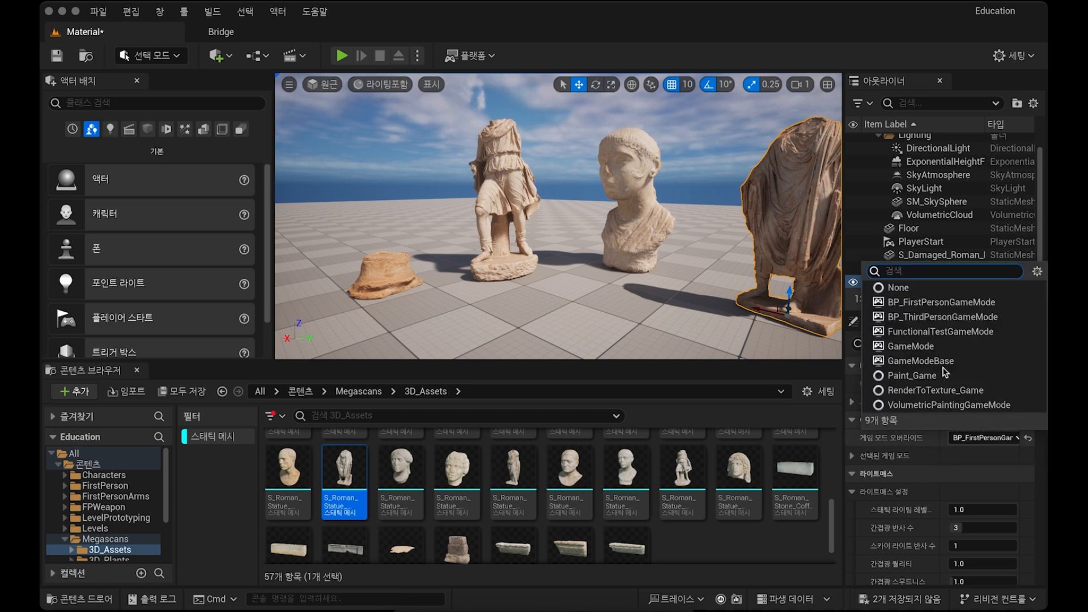
pyautogui.click(934, 319)
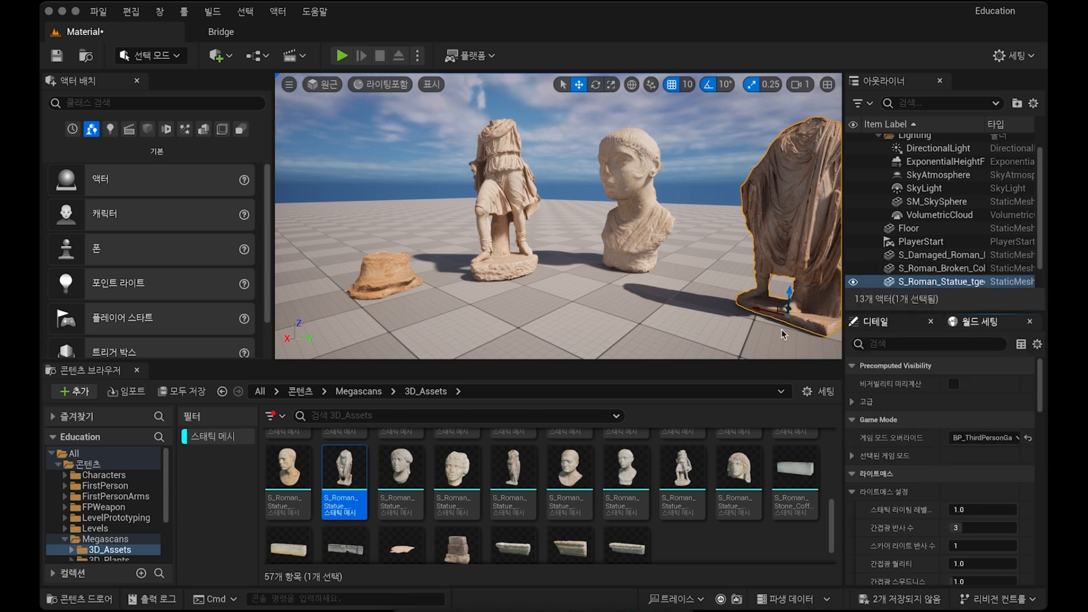
# Step: Play the level in third person, run and jump among the statues to test their collision, and stop the play session
pyautogui.click(341, 55)
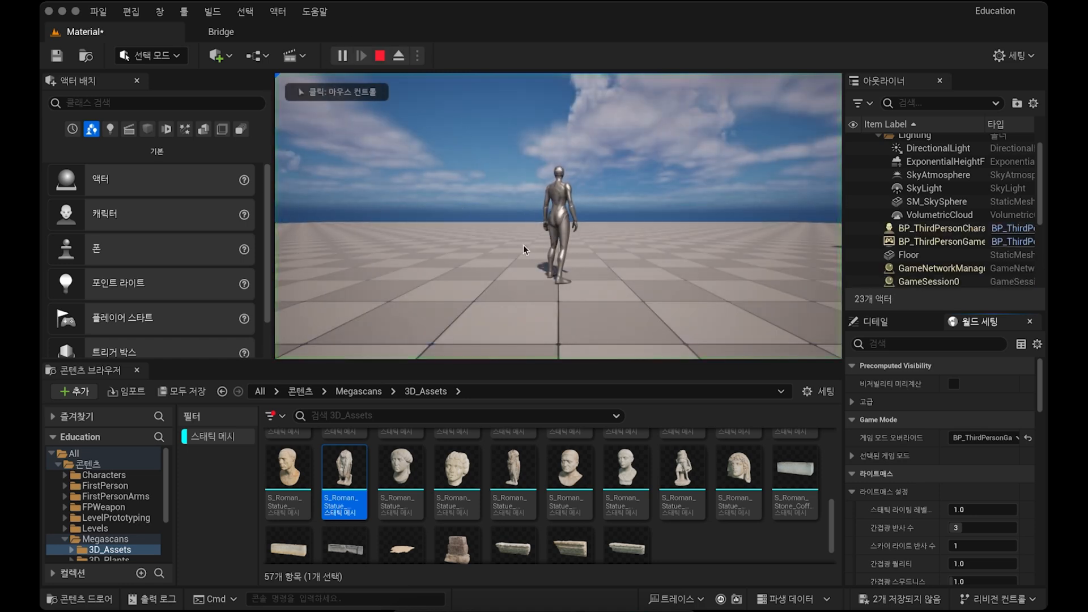
pyautogui.press('w')
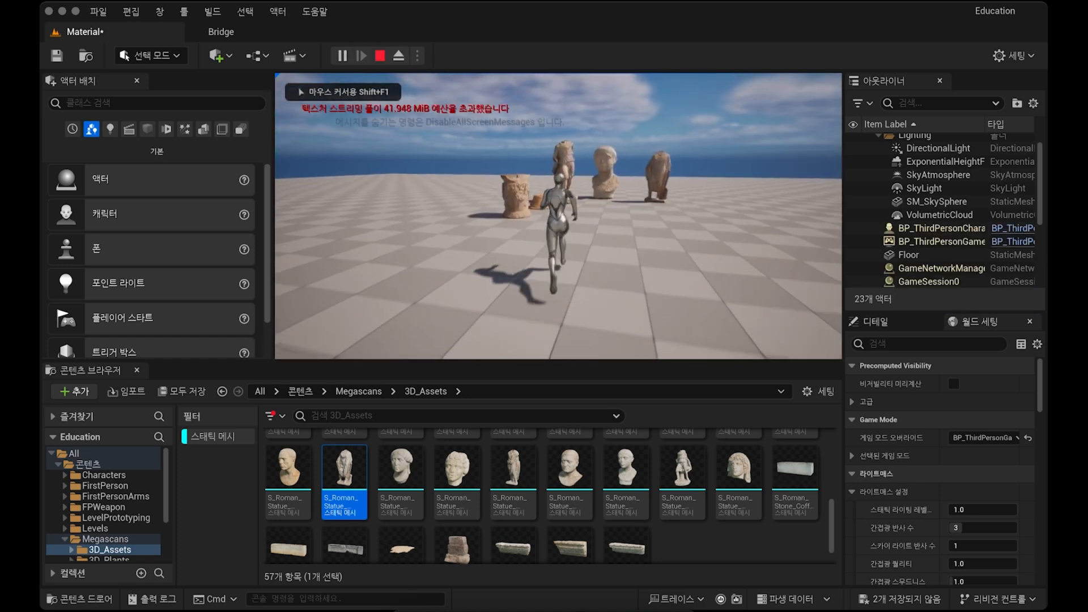
pyautogui.press('w')
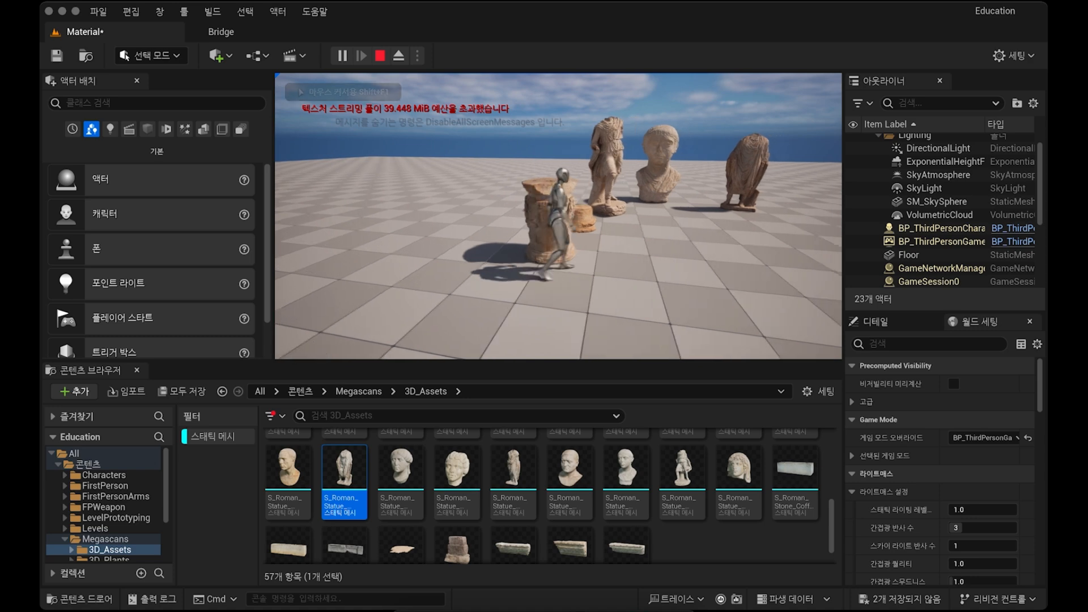
pyautogui.press('w')
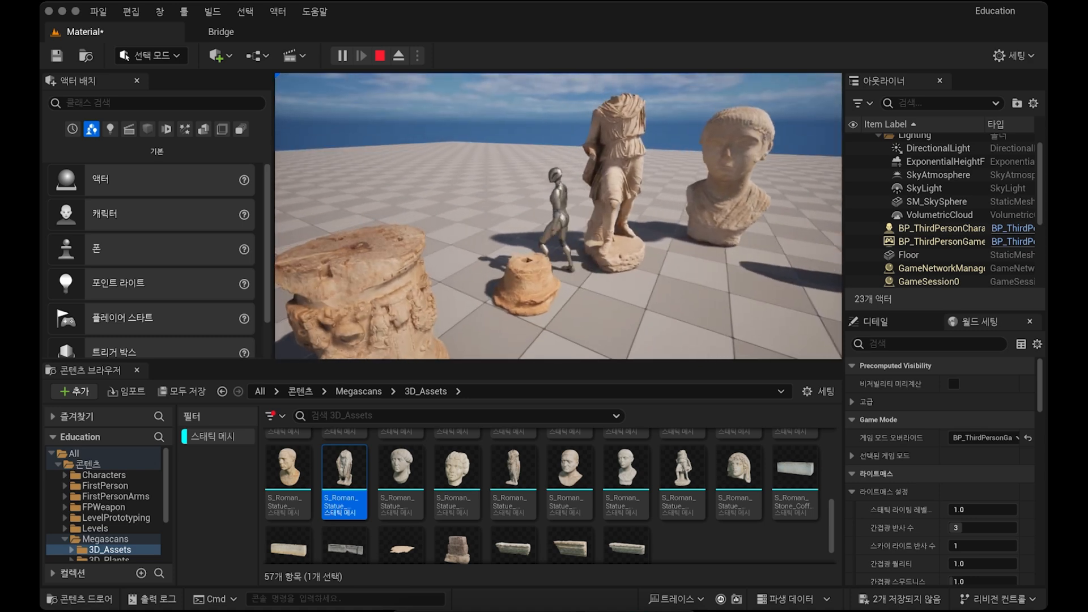
pyautogui.press('w')
pyautogui.press('space')
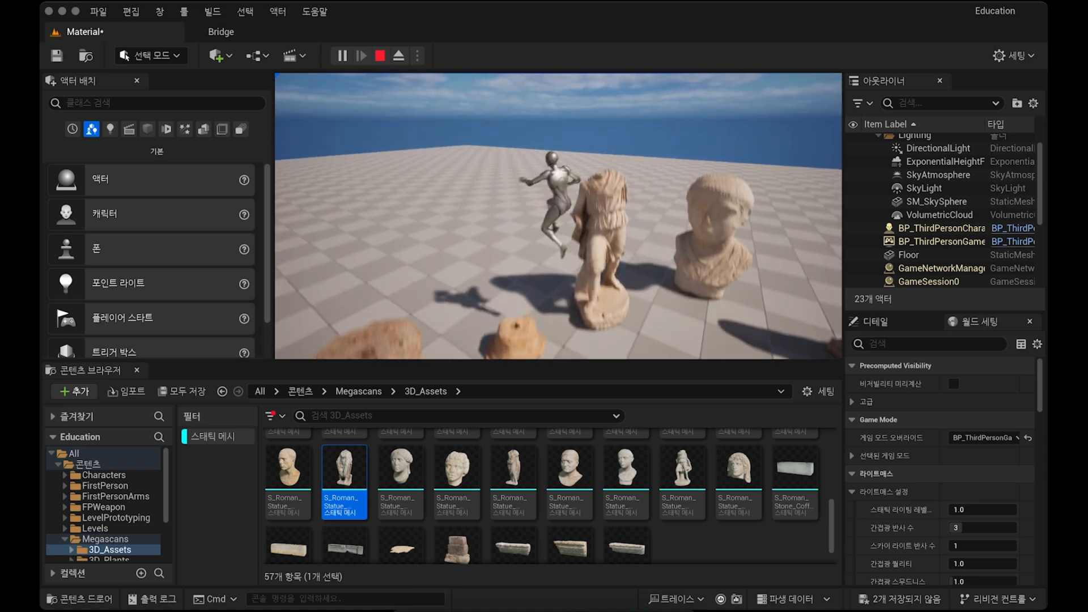
pyautogui.press('s')
pyautogui.press('space')
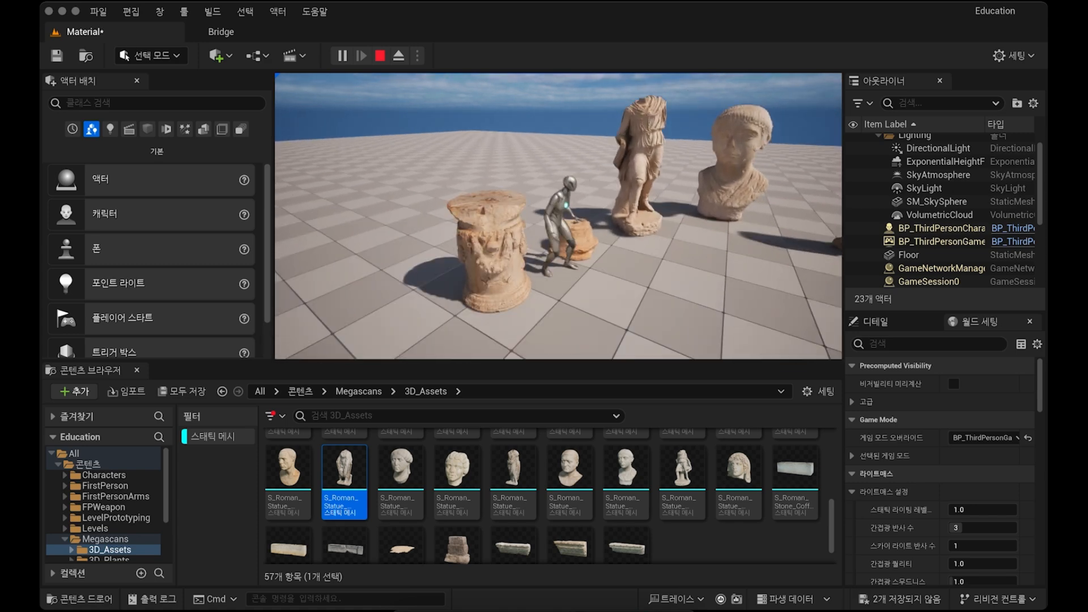
pyautogui.press('s')
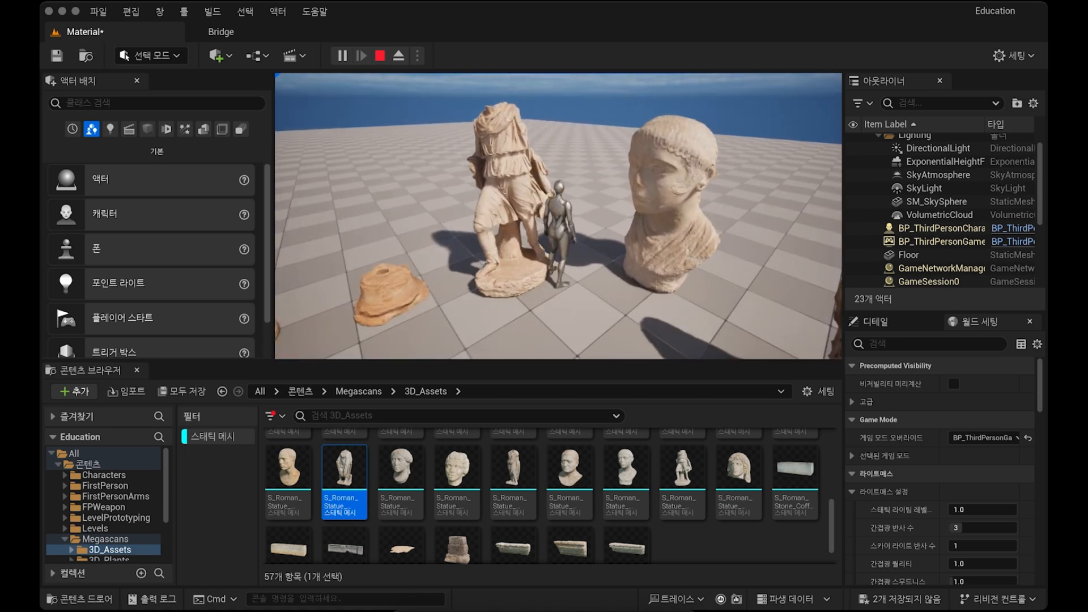
pyautogui.press('s')
pyautogui.press('w')
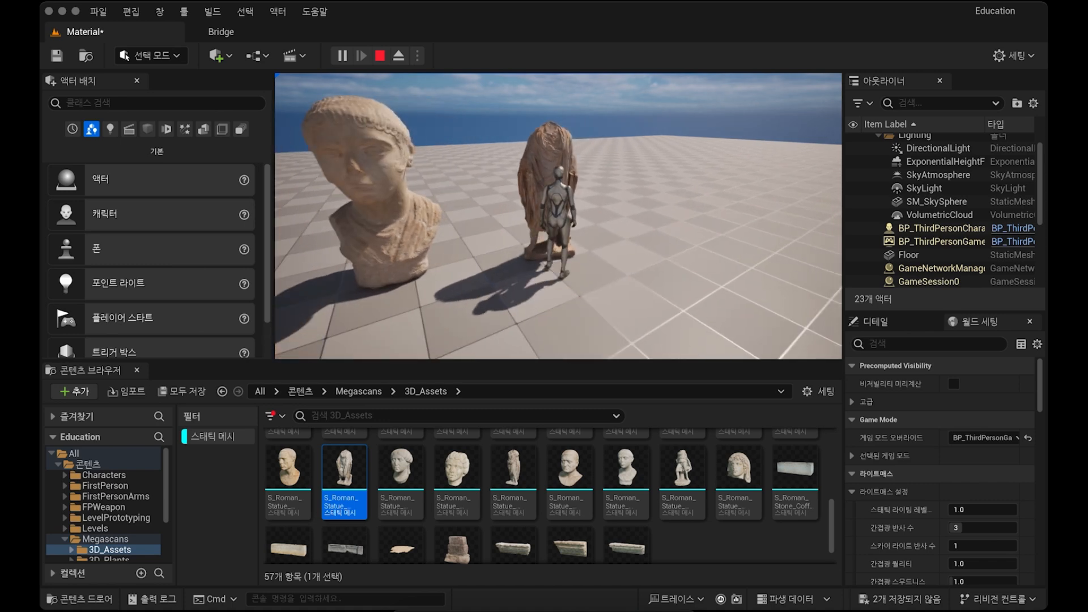
pyautogui.press('w')
pyautogui.press('s')
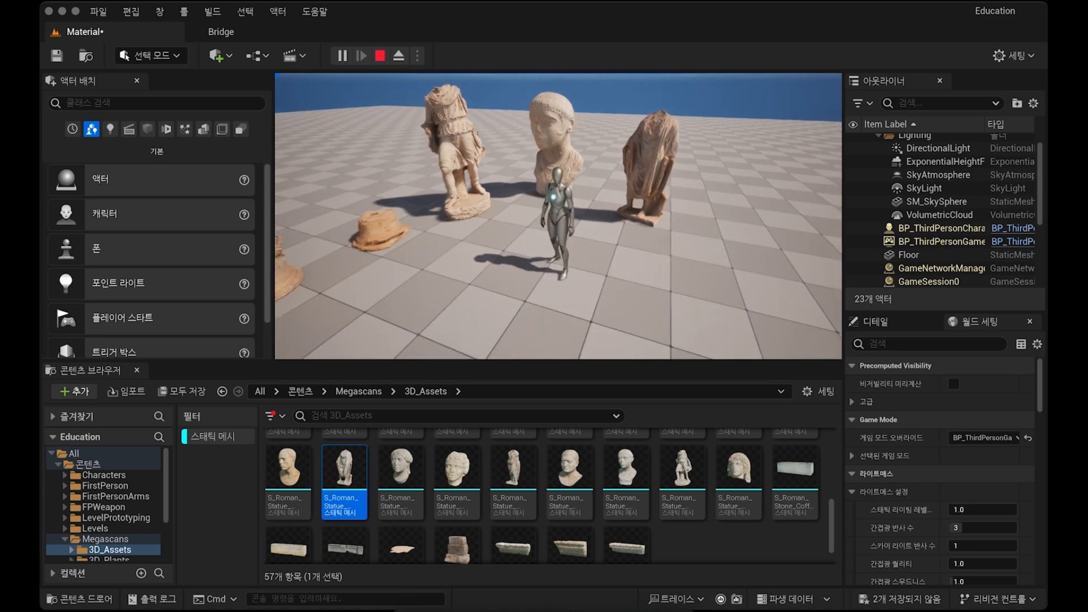
pyautogui.press('s')
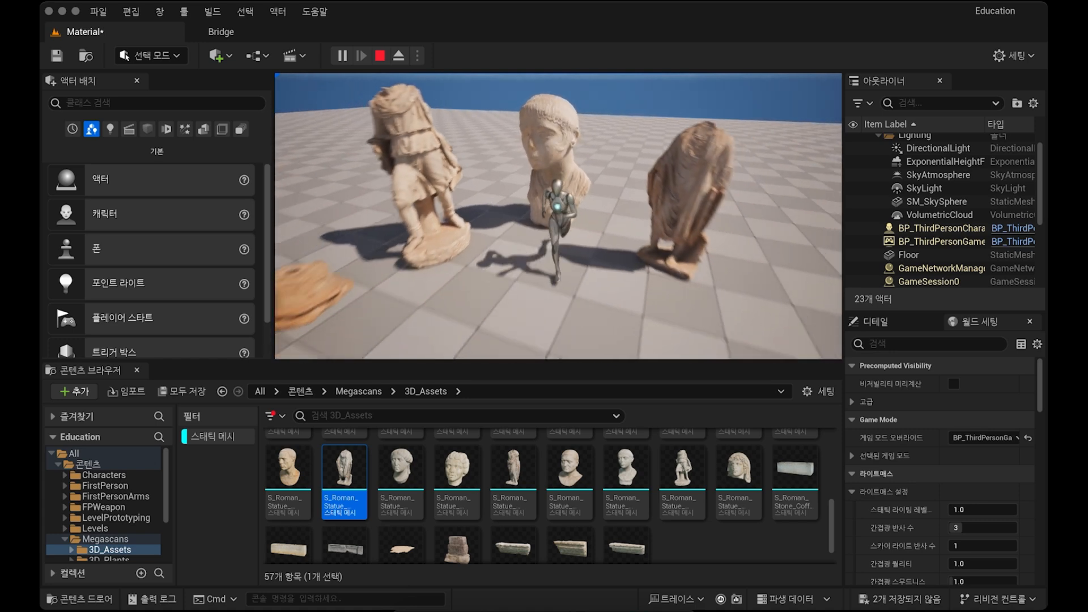
pyautogui.press('w')
pyautogui.press('s')
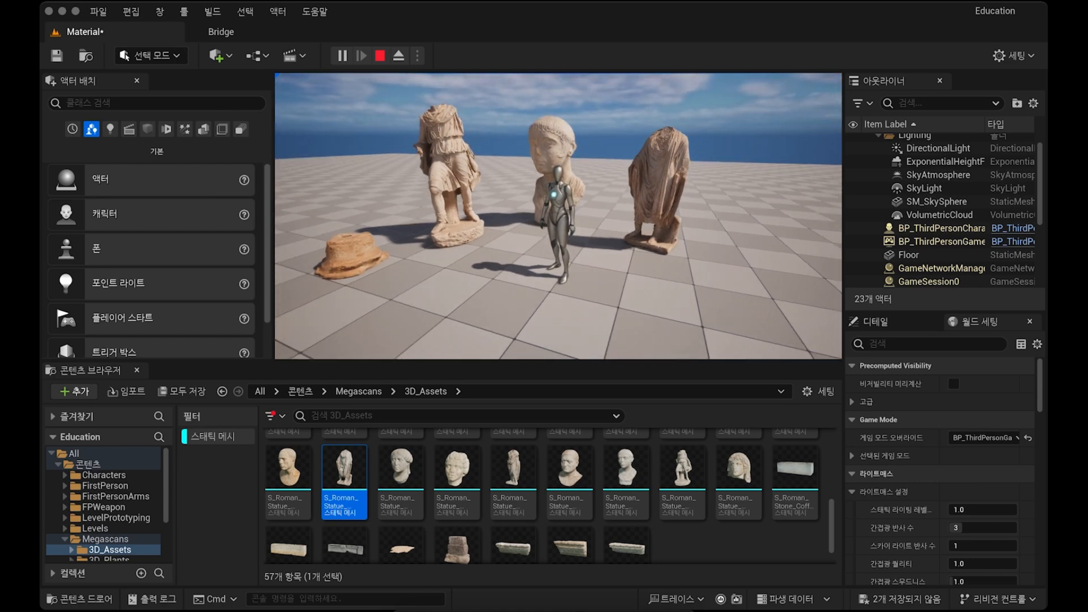
pyautogui.press('Escape')
# Step: Select the S_Roman_Statue_tguwbjyfa_high bust in the level and open its static mesh for editing
pyautogui.moveTo(579, 246); pyautogui.dragTo(561, 273, button='right')
pyautogui.press('w')
pyautogui.press('e')
pyautogui.press('s')
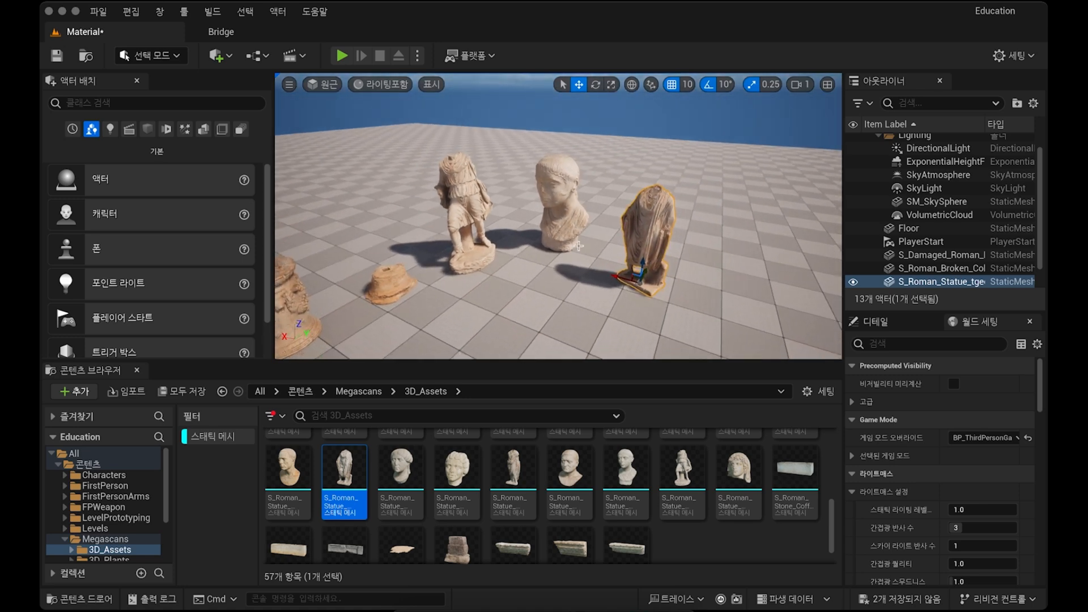
pyautogui.click(561, 202)
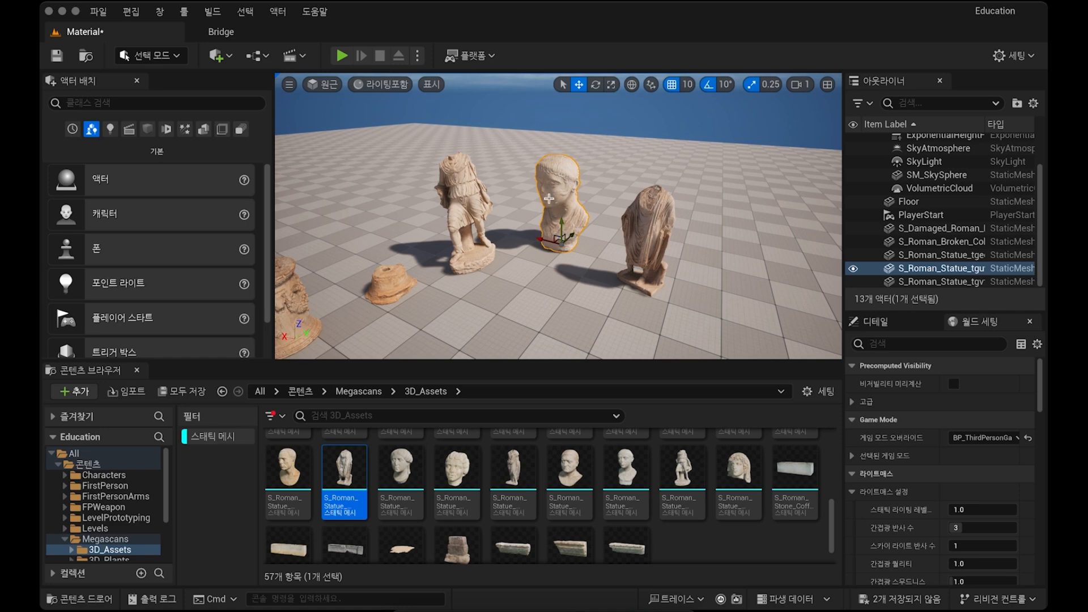
pyautogui.moveTo(558, 215); pyautogui.dragTo(574, 244, button='right')
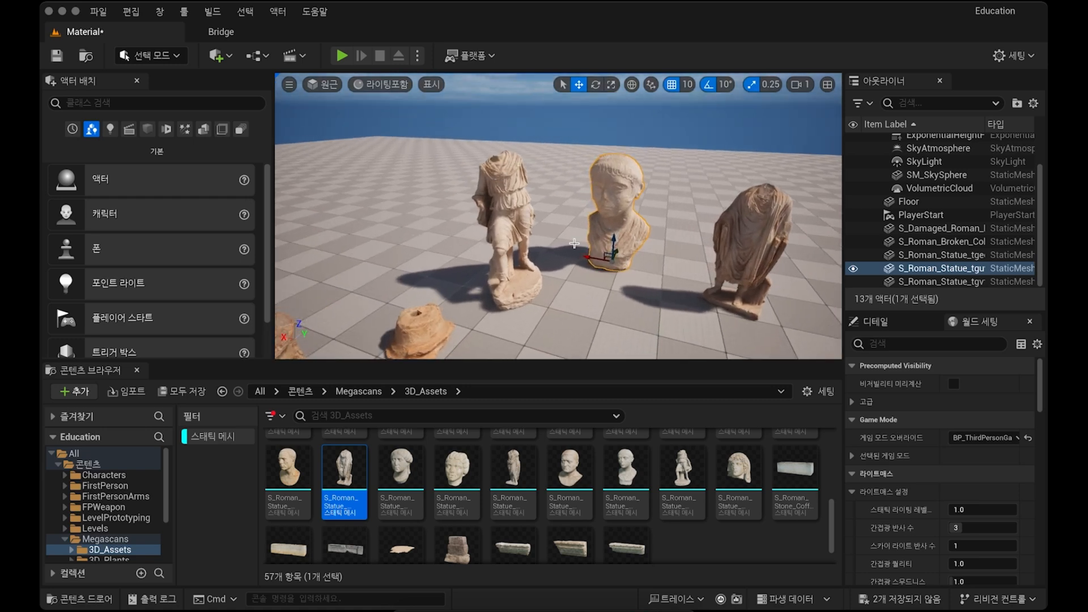
pyautogui.click(897, 323)
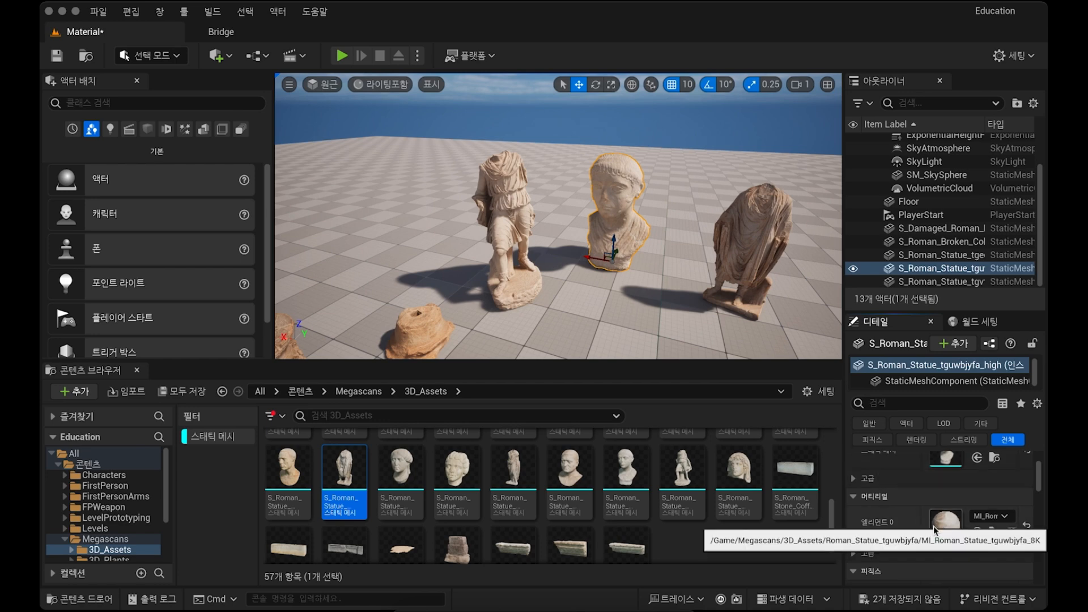
pyautogui.scroll(2, 936, 530)
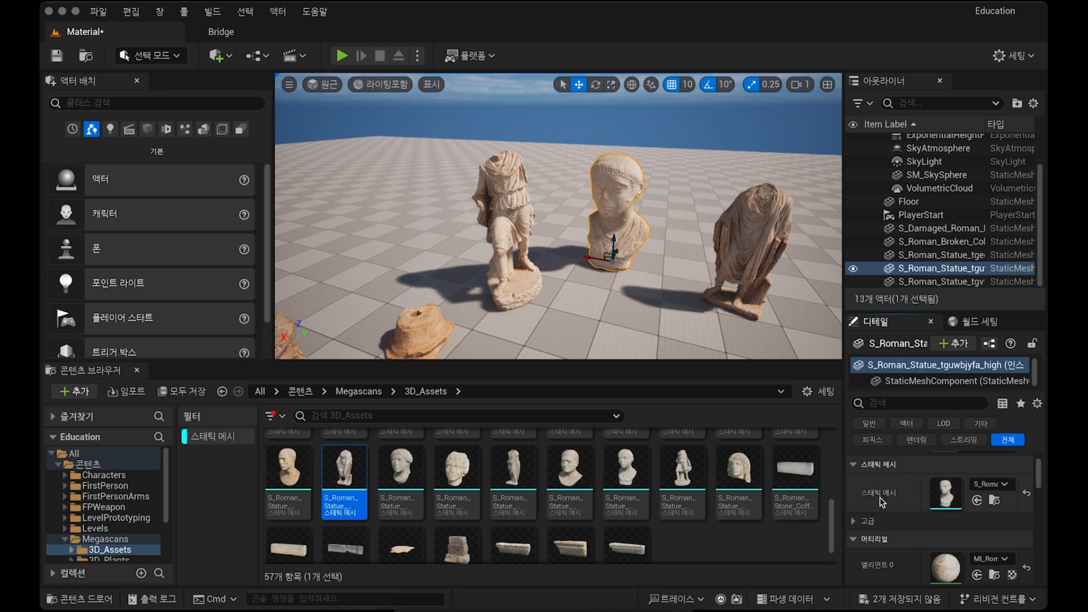
pyautogui.doubleClick(943, 489)
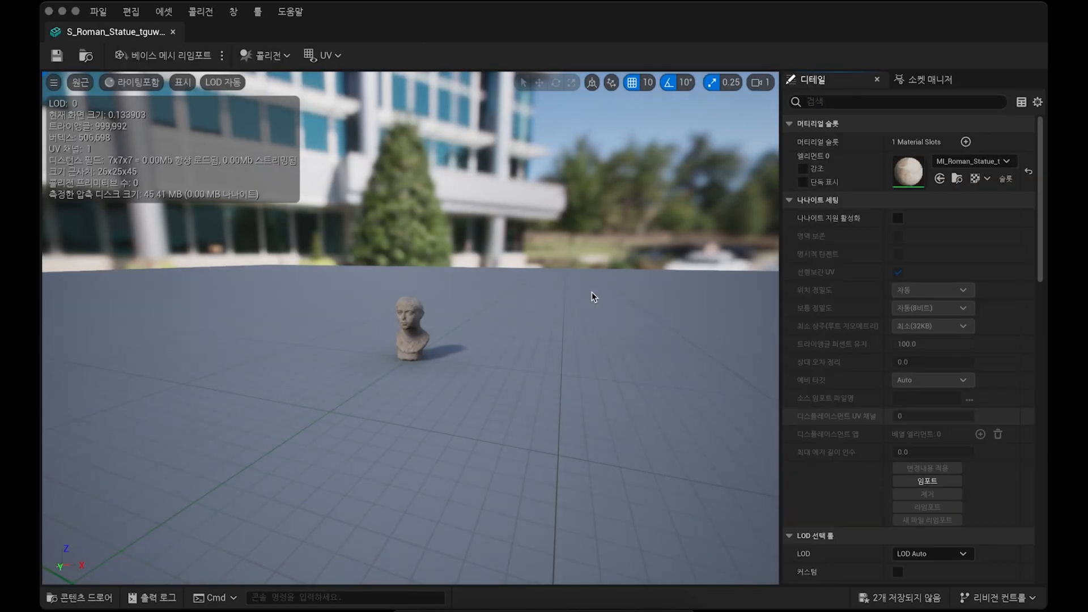
# Step: Generate auto convex collision for the bust with hull count 4, 16 max hull vertices and precision 100000, inspect the hulls, and close the convex decomposition settings
pyautogui.moveTo(428, 357)
pyautogui.mouseDown(button='right')
pyautogui.moveTo(391, 388)
pyautogui.moveTo(395, 324)
pyautogui.moveTo(465, 289)
pyautogui.moveTo(466, 276)
pyautogui.moveTo(464, 342)
pyautogui.moveTo(424, 356)
pyautogui.mouseUp(button='right')
pyautogui.press('w')
pyautogui.press('s')
pyautogui.press('q')
pyautogui.press('e')
pyautogui.press('w')
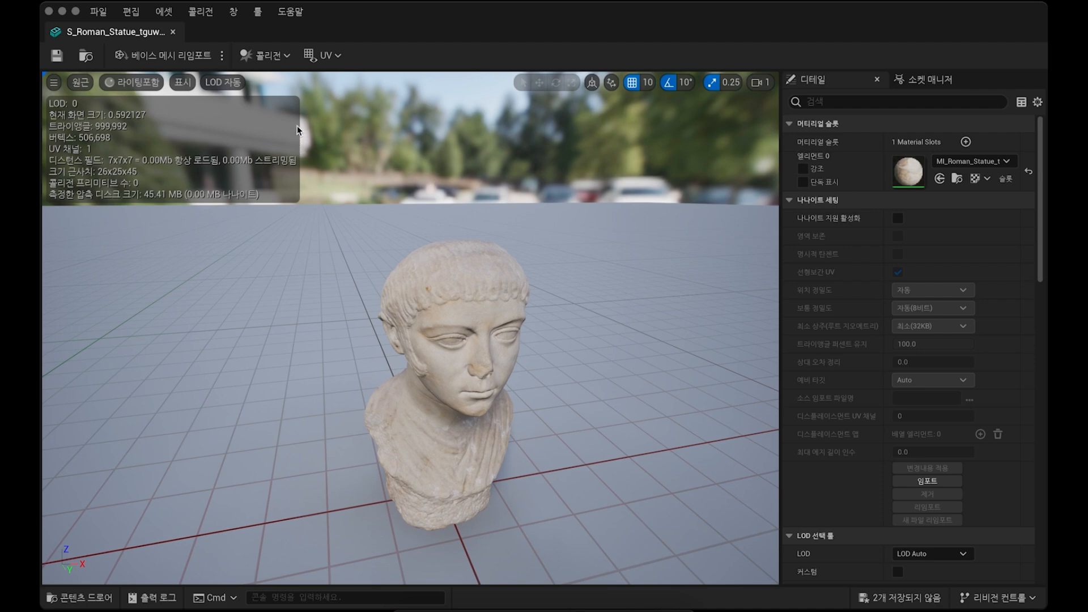
pyautogui.click(286, 55)
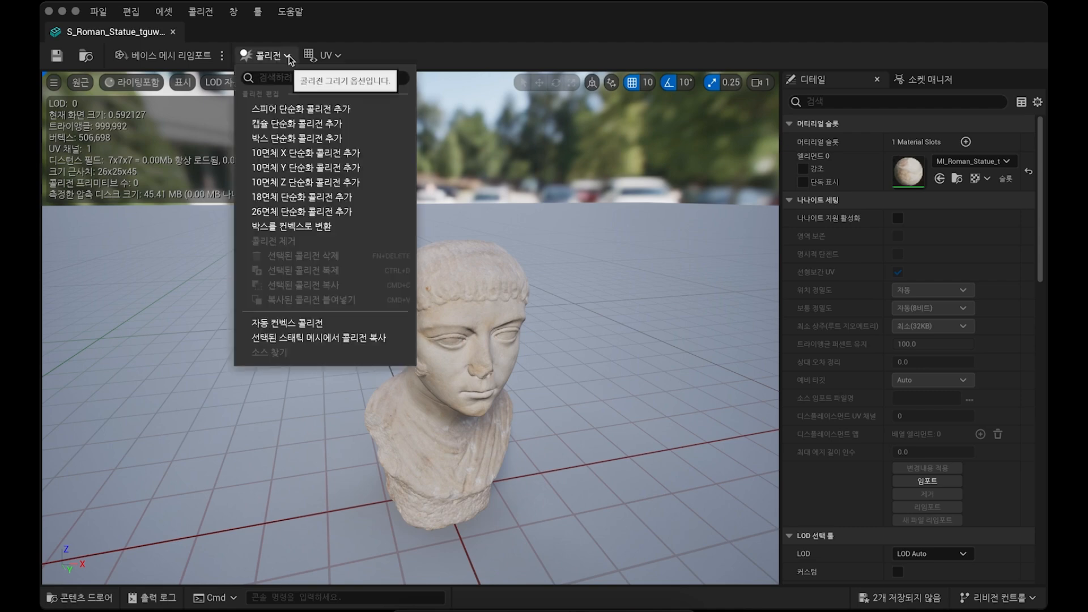
pyautogui.click(291, 327)
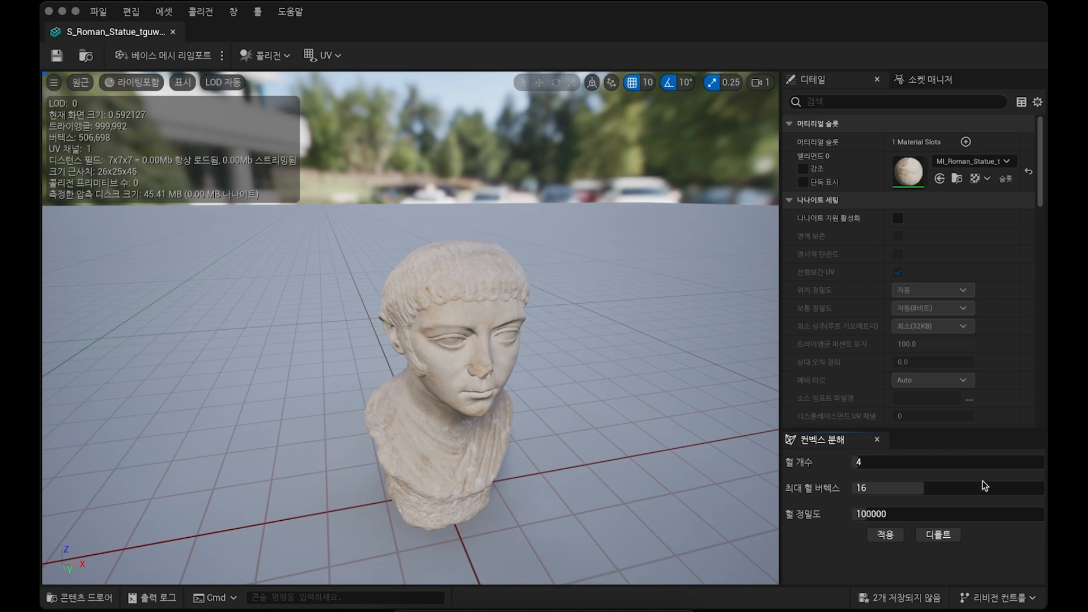
pyautogui.click(888, 536)
pyautogui.moveTo(454, 419)
pyautogui.keyDown('alt'); pyautogui.mouseDown(button='right')
pyautogui.moveTo(499, 419)
pyautogui.moveTo(451, 418)
pyautogui.moveTo(454, 462)
pyautogui.moveTo(493, 420)
pyautogui.moveTo(516, 420)
pyautogui.moveTo(448, 420)
pyautogui.mouseUp(button='right'); pyautogui.keyUp('alt')
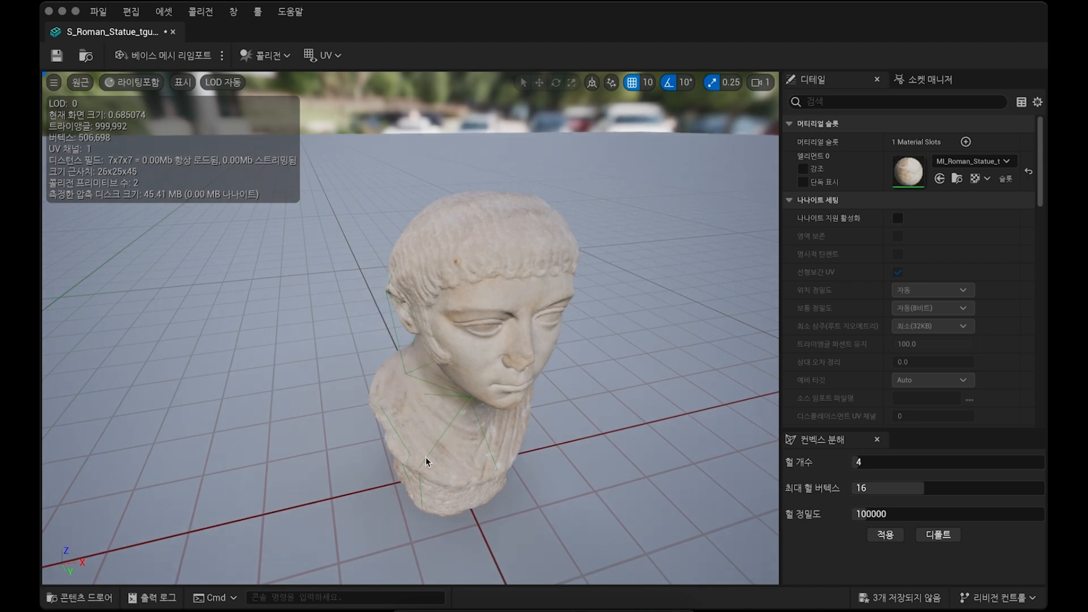
pyautogui.moveTo(522, 466); pyautogui.dragTo(530, 300, button='right')
pyautogui.press('q')
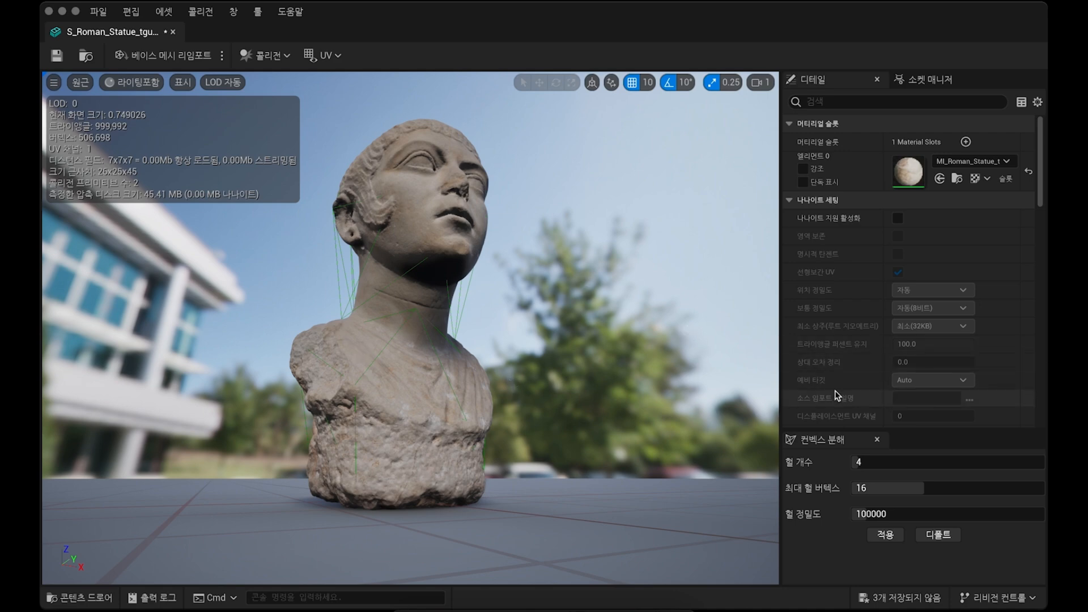
pyautogui.click(878, 440)
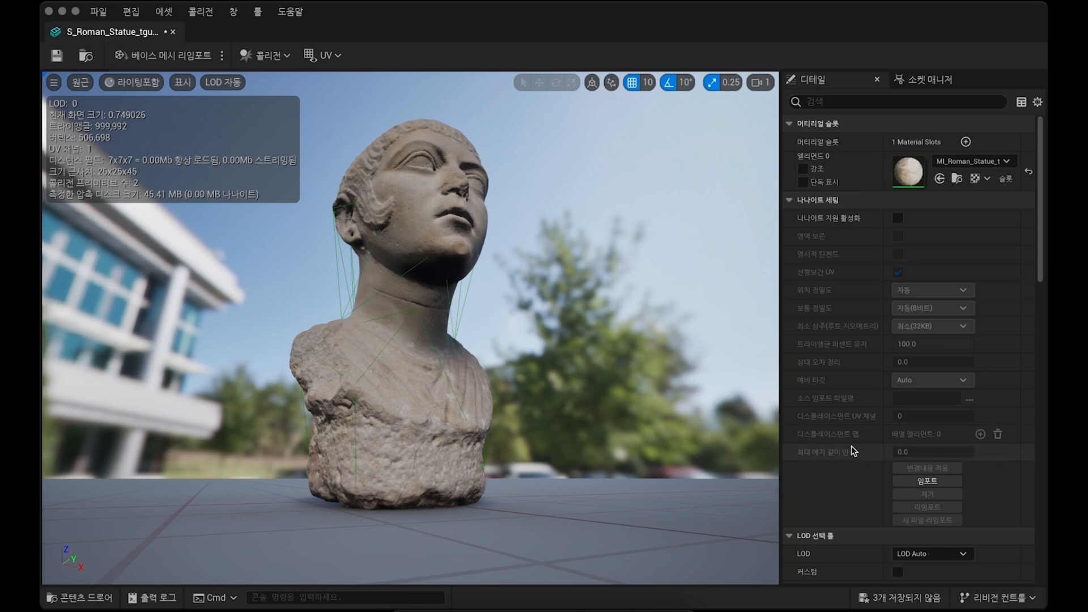
# Step: Set the bust mesh's collision complexity to Use Simple Collision As Complex
pyautogui.scroll(-5, 853, 451)
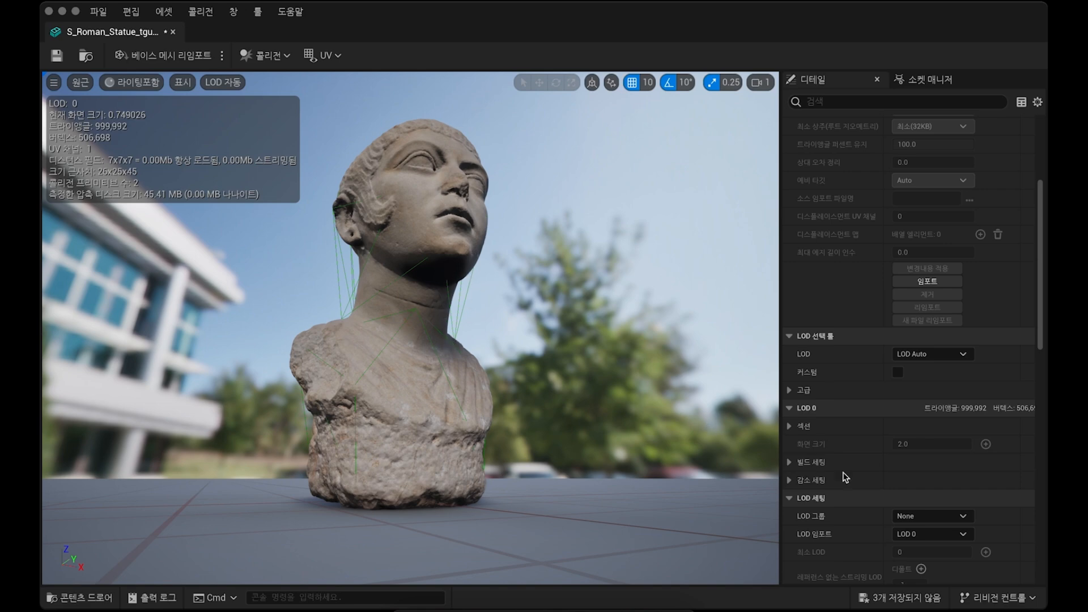
pyautogui.scroll(-6, 857, 483)
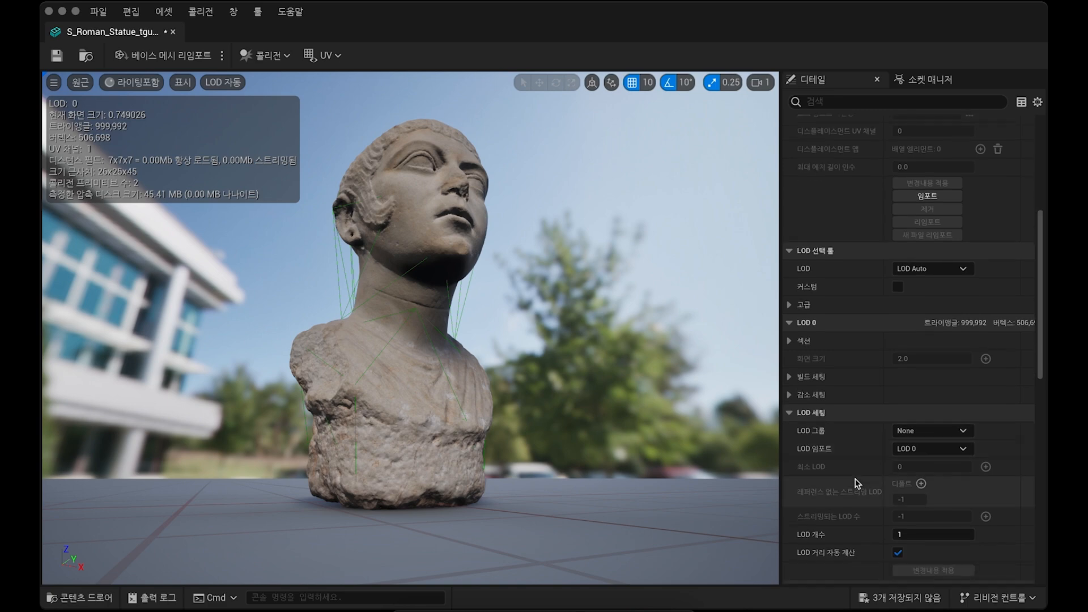
pyautogui.scroll(-3, 858, 483)
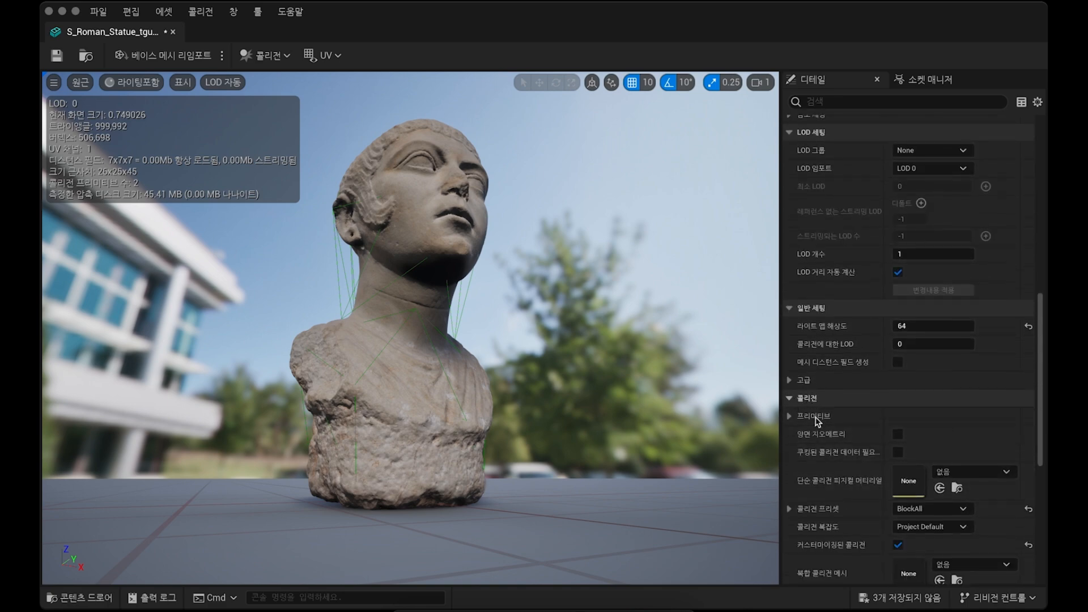
pyautogui.scroll(-1, 836, 431)
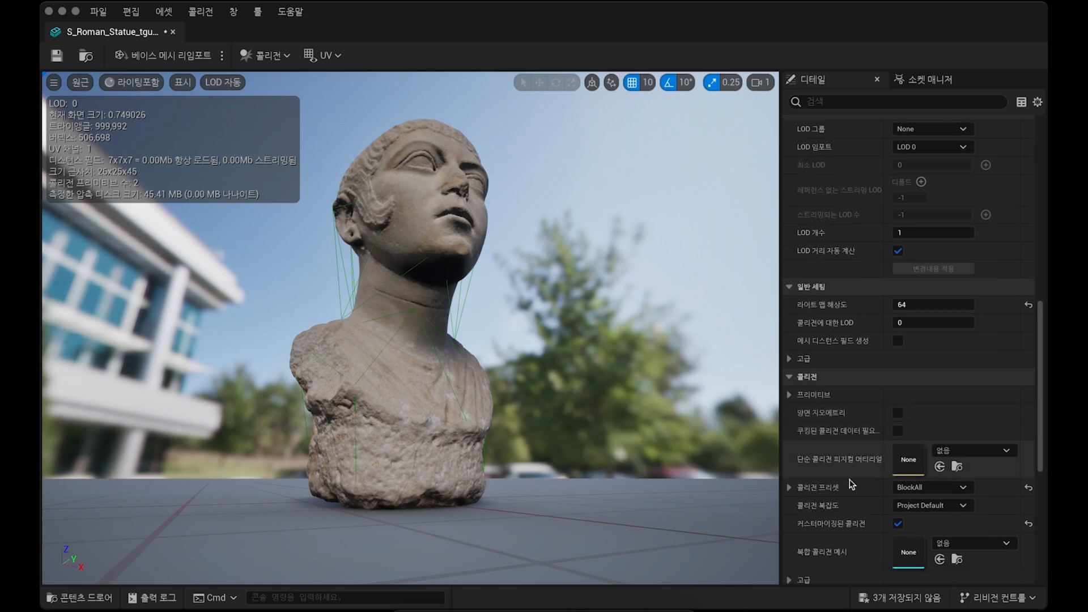
pyautogui.scroll(-1, 844, 470)
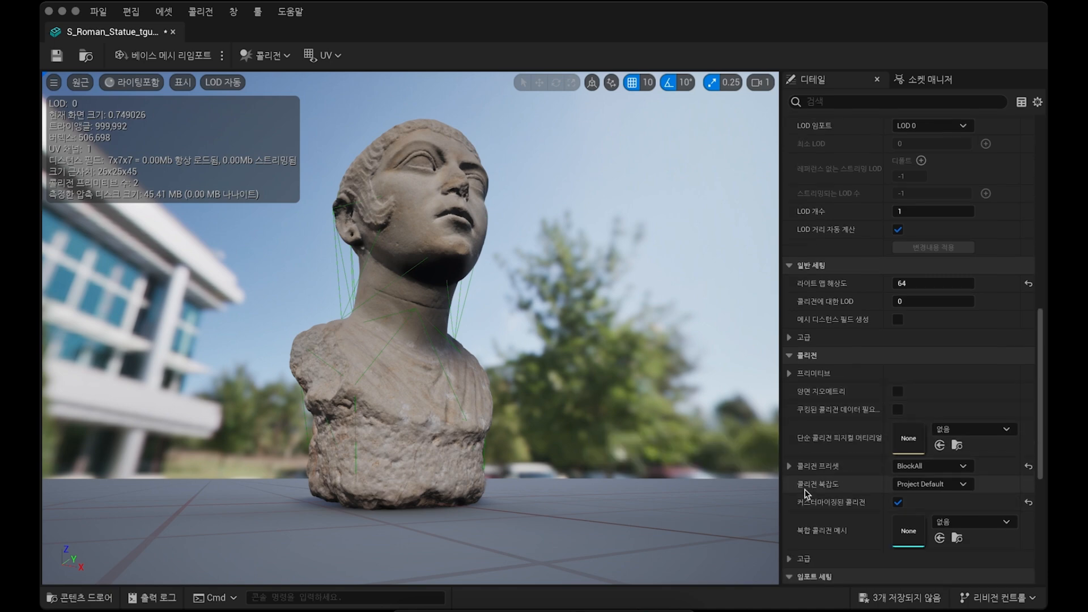
pyautogui.moveTo(828, 490)
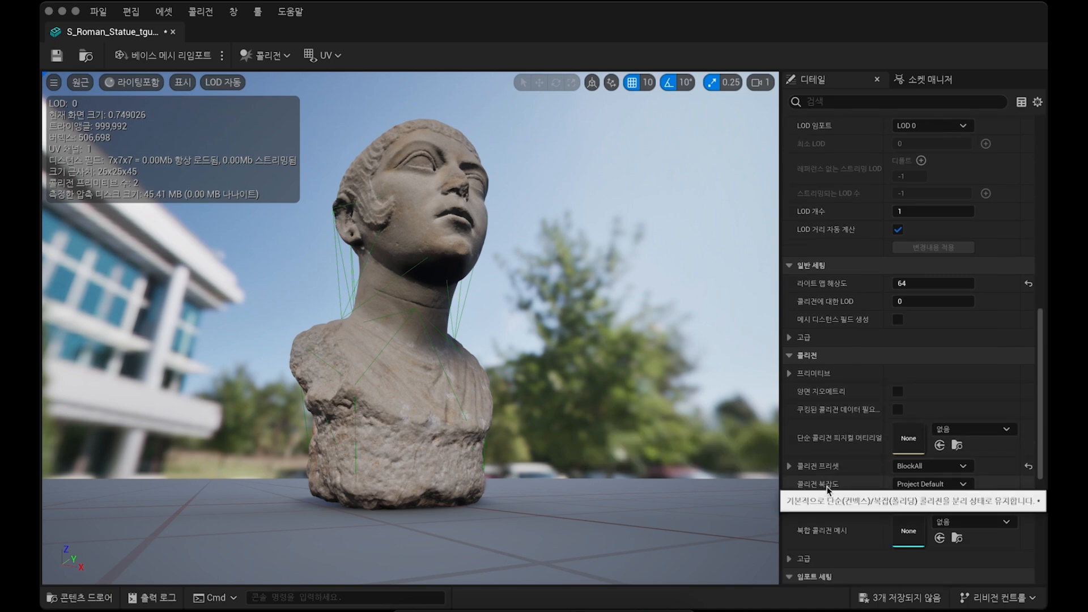
pyautogui.click(936, 485)
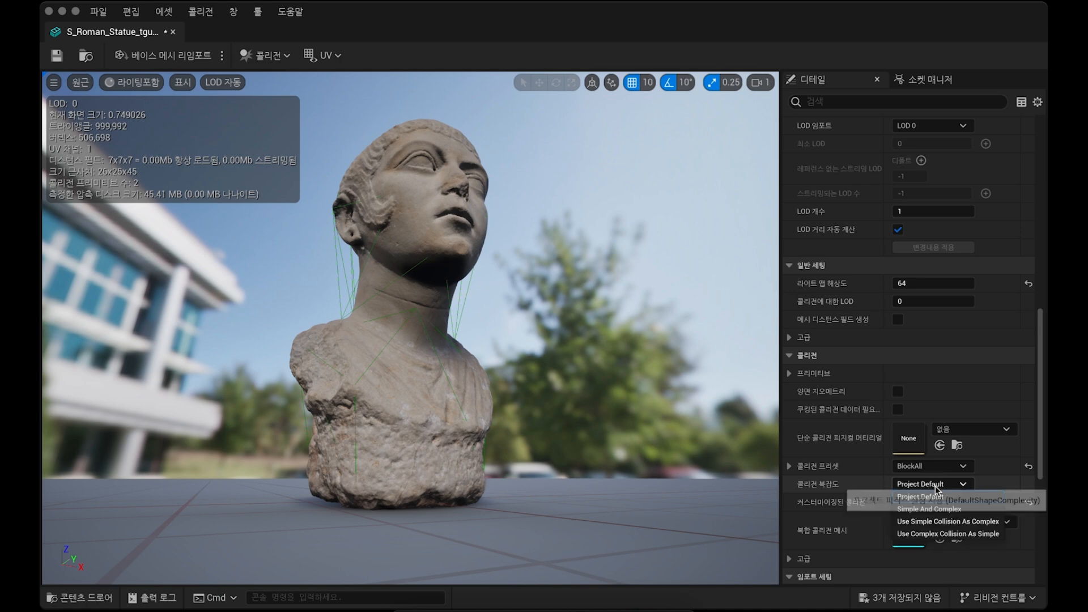
pyautogui.click(955, 522)
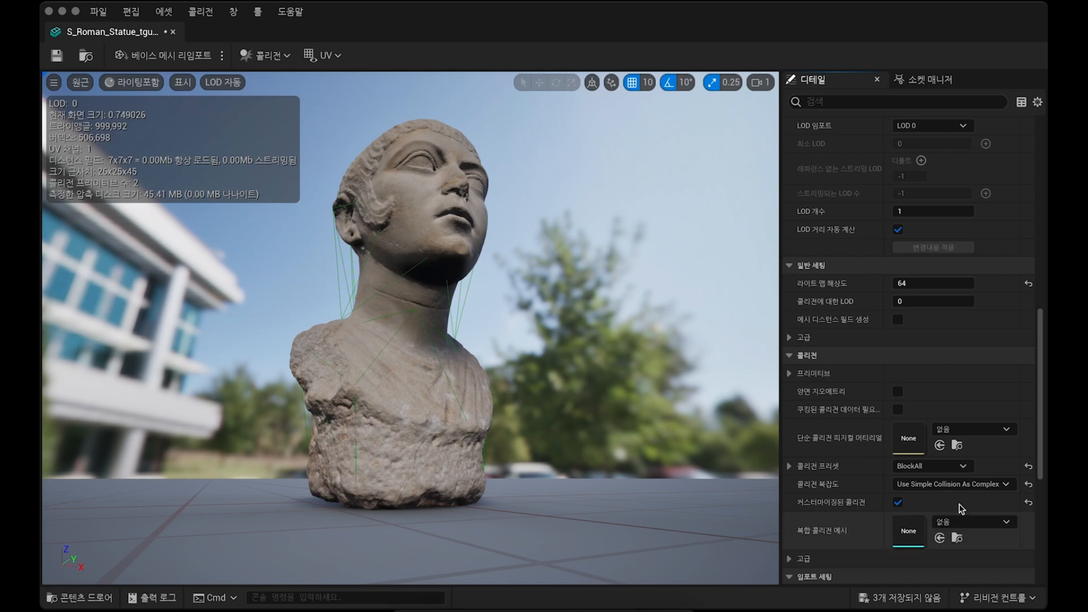
# Step: Try the Simple And Complex, Project Default and Use Complex Collision As Simple complexity options on the bust mesh
pyautogui.click(961, 485)
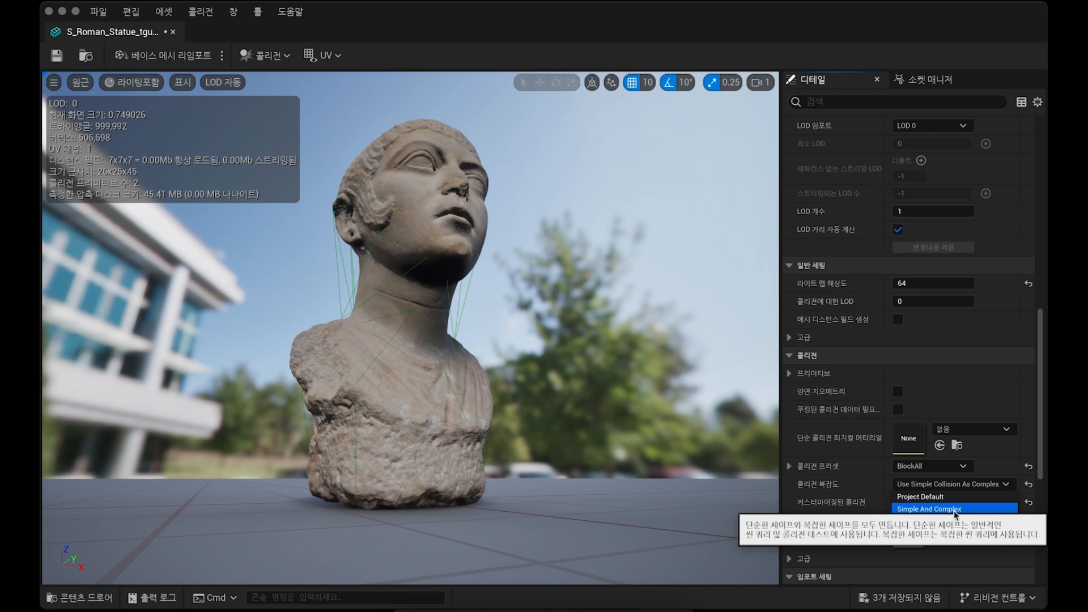
pyautogui.click(955, 510)
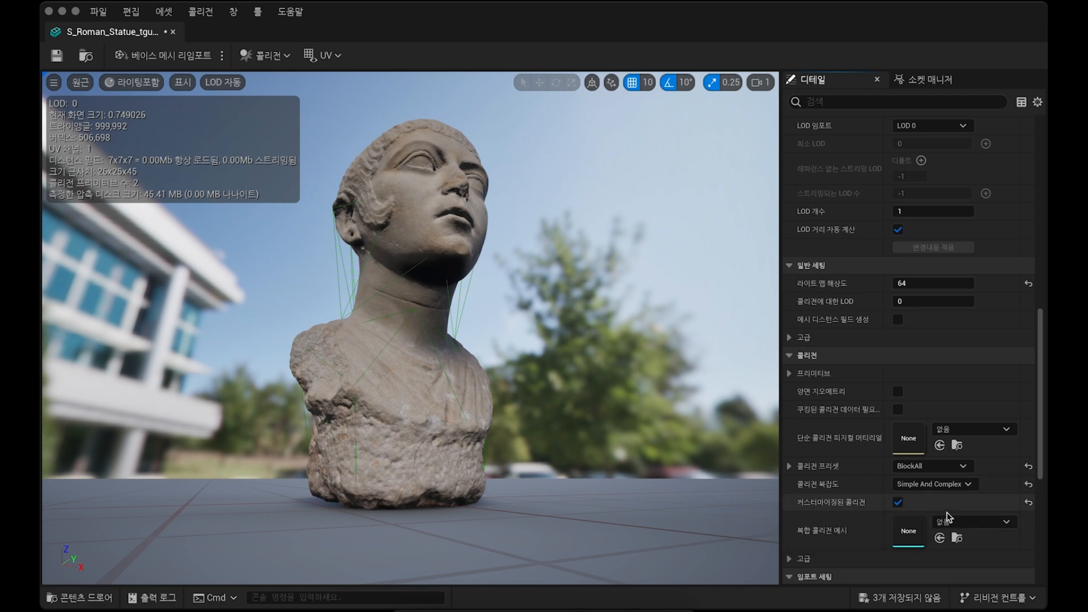
pyautogui.click(936, 485)
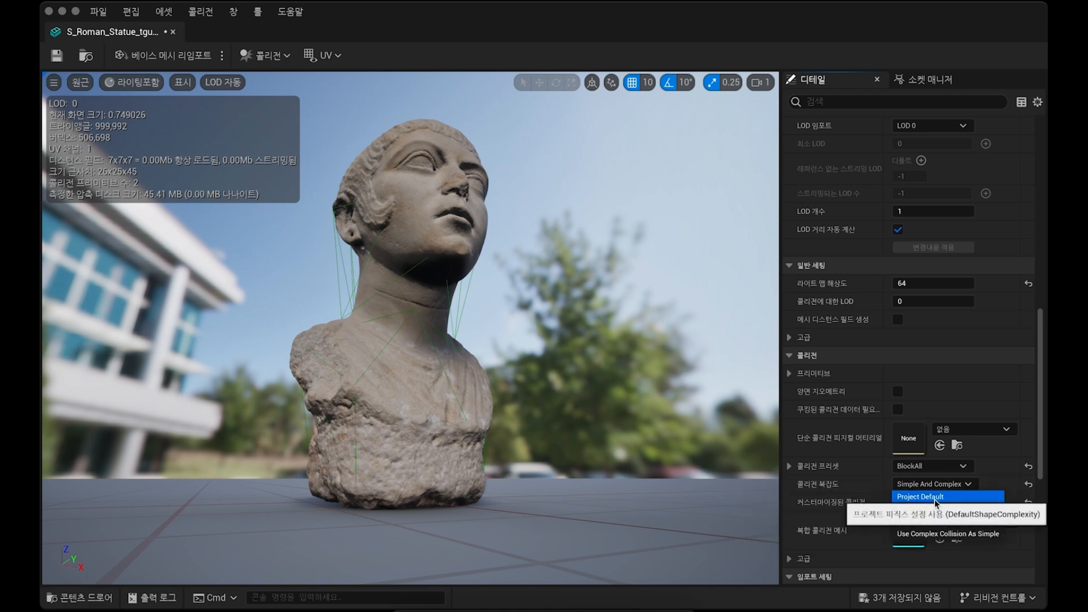
pyautogui.click(934, 498)
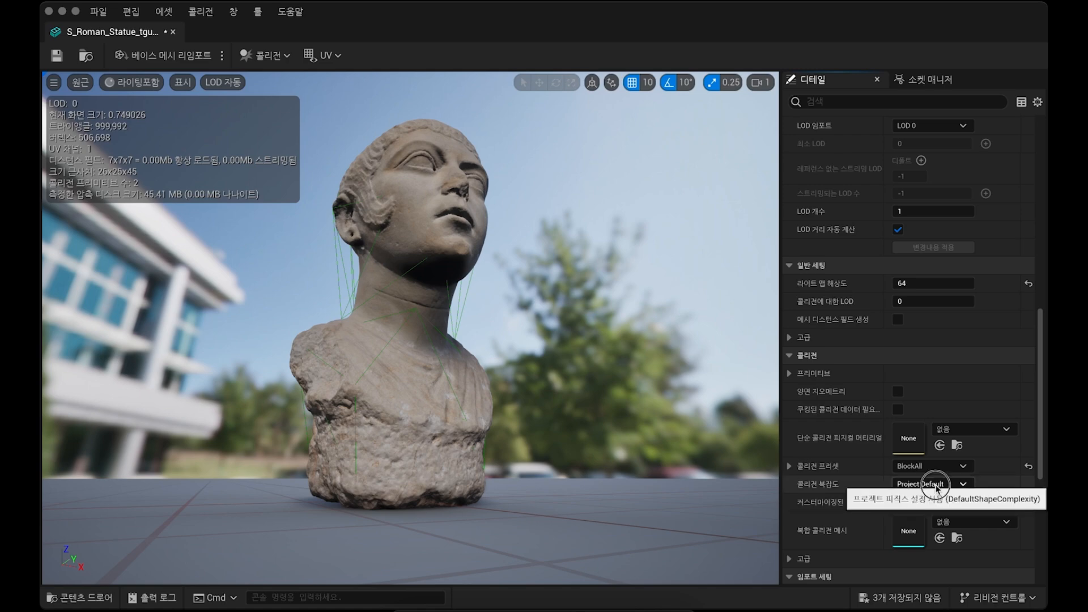
pyautogui.click(937, 485)
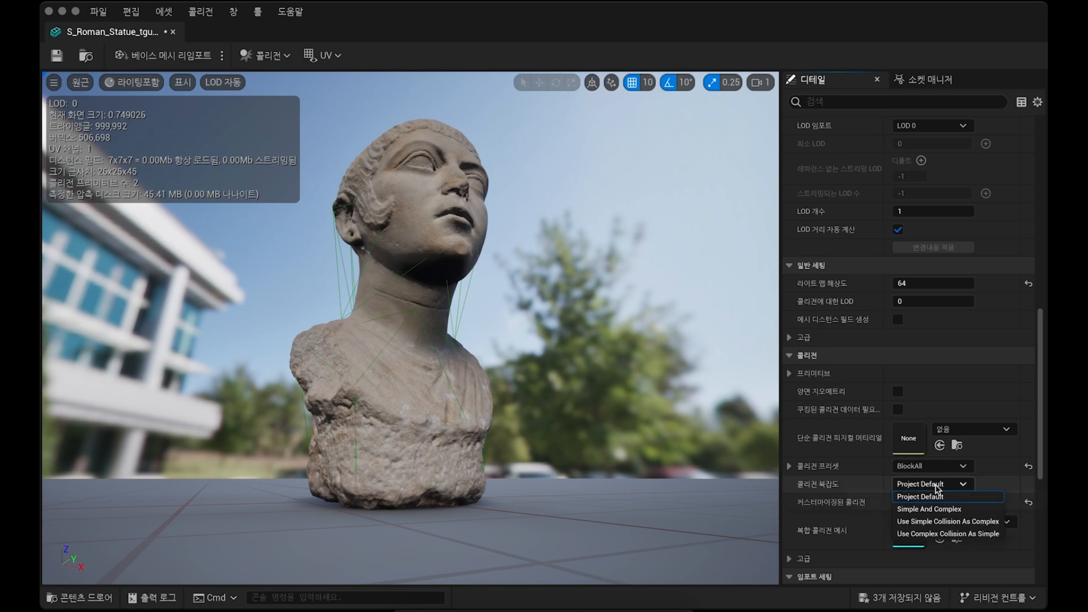
pyautogui.click(947, 533)
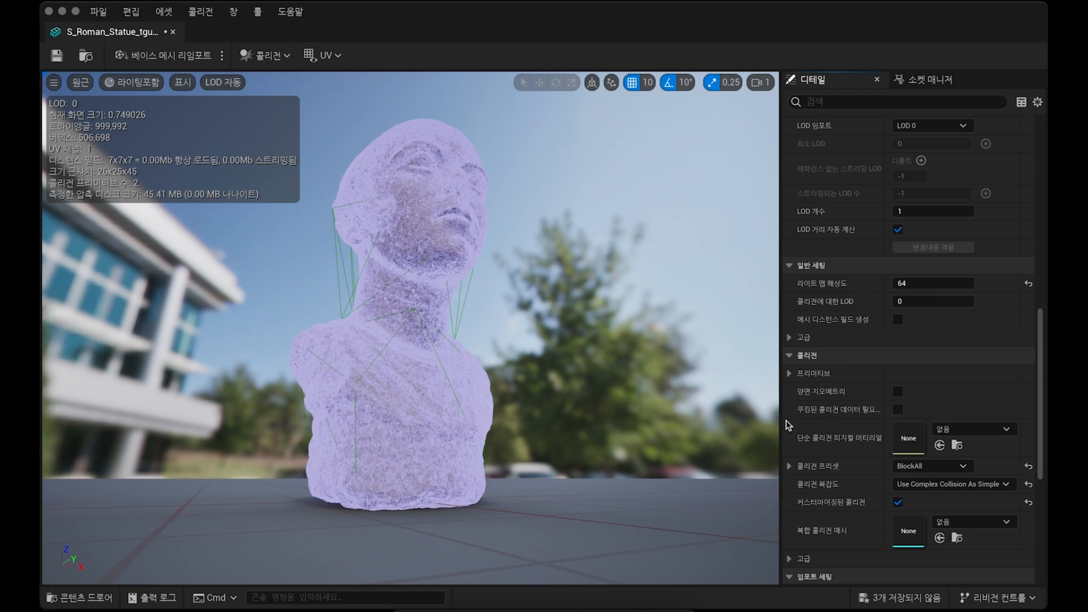
# Step: Set the bust mesh's collision complexity to Project Default and close its static mesh editor
pyautogui.click(939, 486)
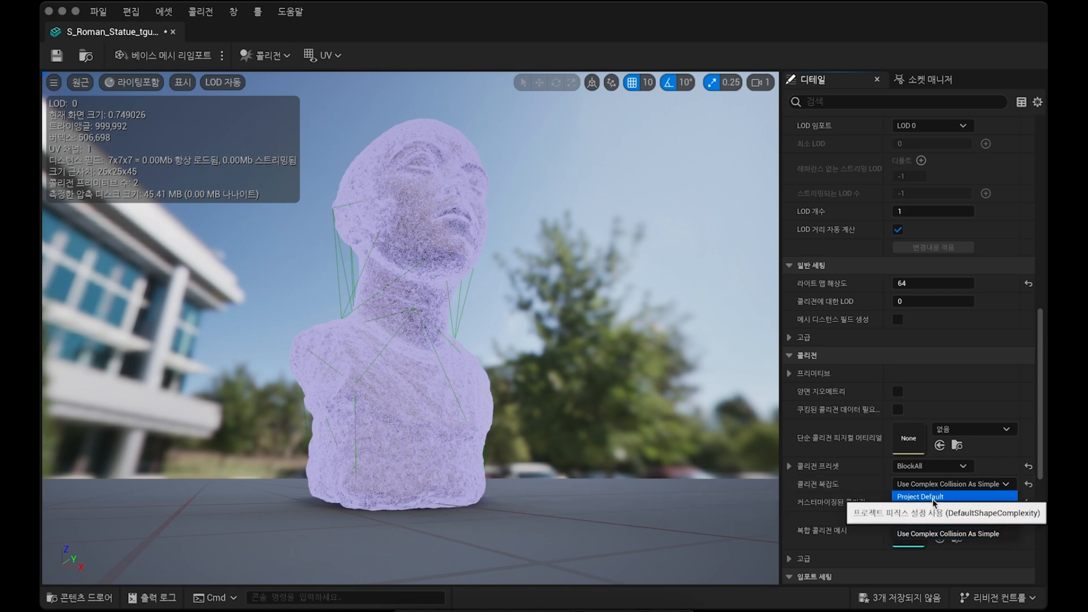
pyautogui.click(933, 497)
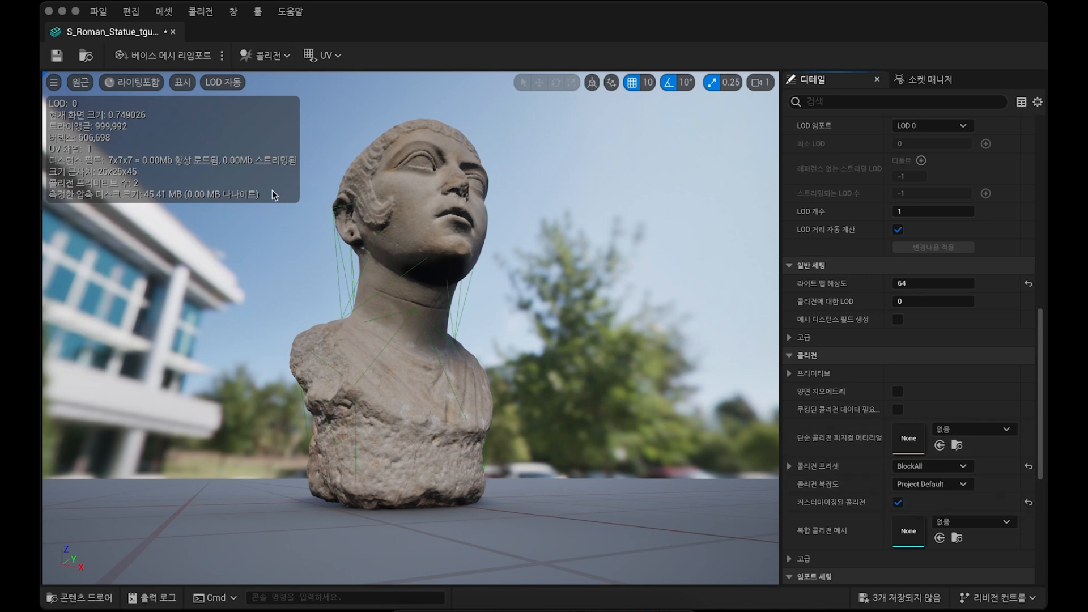
pyautogui.click(173, 33)
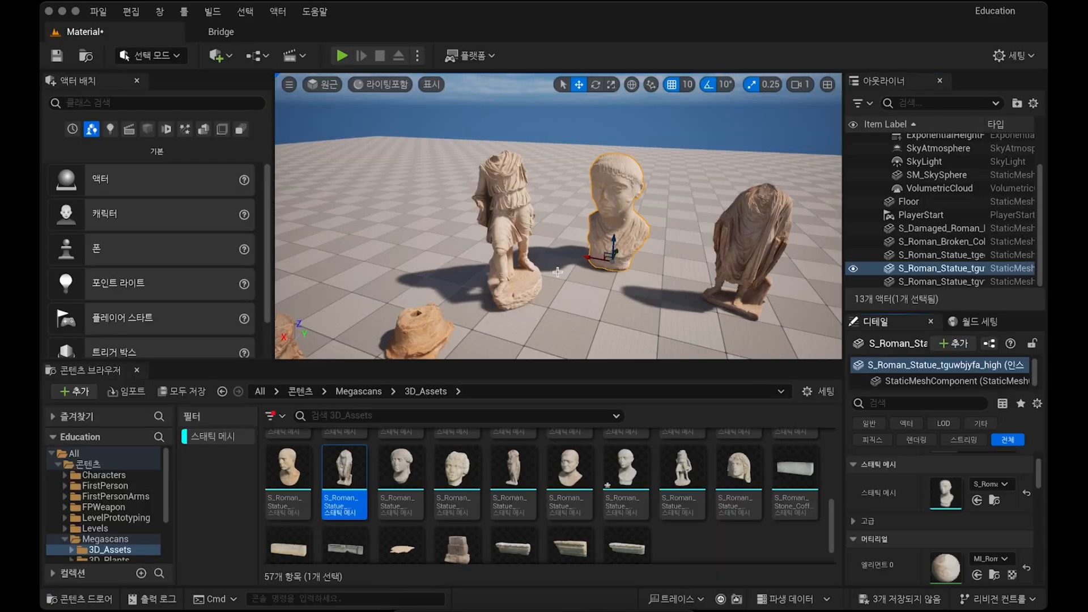
# Step: Play the level, run and jump the third-person character against the bust and around the other statues to test collision, and end the session
pyautogui.click(340, 56)
pyautogui.press('w')
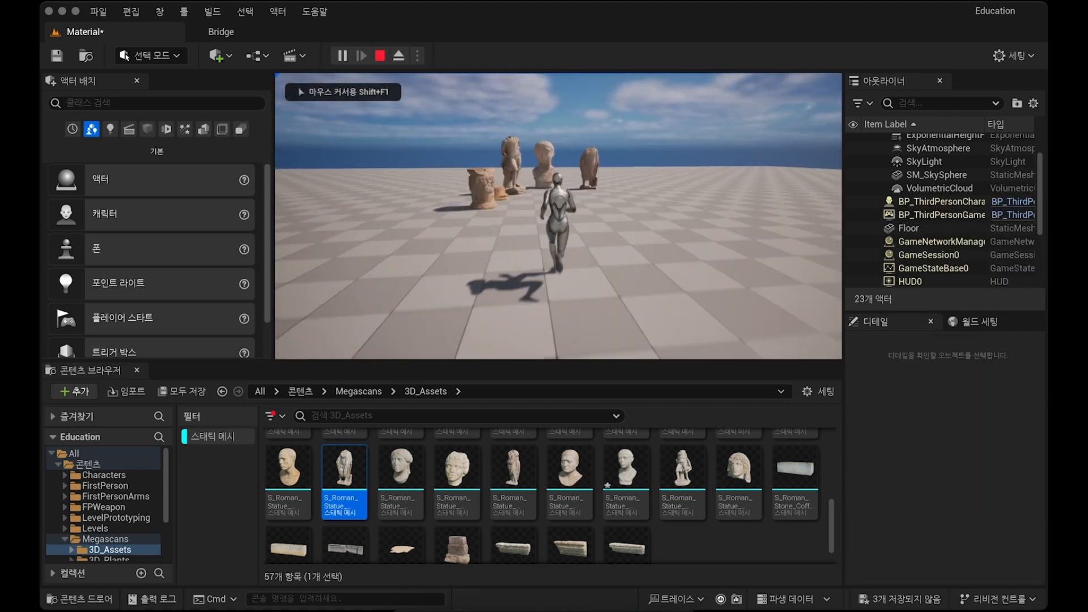
pyautogui.press('w')
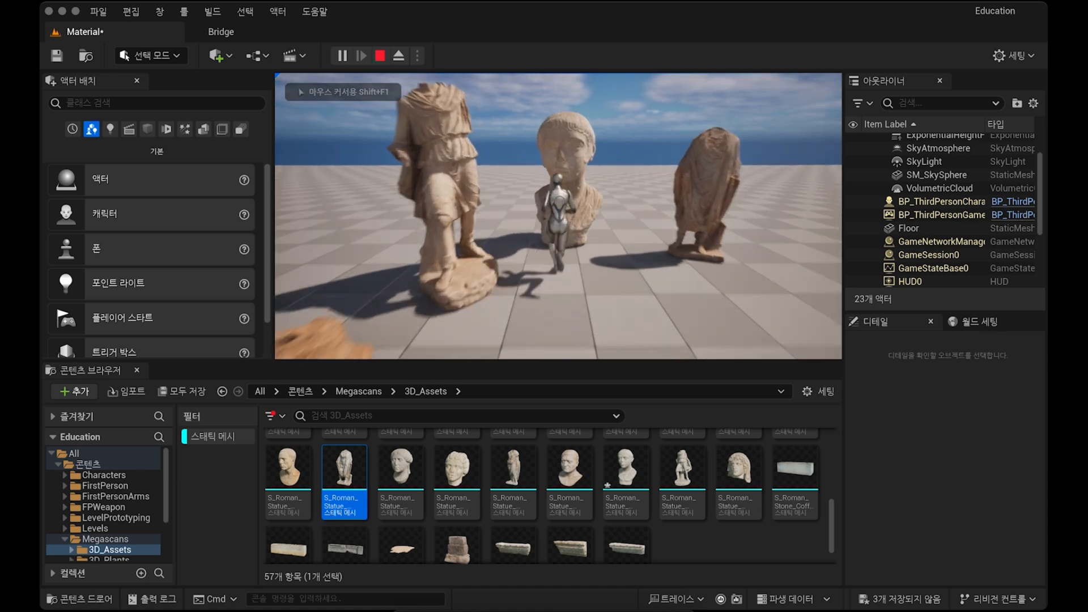
pyautogui.press('space')
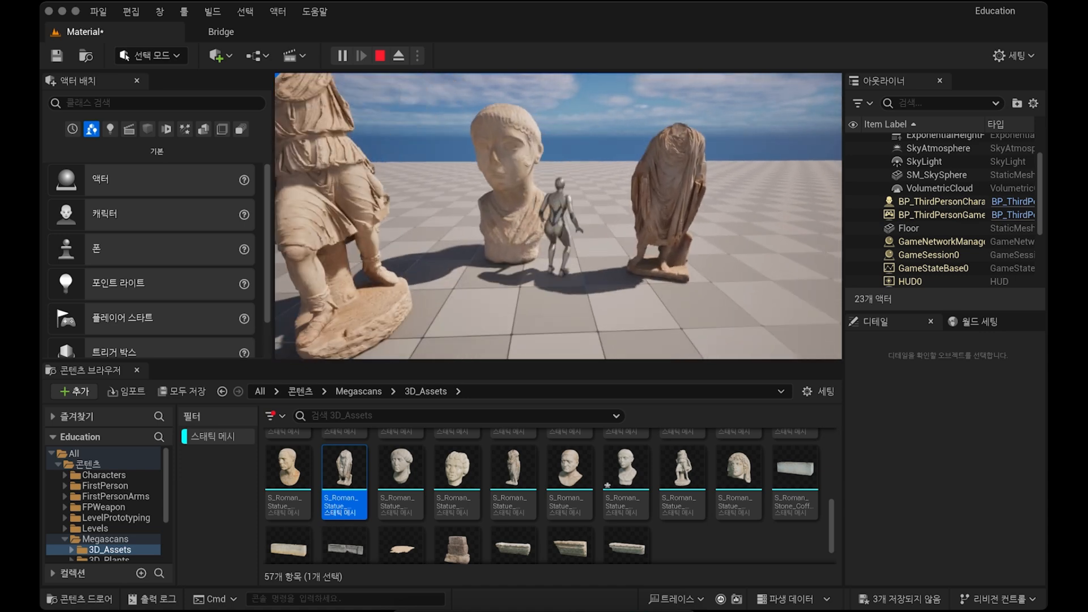
pyautogui.press('s')
pyautogui.press('d')
pyautogui.press('d')
pyautogui.press('w')
pyautogui.press('a')
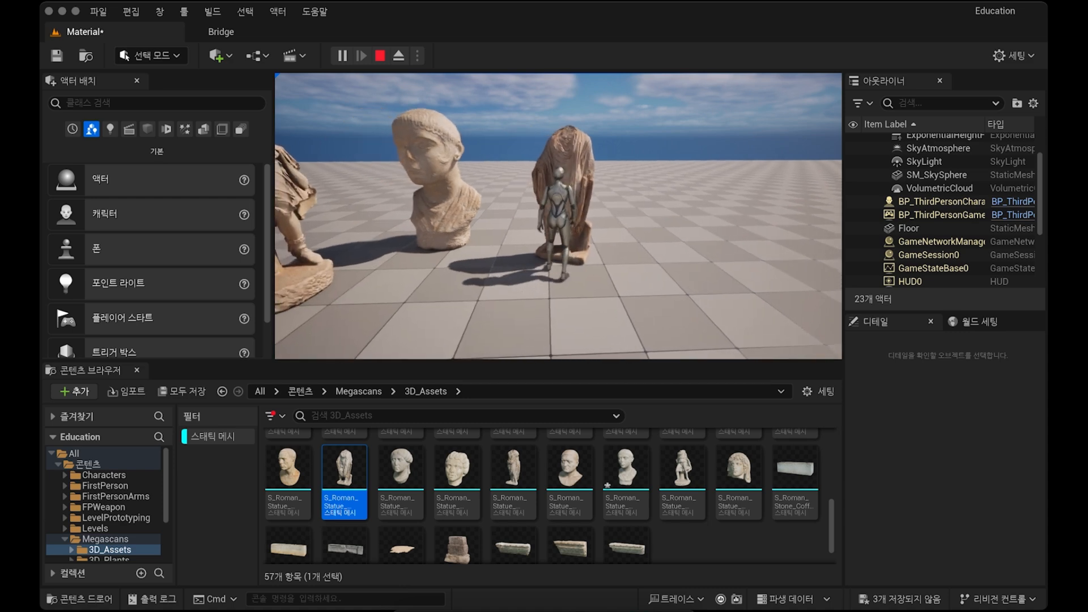
pyautogui.press('space')
pyautogui.press('a')
pyautogui.press('w')
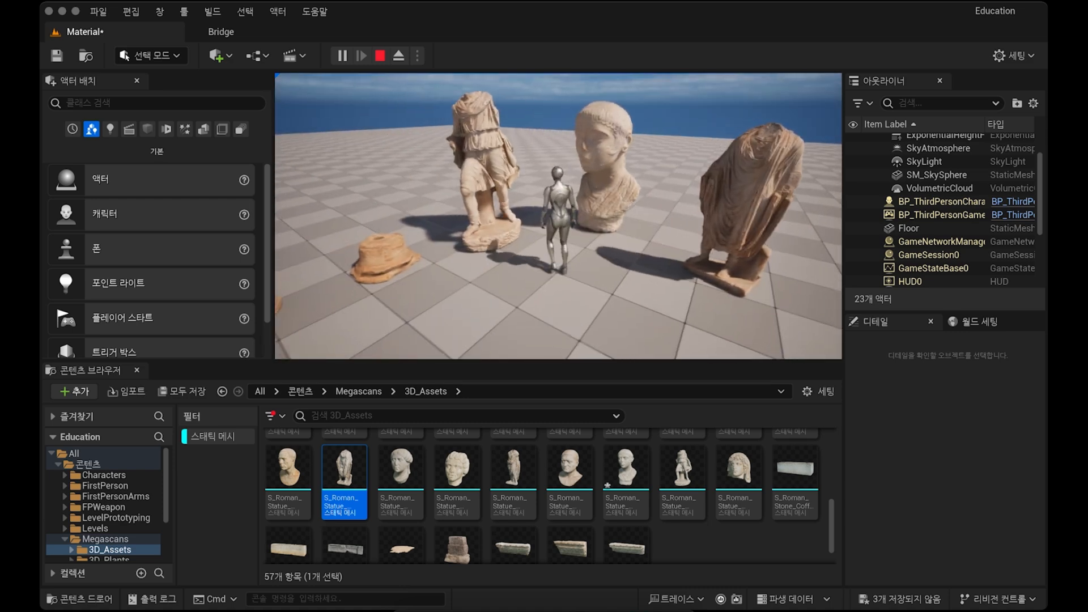
pyautogui.press('d')
pyautogui.press('d')
pyautogui.press('s')
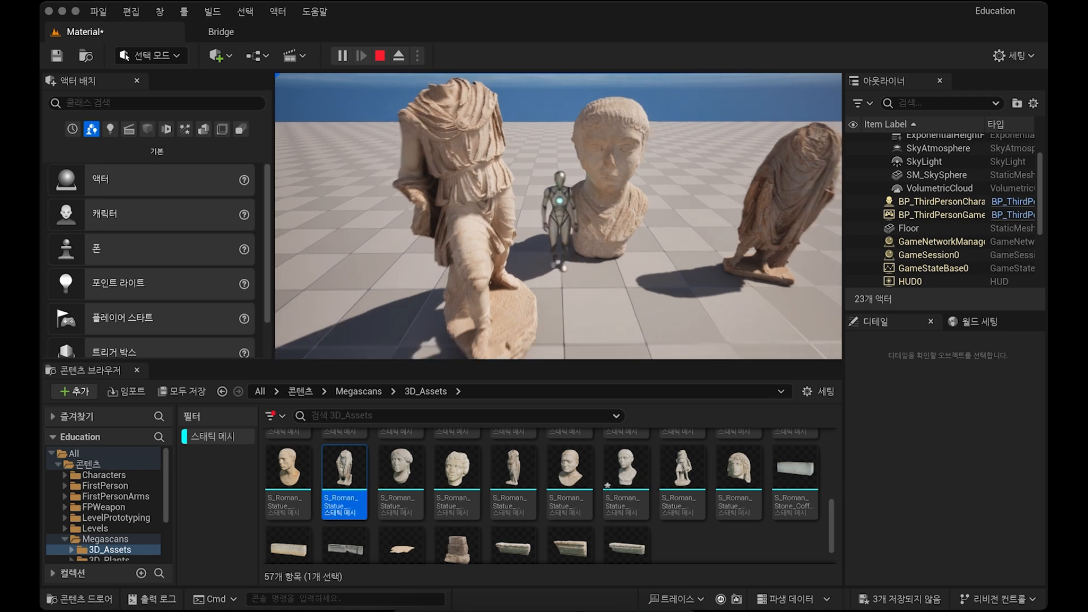
pyautogui.press('w')
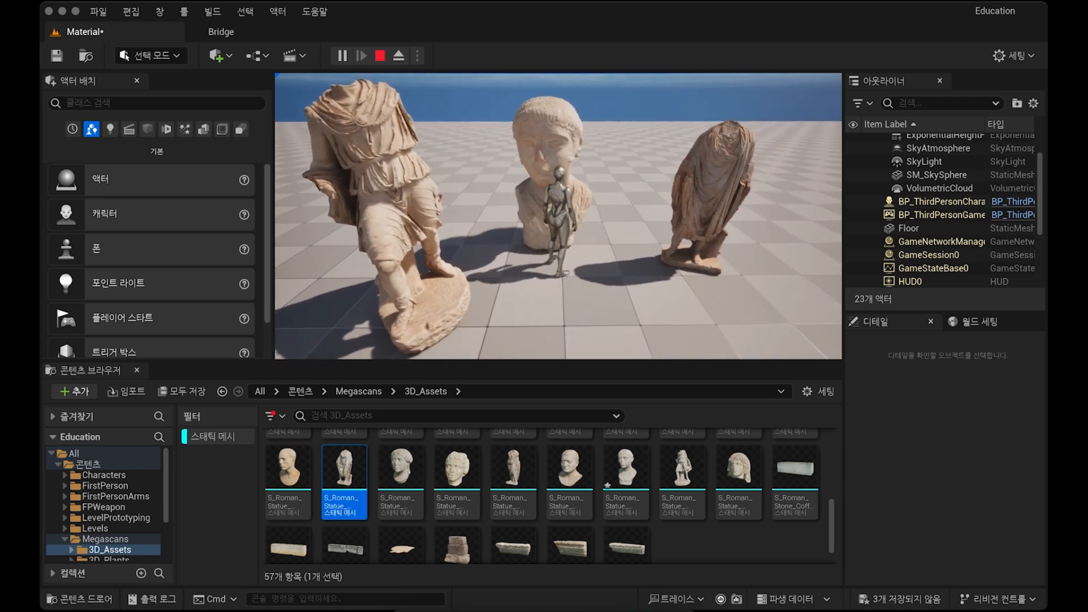
pyautogui.press('d')
pyautogui.press('w')
pyautogui.press('d')
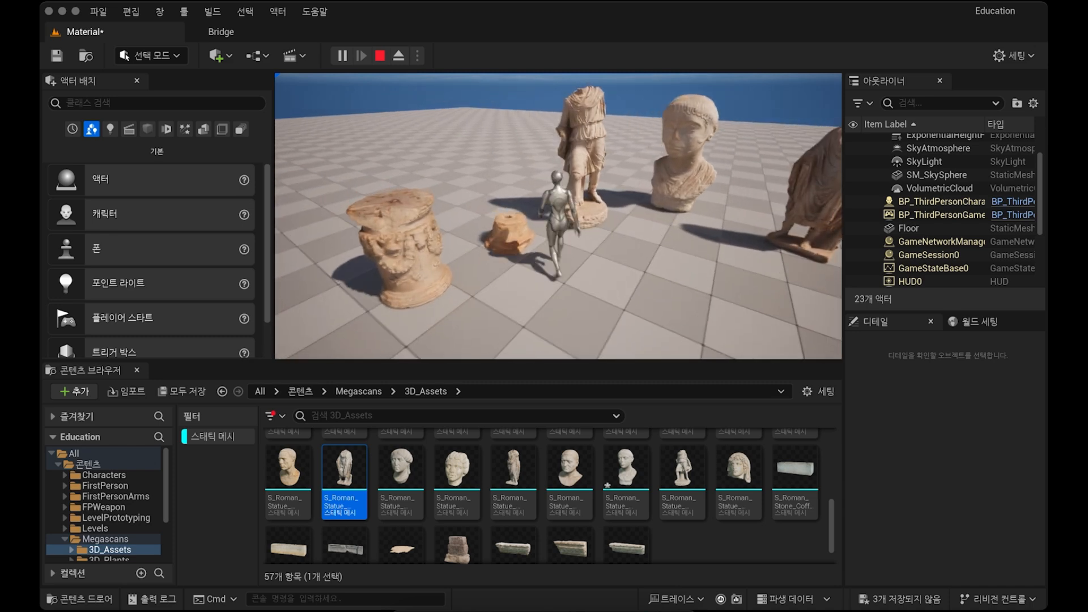
pyautogui.press('w')
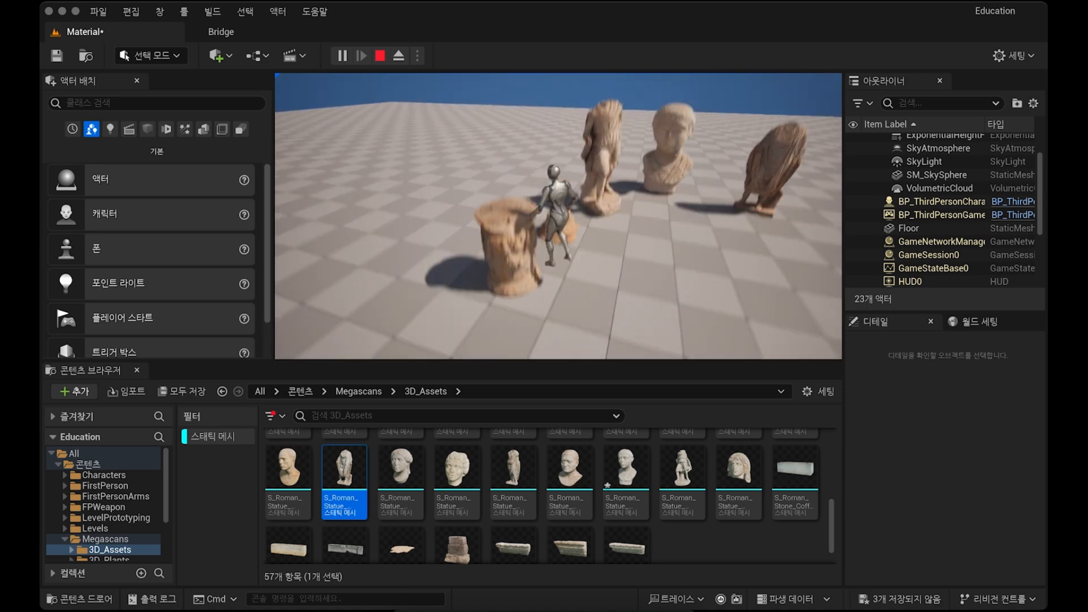
pyautogui.press('w')
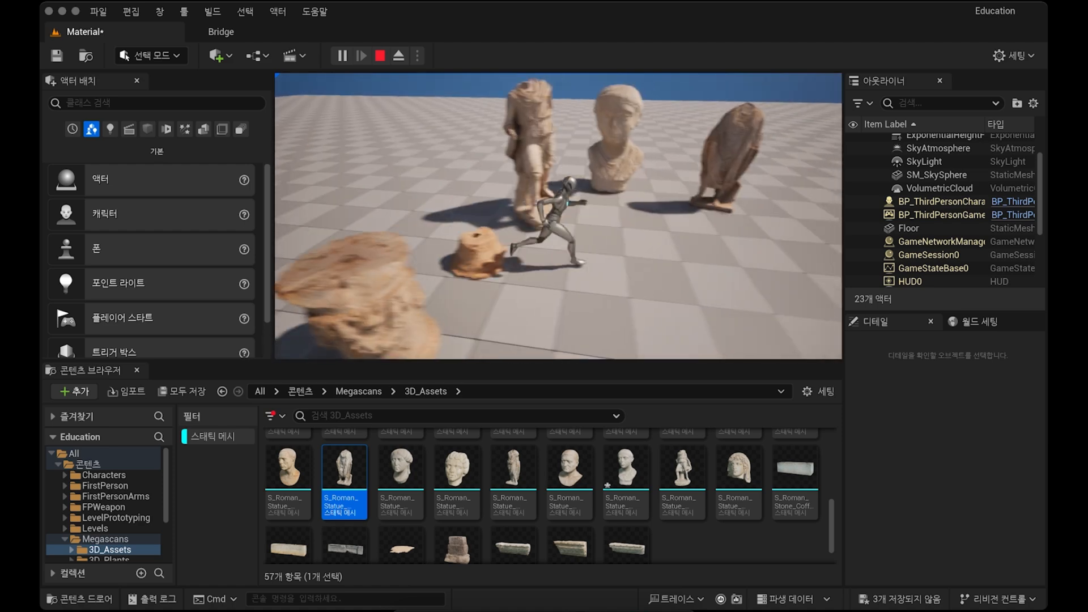
pyautogui.press('s')
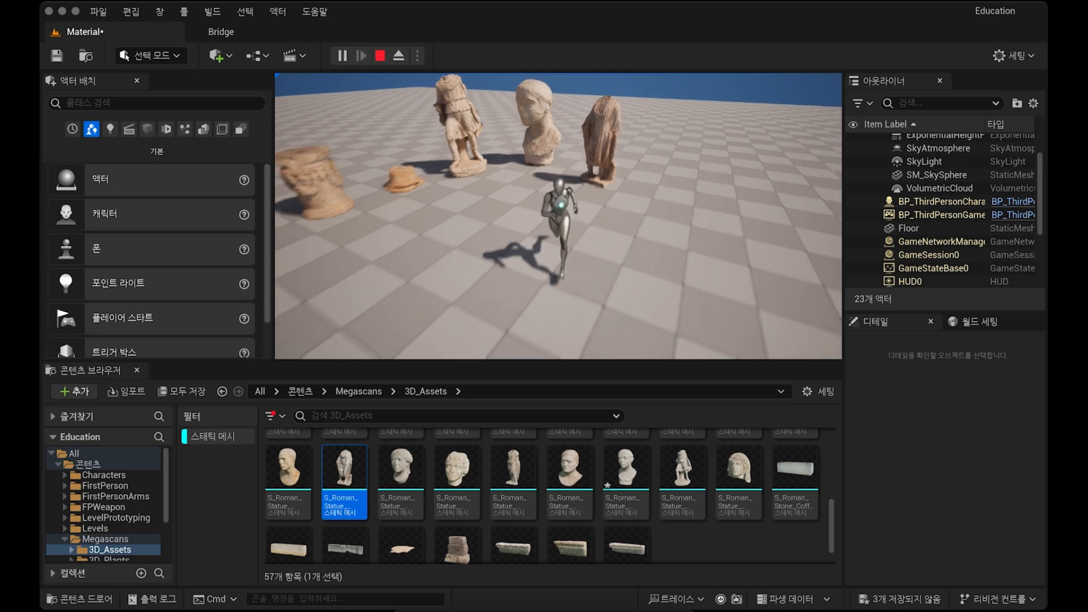
pyautogui.press('a')
pyautogui.press('w')
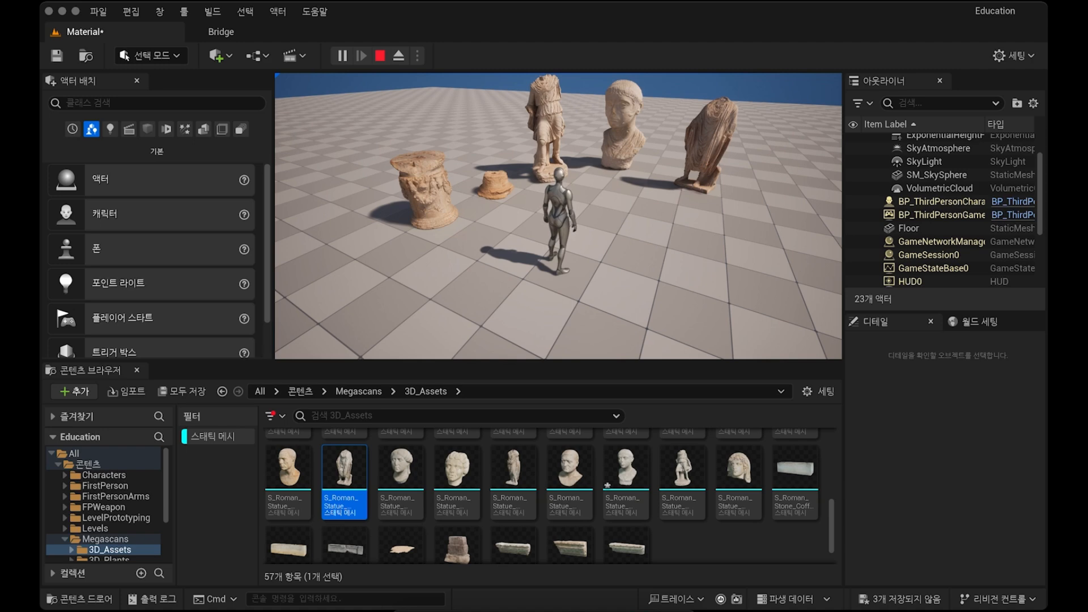
pyautogui.press('Escape')
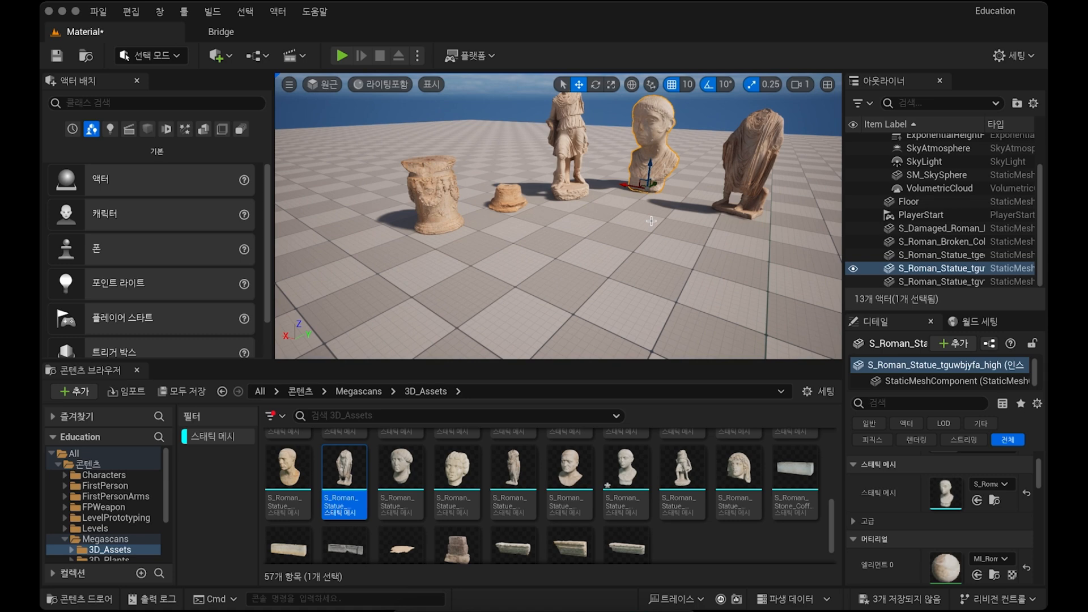
# Step: Open Quixel Bridge from the level editor and enlarge its window to fill the screen
pyautogui.moveTo(544, 261); pyautogui.dragTo(613, 226, button='right')
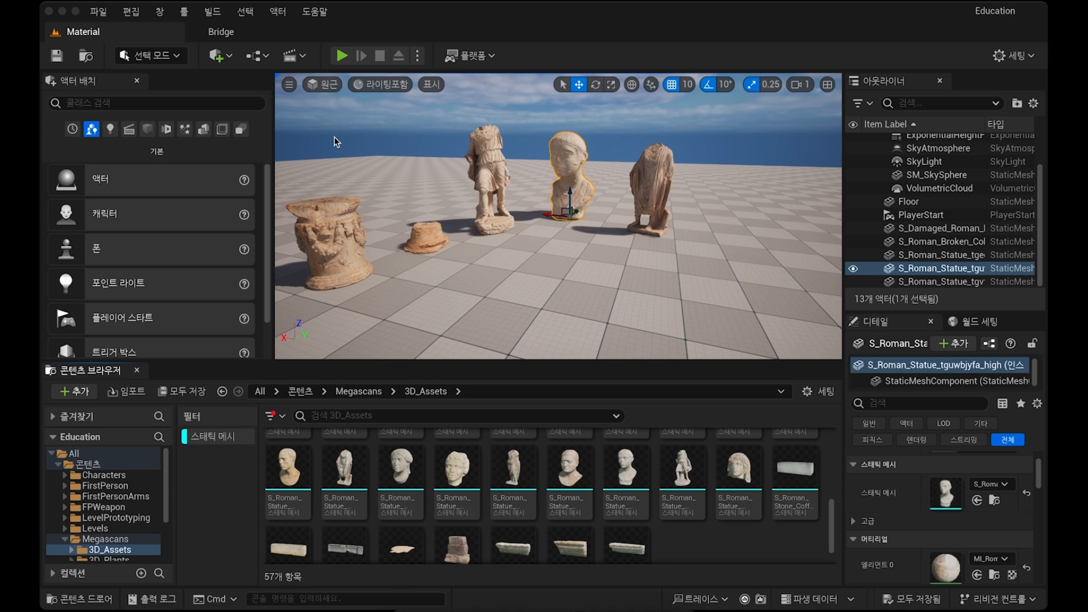
pyautogui.click(229, 57)
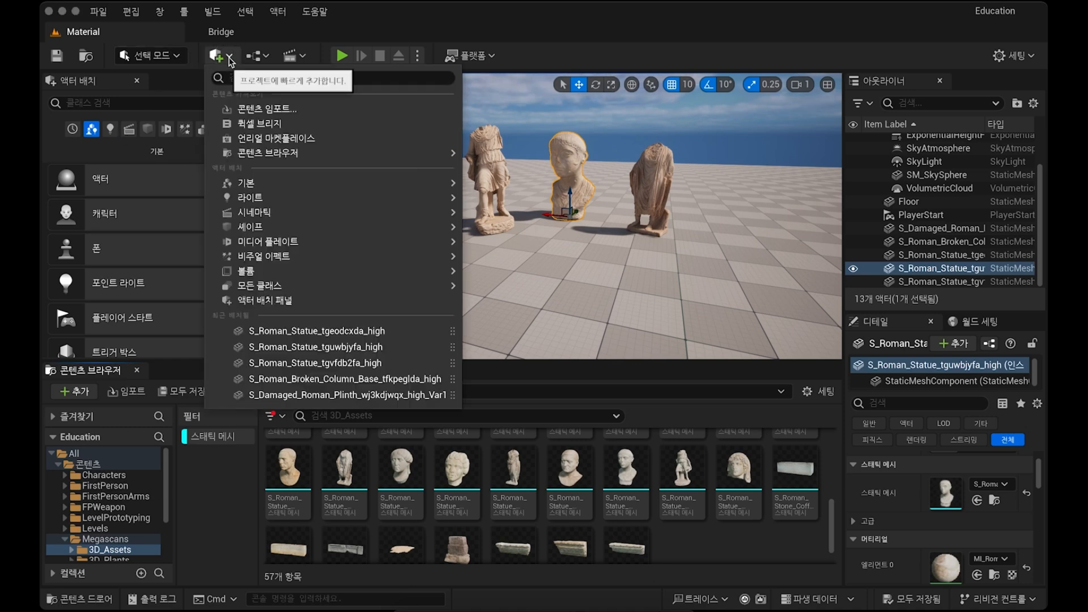
pyautogui.click(255, 123)
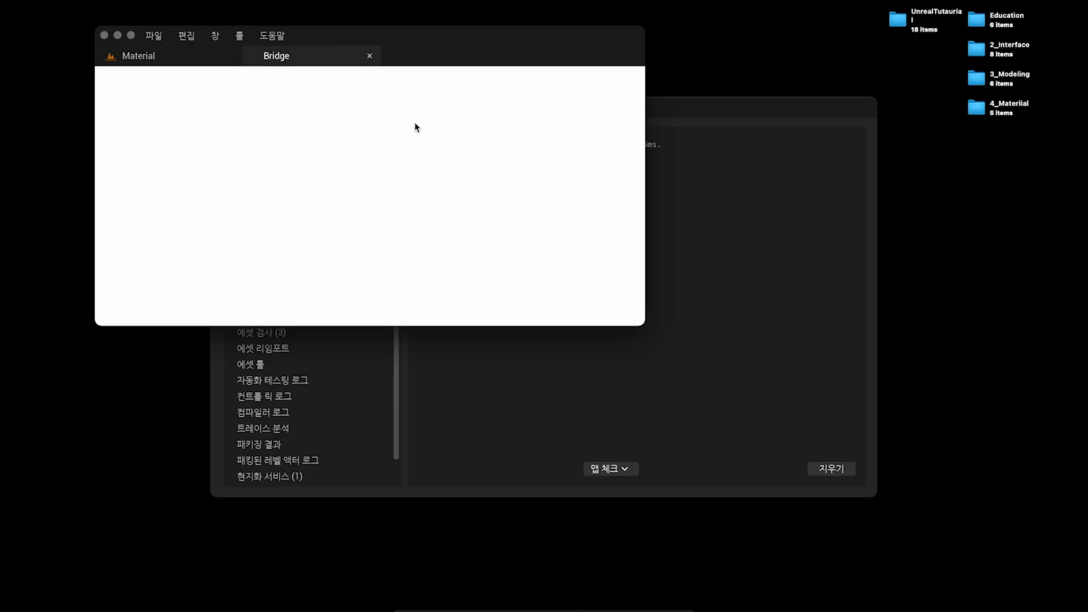
pyautogui.moveTo(644, 322); pyautogui.dragTo(996, 590)
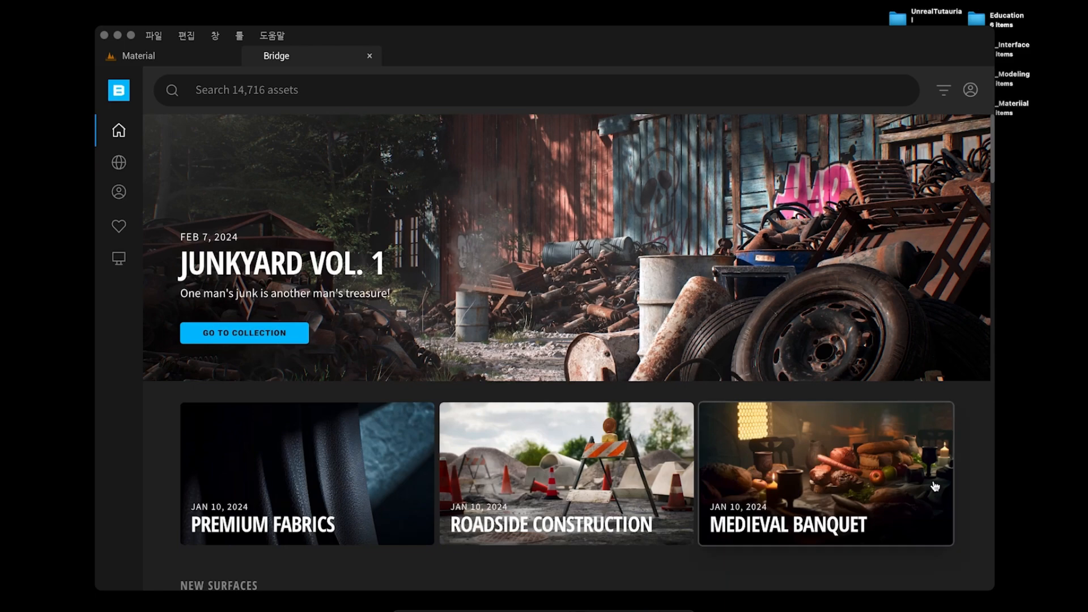
pyautogui.moveTo(517, 53); pyautogui.dragTo(486, 82)
pyautogui.click(157, 86)
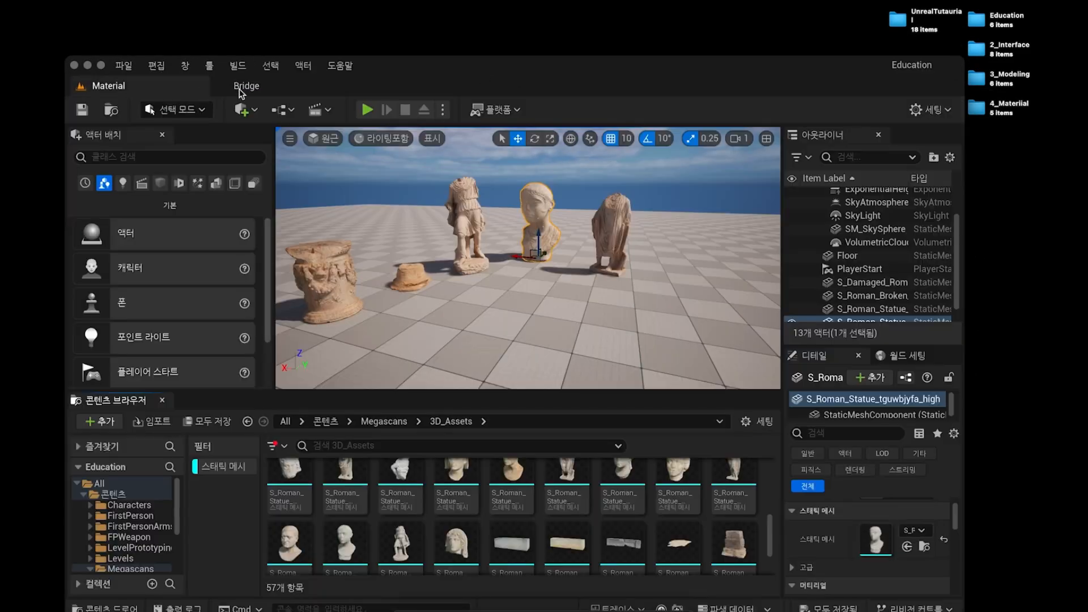
pyautogui.click(252, 86)
pyautogui.moveTo(431, 69); pyautogui.dragTo(411, 17)
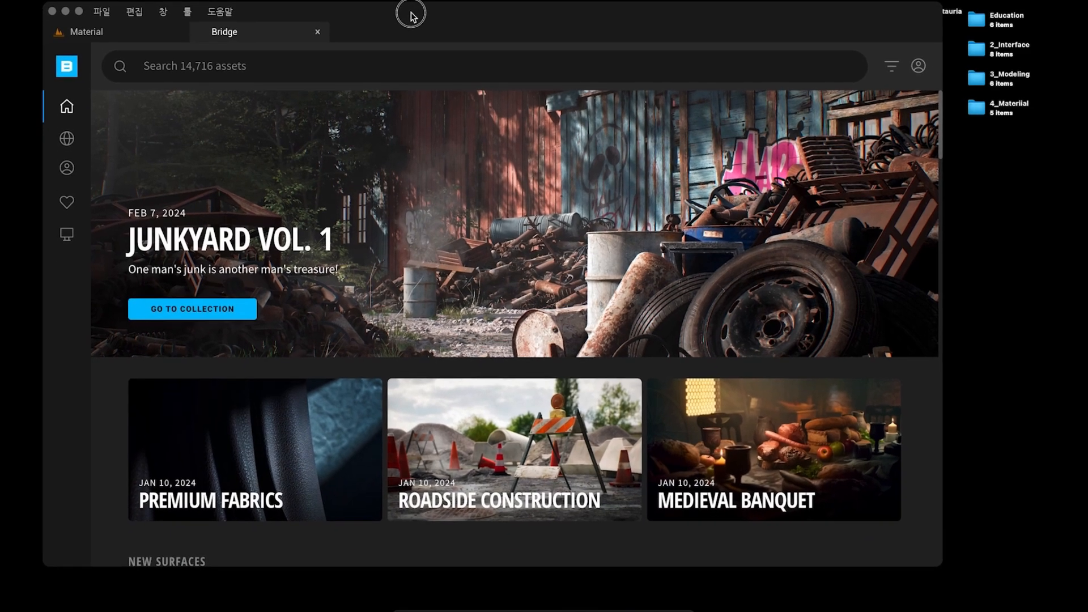
pyautogui.click(79, 11)
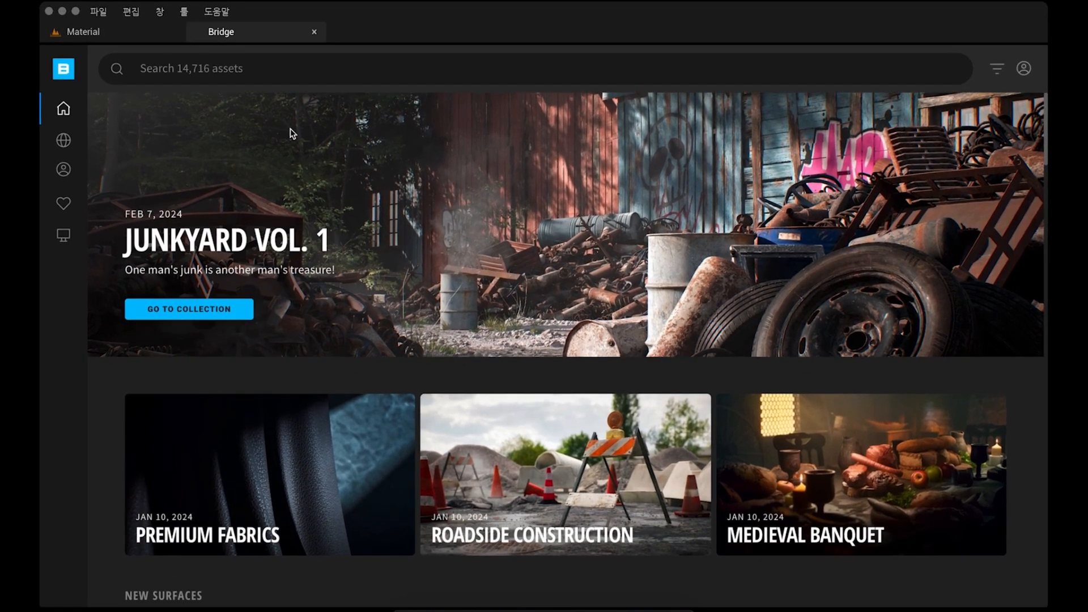
# Step: Browse the Bridge home categories from 3D Assets to 3D Plants and open the Flowering Plant category
pyautogui.moveTo(72, 118)
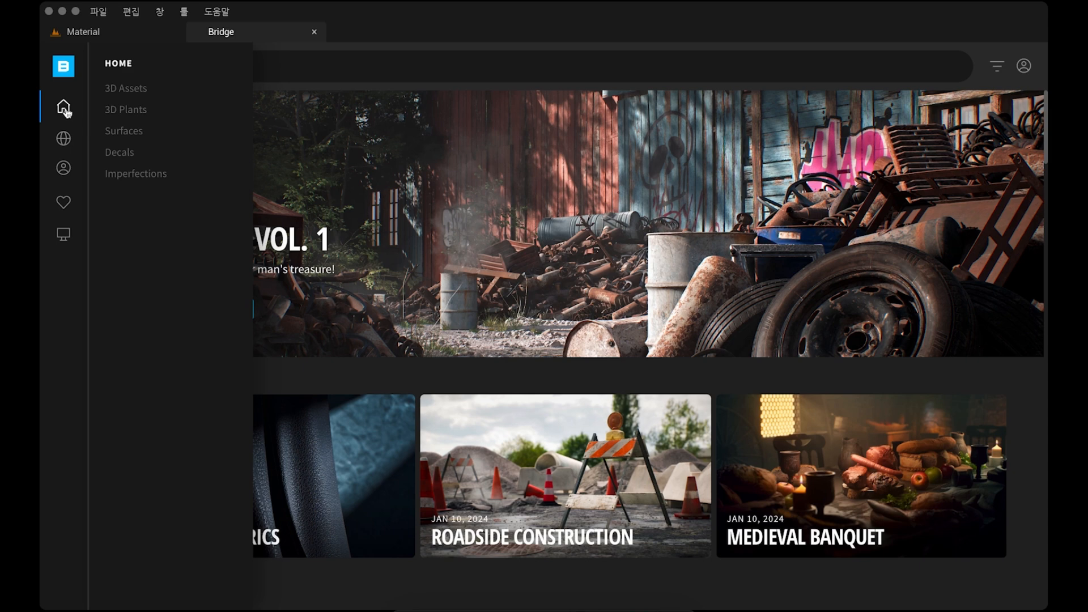
pyautogui.click(139, 96)
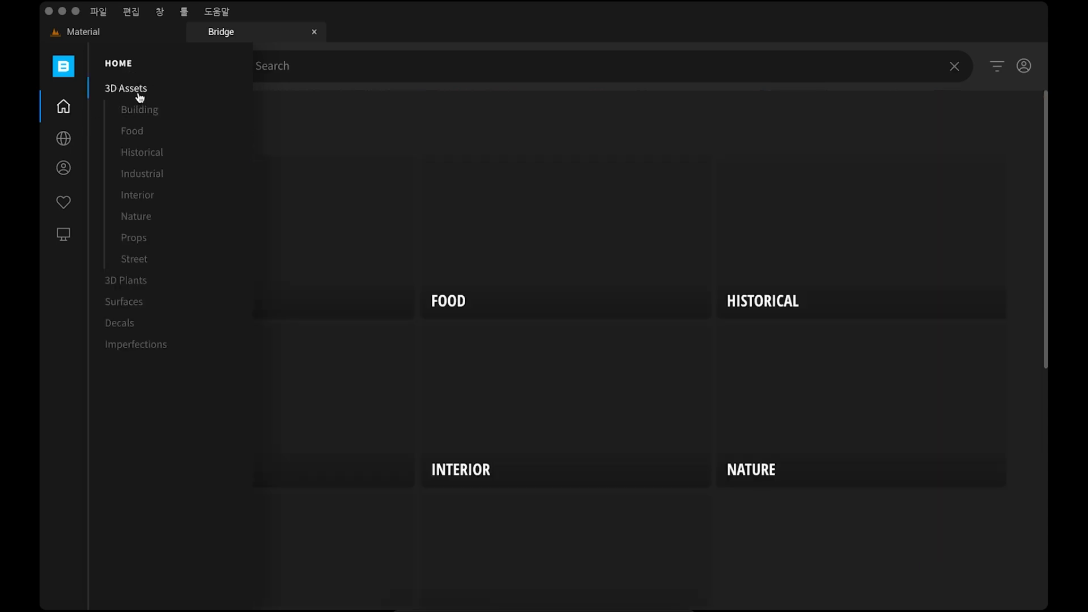
pyautogui.click(136, 282)
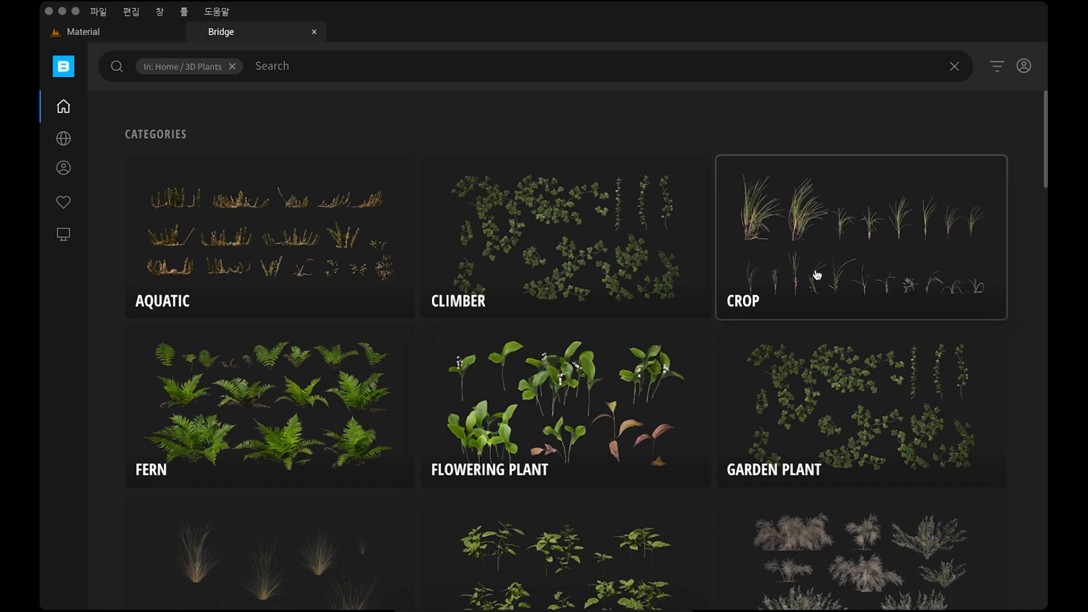
pyautogui.click(564, 414)
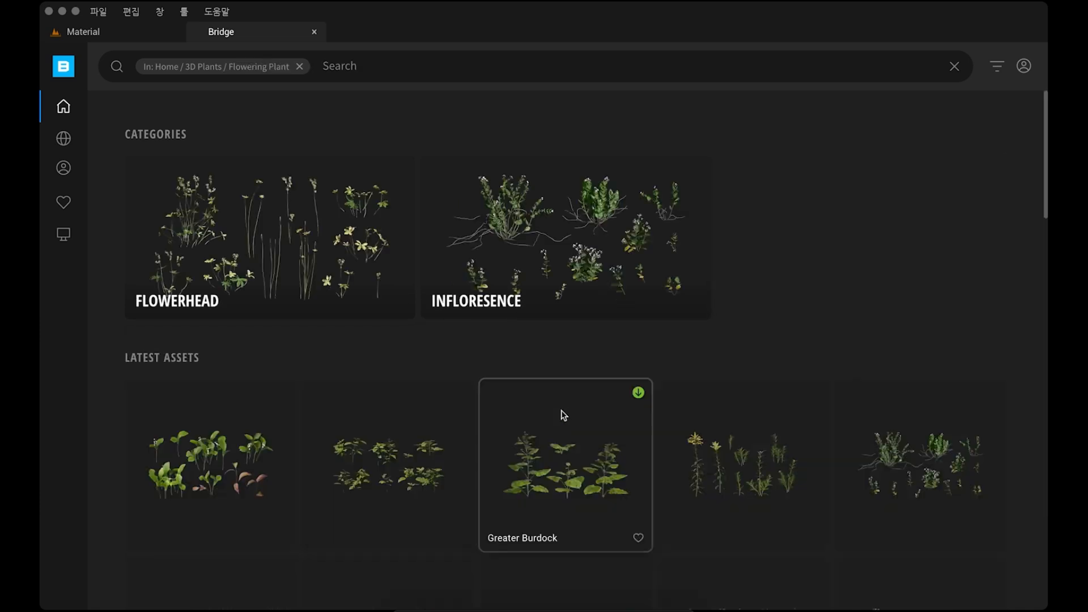
# Step: View the asset details of Common Hemp Nettle and Kangaroo Paw among the latest flowering plants
pyautogui.scroll(-1, 479, 405)
pyautogui.click(409, 390)
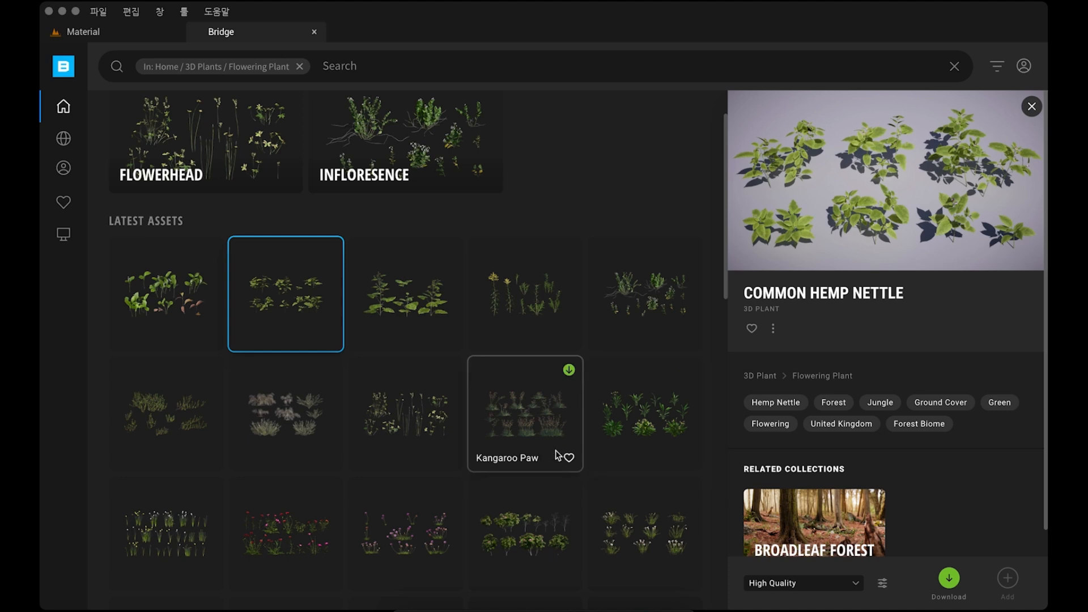
pyautogui.click(519, 411)
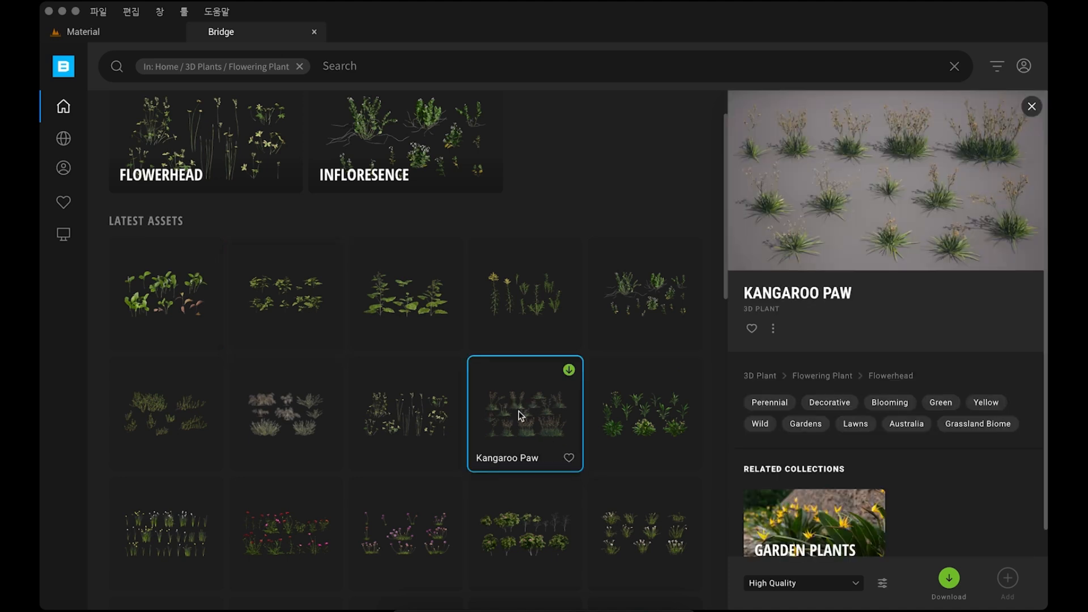
# Step: View the asset details of Yellow Flower, Rubber Bush, Sea Thrift and Common Mugwort among the latest flowering plants
pyautogui.click(422, 400)
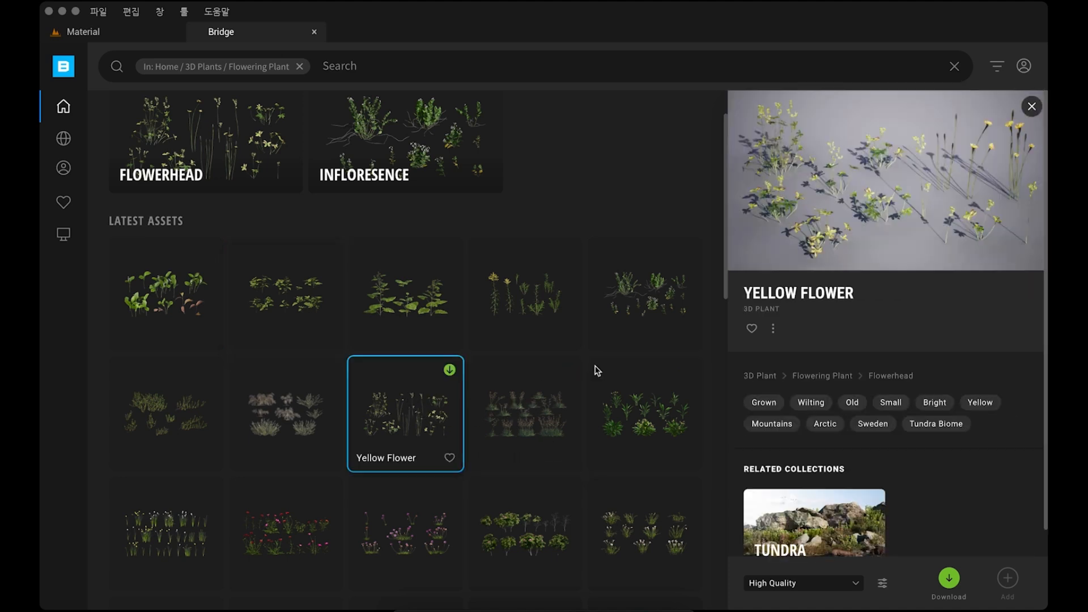
pyautogui.click(627, 298)
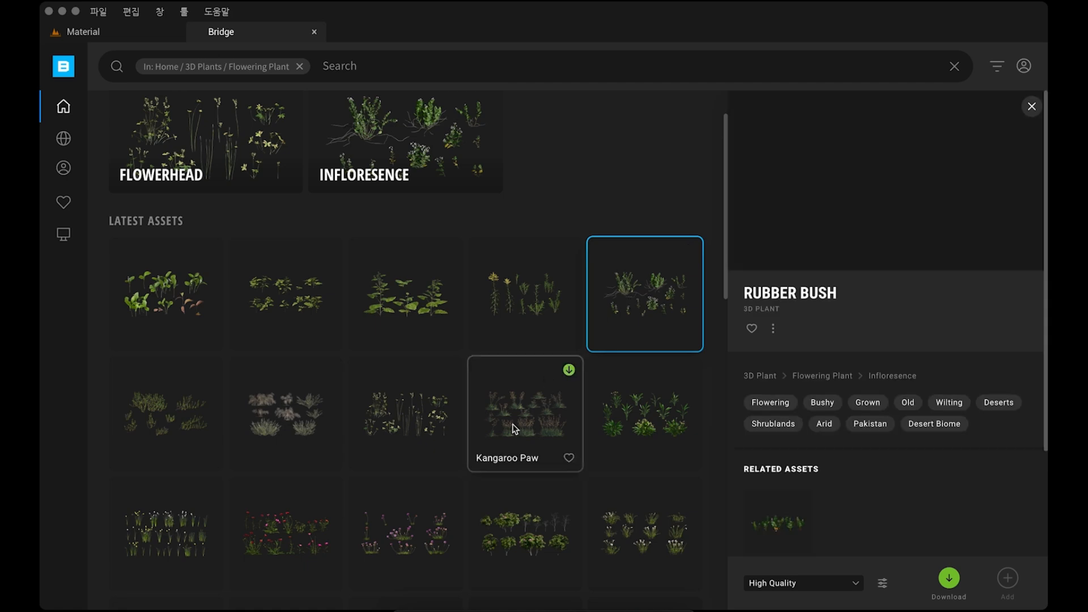
pyautogui.scroll(-2, 514, 429)
pyautogui.click(420, 460)
pyautogui.scroll(4, 418, 453)
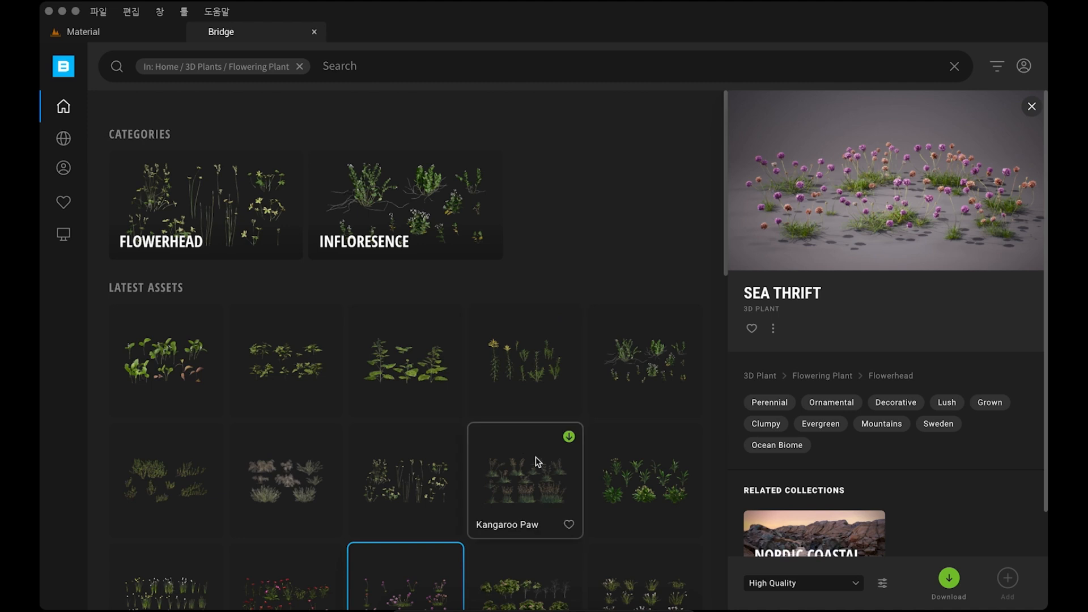
pyautogui.scroll(-5, 535, 457)
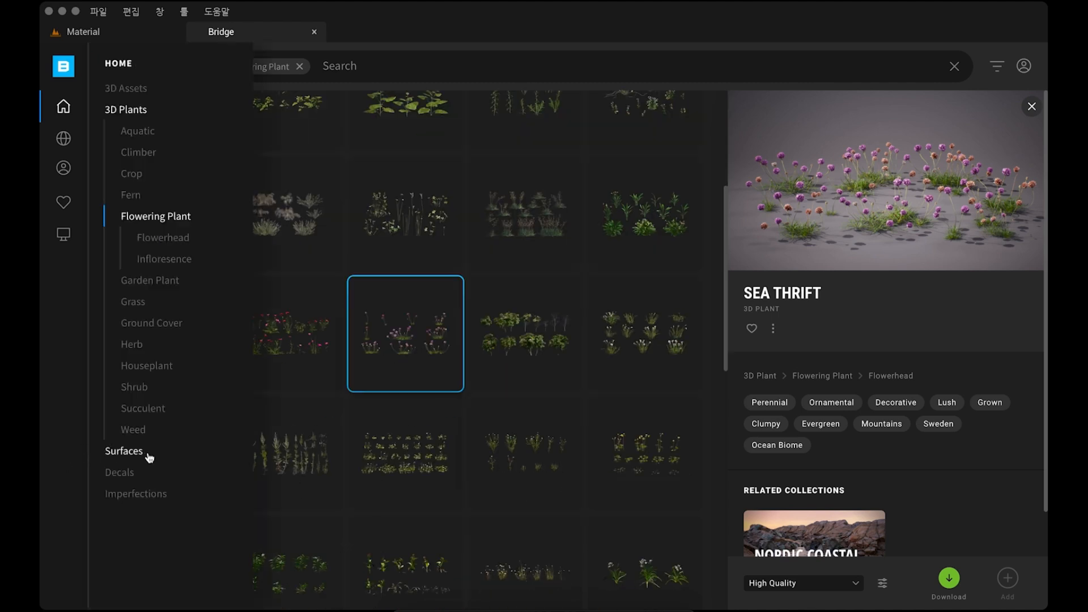
pyautogui.click(285, 462)
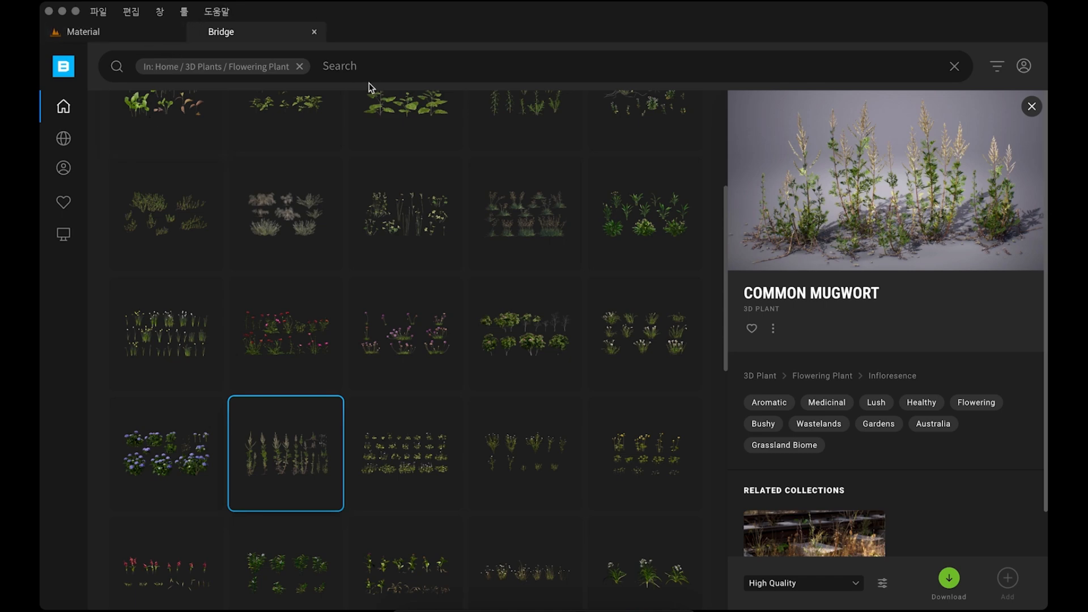
# Step: Return to the Material level and show the project's Megascans 3D_Plants folder
pyautogui.click(146, 40)
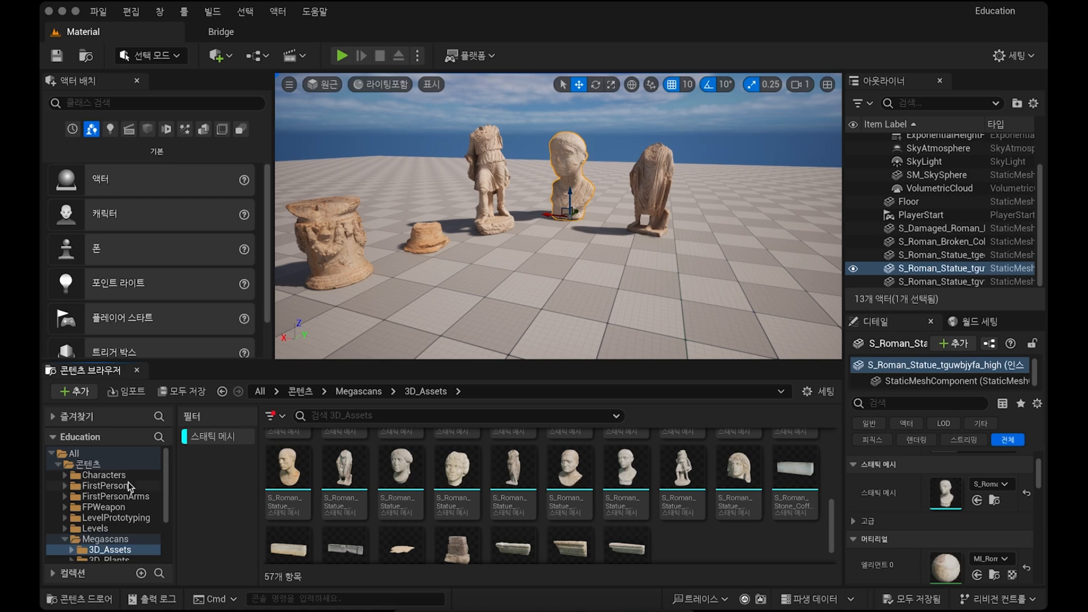
pyautogui.click(131, 539)
pyautogui.scroll(-2, 143, 554)
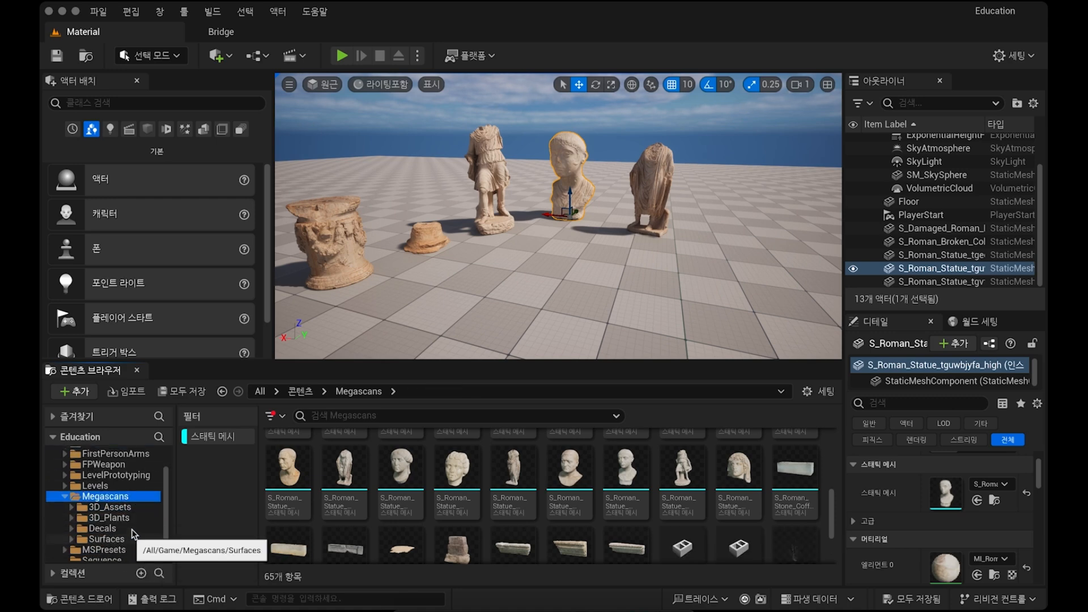
pyautogui.click(126, 506)
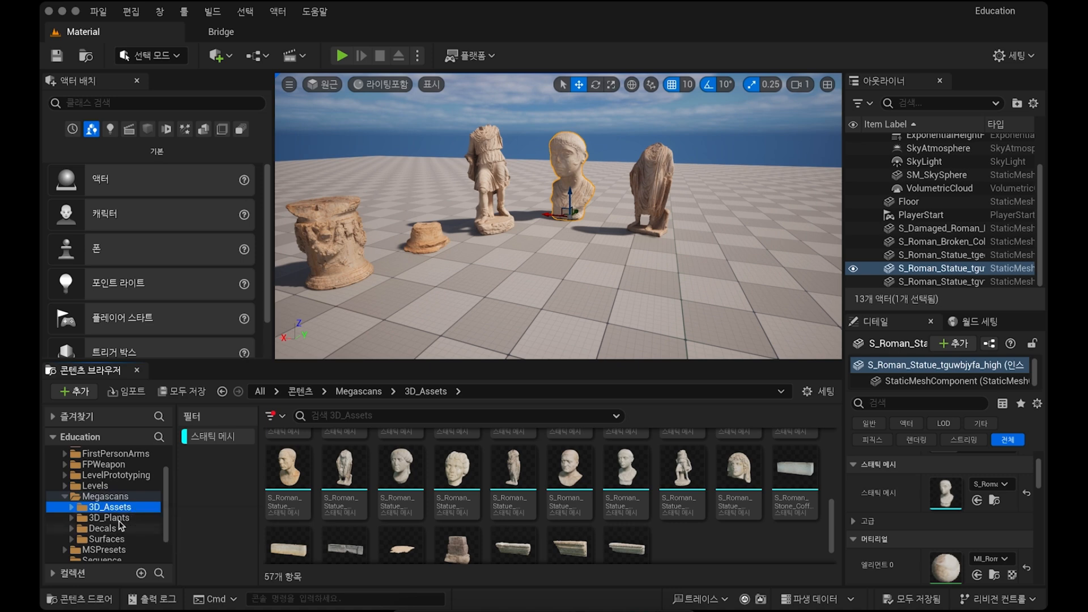
pyautogui.click(119, 519)
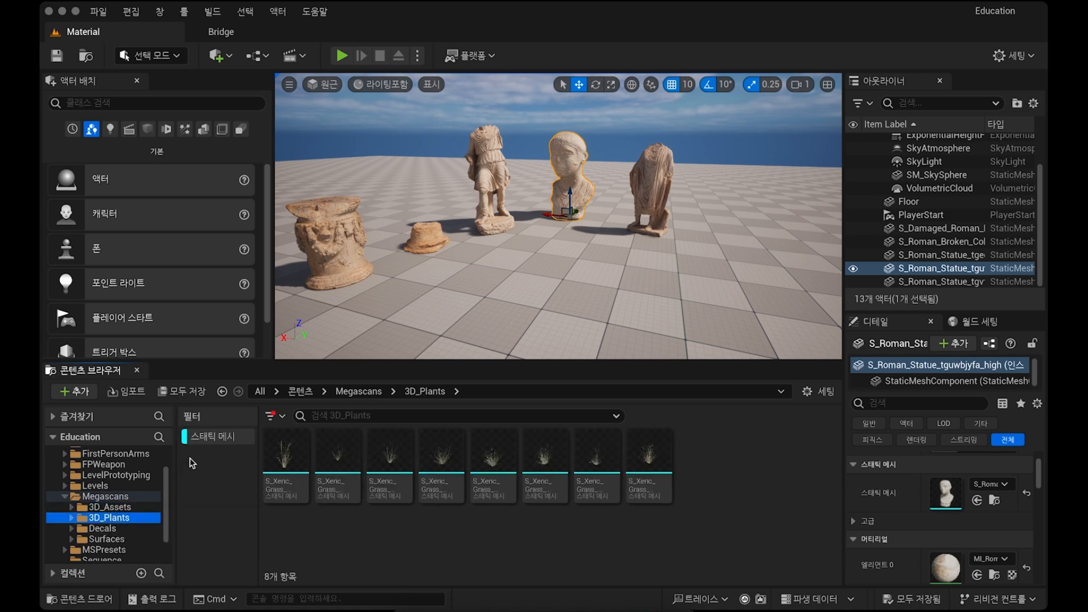
# Step: Turn off the static mesh asset filter and open the Xeric_Grass_xjfgdhaqx folder
pyautogui.click(218, 437)
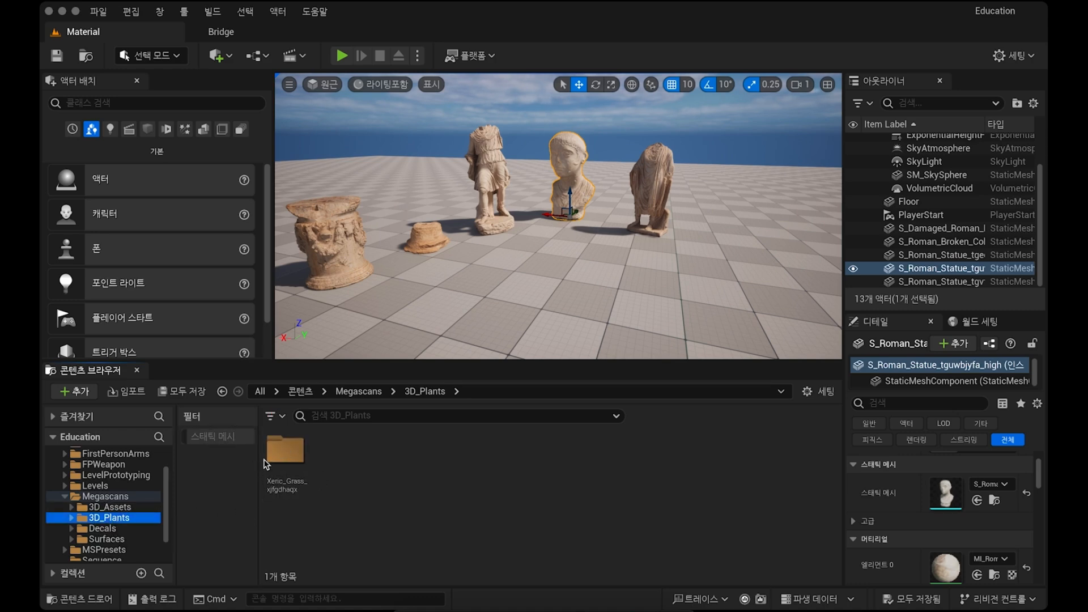
pyautogui.click(285, 449)
pyautogui.doubleClick(284, 450)
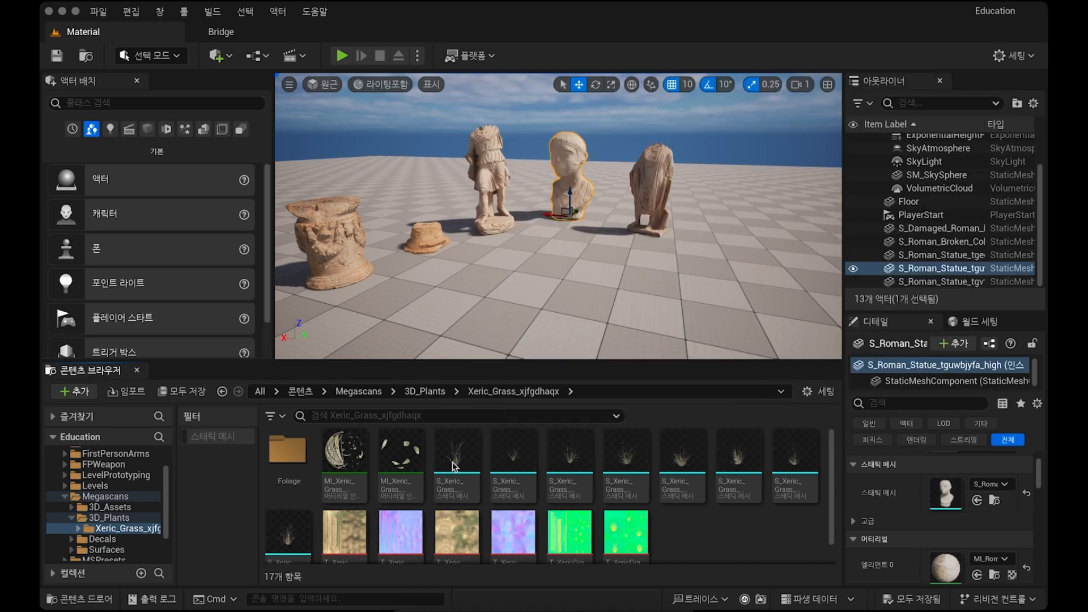
# Step: Place the S_Xeric_Grass_xjfgdhaqx_Var1_lod0 mesh on the floor in front of the statues and view it up close
pyautogui.moveTo(454, 466); pyautogui.dragTo(479, 311)
pyautogui.press('f')
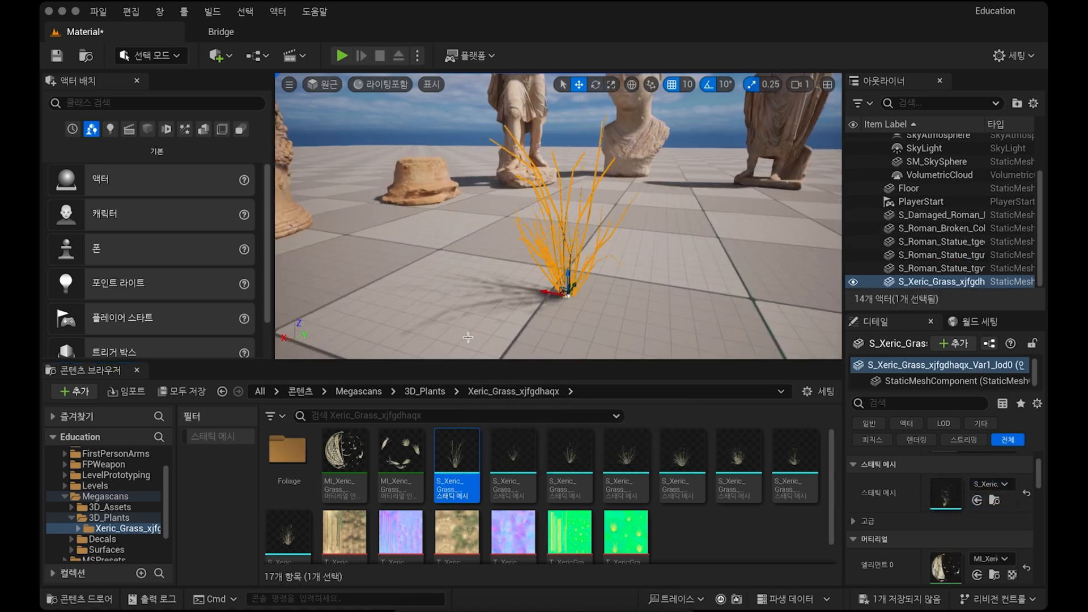
pyautogui.click(590, 275)
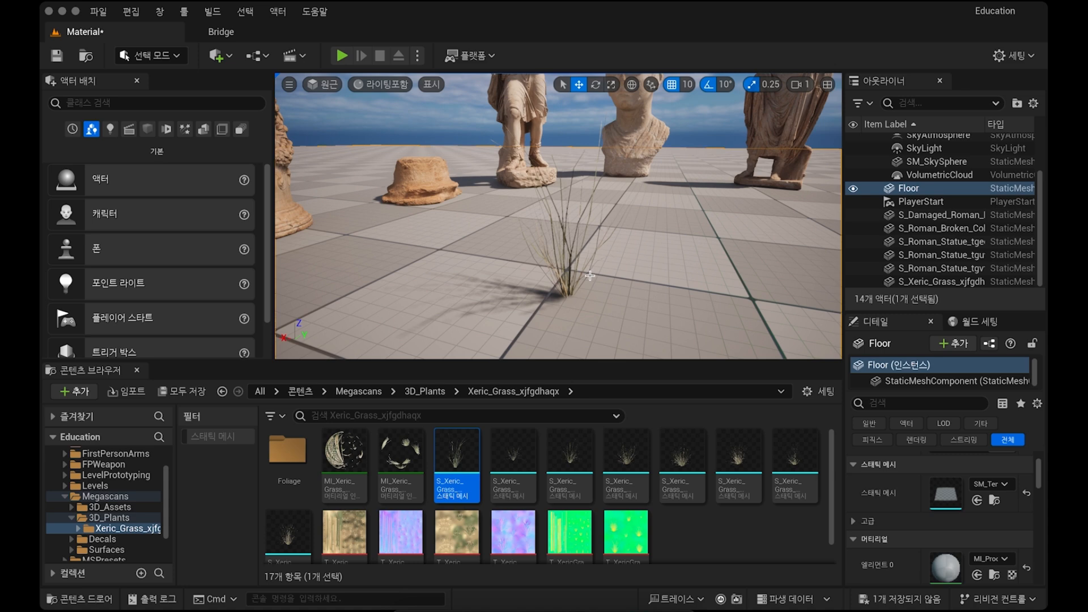
pyautogui.click(558, 284)
pyautogui.moveTo(558, 285); pyautogui.dragTo(493, 273, button='right')
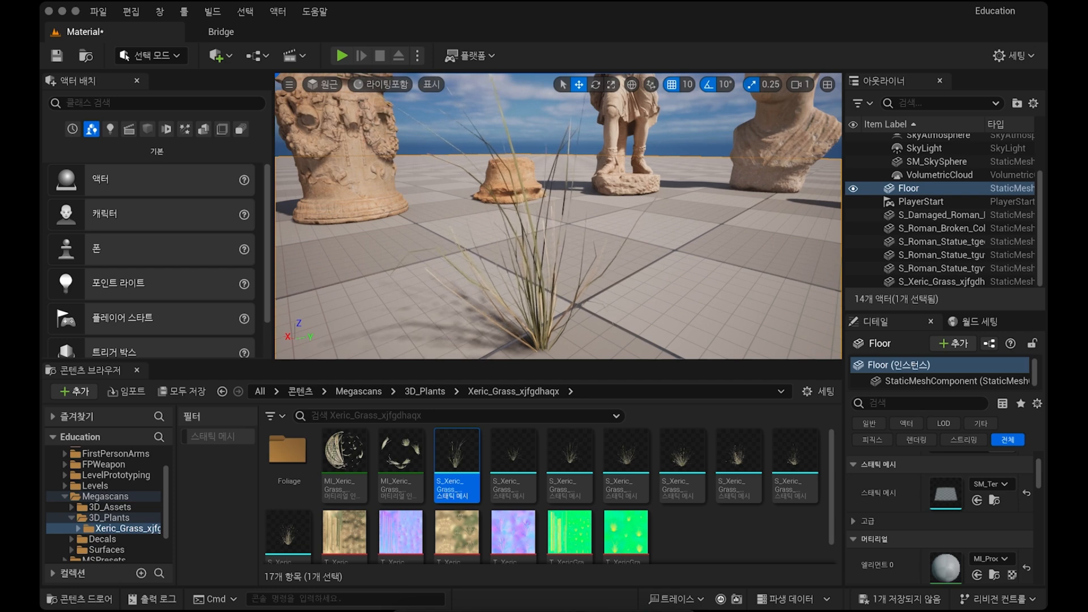
pyautogui.moveTo(558, 272); pyautogui.dragTo(525, 278, button='right')
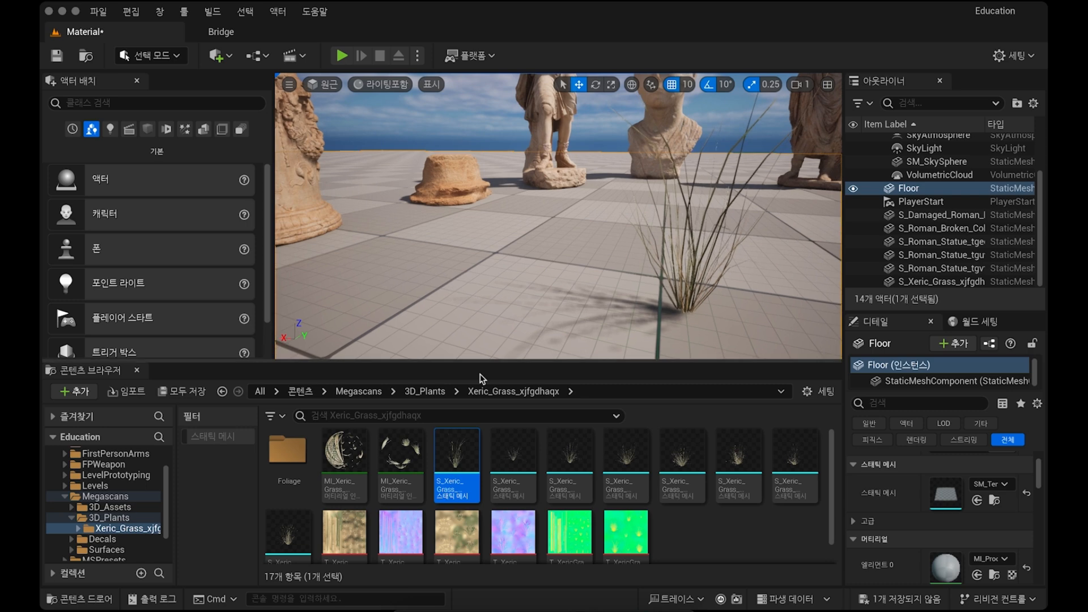
# Step: Scale up the placed Var1 grass clump uniformly and deselect it
pyautogui.click(689, 306)
pyautogui.press('r')
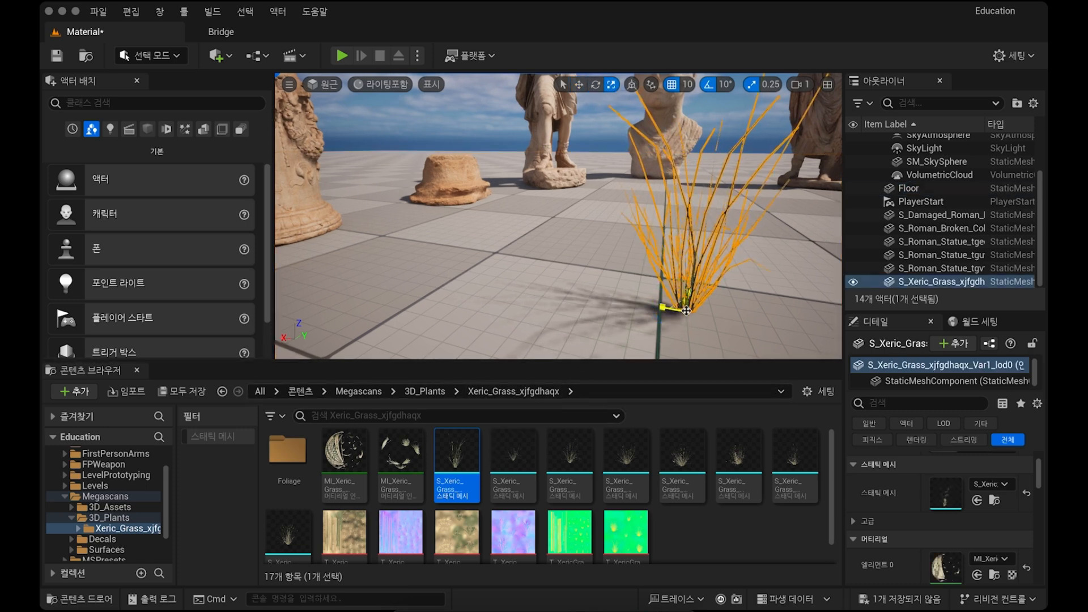
pyautogui.moveTo(686, 310); pyautogui.dragTo(721, 280)
pyautogui.press('s')
pyautogui.moveTo(662, 307); pyautogui.dragTo(670, 281, button='right')
pyautogui.click(677, 267)
pyautogui.press('w')
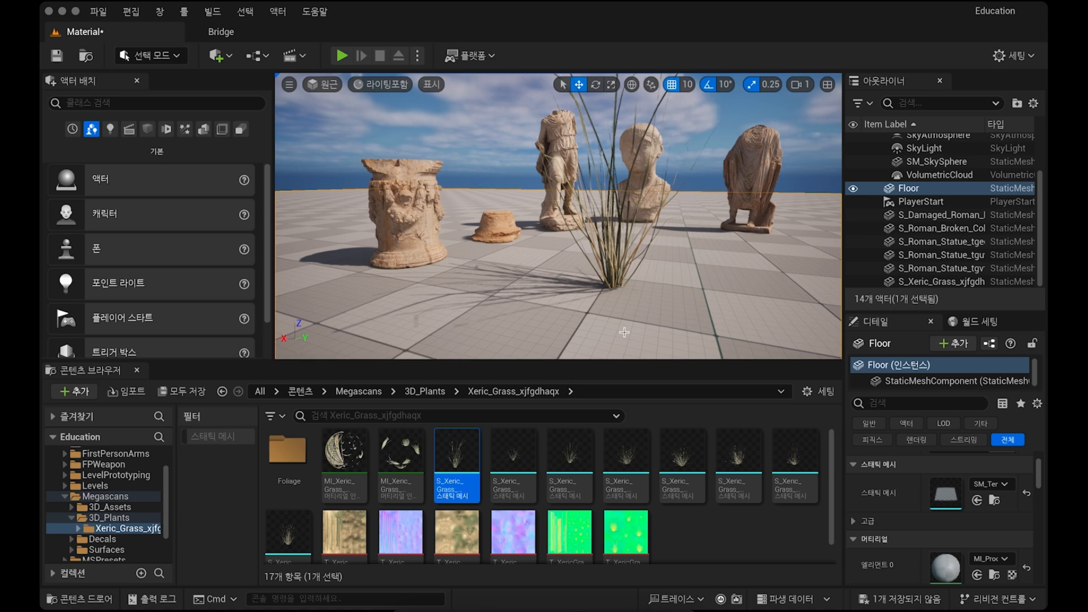
# Step: Place the Var2 and Var3 Xeric Grass meshes on the floor beside the first clump
pyautogui.click(513, 456)
pyautogui.moveTo(514, 457); pyautogui.dragTo(682, 303)
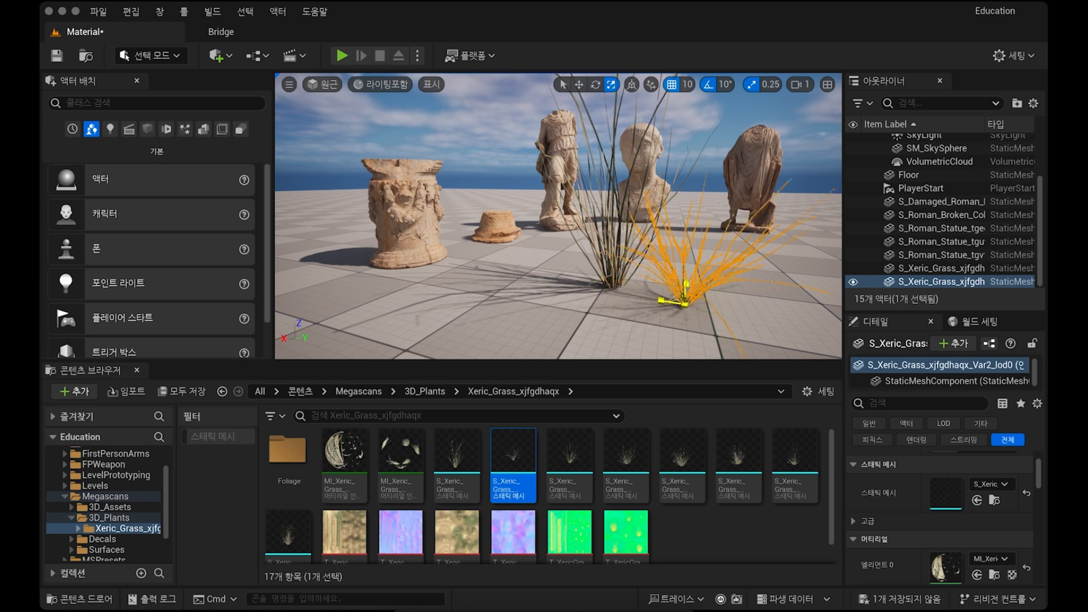
pyautogui.moveTo(570, 456); pyautogui.dragTo(638, 301)
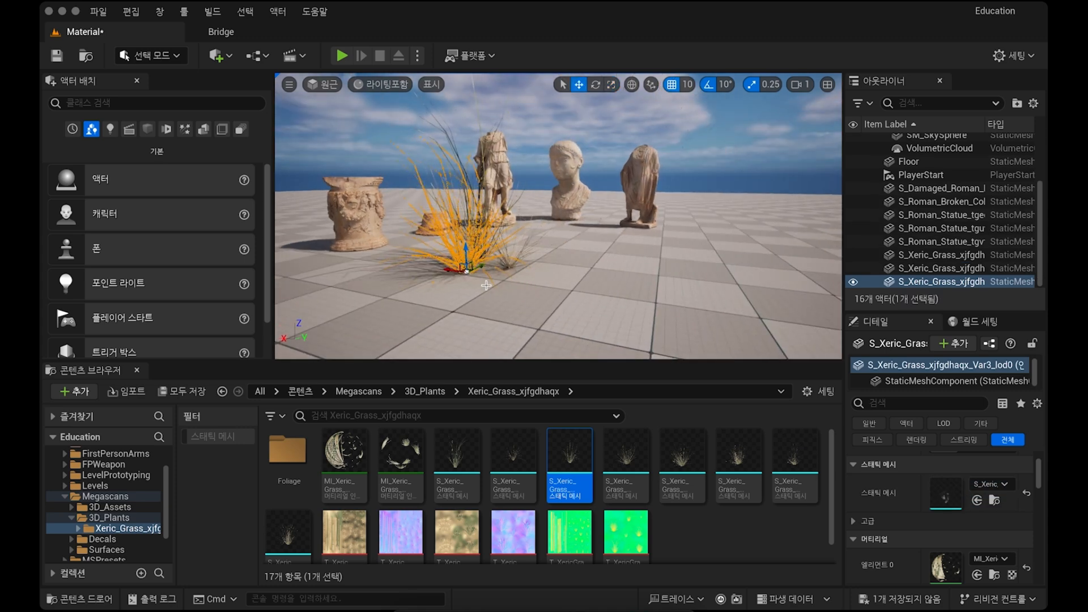
# Step: Shift the Var3 grass clump slightly along the floor, deselect it and view the grass group up close
pyautogui.moveTo(479, 268); pyautogui.dragTo(472, 272)
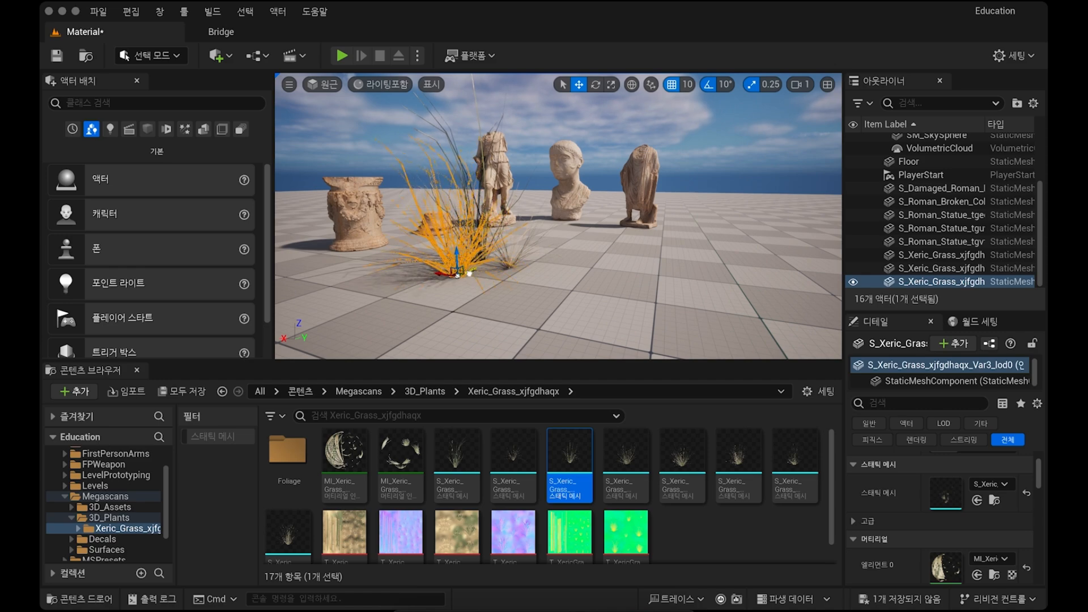
pyautogui.click(486, 269)
pyautogui.press('w')
pyautogui.moveTo(485, 269); pyautogui.dragTo(452, 284, button='right')
pyautogui.press('s')
pyautogui.press('w')
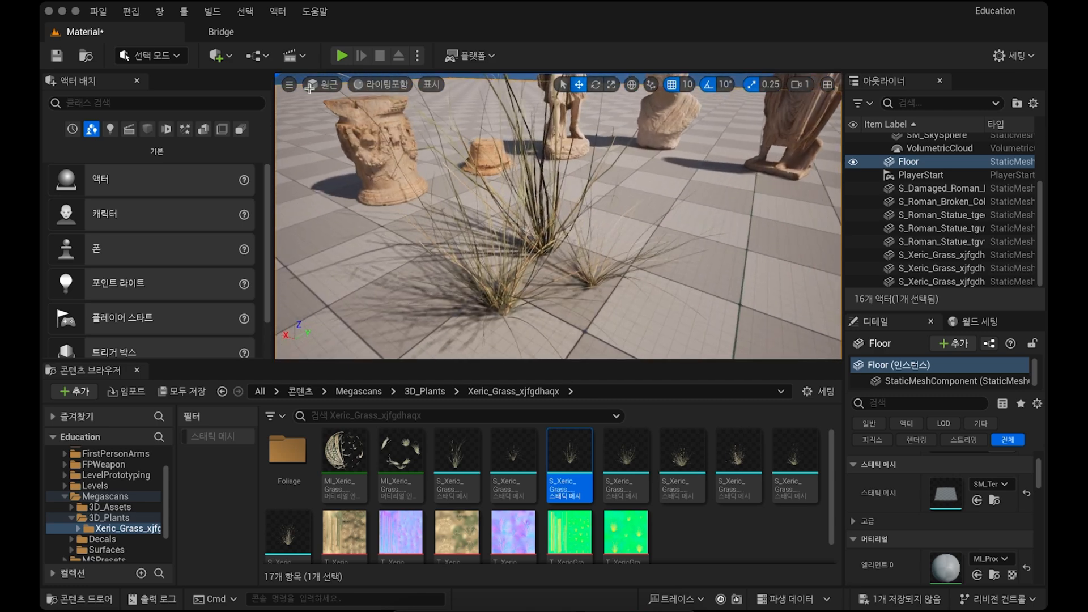
# Step: Play the level, run the third-person character through and around the grass clumps to test collision, and end the session
pyautogui.click(340, 57)
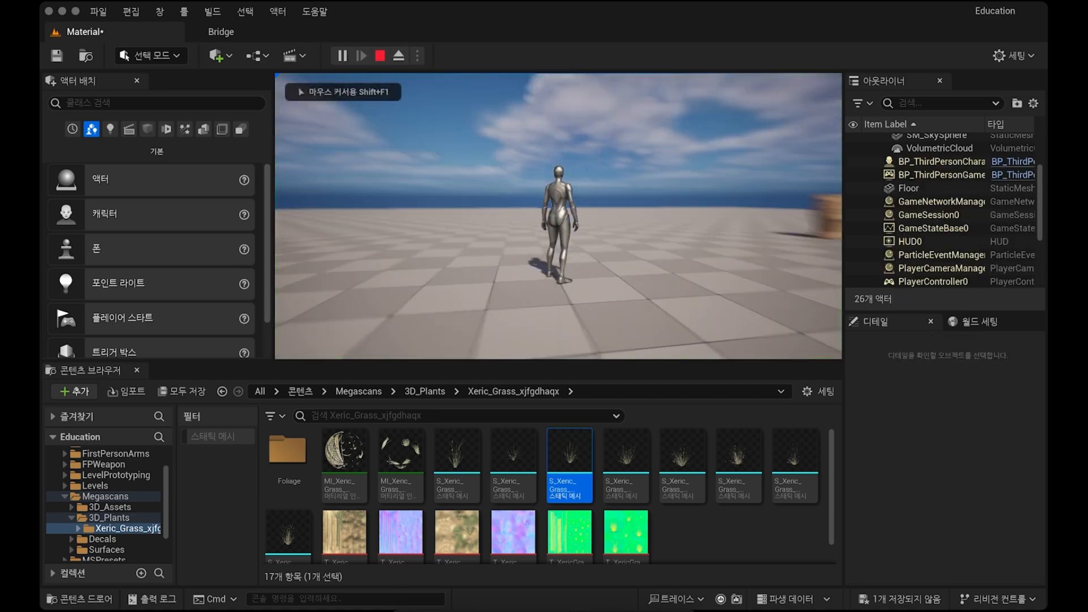
pyautogui.press('w')
pyautogui.press('w')
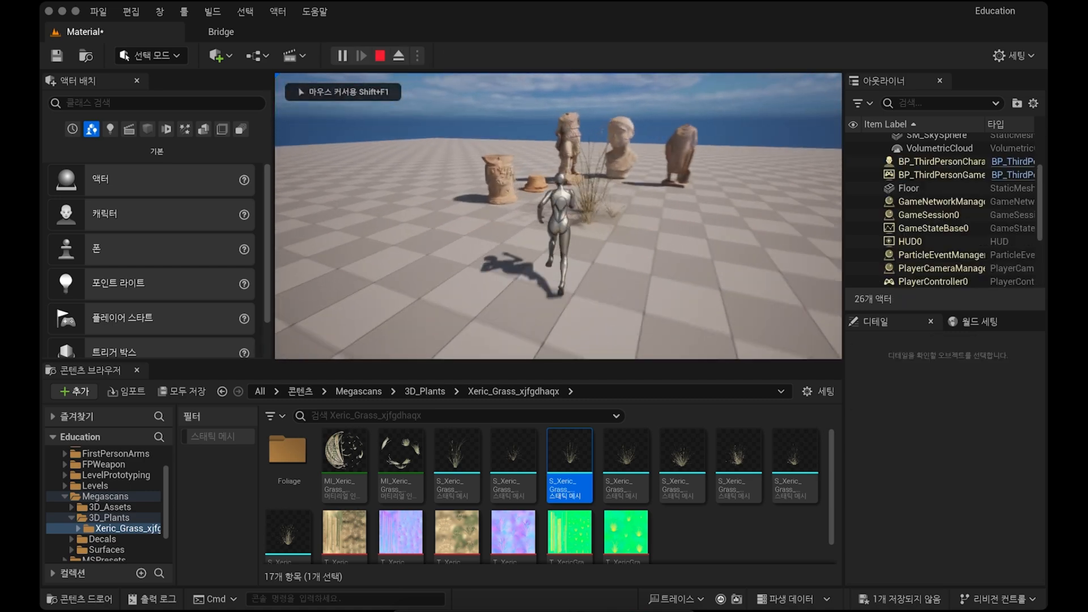
pyautogui.press('w')
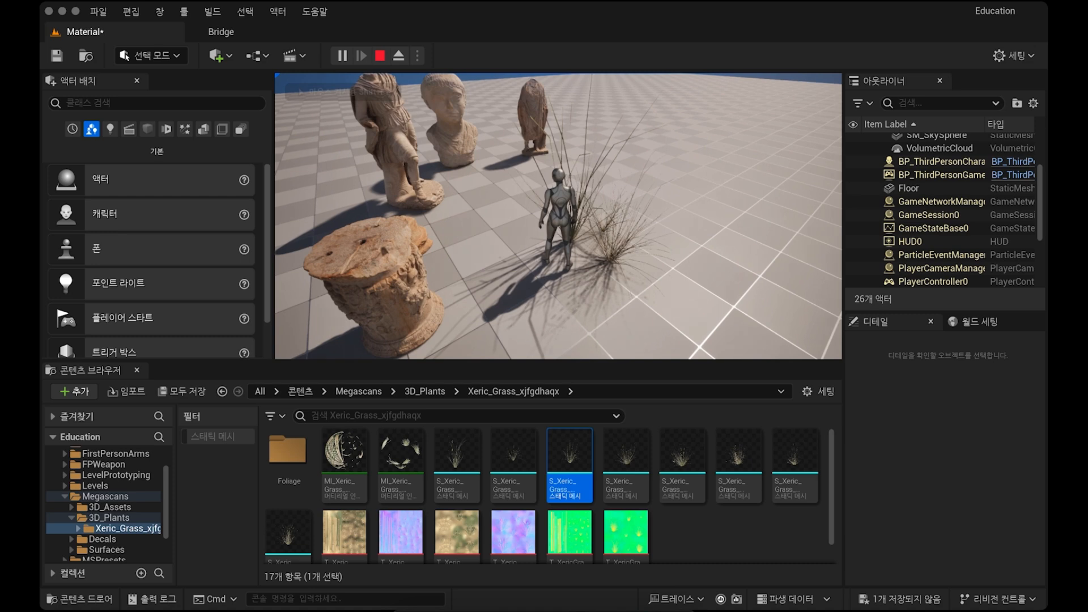
pyautogui.press('d')
pyautogui.press('s')
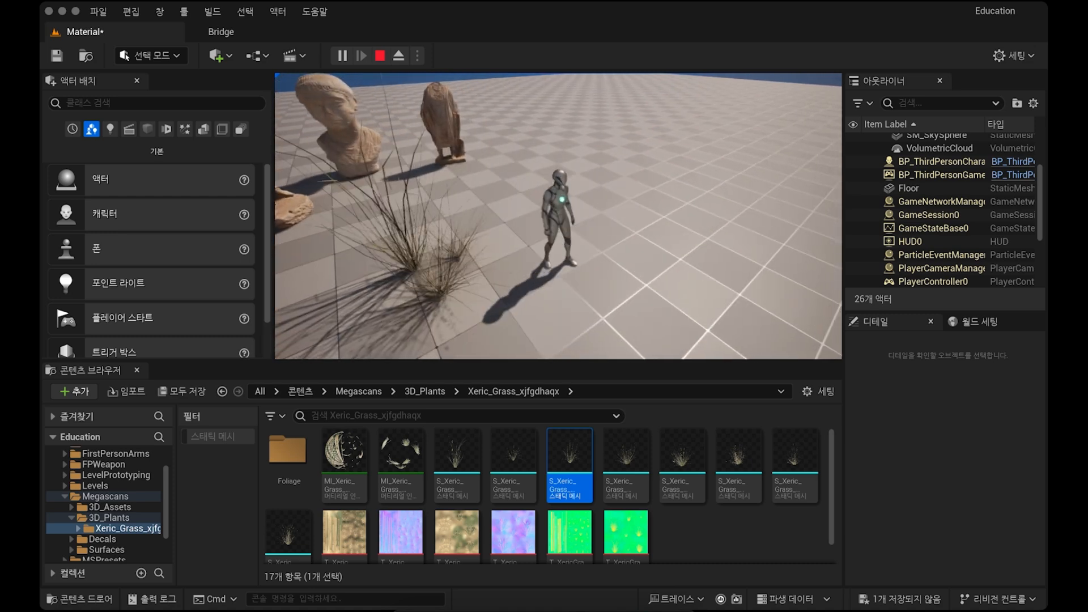
pyautogui.press('a')
pyautogui.press('a')
pyautogui.press('s')
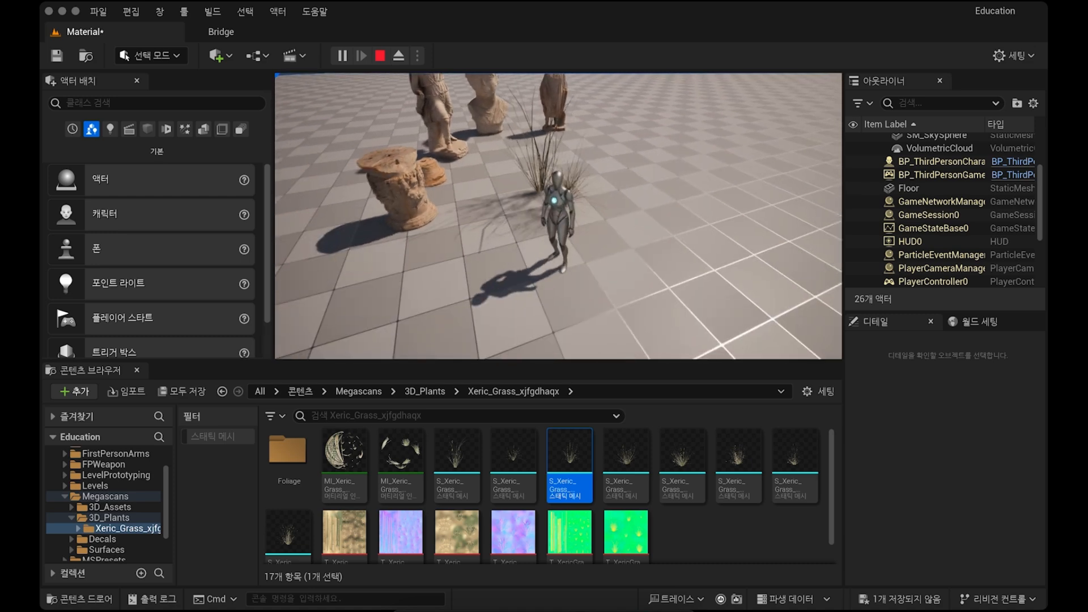
pyautogui.press('Escape')
# Step: Check the Nanite options of the Var1 Xeric Grass mesh asset and dismiss them without a change
pyautogui.moveTo(669, 244)
pyautogui.mouseDown(button='right')
pyautogui.moveTo(714, 233)
pyautogui.moveTo(646, 230)
pyautogui.moveTo(641, 210)
pyautogui.moveTo(668, 243)
pyautogui.mouseUp(button='right')
pyautogui.press('w')
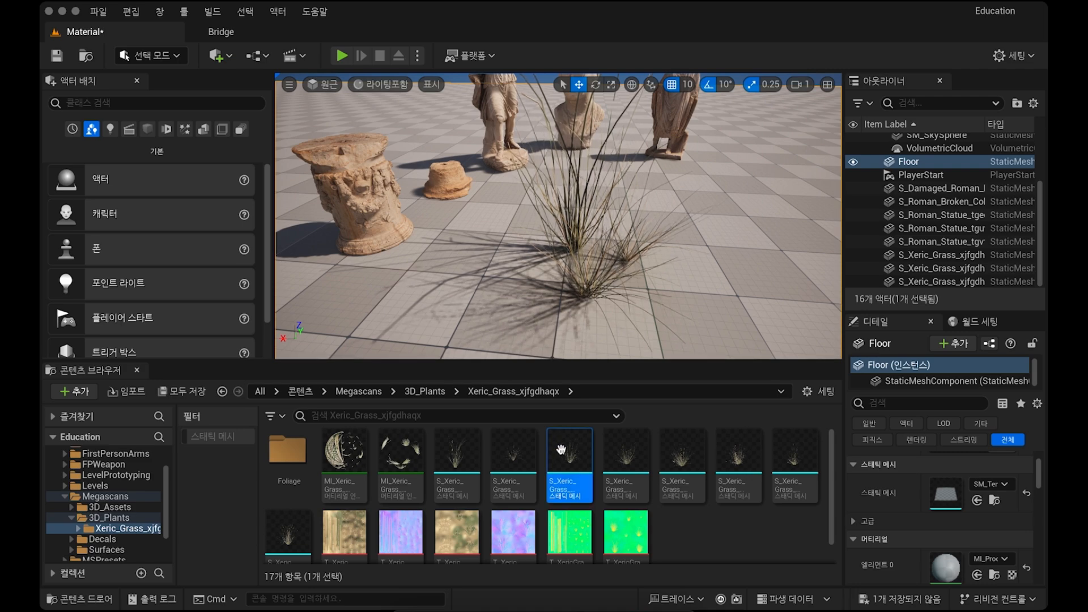
pyautogui.click(456, 453)
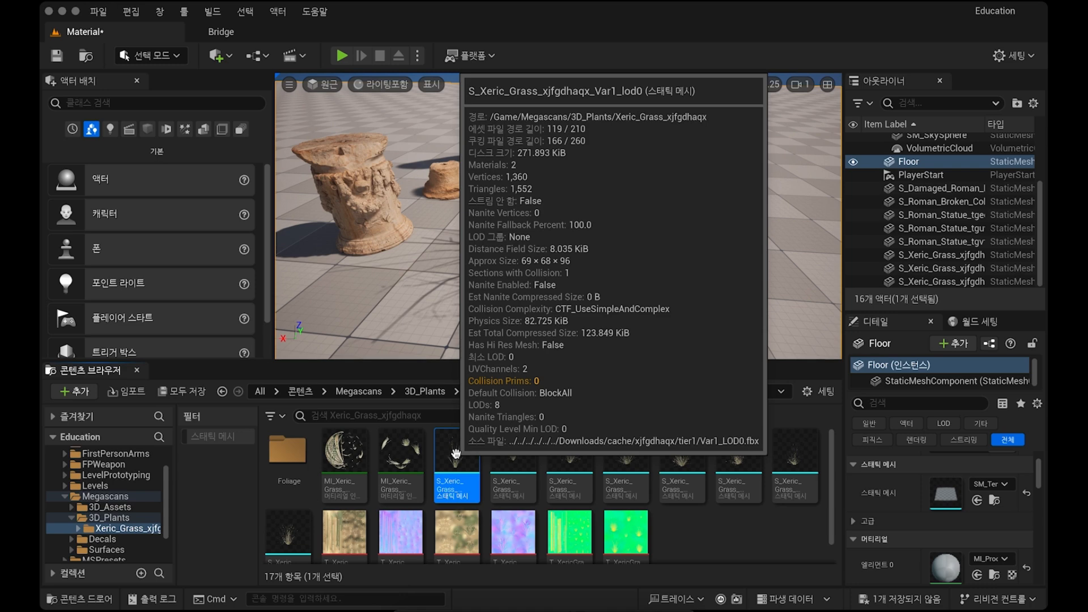
pyautogui.rightClick(456, 454)
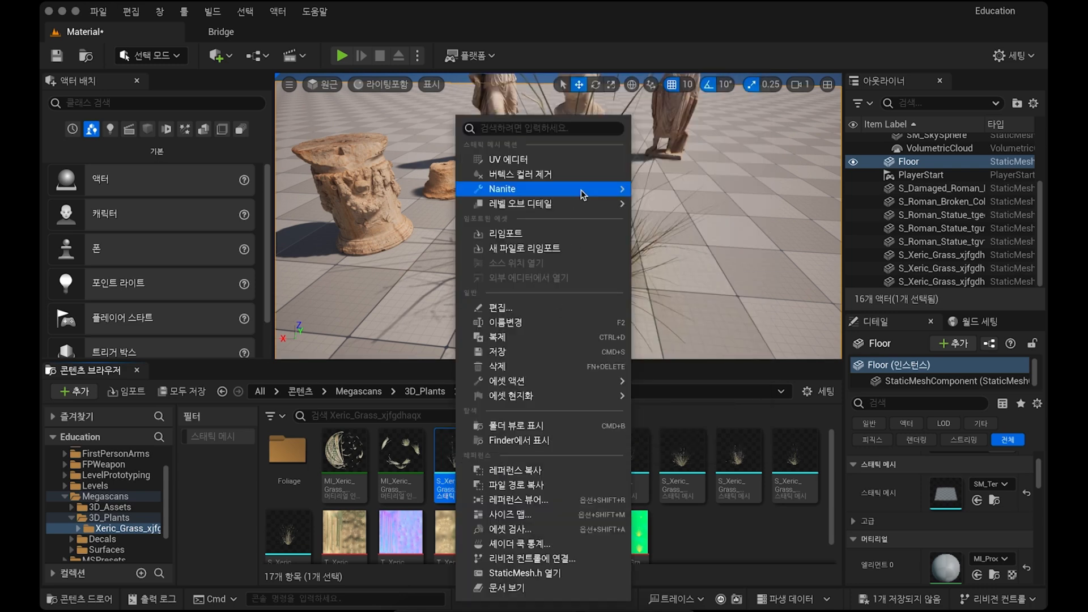
pyautogui.moveTo(583, 195)
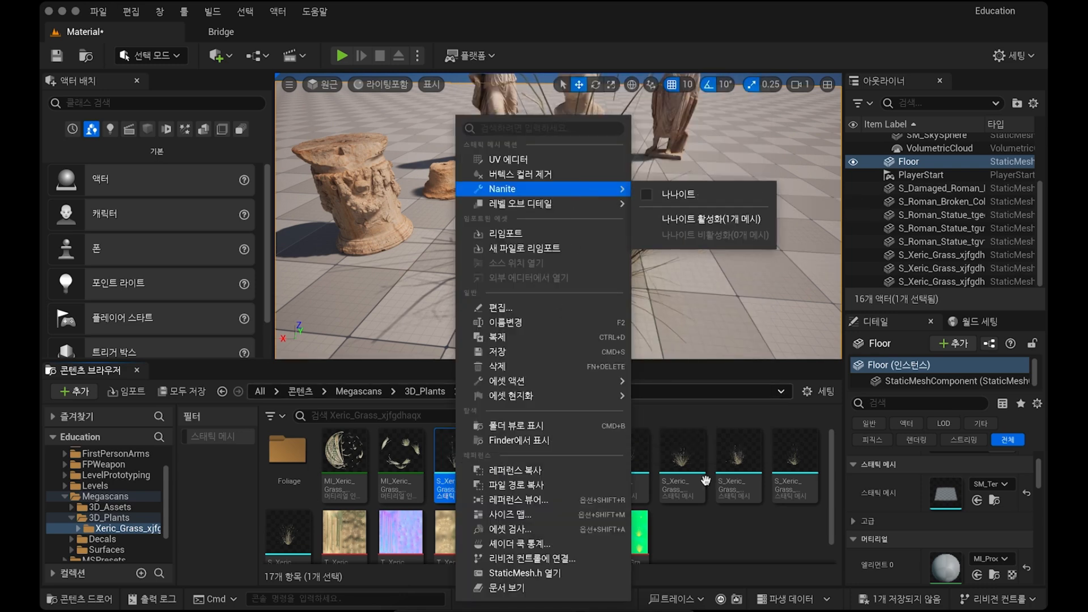
pyautogui.click(701, 532)
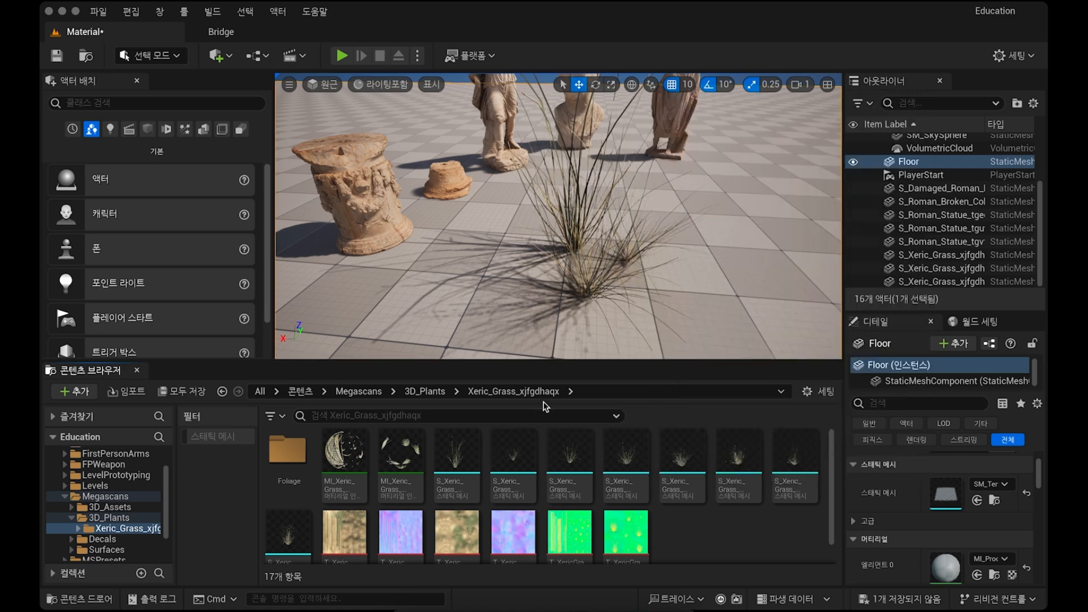
# Step: Check the asset information of the Xeric Grass meshes and materials, and open the MI_Xeric_Grass_xjfgdhaqx_4K material instance
pyautogui.moveTo(499, 453)
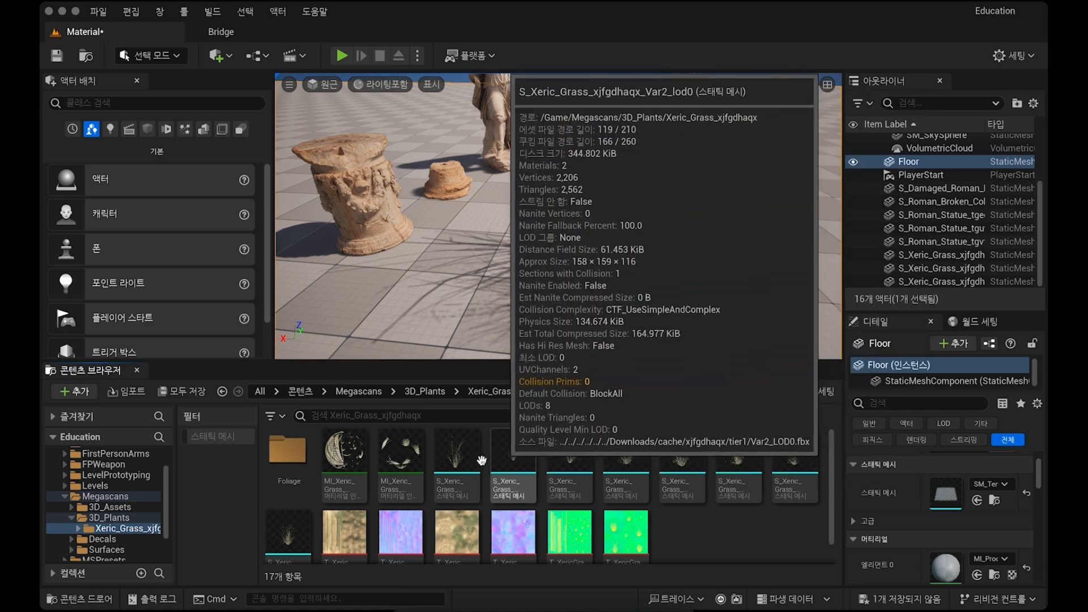
pyautogui.moveTo(408, 462)
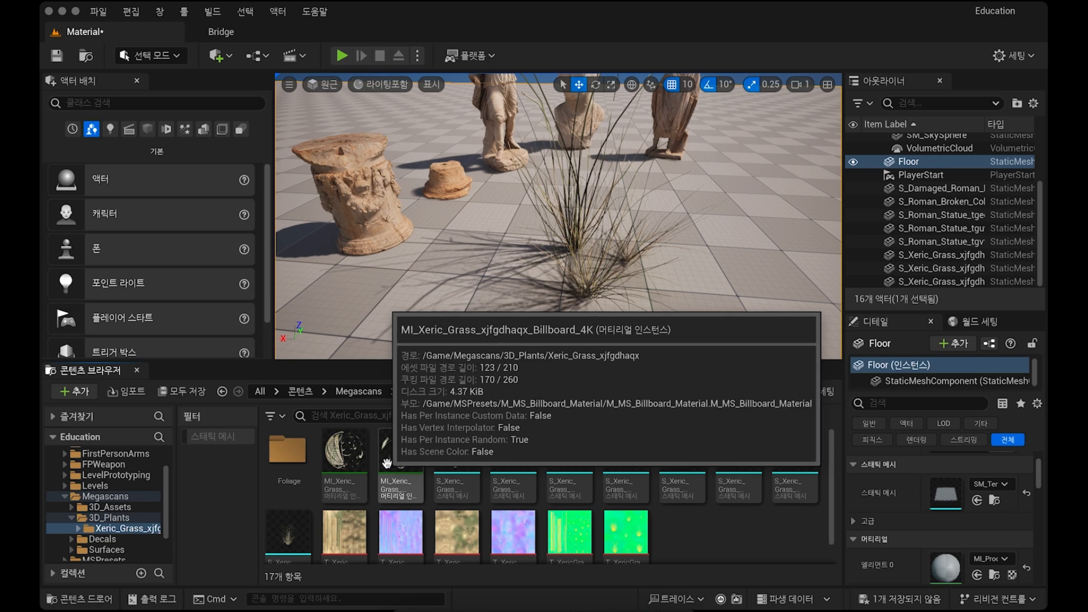
pyautogui.moveTo(342, 460)
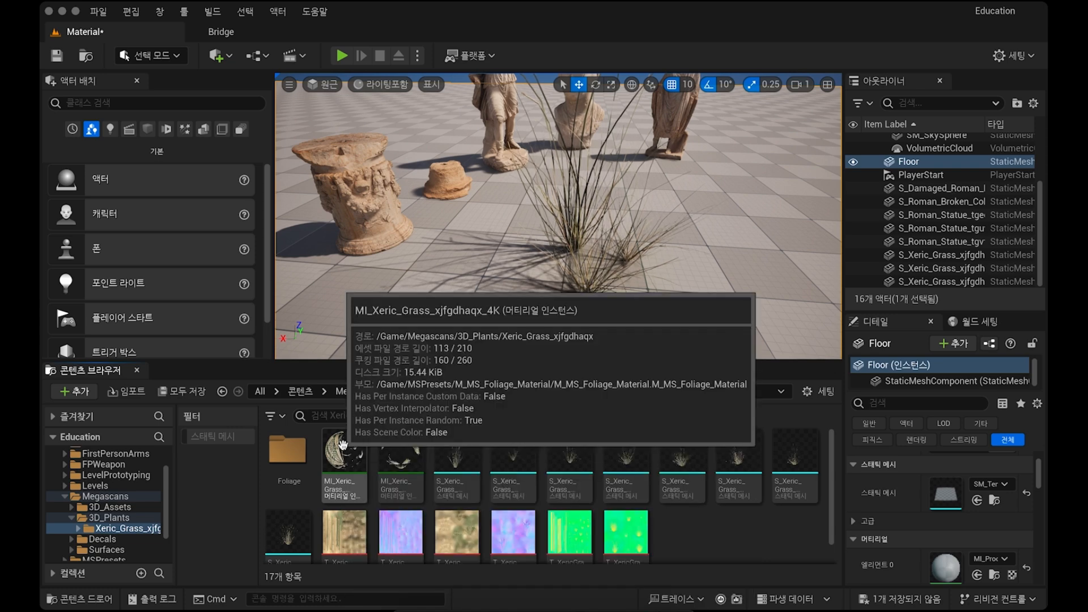
pyautogui.doubleClick(344, 445)
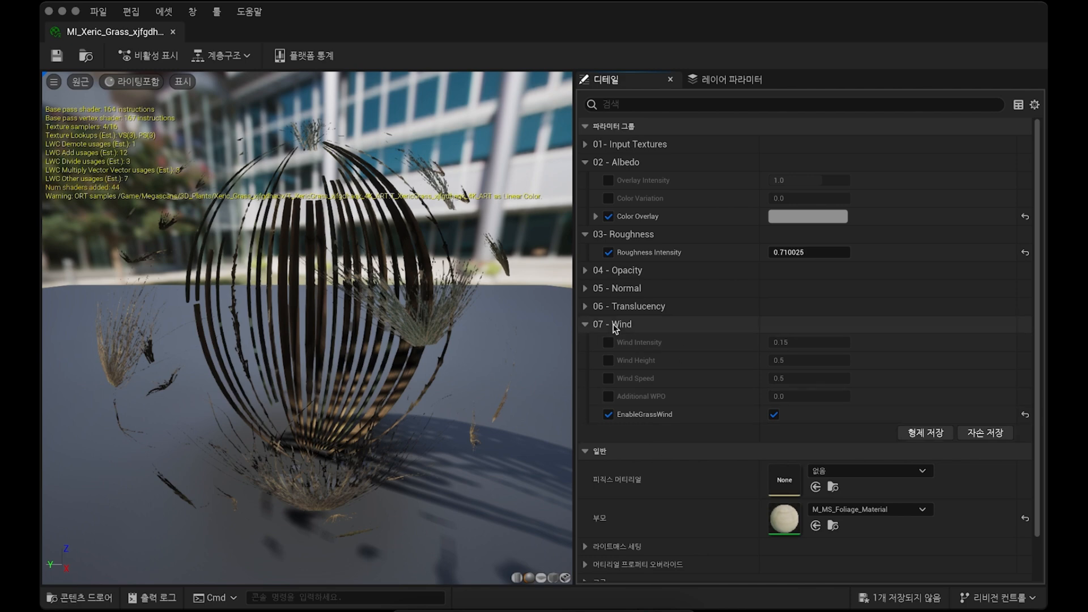
# Step: Move the material instance window aside to uncover the level, and bring the grass blades into close view beside it
pyautogui.moveTo(158, 32); pyautogui.dragTo(759, 309)
pyautogui.moveTo(801, 276)
pyautogui.mouseDown()
pyautogui.moveTo(807, 238)
pyautogui.moveTo(793, 281)
pyautogui.mouseUp()
pyautogui.press('w')
pyautogui.moveTo(603, 211); pyautogui.dragTo(476, 218, button='right')
pyautogui.press('s')
pyautogui.press('d')
pyautogui.press('w')
pyautogui.press('s')
pyautogui.press('w')
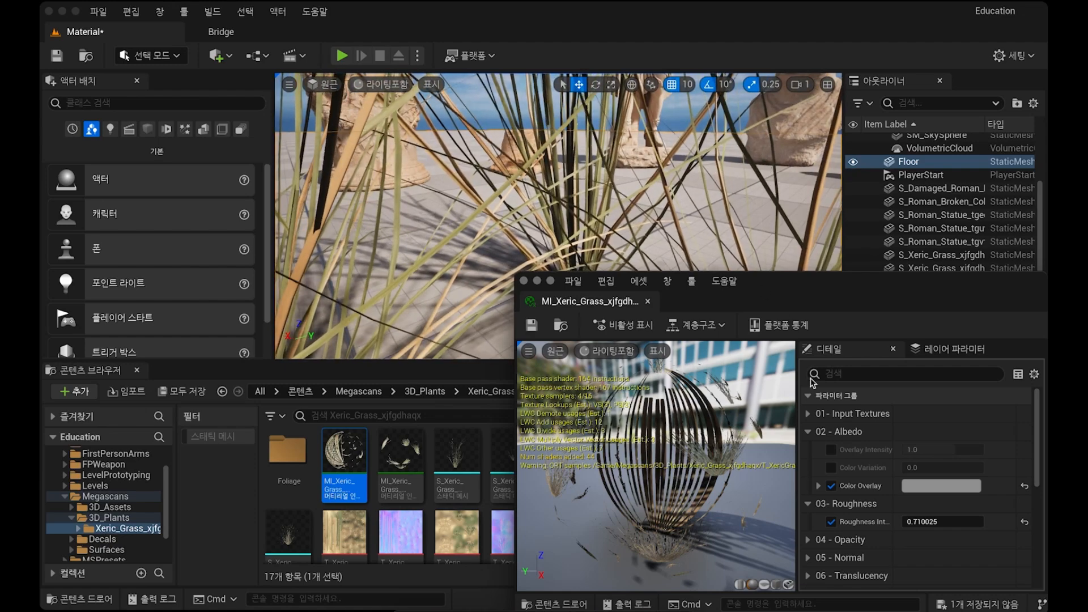
pyautogui.moveTo(891, 272); pyautogui.dragTo(889, 61)
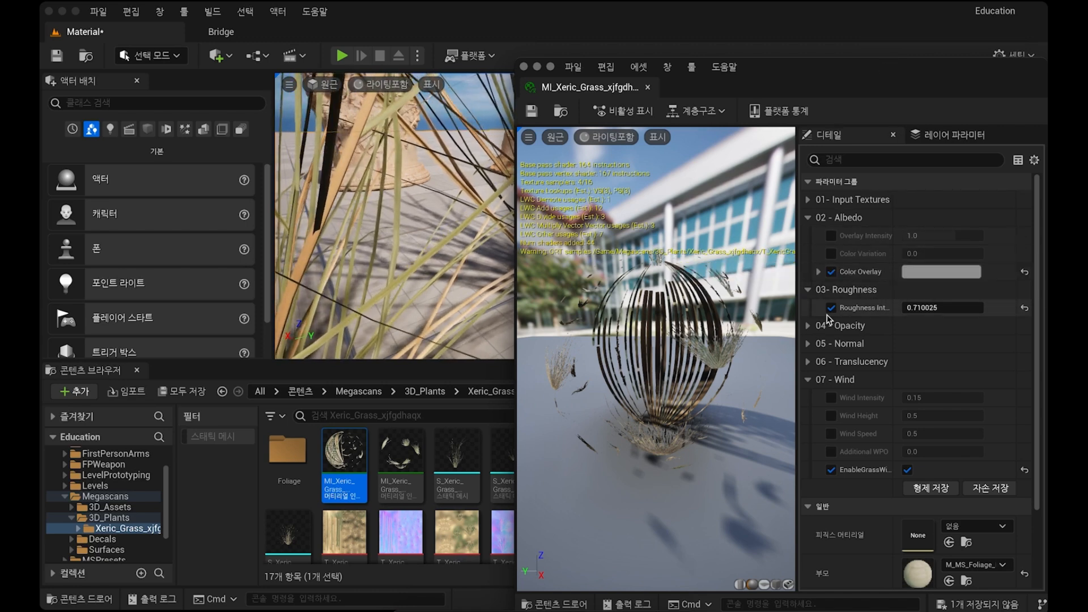
# Step: Switch the Albedo Color Overlay override off and back on, and lighten its grey to a value of 0.617188
pyautogui.click(833, 273)
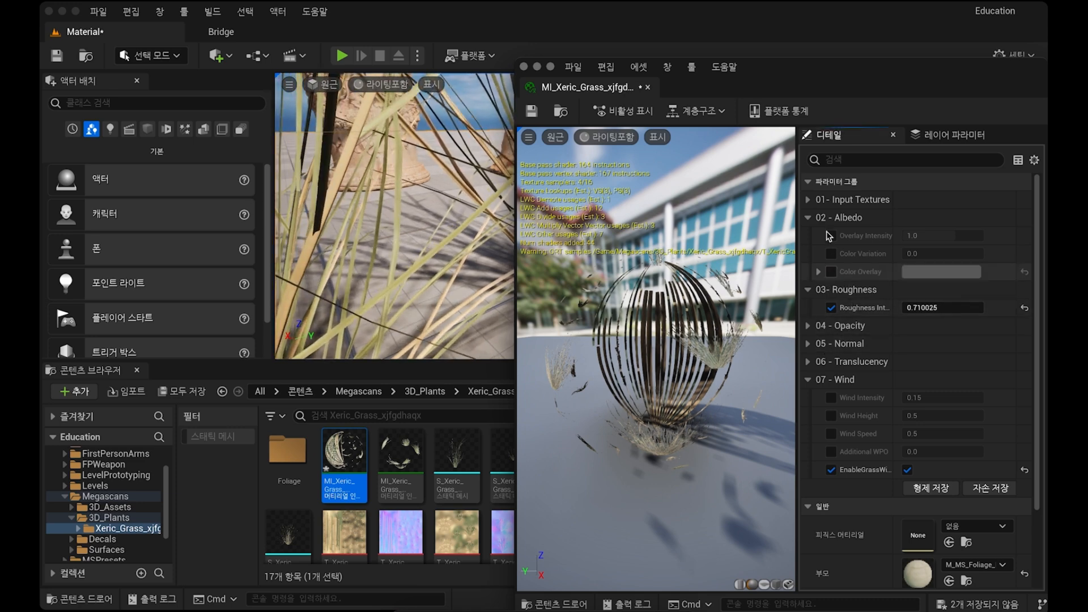
pyautogui.click(832, 272)
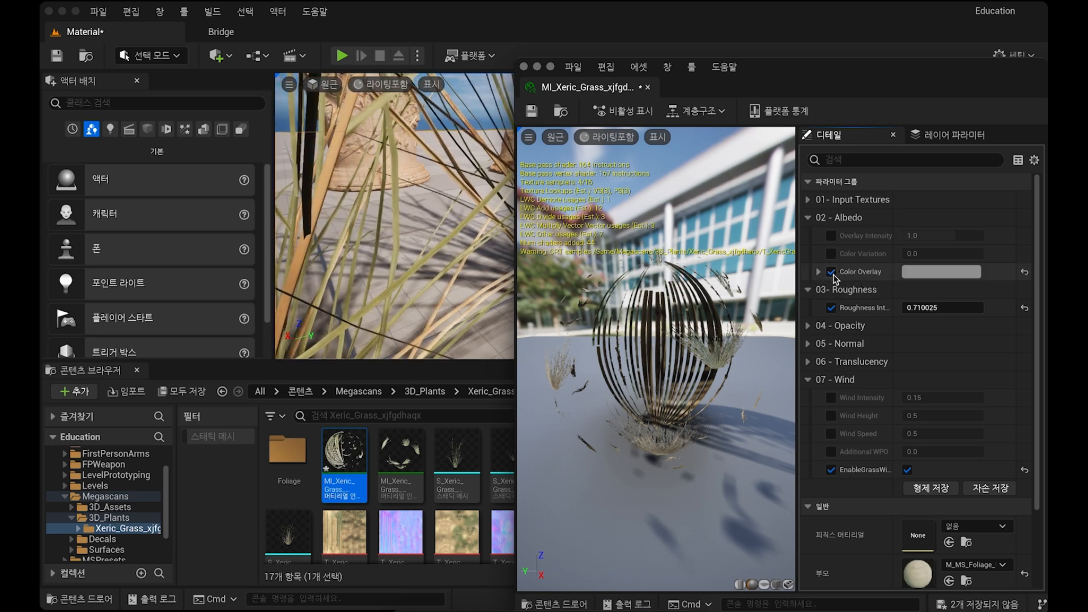
pyautogui.click(938, 274)
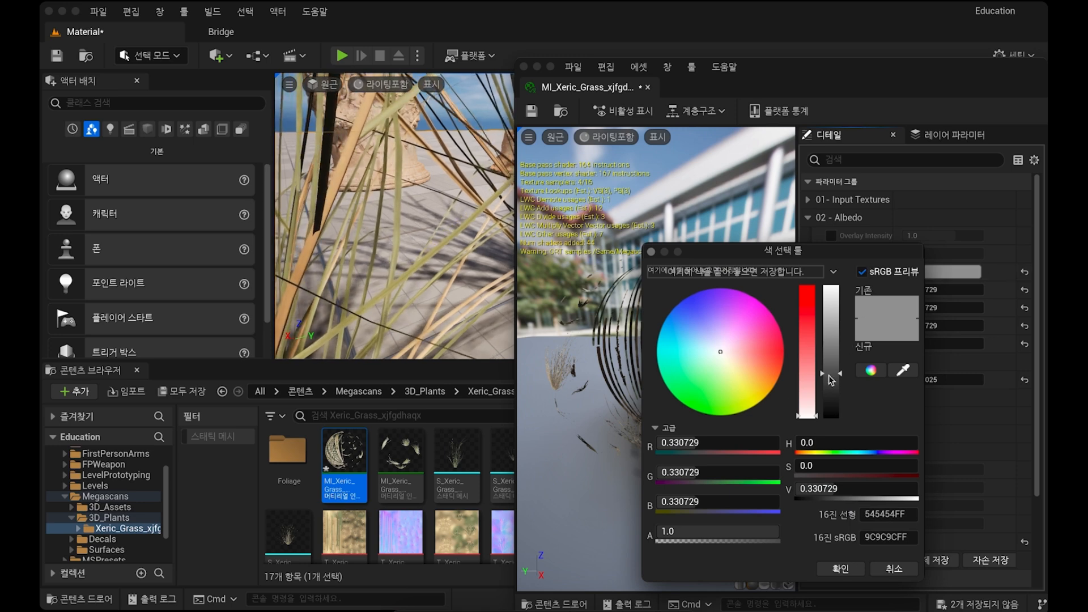
pyautogui.moveTo(828, 254); pyautogui.dragTo(738, 247)
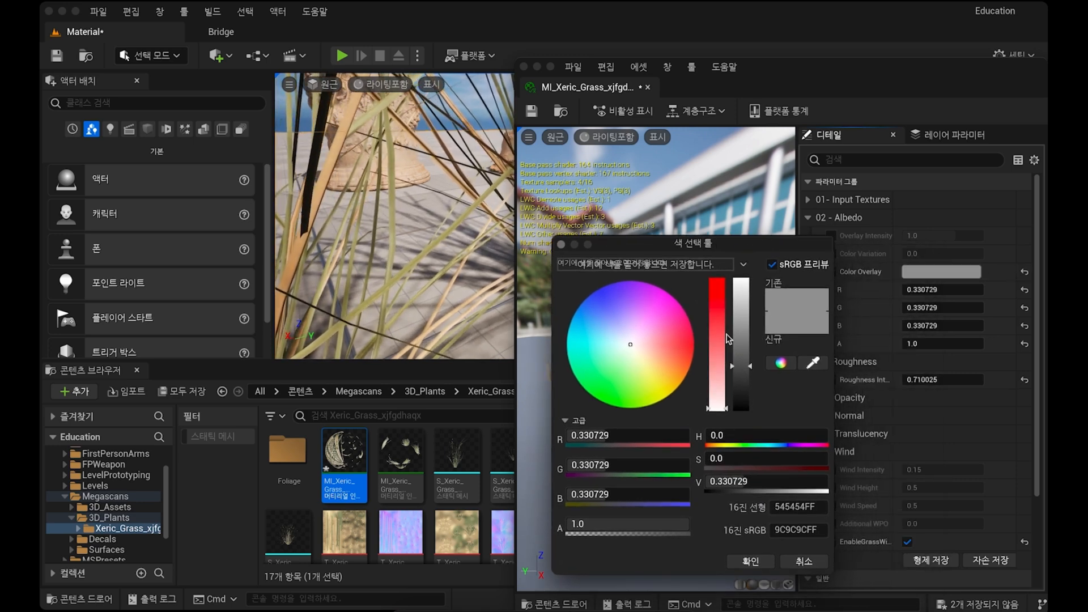
pyautogui.moveTo(745, 338)
pyautogui.mouseDown()
pyautogui.moveTo(747, 320)
pyautogui.moveTo(749, 329)
pyautogui.mouseUp()
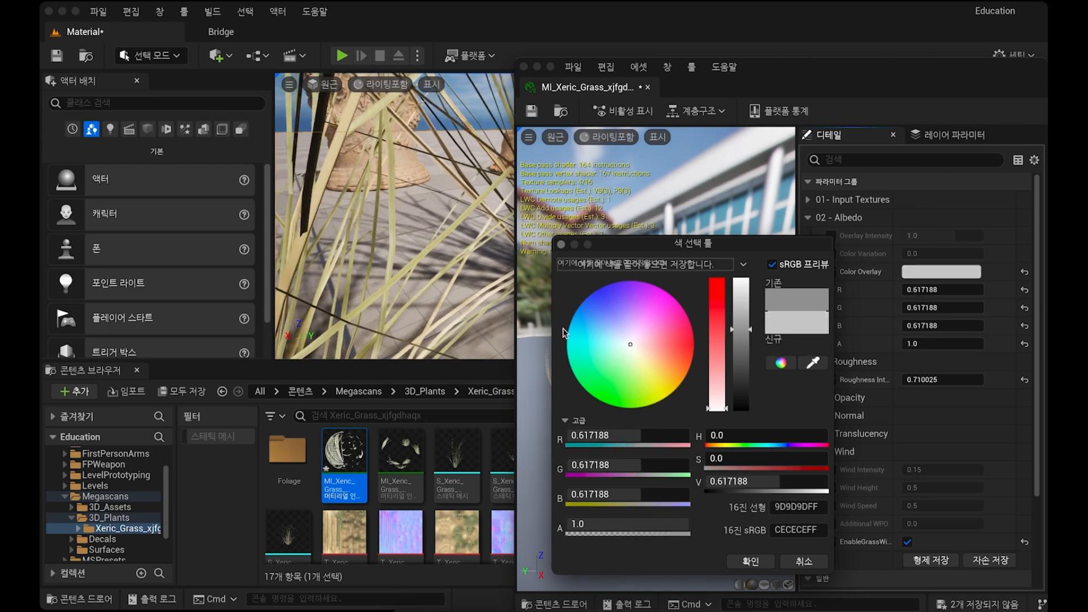
# Step: Try a saturated red overlay, and settle the Color Overlay on a dark muted purple with R 0.208279, G 0.187391, B 0.229167
pyautogui.moveTo(636, 251); pyautogui.dragTo(717, 231)
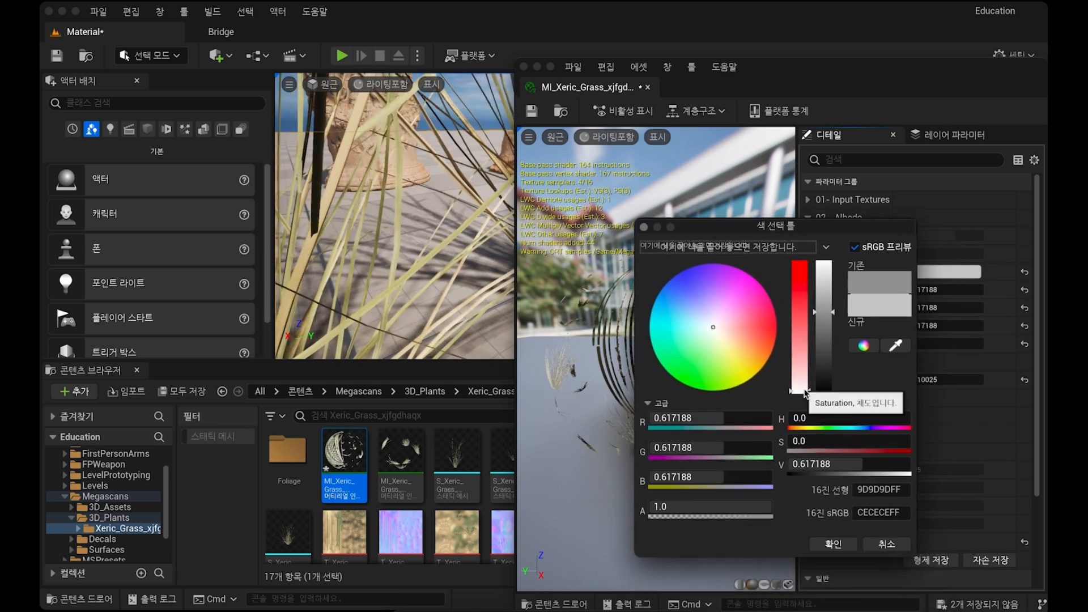
pyautogui.moveTo(800, 391); pyautogui.dragTo(804, 277)
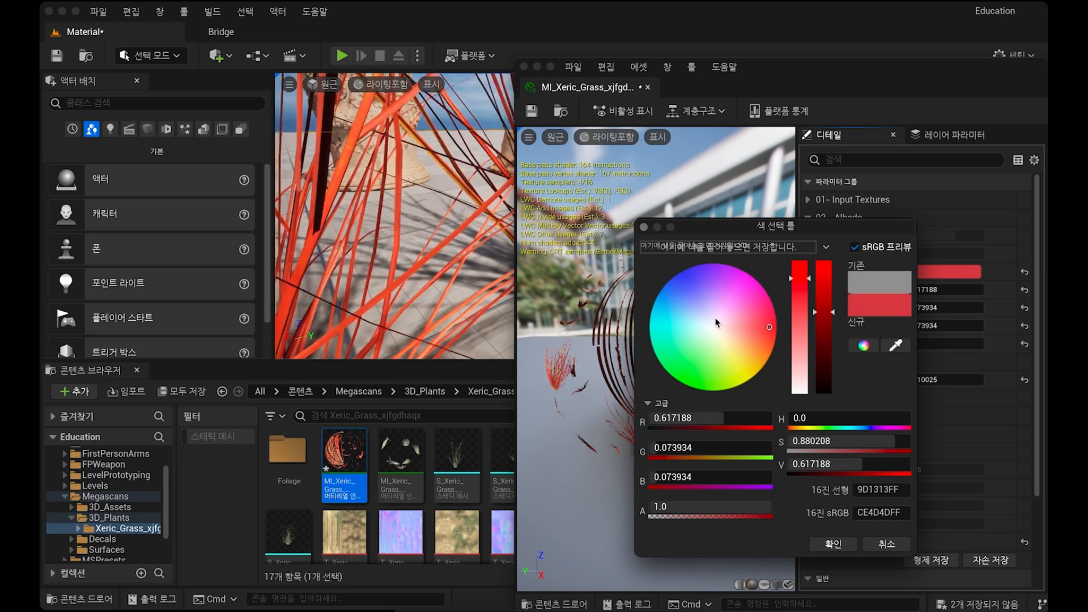
pyautogui.moveTo(731, 318)
pyautogui.mouseDown()
pyautogui.moveTo(719, 371)
pyautogui.moveTo(698, 369)
pyautogui.moveTo(674, 331)
pyautogui.moveTo(677, 311)
pyautogui.moveTo(698, 289)
pyautogui.moveTo(731, 287)
pyautogui.moveTo(722, 332)
pyautogui.moveTo(714, 324)
pyautogui.mouseUp()
pyautogui.moveTo(829, 320); pyautogui.dragTo(828, 362)
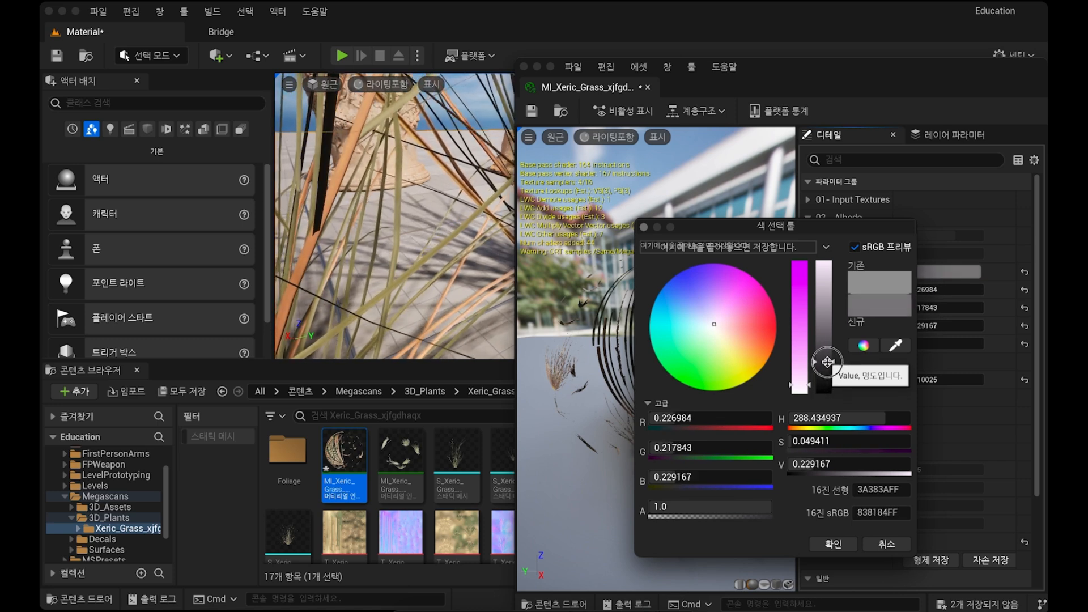
pyautogui.moveTo(713, 325); pyautogui.dragTo(717, 316)
pyautogui.click(831, 544)
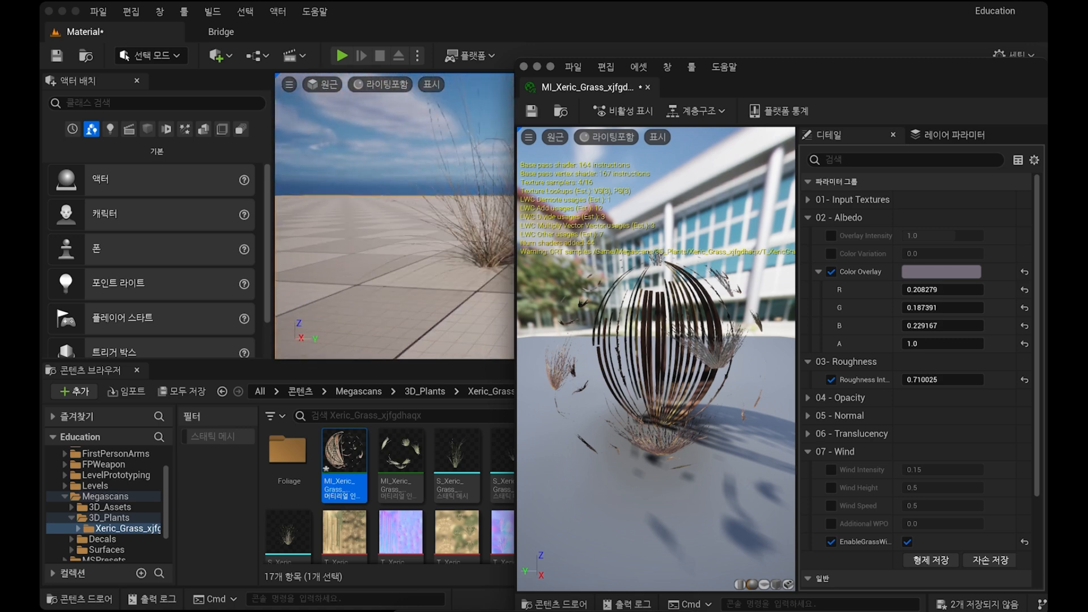
# Step: Try a Roughness Intensity of 1, settle on 0.3, and inspect the grass clumps in the level
pyautogui.moveTo(394, 215); pyautogui.dragTo(364, 177)
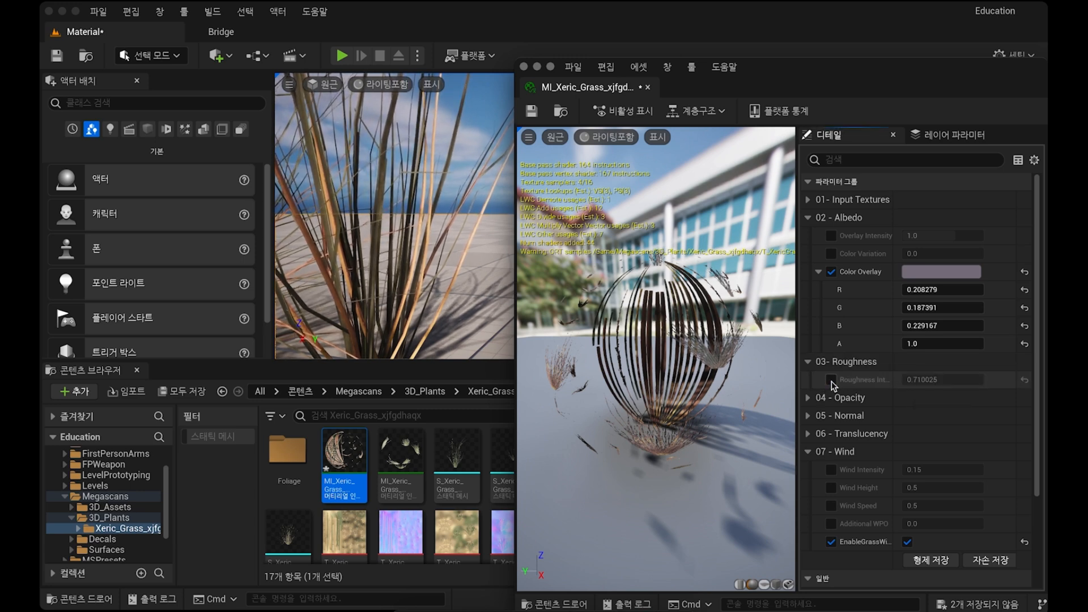
pyautogui.click(946, 385)
pyautogui.write('1')
pyautogui.press('Return')
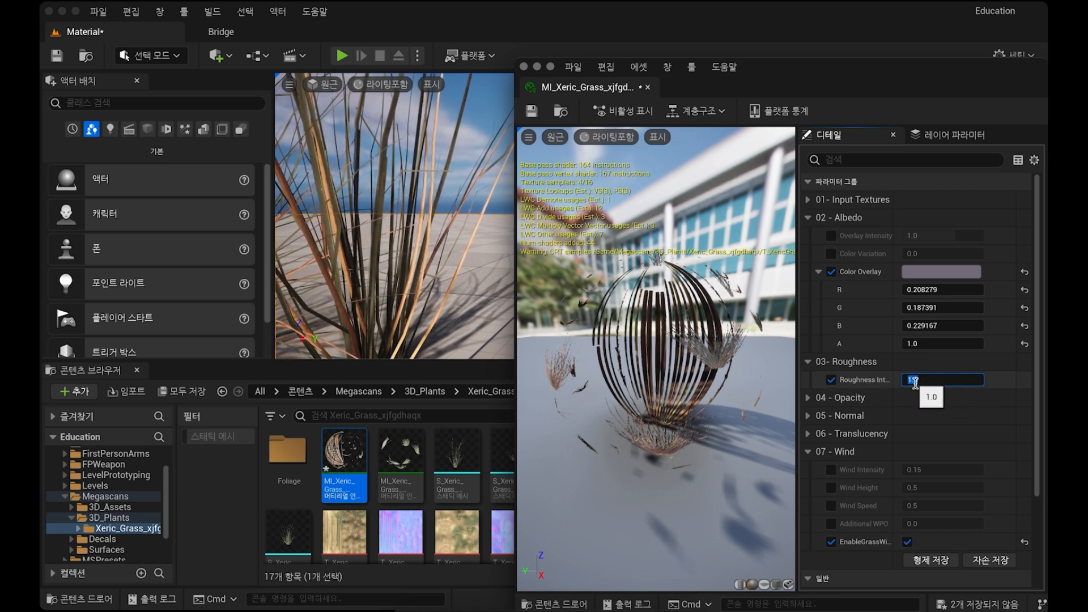
pyautogui.write('0.3')
pyautogui.press('Return')
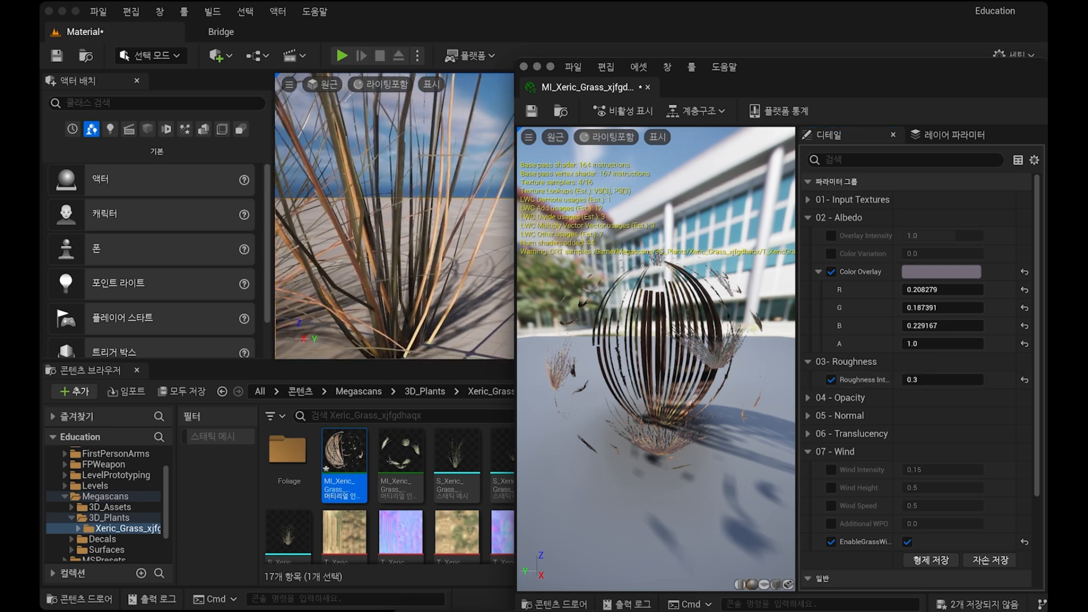
pyautogui.moveTo(395, 216); pyautogui.dragTo(363, 225, button='right')
pyautogui.press('s')
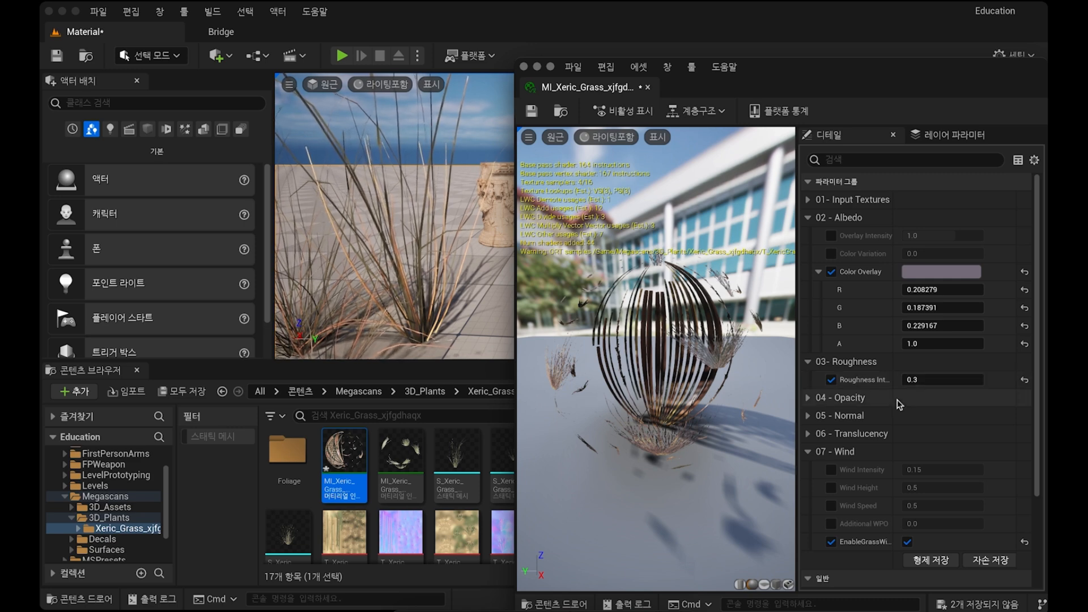
# Step: Turn off the EnableGrassWind value and its override in the Wind parameters, and observe the grass in the level
pyautogui.scroll(-4, 898, 404)
pyautogui.scroll(-1, 897, 400)
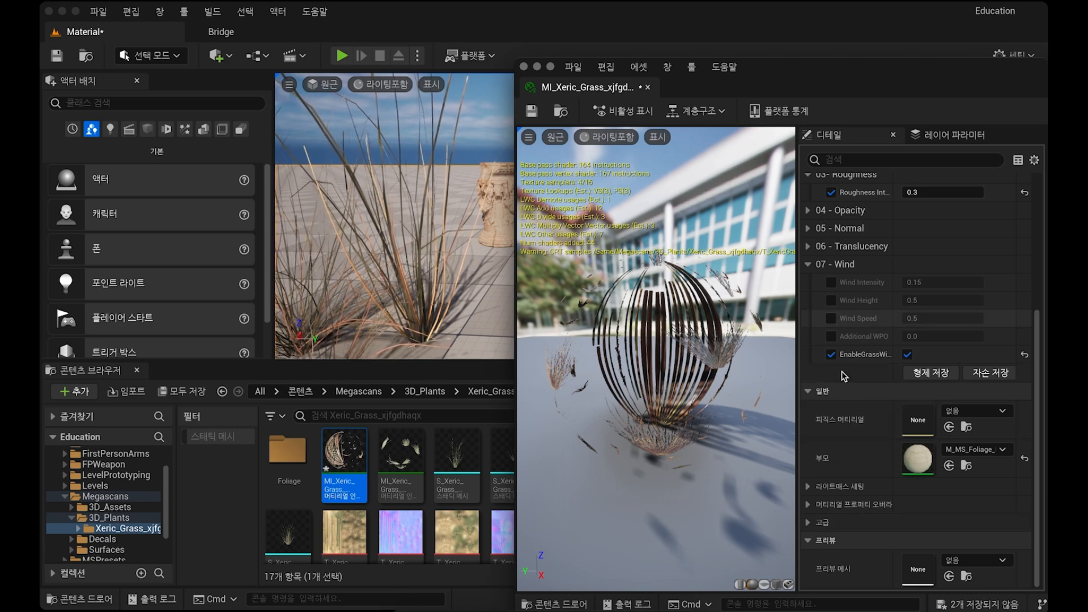
pyautogui.scroll(2, 834, 357)
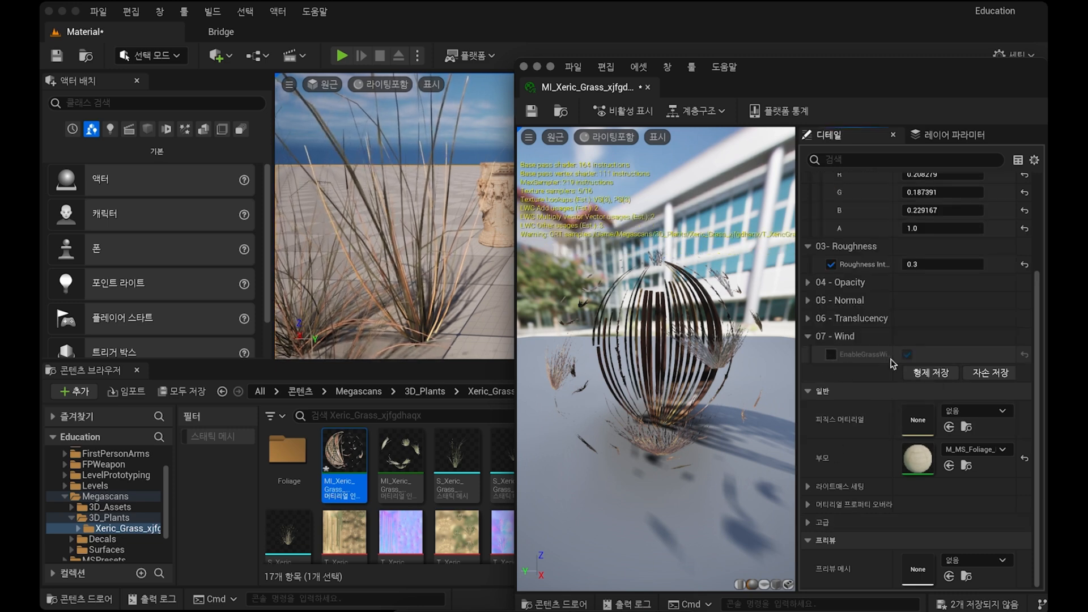
pyautogui.click(907, 426)
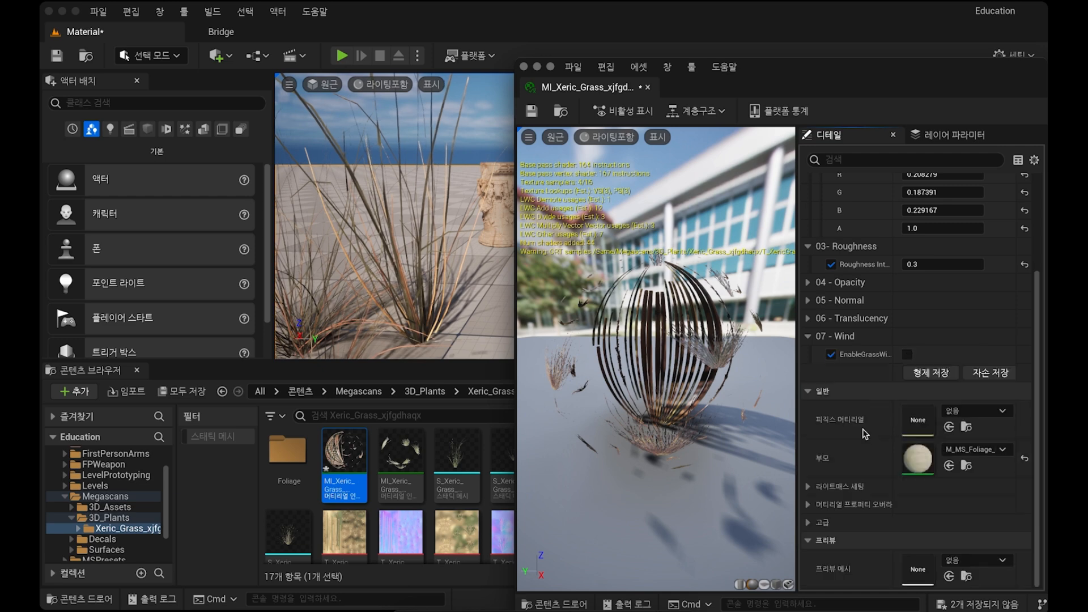
pyautogui.click(832, 356)
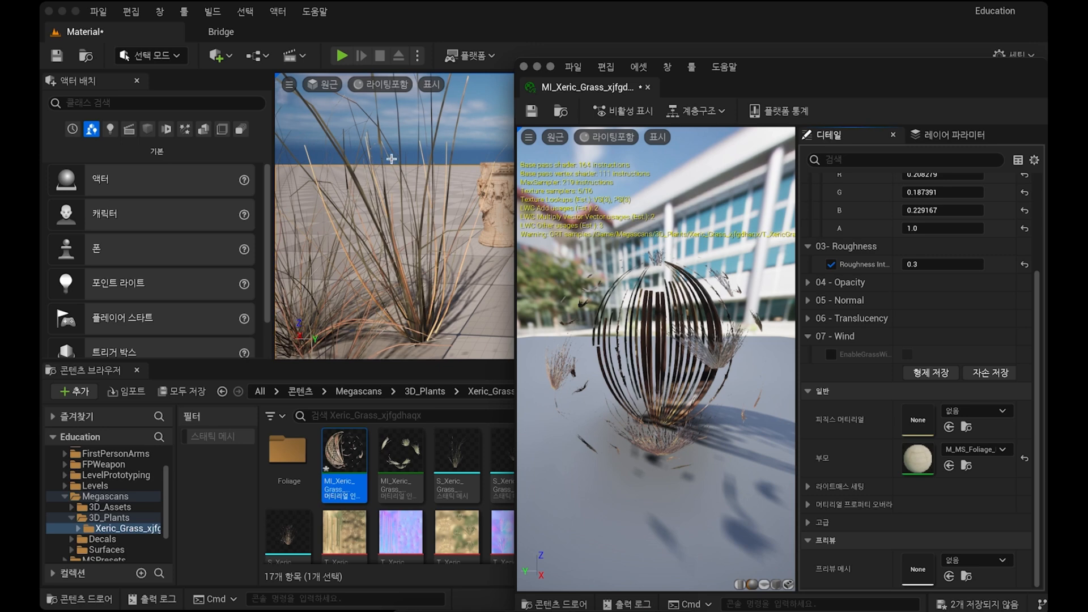
pyautogui.moveTo(397, 271)
pyautogui.mouseDown(button='right')
pyautogui.moveTo(369, 266)
pyautogui.moveTo(423, 265)
pyautogui.moveTo(396, 271)
pyautogui.mouseUp(button='right')
pyautogui.press('s')
pyautogui.press('w')
pyautogui.press('w')
pyautogui.press('s')
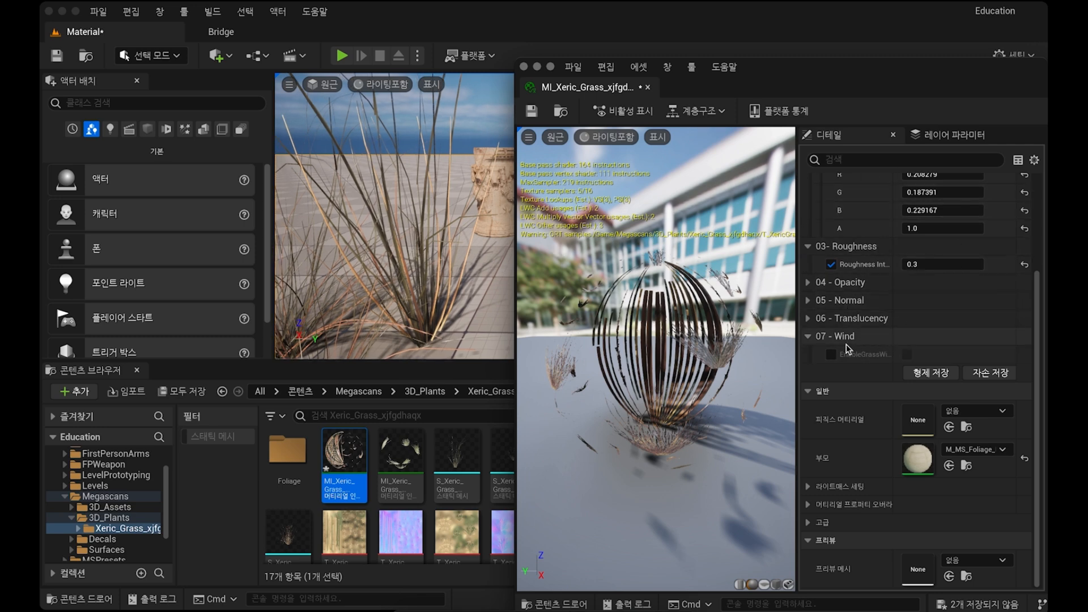
# Step: Re-enable the EnableGrassWind override with its value switched on, and check the Wind parameter group
pyautogui.click(832, 355)
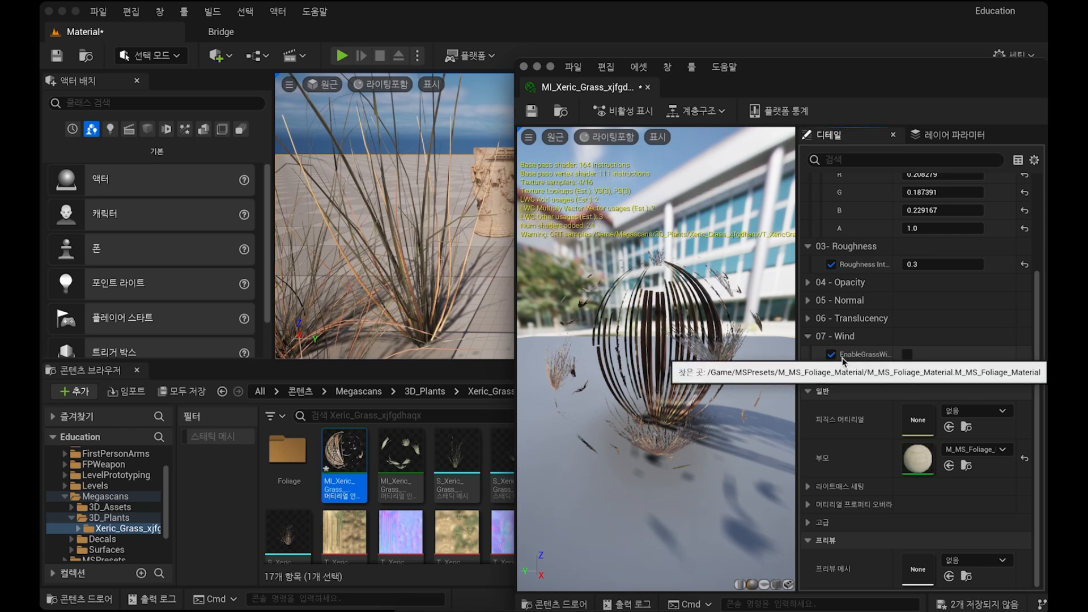
pyautogui.click(906, 355)
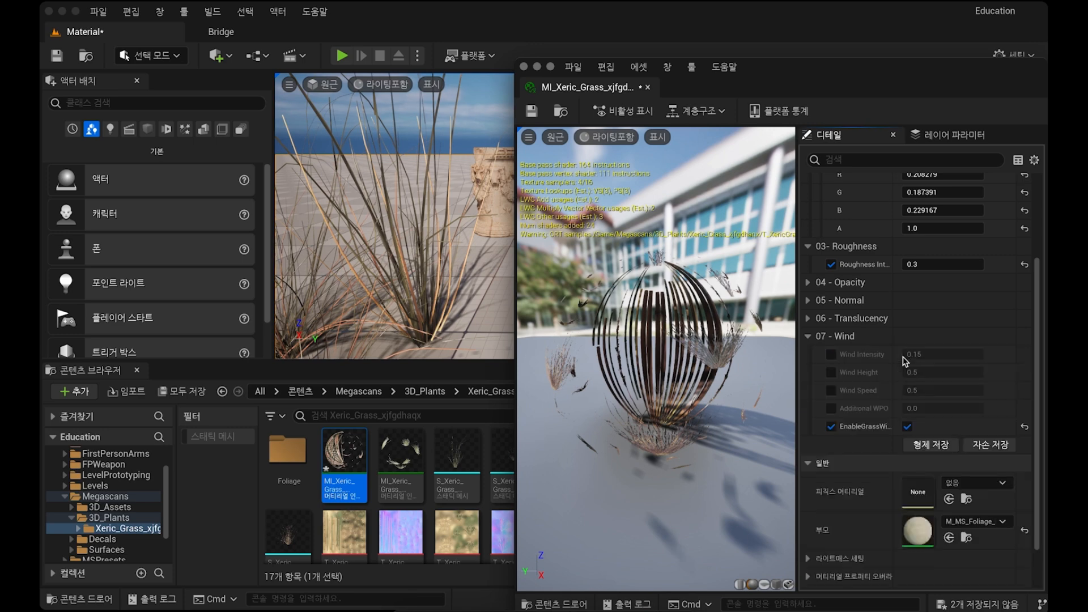
pyautogui.click(811, 338)
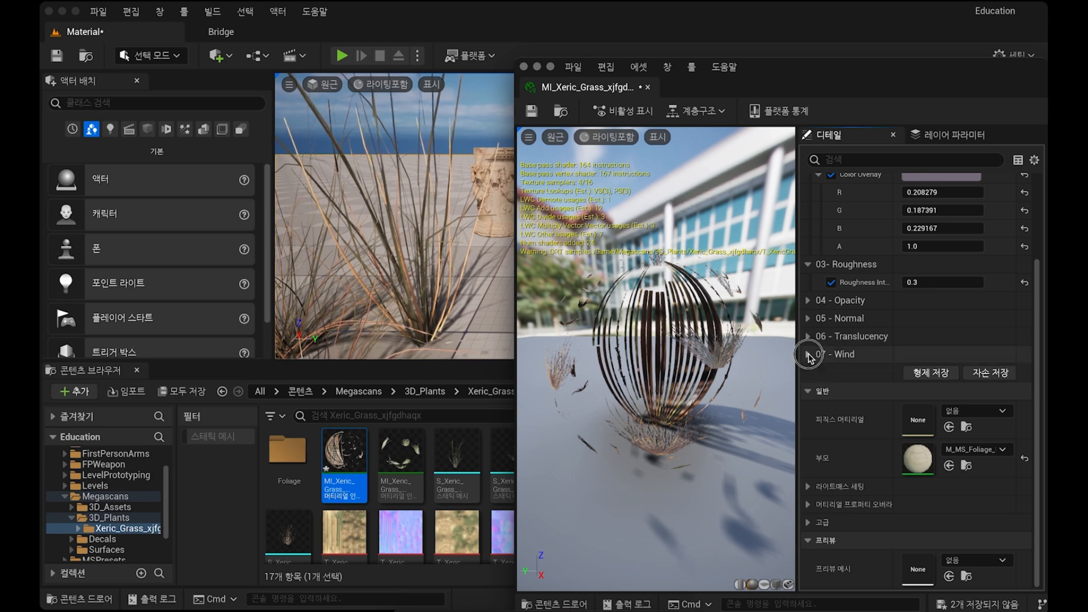
pyautogui.click(810, 355)
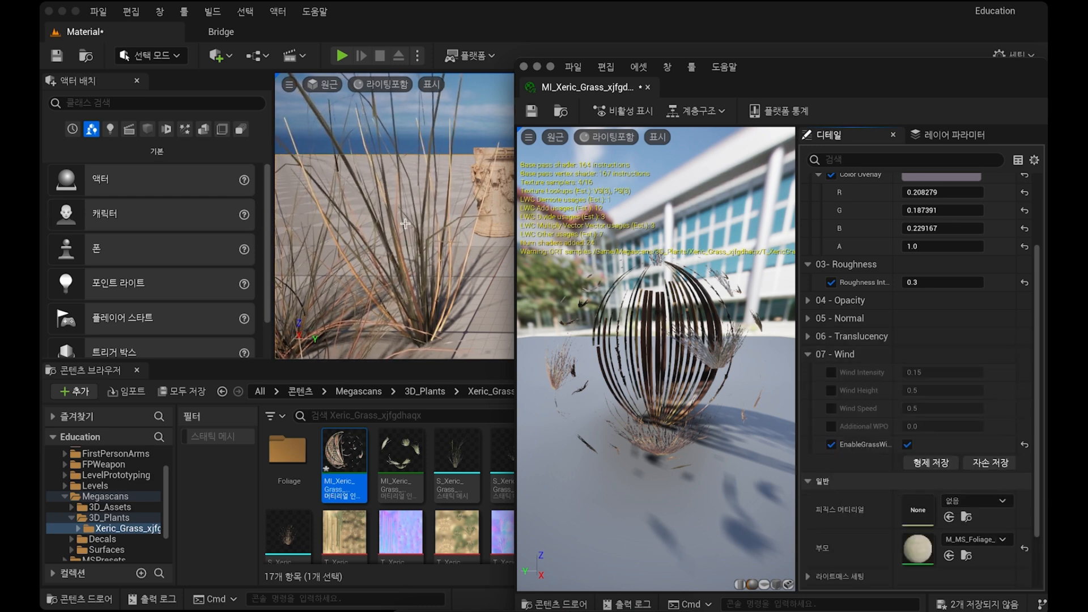
# Step: Close the grass material instance and view the grass clumps together with the statues in the level
pyautogui.click(525, 67)
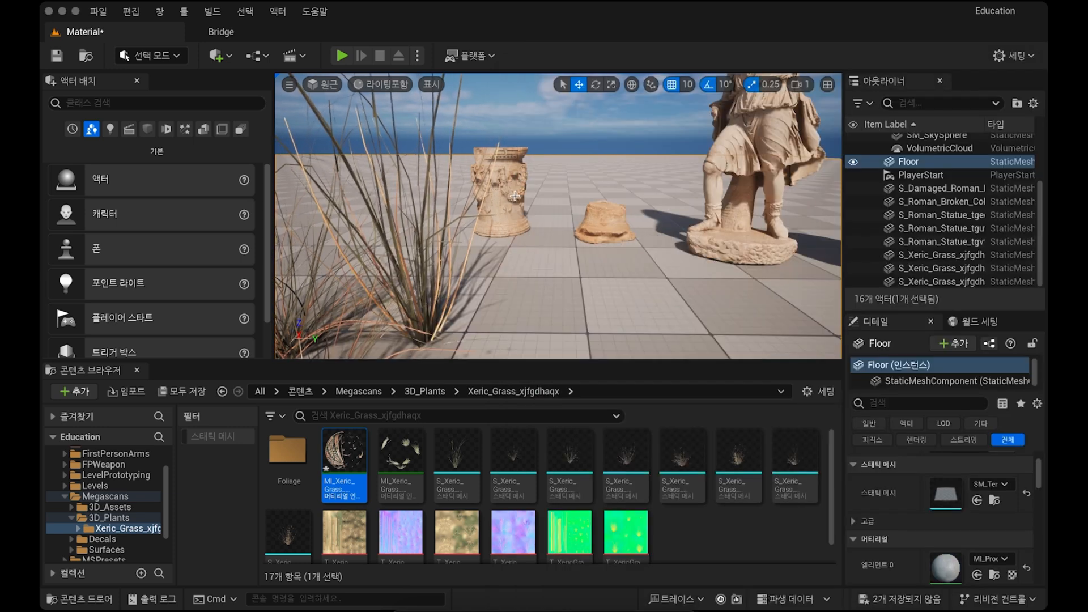
pyautogui.scroll(3, 512, 202)
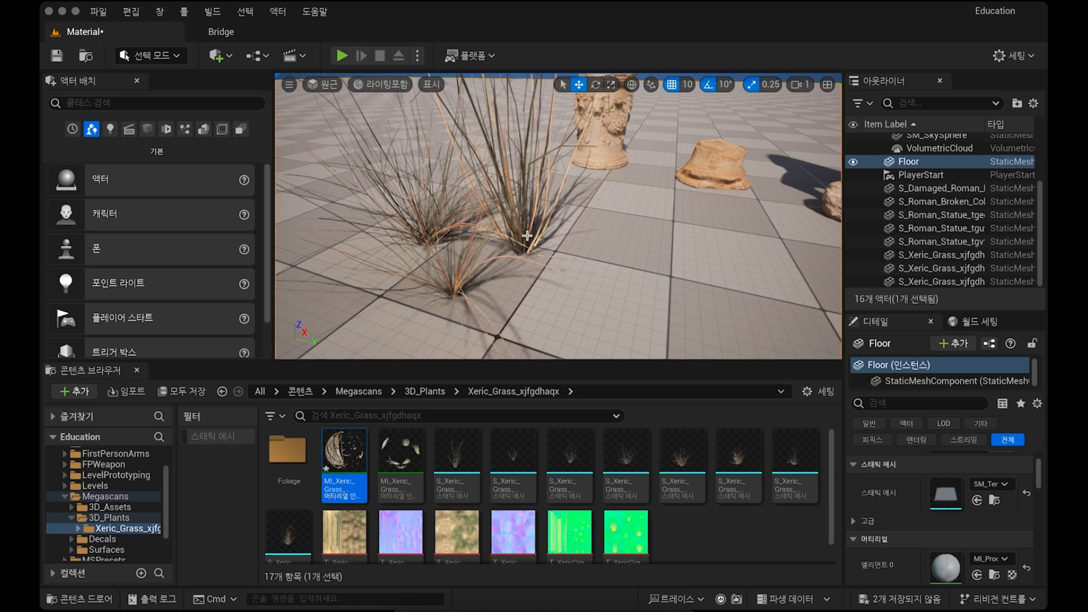
pyautogui.moveTo(512, 203); pyautogui.dragTo(535, 170, button='right')
pyautogui.press('s')
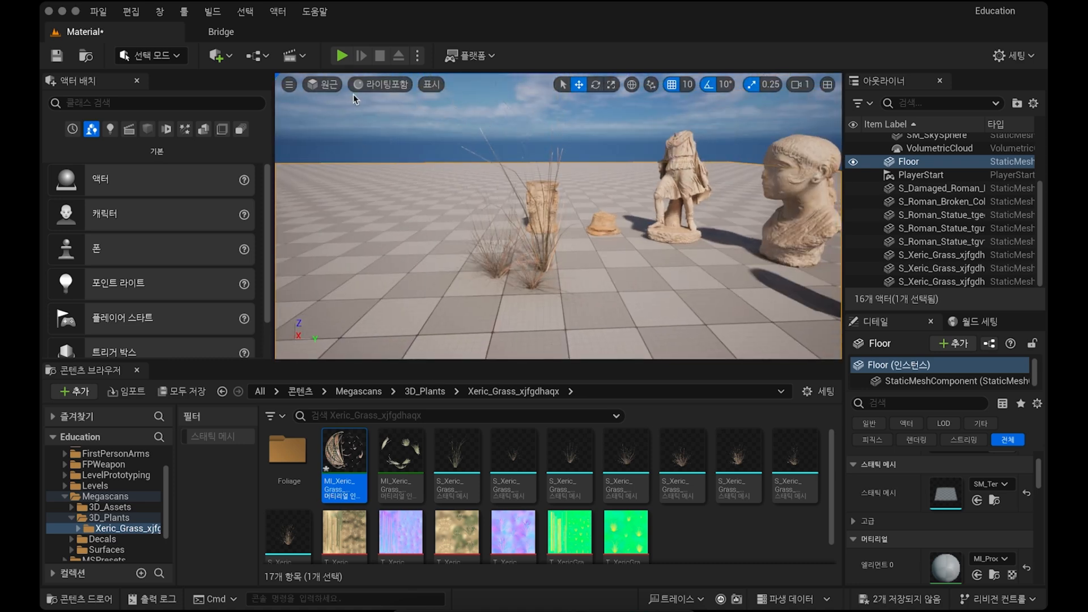
# Step: Play the level, run the third-person character up to the grass clumps to watch their wind motion, and end the session
pyautogui.click(341, 56)
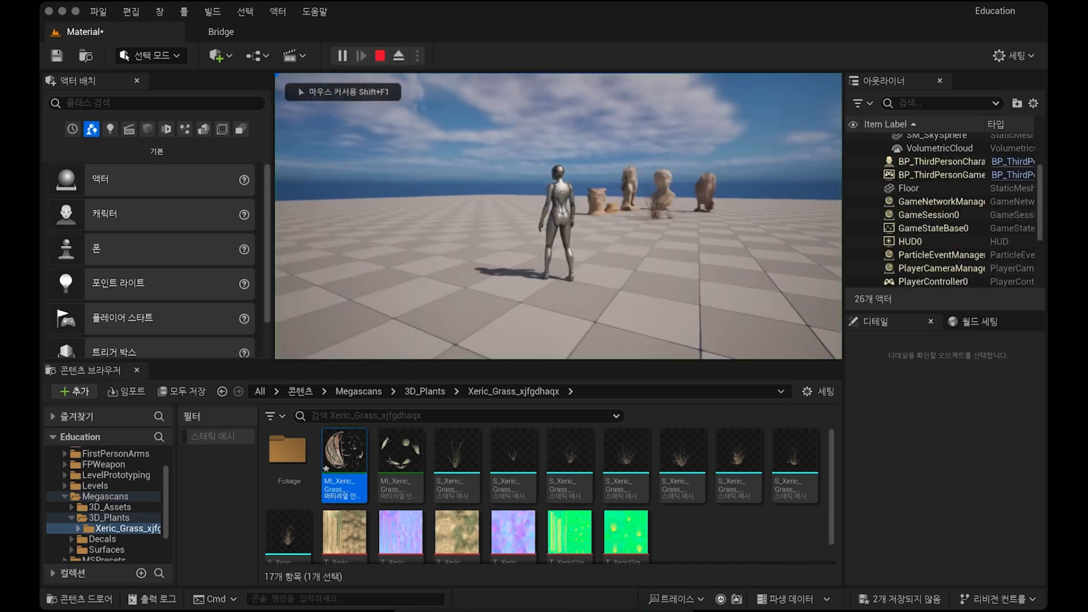
pyautogui.press('w')
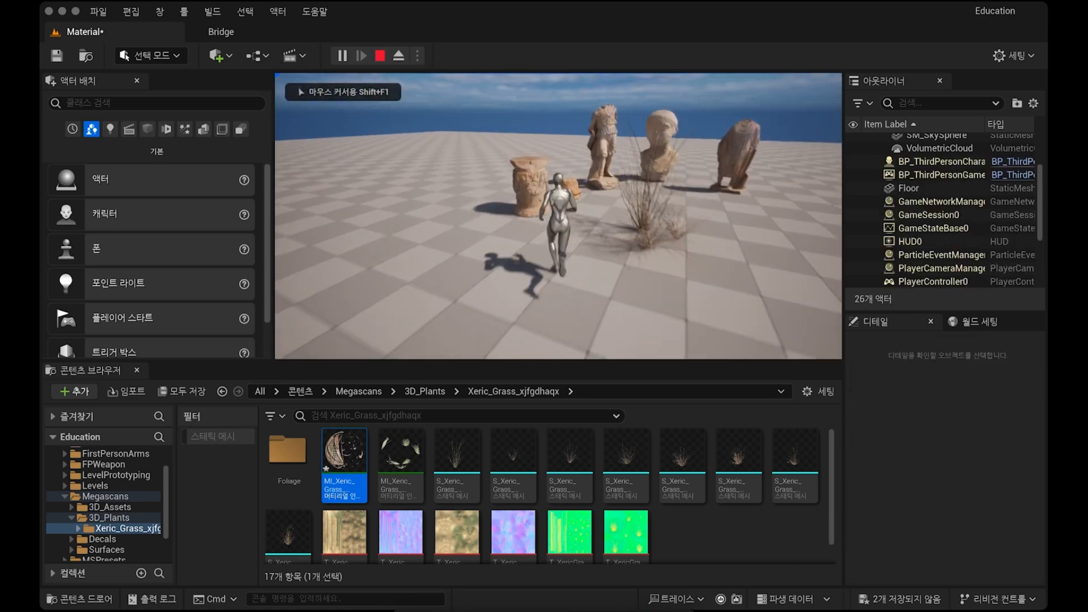
pyautogui.press('w')
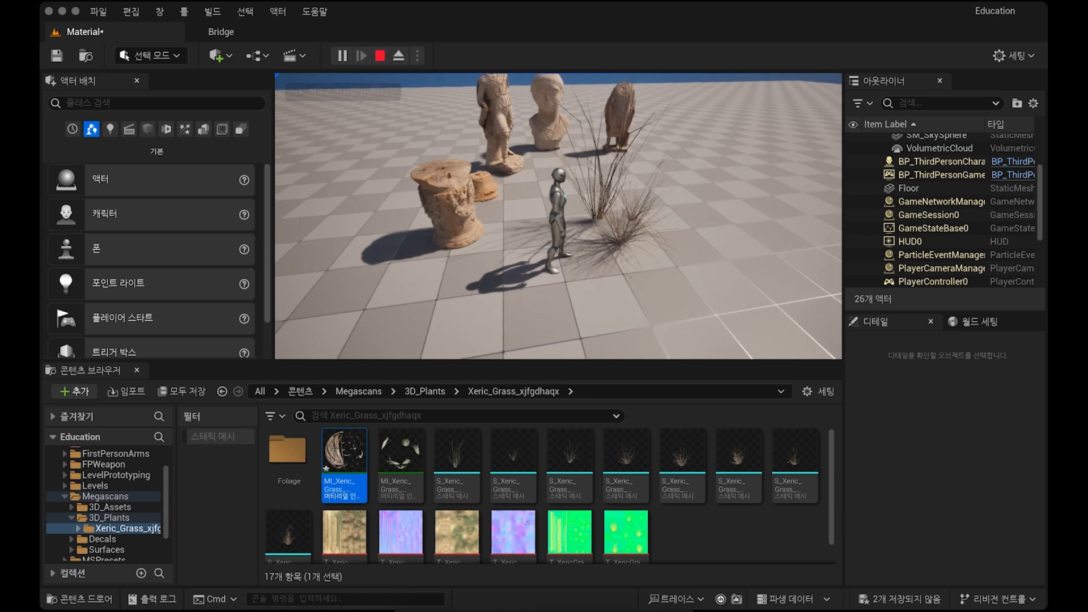
pyautogui.press('w')
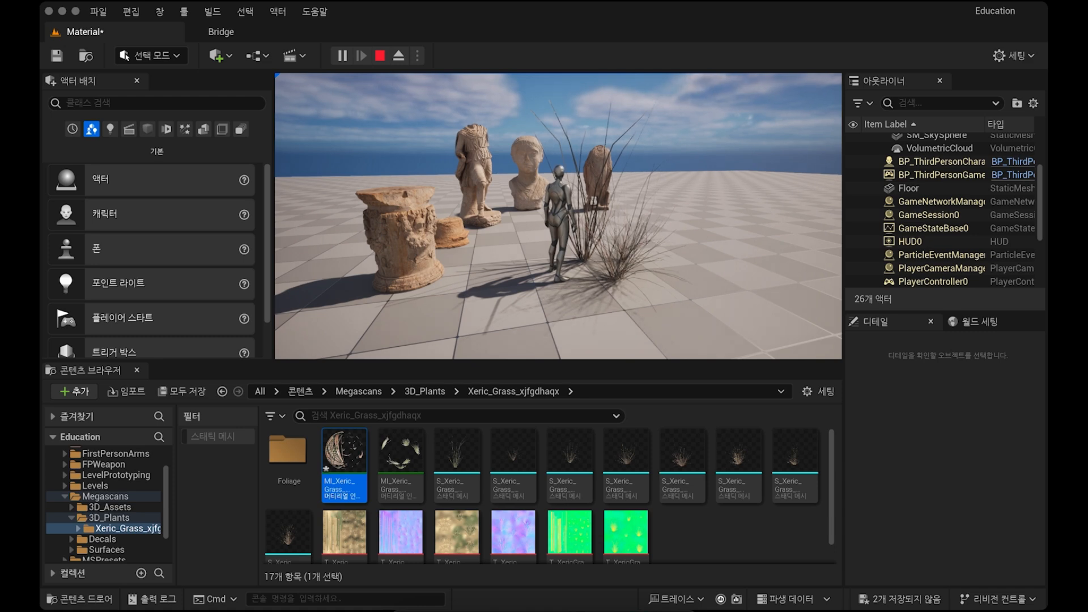
pyautogui.press('Escape')
# Step: Move the tall Var1 grass clump next to the broken Roman column and scale it down
pyautogui.moveTo(559, 215); pyautogui.dragTo(527, 227, button='right')
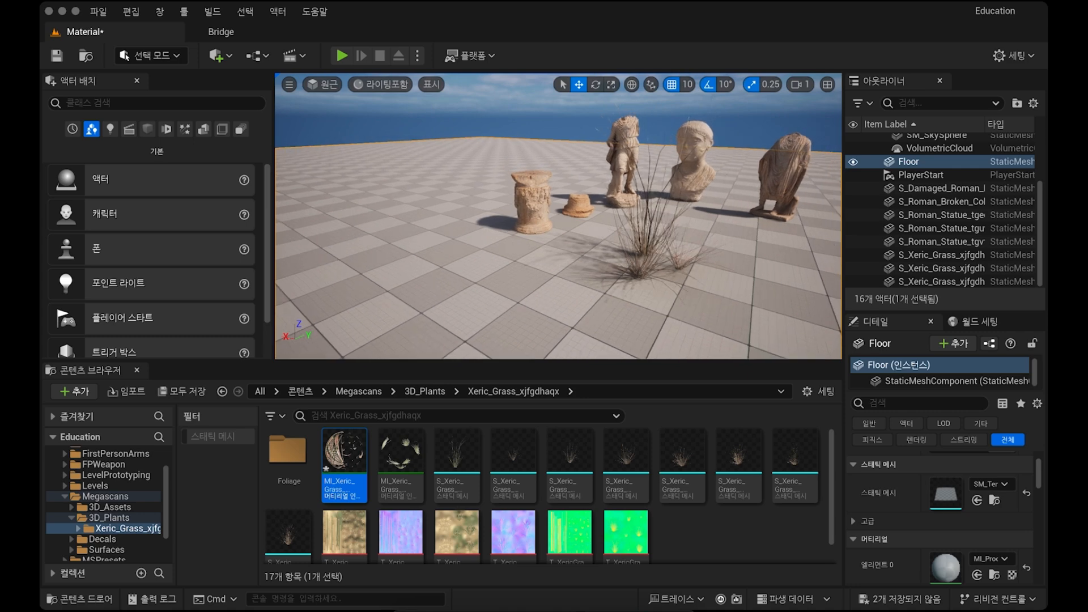
pyautogui.click(645, 250)
pyautogui.moveTo(632, 254); pyautogui.dragTo(548, 236)
pyautogui.press('e')
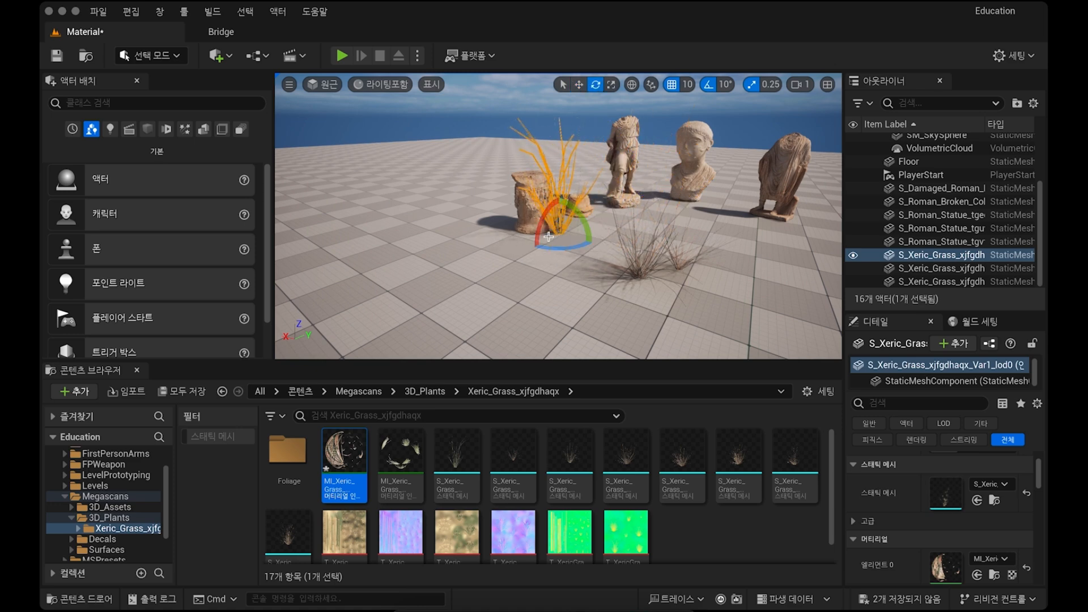
pyautogui.press('r')
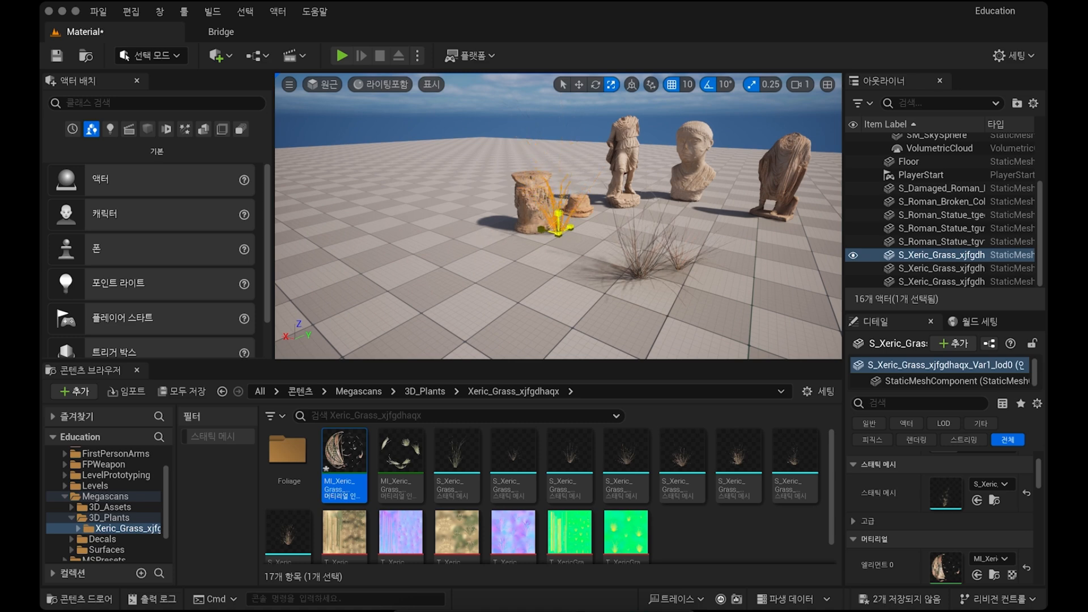
# Step: Move the Var3 grass clump from the open floor to the base of the broken Roman column and scale it down
pyautogui.click(633, 277)
pyautogui.press('w')
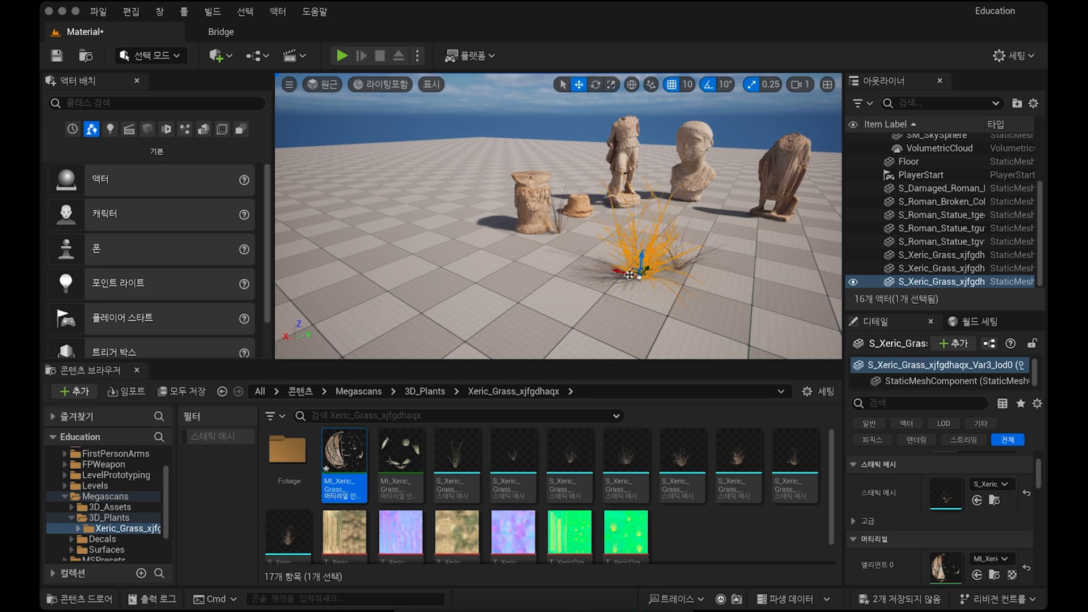
pyautogui.moveTo(634, 277); pyautogui.dragTo(517, 225)
pyautogui.press('e')
pyautogui.press('r')
pyautogui.moveTo(506, 221)
pyautogui.mouseDown()
pyautogui.moveTo(511, 212)
pyautogui.moveTo(507, 231)
pyautogui.mouseUp()
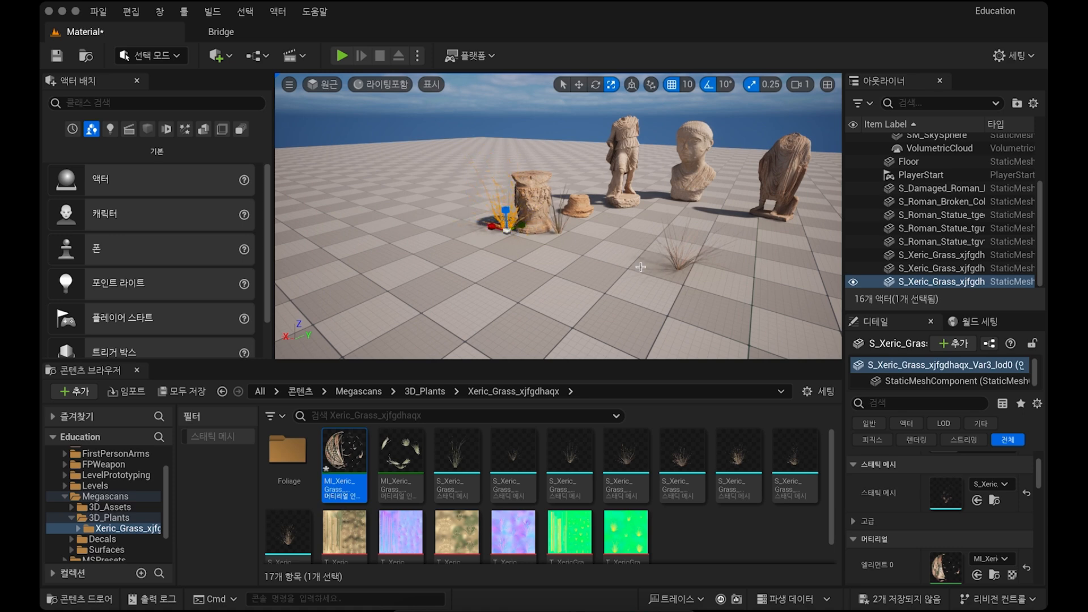
# Step: Move the Var2 grass clump to the front base of the broken Roman column and inspect the arrangement up close
pyautogui.click(681, 268)
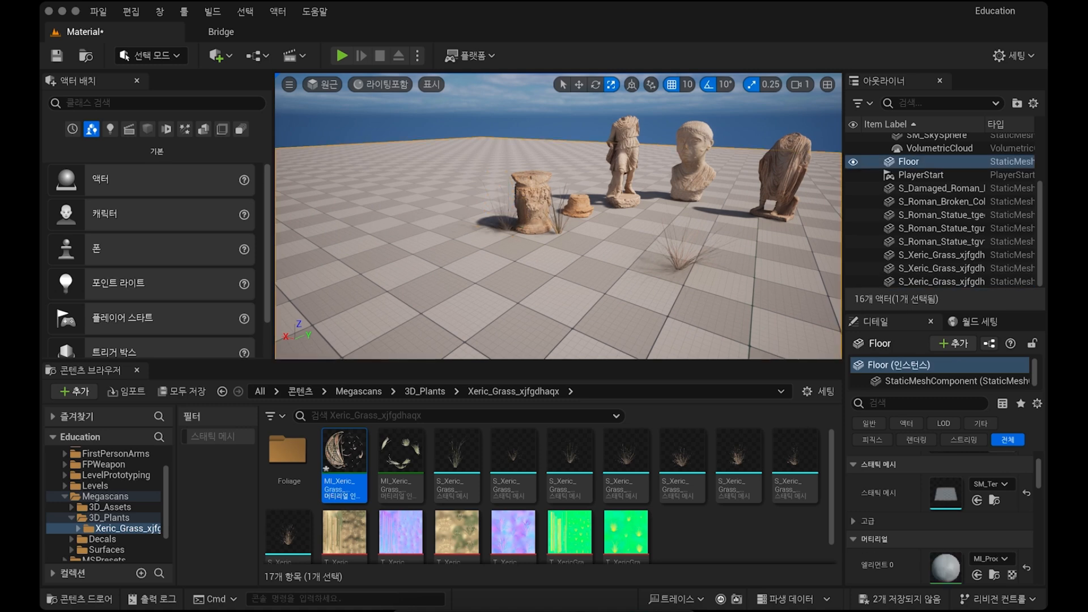
pyautogui.press('w')
pyautogui.click(678, 268)
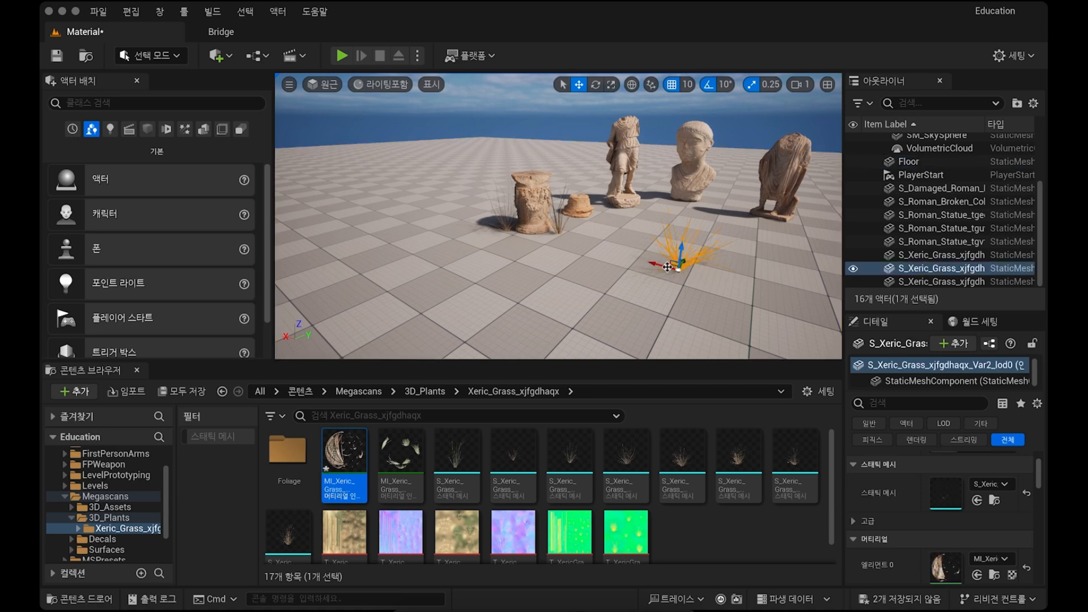
pyautogui.moveTo(674, 263); pyautogui.dragTo(546, 232)
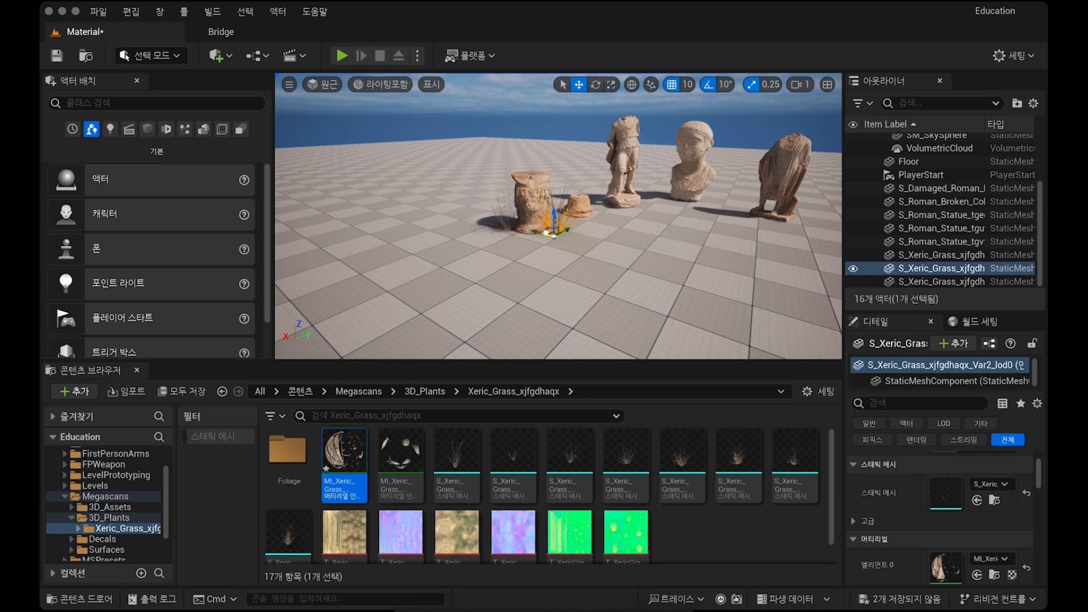
pyautogui.scroll(6, 546, 232)
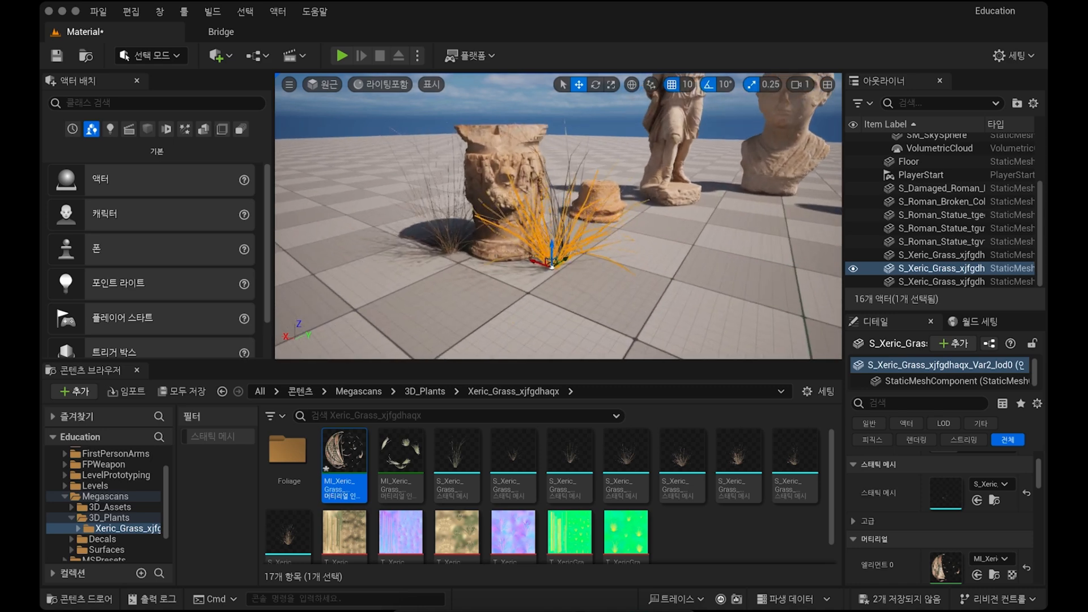
pyautogui.scroll(5, 674, 227)
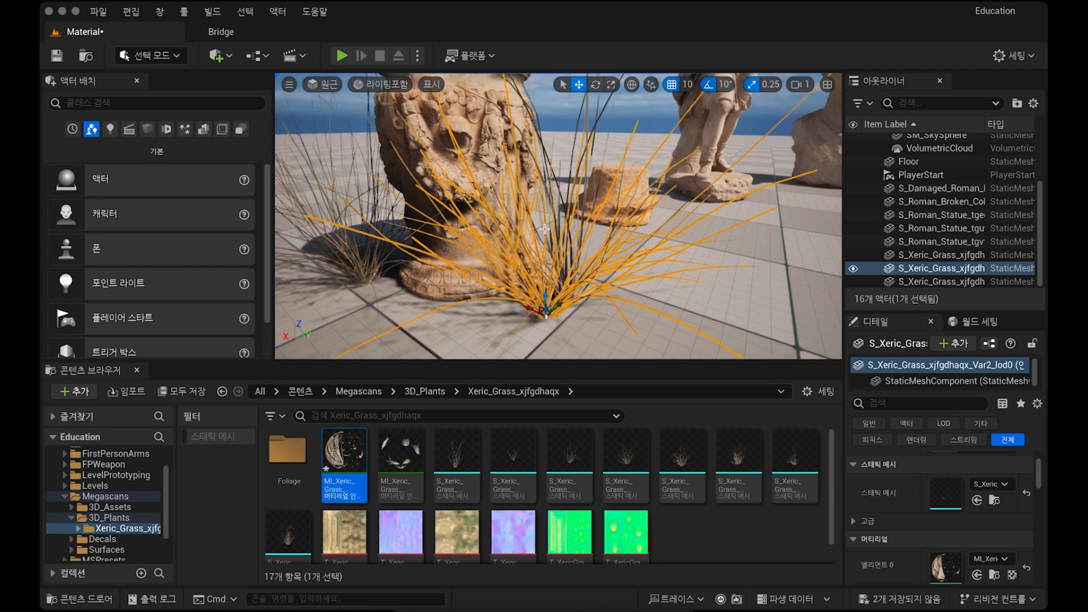
pyautogui.click(777, 295)
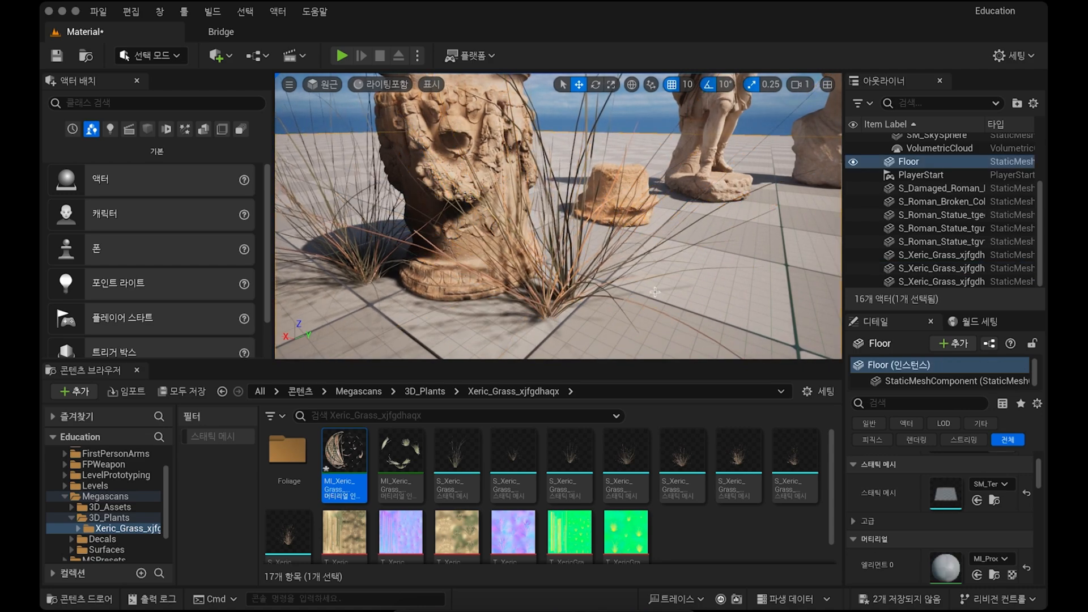
pyautogui.scroll(-10, 595, 261)
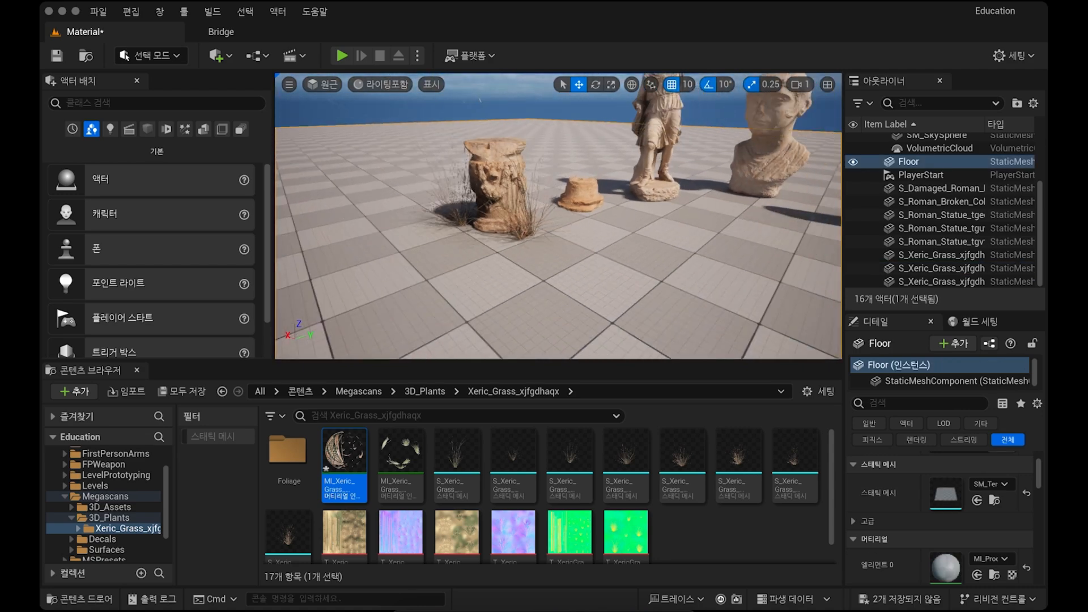
pyautogui.scroll(-4, 594, 261)
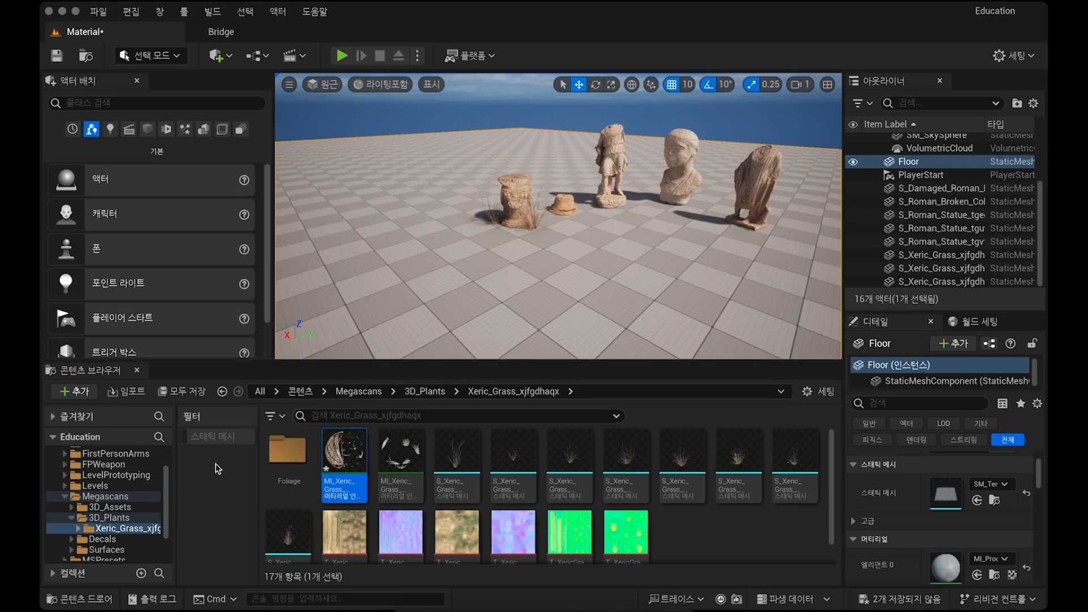
# Step: Switch the editor to Foliage mode and enlarge its panel until the empty foliage list is accessible
pyautogui.click(91, 497)
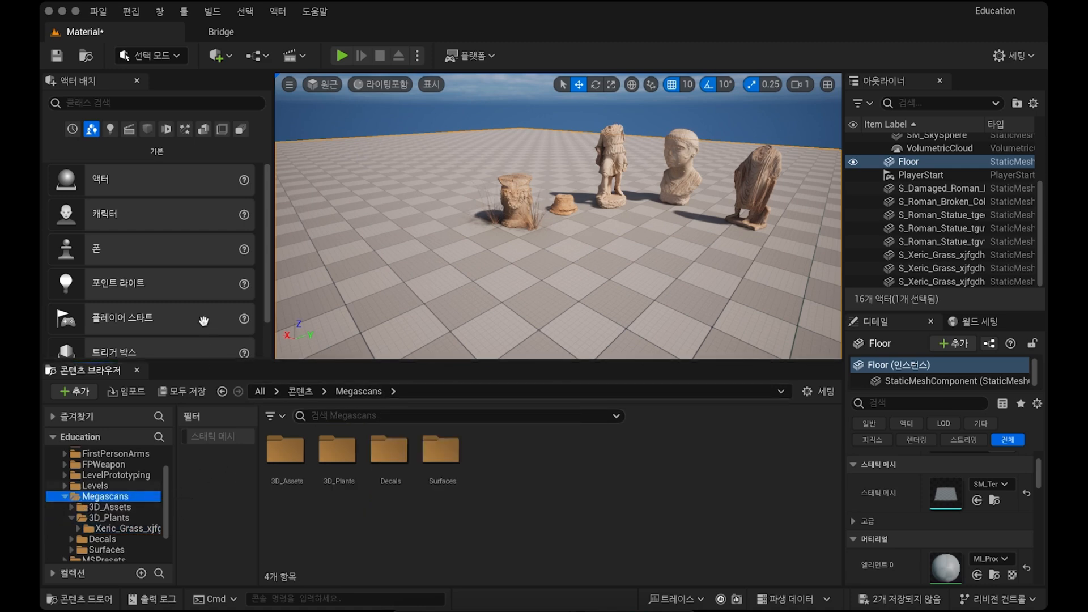
pyautogui.click(175, 59)
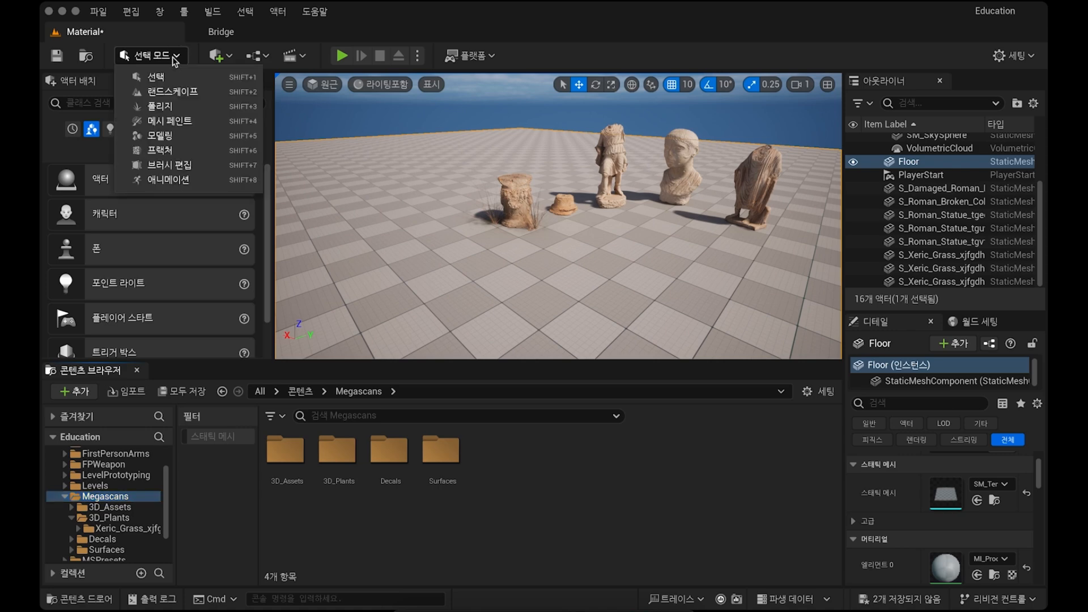
pyautogui.click(170, 136)
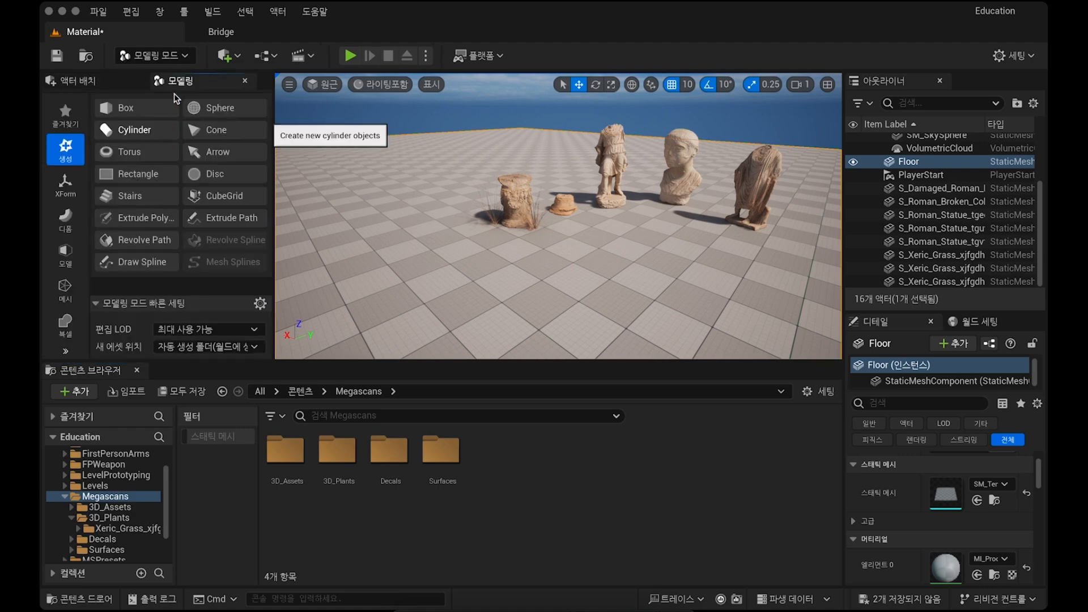
pyautogui.click(182, 56)
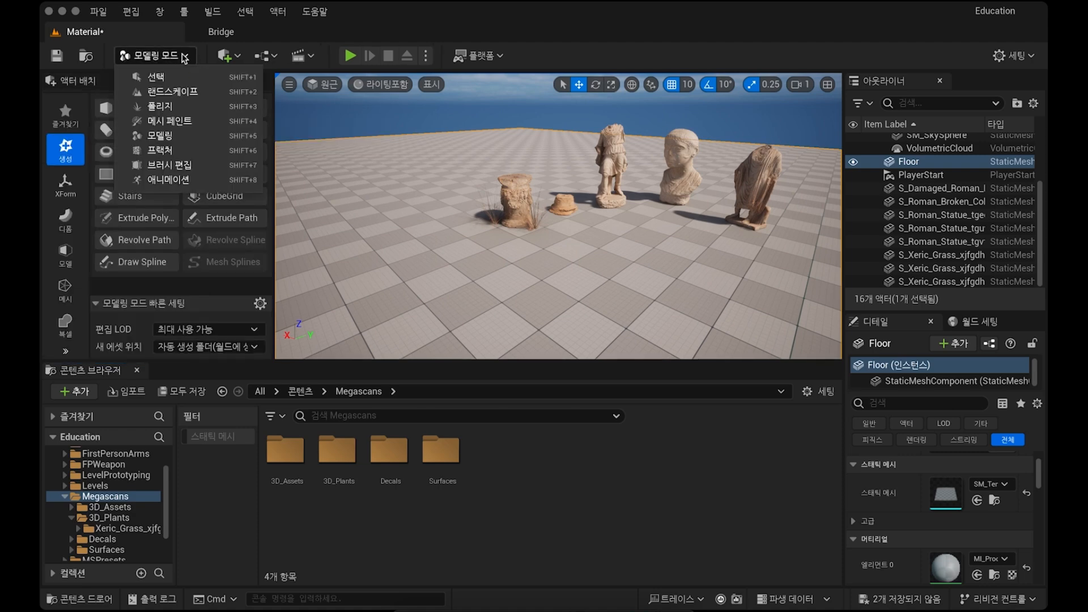
pyautogui.click(169, 104)
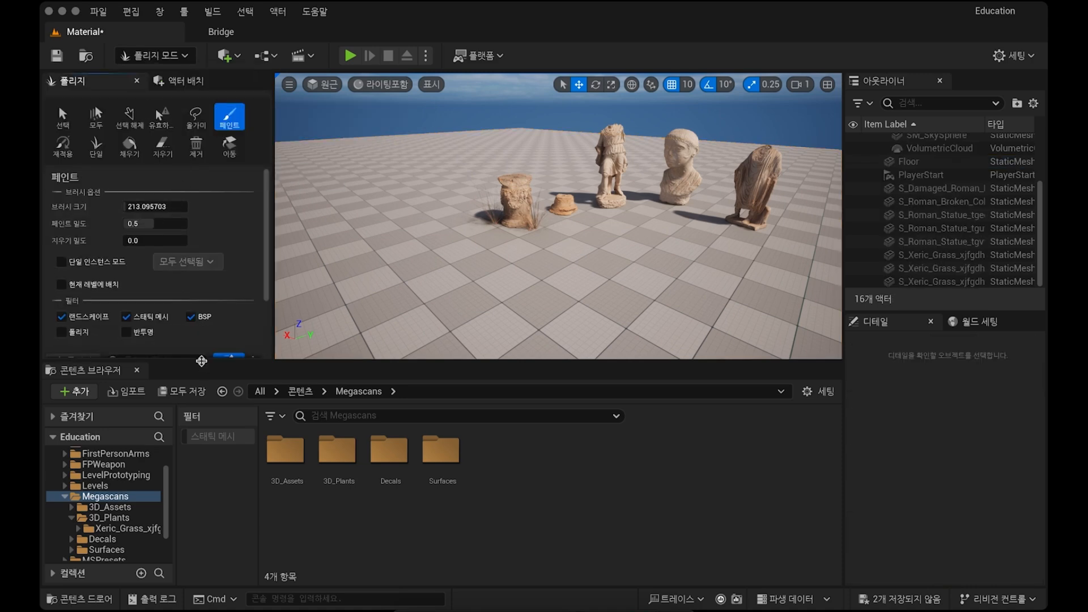
pyautogui.moveTo(202, 361); pyautogui.dragTo(202, 399)
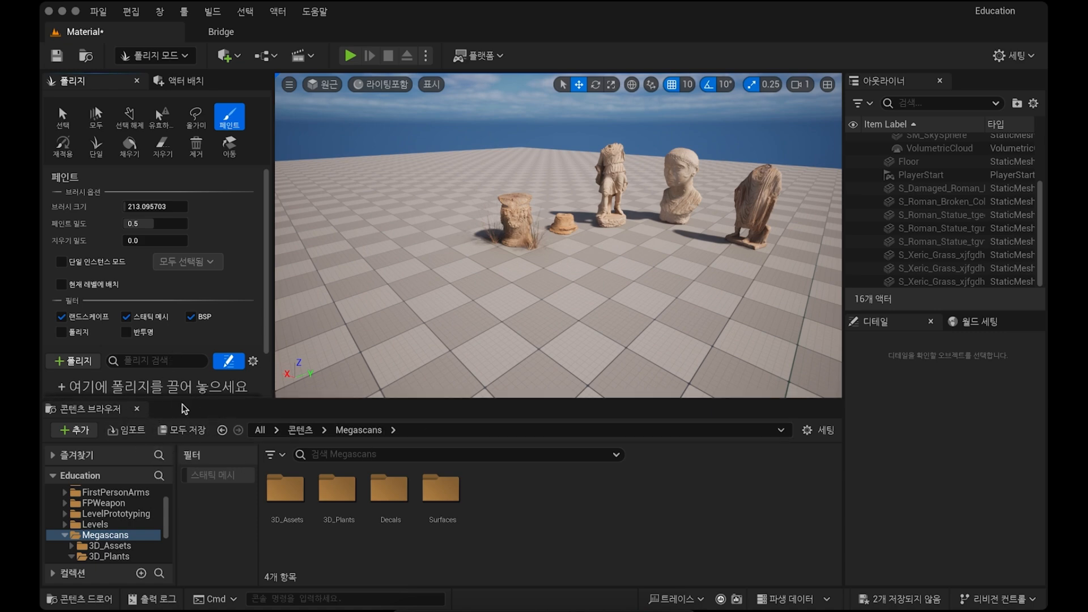
pyautogui.scroll(-2, 195, 331)
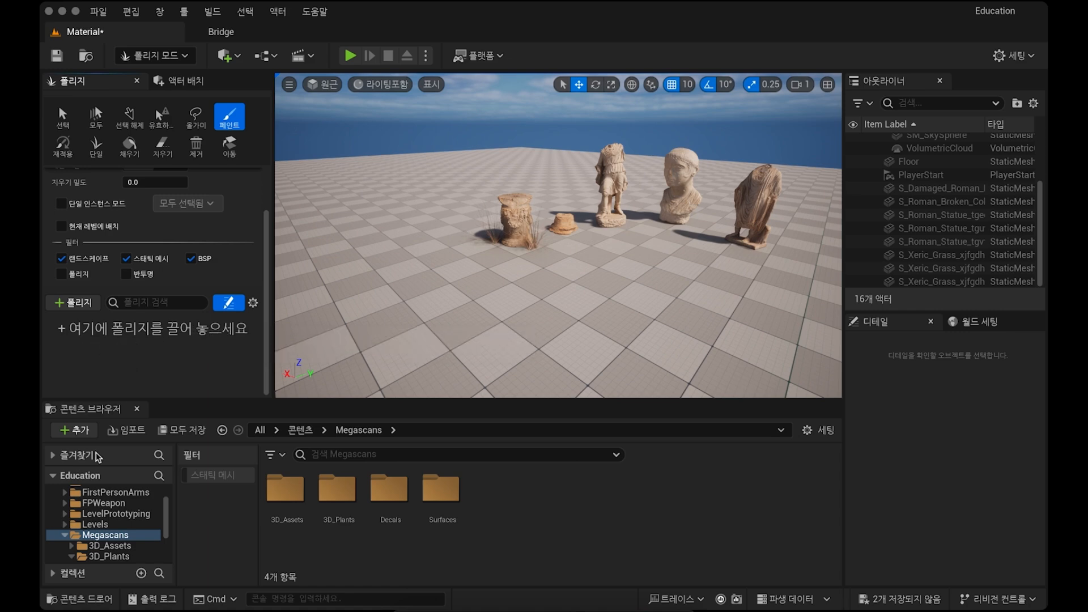
# Step: Filter the Xeric_Grass_xjfgdhaqx folder to static meshes and add all eight grass variants to the foliage list
pyautogui.moveTo(108, 547); pyautogui.dragTo(111, 557)
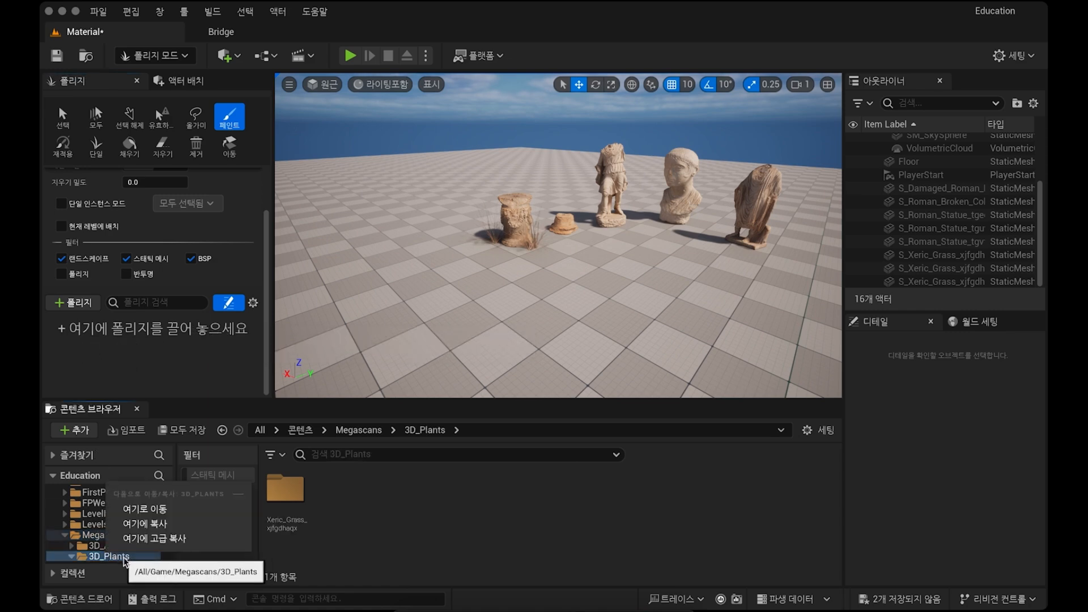
pyautogui.doubleClick(286, 489)
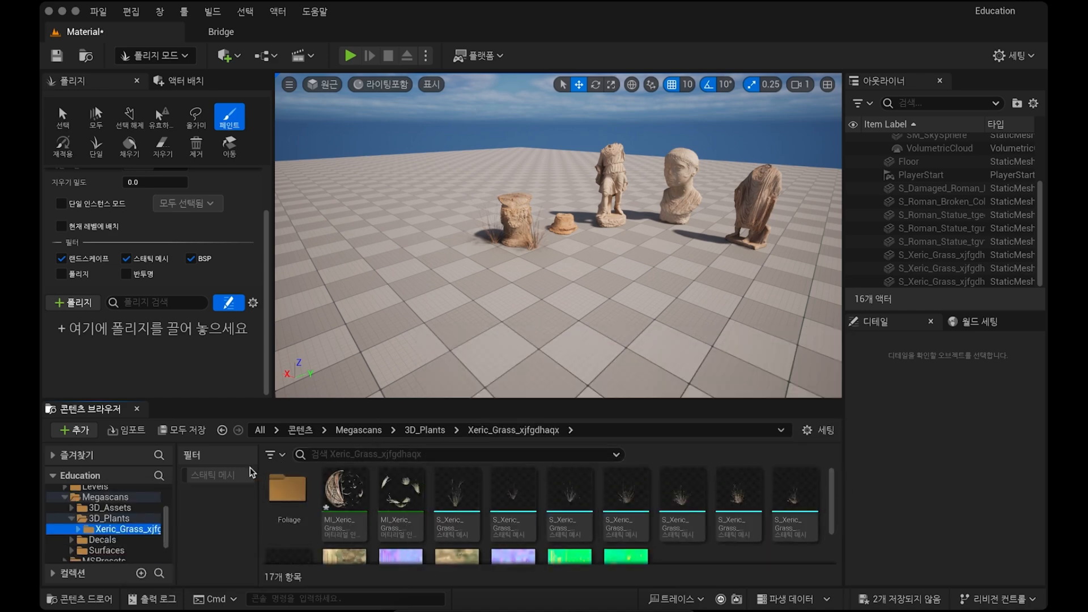
pyautogui.click(224, 475)
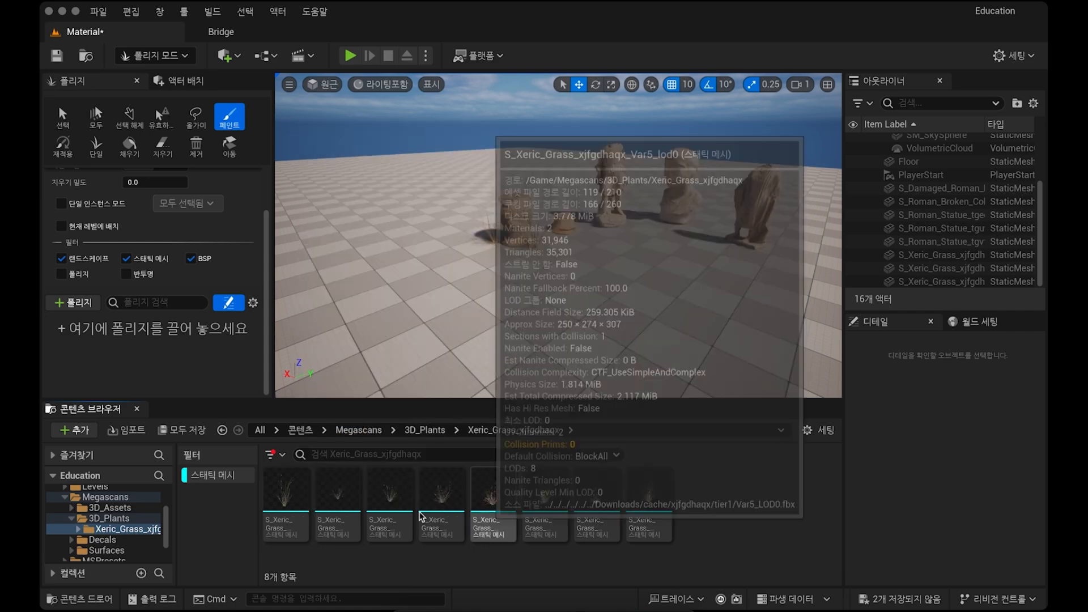
pyautogui.click(271, 485)
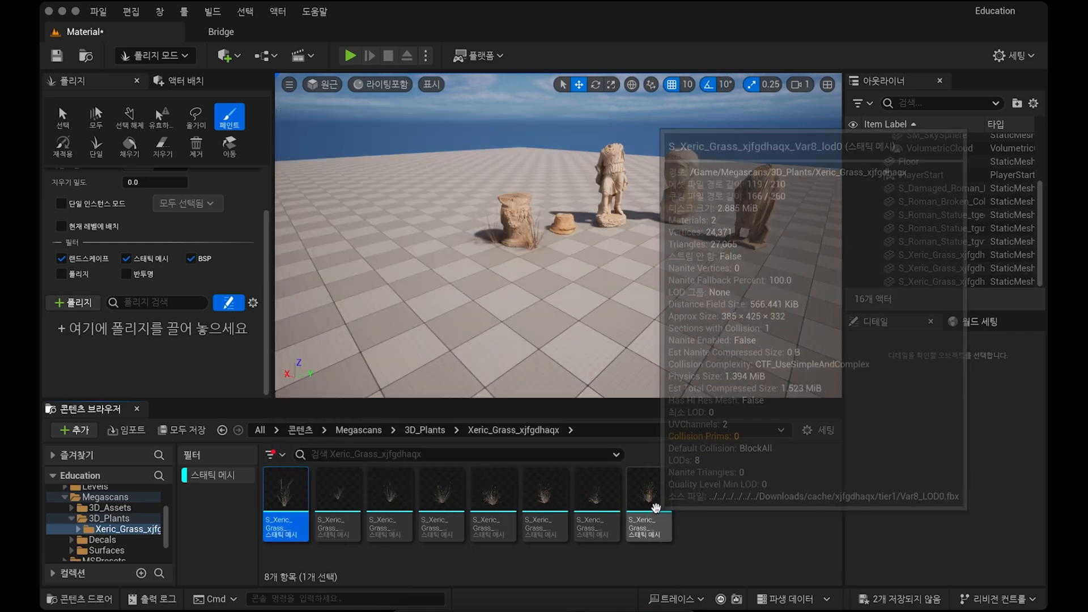
pyautogui.keyDown('shift'); pyautogui.click(658, 501); pyautogui.keyUp('shift')
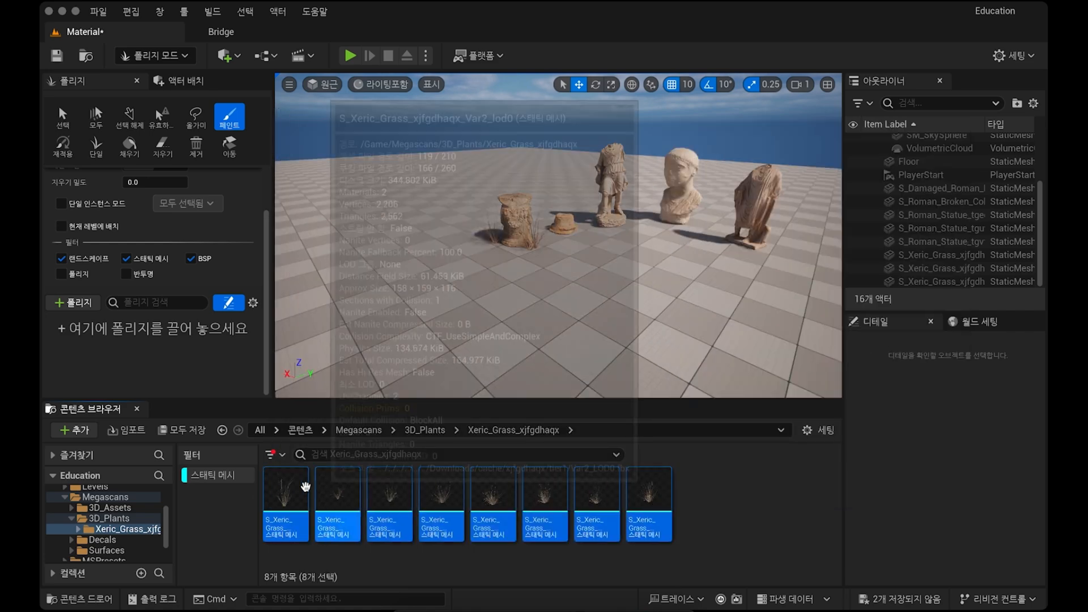
pyautogui.moveTo(298, 486); pyautogui.dragTo(238, 365)
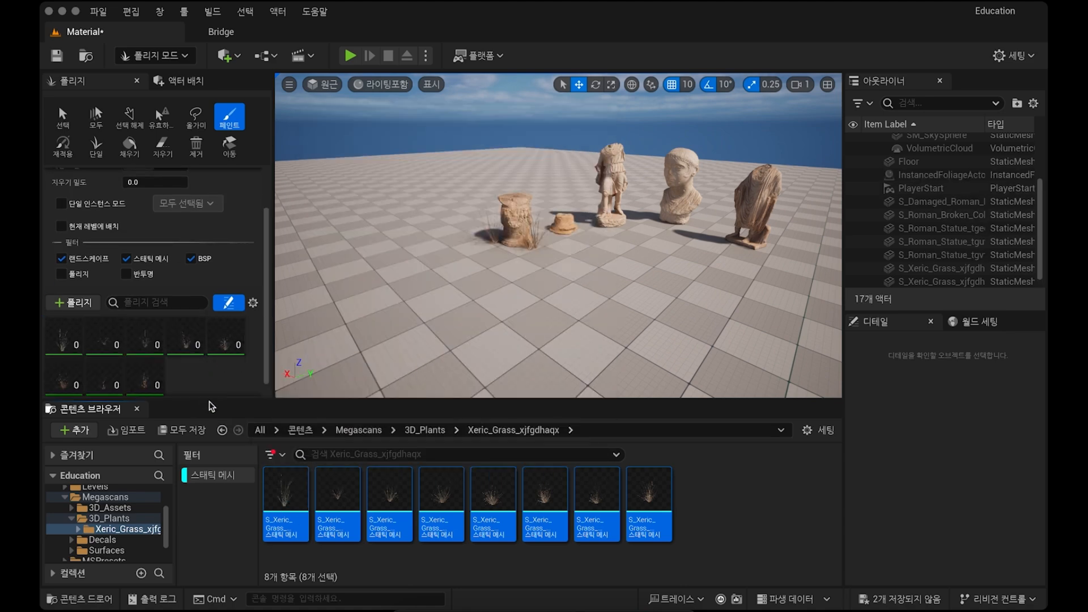
pyautogui.moveTo(209, 399); pyautogui.dragTo(205, 530)
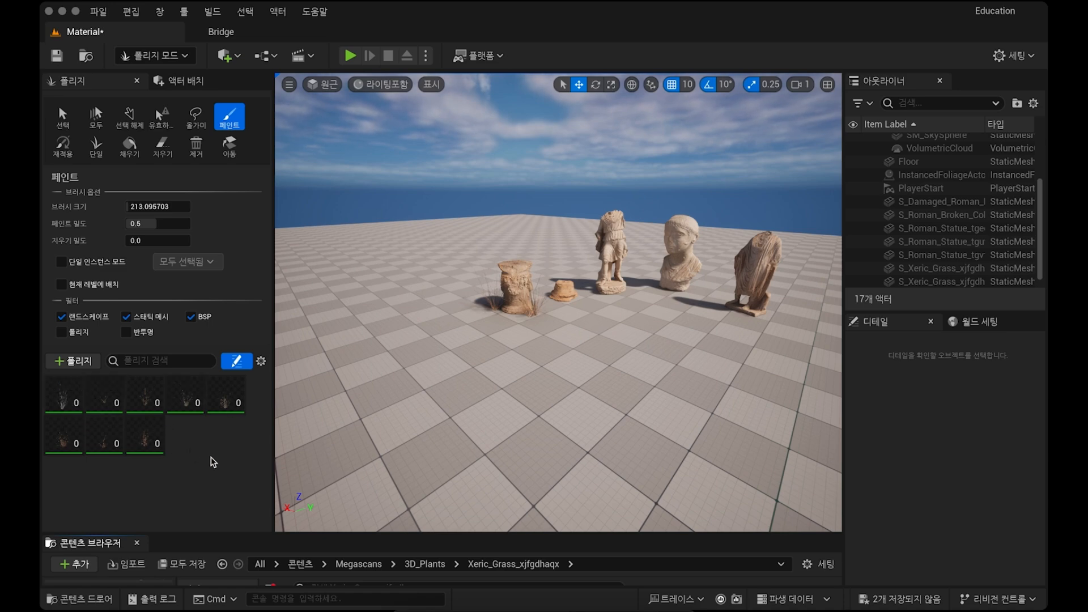
# Step: Examine the mesh, painting and placement settings of the Var1 grass foliage type
pyautogui.click(78, 402)
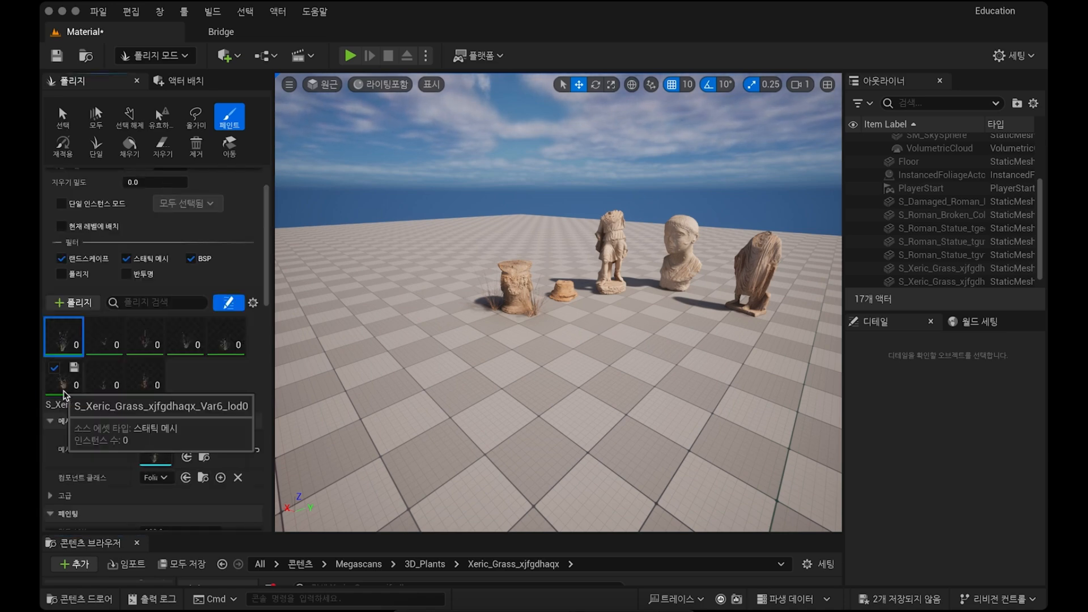
pyautogui.scroll(-5, 215, 384)
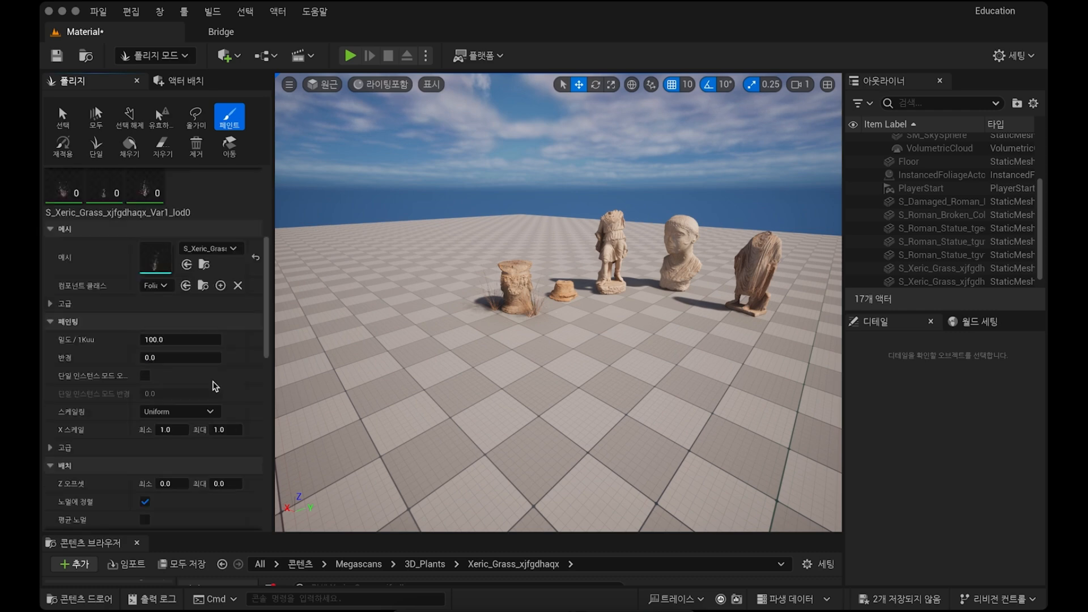
pyautogui.scroll(5, 214, 381)
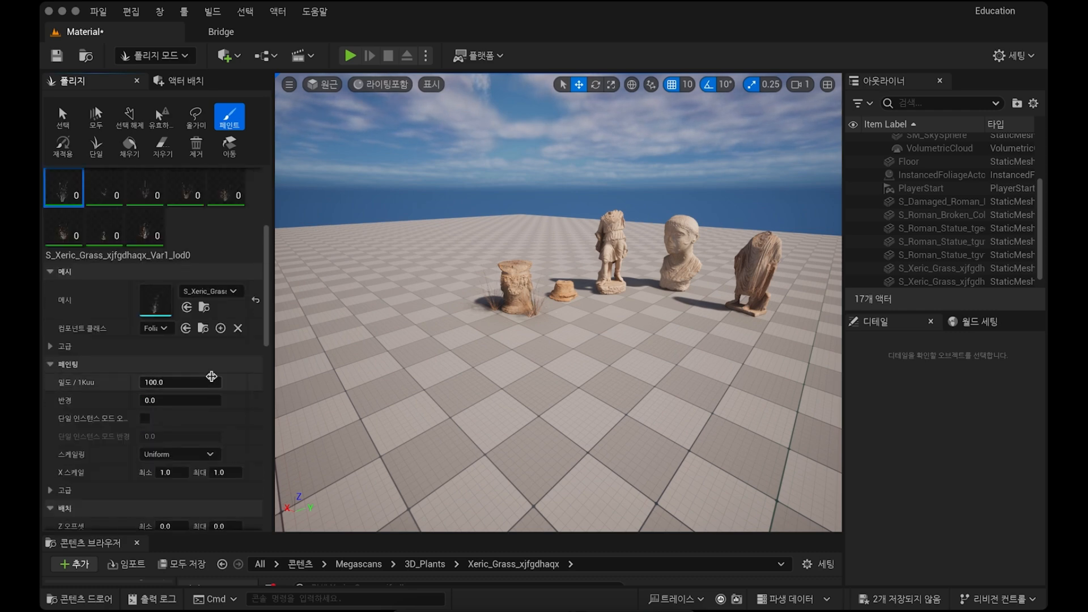
pyautogui.scroll(1, 214, 381)
# Step: Select all eight Xeric Grass foliage types together and try their shared activation checkbox
pyautogui.moveTo(144, 297)
pyautogui.hotkey('ctrl', 'a')
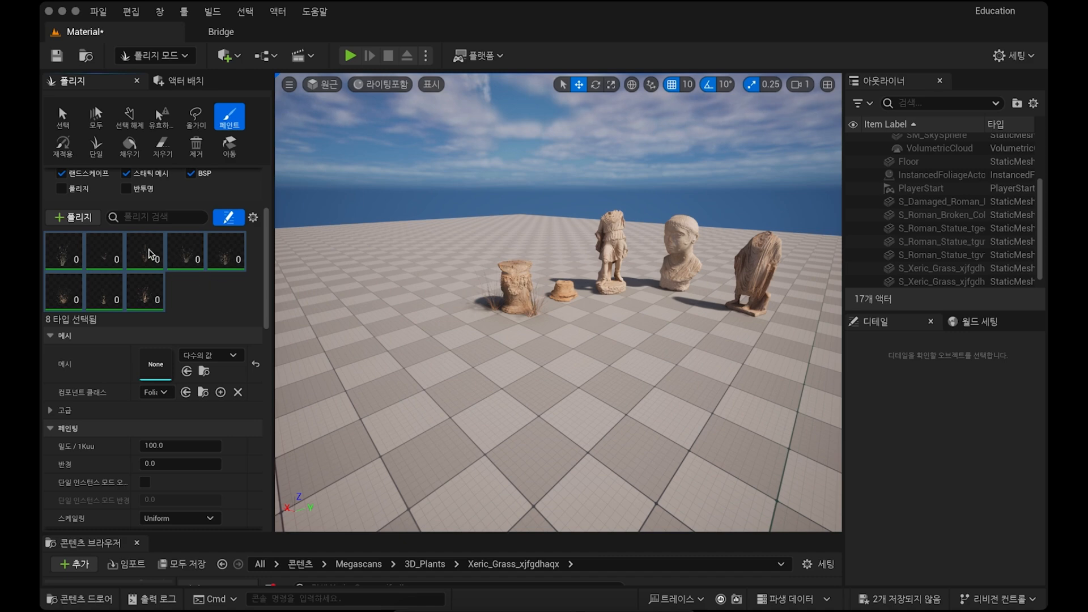
pyautogui.moveTo(148, 248)
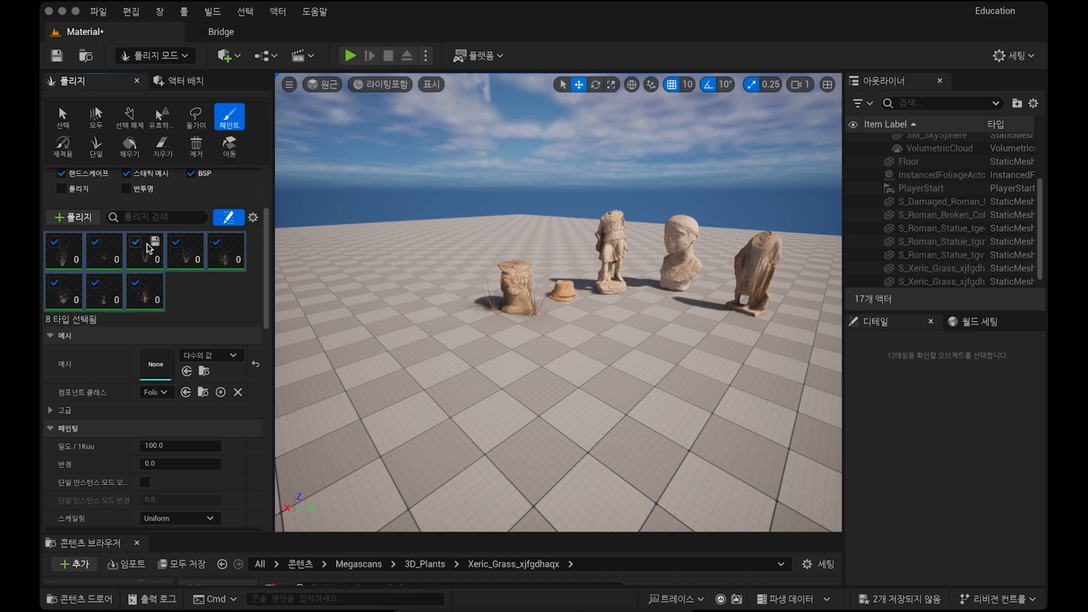
pyautogui.click(136, 243)
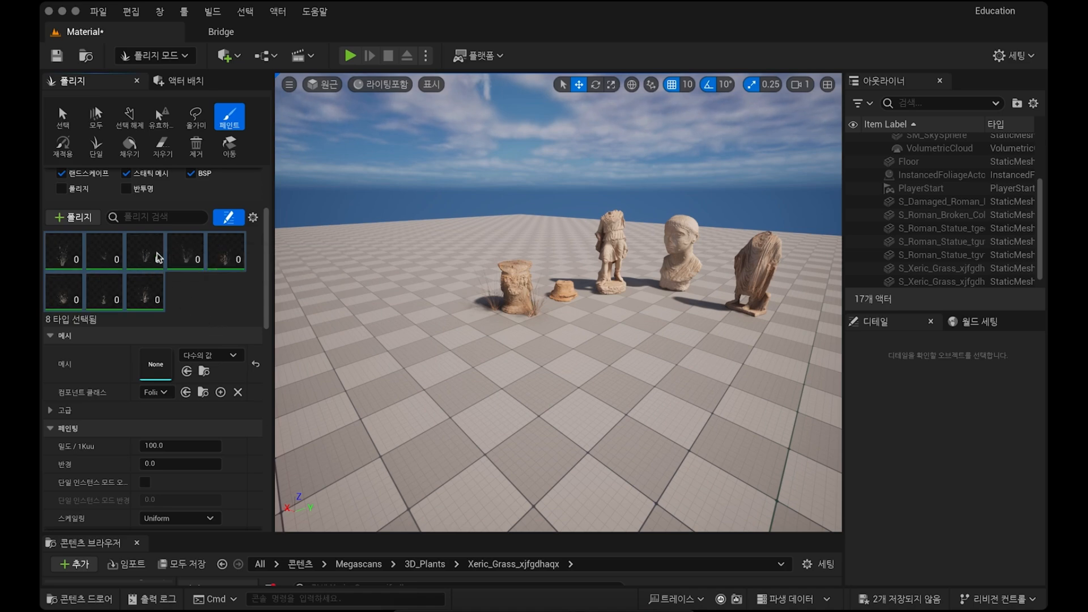
pyautogui.moveTo(149, 251)
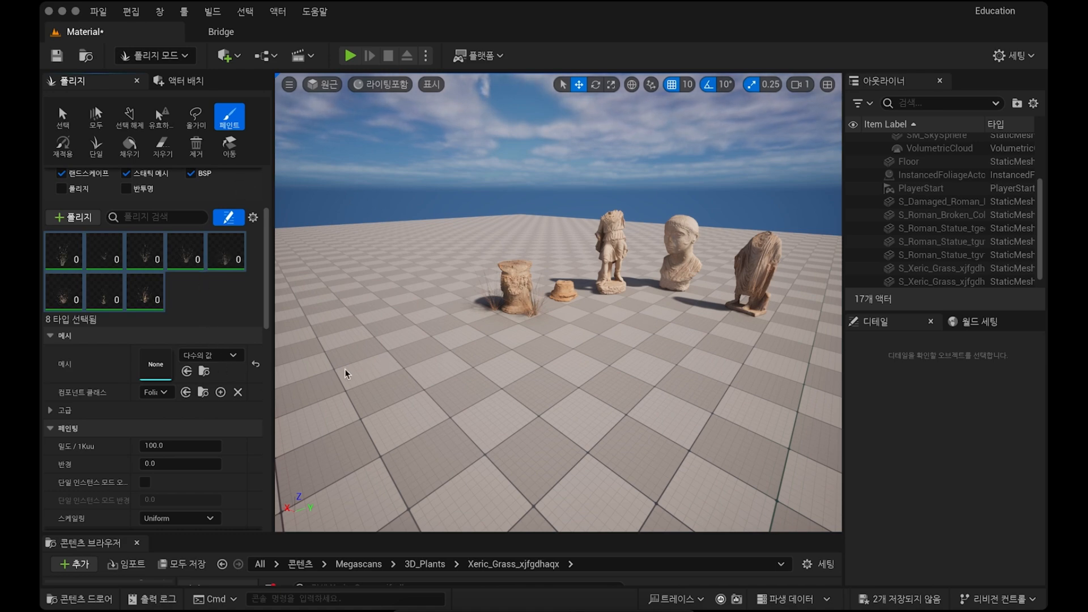
# Step: Try a foliage brush size of about 939 and check its coverage around the statues
pyautogui.scroll(-5, 523, 358)
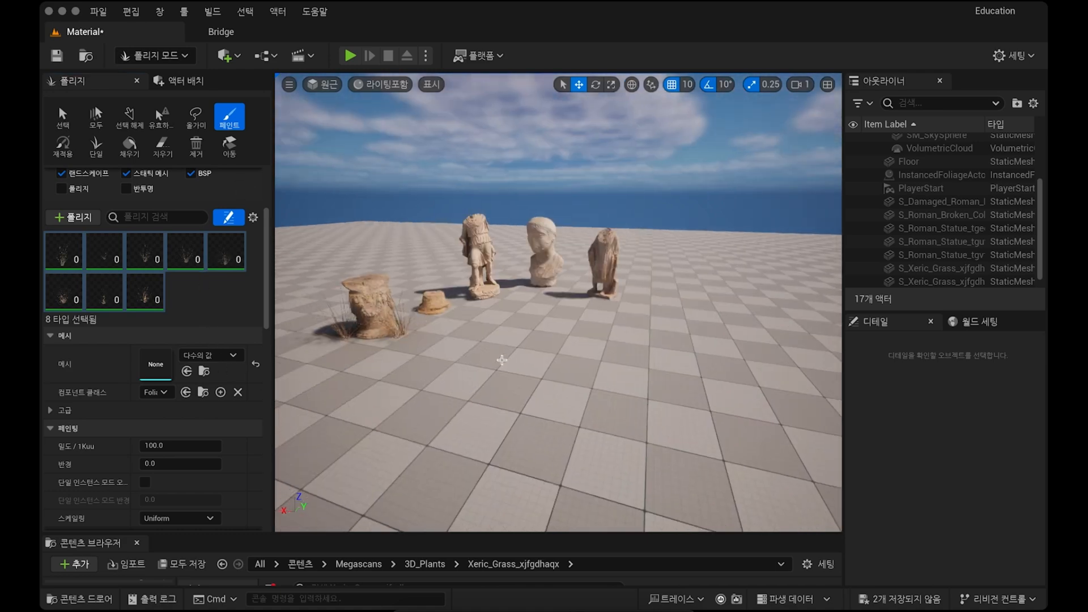
pyautogui.scroll(-3, 558, 302)
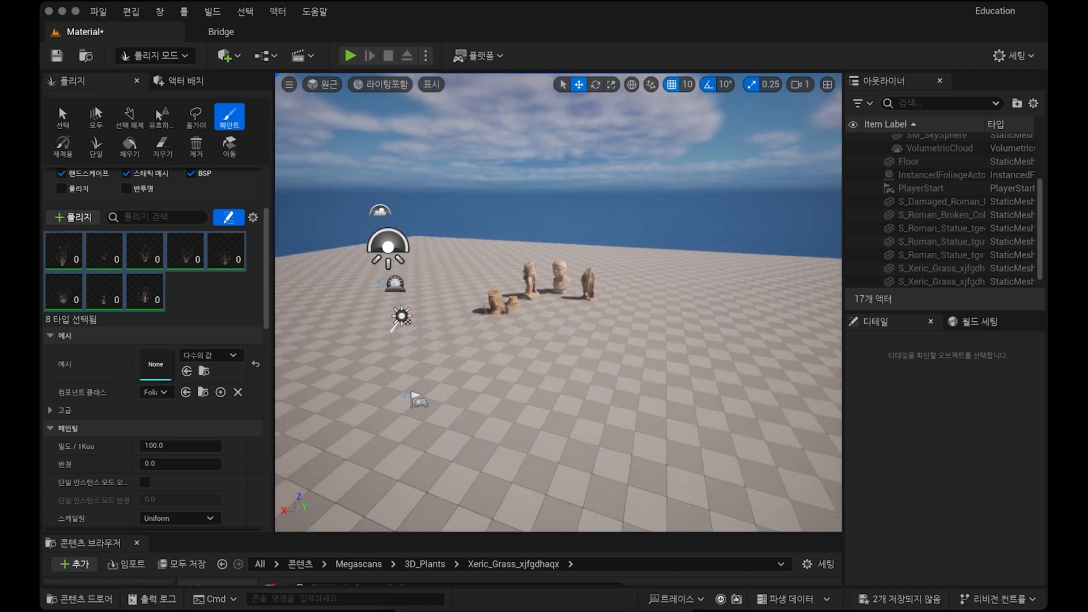
pyautogui.moveTo(558, 302)
pyautogui.mouseDown(button='right')
pyautogui.moveTo(607, 255)
pyautogui.moveTo(602, 226)
pyautogui.moveTo(553, 340)
pyautogui.moveTo(558, 312)
pyautogui.mouseUp(button='right')
pyautogui.press('w')
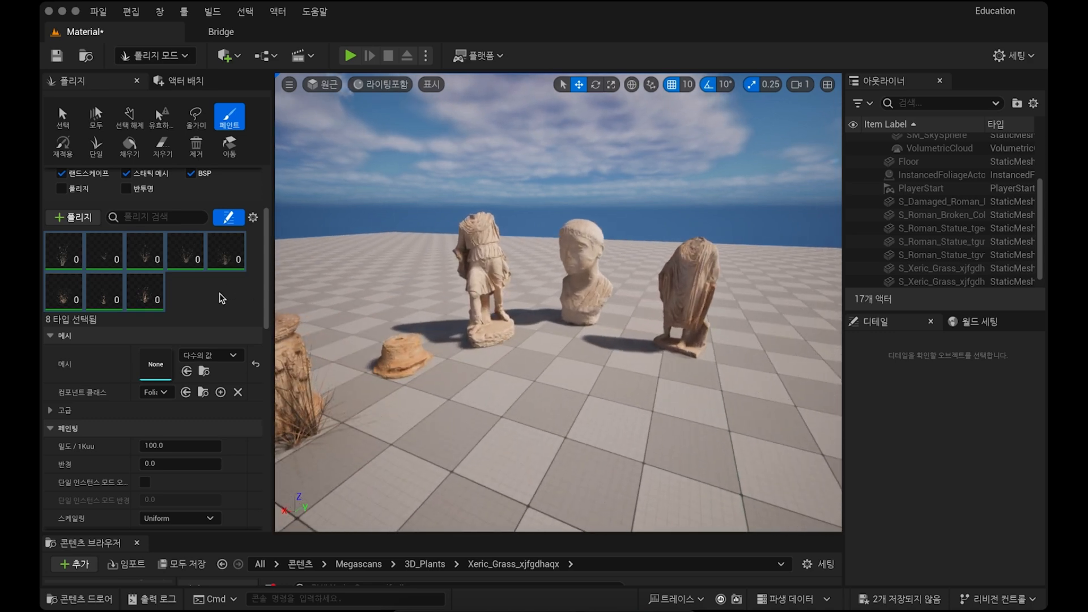
pyautogui.scroll(3, 222, 298)
pyautogui.scroll(2, 222, 297)
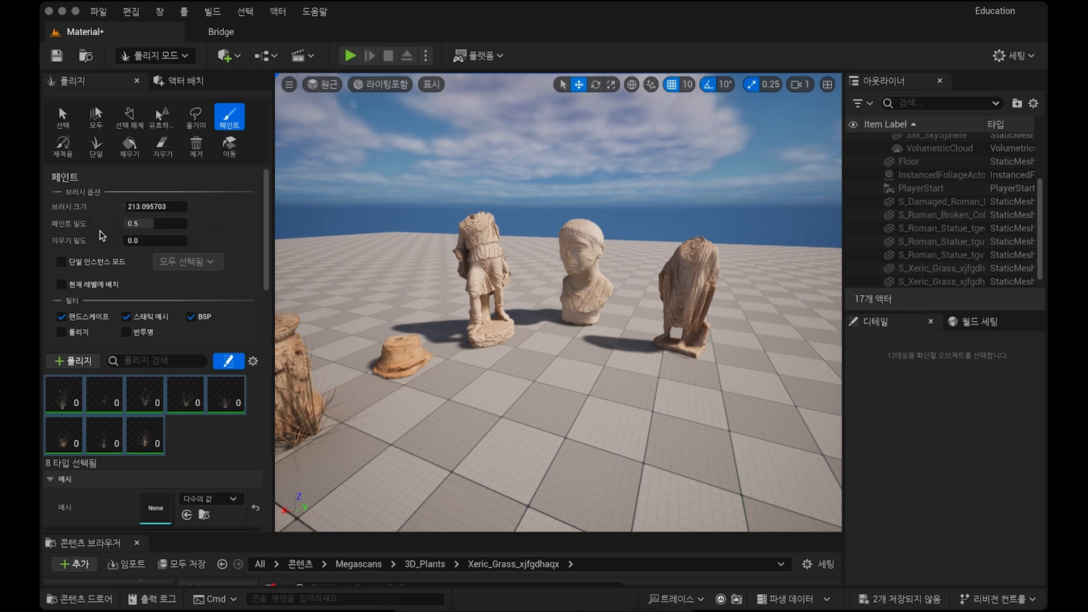
pyautogui.moveTo(132, 209); pyautogui.dragTo(131, 210)
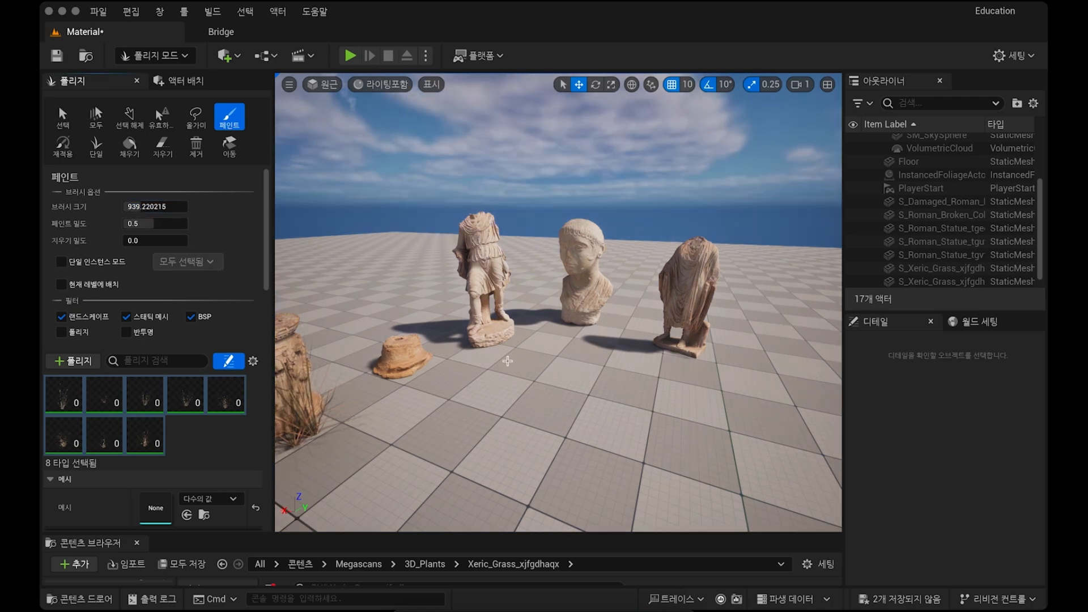
pyautogui.press('s')
pyautogui.moveTo(558, 302)
pyautogui.mouseDown(button='right')
pyautogui.moveTo(559, 285)
pyautogui.moveTo(525, 318)
pyautogui.mouseUp(button='right')
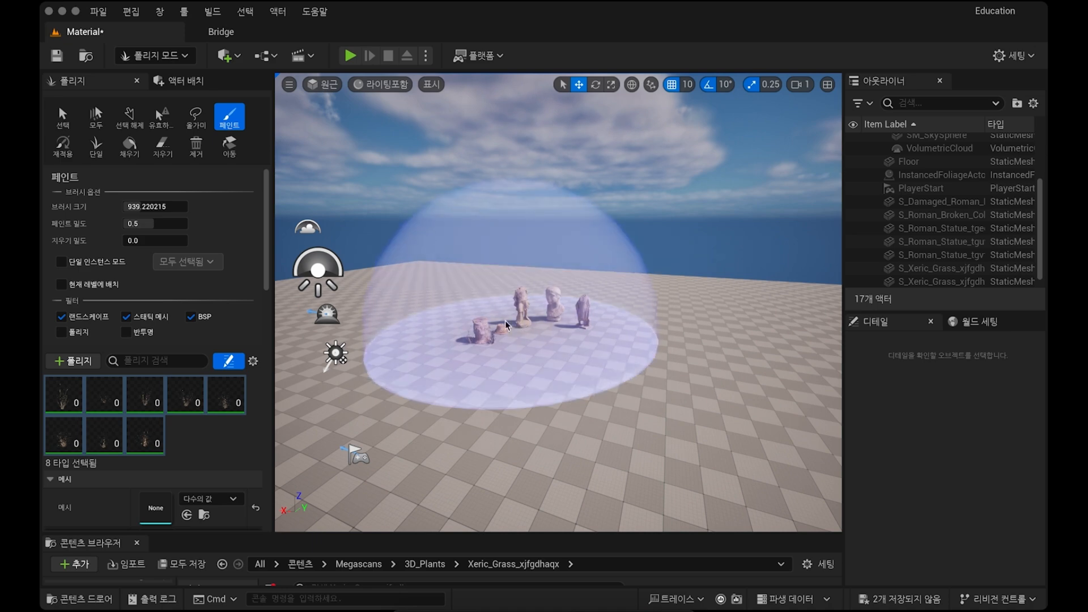
# Step: Set the foliage brush size to 100 and paint grass around the standing statue and the small column base
pyautogui.click(158, 206)
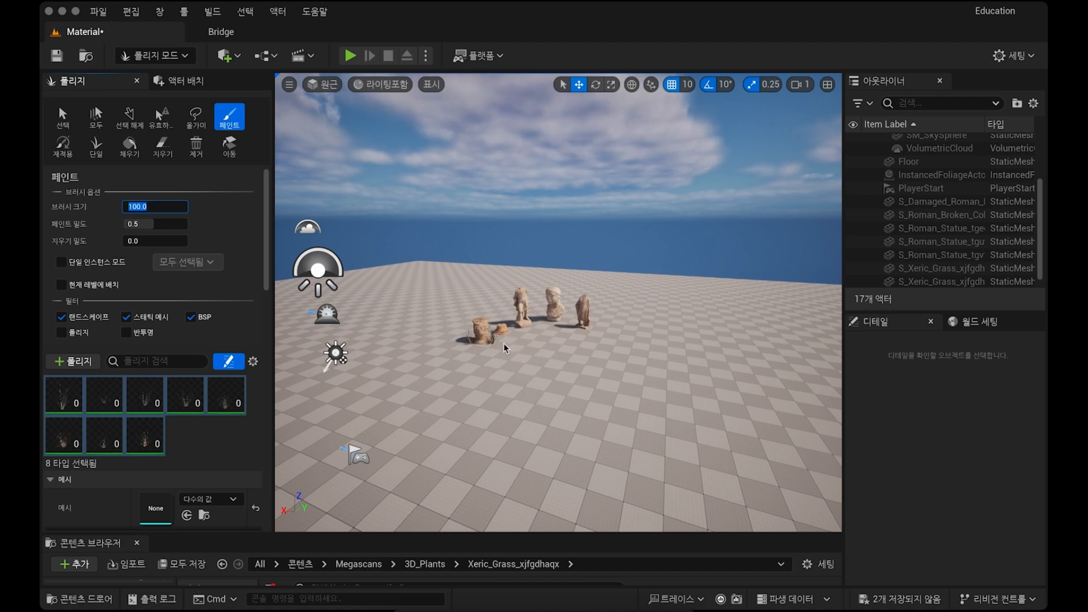
pyautogui.press('w')
pyautogui.moveTo(504, 346)
pyautogui.mouseDown(button='right')
pyautogui.moveTo(493, 350)
pyautogui.moveTo(533, 388)
pyautogui.mouseUp(button='right')
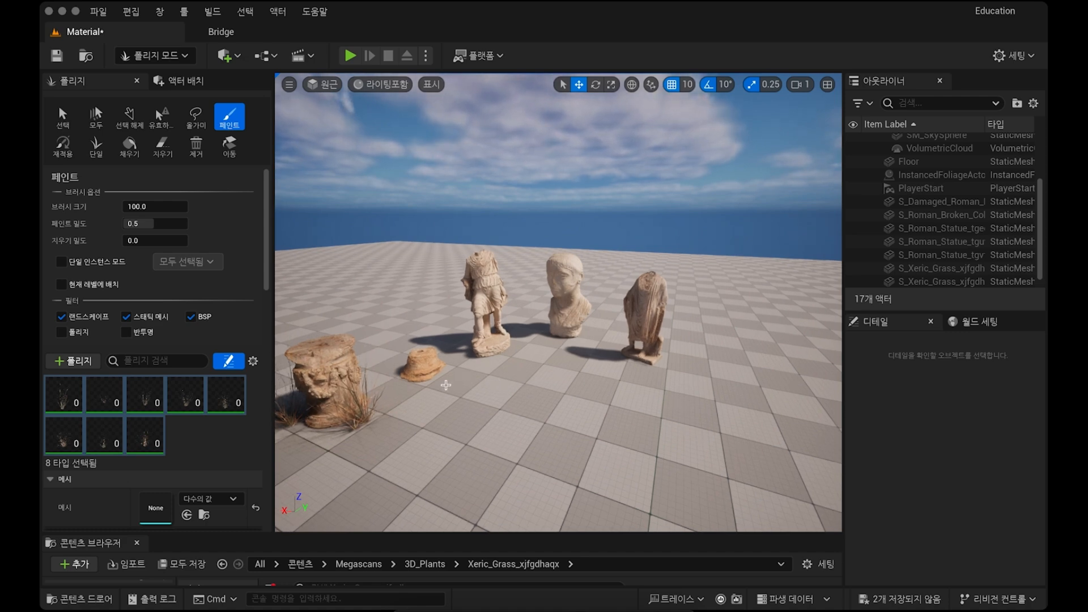
pyautogui.press('w')
pyautogui.press('w')
pyautogui.moveTo(466, 391); pyautogui.dragTo(501, 388, button='right')
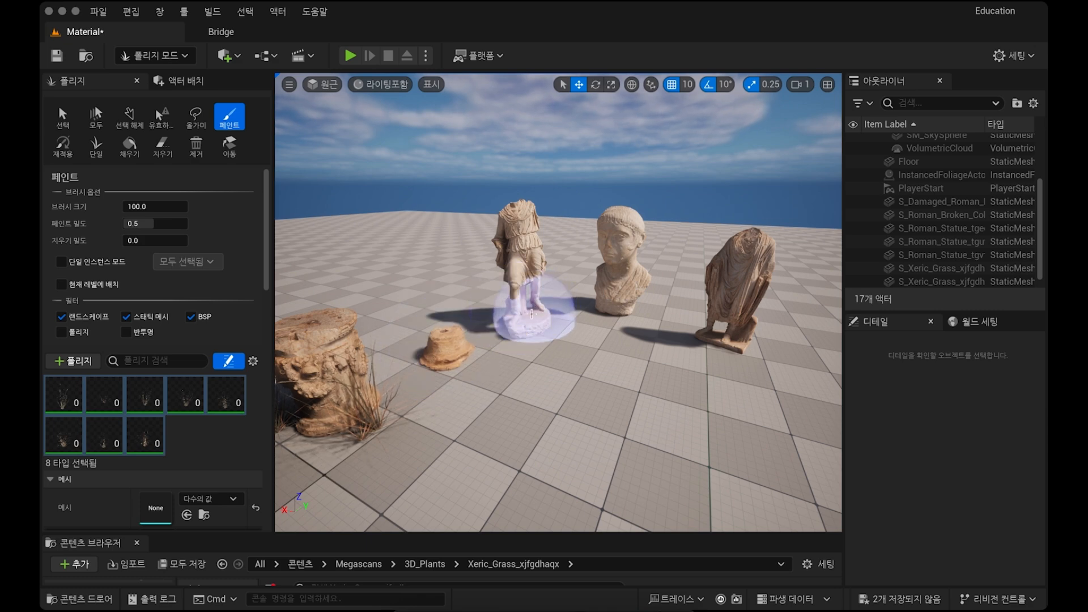
pyautogui.moveTo(516, 311)
pyautogui.mouseDown()
pyautogui.moveTo(547, 328)
pyautogui.moveTo(556, 316)
pyautogui.moveTo(520, 325)
pyautogui.moveTo(517, 339)
pyautogui.mouseUp()
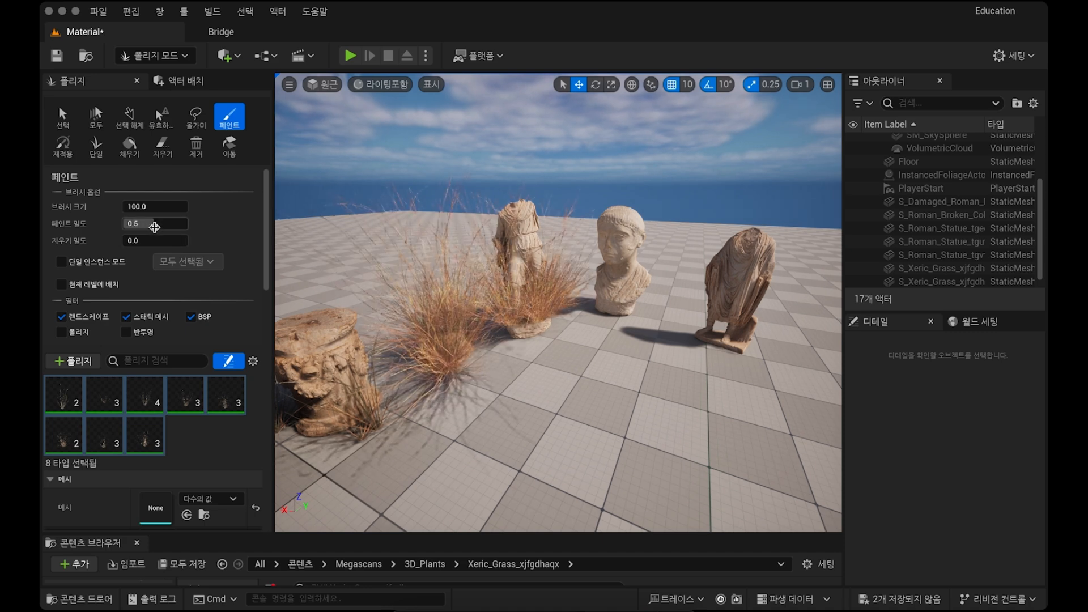
# Step: Switch the editor back to Selection mode and select the Floor beside the statues
pyautogui.press('a')
pyautogui.moveTo(531, 307); pyautogui.dragTo(708, 354, button='right')
pyautogui.press('w')
pyautogui.press('s')
pyautogui.press('s')
pyautogui.press('s')
pyautogui.press('w')
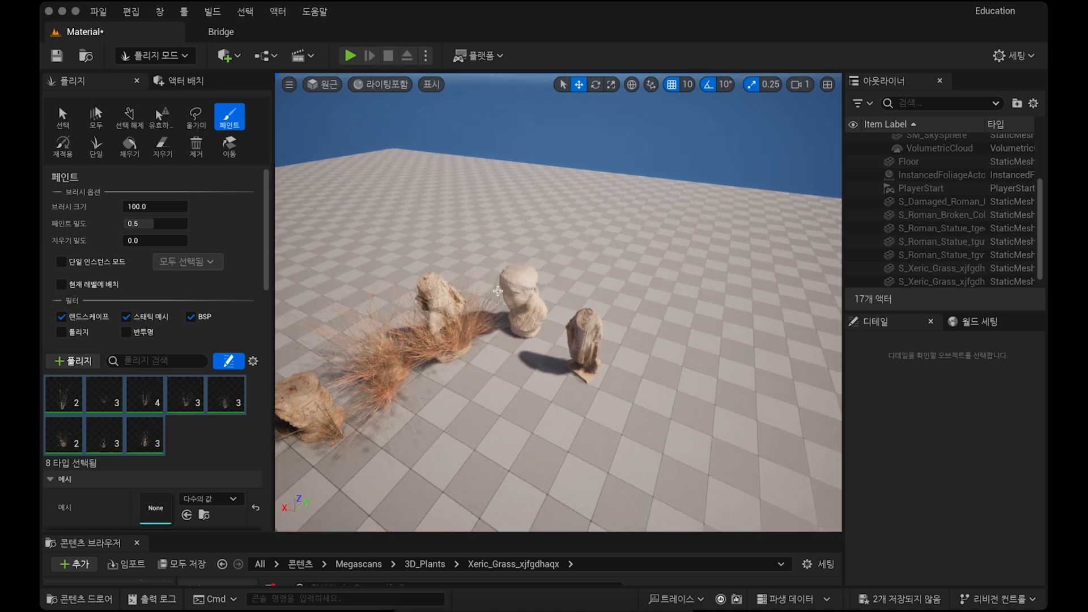
pyautogui.click(155, 56)
pyautogui.click(157, 79)
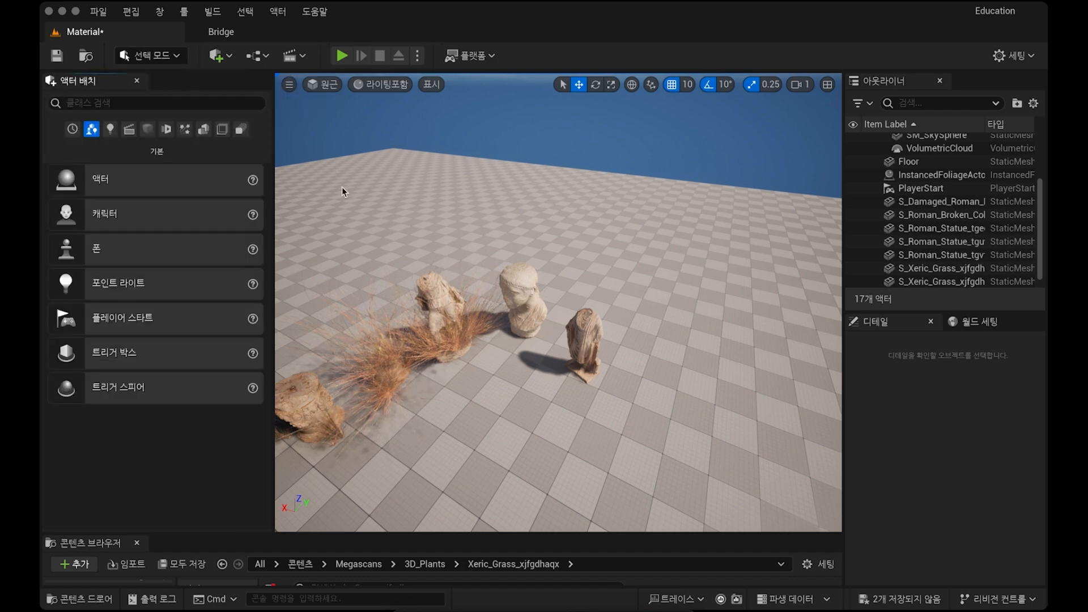
pyautogui.click(697, 307)
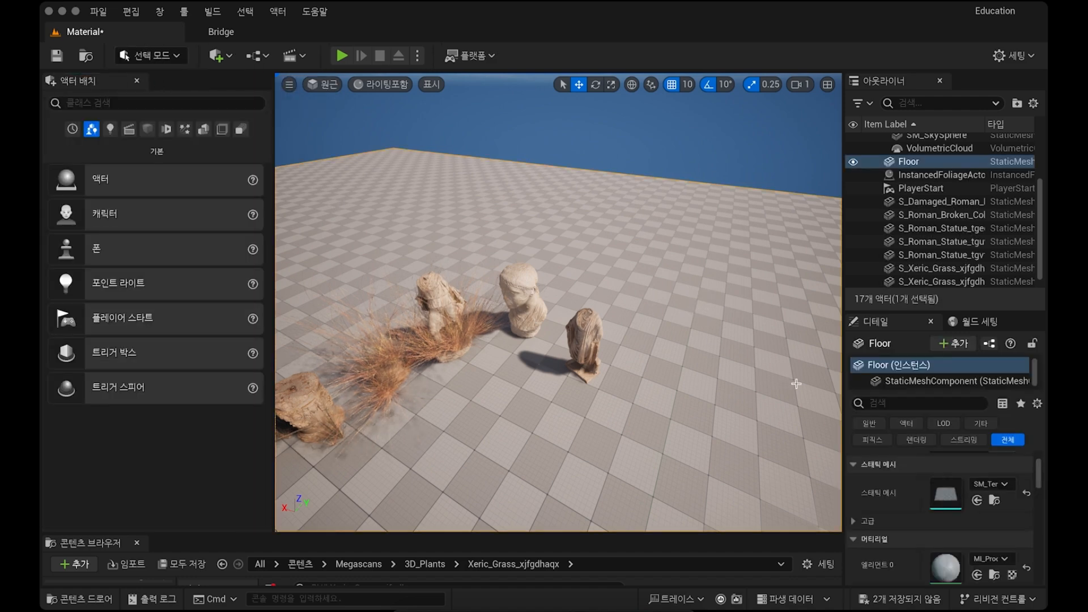
# Step: Assign the MI_Roman_Capital_wj3keaiqx_8K material instance to the Floor's Element 0
pyautogui.click(985, 561)
pyautogui.scroll(-5, 961, 470)
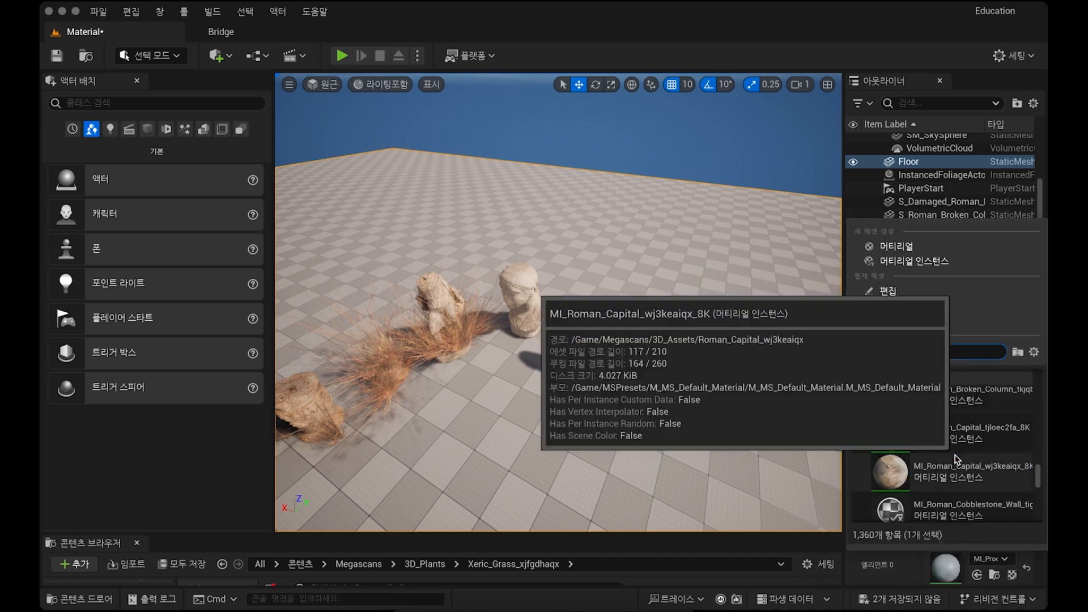
pyautogui.click(956, 477)
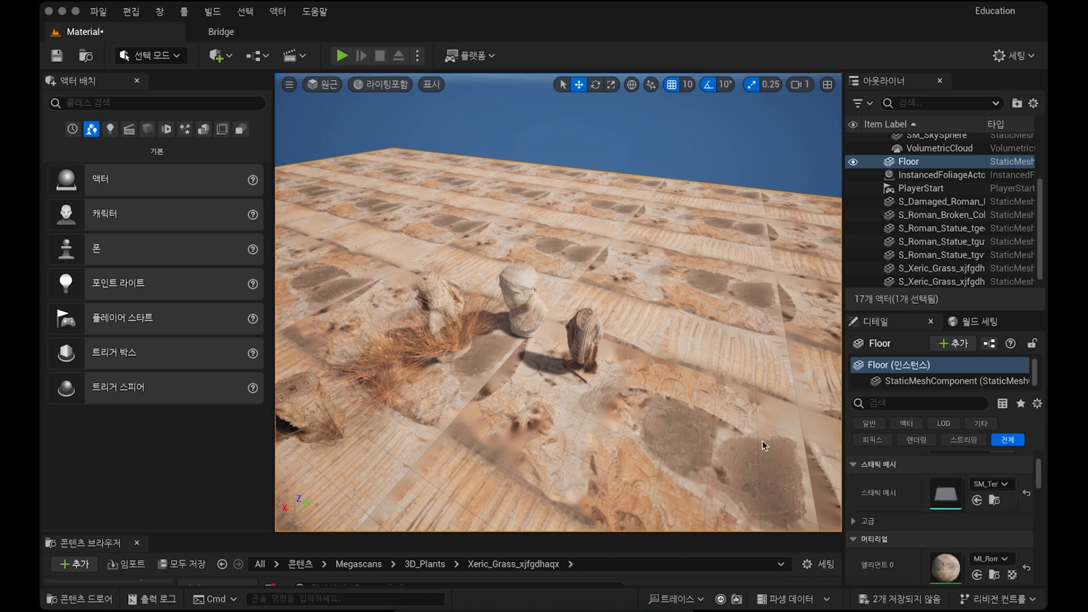
# Step: Replace the Floor's Element 0 material with the MI_Roman_Column_wj3keakqx_8K material instance
pyautogui.click(989, 559)
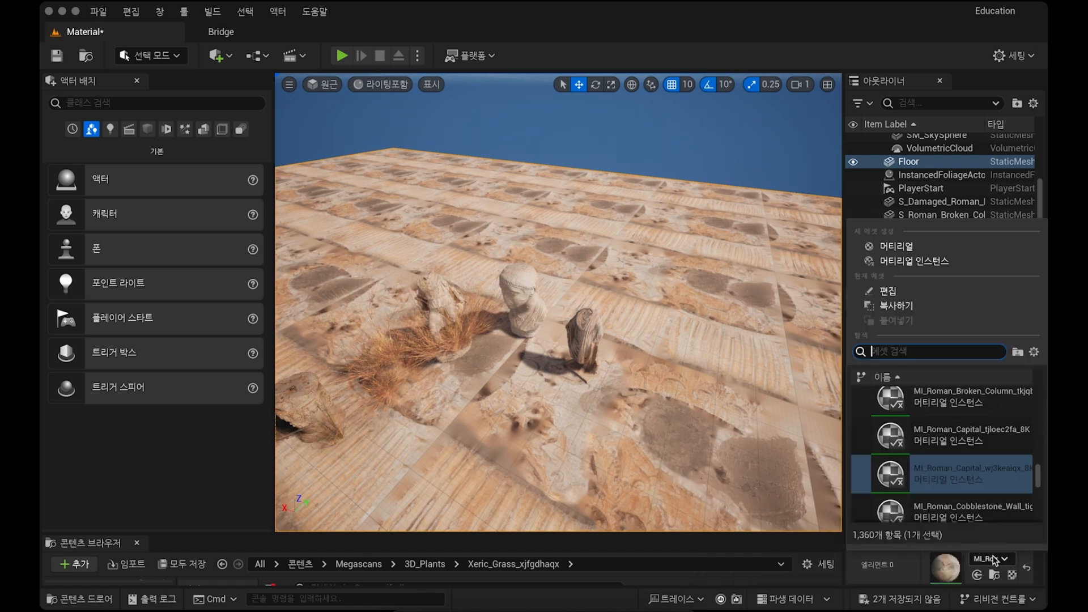
pyautogui.scroll(-3, 971, 474)
pyautogui.scroll(-3, 973, 474)
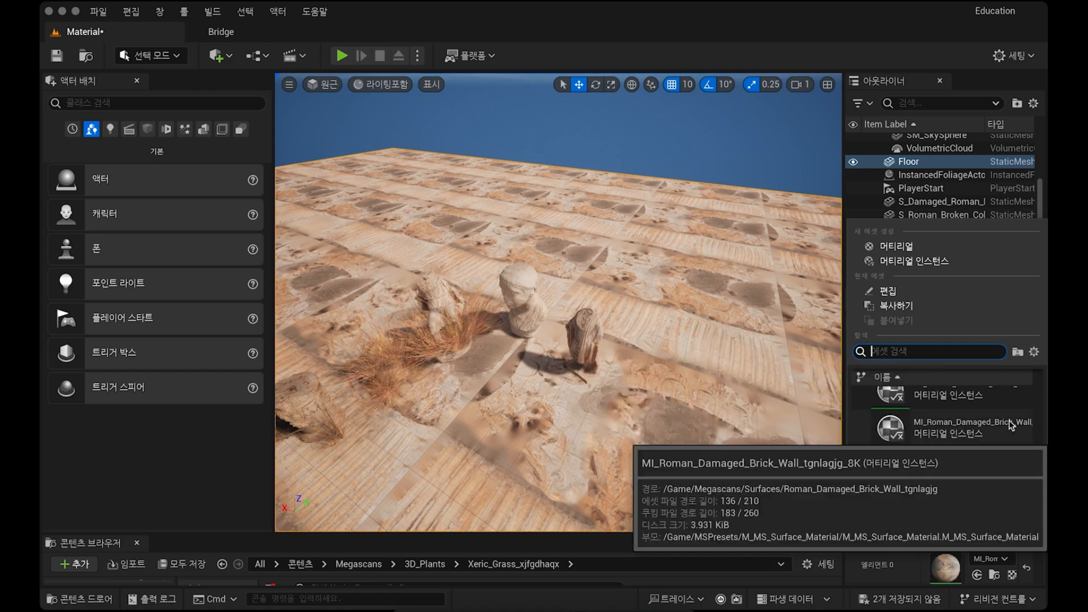
pyautogui.scroll(3, 1027, 419)
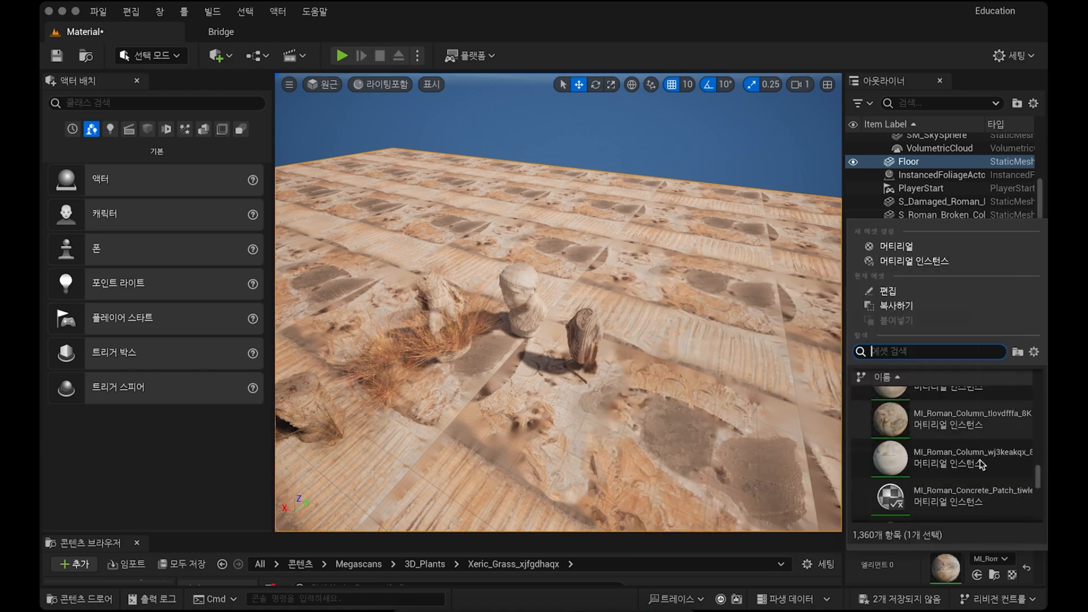
pyautogui.click(941, 458)
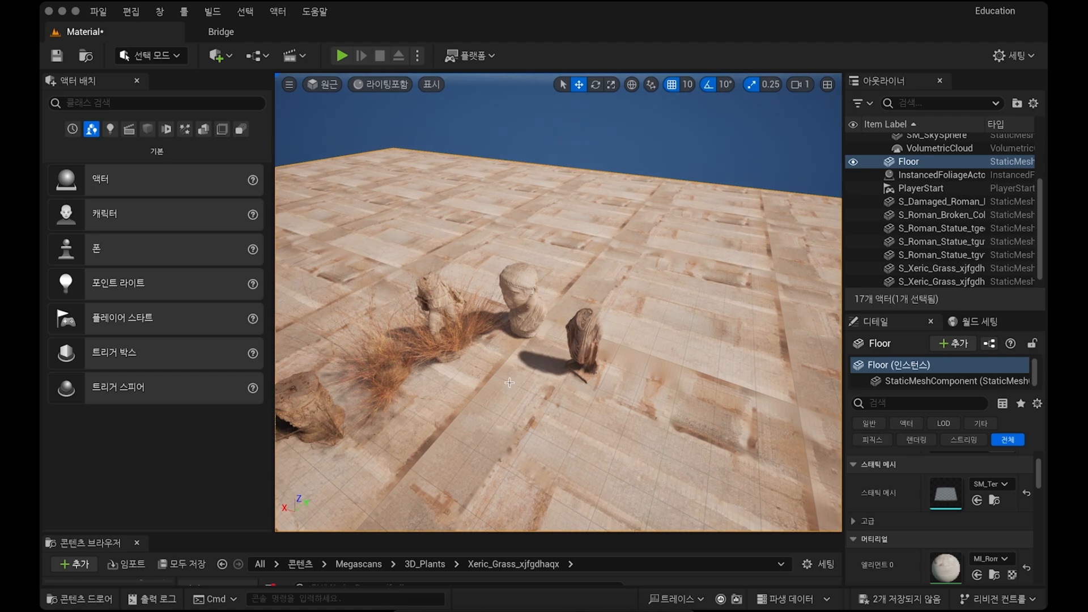
pyautogui.moveTo(455, 353); pyautogui.dragTo(455, 391, button='right')
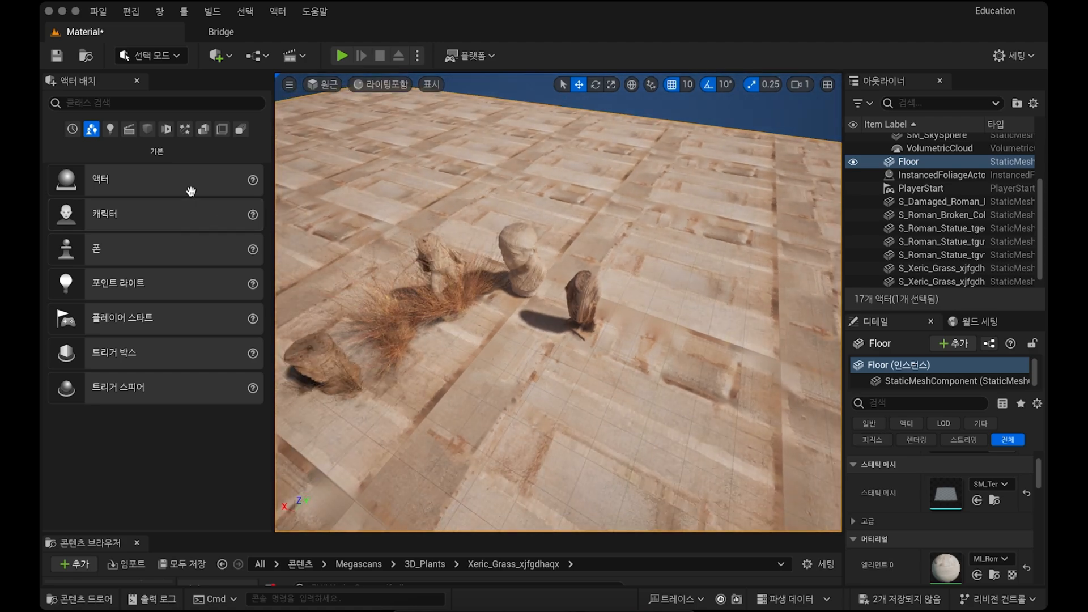
# Step: Return to Foliage mode and erase all the painted grass around the statues
pyautogui.click(153, 56)
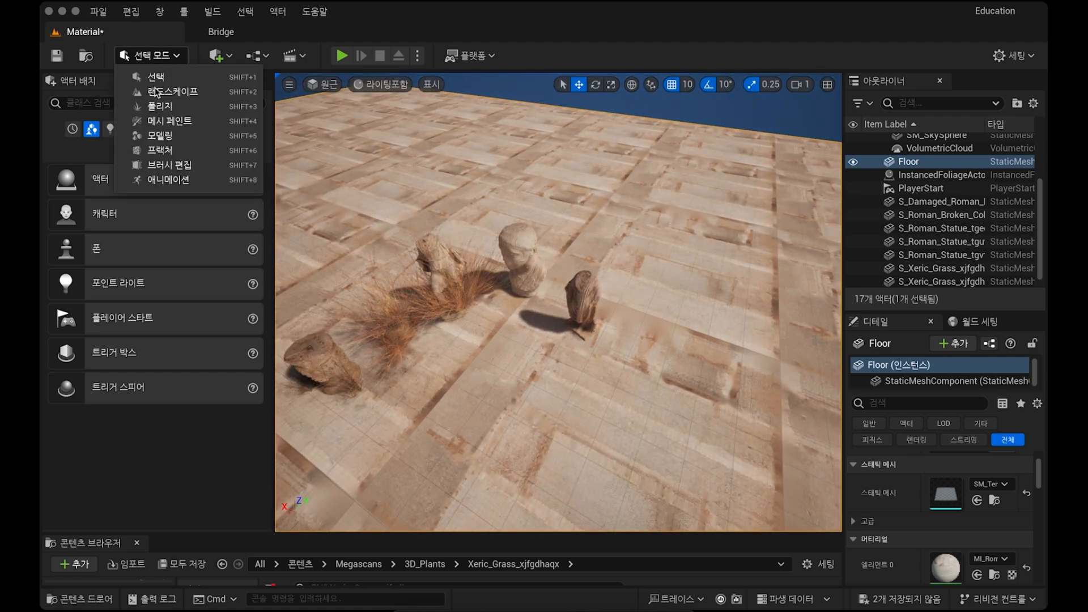
pyautogui.click(159, 106)
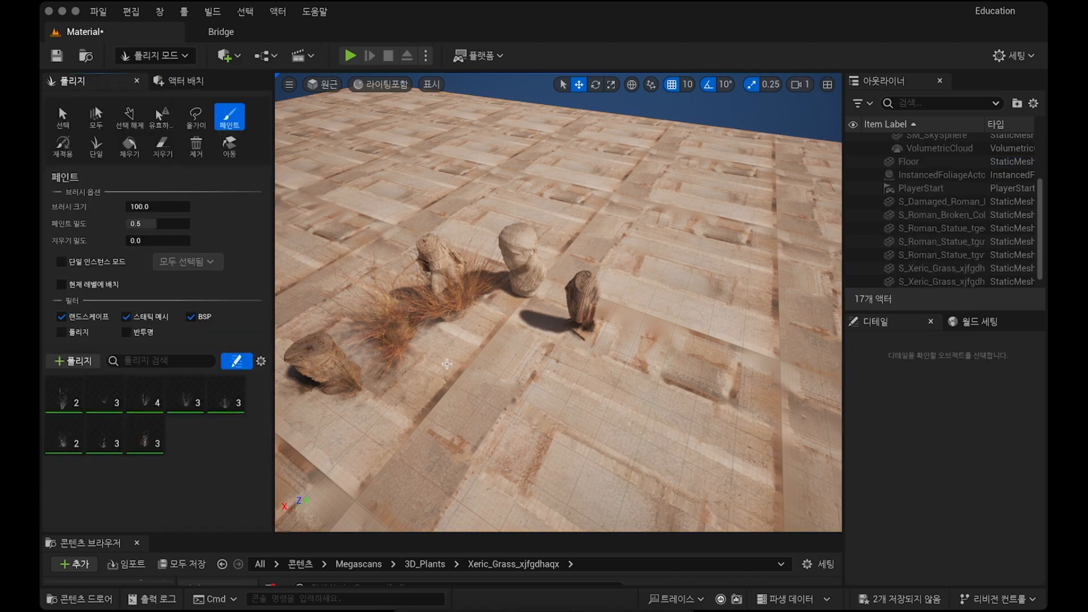
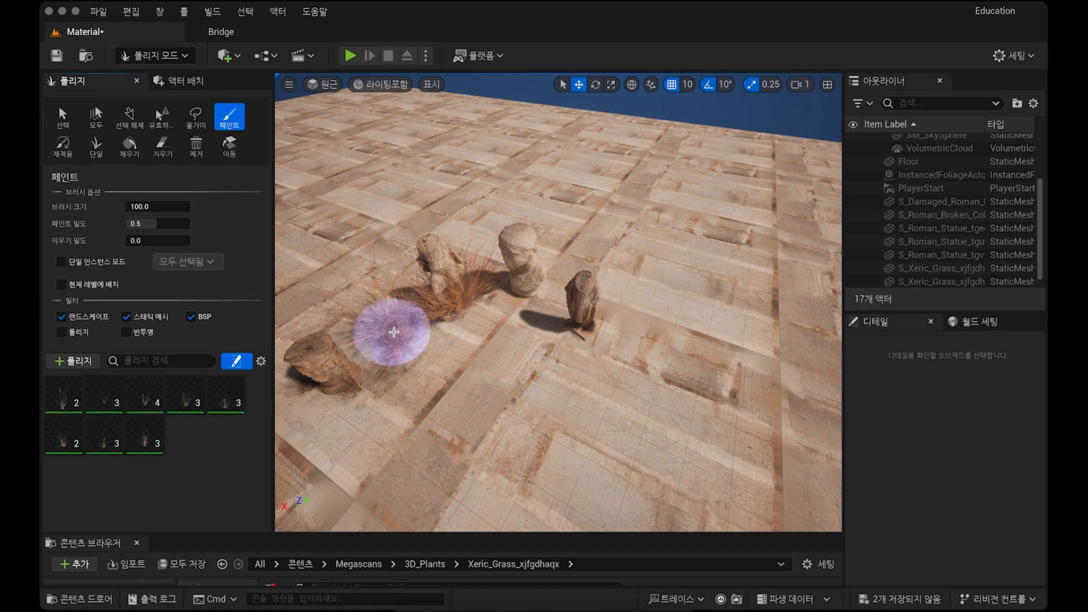
pyautogui.click(394, 331)
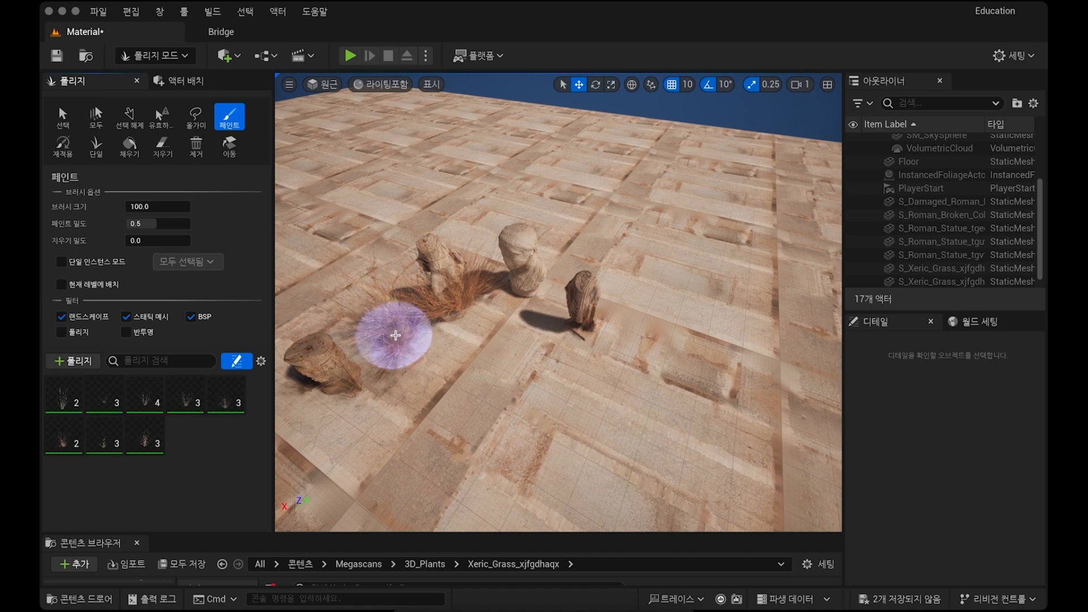
pyautogui.moveTo(389, 329)
pyautogui.keyDown('shift'); pyautogui.mouseDown()
pyautogui.moveTo(447, 312)
pyautogui.moveTo(469, 287)
pyautogui.moveTo(449, 287)
pyautogui.moveTo(411, 320)
pyautogui.mouseUp(); pyautogui.keyUp('shift')
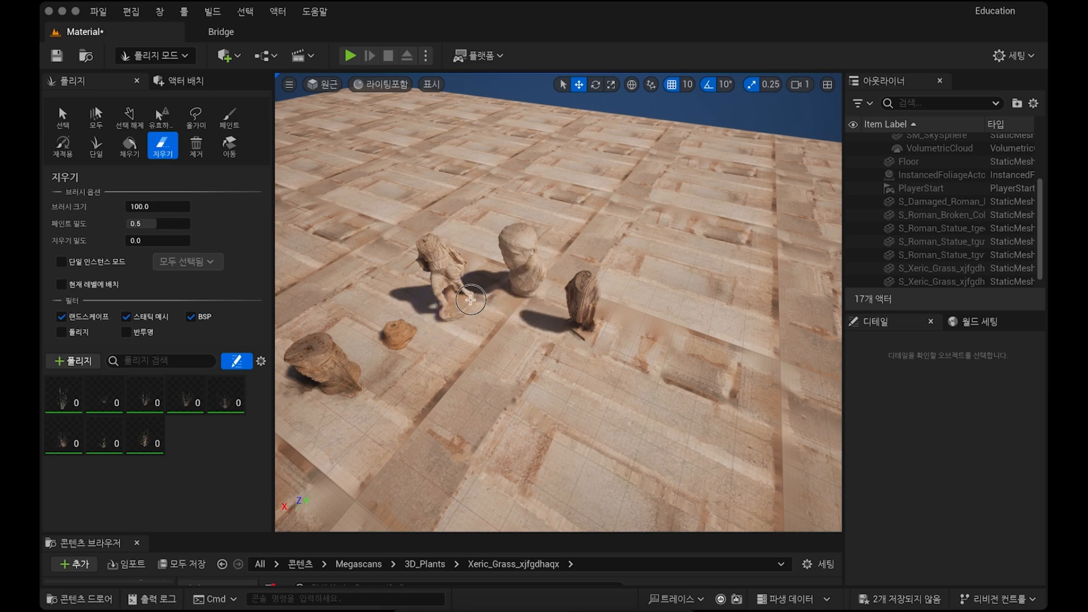
pyautogui.press('shift')
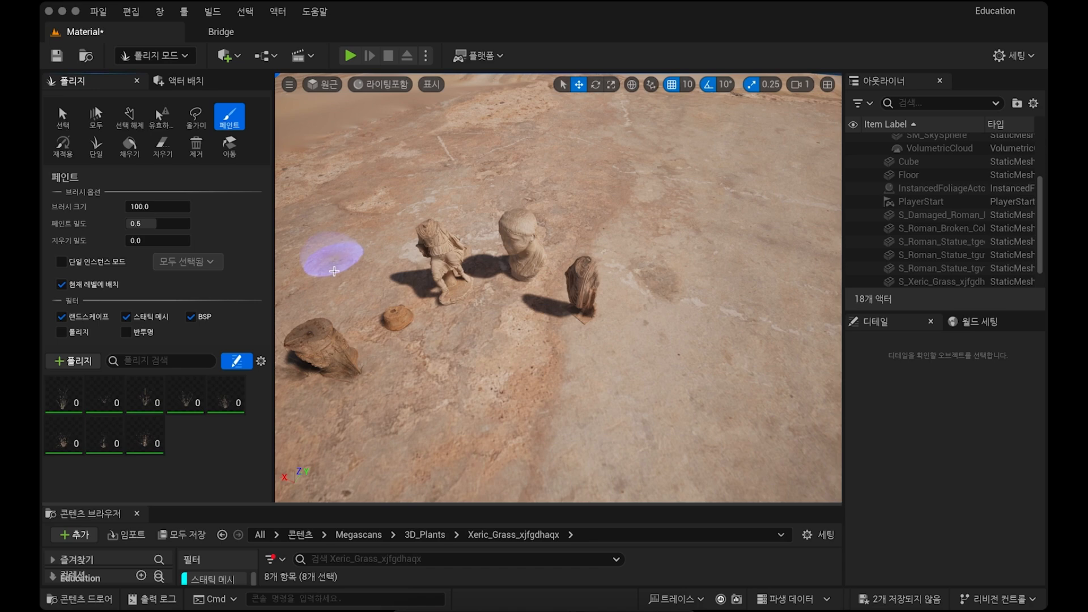
# Step: Try painting an arc of grass behind the statues at a paint density of 0.3, and undo the stroke
pyautogui.click(149, 223)
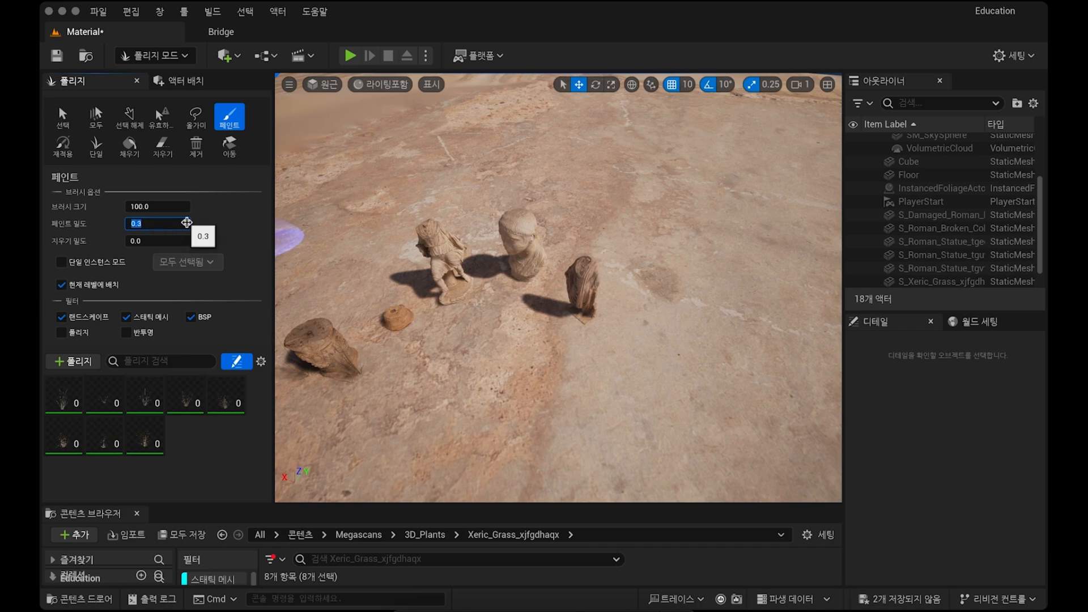
pyautogui.click(222, 223)
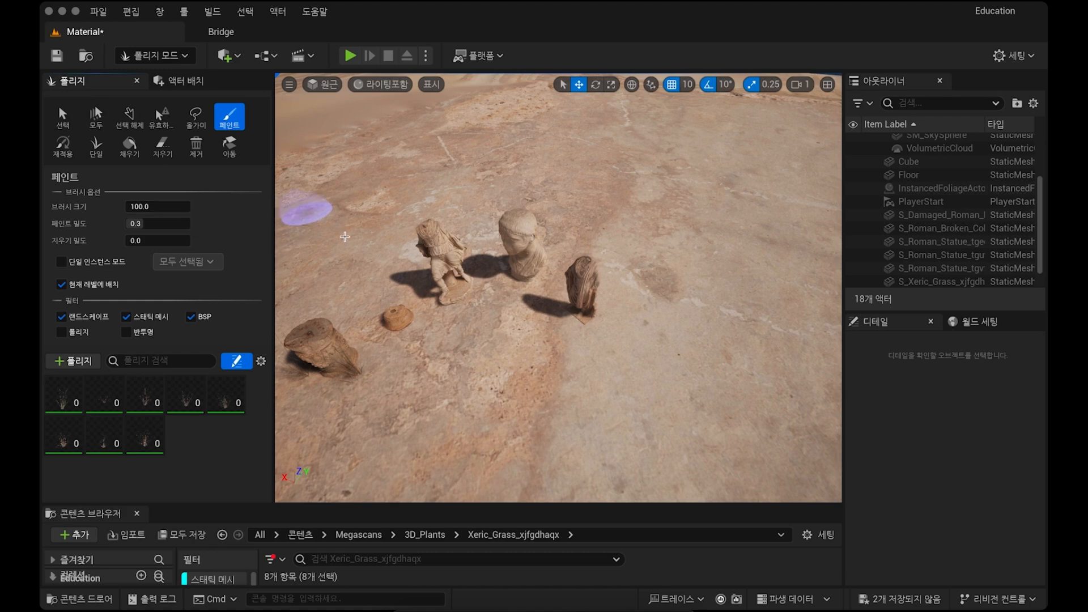
pyautogui.moveTo(323, 289)
pyautogui.mouseDown()
pyautogui.moveTo(308, 282)
pyautogui.moveTo(397, 233)
pyautogui.moveTo(590, 221)
pyautogui.moveTo(641, 255)
pyautogui.mouseUp()
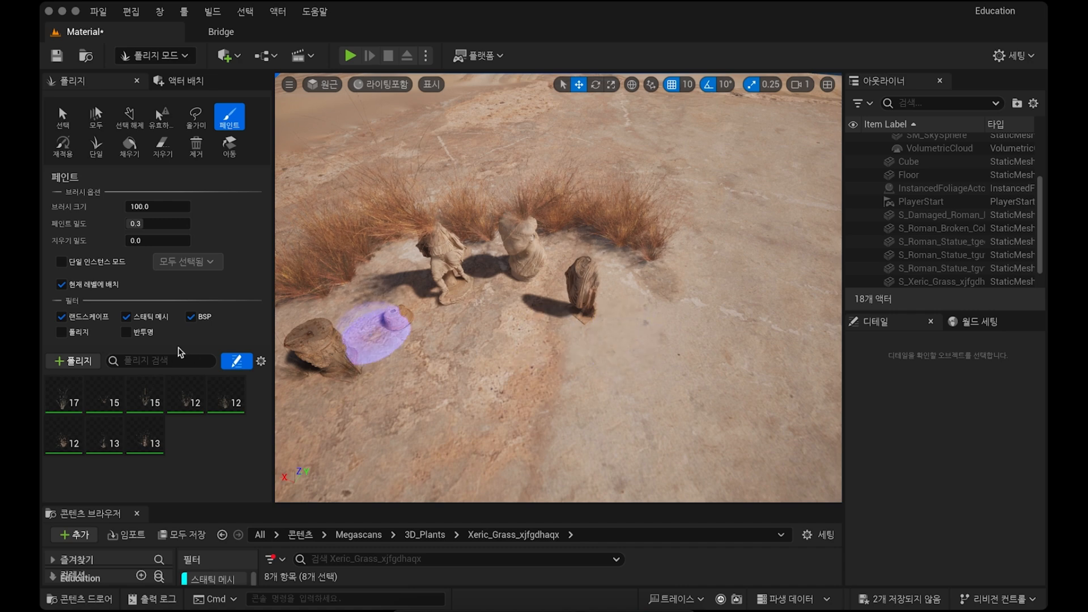
pyautogui.hotkey('ctrl', 'z')
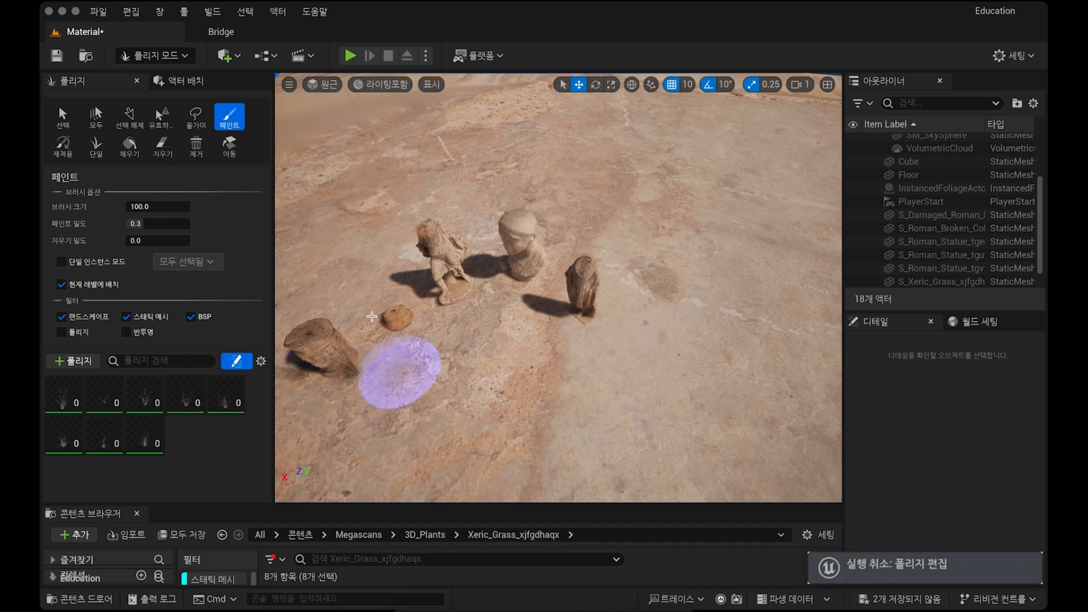
# Step: Set the paint density to 0.1 and paint grass in a wide arc behind, beside and in front of the statues
pyautogui.click(145, 224)
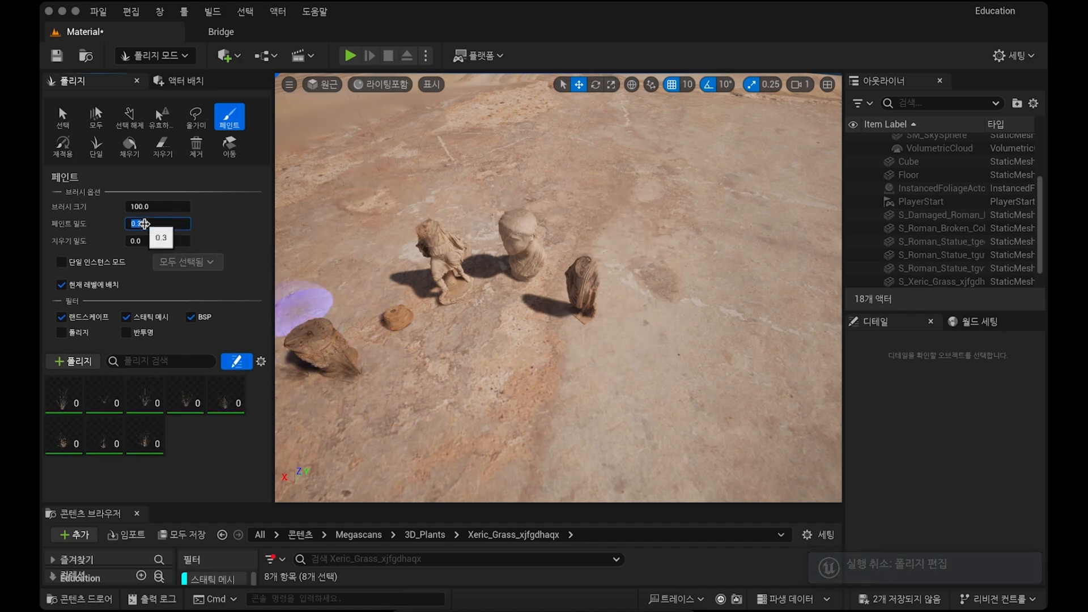
pyautogui.press('Return')
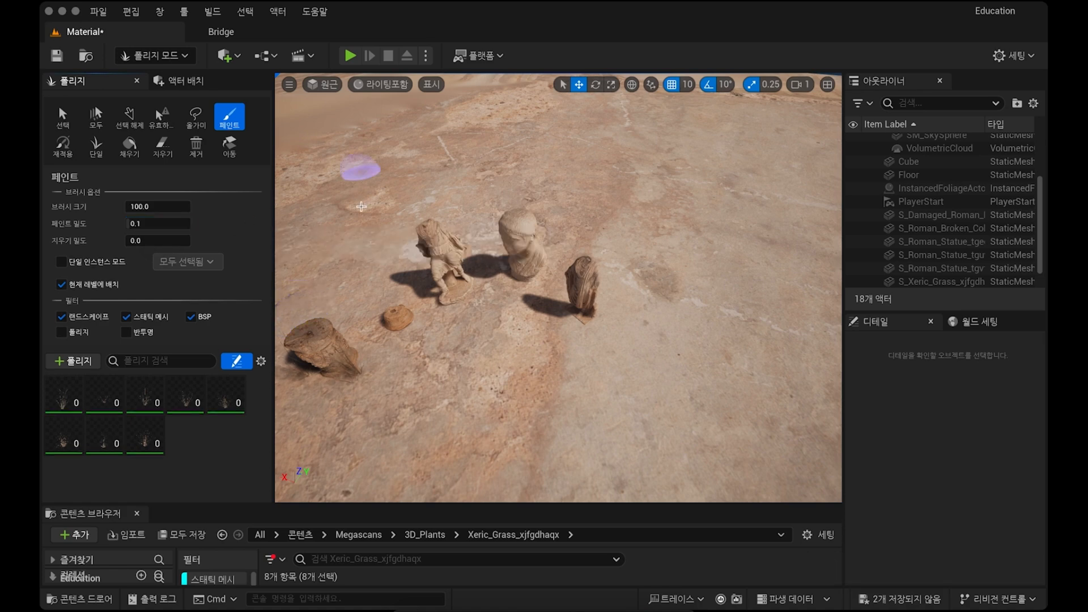
pyautogui.moveTo(349, 252)
pyautogui.mouseDown()
pyautogui.moveTo(399, 203)
pyautogui.moveTo(499, 176)
pyautogui.moveTo(554, 189)
pyautogui.moveTo(644, 243)
pyautogui.moveTo(668, 297)
pyautogui.moveTo(656, 328)
pyautogui.moveTo(663, 376)
pyautogui.moveTo(731, 315)
pyautogui.moveTo(733, 238)
pyautogui.moveTo(624, 183)
pyautogui.moveTo(628, 150)
pyautogui.moveTo(655, 145)
pyautogui.moveTo(687, 170)
pyautogui.moveTo(695, 194)
pyautogui.moveTo(695, 231)
pyautogui.moveTo(665, 306)
pyautogui.mouseUp()
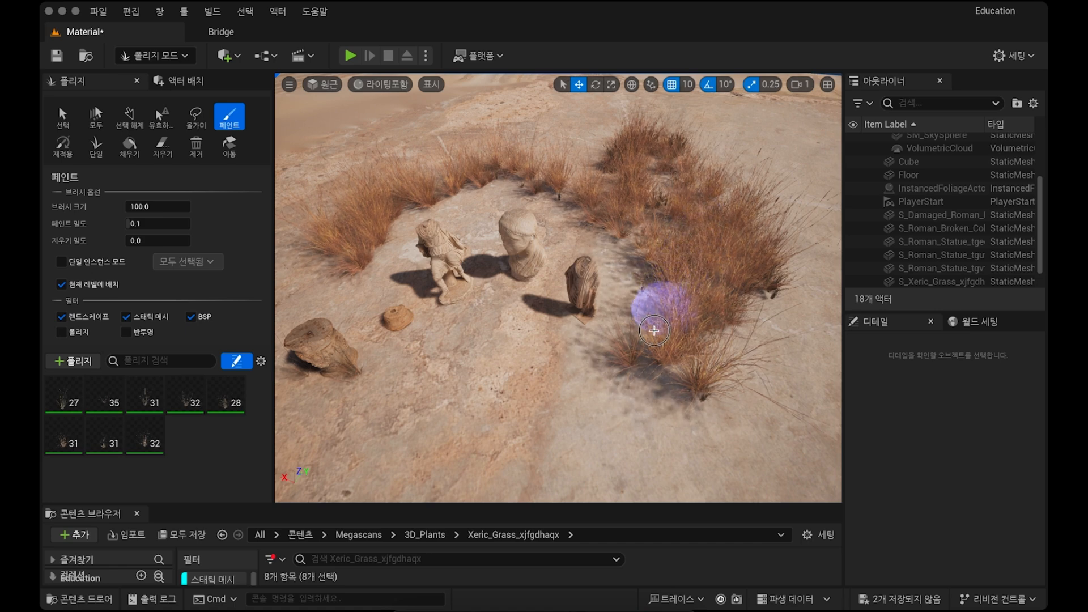
pyautogui.moveTo(624, 392)
pyautogui.mouseDown()
pyautogui.moveTo(539, 437)
pyautogui.moveTo(484, 442)
pyautogui.moveTo(652, 448)
pyautogui.moveTo(707, 418)
pyautogui.mouseUp()
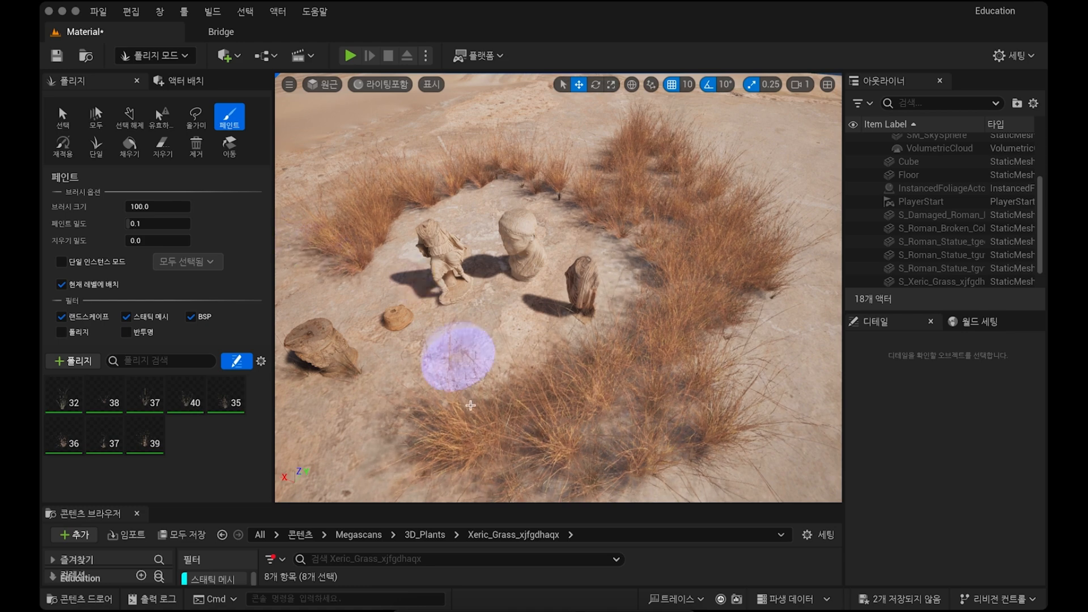
# Step: Erase the painted grass in front of and beside the statues and thin out the patch behind them
pyautogui.keyDown('shift'); pyautogui.moveTo(461, 413); pyautogui.dragTo(487, 443); pyautogui.keyUp('shift')
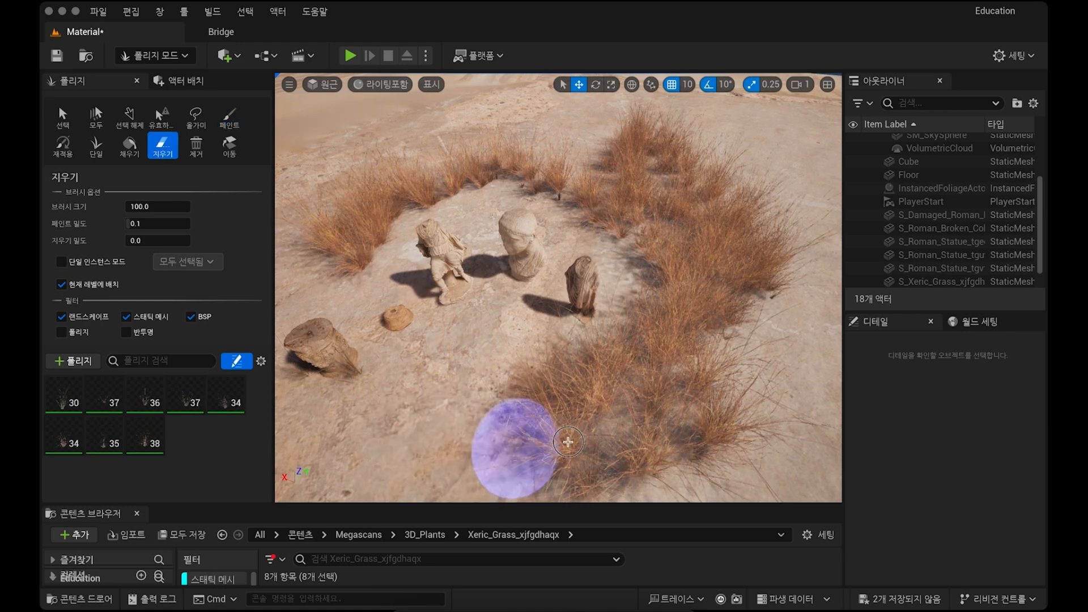
pyautogui.keyDown('shift'); pyautogui.moveTo(642, 418); pyautogui.dragTo(684, 398); pyautogui.keyUp('shift')
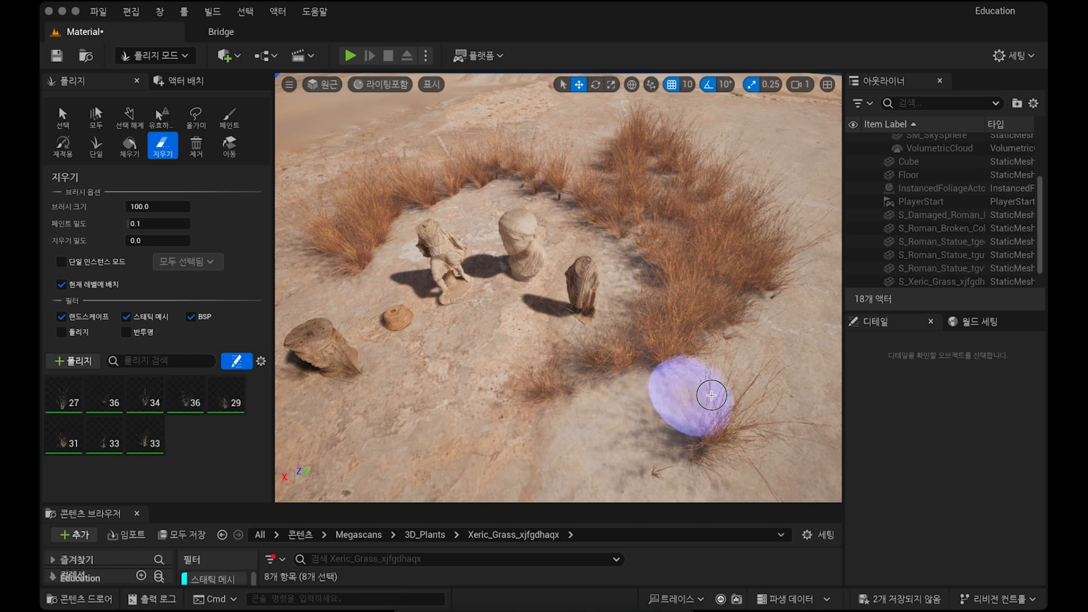
pyautogui.moveTo(630, 394)
pyautogui.mouseDown()
pyautogui.moveTo(610, 379)
pyautogui.moveTo(575, 389)
pyautogui.moveTo(641, 369)
pyautogui.moveTo(747, 259)
pyautogui.moveTo(689, 221)
pyautogui.mouseUp()
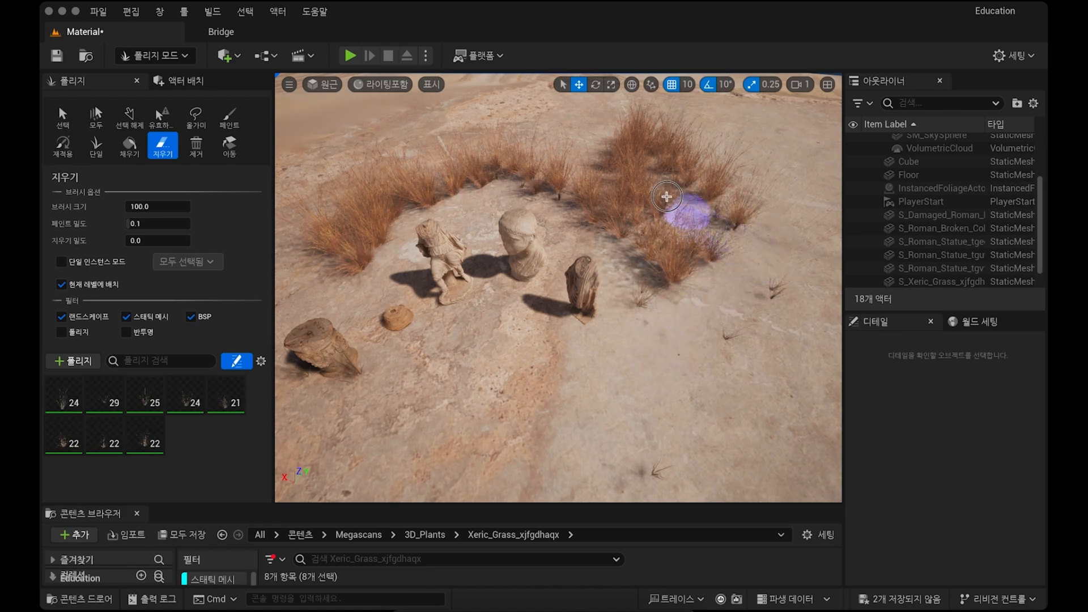
pyautogui.moveTo(627, 187)
pyautogui.mouseDown()
pyautogui.moveTo(672, 266)
pyautogui.moveTo(698, 253)
pyautogui.moveTo(711, 223)
pyautogui.mouseUp()
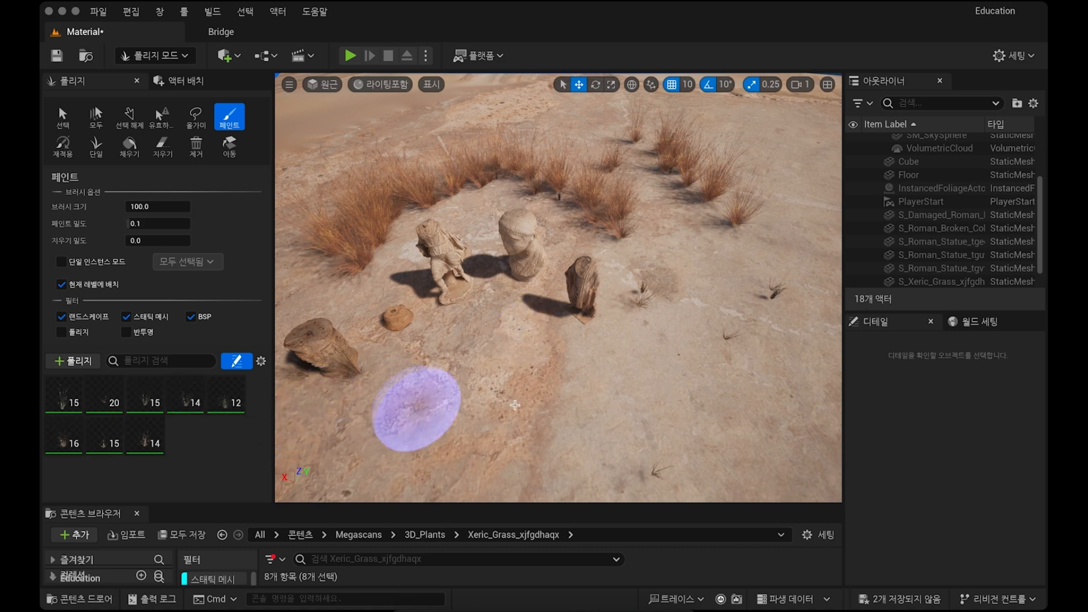
# Step: Set the paint density to 0.05 and paint sparse grass around the open side of the statues
pyautogui.click(153, 223)
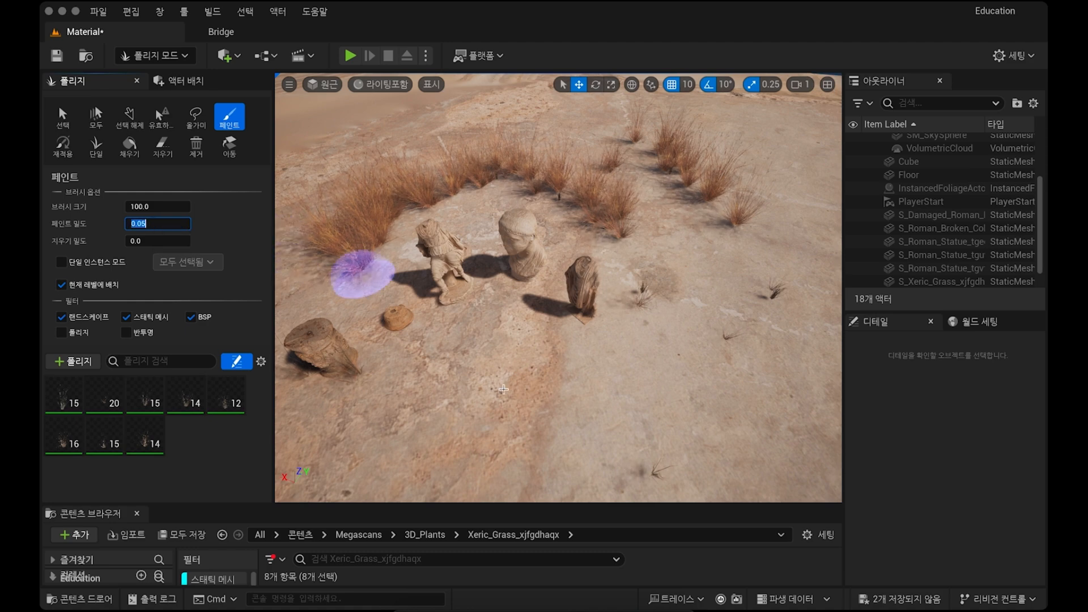
pyautogui.moveTo(542, 423)
pyautogui.mouseDown()
pyautogui.moveTo(627, 403)
pyautogui.moveTo(694, 357)
pyautogui.moveTo(706, 317)
pyautogui.moveTo(694, 275)
pyautogui.moveTo(668, 250)
pyautogui.moveTo(601, 357)
pyautogui.moveTo(566, 376)
pyautogui.moveTo(472, 358)
pyautogui.mouseUp()
# Step: Move close to the statues and paint grass onto the head and body of the central bust
pyautogui.moveTo(472, 358)
pyautogui.mouseDown(button='right')
pyautogui.moveTo(475, 377)
pyautogui.moveTo(578, 371)
pyautogui.moveTo(584, 284)
pyautogui.moveTo(547, 281)
pyautogui.moveTo(535, 297)
pyautogui.moveTo(448, 289)
pyautogui.moveTo(454, 266)
pyautogui.moveTo(524, 215)
pyautogui.moveTo(544, 215)
pyautogui.mouseUp(button='right')
pyautogui.press('w')
pyautogui.press('w')
pyautogui.press('s')
pyautogui.press('q')
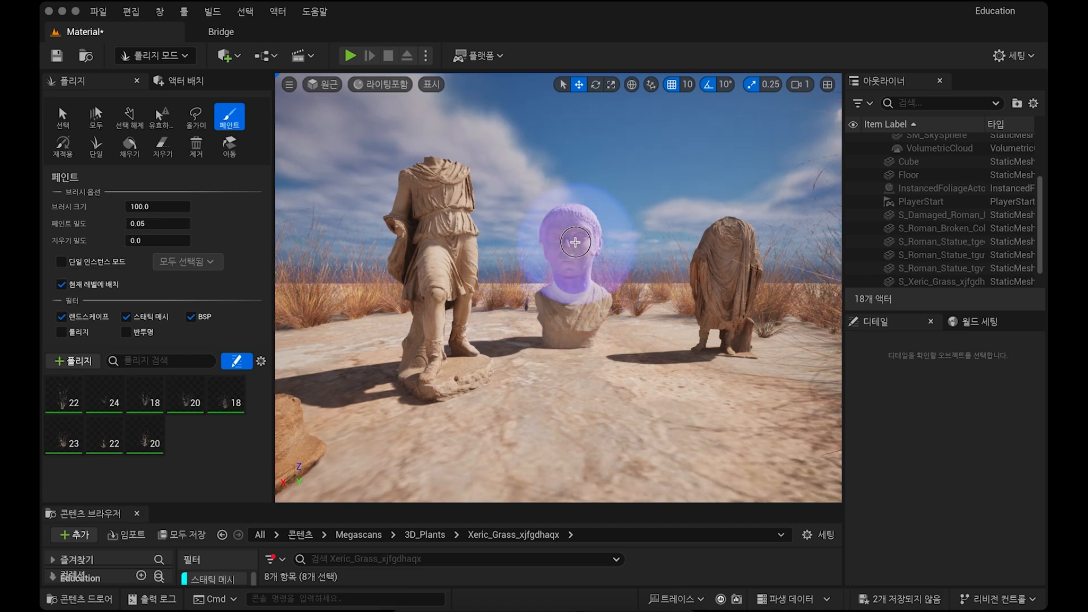
pyautogui.click(572, 222)
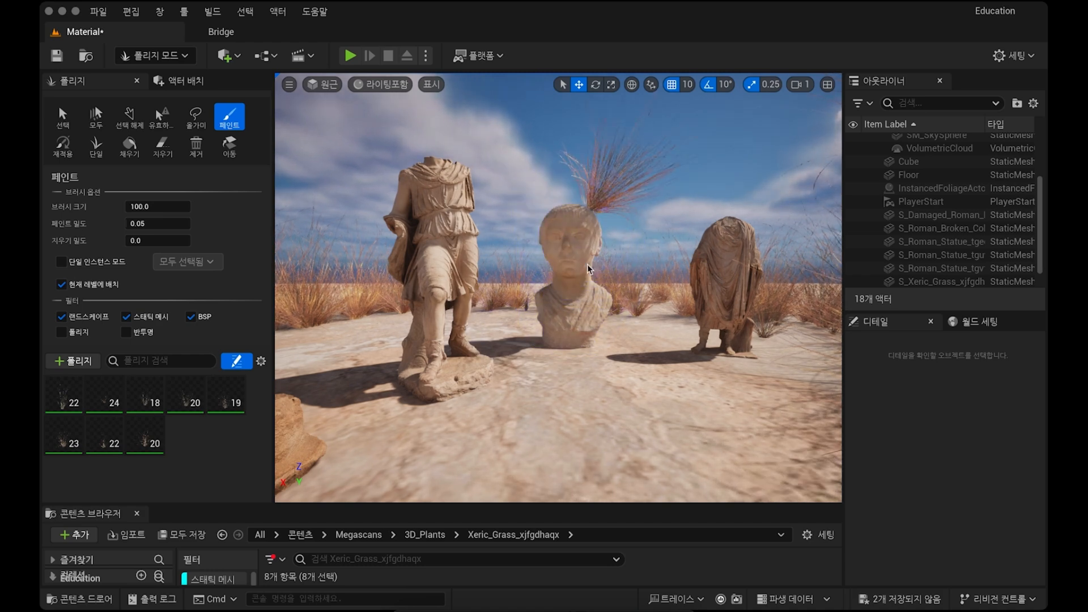
pyautogui.moveTo(547, 228); pyautogui.dragTo(551, 283, button='right')
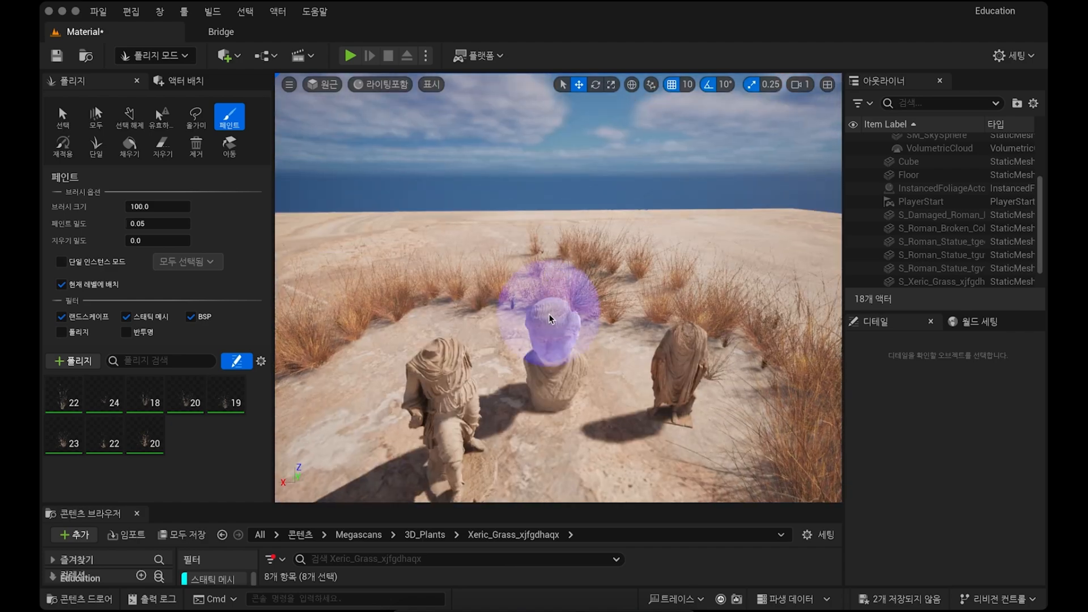
pyautogui.moveTo(544, 326)
pyautogui.mouseDown()
pyautogui.moveTo(530, 315)
pyautogui.moveTo(547, 367)
pyautogui.mouseUp()
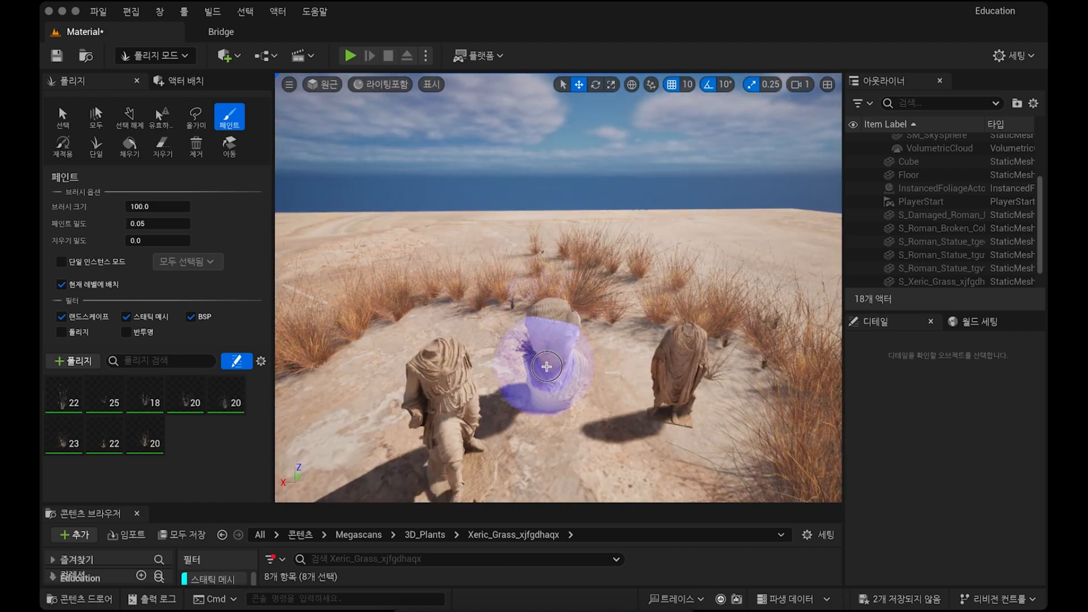
# Step: Set the paint density to 0.7 and paint denser grass over the central bust
pyautogui.click(141, 226)
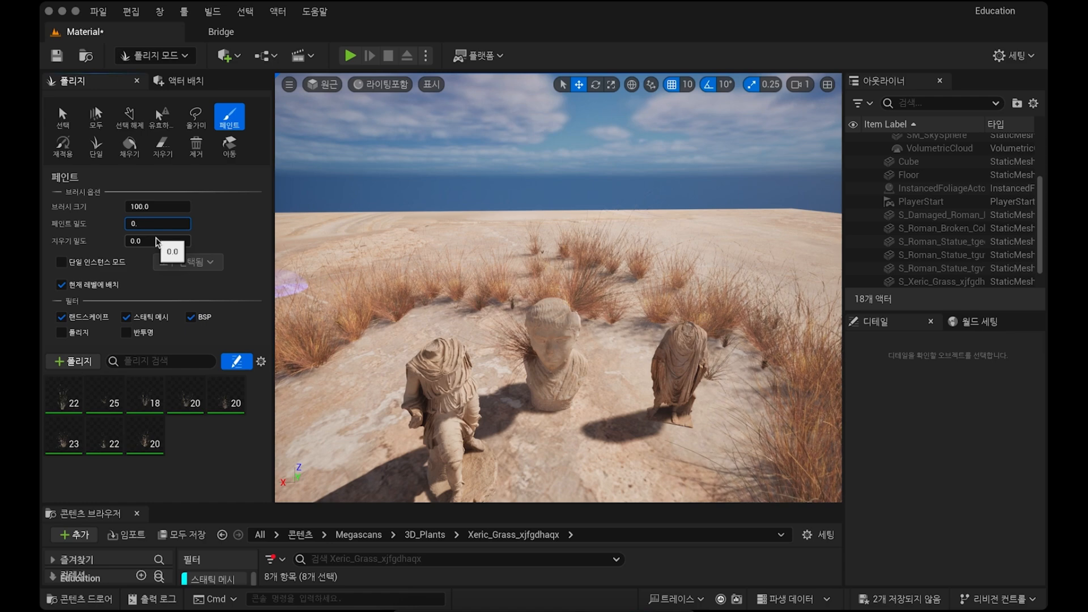
pyautogui.press('Return')
pyautogui.moveTo(555, 344)
pyautogui.mouseDown()
pyautogui.moveTo(539, 376)
pyautogui.moveTo(554, 369)
pyautogui.moveTo(616, 405)
pyautogui.mouseUp()
# Step: Set the brush size to 300, try painting a wide grass arc behind the statues, and undo the stroke
pyautogui.moveTo(616, 405)
pyautogui.mouseDown(button='right')
pyautogui.moveTo(616, 393)
pyautogui.moveTo(584, 420)
pyautogui.moveTo(584, 357)
pyautogui.moveTo(567, 397)
pyautogui.moveTo(532, 405)
pyautogui.moveTo(561, 403)
pyautogui.moveTo(561, 430)
pyautogui.moveTo(519, 439)
pyautogui.moveTo(479, 386)
pyautogui.mouseUp(button='right')
pyautogui.press('s')
pyautogui.press('s')
pyautogui.press('w')
pyautogui.press('e')
pyautogui.press('s')
pyautogui.press('s')
pyautogui.press('s')
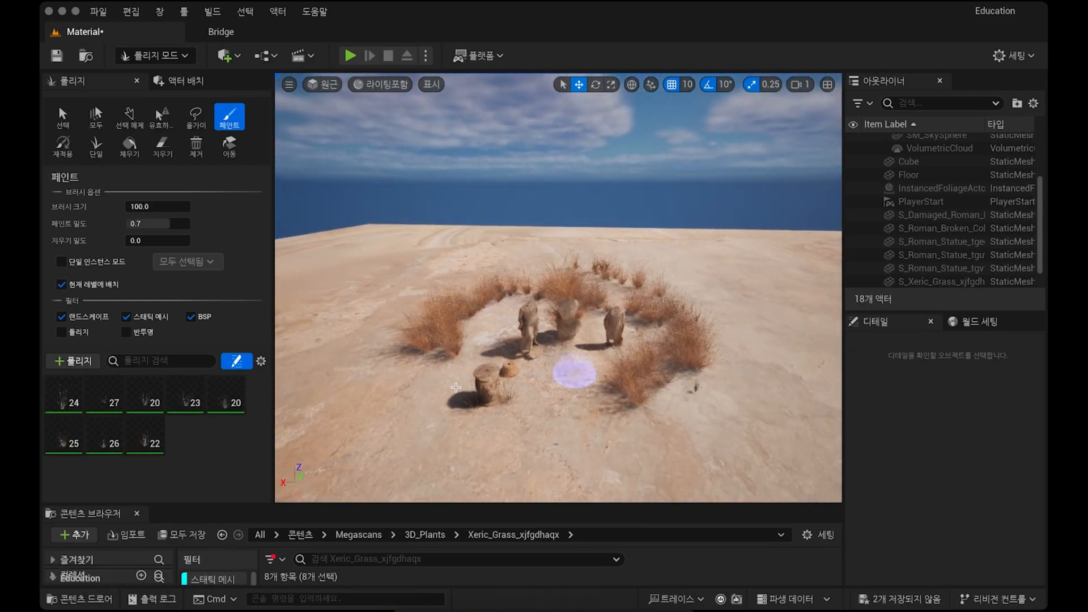
pyautogui.click(145, 205)
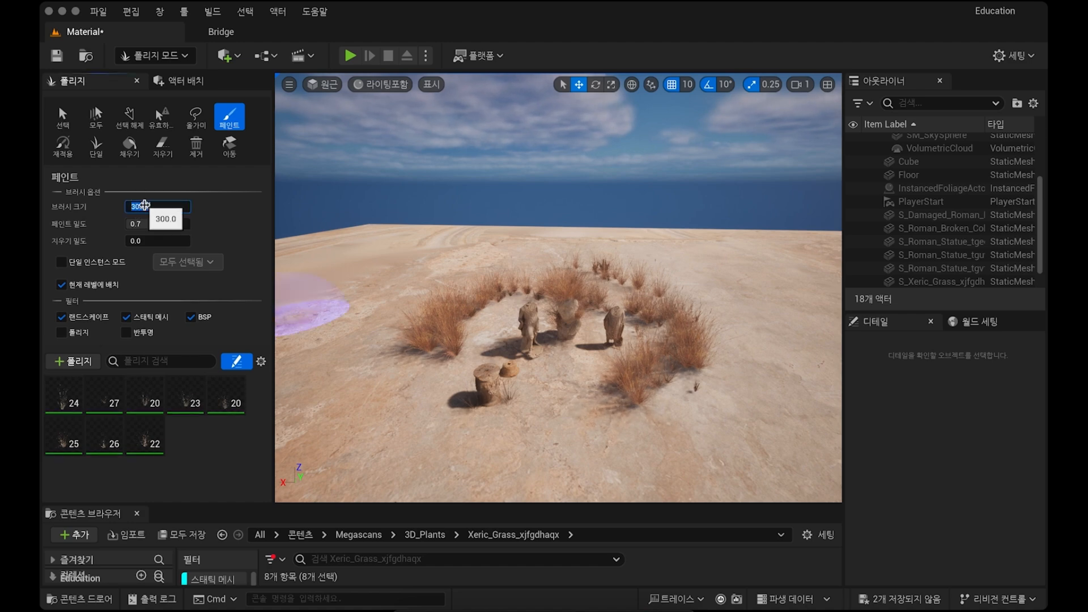
pyautogui.moveTo(359, 323)
pyautogui.mouseDown()
pyautogui.moveTo(448, 271)
pyautogui.moveTo(577, 261)
pyautogui.mouseUp()
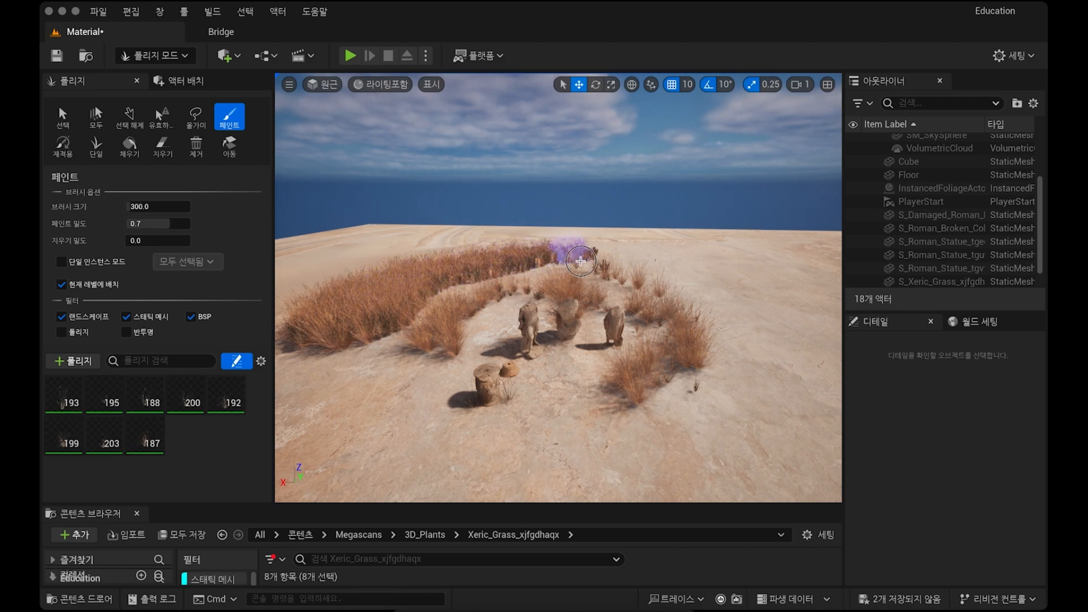
pyautogui.hotkey('ctrl', 'z')
# Step: Set the paint density to 0.1 and paint a wide ring of grass all around the statues
pyautogui.click(151, 222)
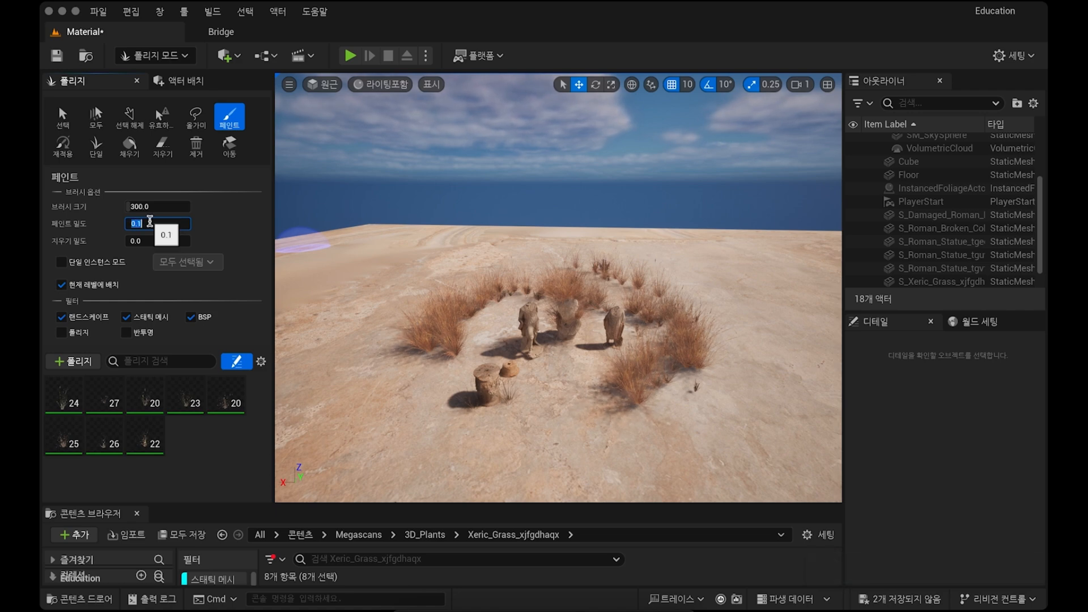
pyautogui.moveTo(363, 319)
pyautogui.mouseDown()
pyautogui.moveTo(340, 328)
pyautogui.moveTo(365, 323)
pyautogui.moveTo(352, 316)
pyautogui.moveTo(420, 273)
pyautogui.moveTo(478, 257)
pyautogui.moveTo(593, 265)
pyautogui.moveTo(704, 380)
pyautogui.moveTo(722, 424)
pyautogui.moveTo(595, 450)
pyautogui.moveTo(498, 450)
pyautogui.moveTo(391, 413)
pyautogui.moveTo(352, 376)
pyautogui.moveTo(357, 340)
pyautogui.moveTo(433, 280)
pyautogui.moveTo(516, 255)
pyautogui.mouseUp()
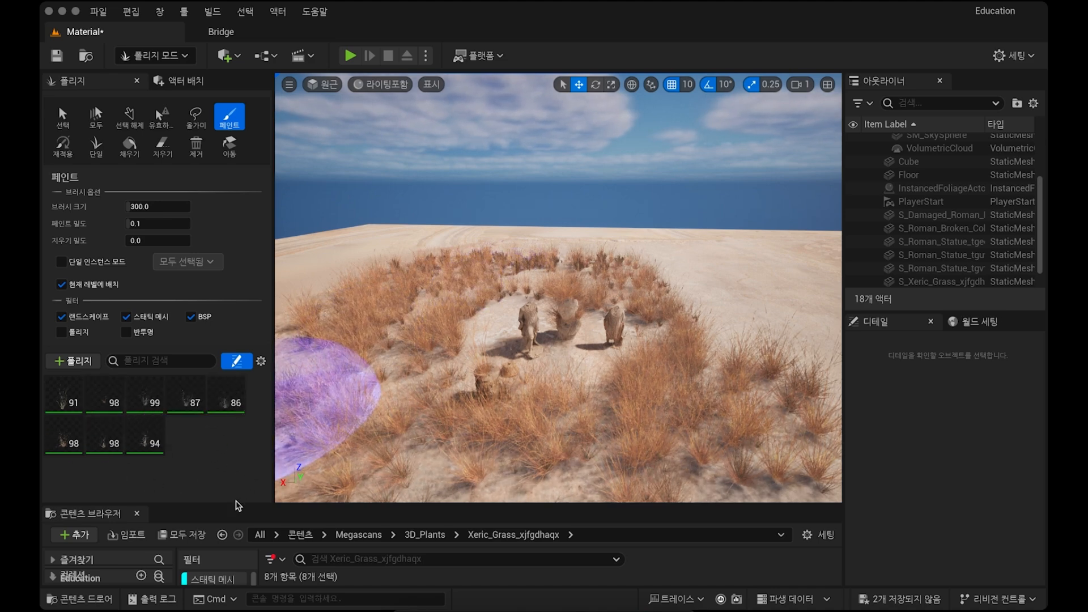
# Step: Enlarge the content browser area and switch the editor to Selection mode
pyautogui.moveTo(238, 505); pyautogui.dragTo(242, 412)
pyautogui.click(176, 59)
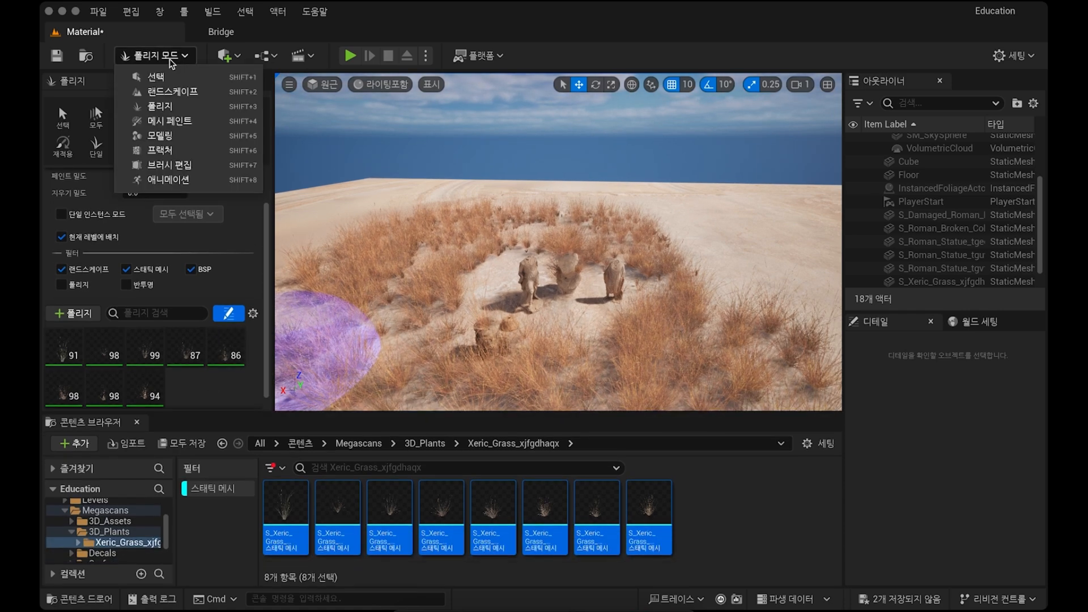
pyautogui.click(168, 77)
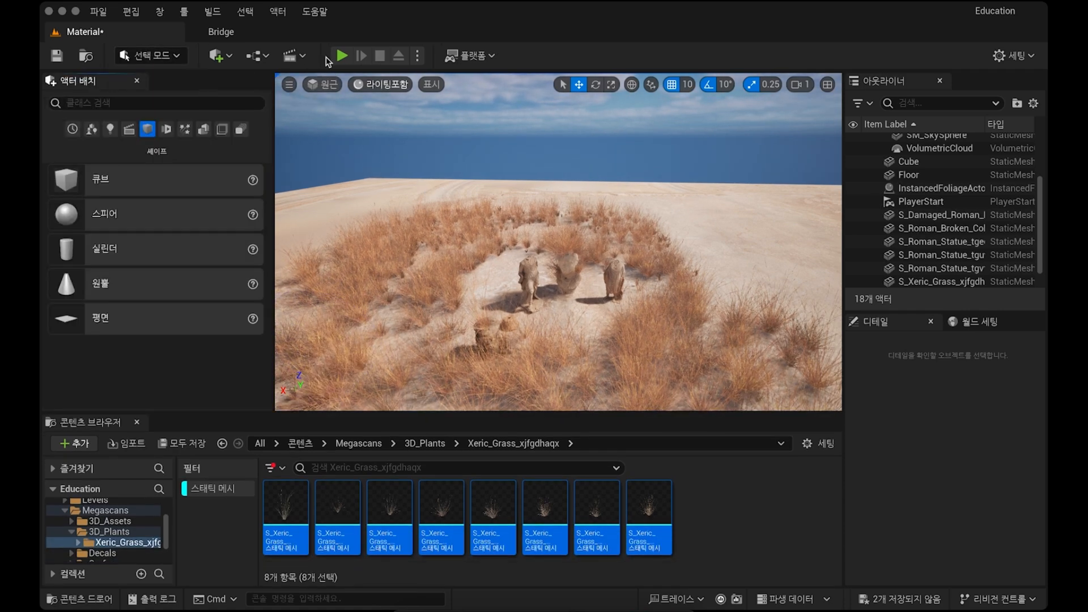
# Step: Play the level, run the character through the grass and around the statues, and end the play session
pyautogui.click(342, 55)
pyautogui.press('w')
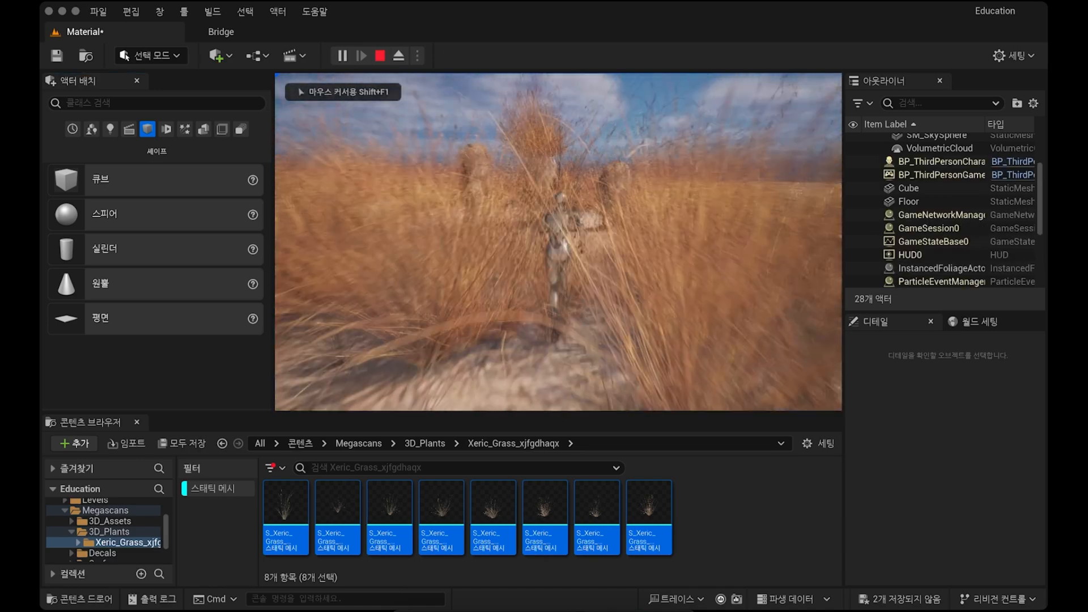
pyautogui.press('w')
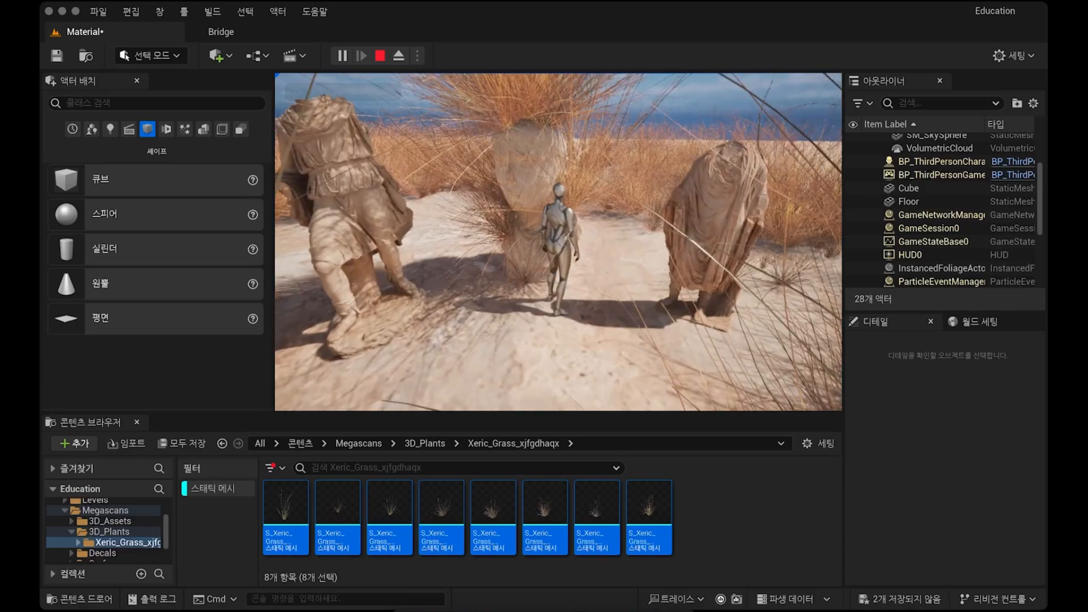
pyautogui.press('w')
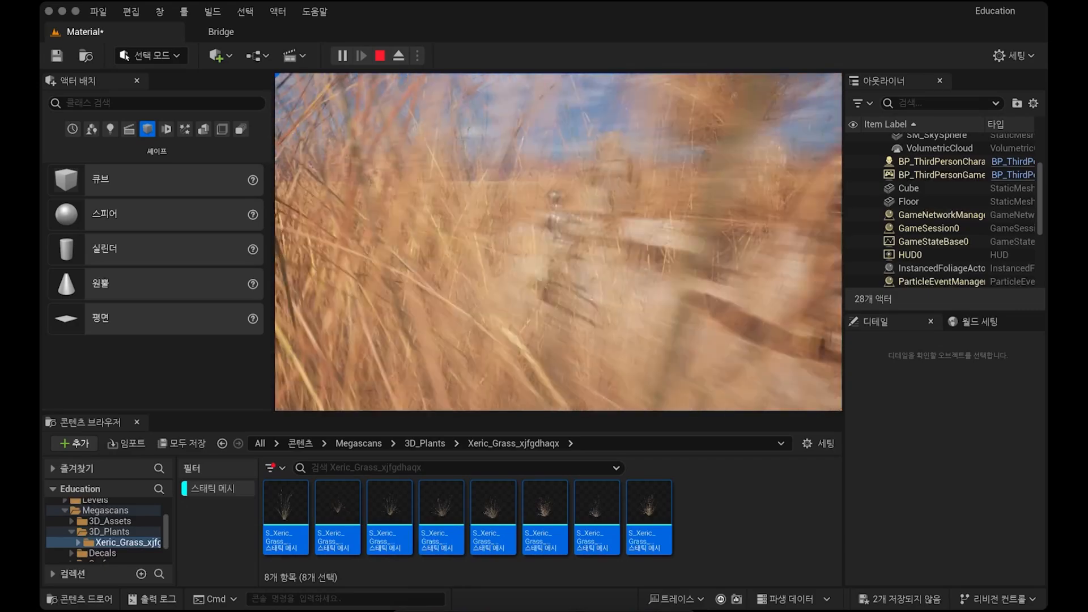
pyautogui.press('w')
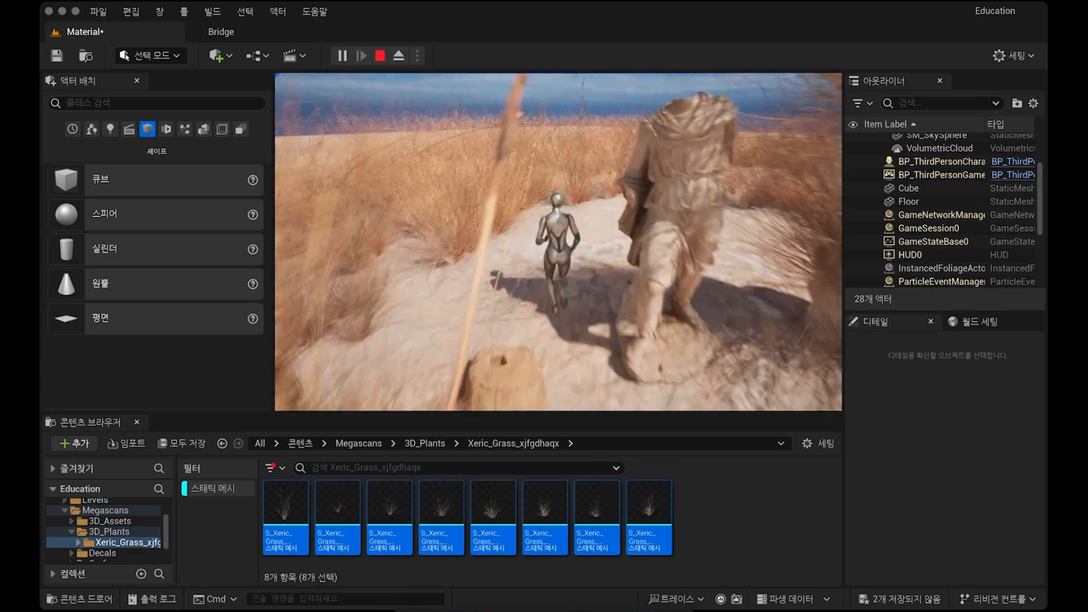
pyautogui.press('w')
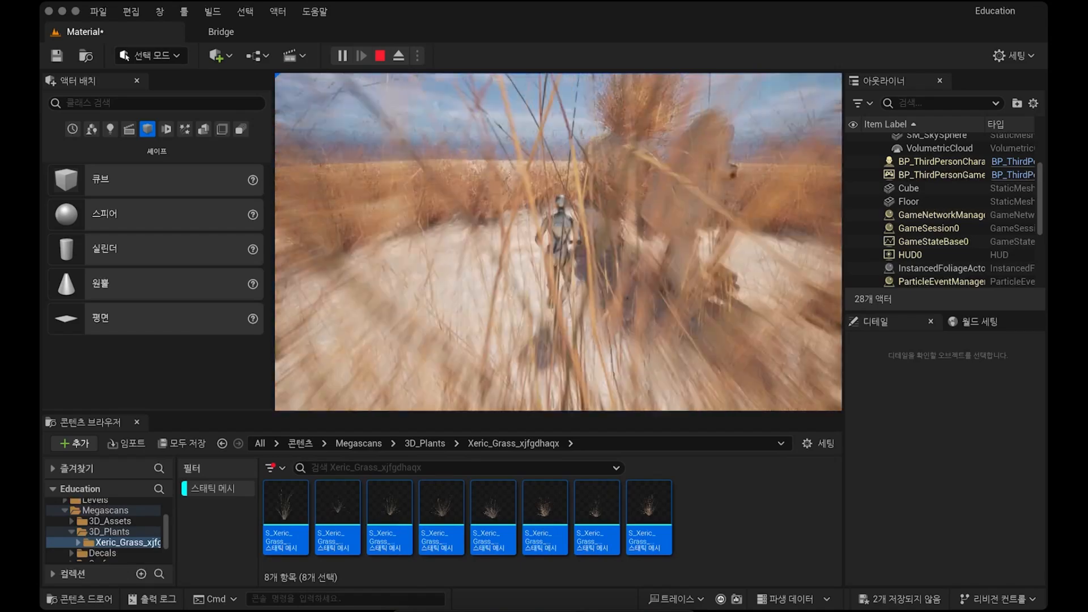
pyautogui.press('w')
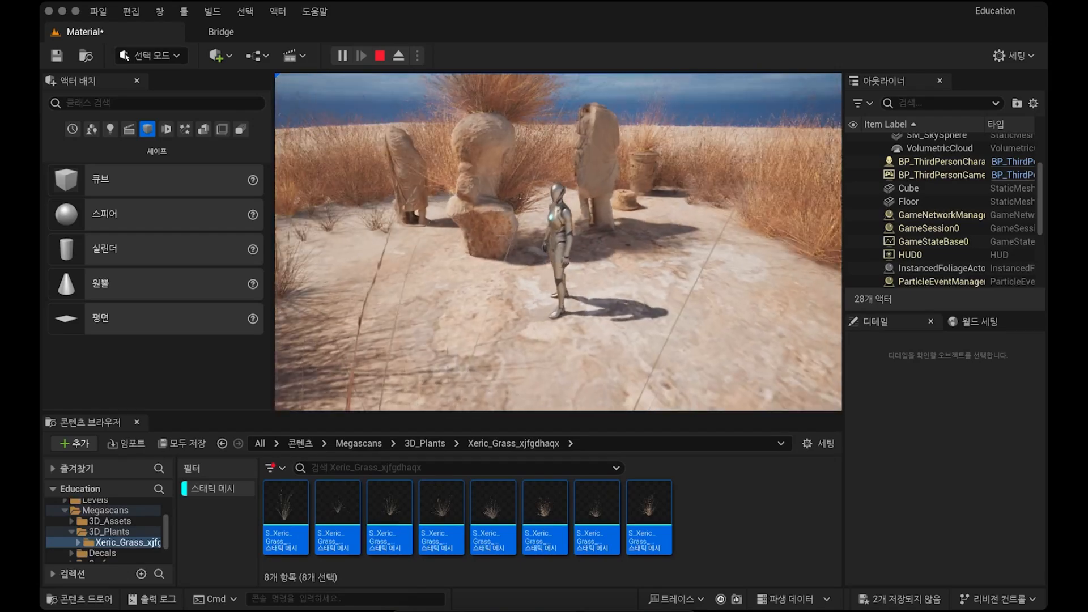
pyautogui.press('w')
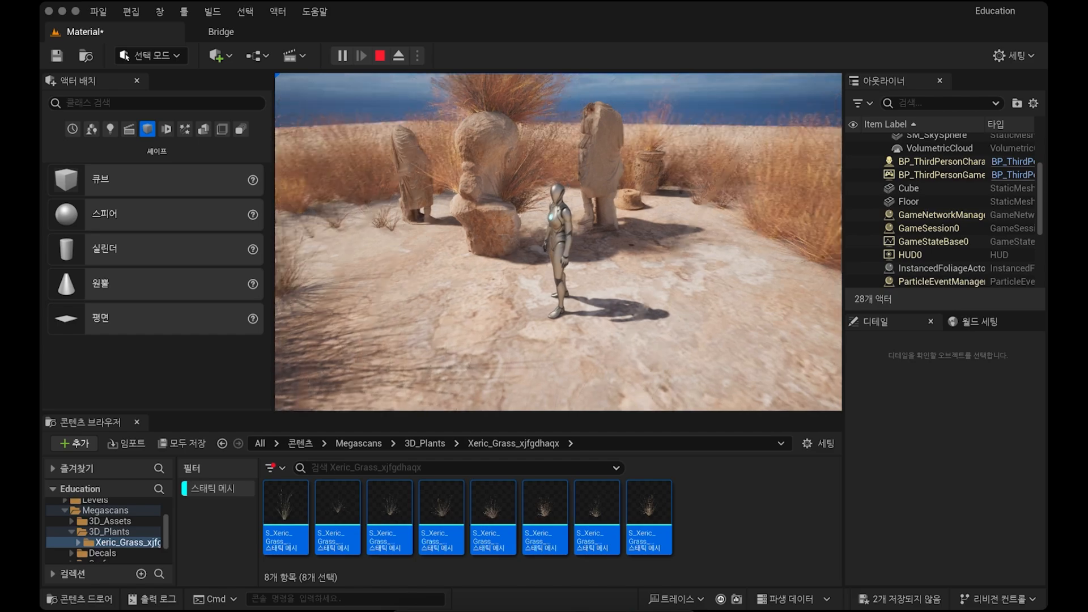
pyautogui.press('Escape')
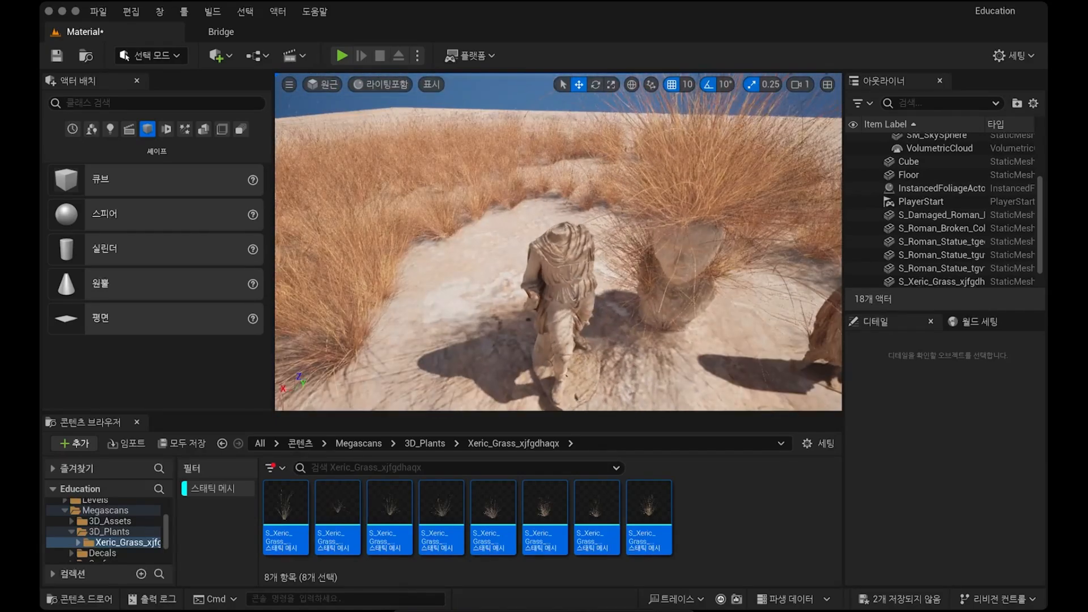
# Step: Return to Foliage mode and erase the grass on the bust and close around the statues
pyautogui.moveTo(559, 242)
pyautogui.mouseDown(button='right')
pyautogui.moveTo(558, 295)
pyautogui.moveTo(562, 242)
pyautogui.mouseUp(button='right')
pyautogui.moveTo(542, 76); pyautogui.dragTo(542, 105, button='right')
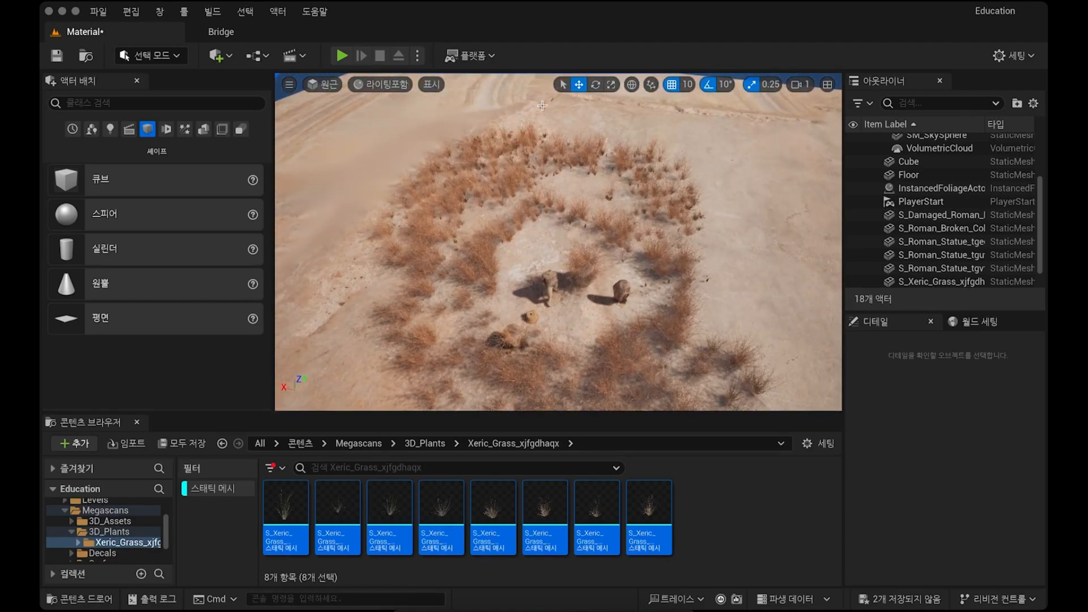
pyautogui.click(159, 60)
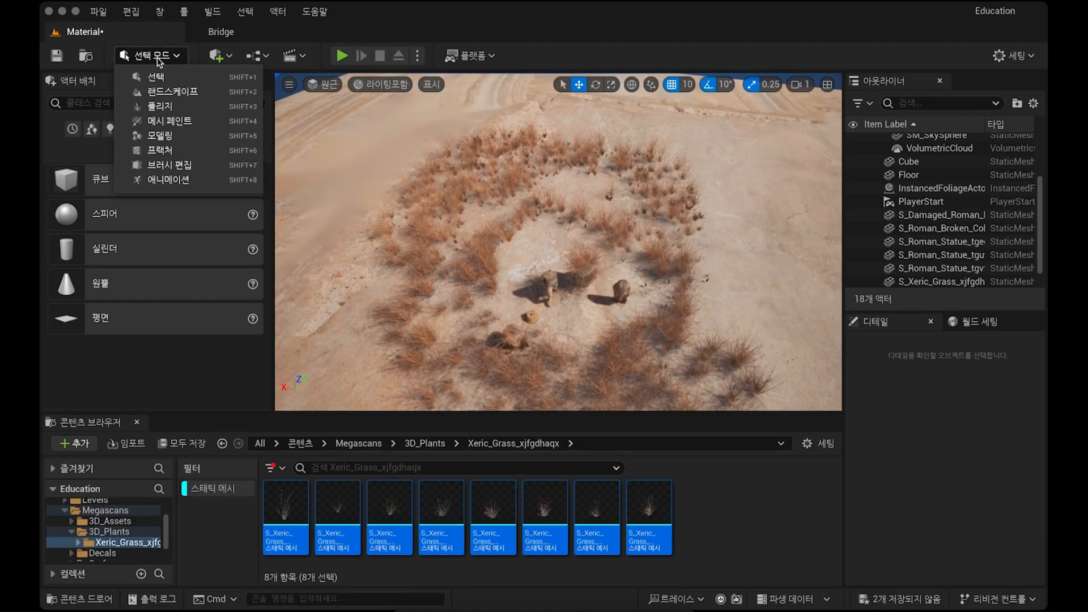
pyautogui.click(170, 113)
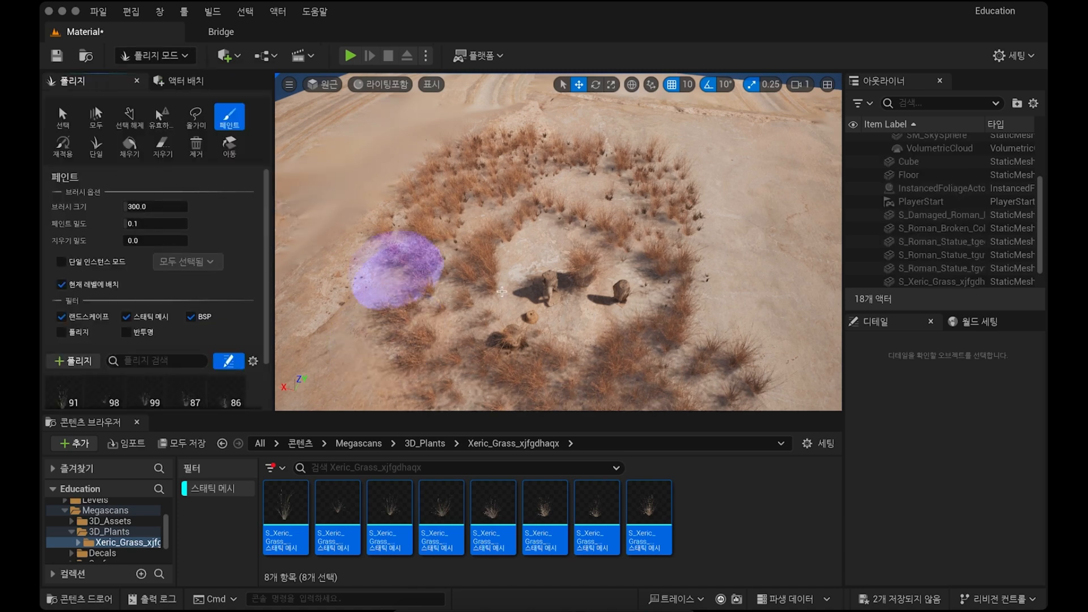
pyautogui.keyDown('shift'); pyautogui.moveTo(584, 274); pyautogui.dragTo(590, 263); pyautogui.keyUp('shift')
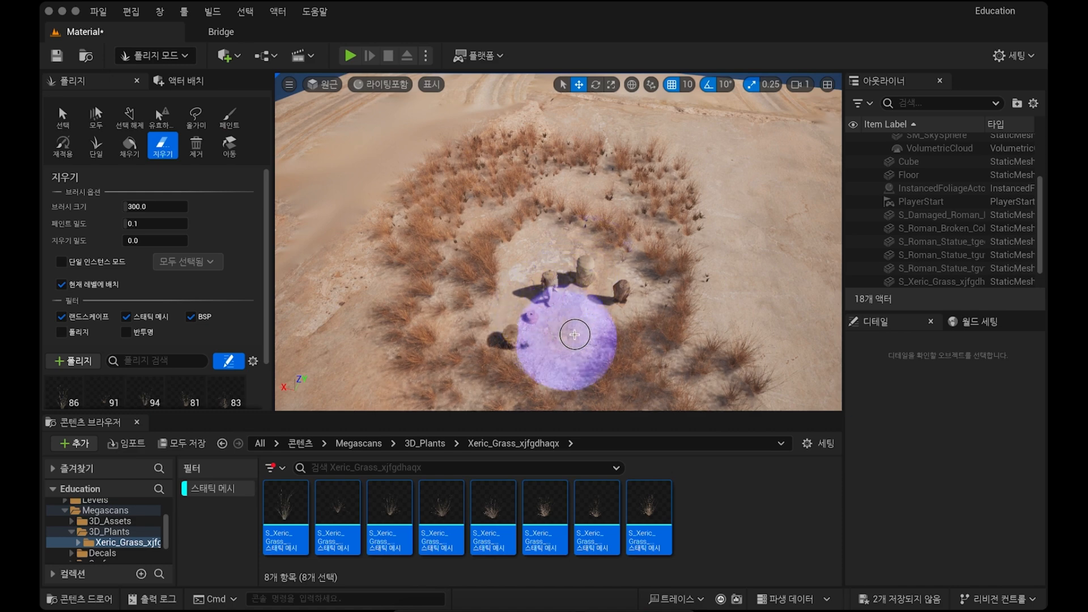
pyautogui.moveTo(606, 262)
pyautogui.mouseDown()
pyautogui.moveTo(604, 250)
pyautogui.moveTo(615, 289)
pyautogui.moveTo(493, 286)
pyautogui.mouseUp()
# Step: Turn off placing in the current level, try painting a band of grass outside the ring, and undo the stroke
pyautogui.press('s')
pyautogui.moveTo(577, 330); pyautogui.dragTo(571, 328, button='right')
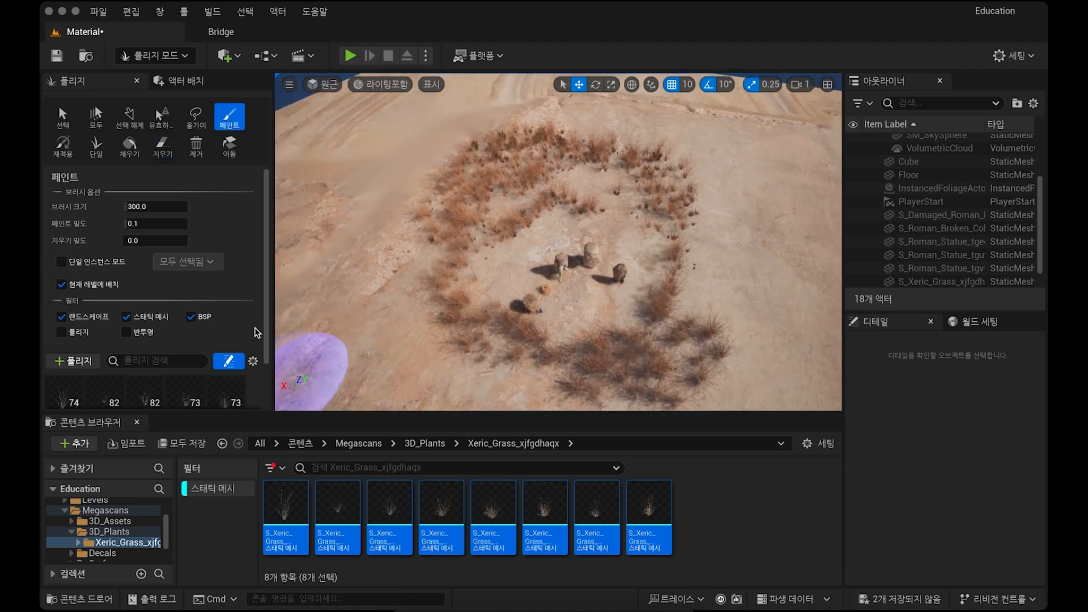
pyautogui.scroll(-2, 255, 322)
pyautogui.scroll(2, 255, 311)
pyautogui.click(61, 284)
pyautogui.moveTo(403, 293)
pyautogui.mouseDown()
pyautogui.moveTo(350, 296)
pyautogui.moveTo(347, 251)
pyautogui.moveTo(399, 207)
pyautogui.moveTo(405, 170)
pyautogui.moveTo(434, 141)
pyautogui.mouseUp()
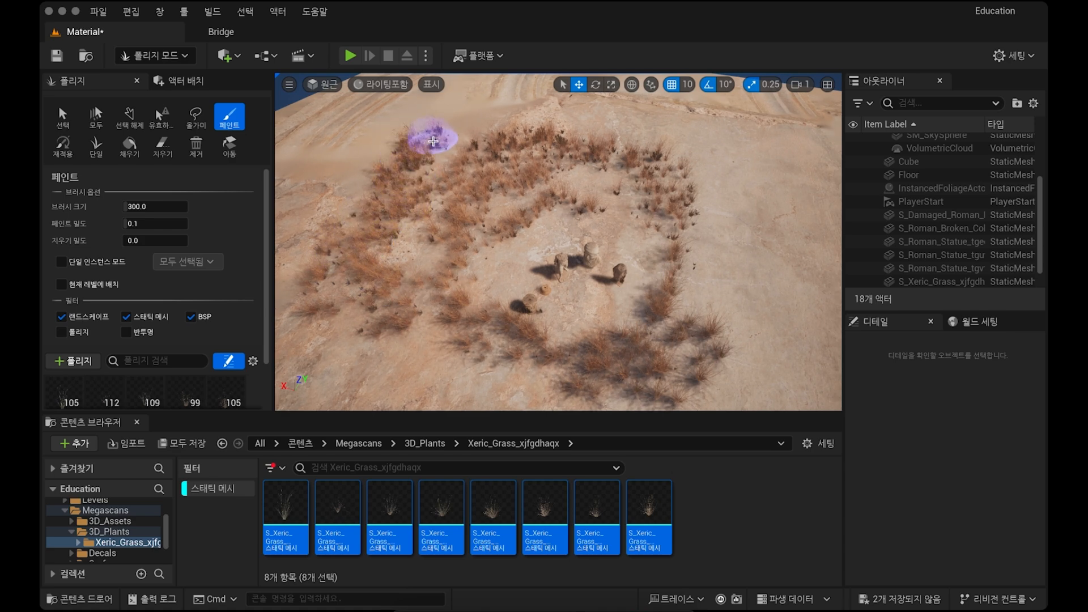
pyautogui.hotkey('ctrl', 'z')
# Step: Switch the Static Meshes filter off and back on, and paint grass along the outer edge of the ring
pyautogui.click(128, 321)
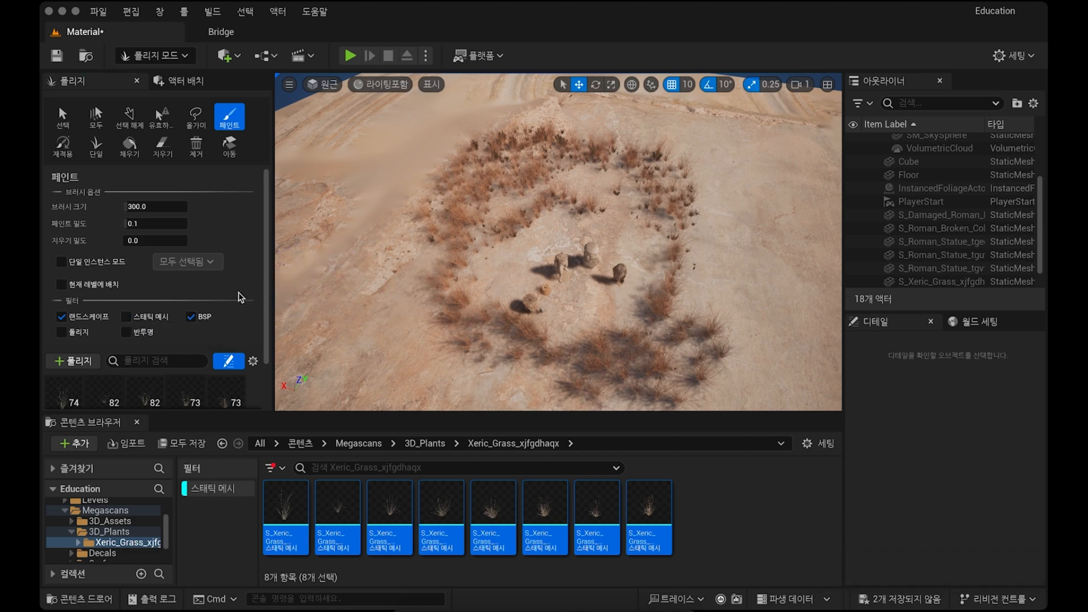
pyautogui.click(127, 318)
pyautogui.moveTo(289, 332)
pyautogui.mouseDown()
pyautogui.moveTo(364, 340)
pyautogui.moveTo(418, 243)
pyautogui.moveTo(441, 246)
pyautogui.mouseUp()
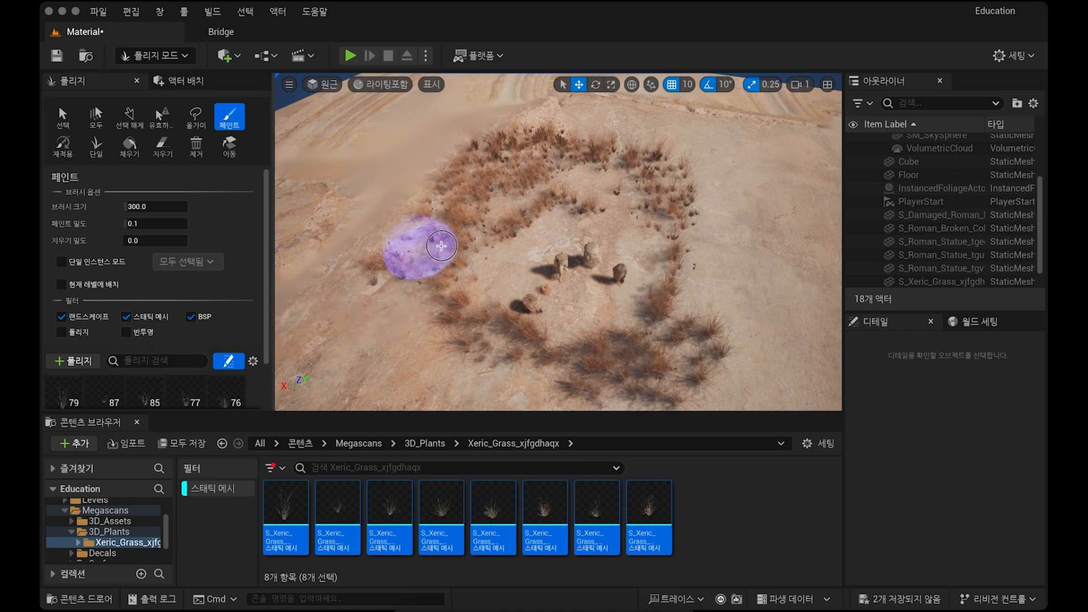
pyautogui.moveTo(407, 285)
pyautogui.mouseDown()
pyautogui.moveTo(330, 299)
pyautogui.moveTo(377, 333)
pyautogui.moveTo(365, 332)
pyautogui.moveTo(393, 277)
pyautogui.mouseUp()
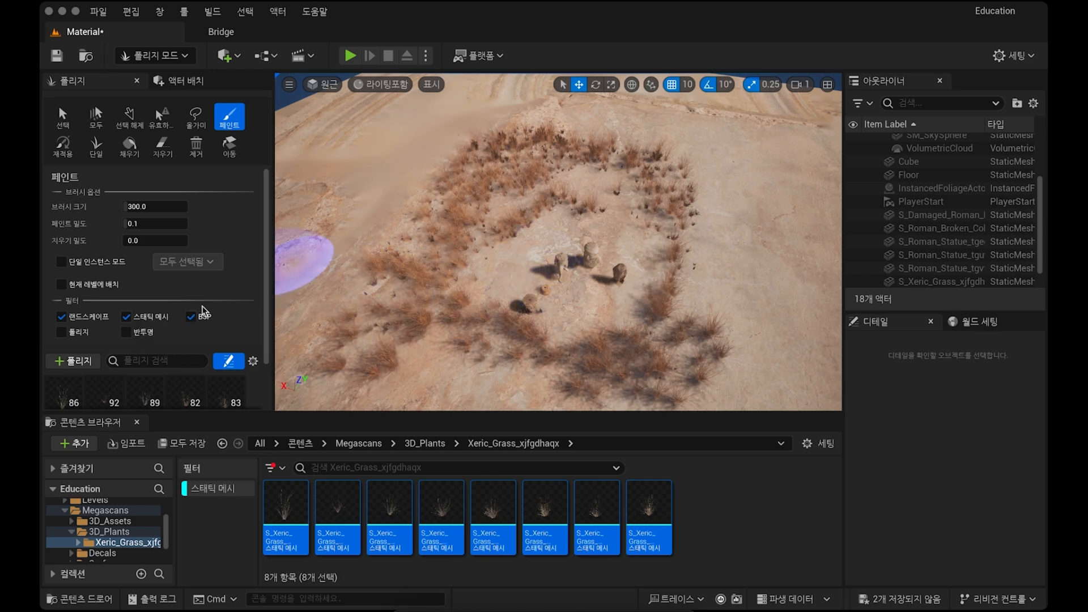
pyautogui.scroll(-2, 204, 311)
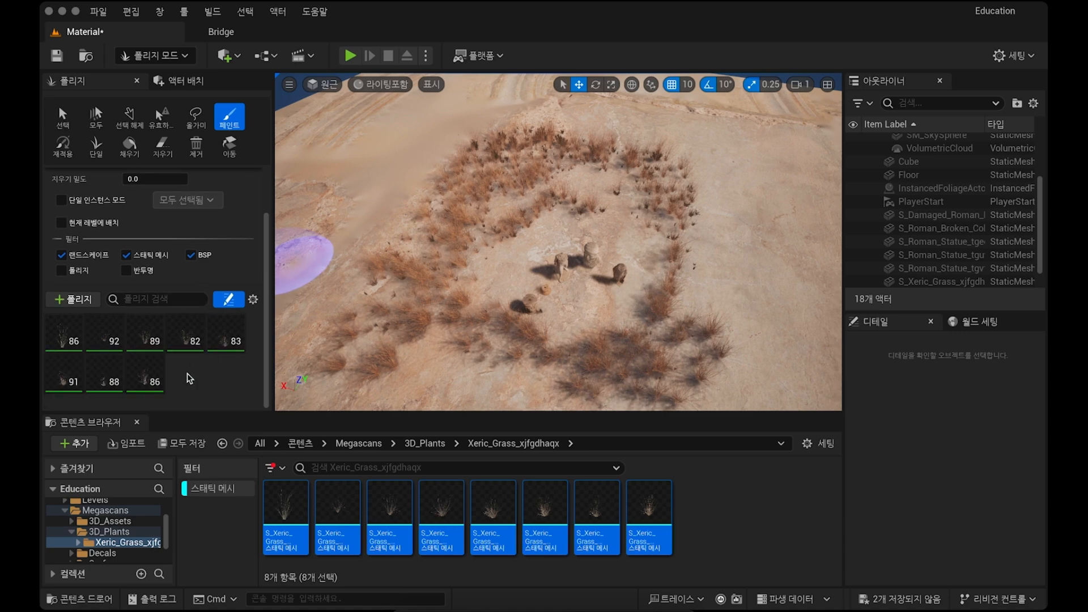
# Step: Leave only the third and sixth Xeric Grass types enabled and paint a patch of them outside the ring's far-left side
pyautogui.click(63, 333)
pyautogui.keyDown('shift'); pyautogui.click(152, 374); pyautogui.keyUp('shift')
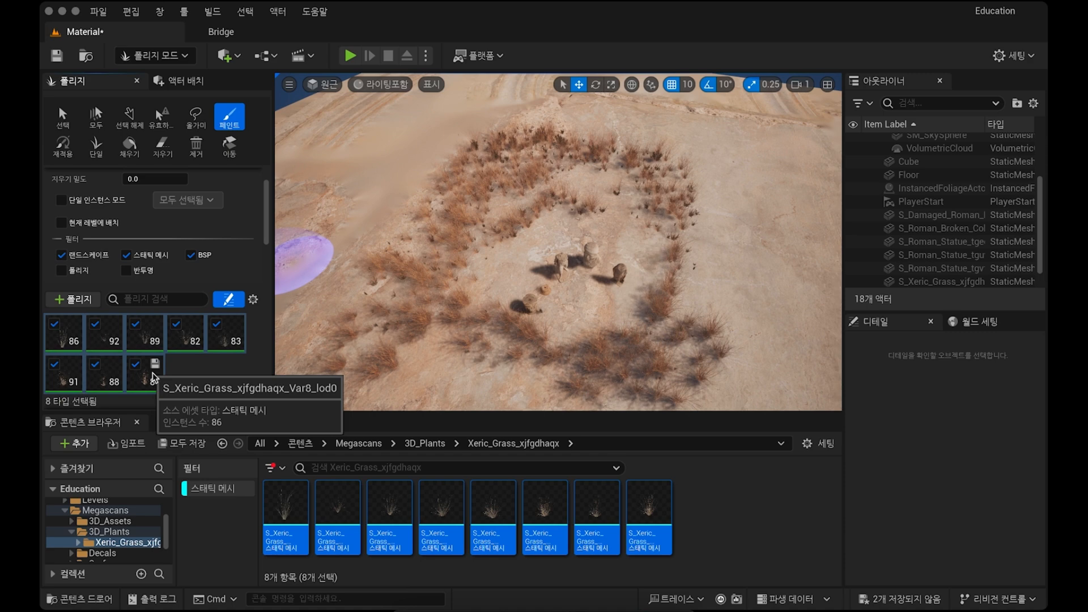
pyautogui.click(183, 385)
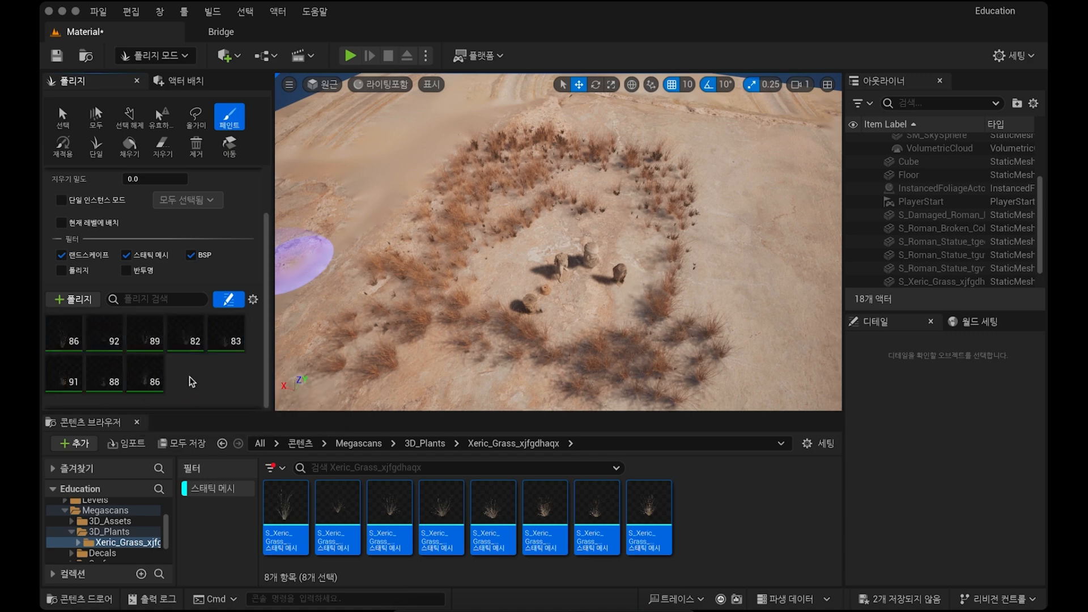
pyautogui.click(135, 324)
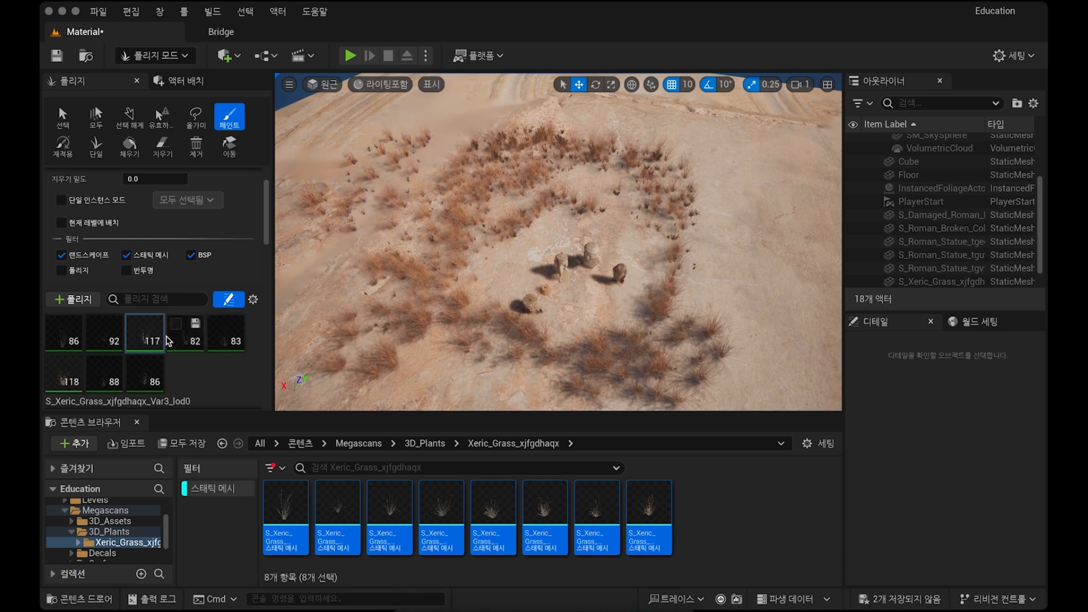
# Step: Re-enable all eight Xeric Grass types and paint a mixed patch of grass on the bare ground outside the ring's right side
pyautogui.keyDown('shift'); pyautogui.click(137, 377); pyautogui.keyUp('shift')
pyautogui.click(134, 363)
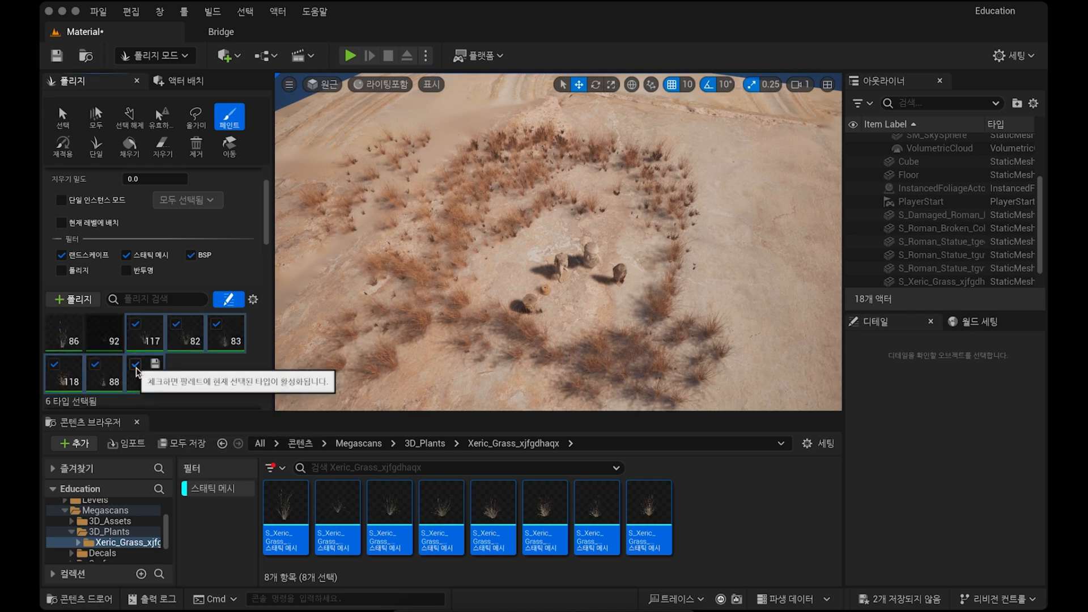
pyautogui.keyDown('shift'); pyautogui.click(65, 333); pyautogui.keyUp('shift')
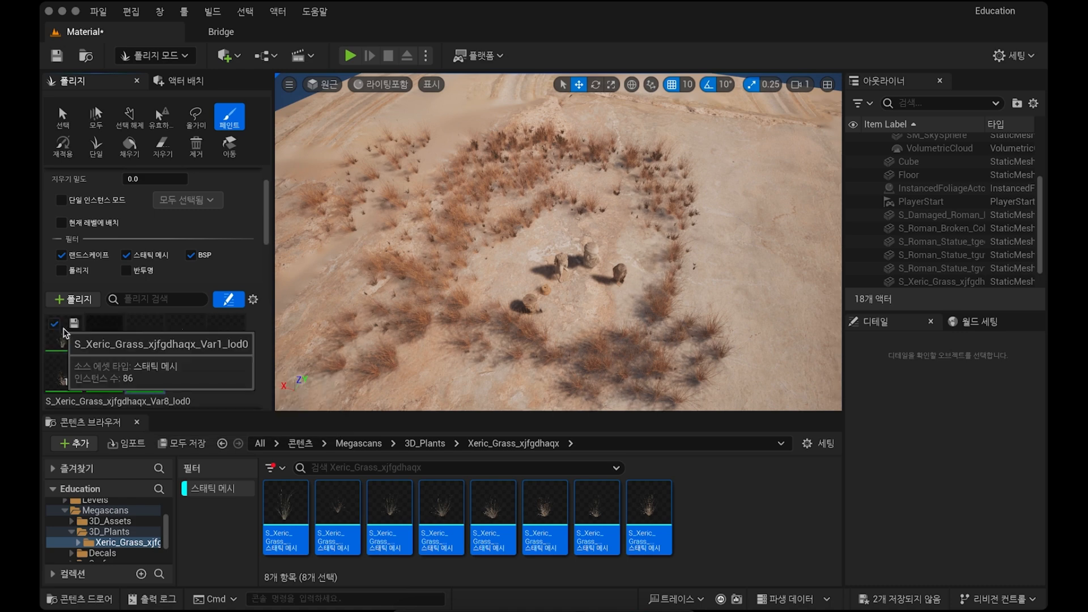
pyautogui.click(100, 326)
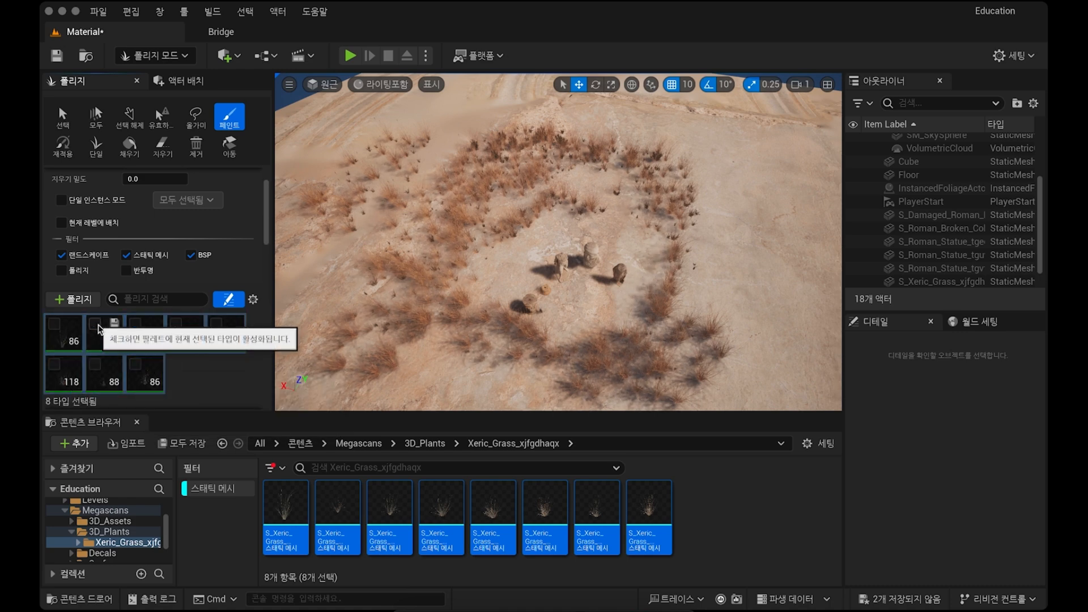
pyautogui.click(97, 326)
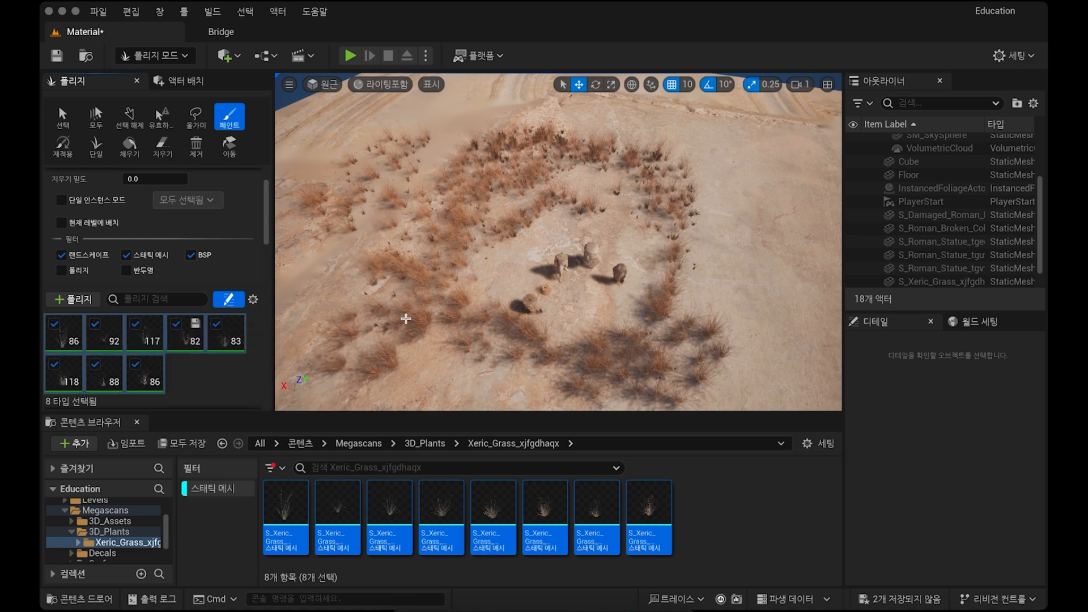
pyautogui.moveTo(730, 289)
pyautogui.mouseDown()
pyautogui.moveTo(746, 264)
pyautogui.moveTo(717, 295)
pyautogui.mouseUp()
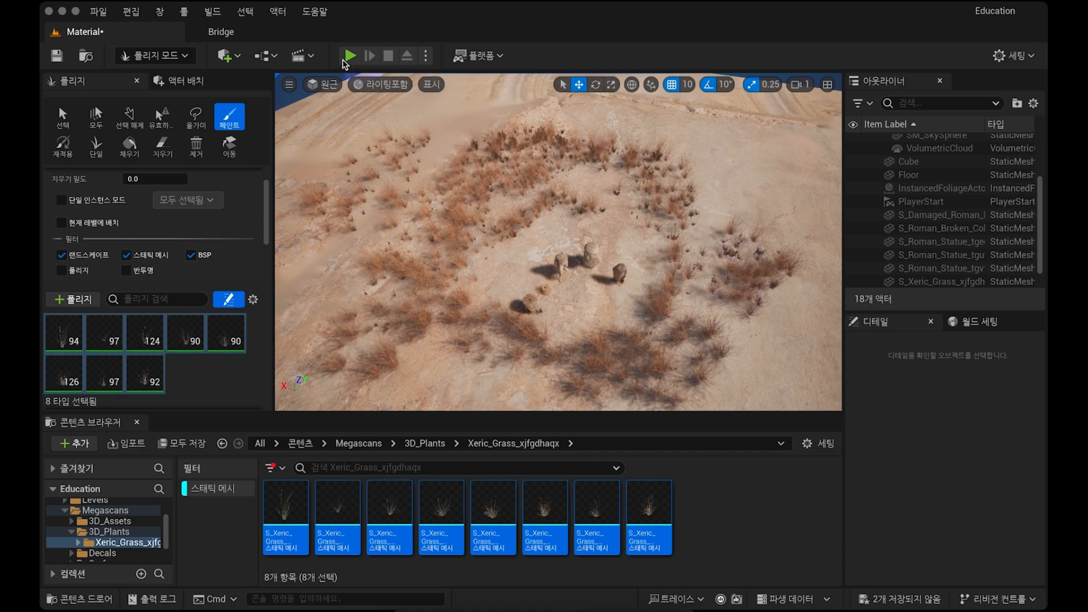
# Step: Play-test the level by running the character through the grass and past the statues, and end the play session
pyautogui.click(349, 56)
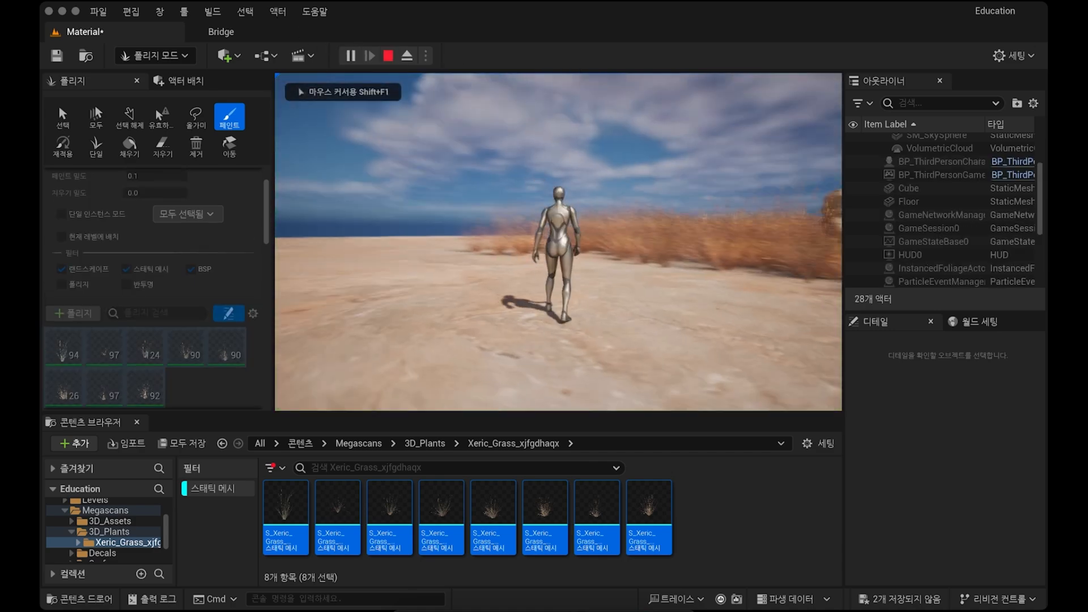
pyautogui.press('w')
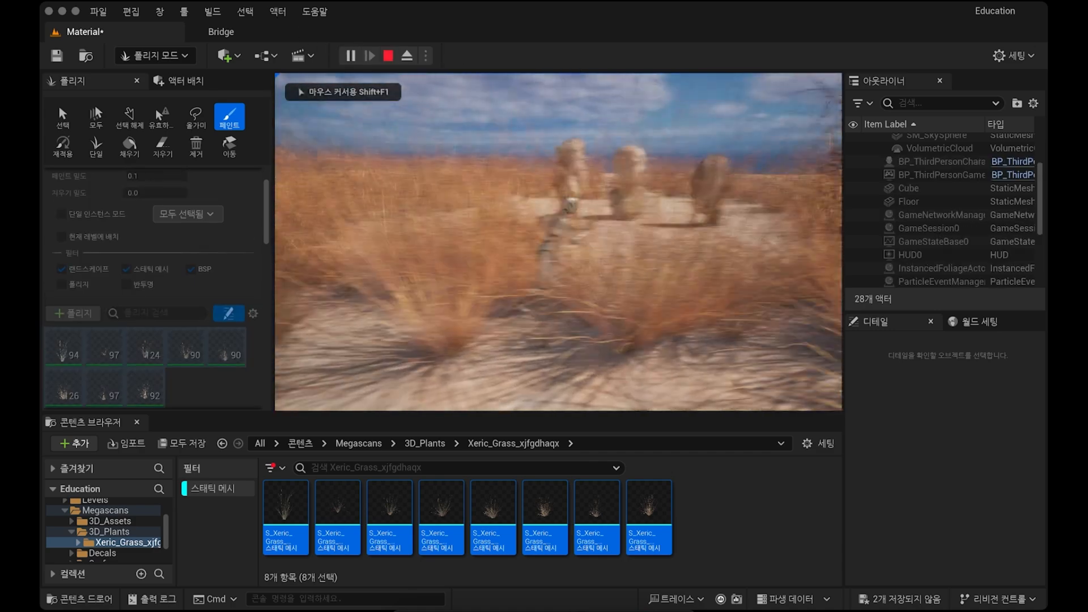
pyautogui.press('w')
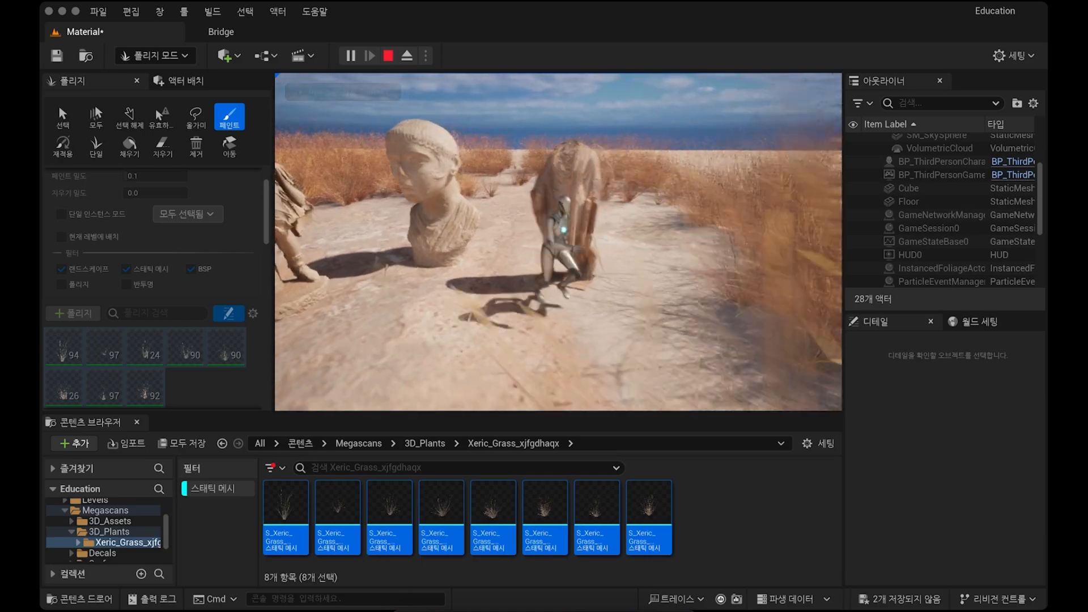
pyautogui.press('w')
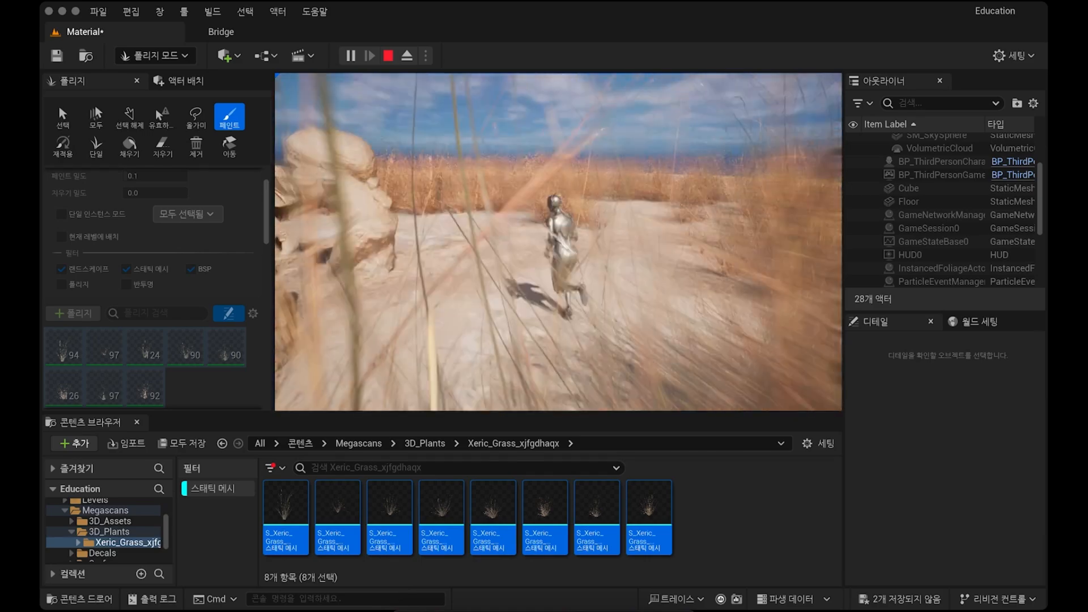
pyautogui.press('Escape')
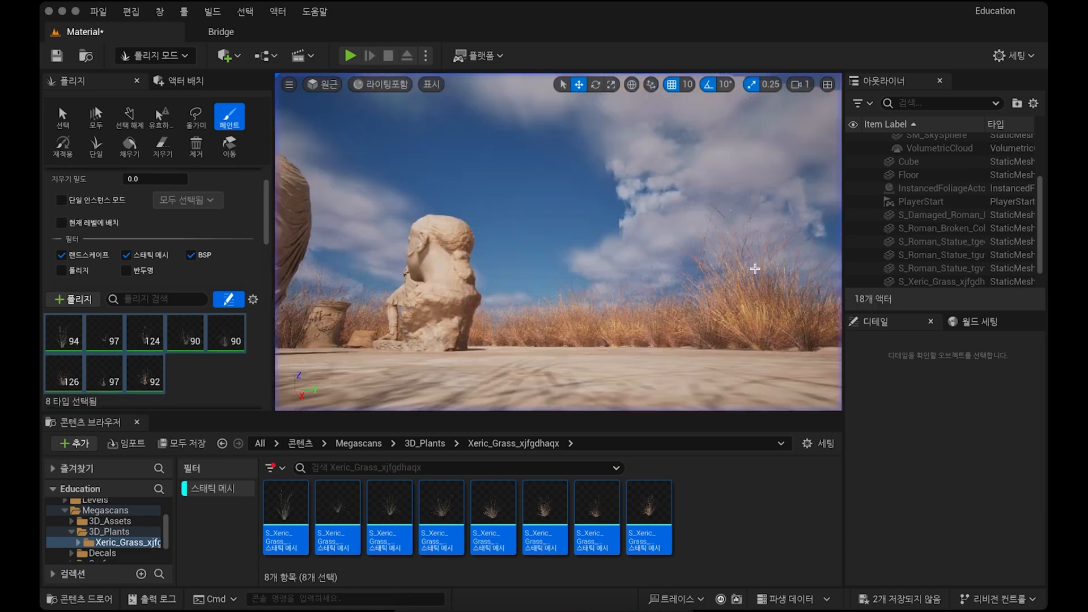
# Step: Look over the statues and the surrounding grass from a raised viewpoint
pyautogui.press('s')
pyautogui.moveTo(558, 241); pyautogui.dragTo(558, 357, button='right')
pyautogui.press('a')
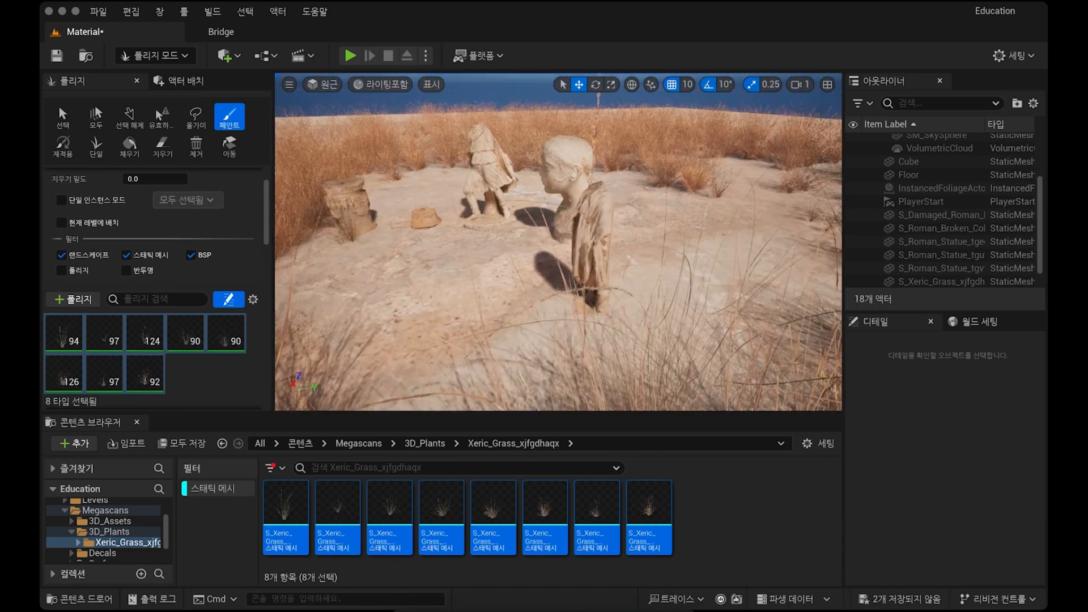